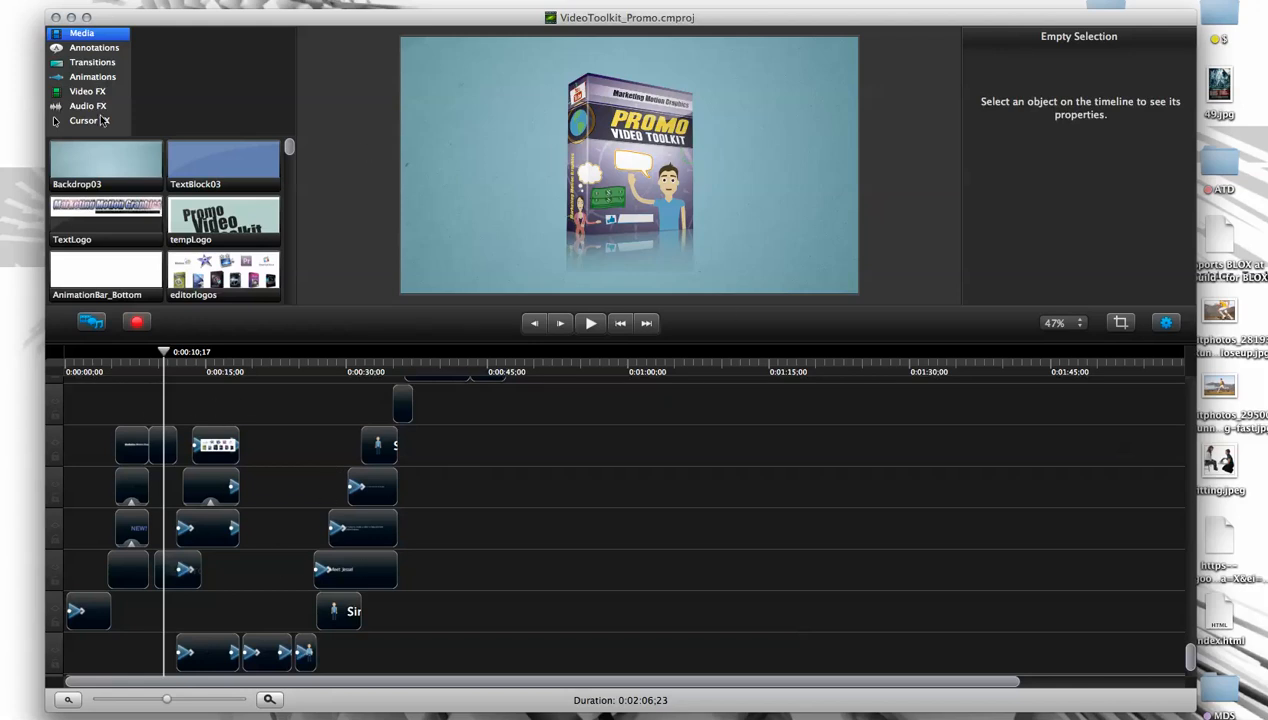
- Browse the Animations library down to the Custom animation and preview it
click(84, 78)
scroll(287, 235, down, 2)
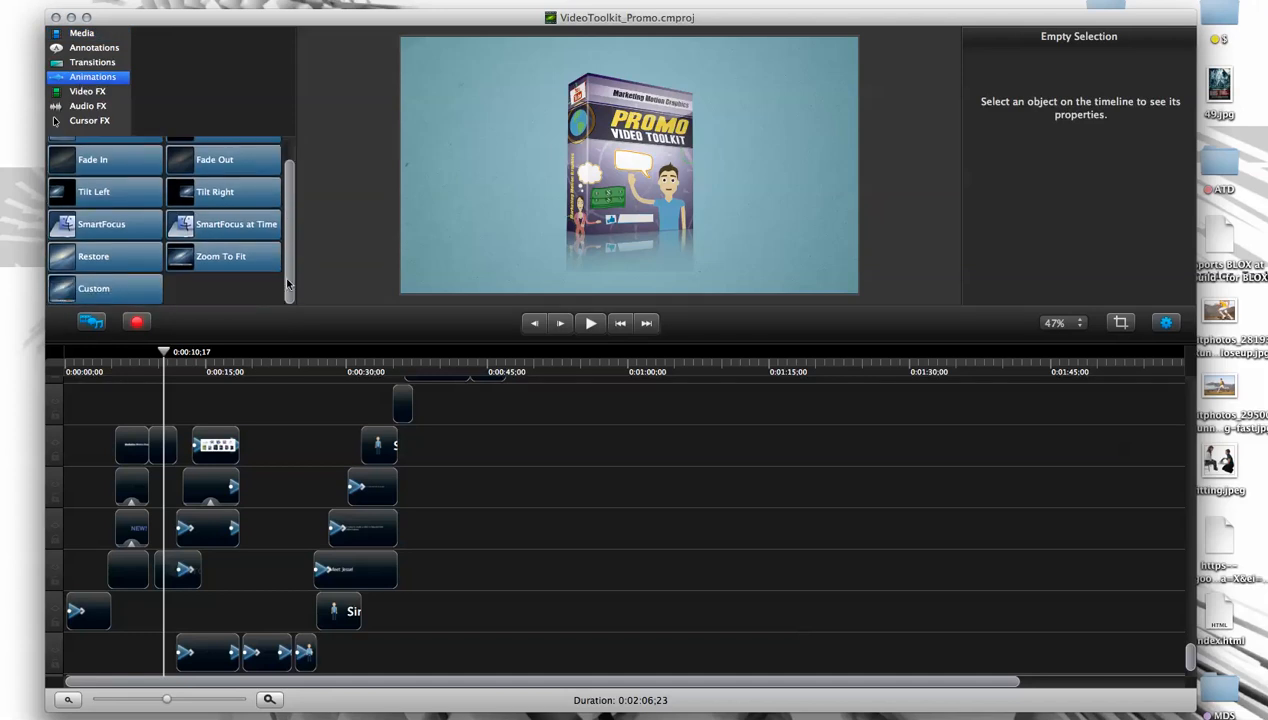
mouse_move(83, 298)
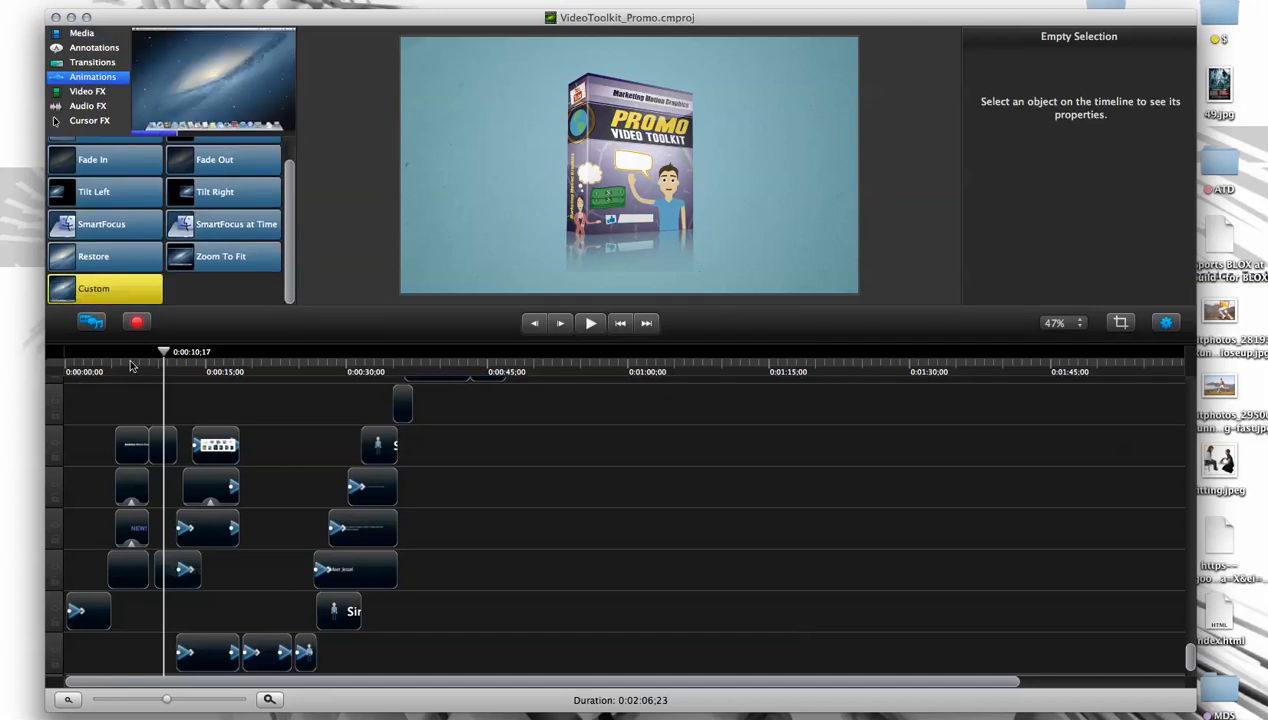
scroll(290, 285, up, 2)
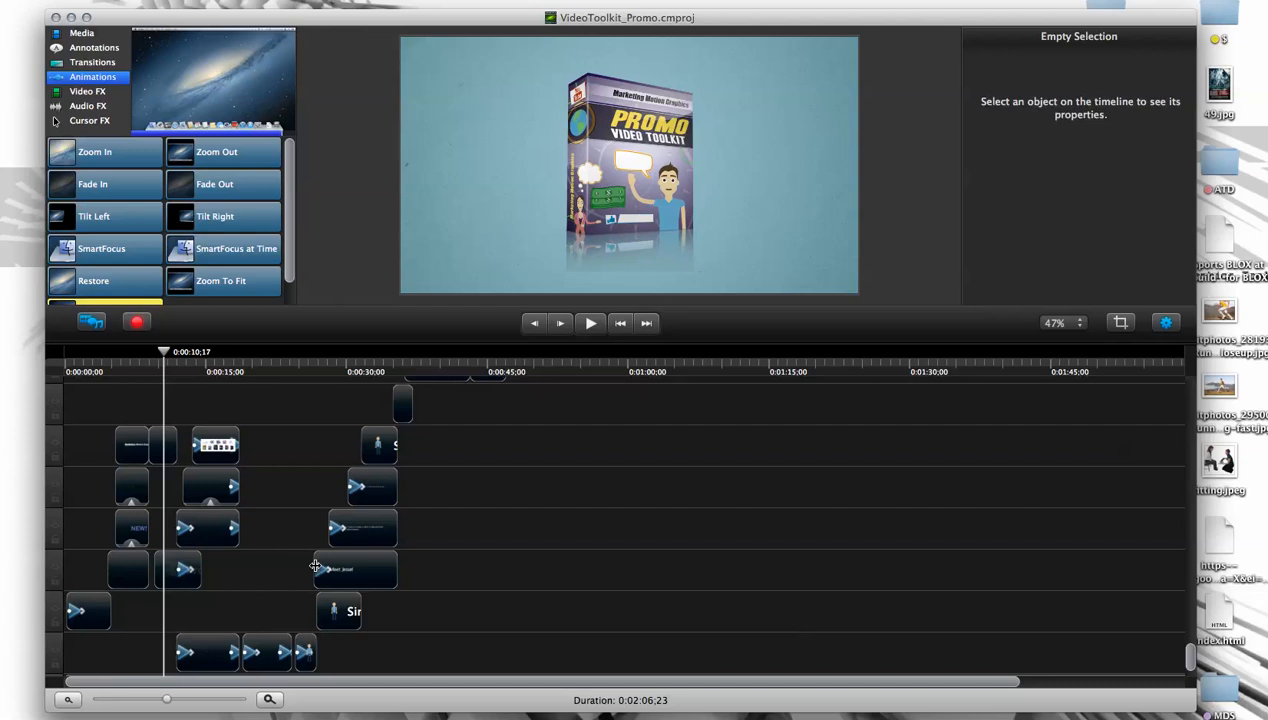
- Scrub the timeline to about 0:00:26,24, at the end of the standing man's last animation
click(210, 366)
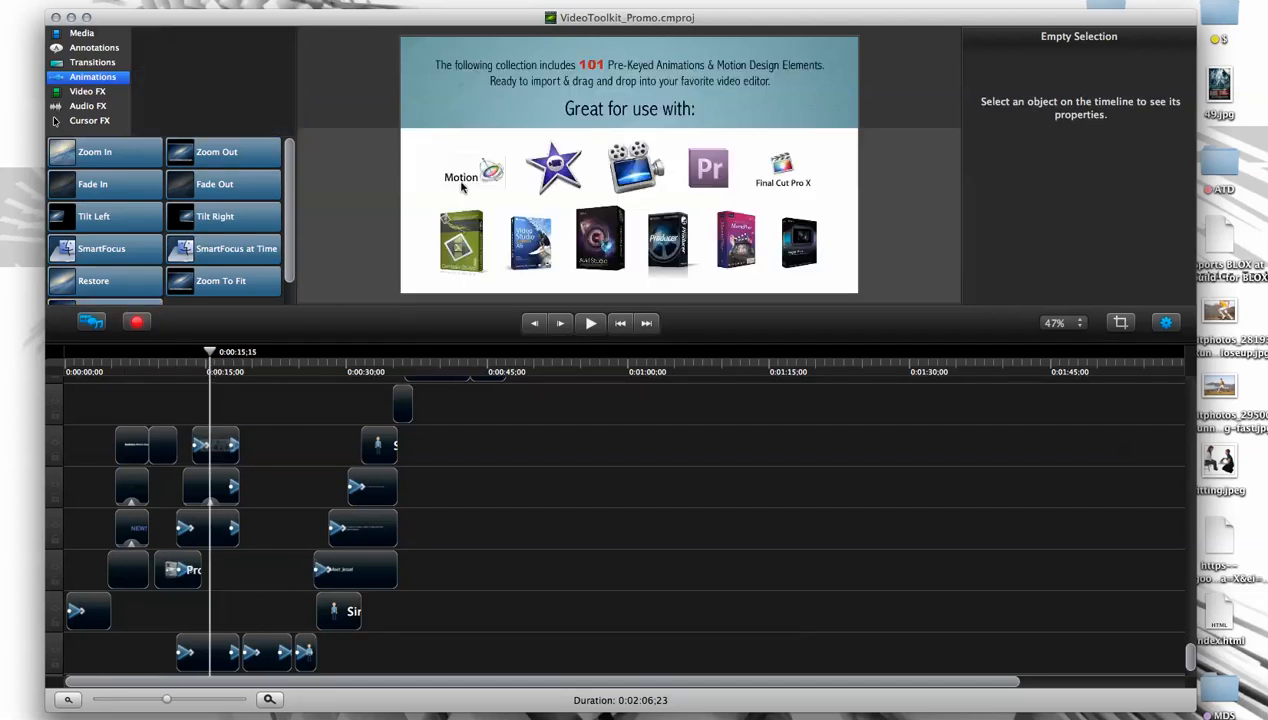
click(298, 366)
click(305, 353)
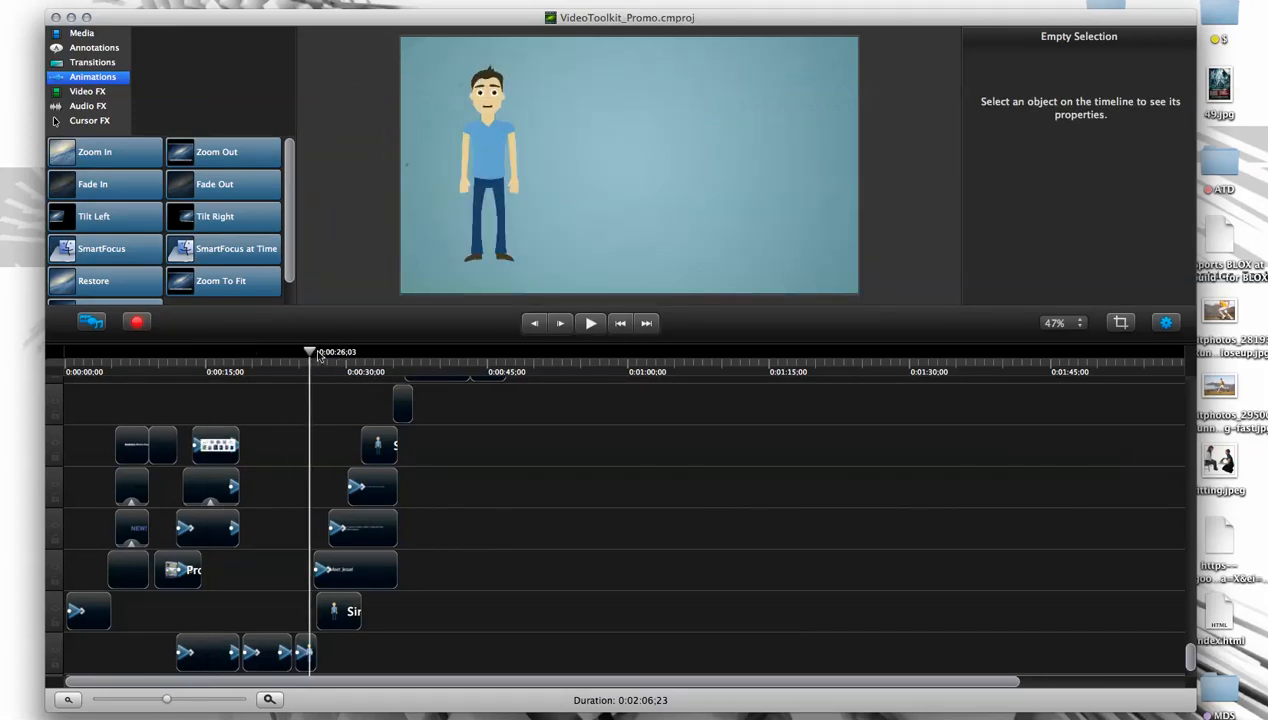
drag(316, 357, 319, 357)
- Reposition the Simple Man Standing figure on the left side of the canvas, at about X -398
drag(499, 190, 575, 204)
key(super+z)
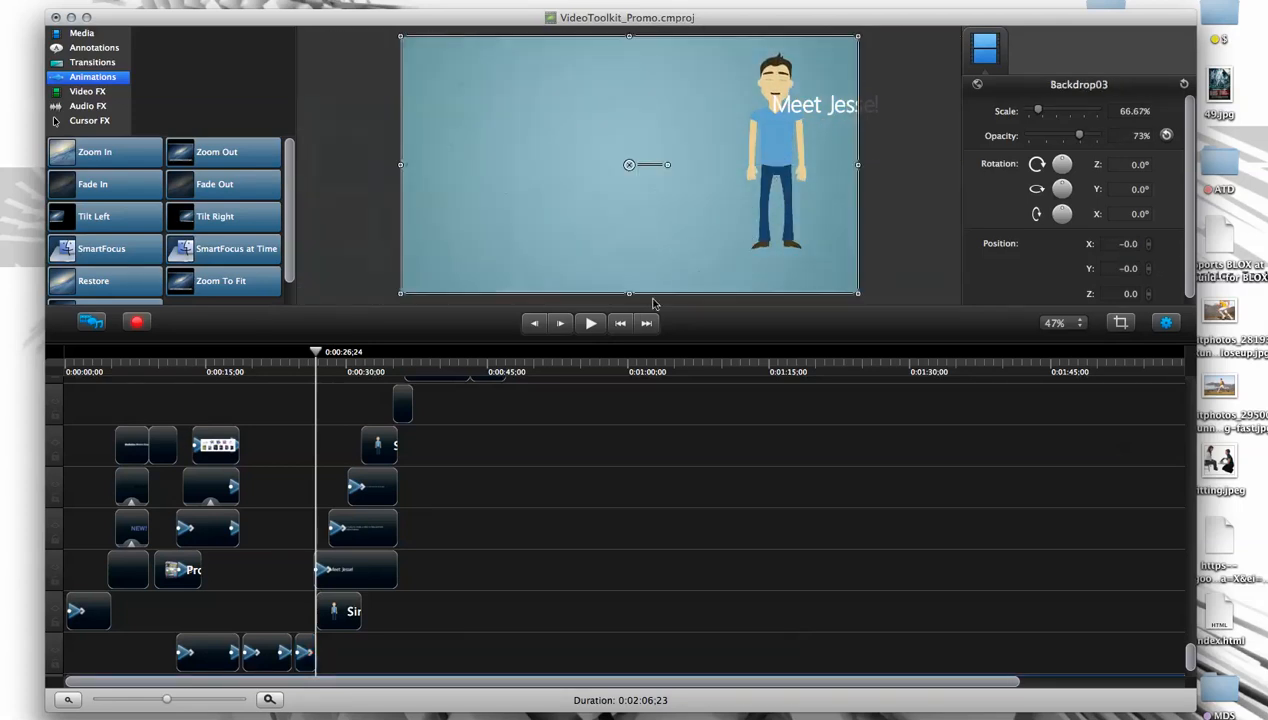
click(652, 303)
drag(775, 160, 486, 165)
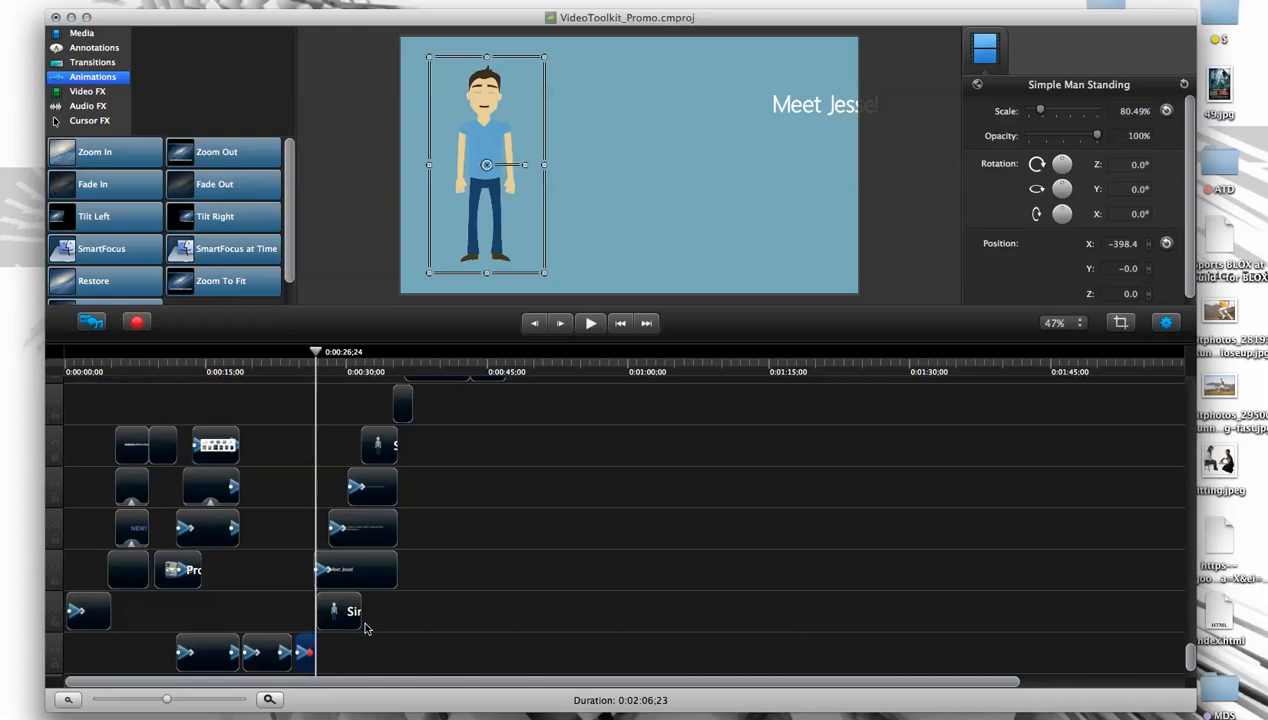
- Enlarge the standing man to about 147% scale and shift him to about X -320, Y -225
click(566, 278)
click(538, 271)
drag(538, 271, 667, 361)
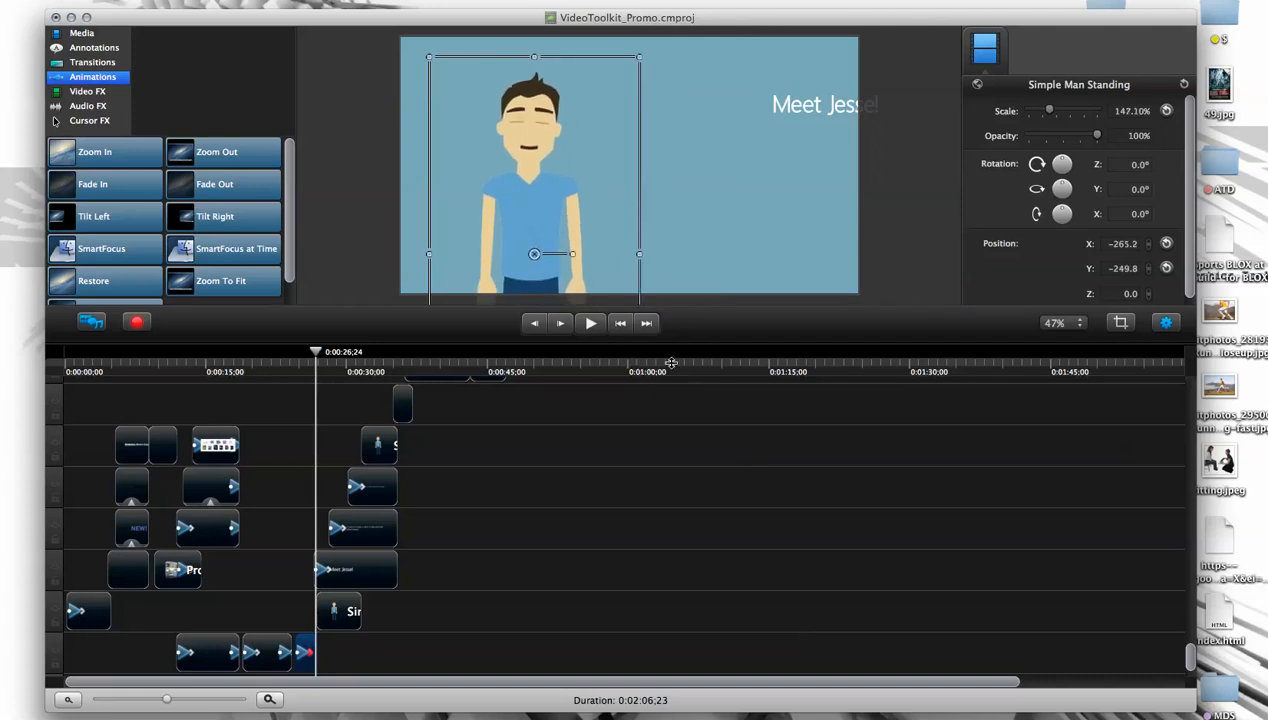
mouse_move(558, 230)
mouse_down()
mouse_move(545, 250)
mouse_move(529, 212)
mouse_move(577, 230)
mouse_up()
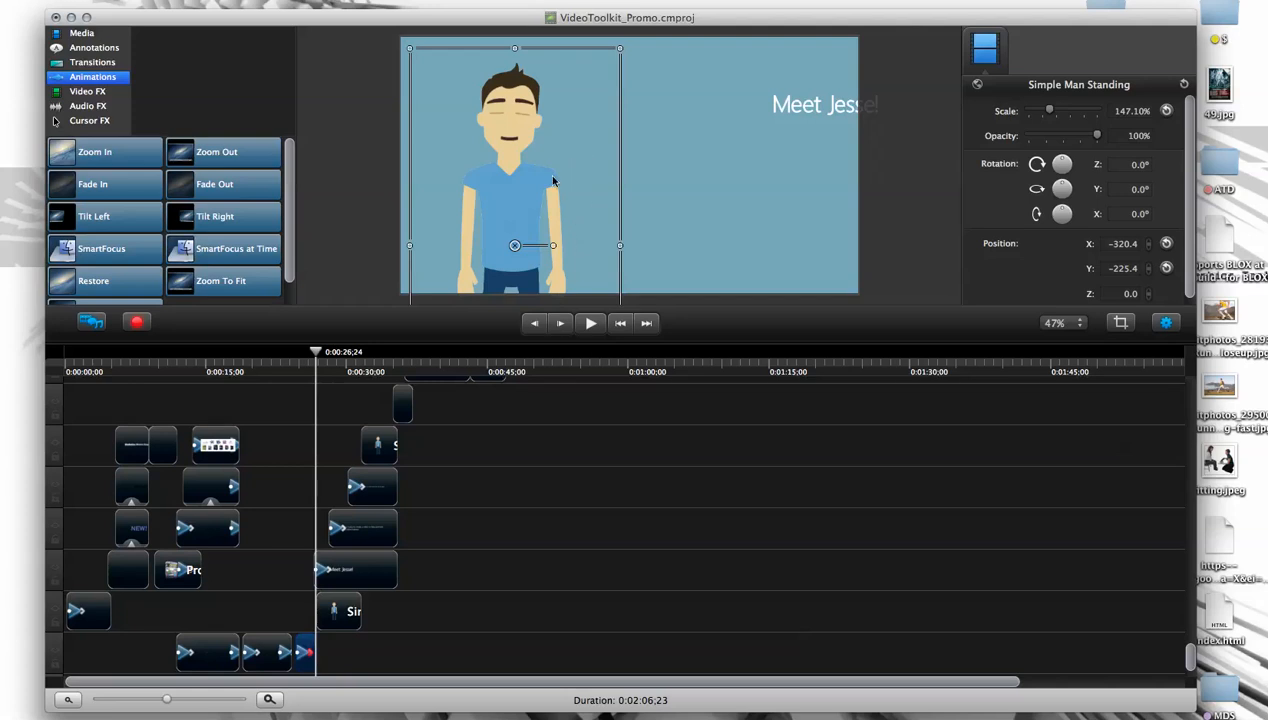
- Scale the standing man down to about 92% and place him vertically centred at about X -390, Y 0
drag(620, 49, 516, 180)
drag(490, 264, 504, 131)
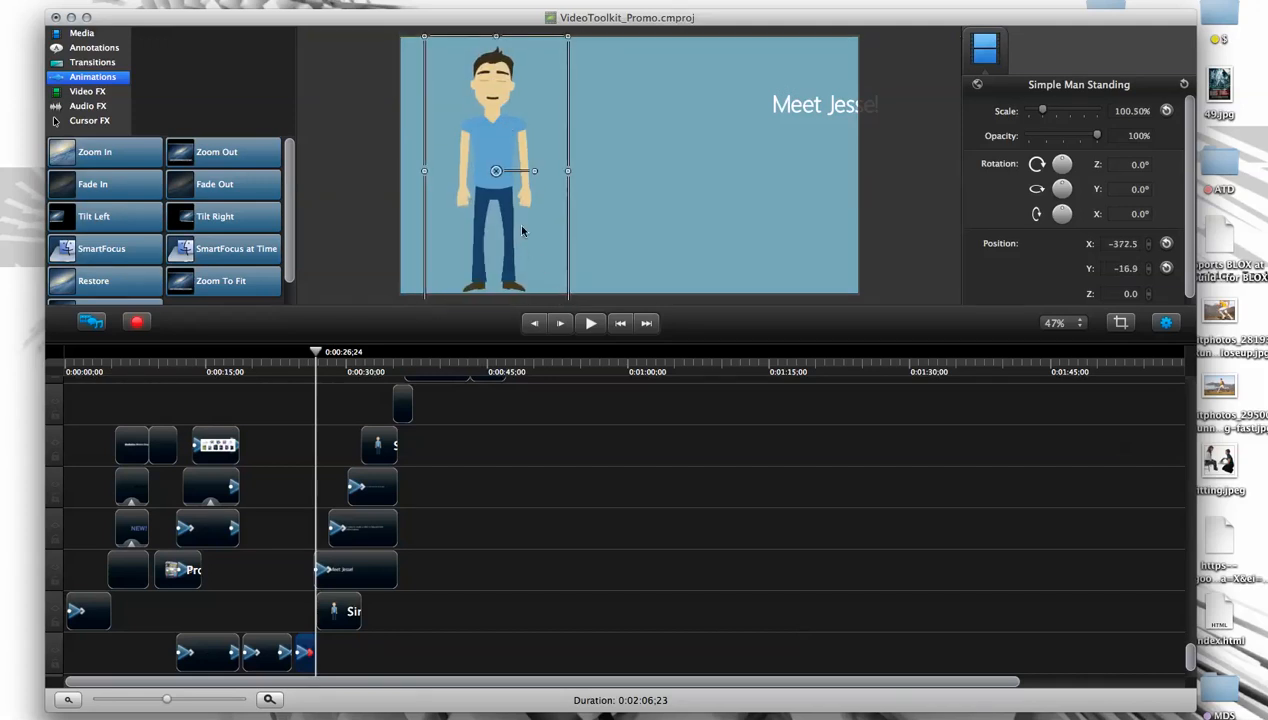
drag(517, 226, 519, 220)
drag(570, 299, 557, 277)
drag(499, 248, 484, 259)
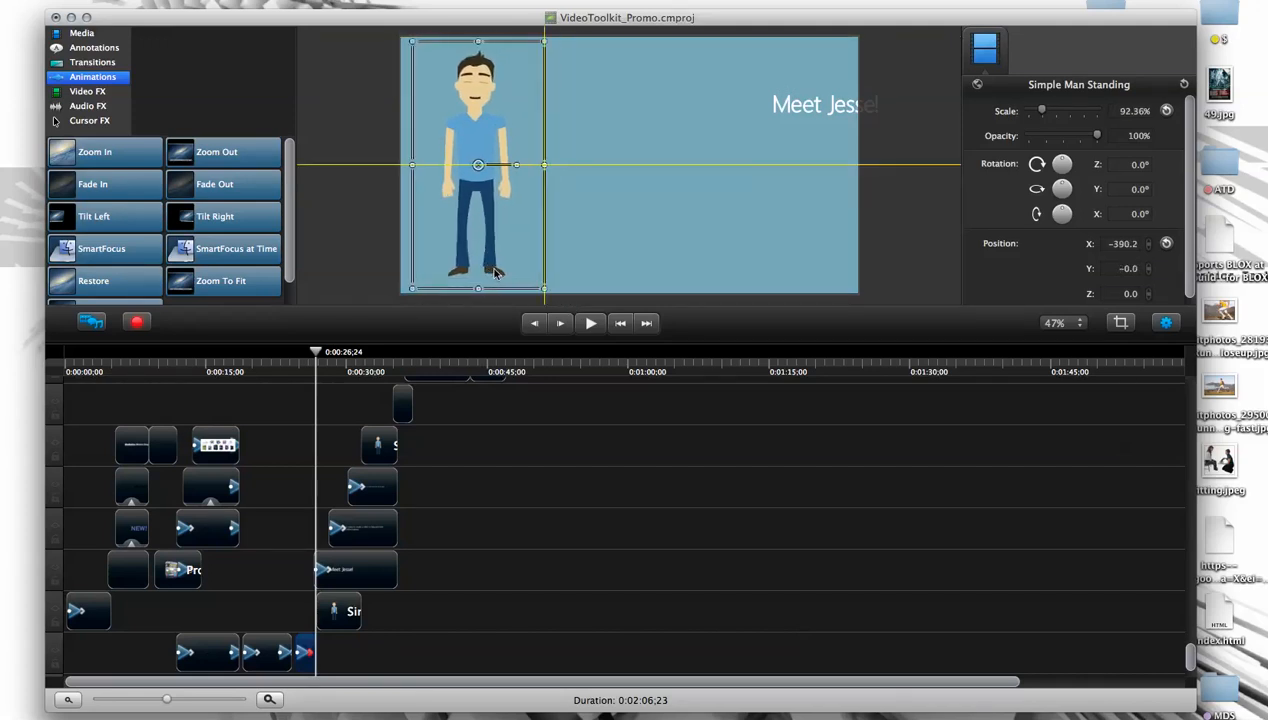
- Move the playhead past the "Meet Jesse!" scene to the happy clients scene at about 0:01:39,28
drag(317, 353, 350, 357)
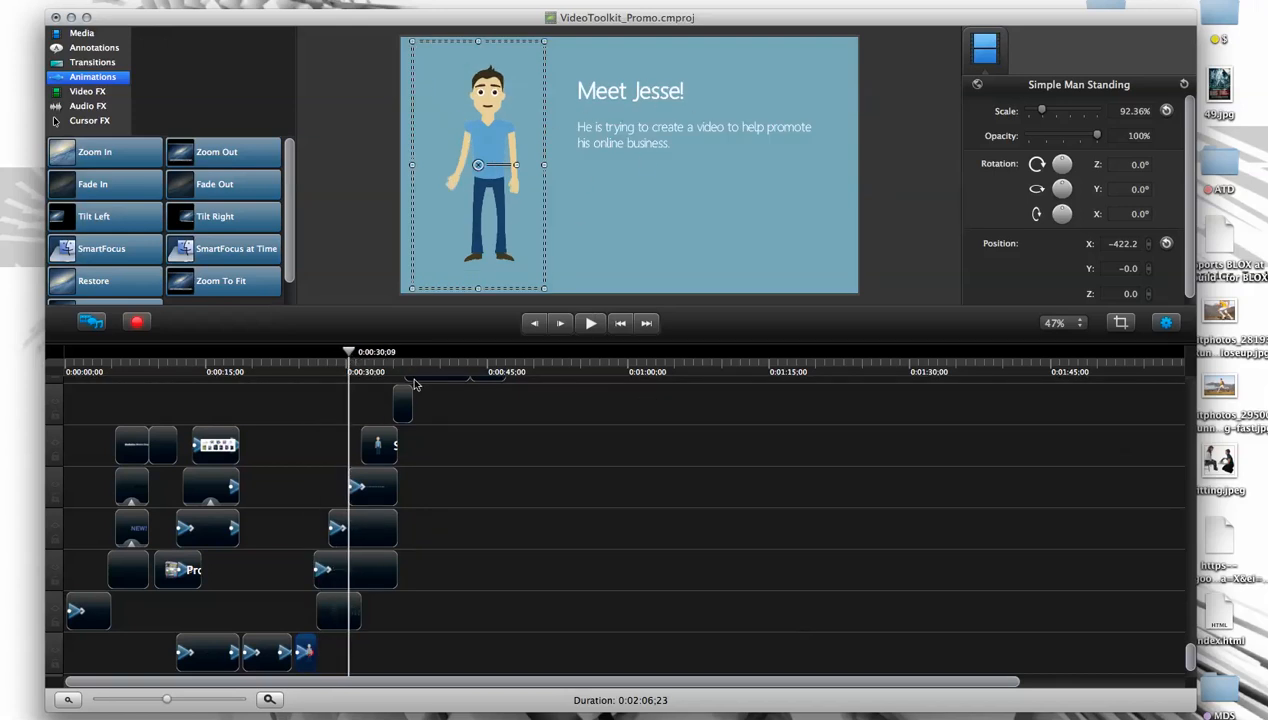
scroll(1190, 648, up, 3)
mouse_move(1190, 648)
mouse_down()
mouse_move(1191, 601)
mouse_move(1187, 644)
mouse_up()
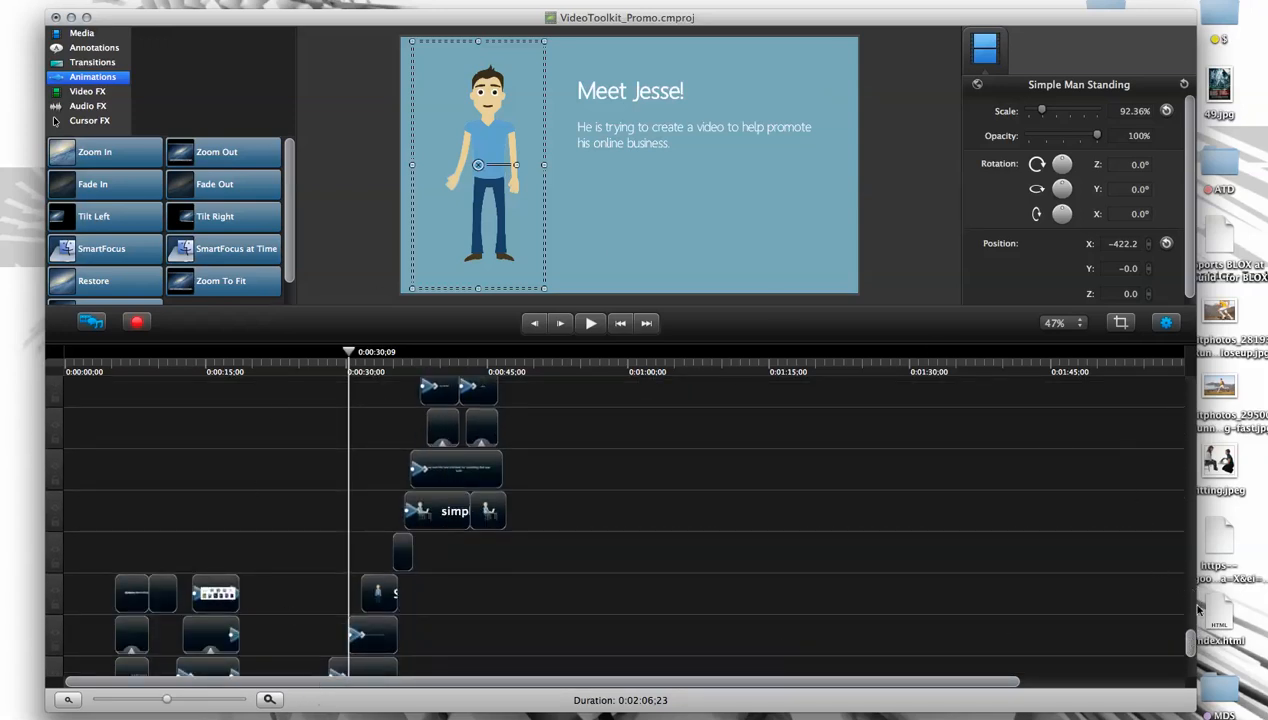
drag(1191, 645, 1195, 551)
drag(293, 682, 458, 682)
drag(1190, 552, 1195, 434)
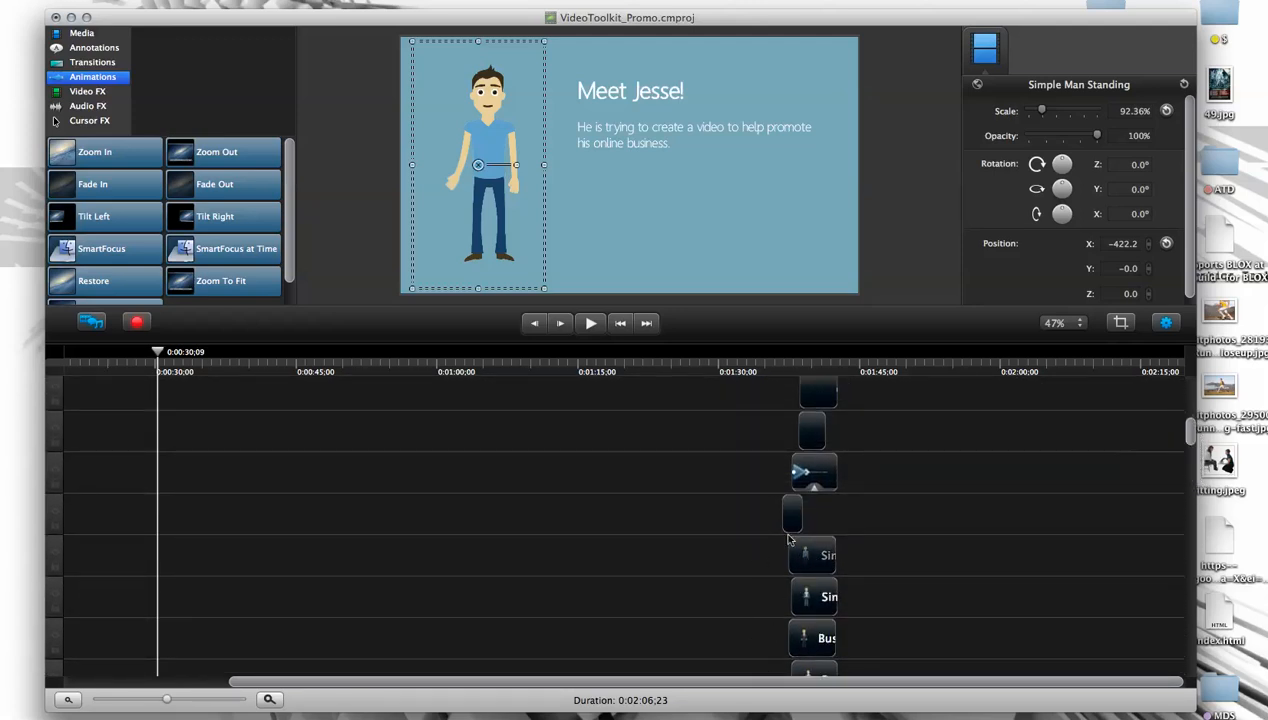
click(809, 362)
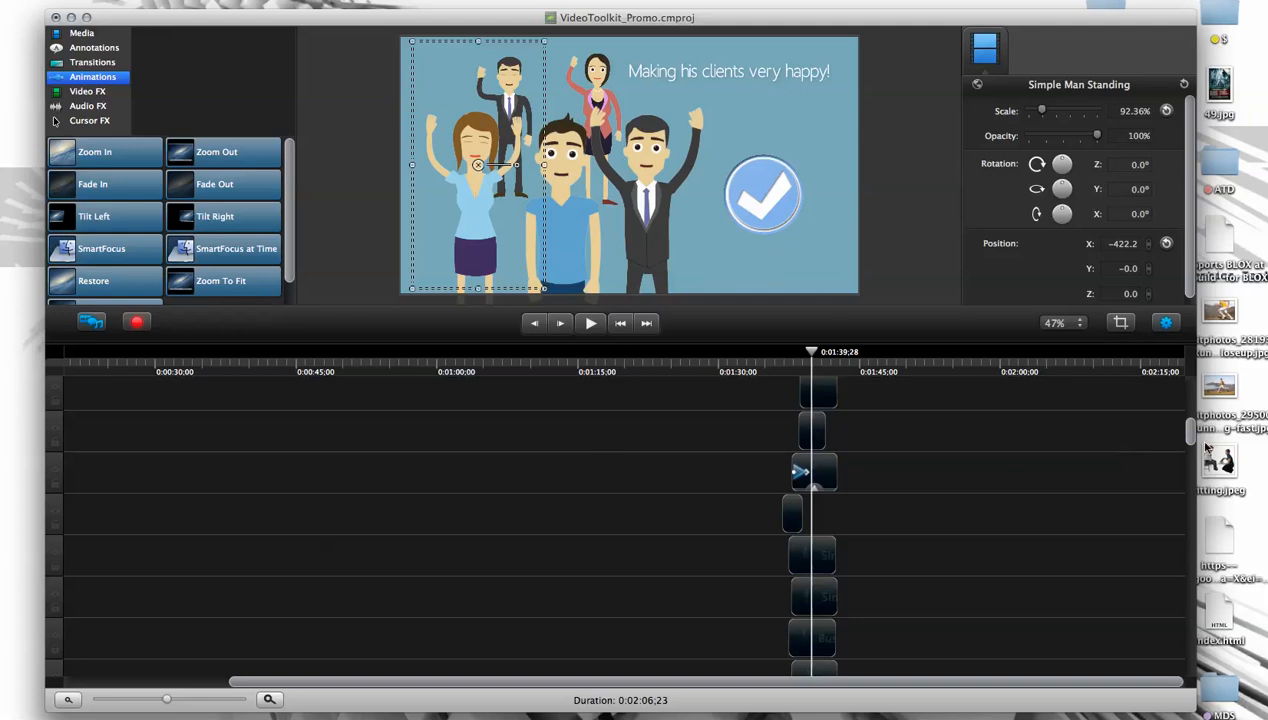
- Magnify the timeline around 0:01:38,11 and select the MotionWipe03 clip
scroll(1190, 432, up, 2)
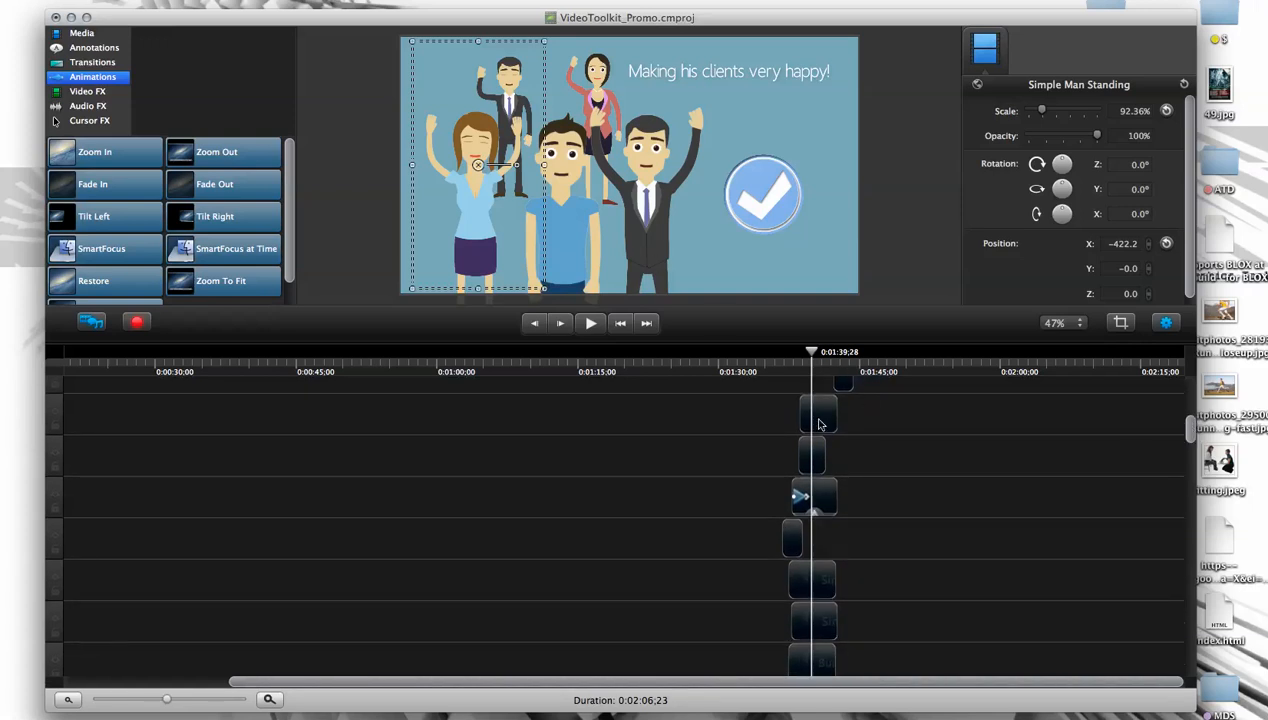
mouse_move(814, 357)
mouse_down()
mouse_move(784, 358)
mouse_move(798, 361)
mouse_up()
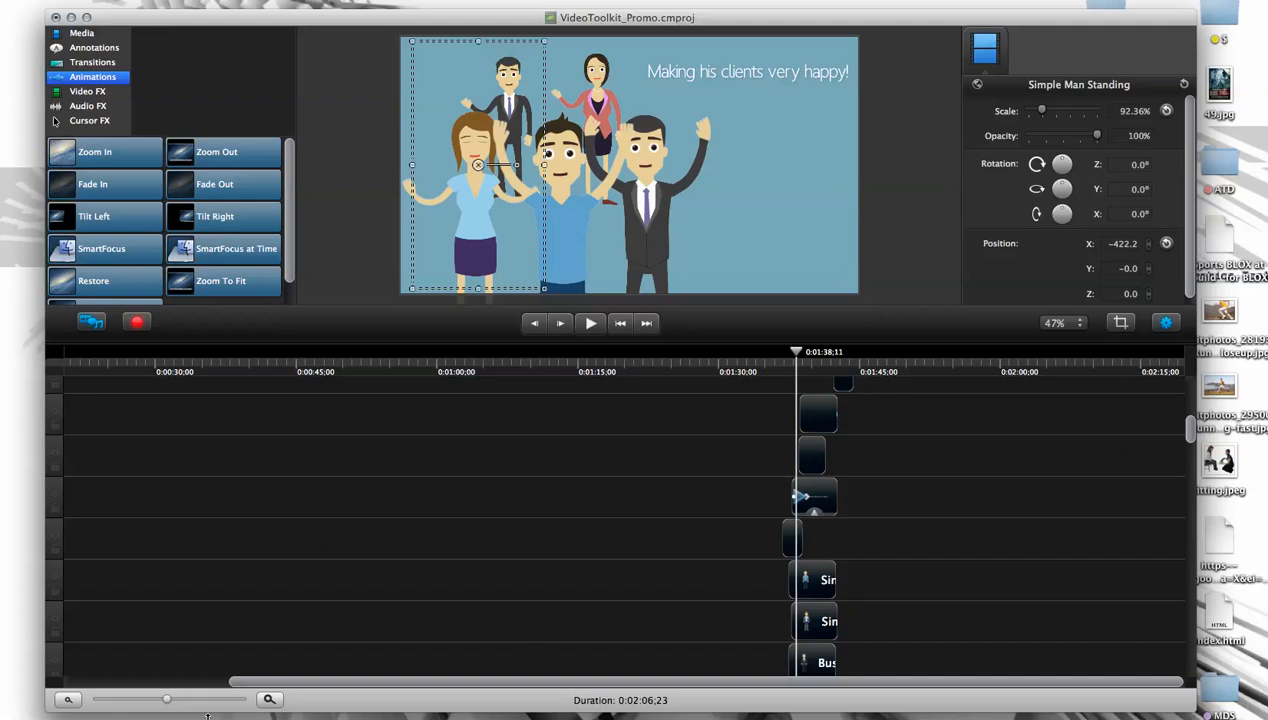
drag(167, 700, 174, 701)
mouse_move(187, 700)
mouse_down()
mouse_move(167, 702)
mouse_move(190, 700)
mouse_up()
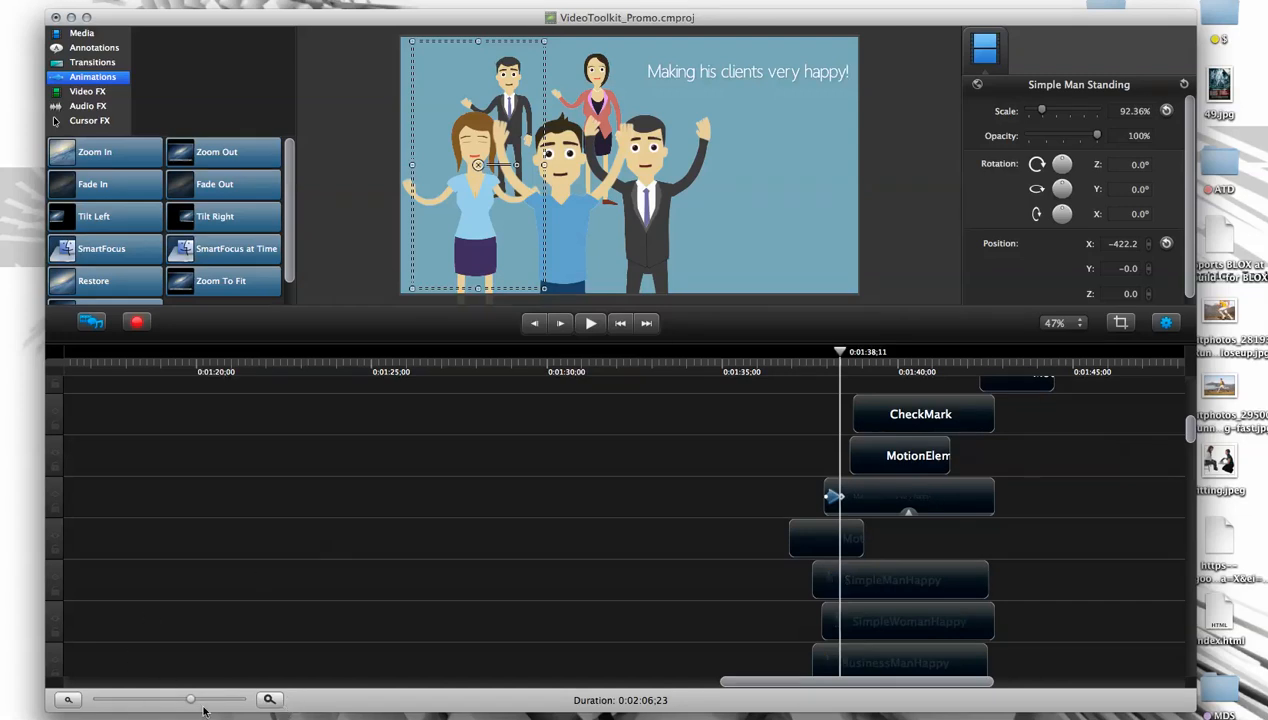
drag(191, 703, 218, 700)
drag(851, 547, 862, 541)
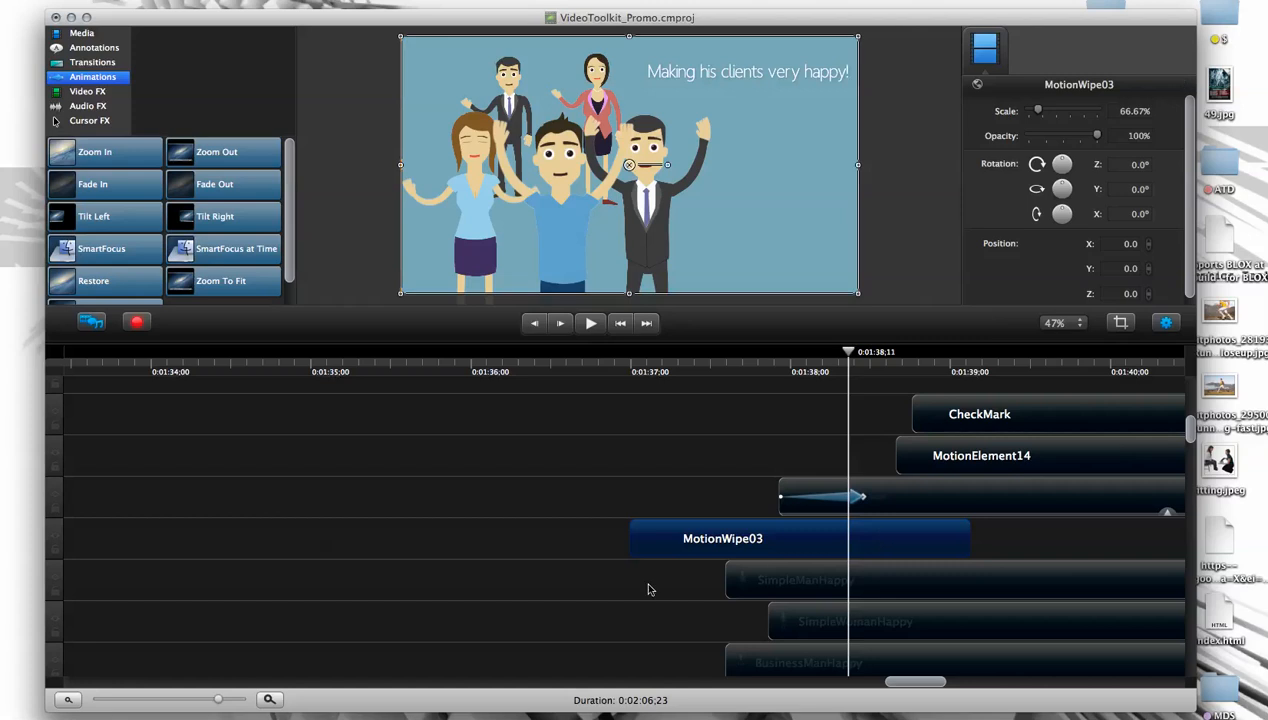
- Play back the happy clients scene, then return the playhead to about 0:01:38,25
mouse_move(900, 684)
mouse_down()
mouse_move(558, 693)
mouse_move(925, 688)
mouse_up()
drag(486, 357, 557, 358)
key(space)
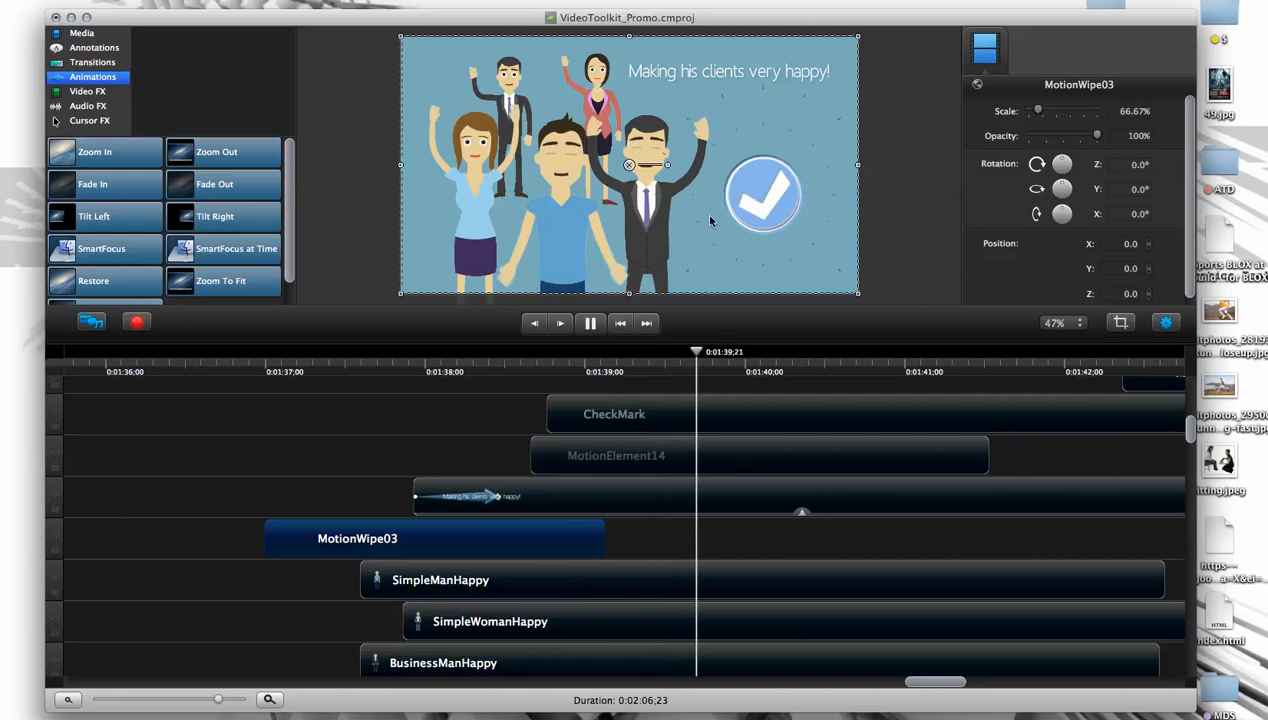
drag(770, 362, 563, 369)
scroll(1189, 430, up, 2)
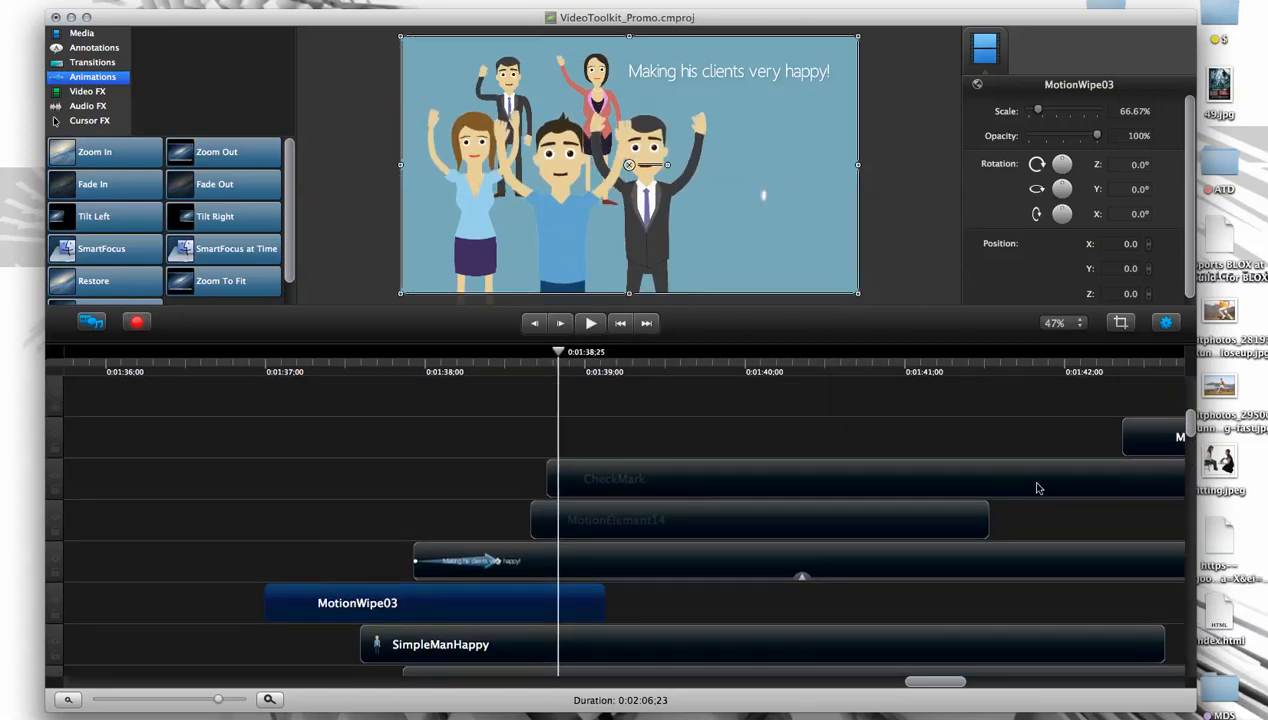
- Move the CheckMark clip on its track so it starts at about 0:01:39,00, after MotionElement14 begins
click(610, 525)
drag(562, 352, 601, 356)
drag(626, 479, 795, 472)
drag(603, 365, 631, 370)
drag(728, 465, 627, 484)
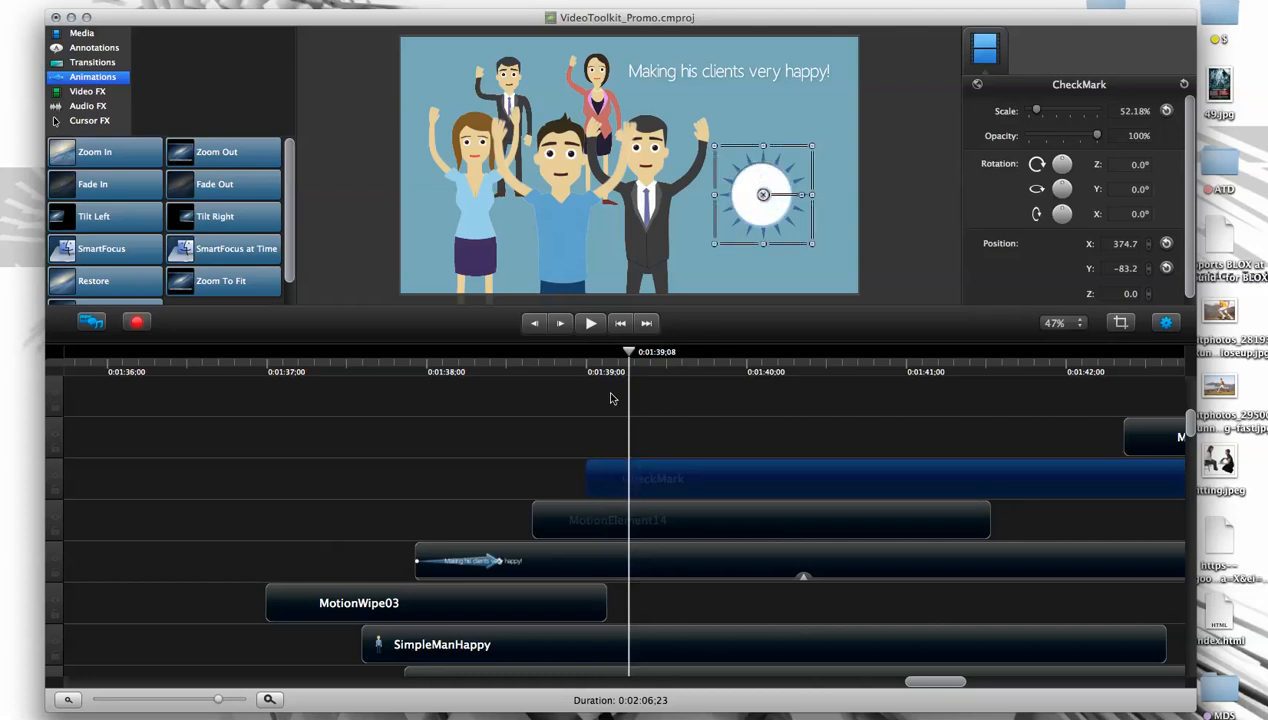
- Nudge the CheckMark clip slightly later against the MotionElement14 burst and play back the timing
drag(628, 355, 688, 365)
mouse_move(648, 474)
mouse_down()
mouse_move(597, 481)
mouse_move(755, 481)
mouse_move(587, 481)
mouse_move(700, 479)
mouse_move(597, 487)
mouse_move(677, 483)
mouse_move(650, 485)
mouse_up()
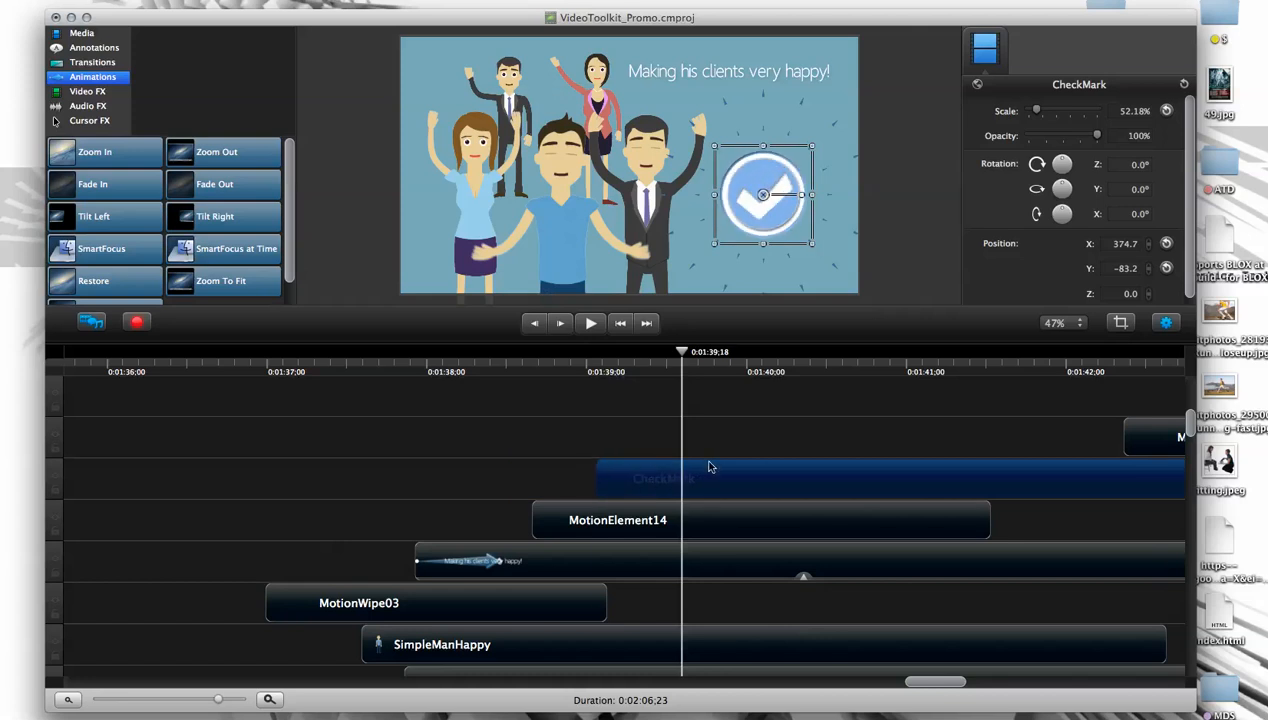
drag(682, 352, 557, 358)
key(space)
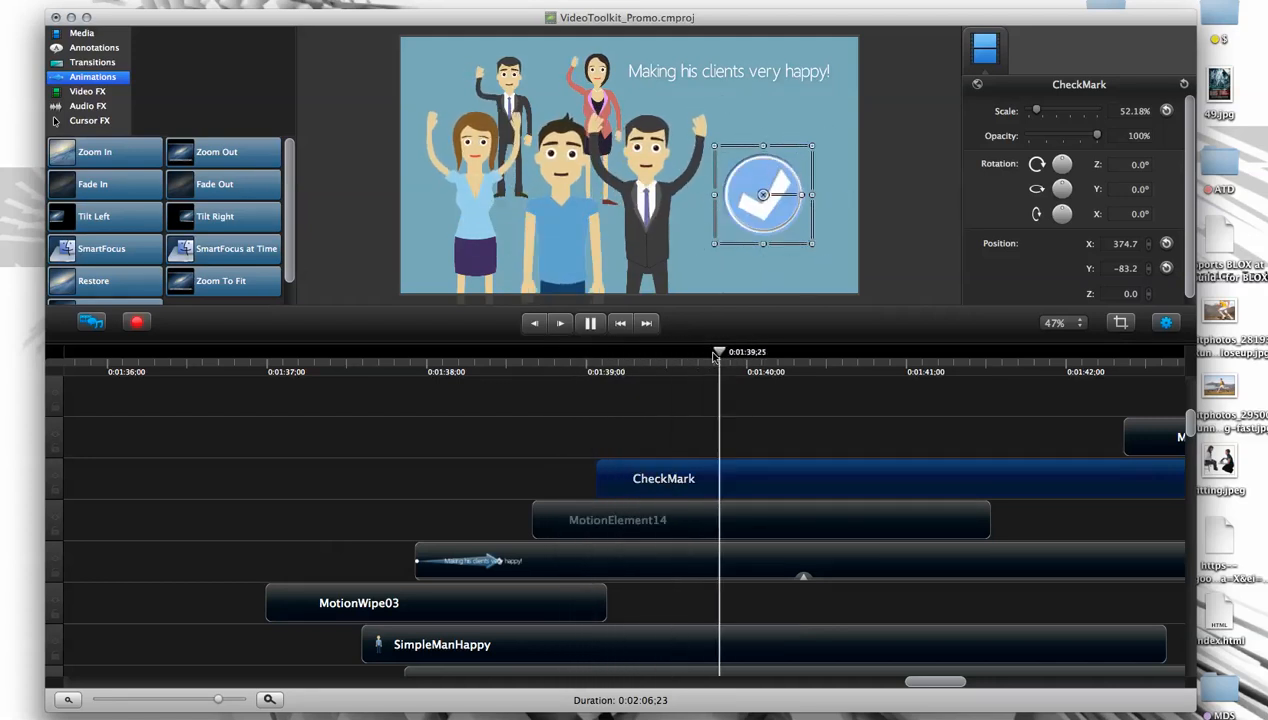
- Delay the CheckMark clip by several more frames, replay the check mark's appearance, and park the playhead at 0:01:39,23
drag(600, 360, 708, 365)
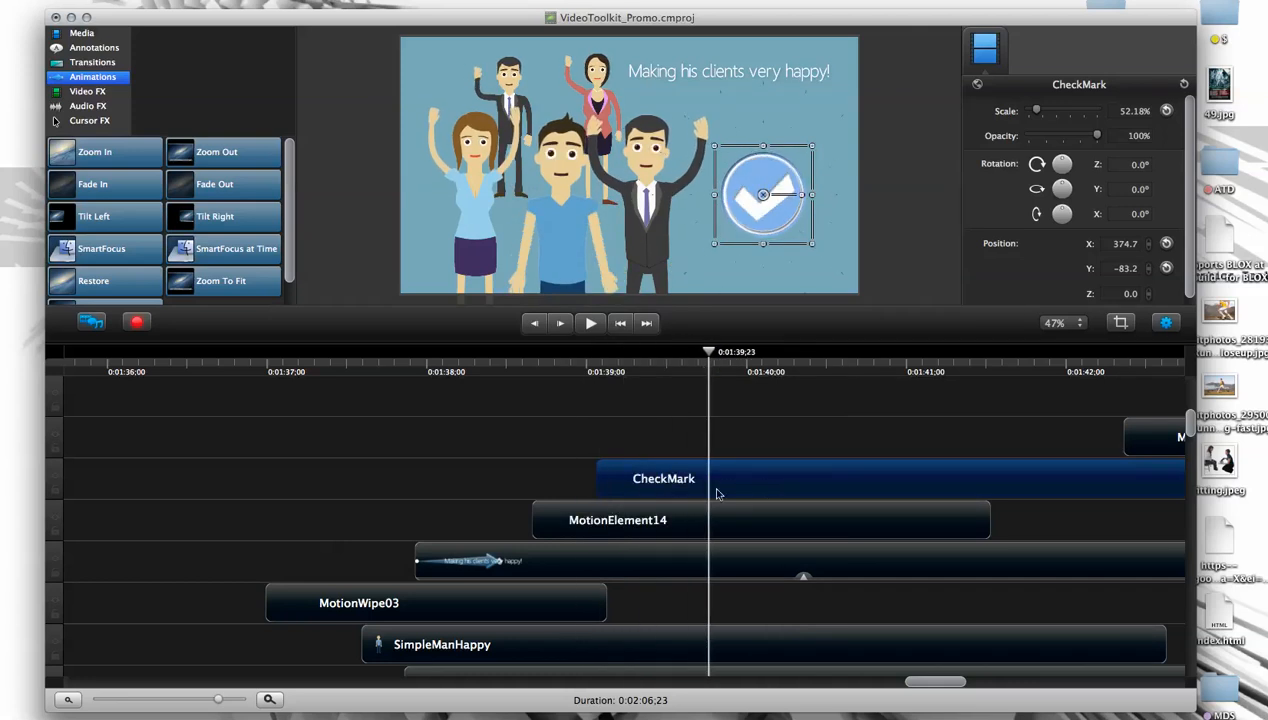
drag(704, 354, 719, 382)
drag(701, 480, 726, 487)
drag(718, 358, 640, 358)
key(space)
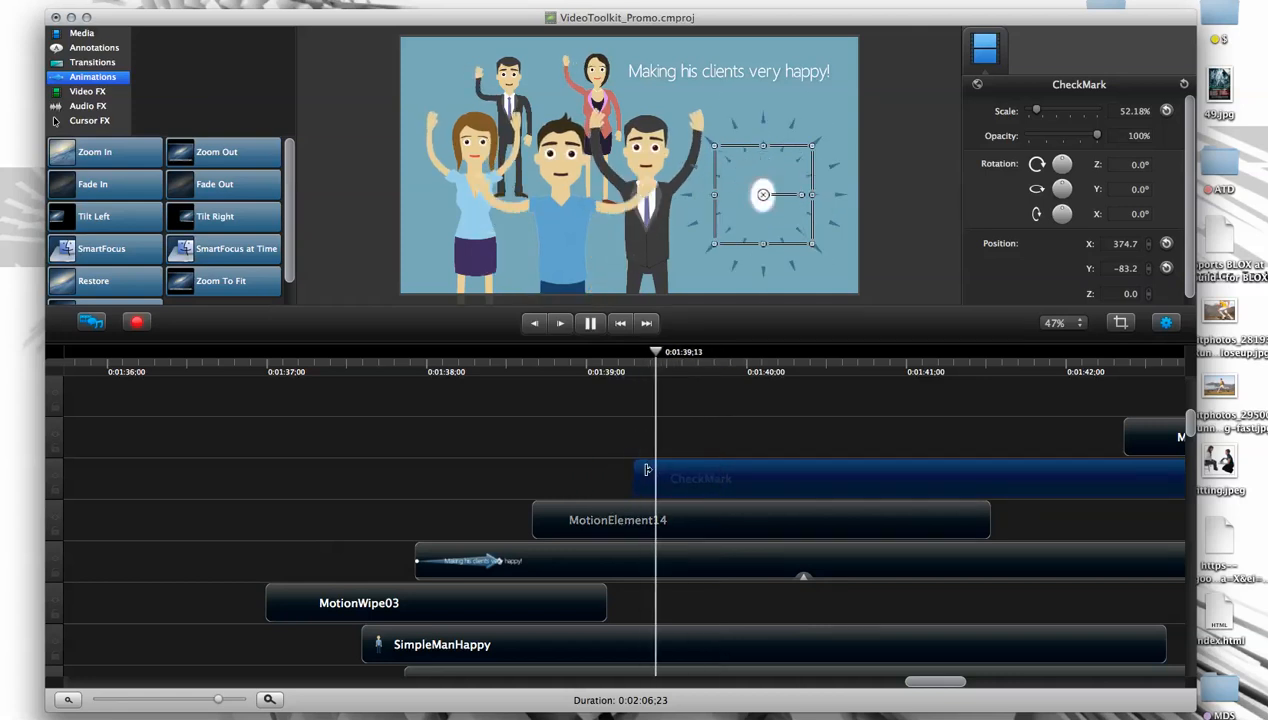
click(671, 360)
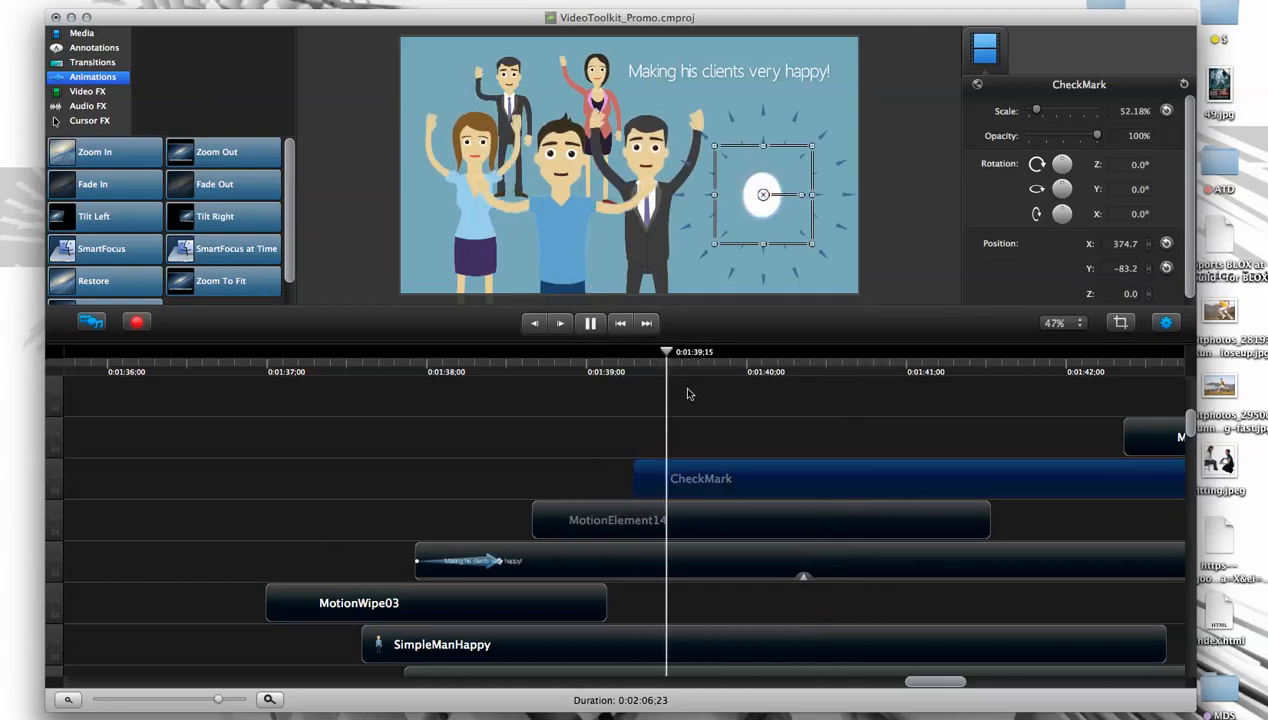
key(space)
drag(780, 355, 711, 355)
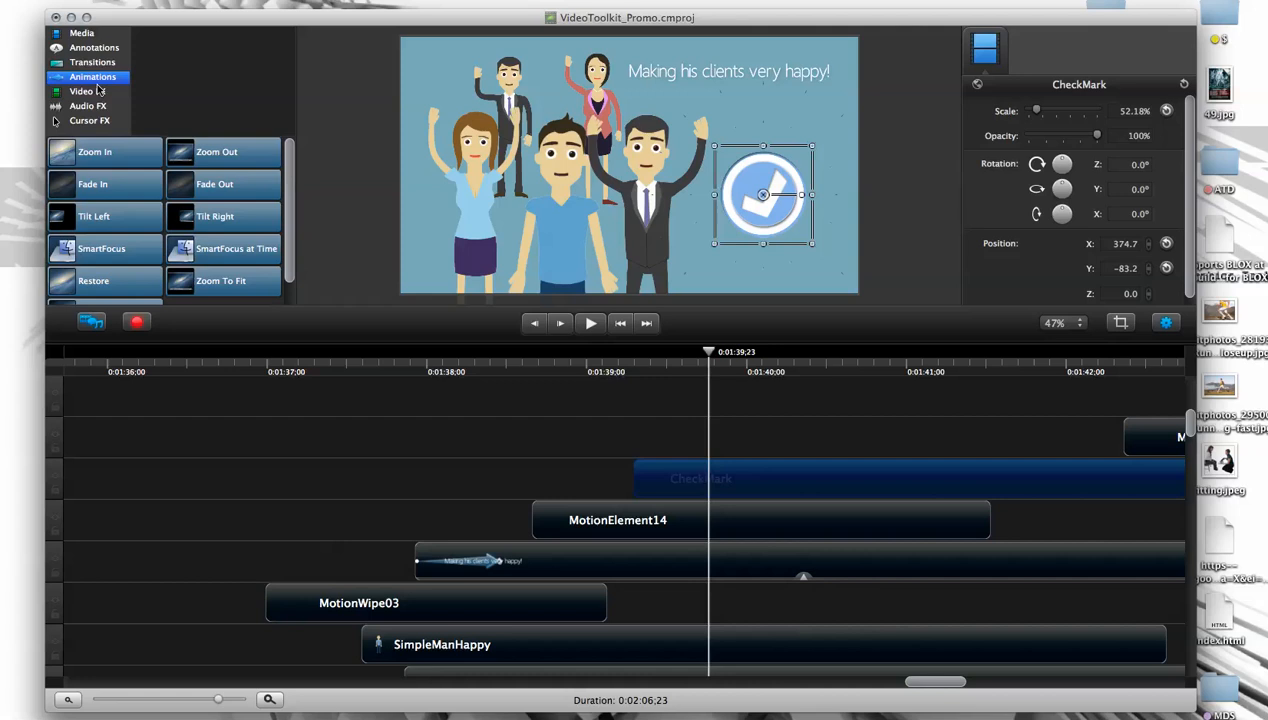
- Review the available presets in the Animations library, including Custom
scroll(289, 195, down, 2)
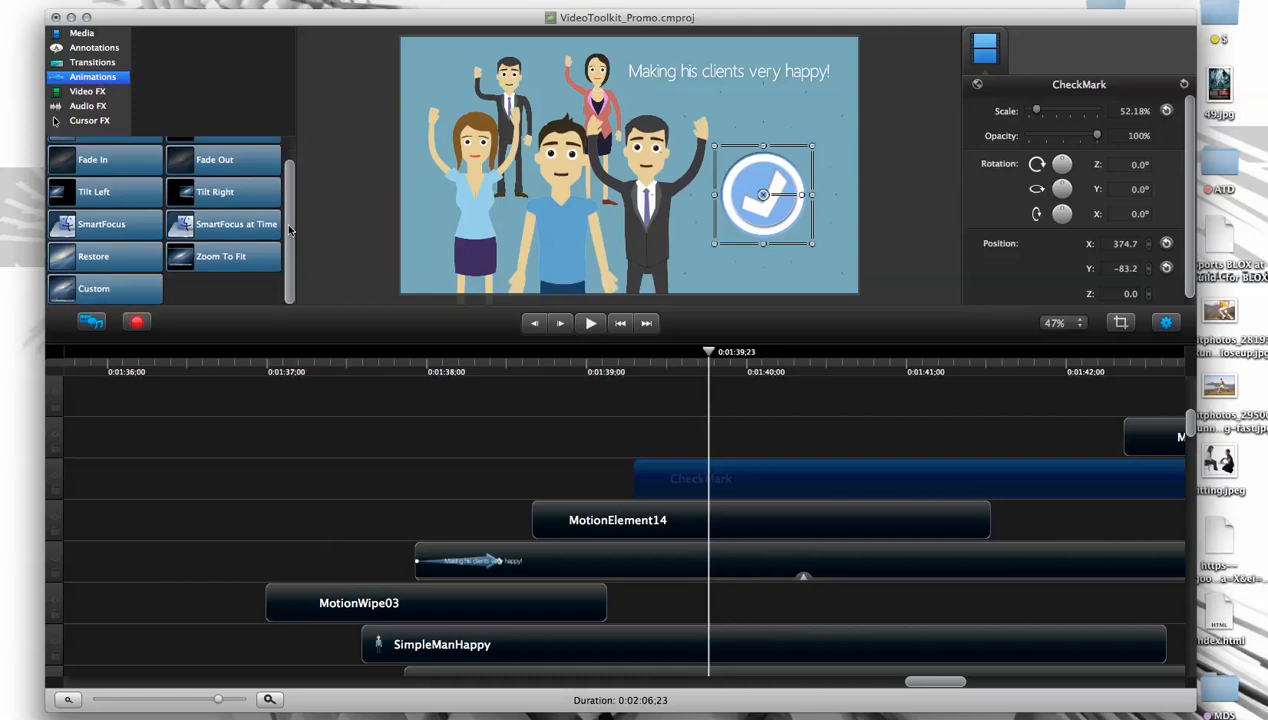
scroll(288, 200, up, 2)
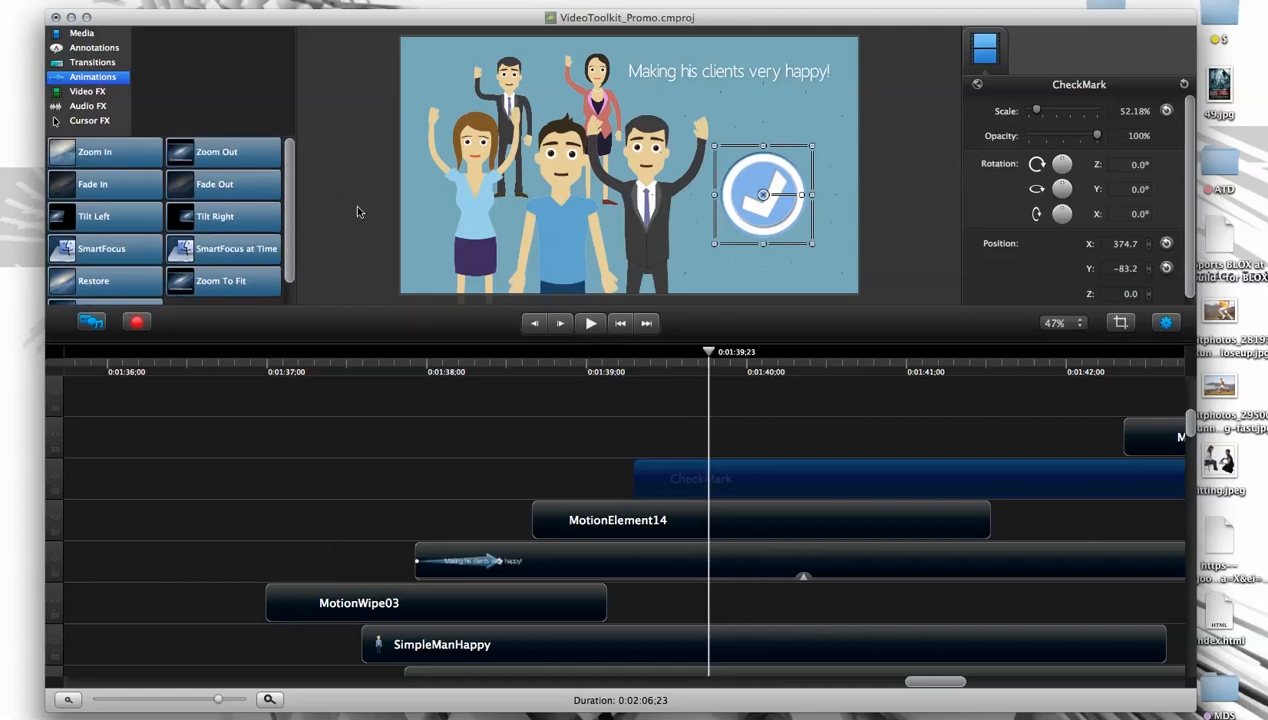
scroll(287, 256, down, 2)
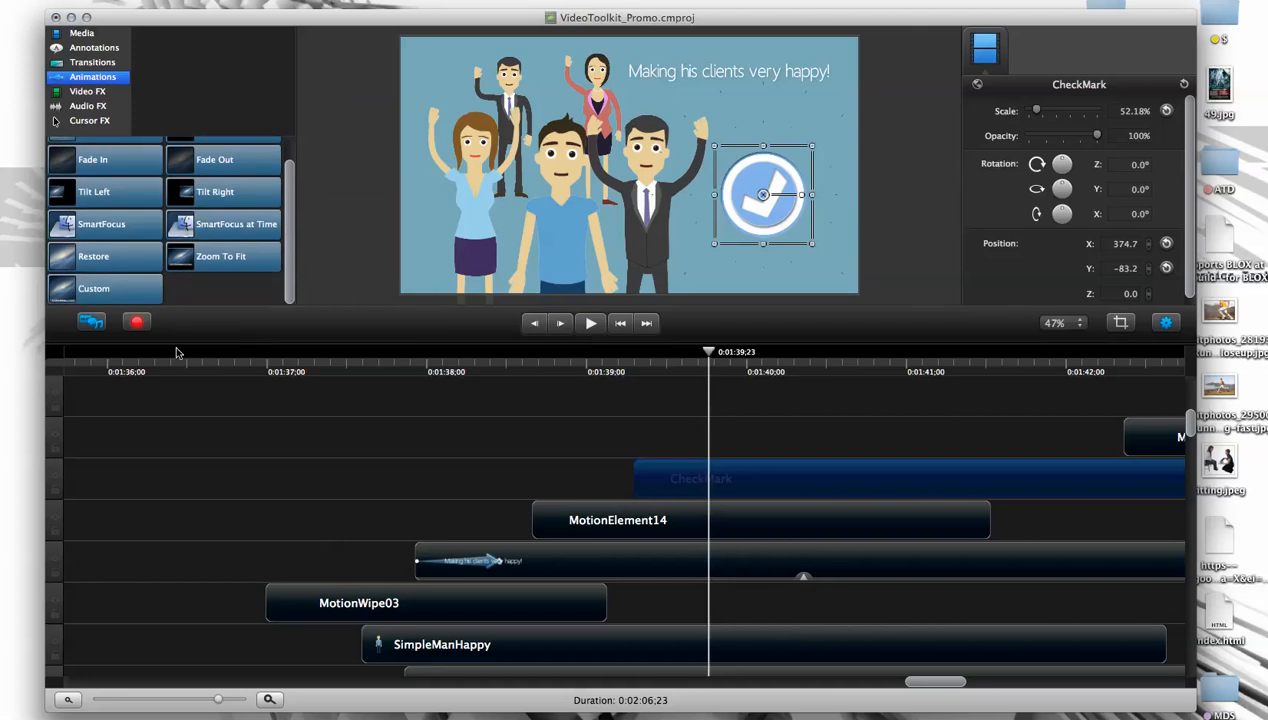
scroll(150, 294, up, 2)
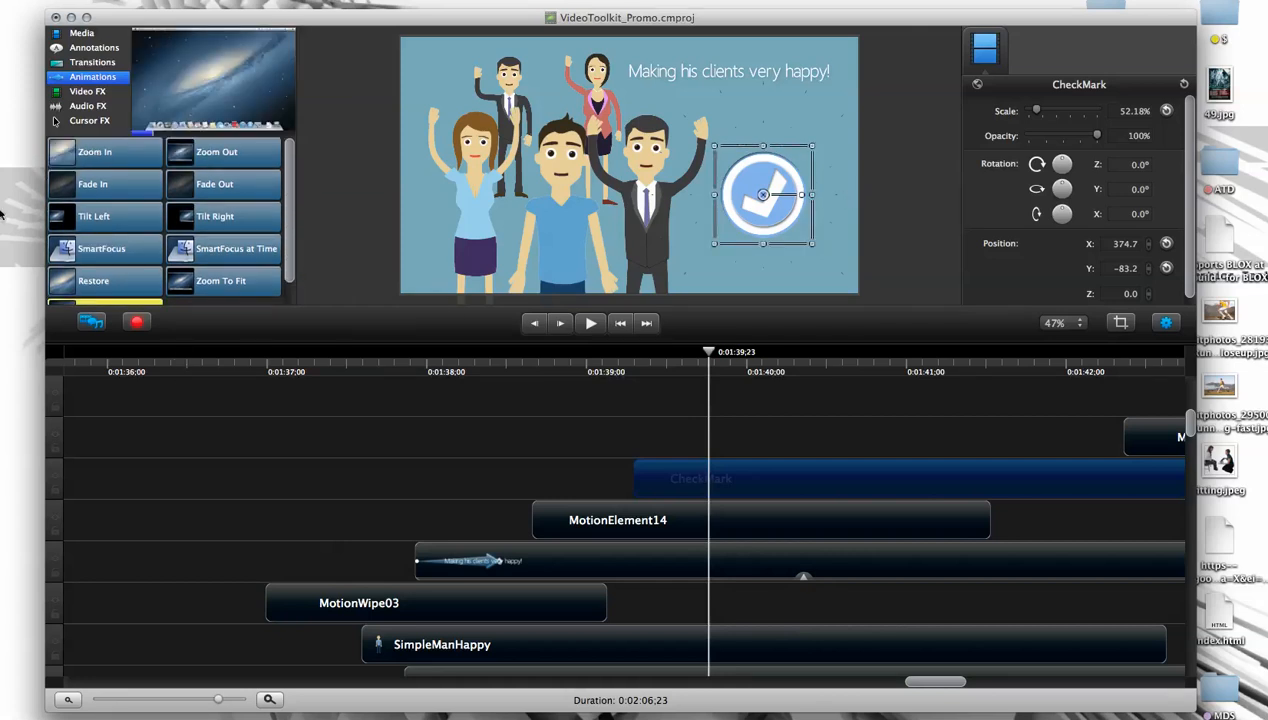
- Open the Video FX library and look through its effects
click(86, 92)
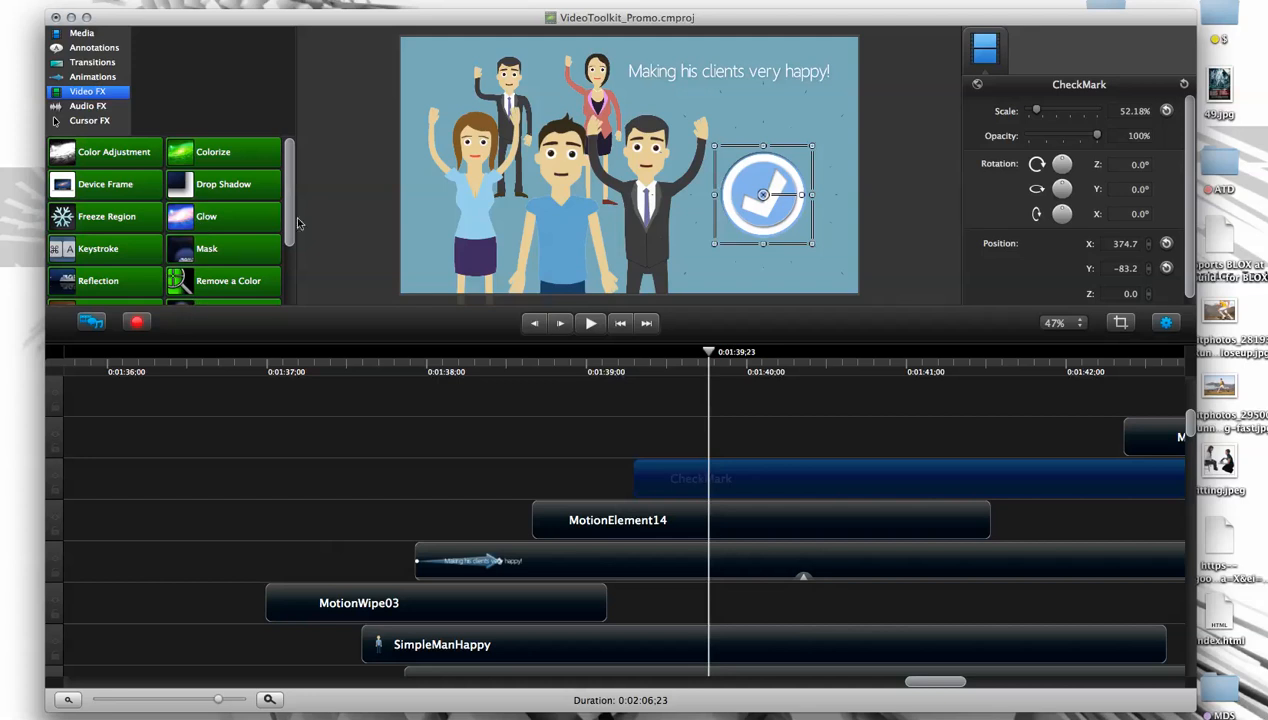
drag(293, 219, 287, 268)
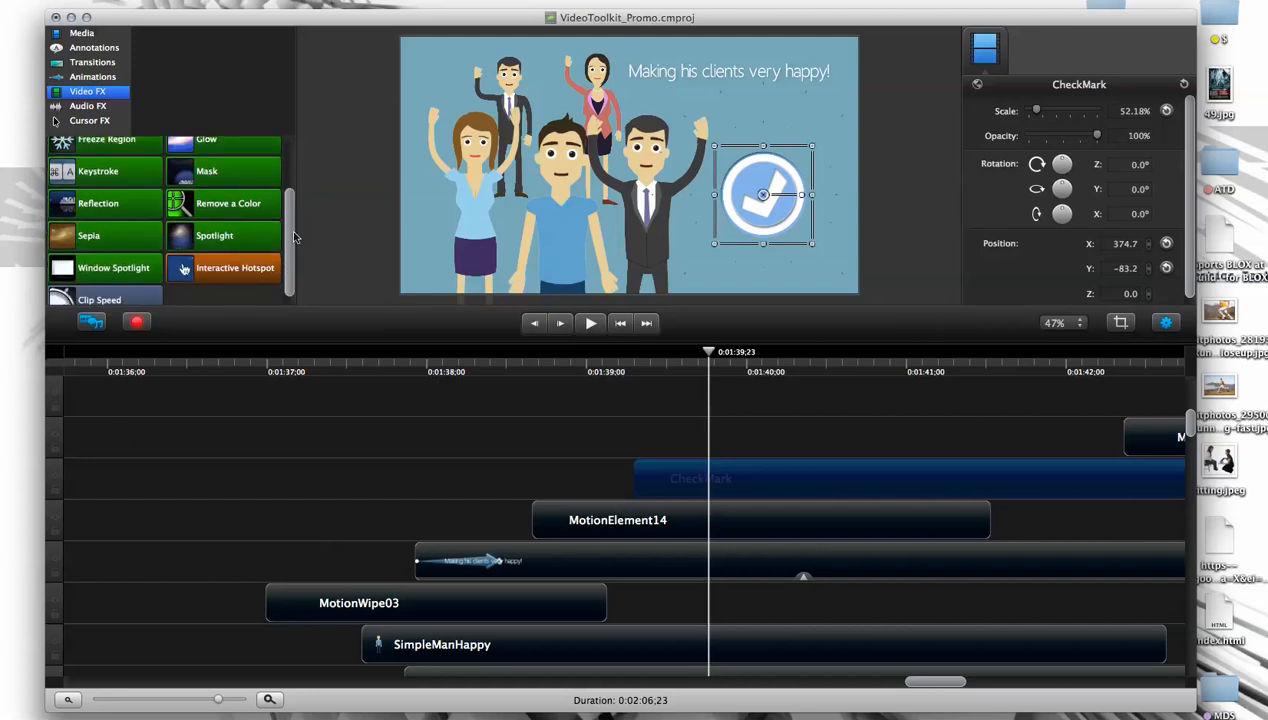
scroll(88, 257, up, 3)
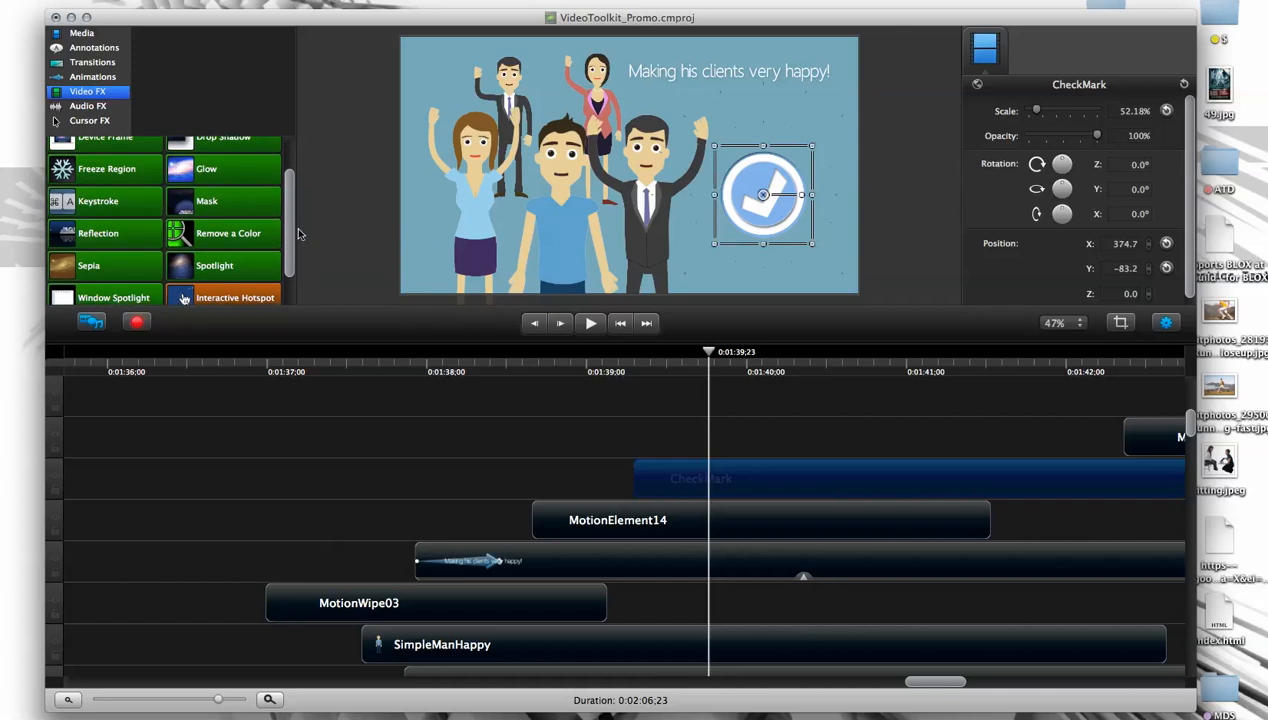
- Browse the Video FX library, look through the Annotations callouts, and return to Video FX
scroll(288, 170, up, 4)
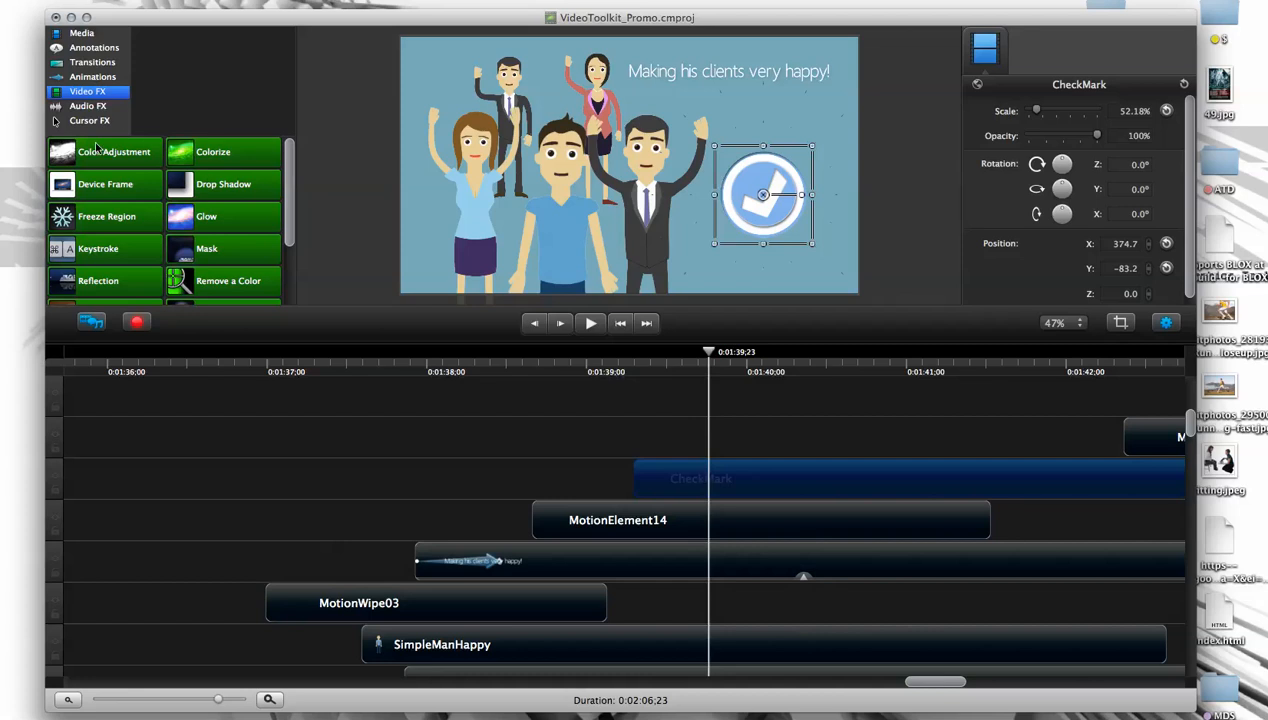
scroll(290, 195, down, 3)
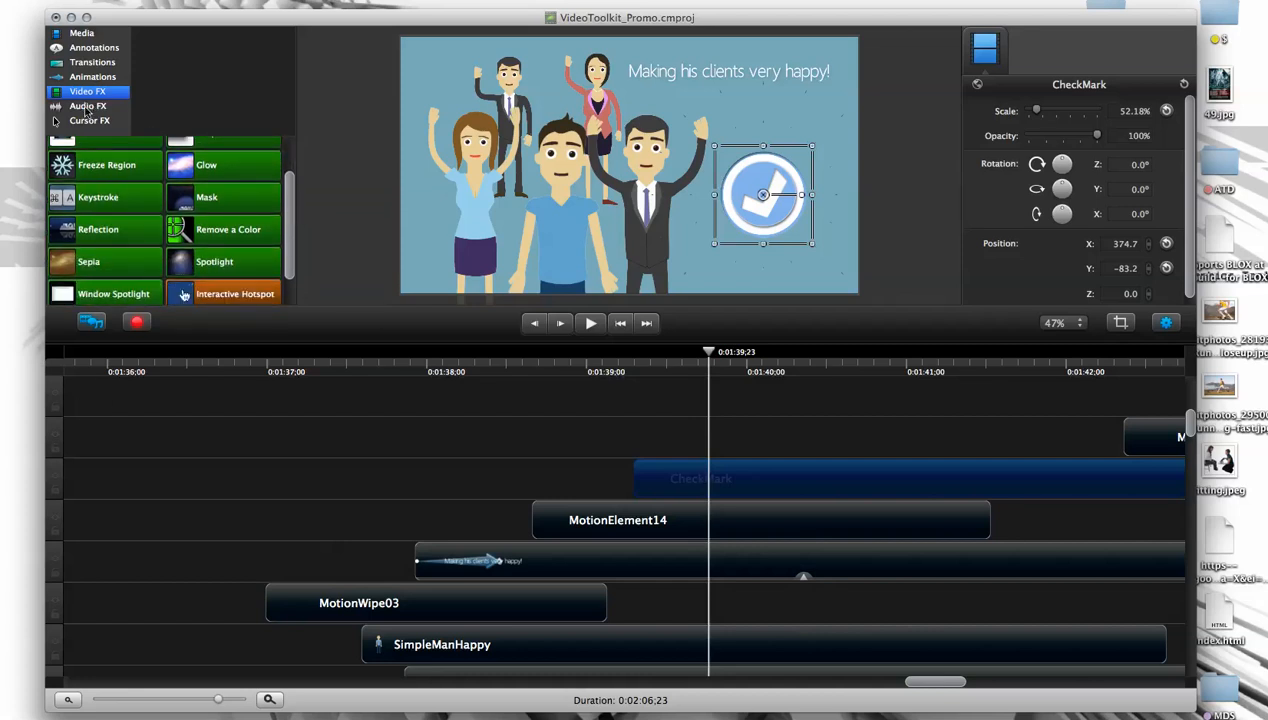
click(98, 48)
scroll(284, 215, down, 3)
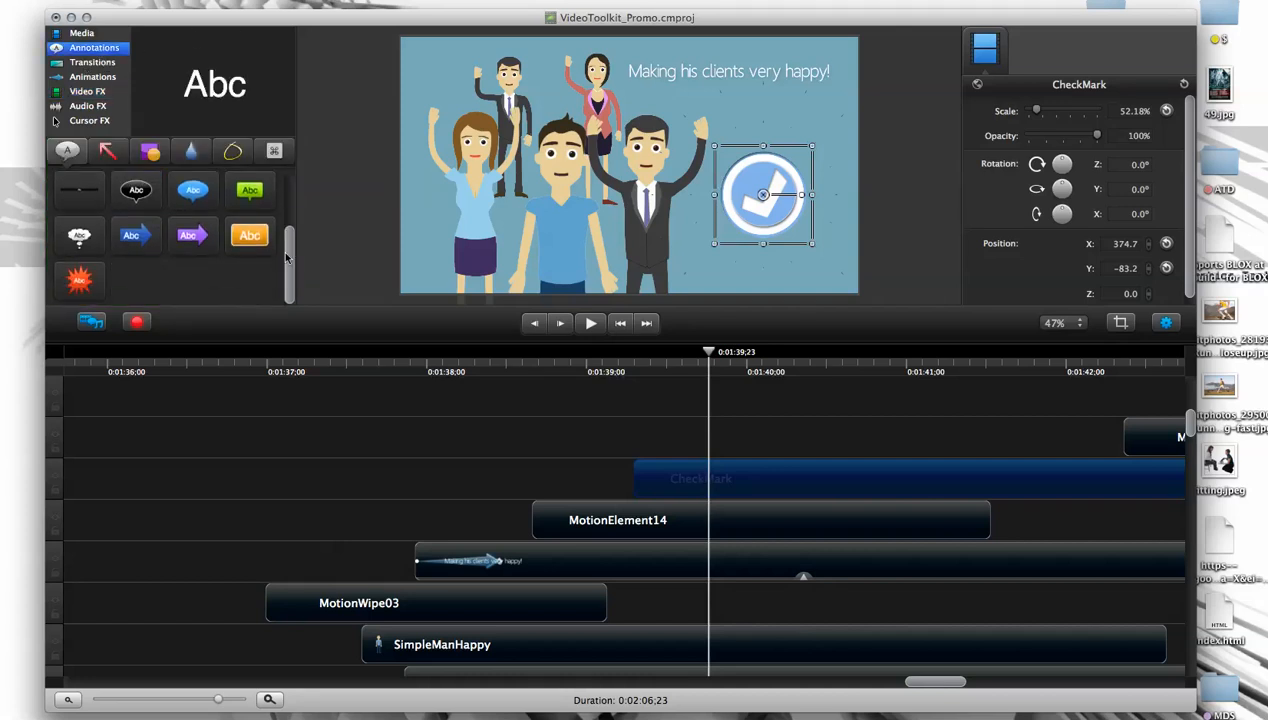
scroll(284, 258, up, 3)
click(88, 91)
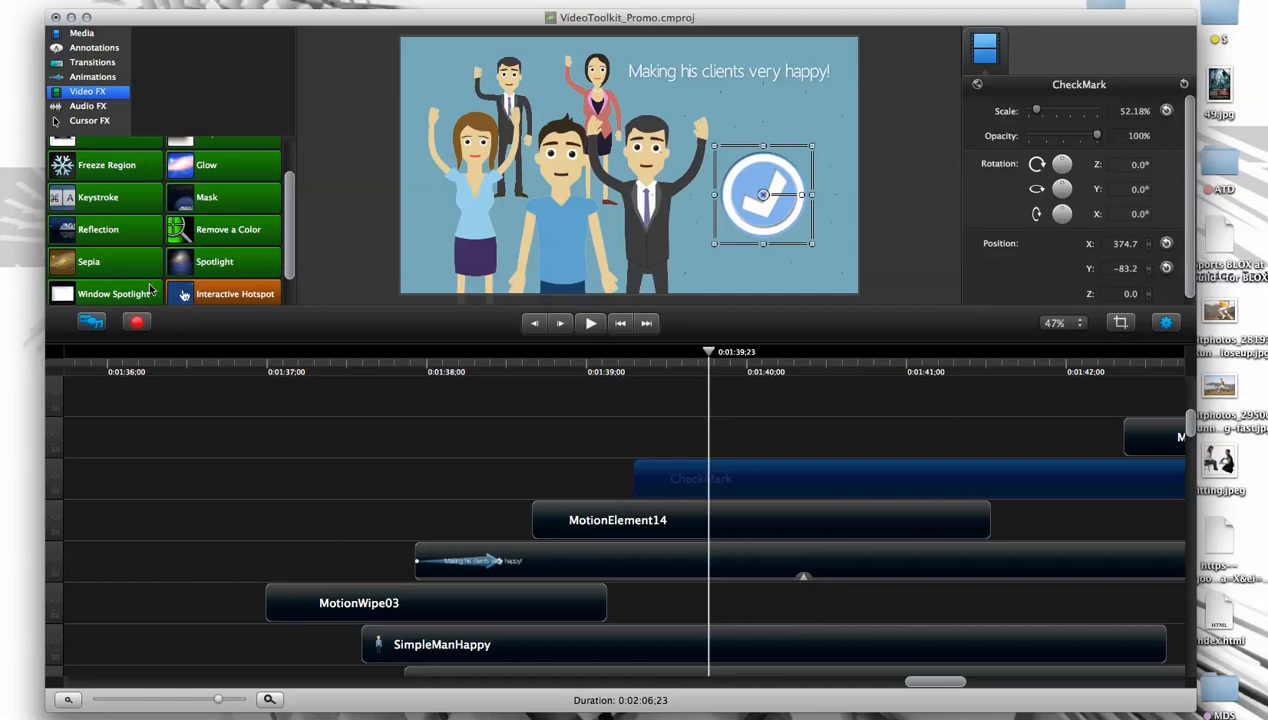
- Try moving the check mark on the canvas, undo the move, and place the playhead at 0:01:39,25
drag(763, 209, 748, 260)
key(super+z)
mouse_move(712, 373)
mouse_down()
mouse_move(682, 373)
mouse_move(787, 373)
mouse_move(720, 373)
mouse_up()
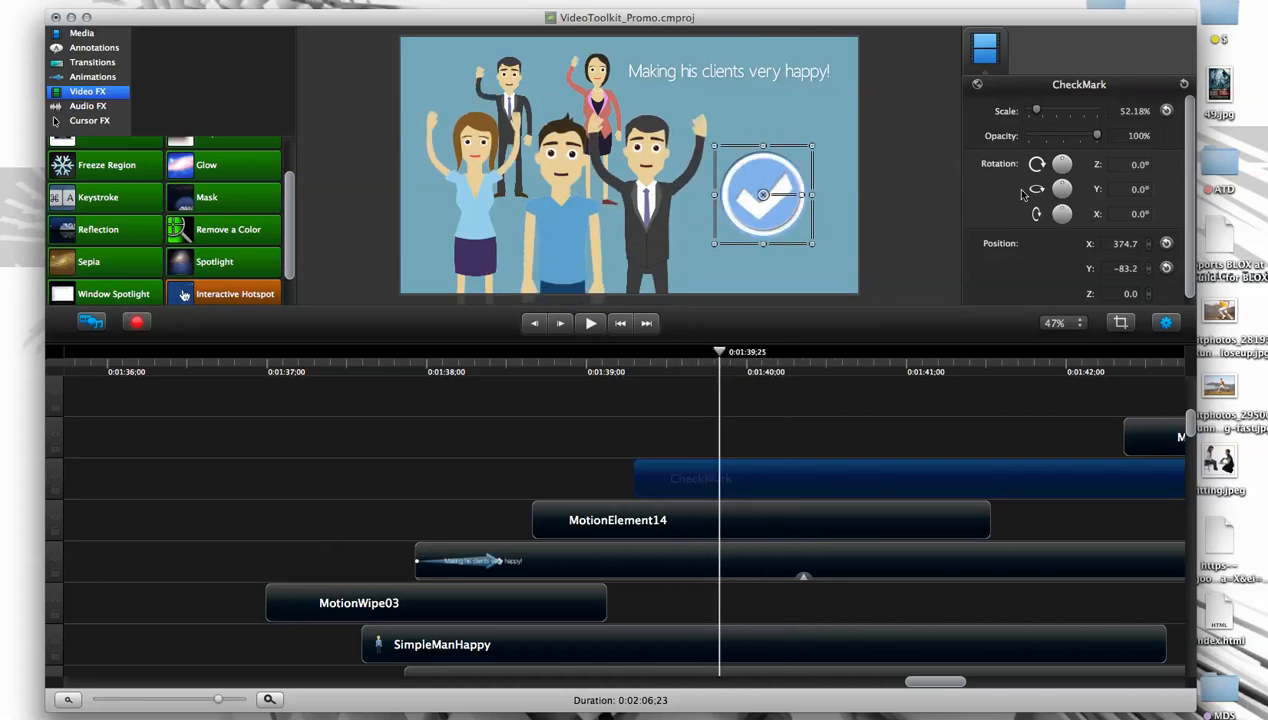
- Preview the Glow effect and look through the rest of the Video FX list down to Clip Speed
click(250, 172)
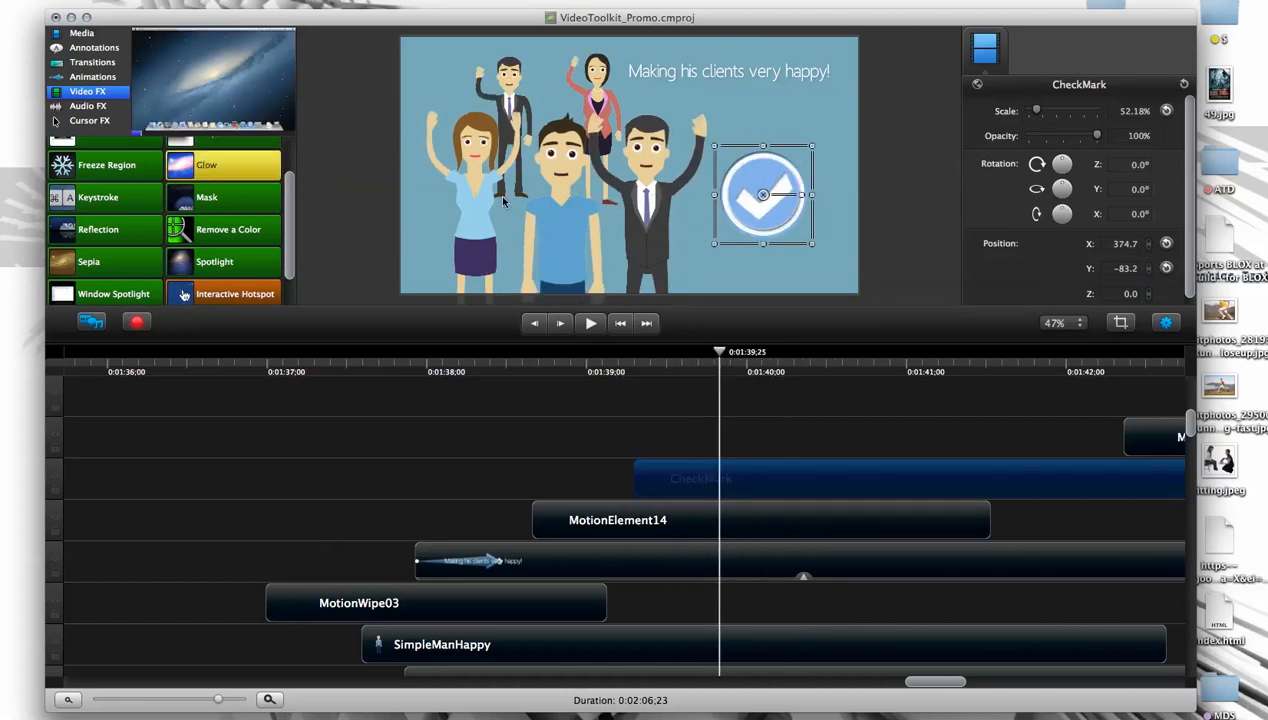
scroll(289, 197, up, 3)
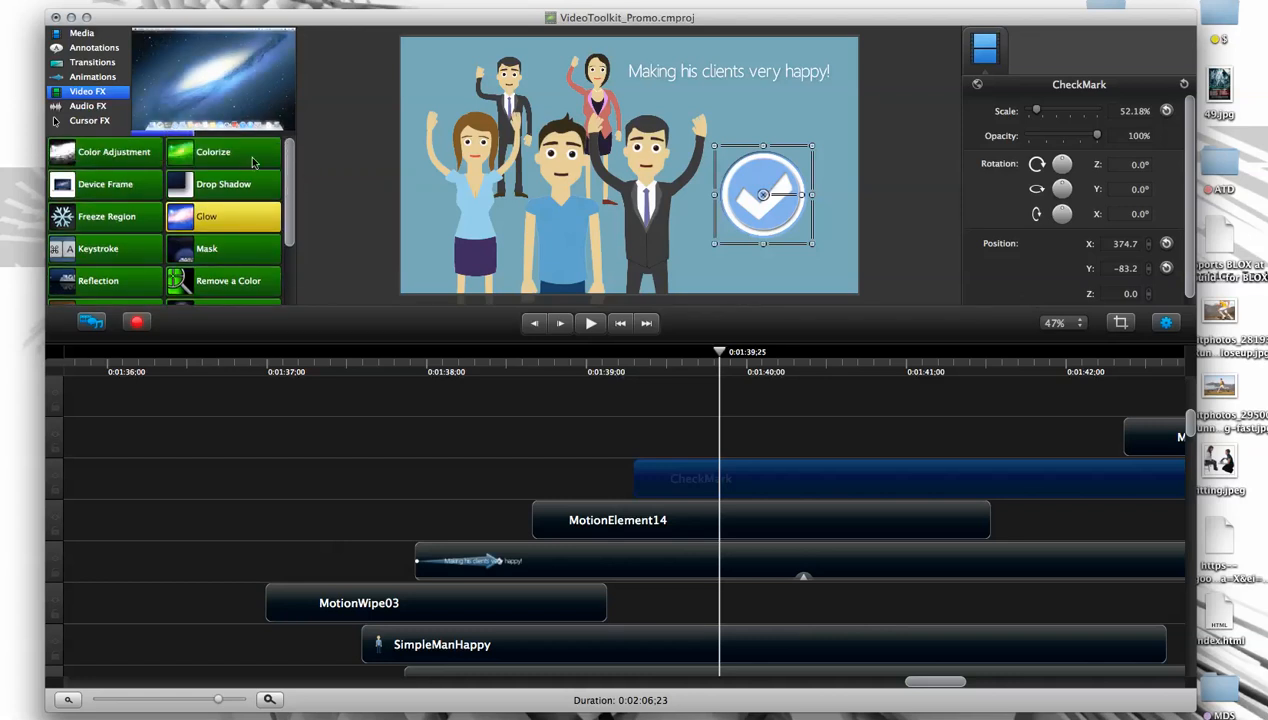
scroll(294, 221, down, 3)
scroll(294, 221, down, 1)
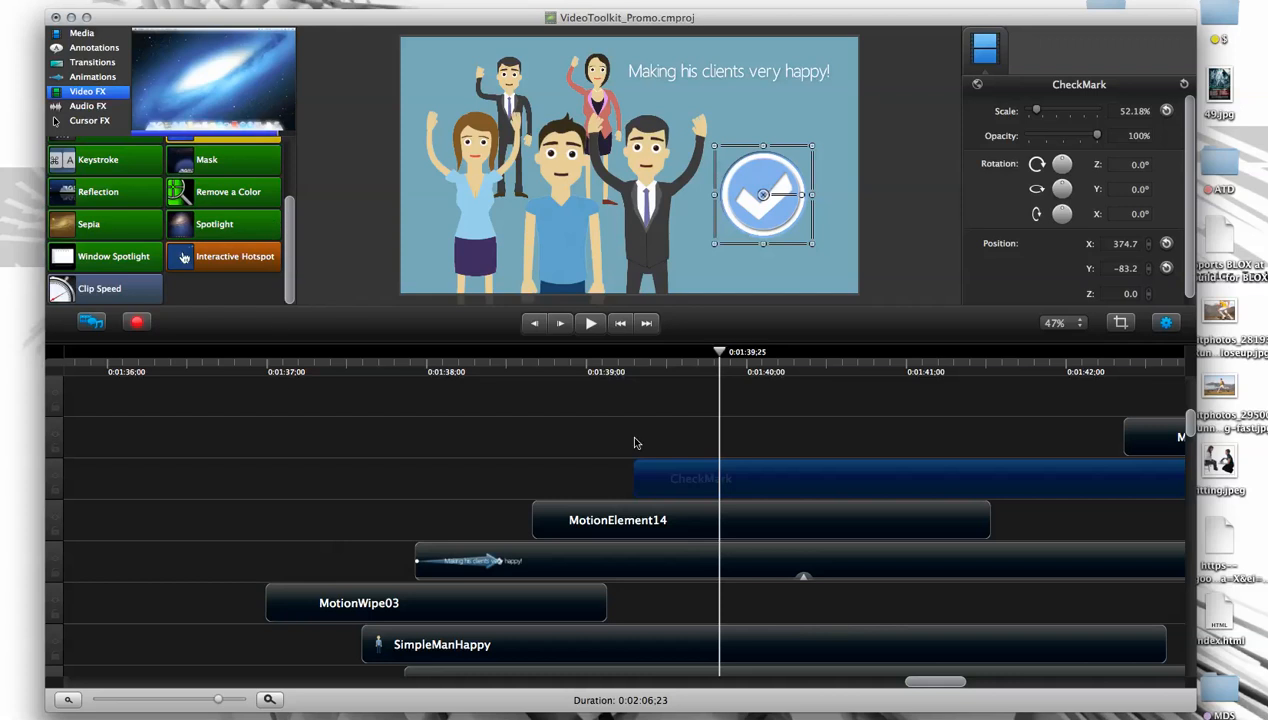
- Move the playhead to 0:01:39,28 and apply the Clip Speed effect to the CheckMark clip
mouse_move(723, 366)
mouse_down()
mouse_move(671, 362)
mouse_move(737, 359)
mouse_up()
click(149, 287)
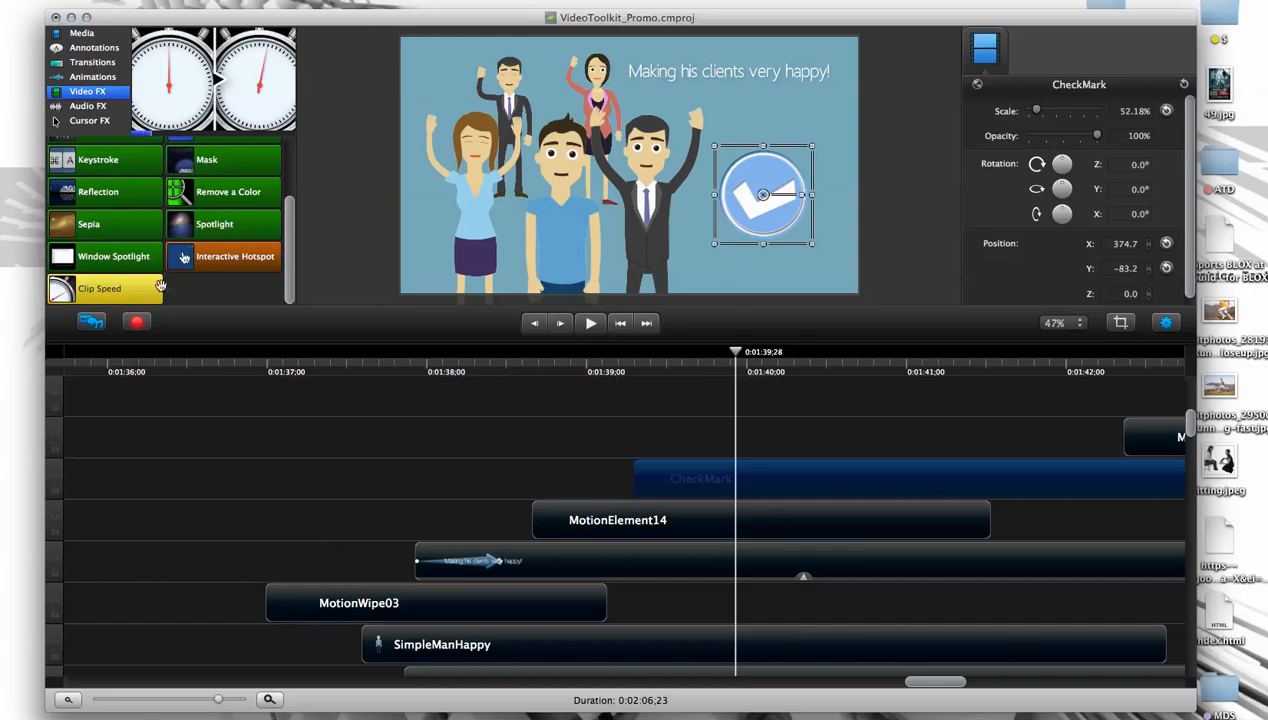
mouse_move(125, 285)
mouse_down()
mouse_move(110, 284)
mouse_move(640, 420)
mouse_move(708, 484)
mouse_up()
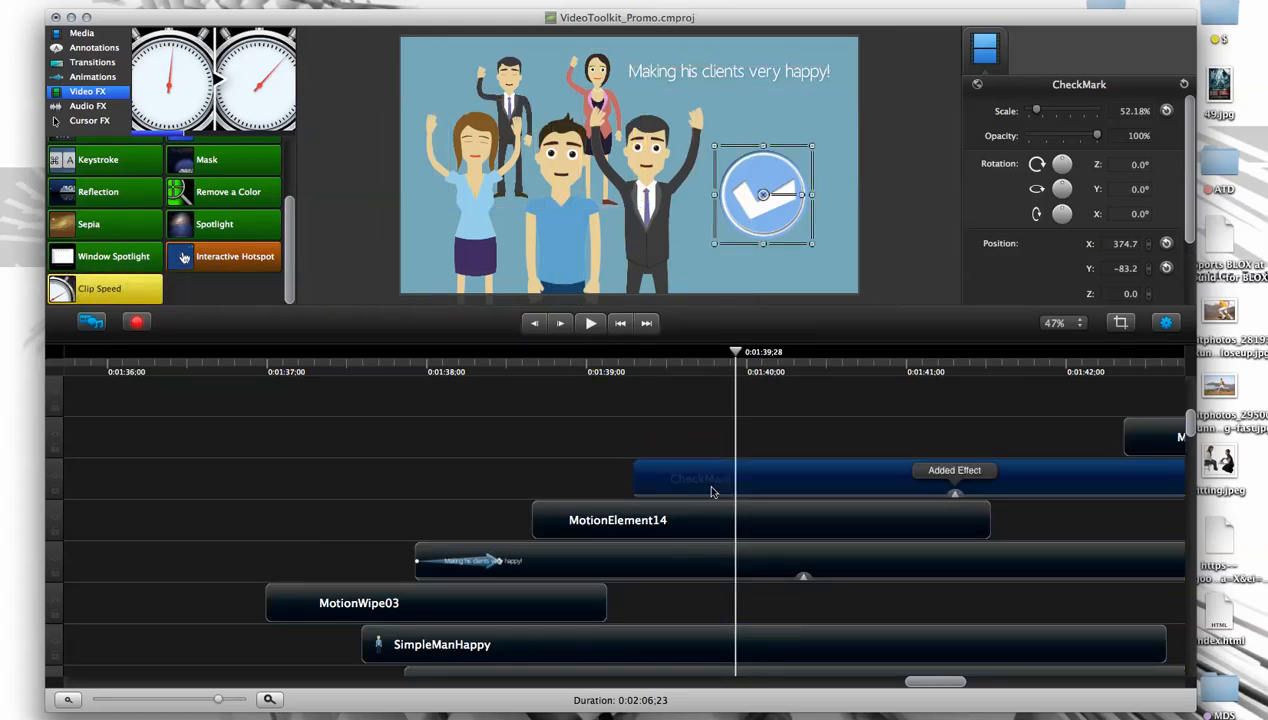
click(955, 496)
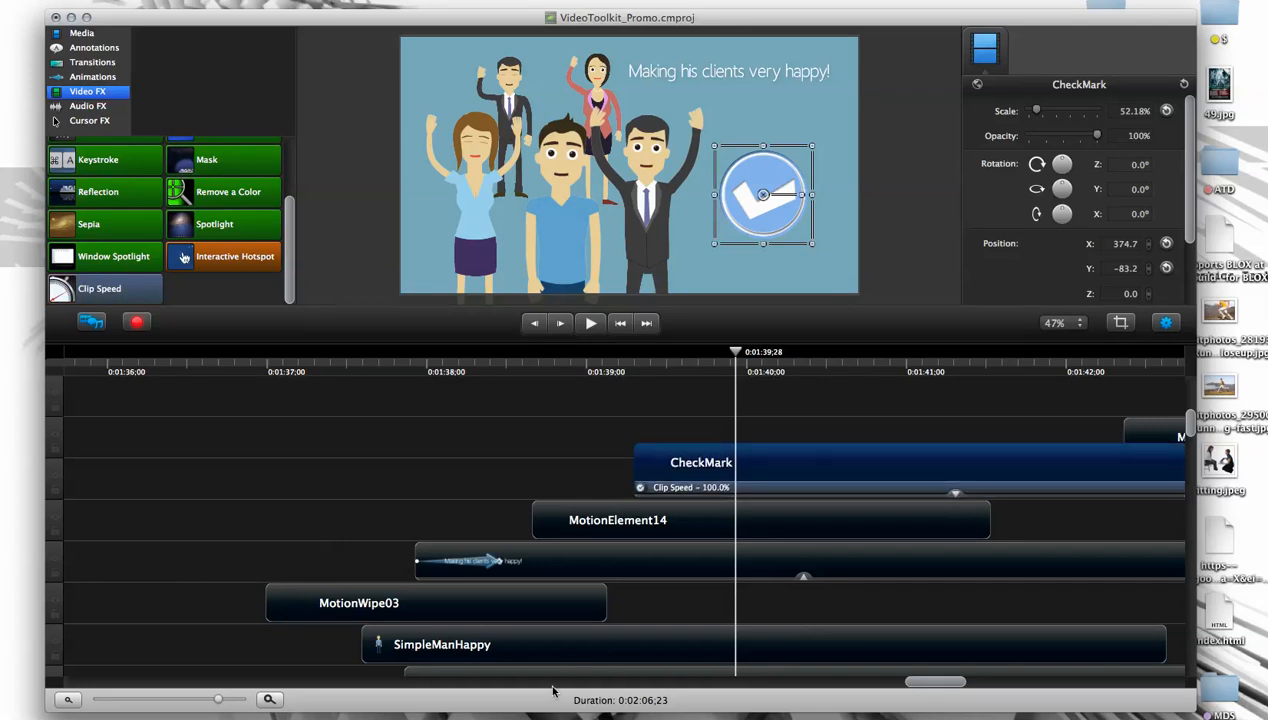
- Scrub through the CheckMark clip's animation to 0:01:40,09 and back to 0:01:39,21
scroll(936, 692, right, 8)
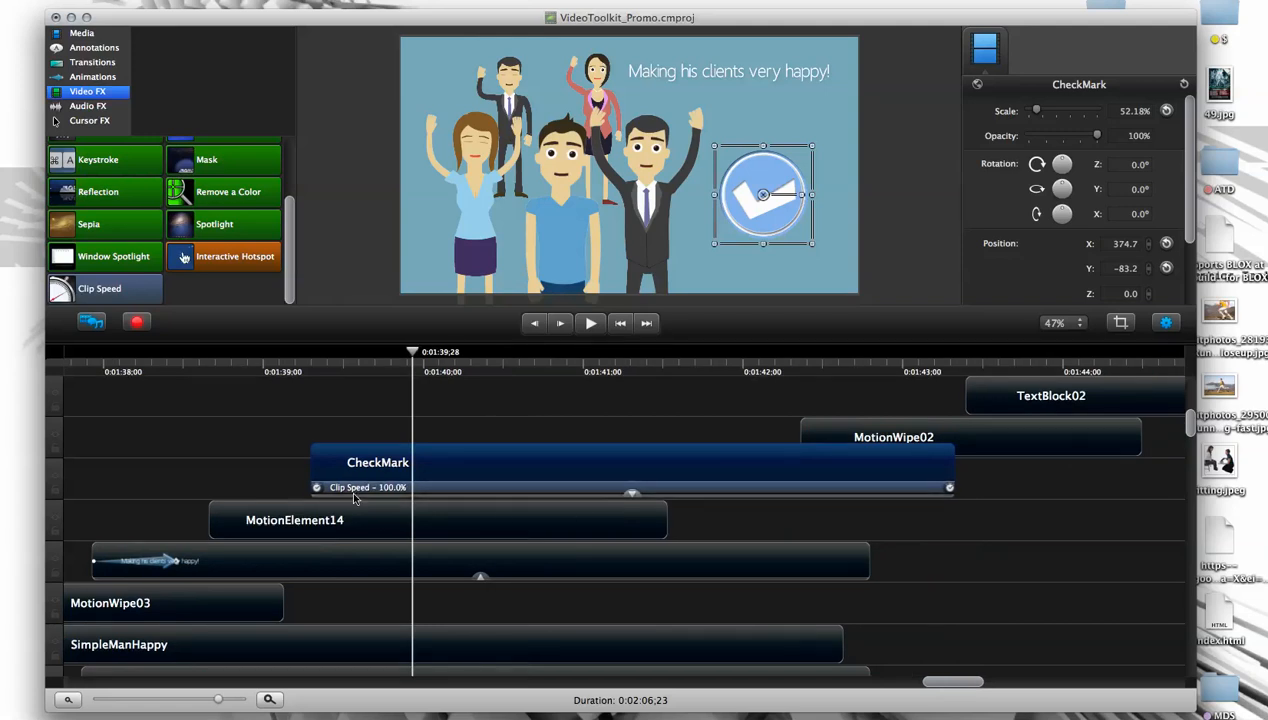
drag(422, 352, 475, 358)
drag(489, 357, 476, 357)
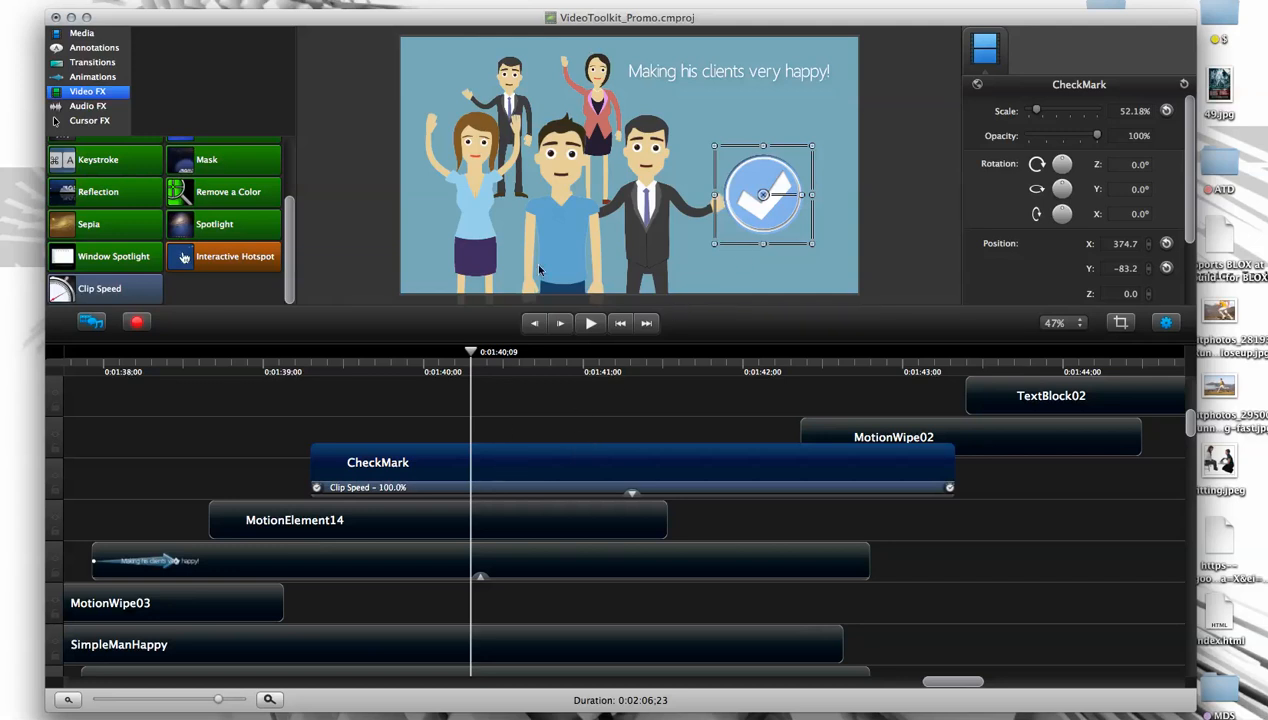
drag(471, 352, 383, 400)
- Expand the CheckMark clip's applied effects on the timeline and bring up the clip's properties
double_click(389, 470)
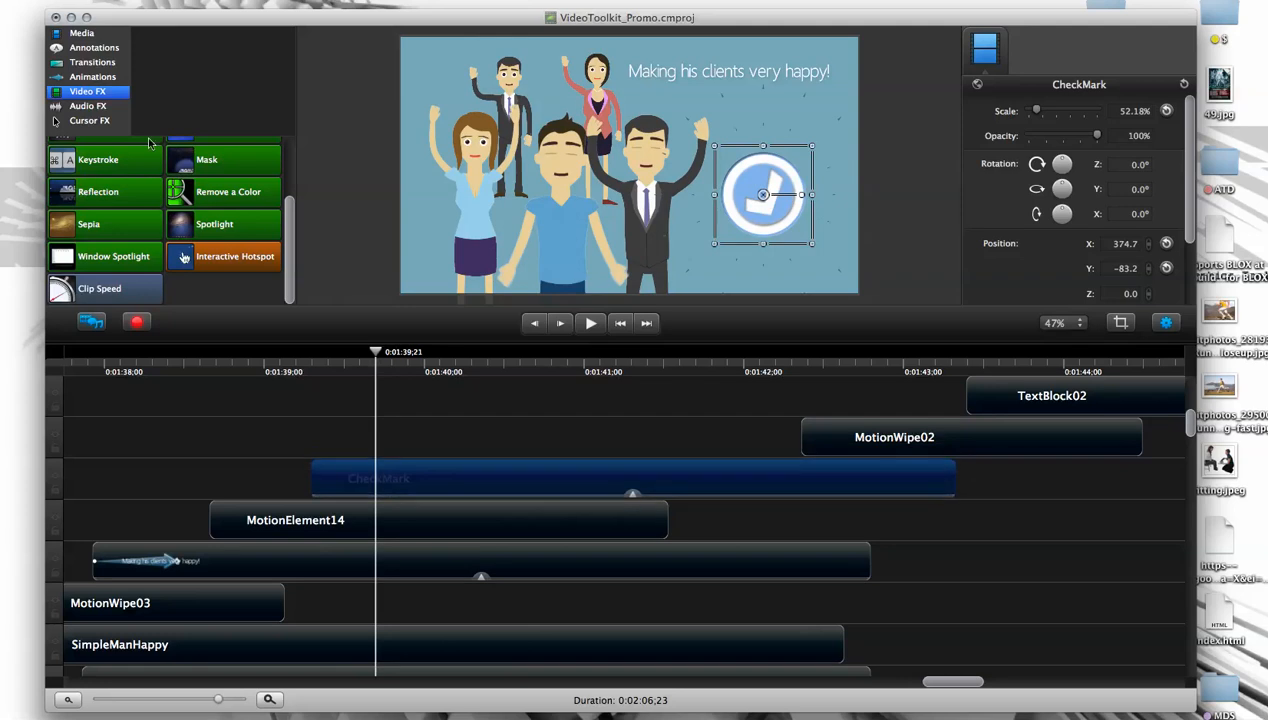
click(632, 494)
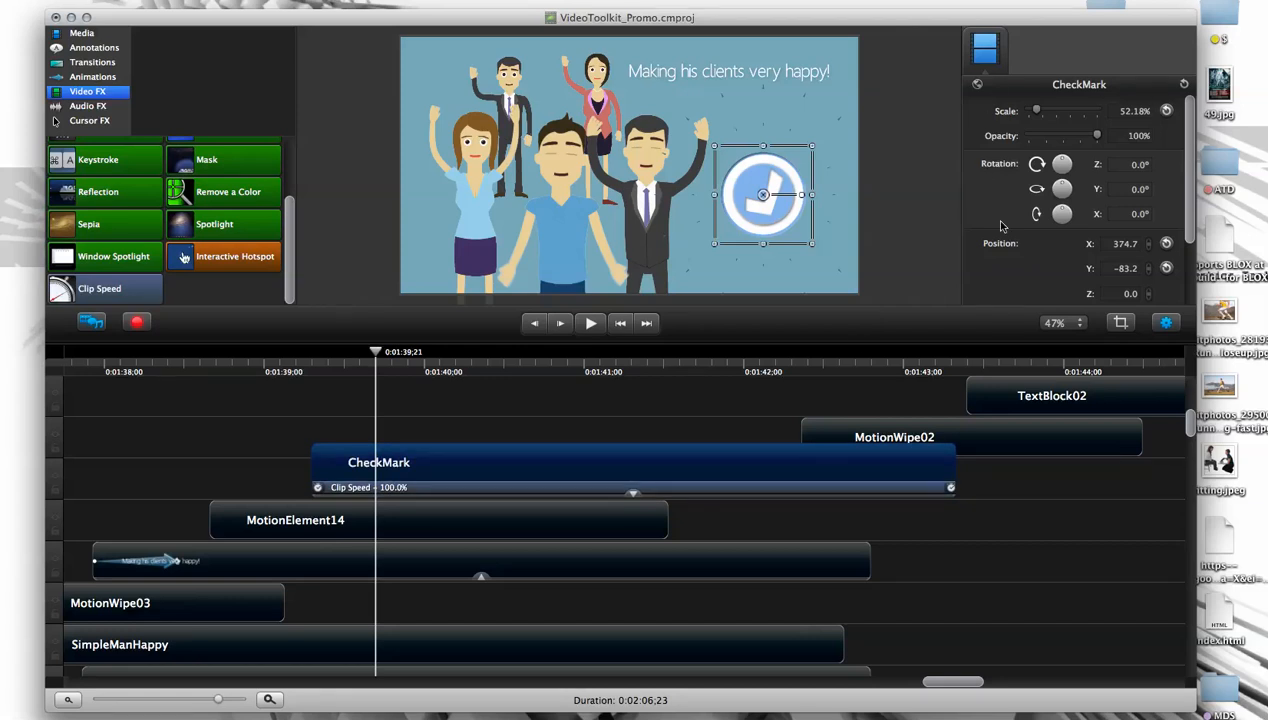
click(1166, 322)
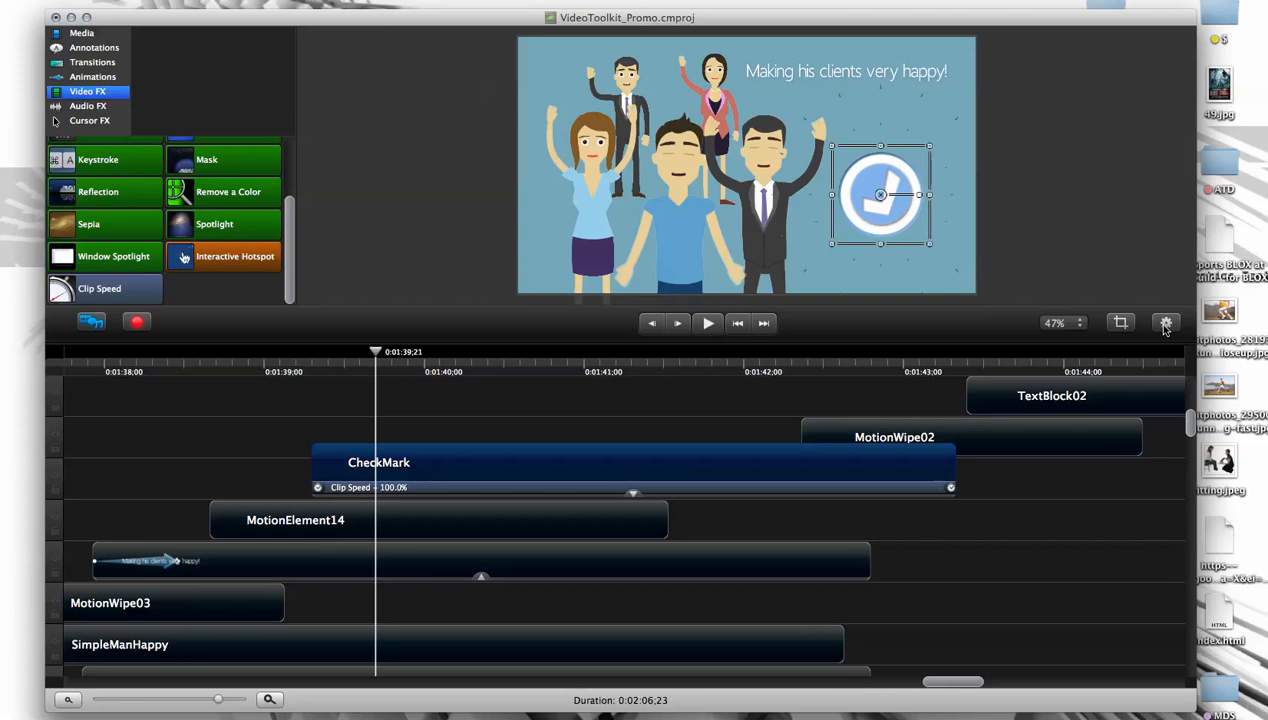
click(1165, 322)
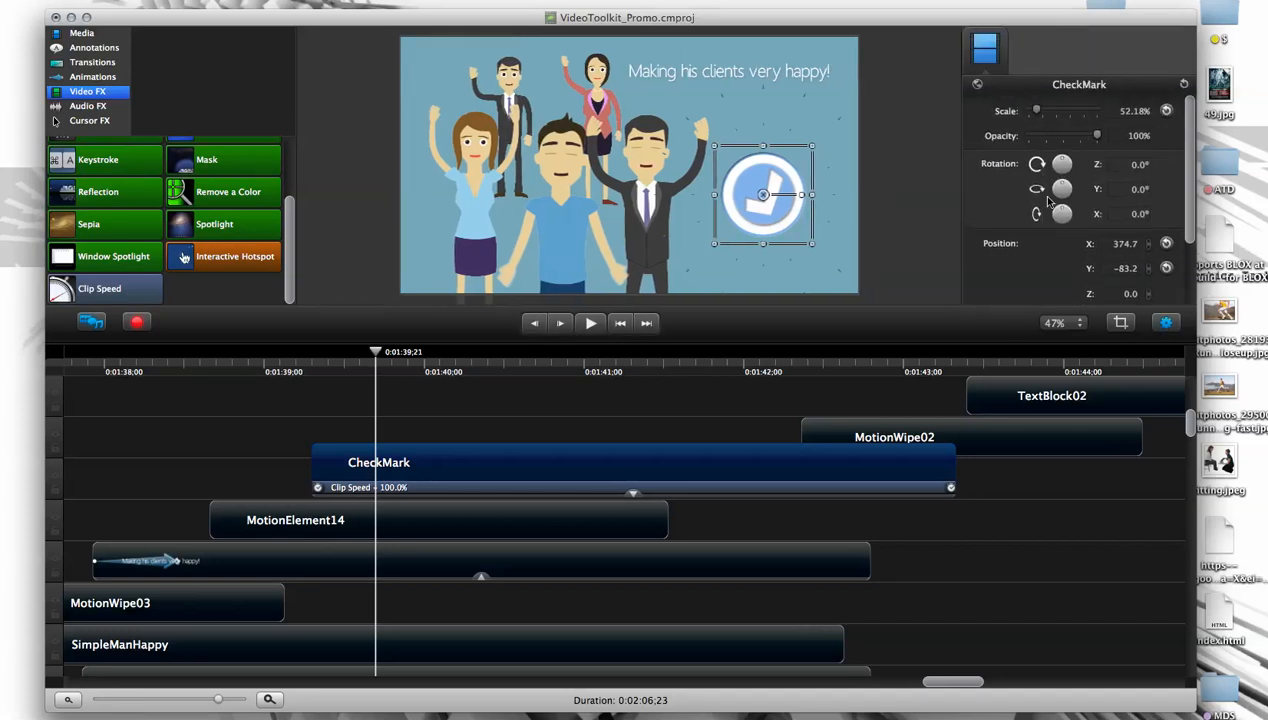
- Try rotating the CheckMark clip about Z and Y and lowering its opacity to 12%, and reset all three properties
drag(1063, 163, 1063, 164)
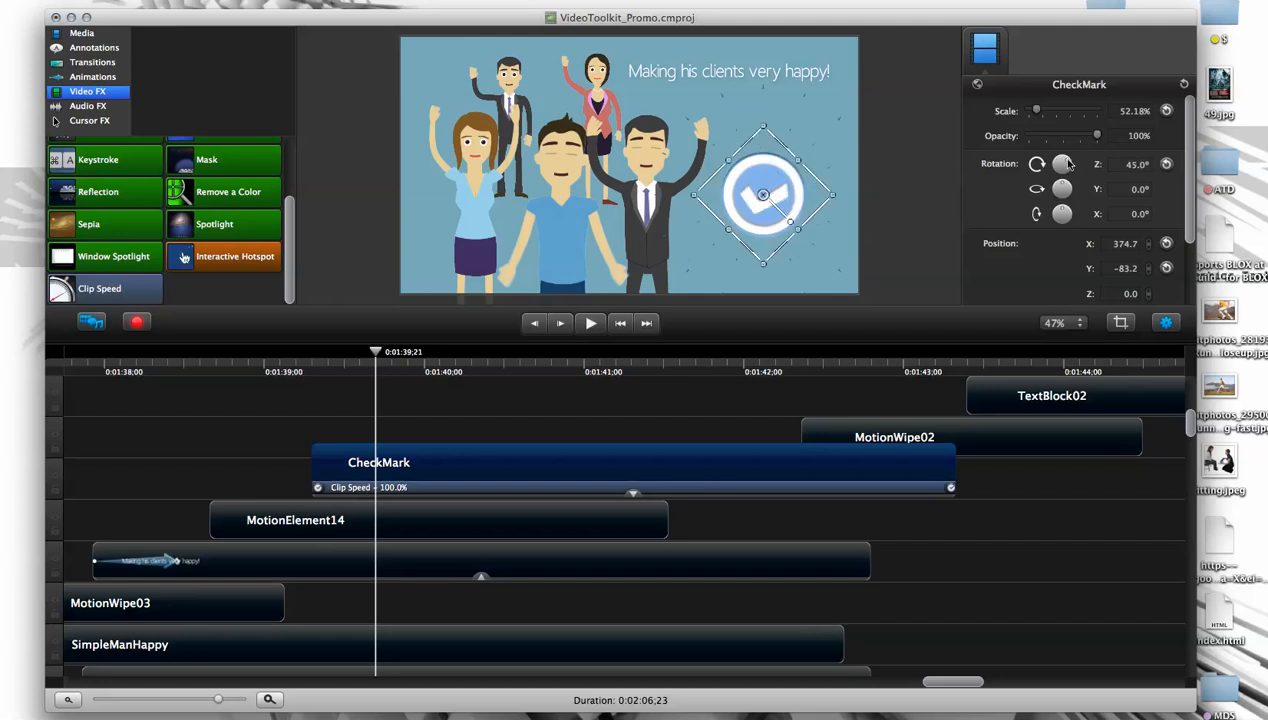
click(1166, 165)
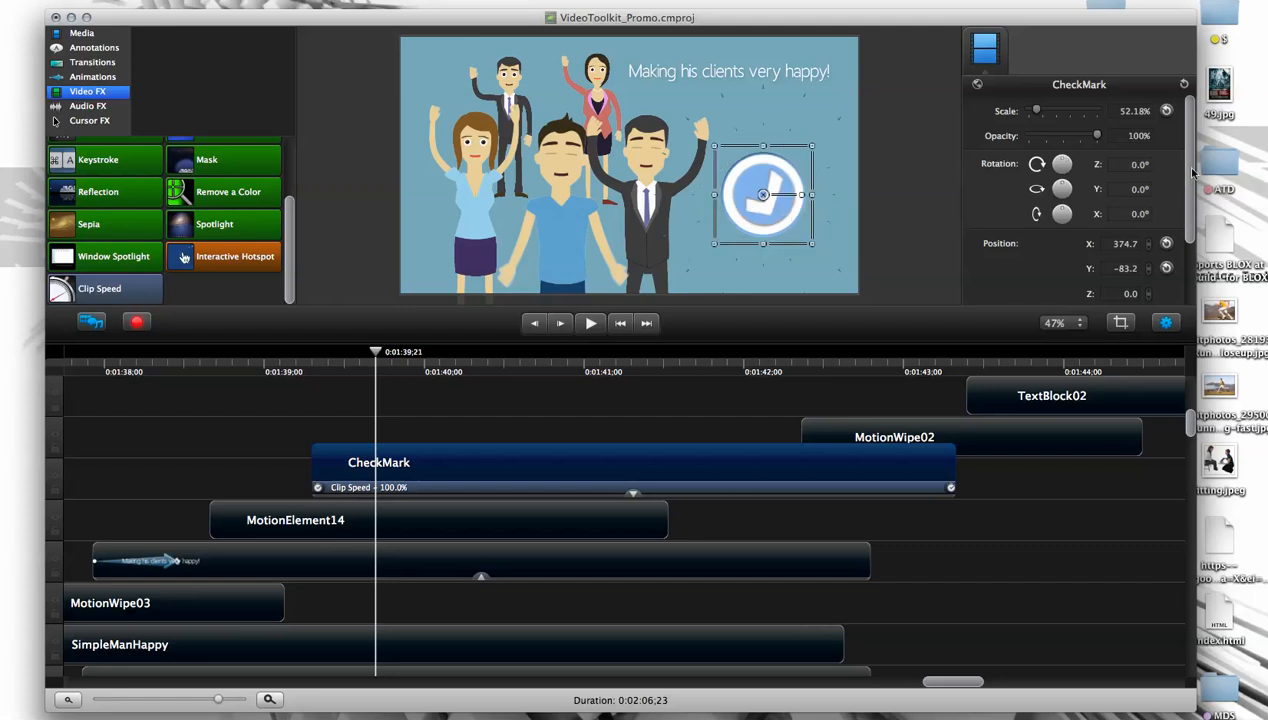
drag(1061, 161, 1056, 185)
drag(1097, 135, 1037, 135)
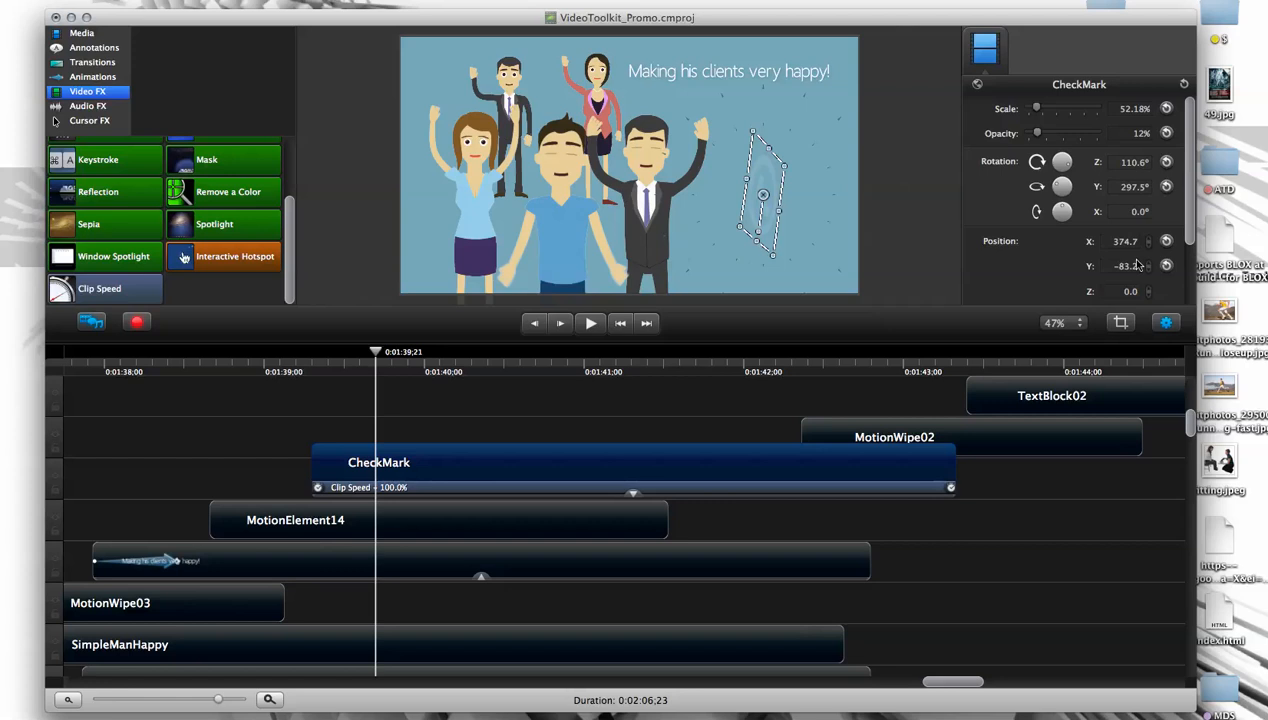
click(1166, 187)
click(1166, 161)
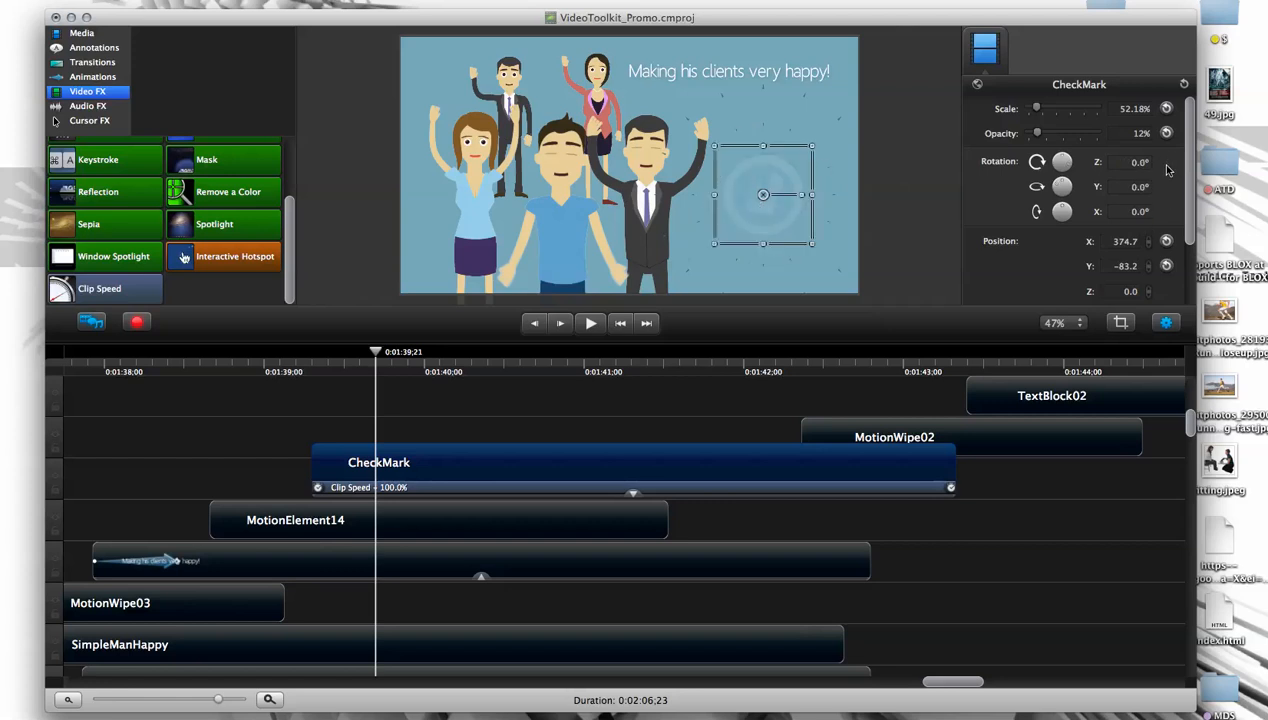
click(1166, 133)
- Set the CheckMark clip's Clip Speed to 50%
scroll(1186, 215, down, 3)
scroll(1186, 215, down, 1)
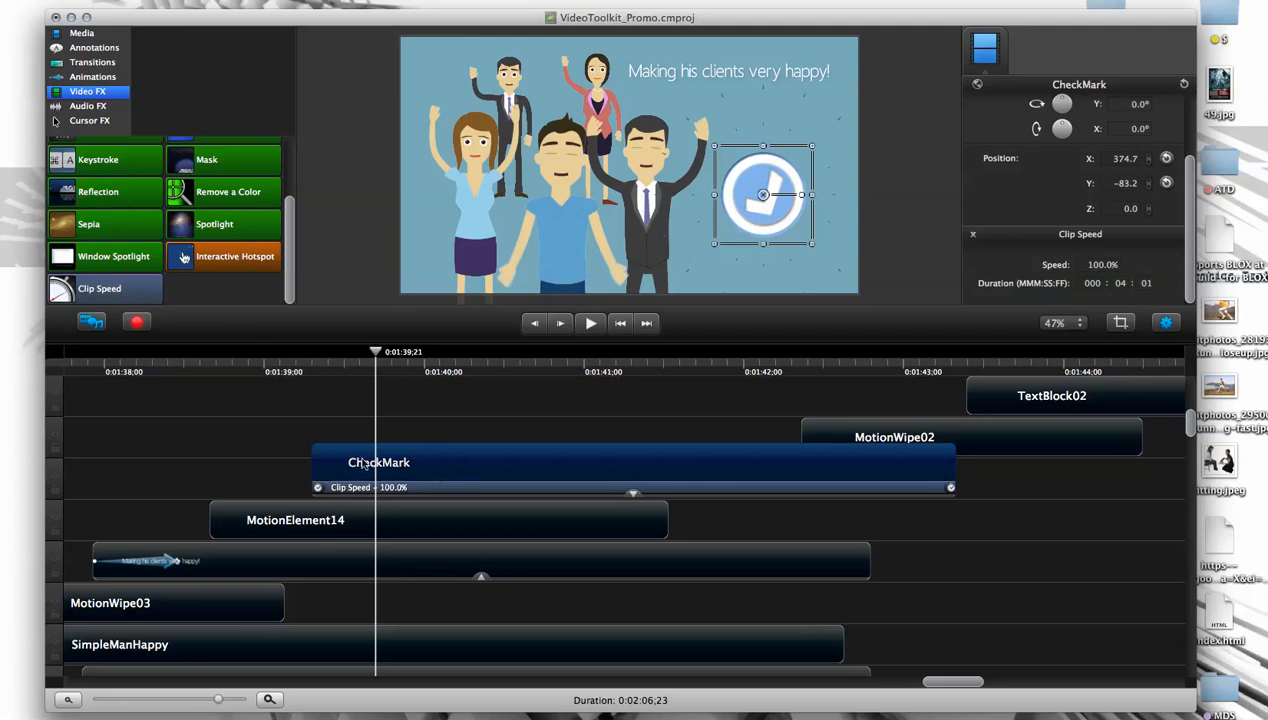
click(1104, 269)
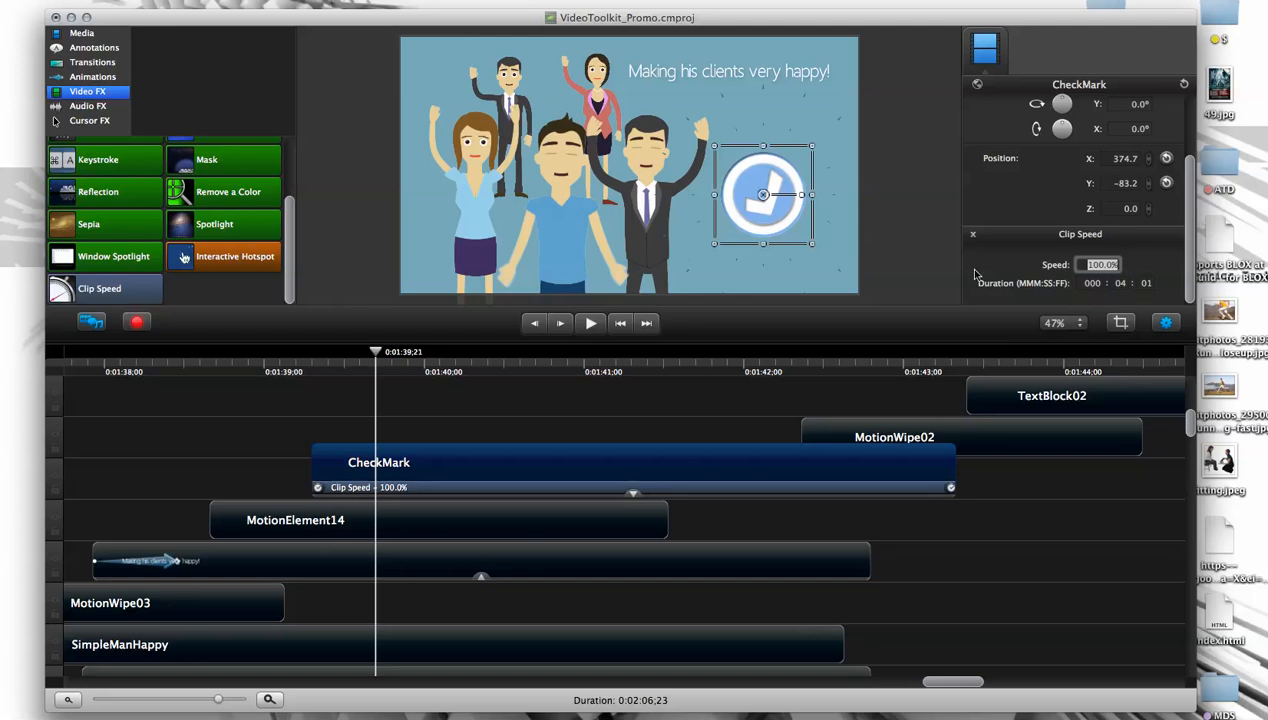
text(50)
key(Return)
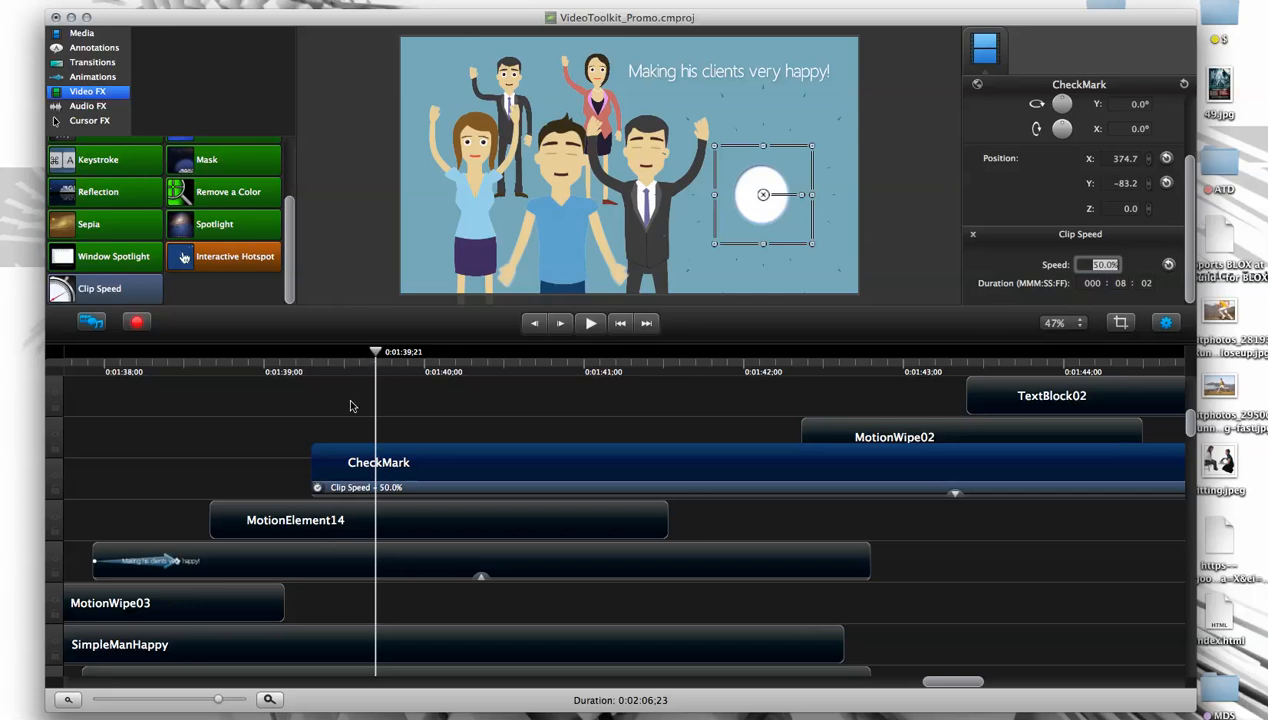
- Try shifting the SimpleWomanHappy clip slightly later, and undo both that move and the CheckMark speed change
scroll(405, 674, down, 2)
click(410, 672)
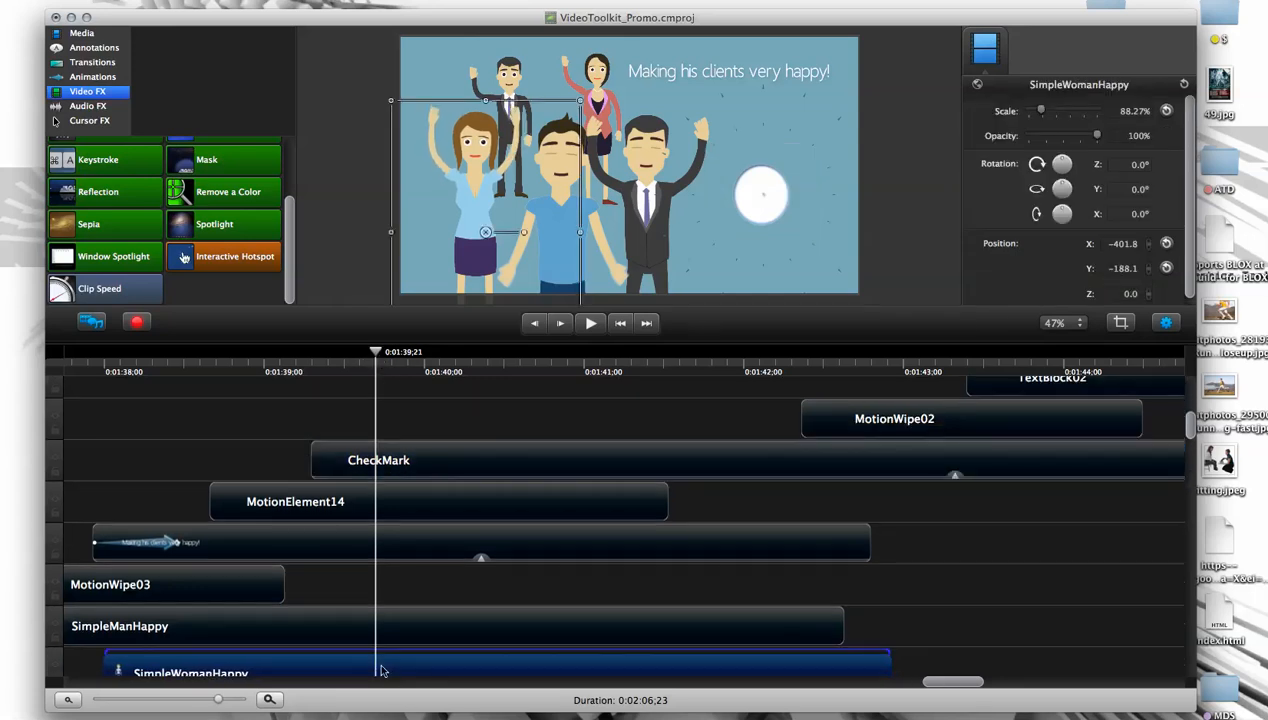
scroll(381, 670, down, 1)
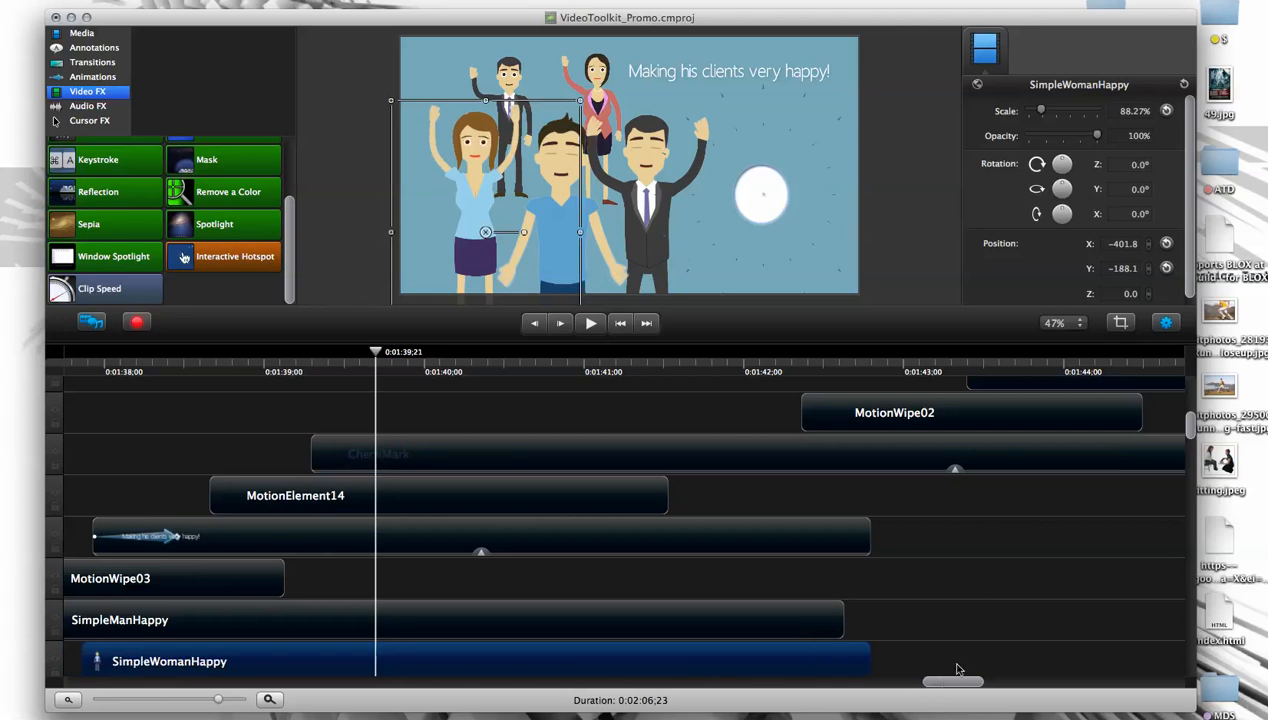
key(super+z)
- Set the CheckMark clip's speed to 50% again and scrub the slowed animation, leaving the playhead at 0:01:39,17
click(603, 447)
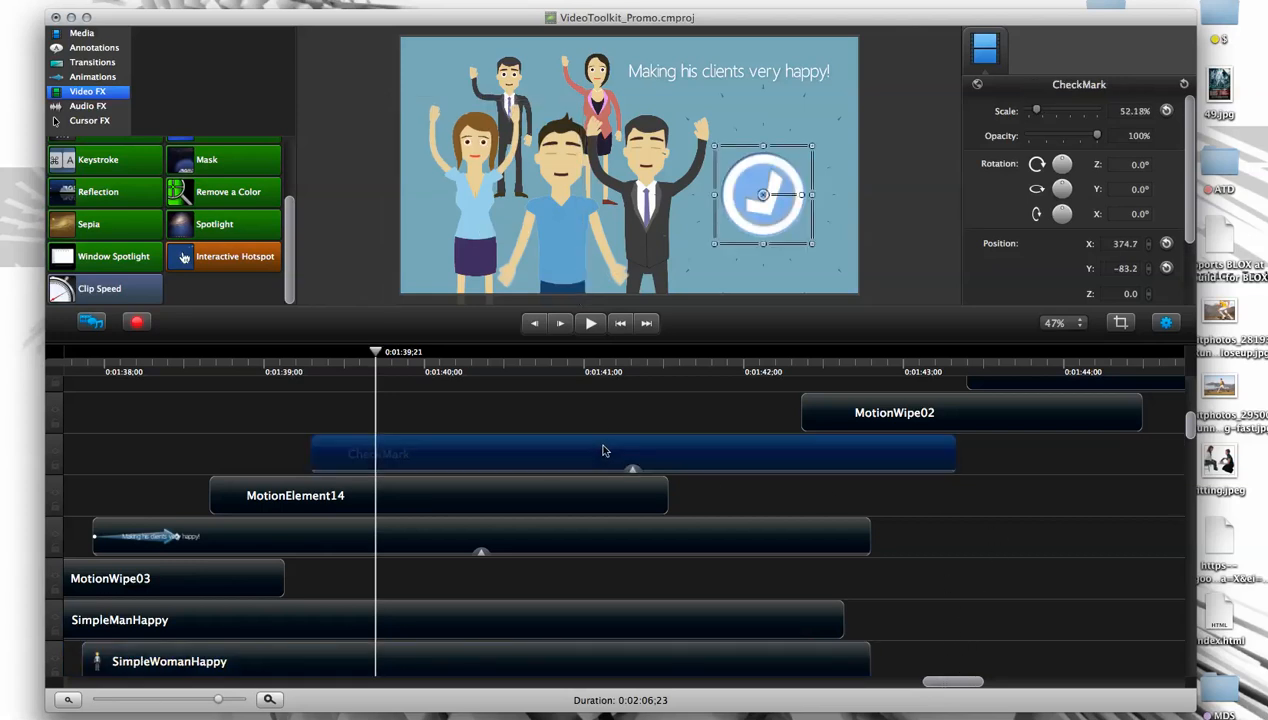
scroll(1189, 221, down, 3)
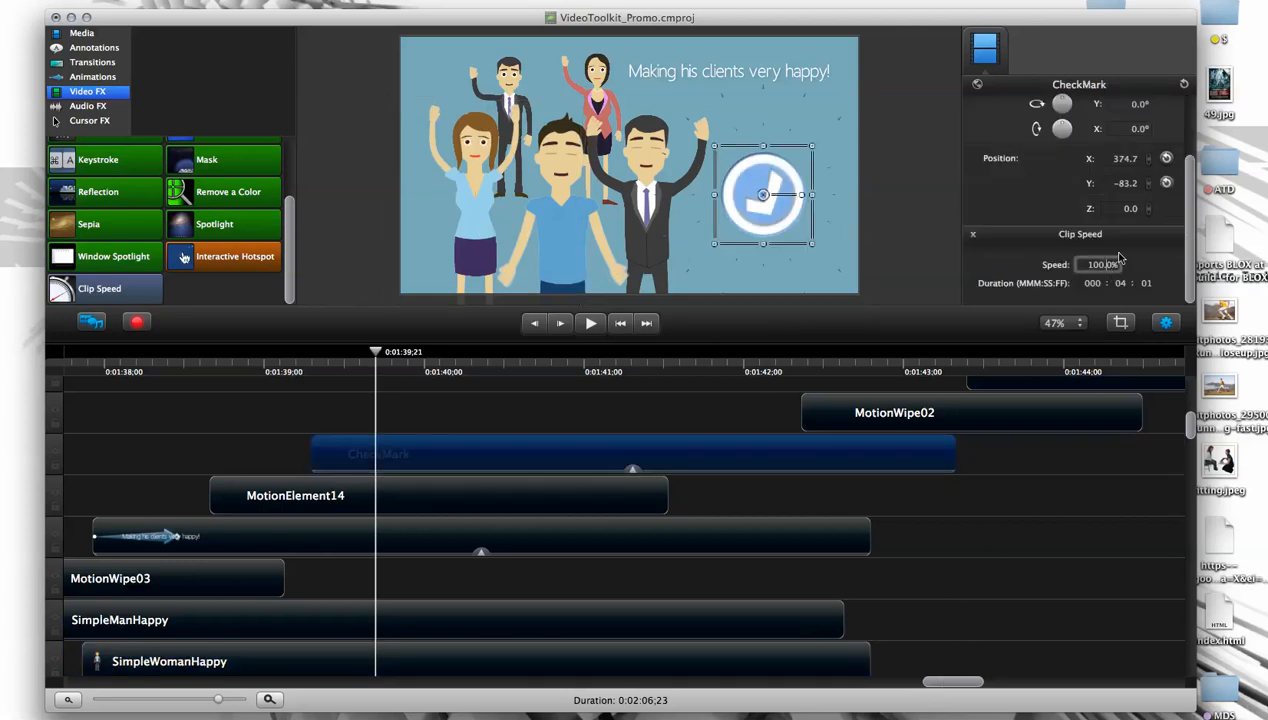
click(1100, 264)
text(50)
key(Return)
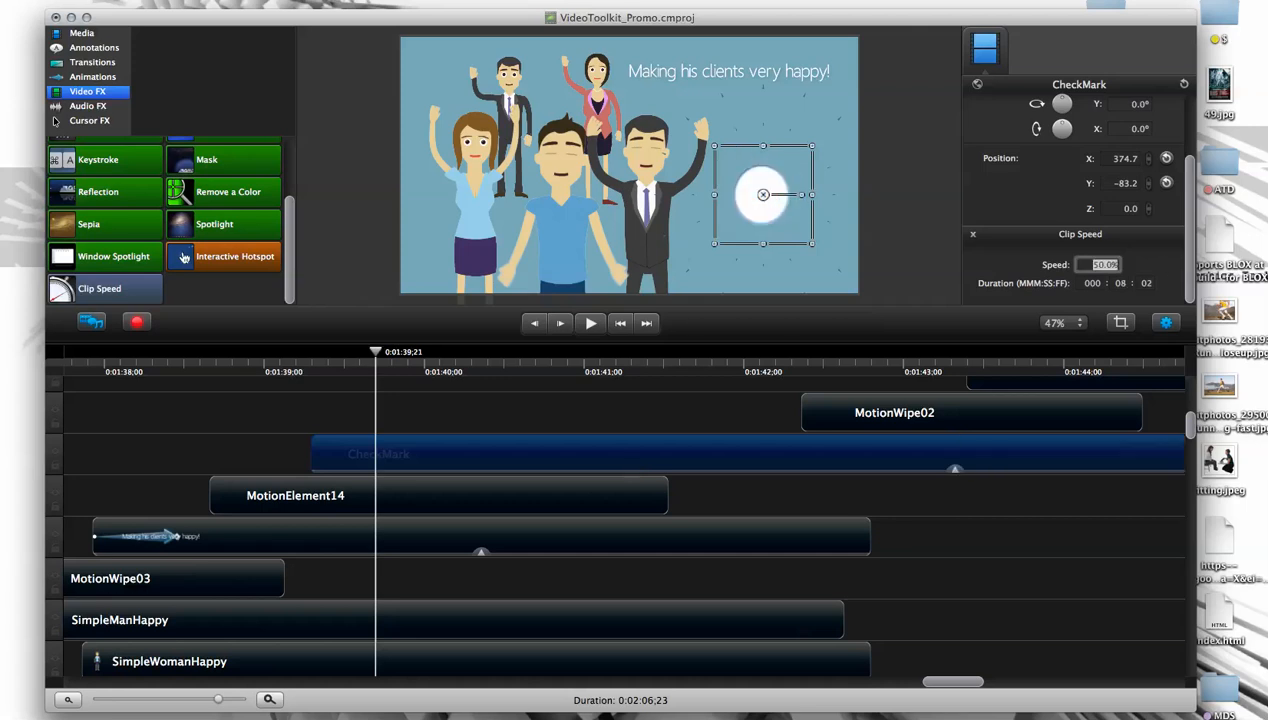
drag(376, 352, 359, 395)
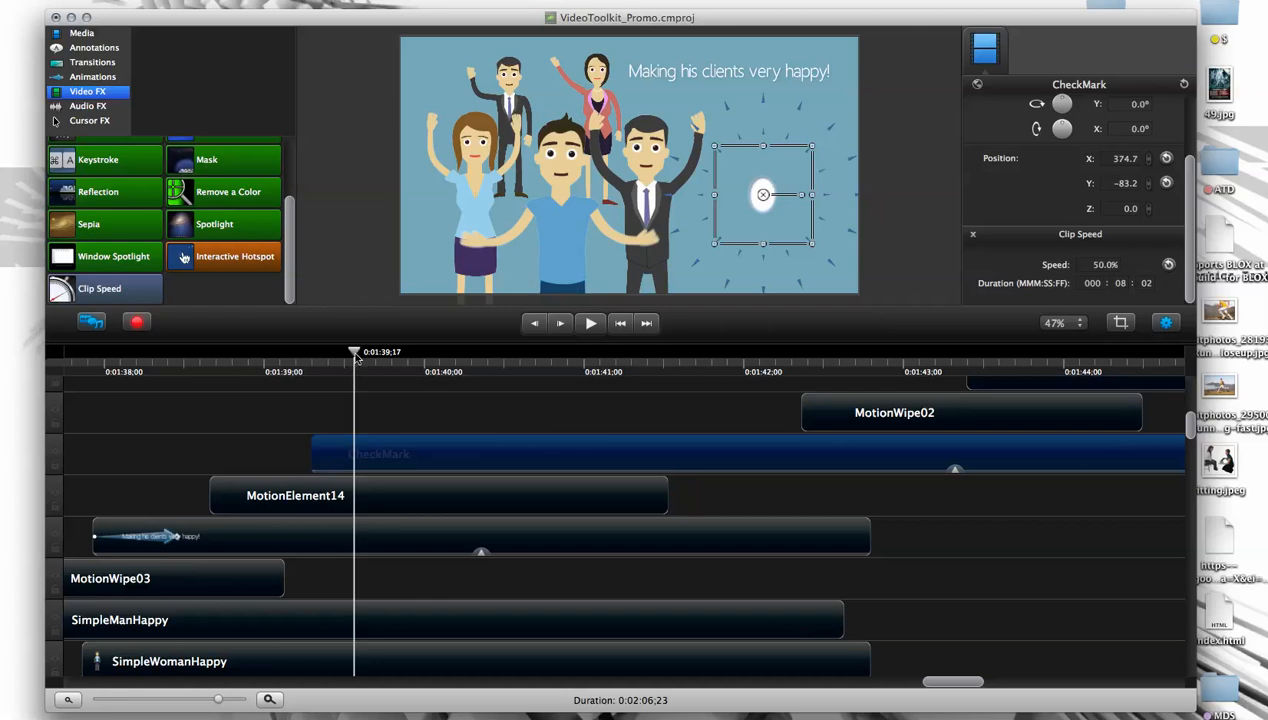
- Speed up the CheckMark clip by setting its Clip Speed to 180%
click(1100, 266)
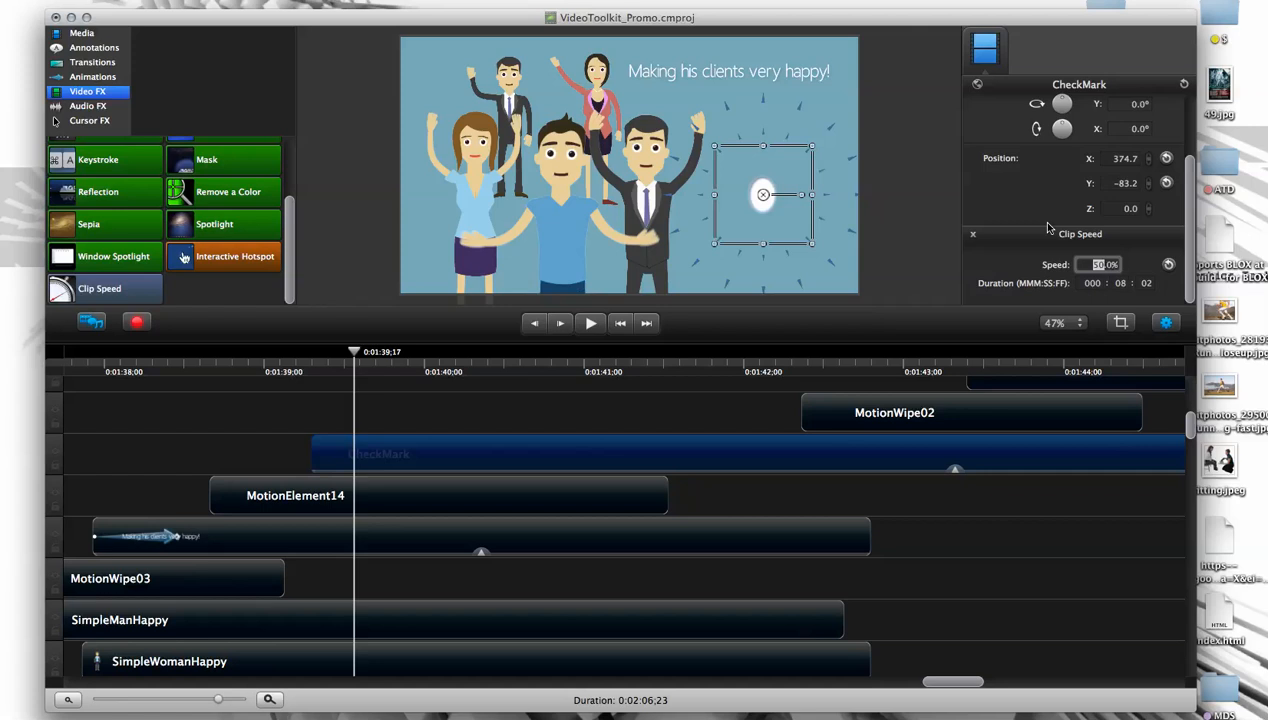
drag(1086, 264, 1112, 264)
text(180)
key(Return)
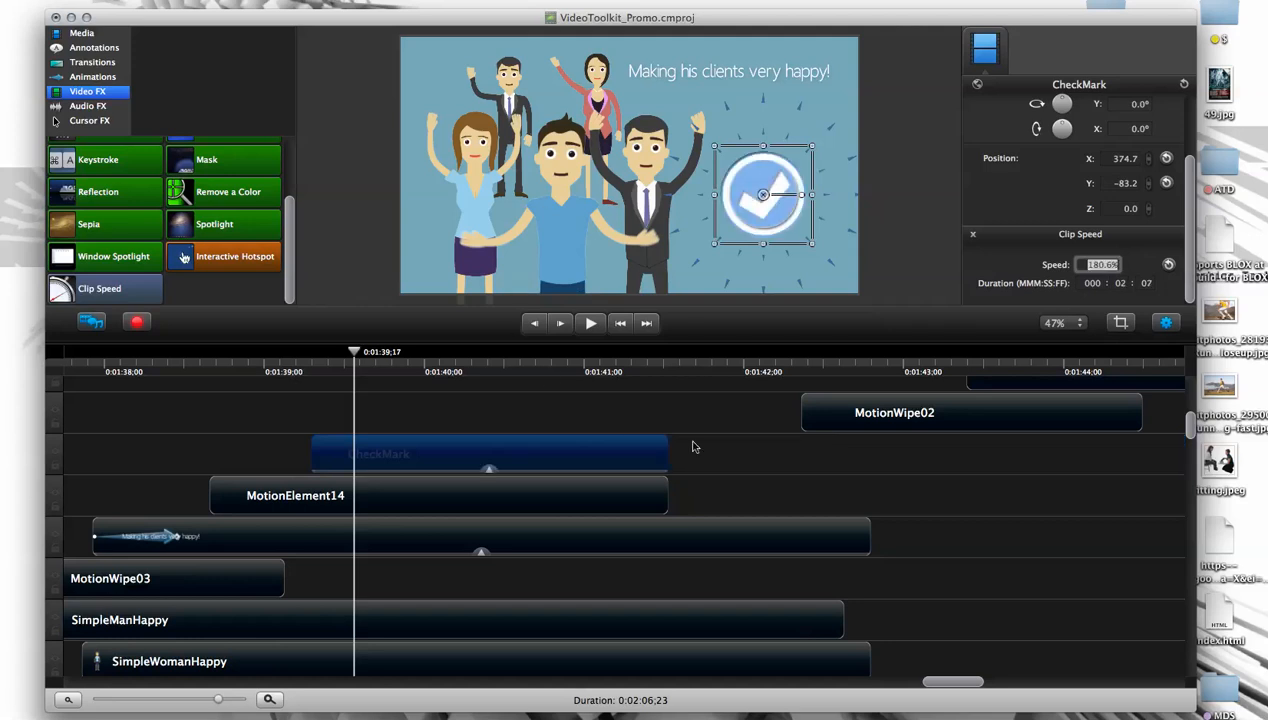
- Play the CheckMark animation twice from the start of its clip to review the faster timing
drag(354, 354, 313, 373)
key(space)
click(347, 405)
key(space)
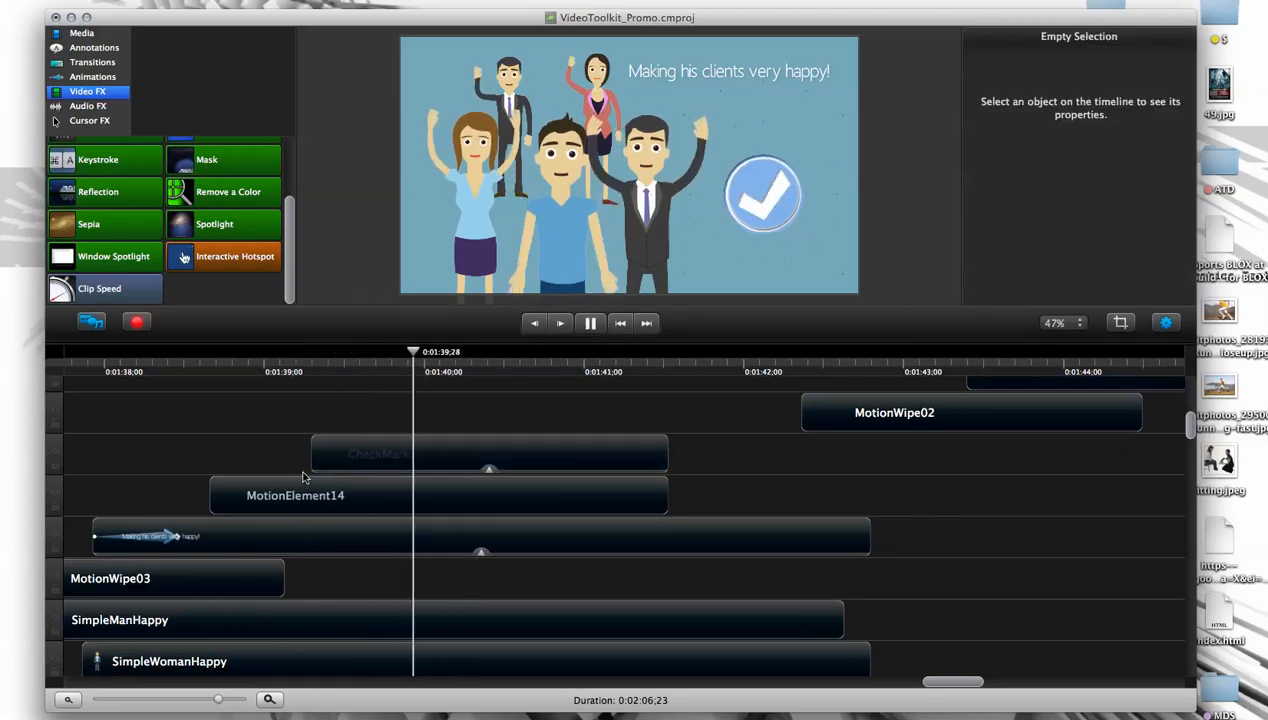
key(space)
click(313, 365)
key(space)
key(space)
- Select the CheckMark clip and show its Clip Speed properties for review
click(445, 444)
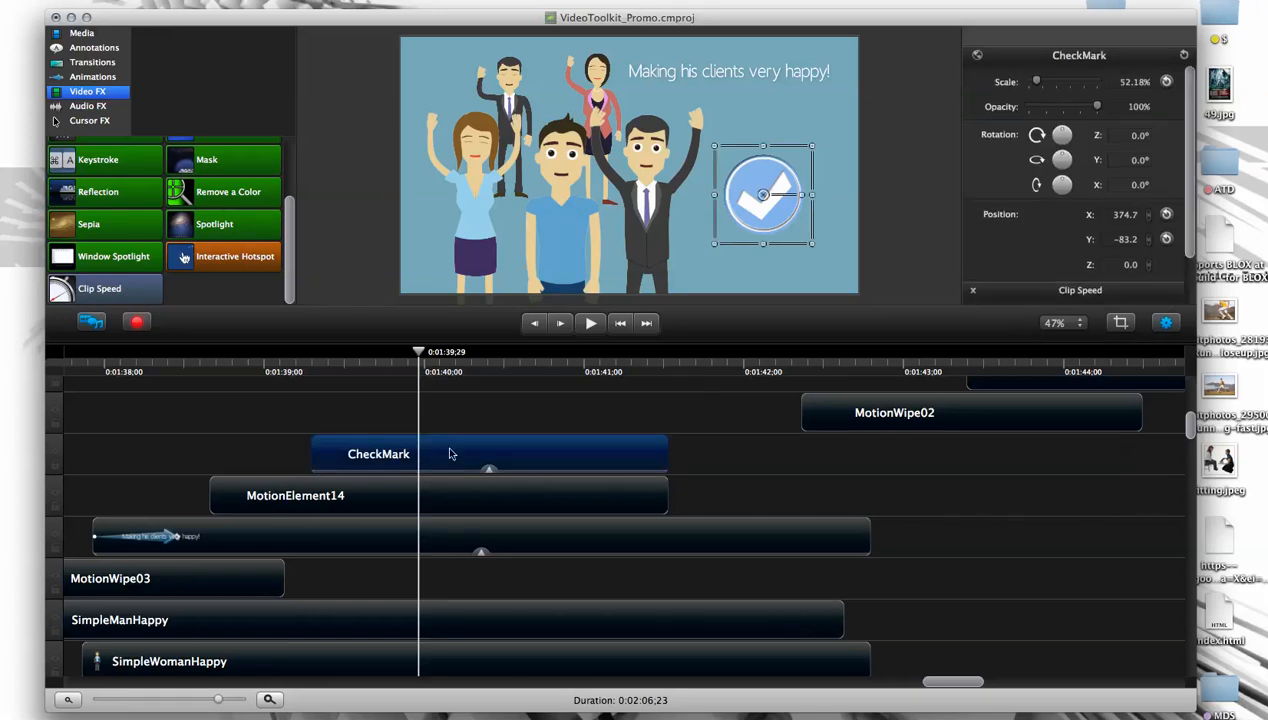
scroll(1185, 230, down, 3)
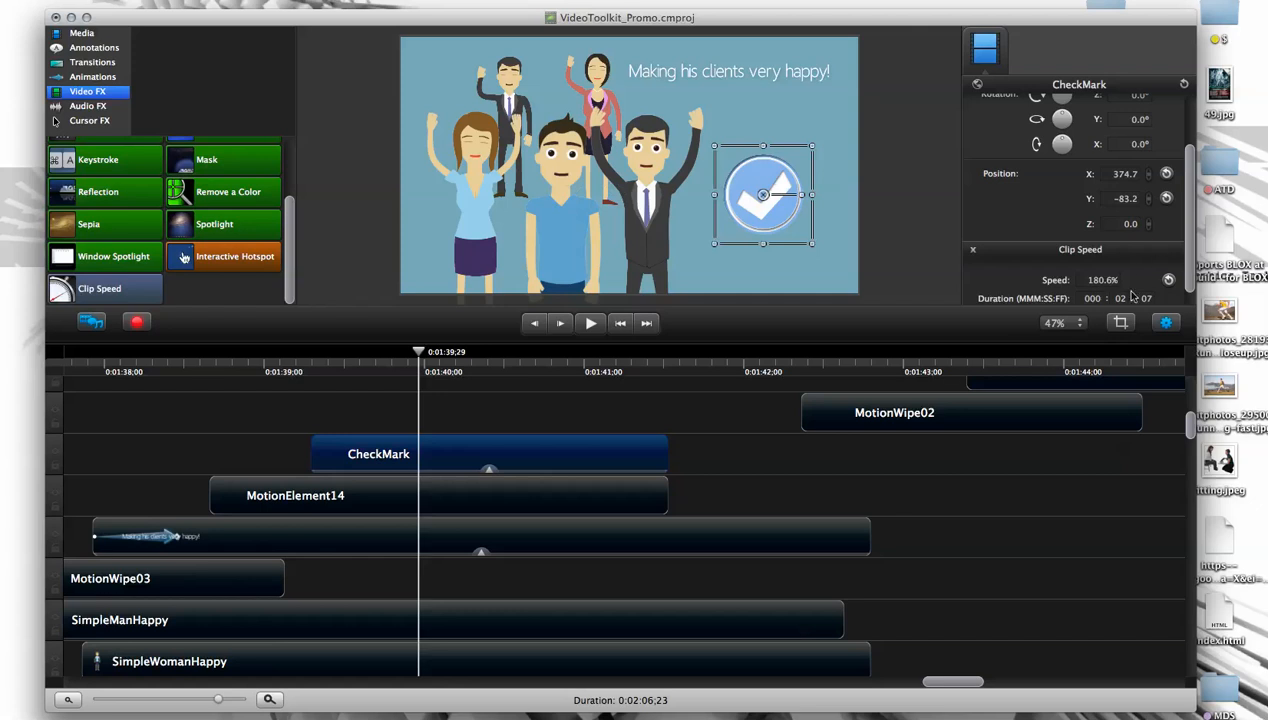
- Go back to the man-at-computer scene near 0:00:36 and scrub it to 0:00:40,01 to review the typing character
drag(950, 688, 900, 685)
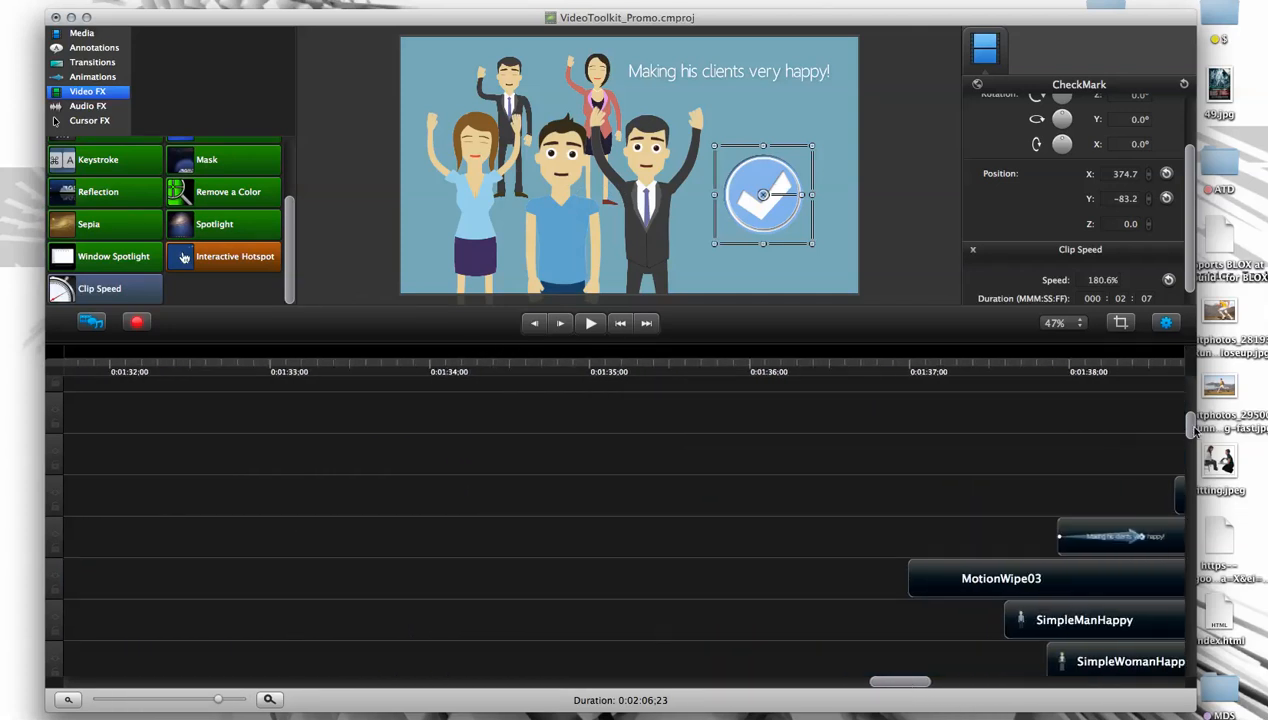
drag(1189, 459, 1180, 547)
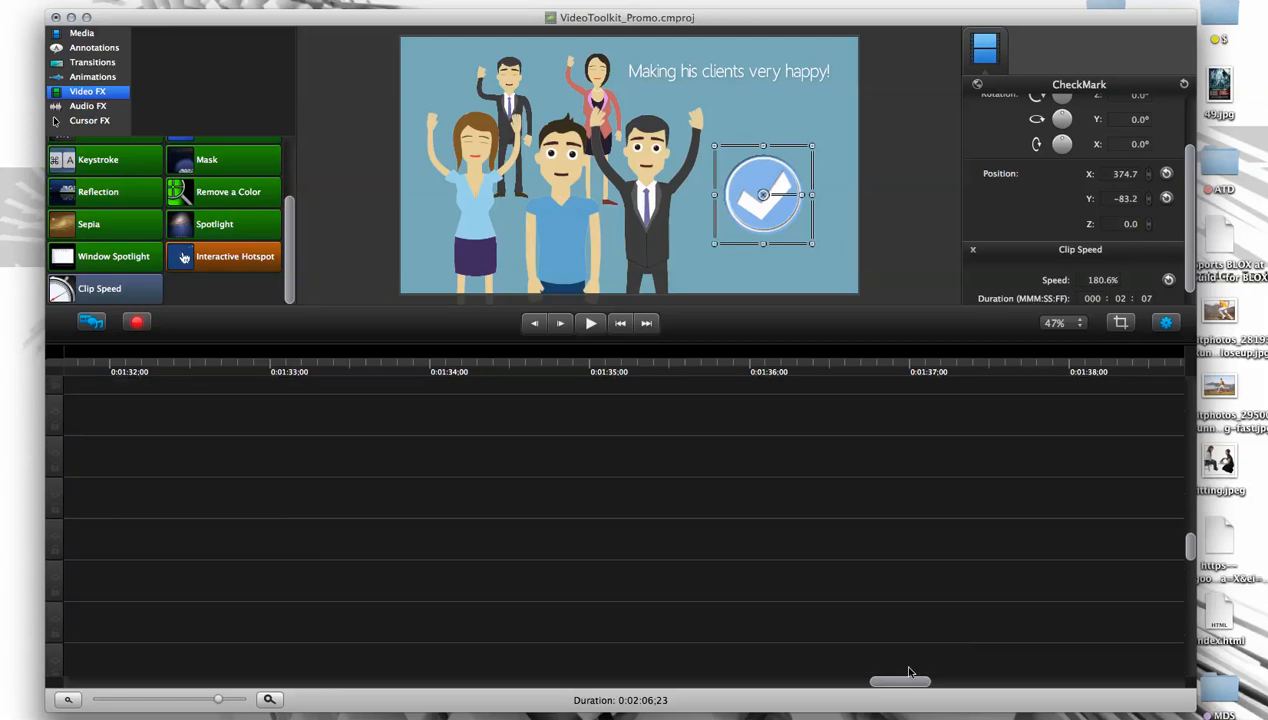
drag(860, 683, 738, 682)
drag(1188, 546, 1189, 593)
drag(727, 687, 526, 684)
scroll(598, 519, down, 5)
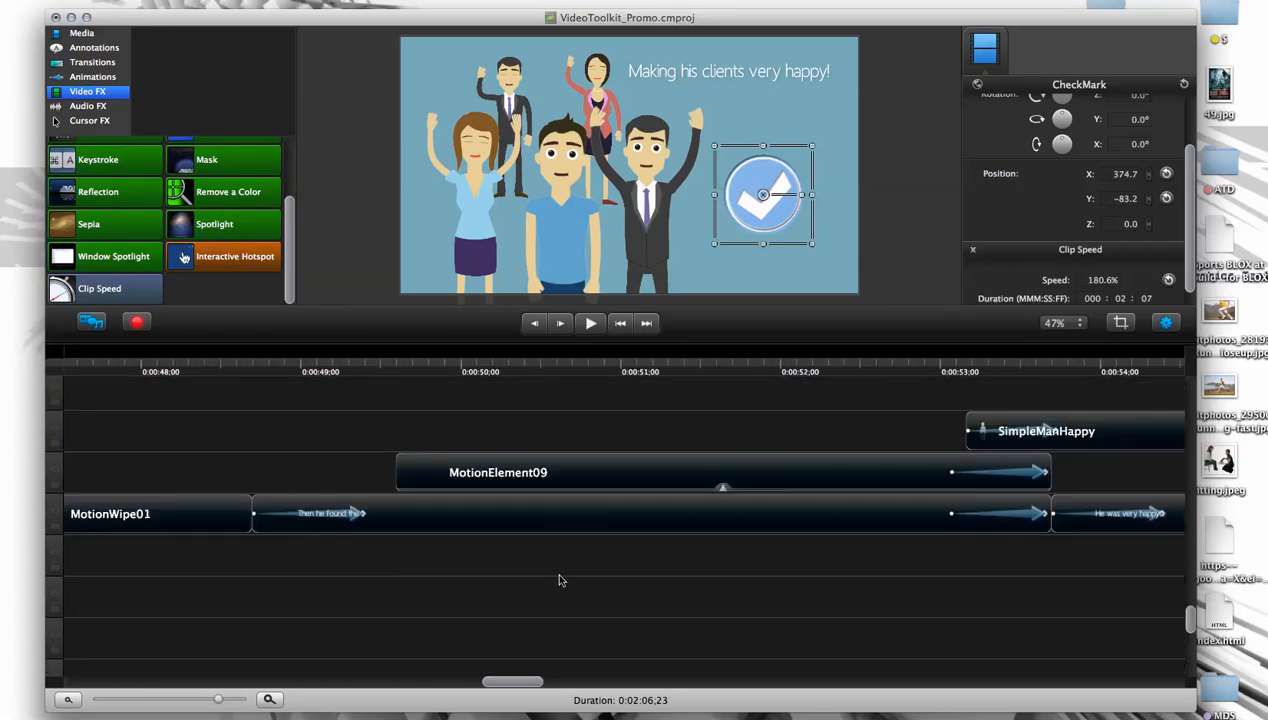
drag(217, 700, 166, 703)
click(387, 368)
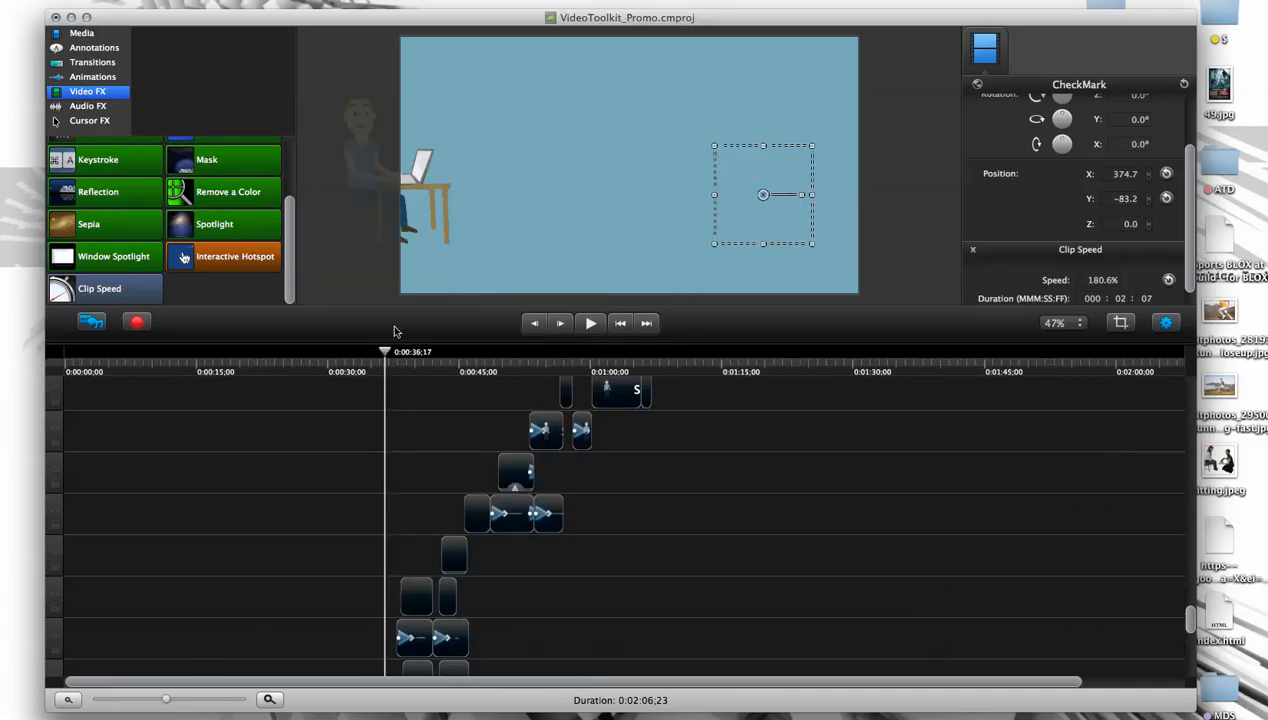
drag(386, 353, 422, 351)
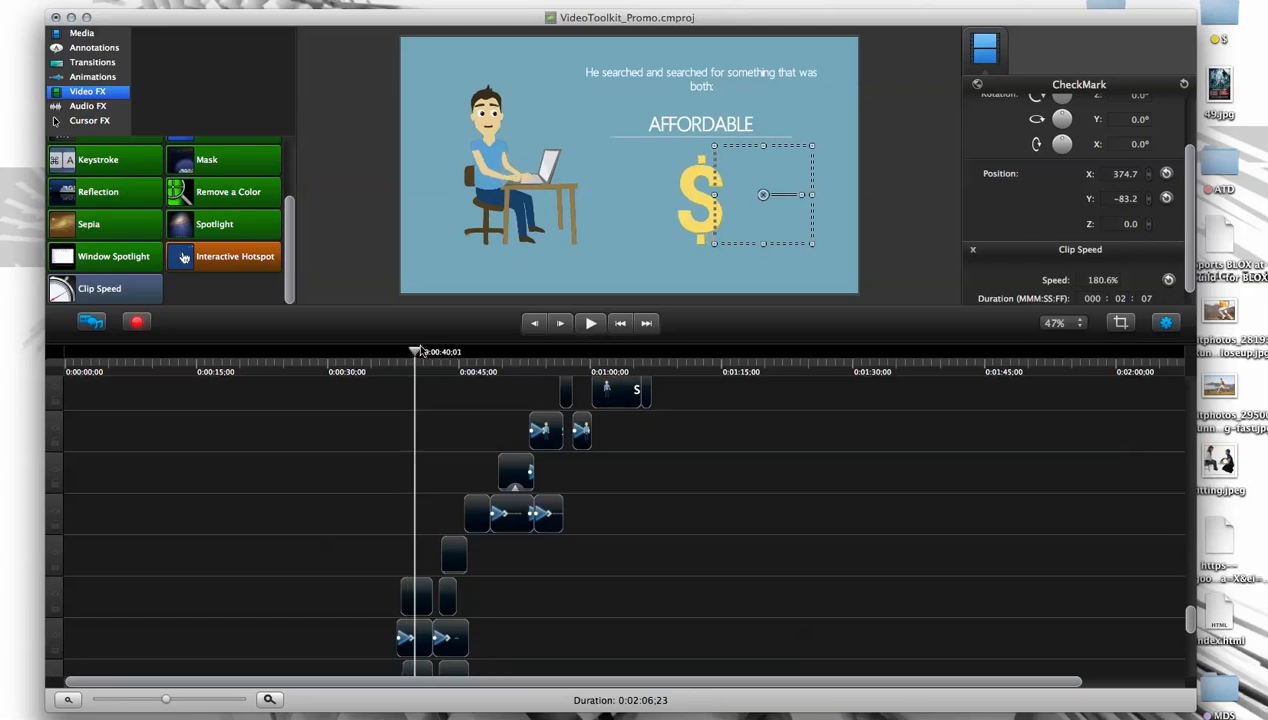
- Deselect the CheckMark clip and place the playhead in the empty area past the last clips, at 0:02:08,25
click(521, 626)
drag(328, 680, 966, 641)
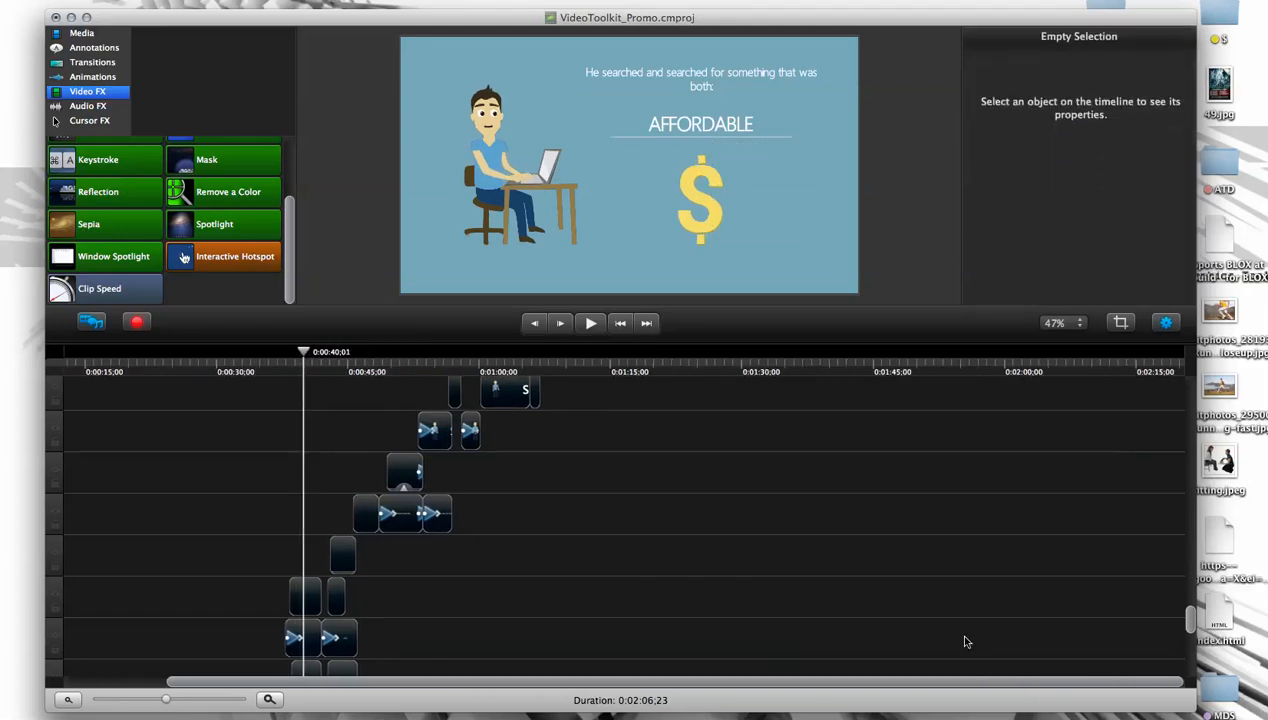
drag(1190, 614, 1176, 358)
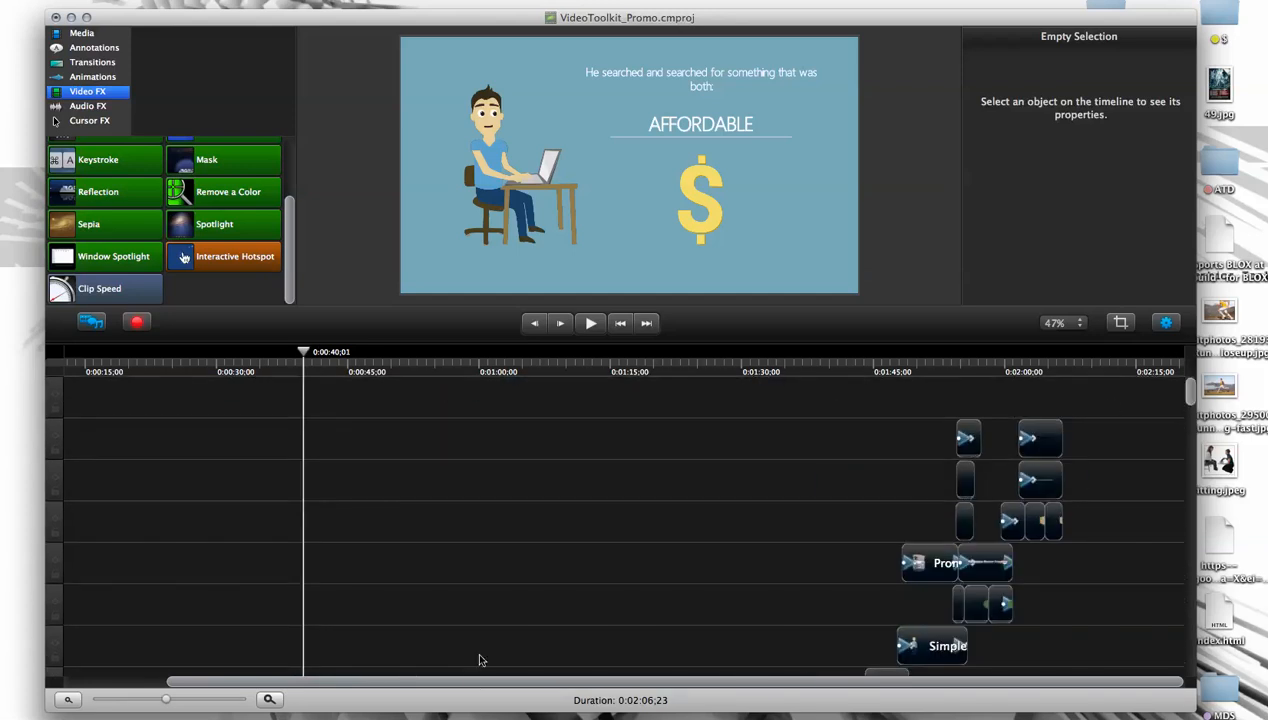
click(1081, 370)
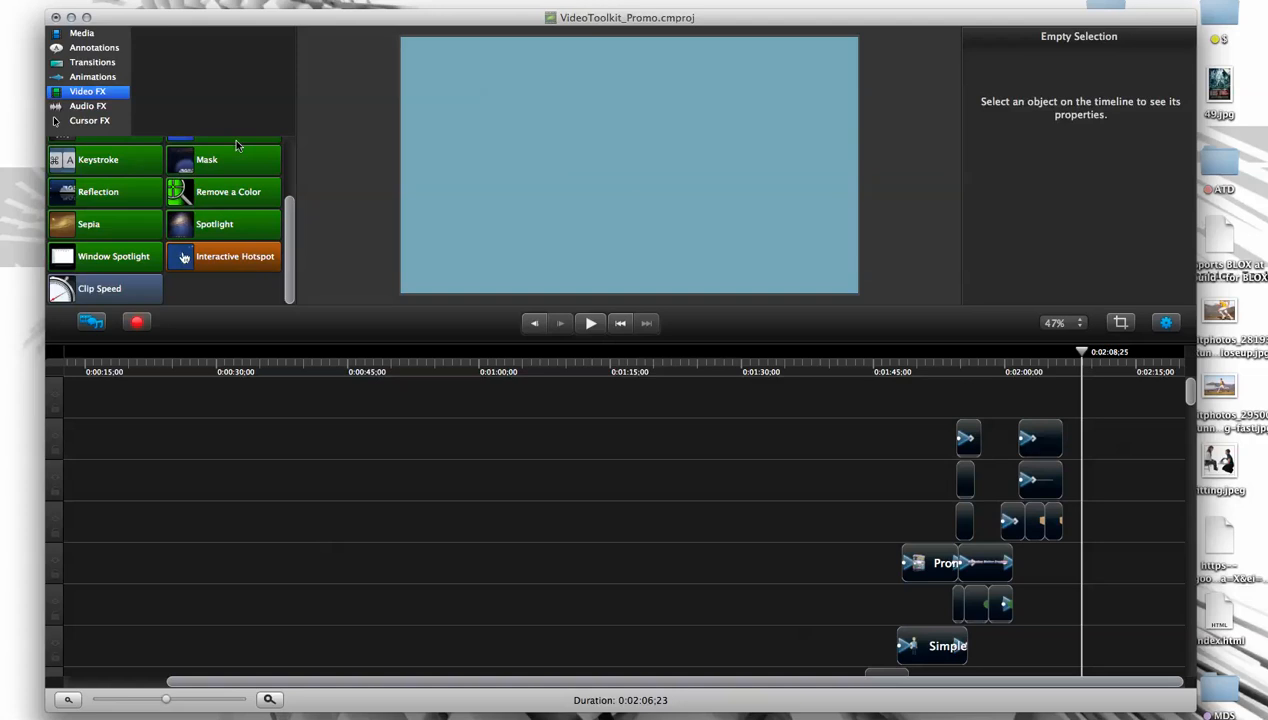
- Look through the project's media and preview the SimpleManWave_1, Simple Man Standing and SimpleManShrug clips
click(82, 34)
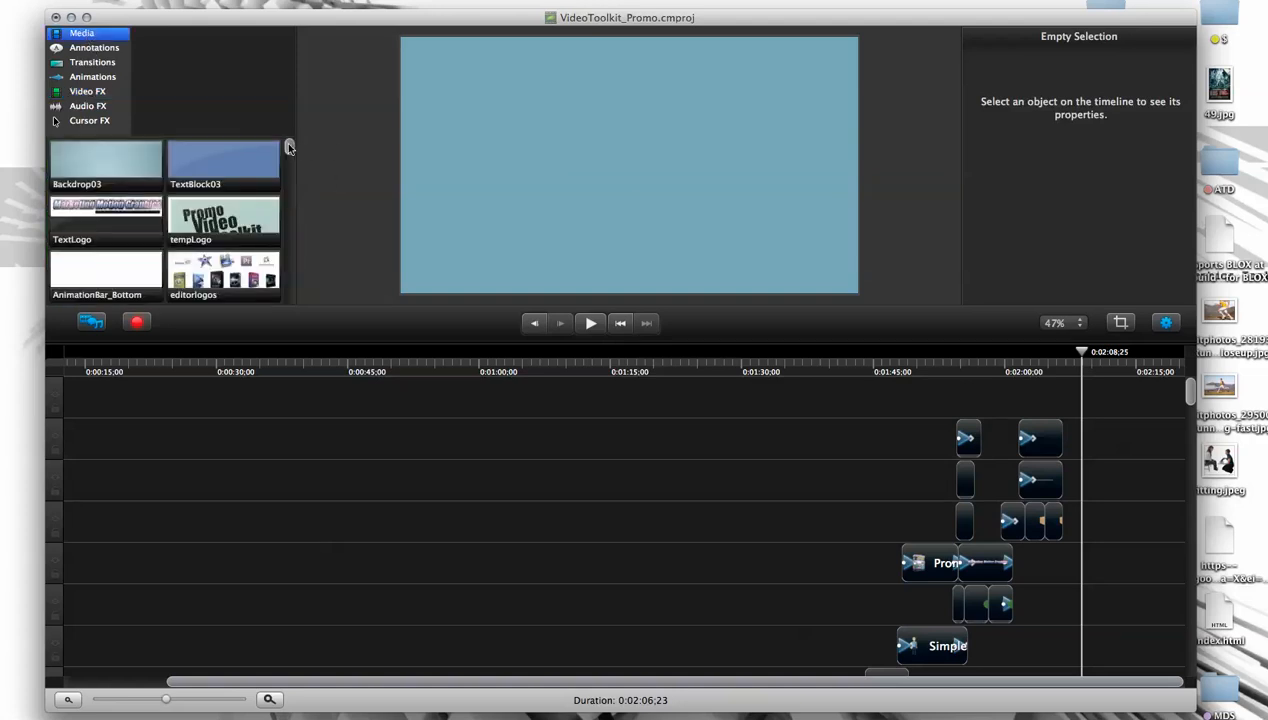
drag(123, 20, 120, 21)
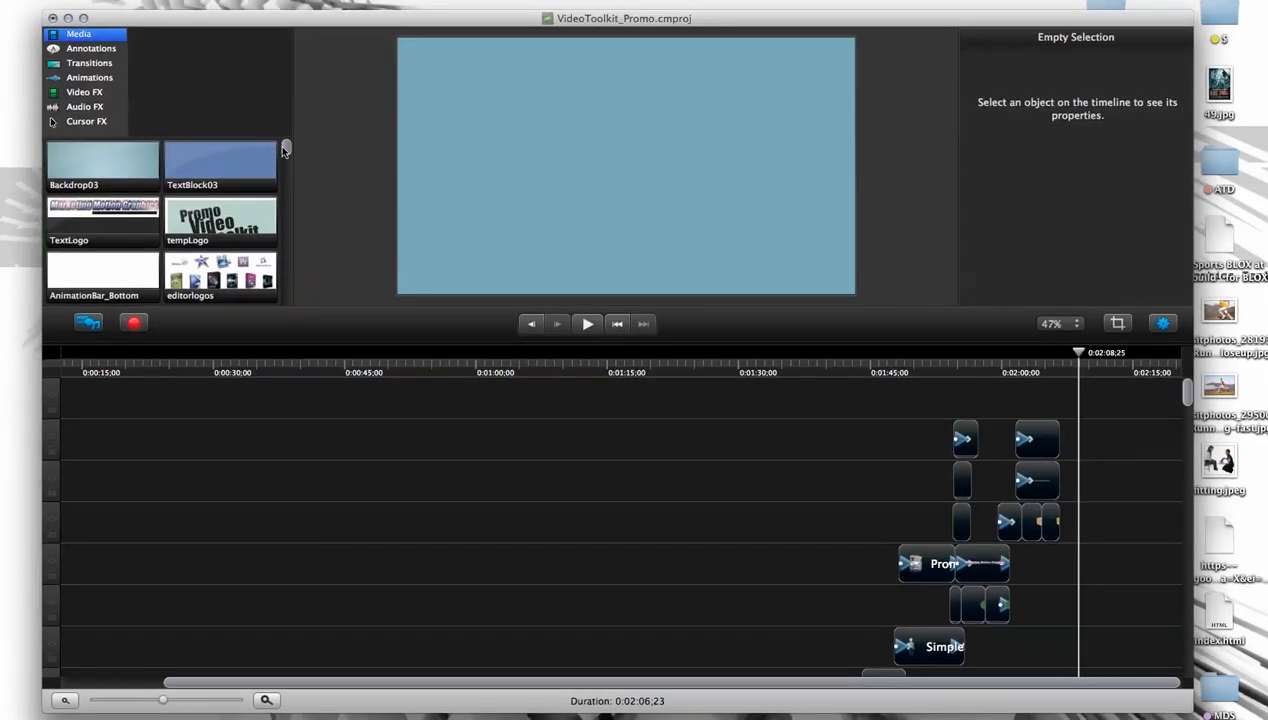
scroll(283, 150, down, 5)
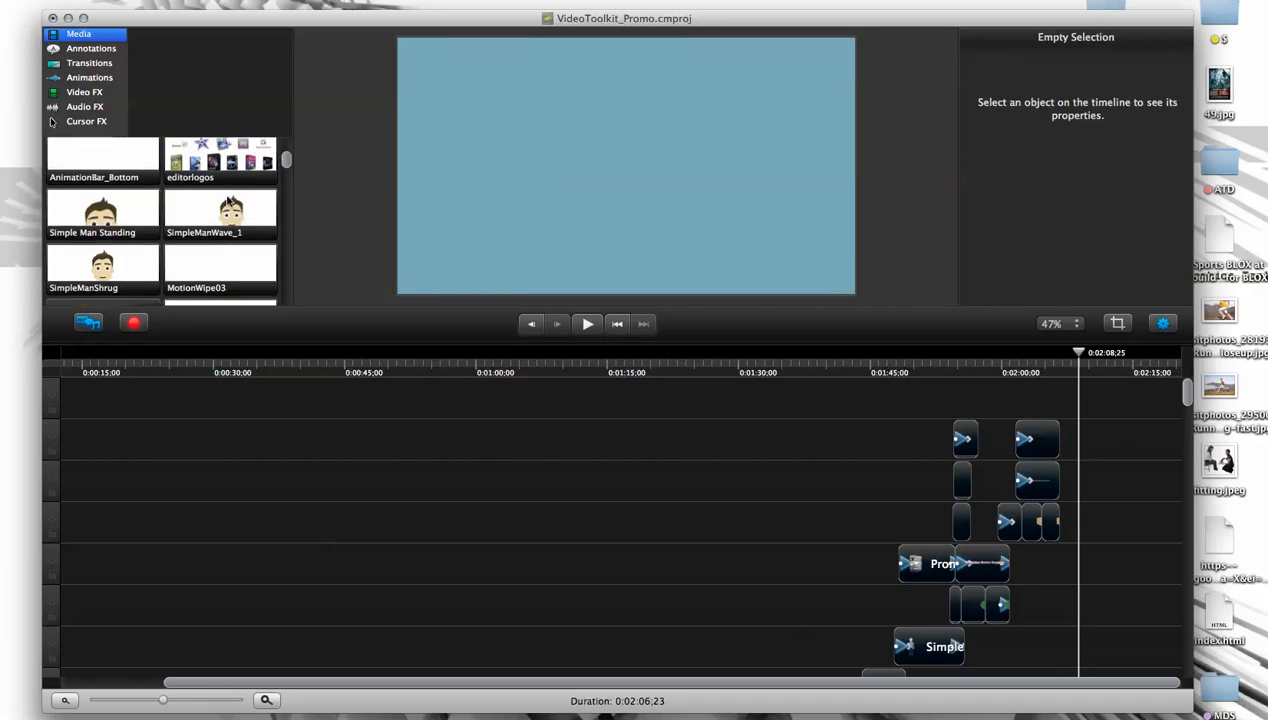
click(229, 201)
click(131, 202)
click(115, 255)
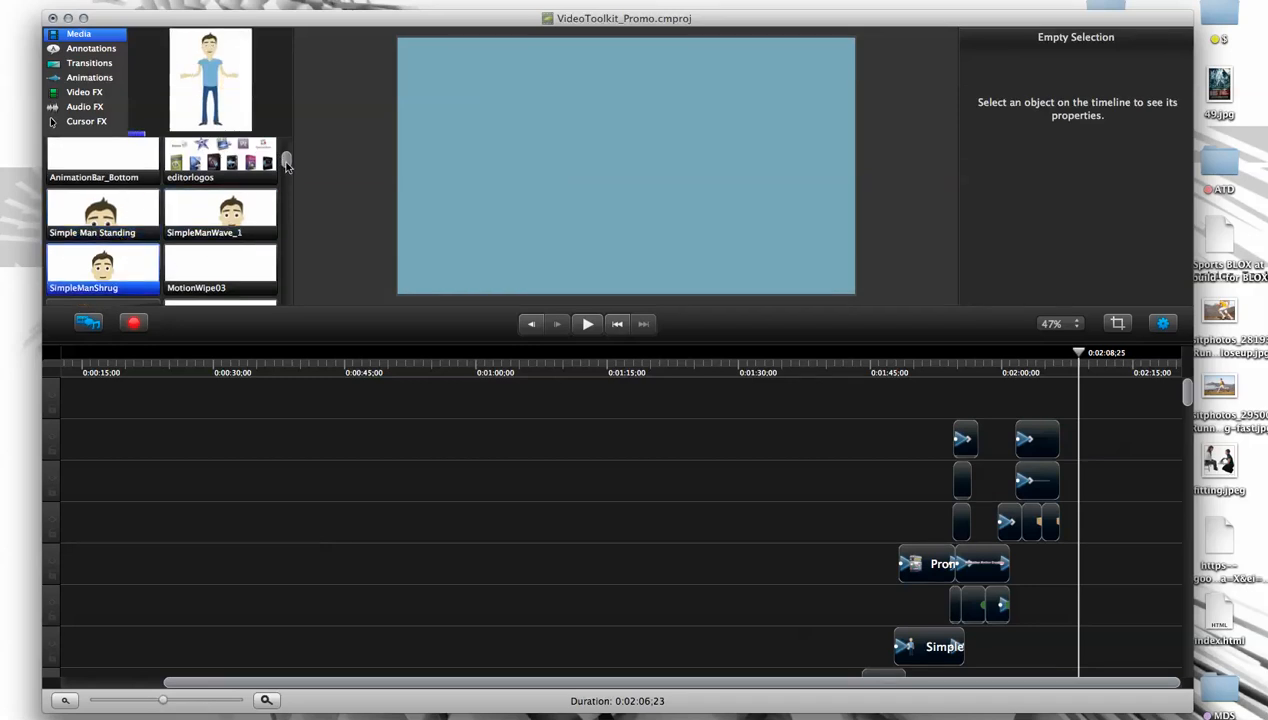
drag(286, 163, 286, 158)
- Start a media import and browse to MMG > NEW-MMG > NEW-COLLECTIONS > Promo Video Toolkit > Main Pack
click(117, 0)
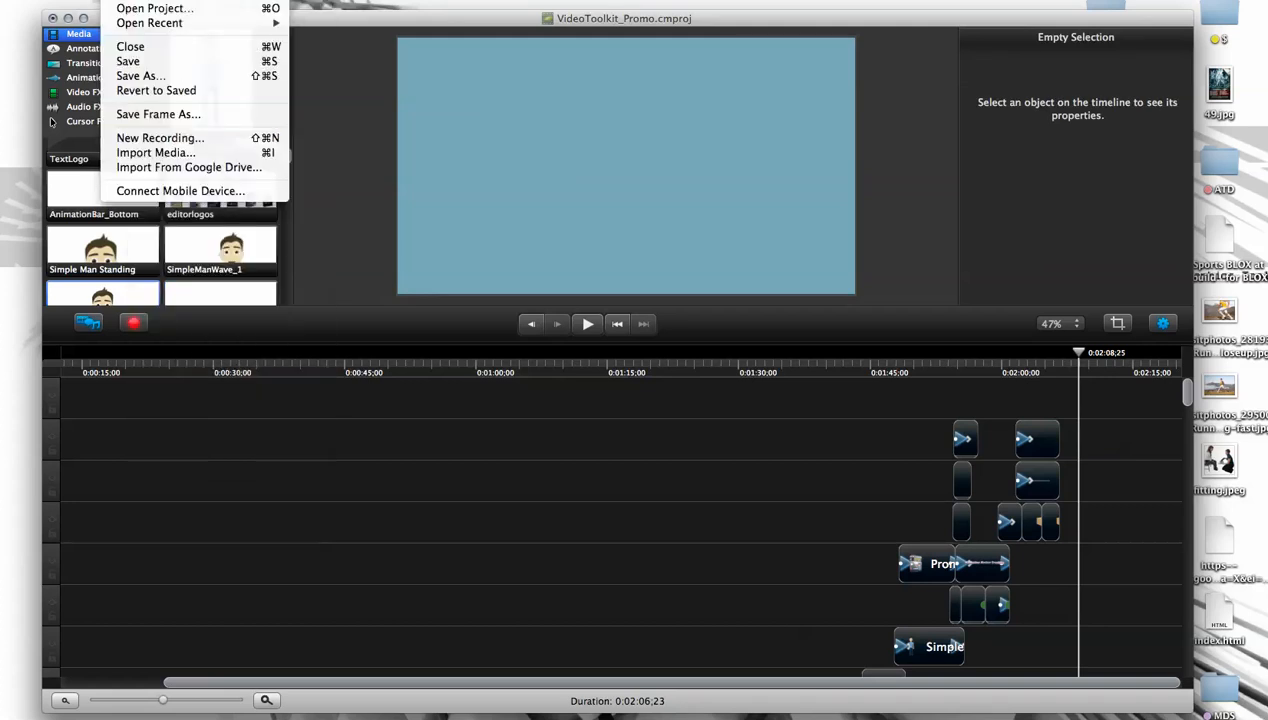
click(160, 152)
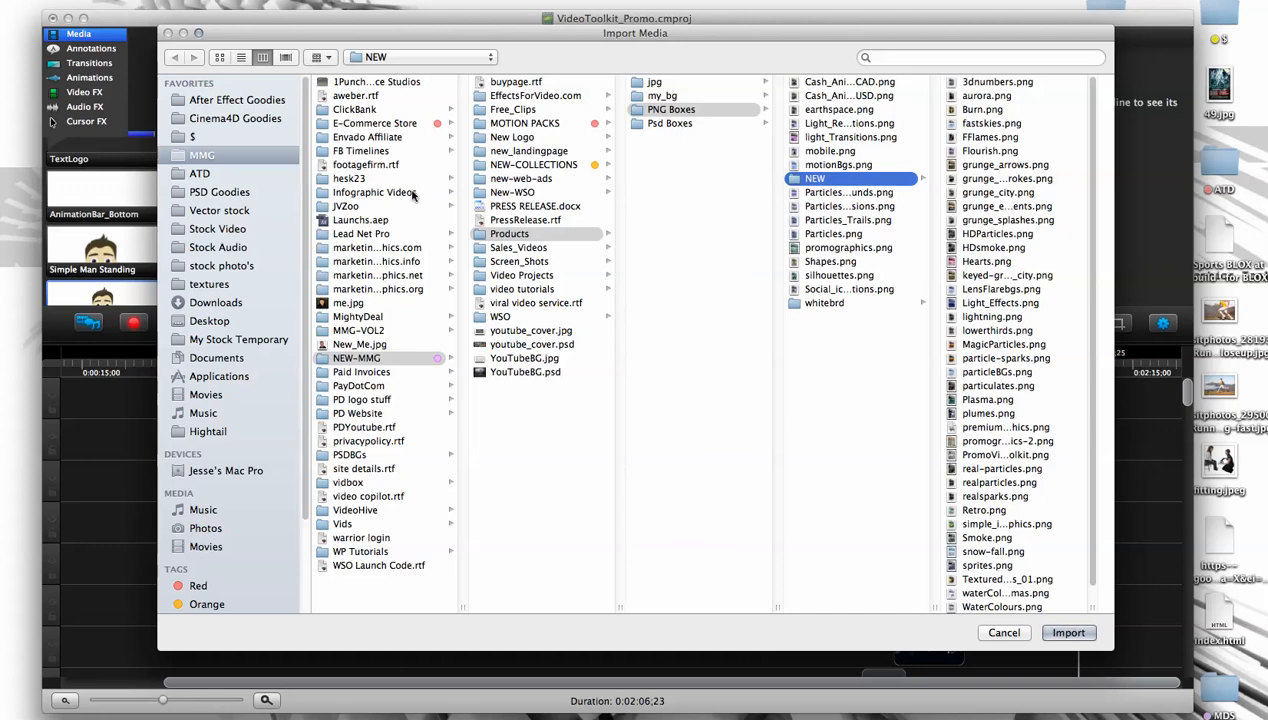
click(200, 156)
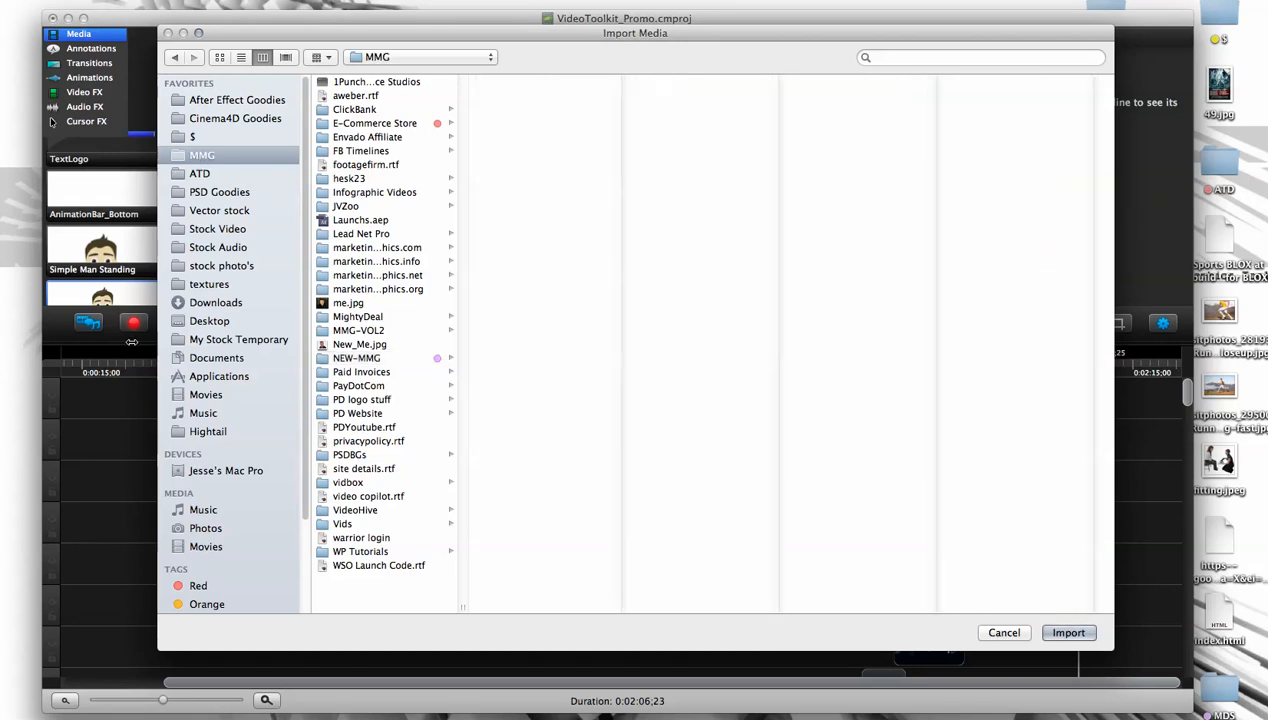
click(362, 358)
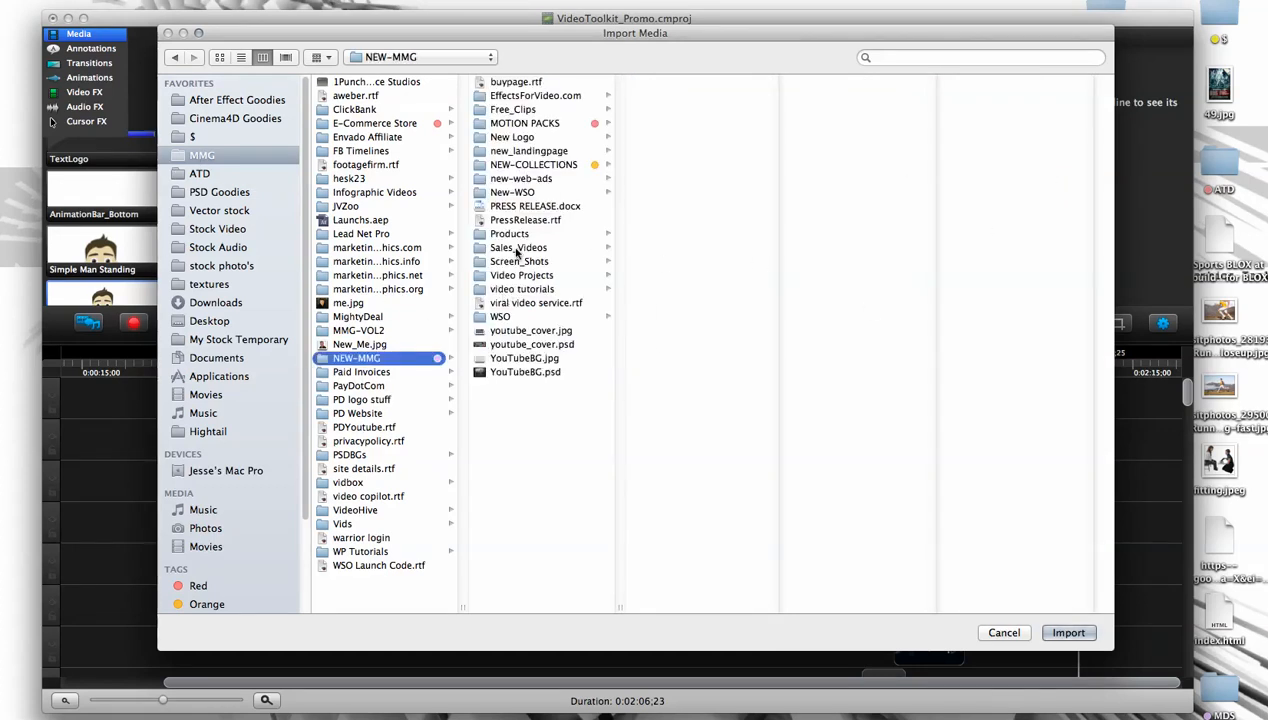
click(778, 288)
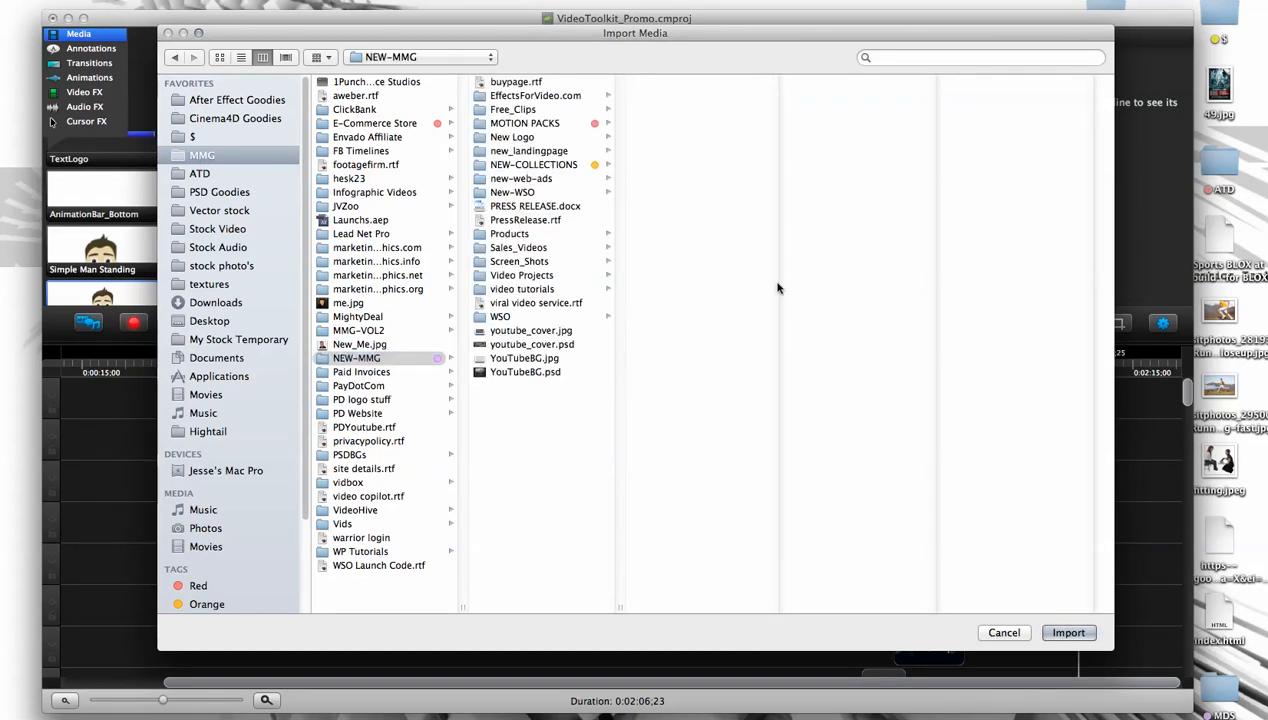
click(538, 165)
click(688, 358)
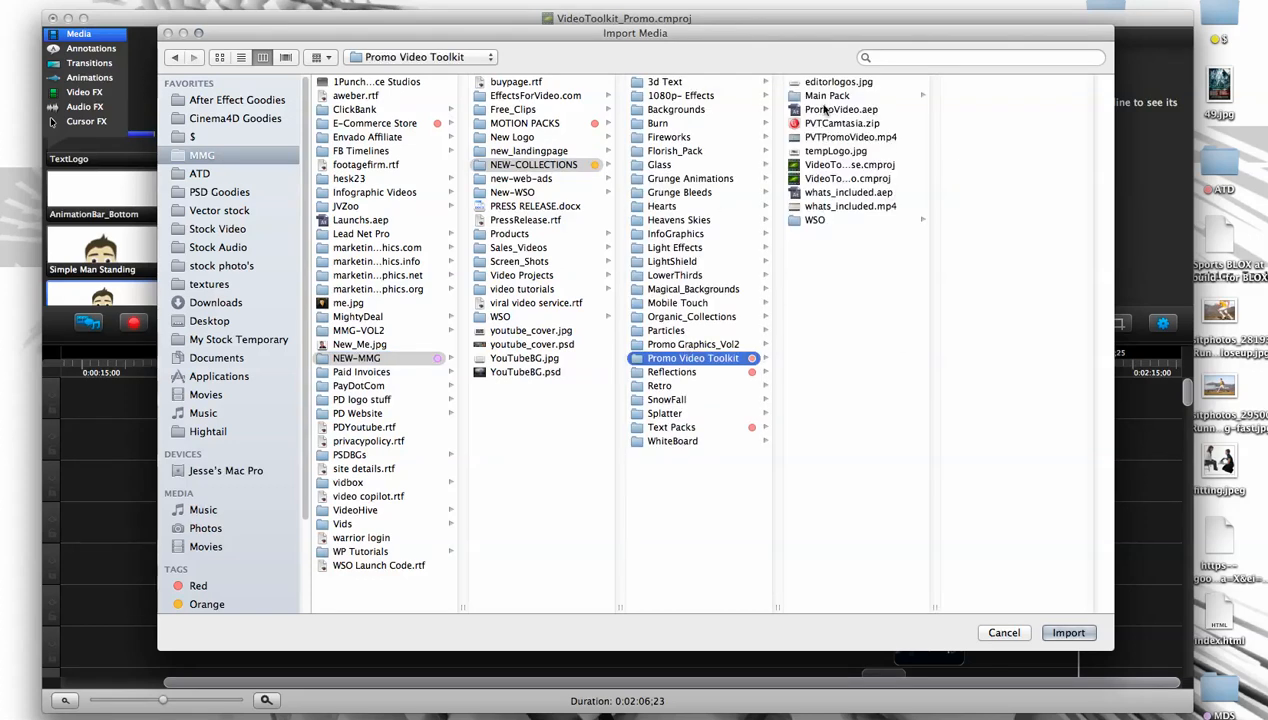
click(818, 97)
- Import SimplemanAtComputer.mov from PromoVideoToolKit > Characters > Man > Simple Man
click(970, 124)
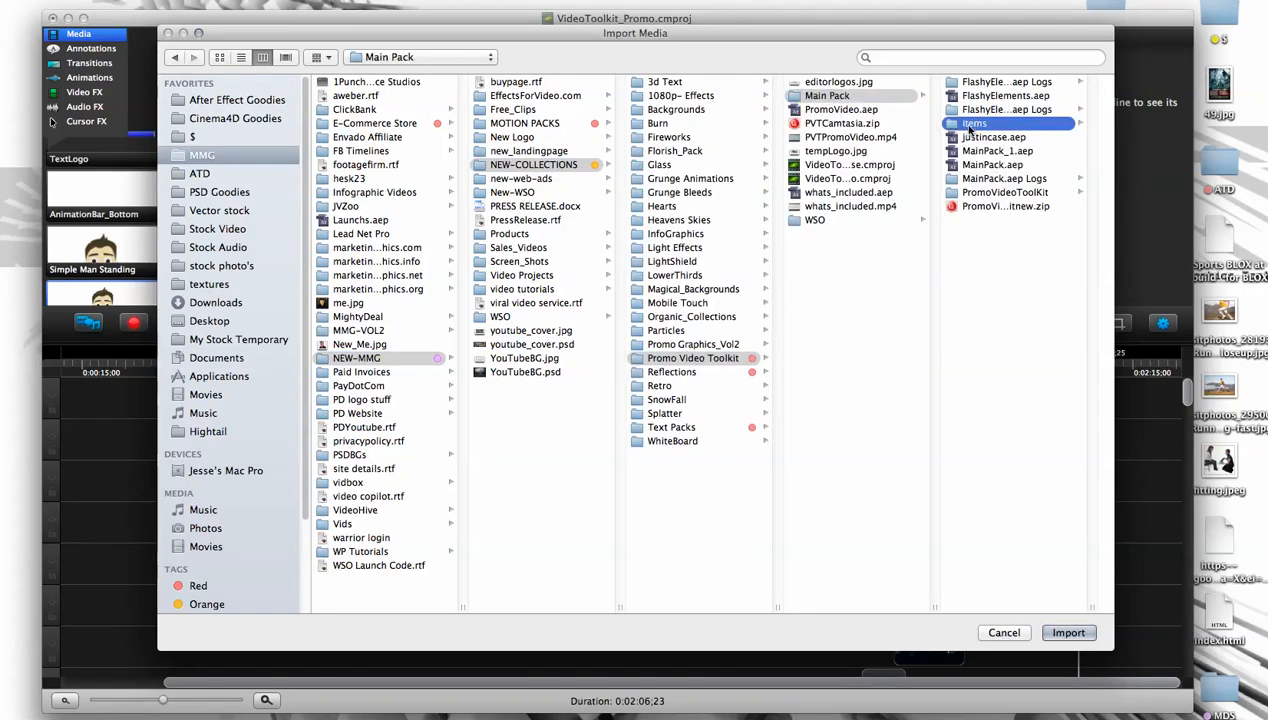
click(864, 192)
click(986, 95)
click(990, 82)
click(995, 82)
click(870, 96)
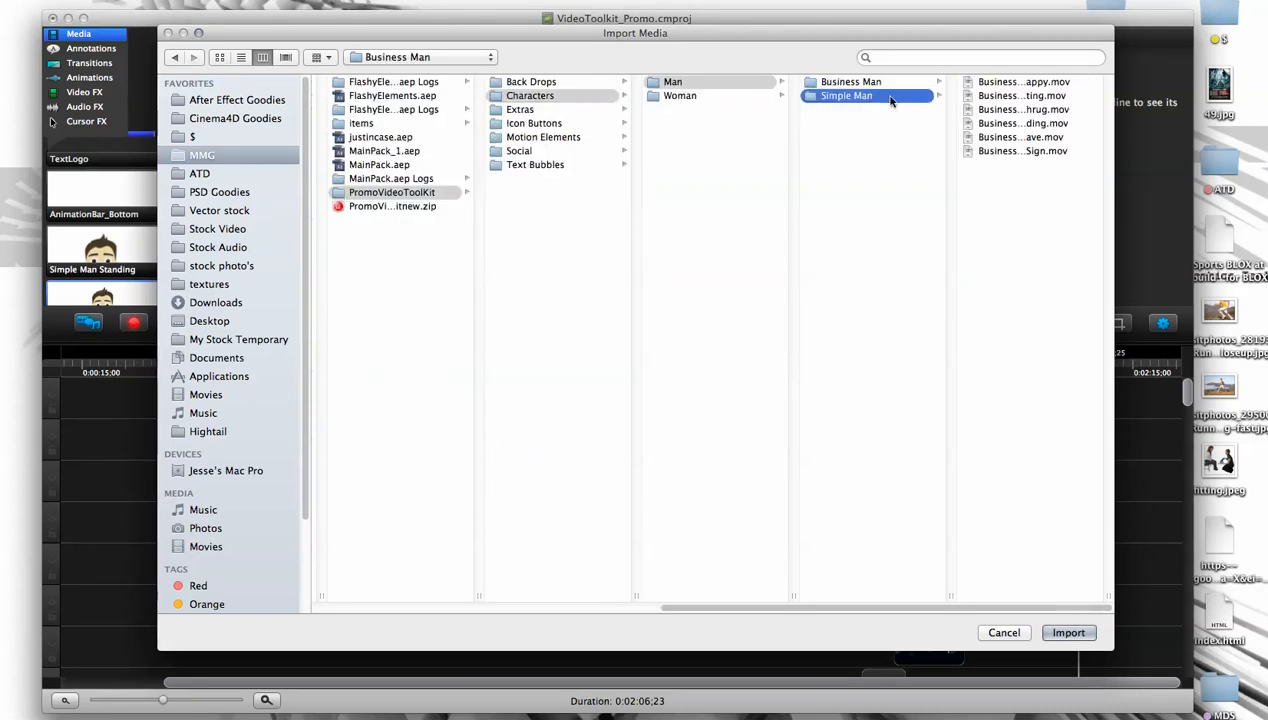
click(1000, 96)
drag(956, 594, 1030, 597)
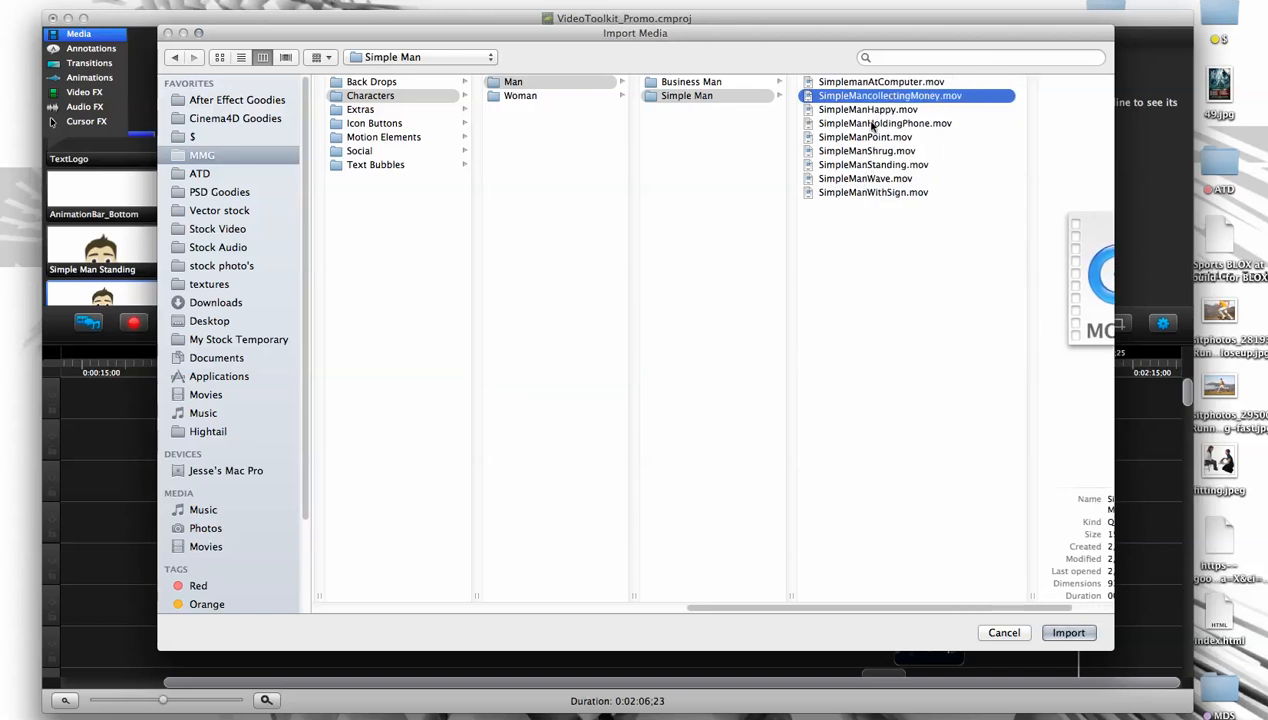
click(870, 84)
click(1068, 633)
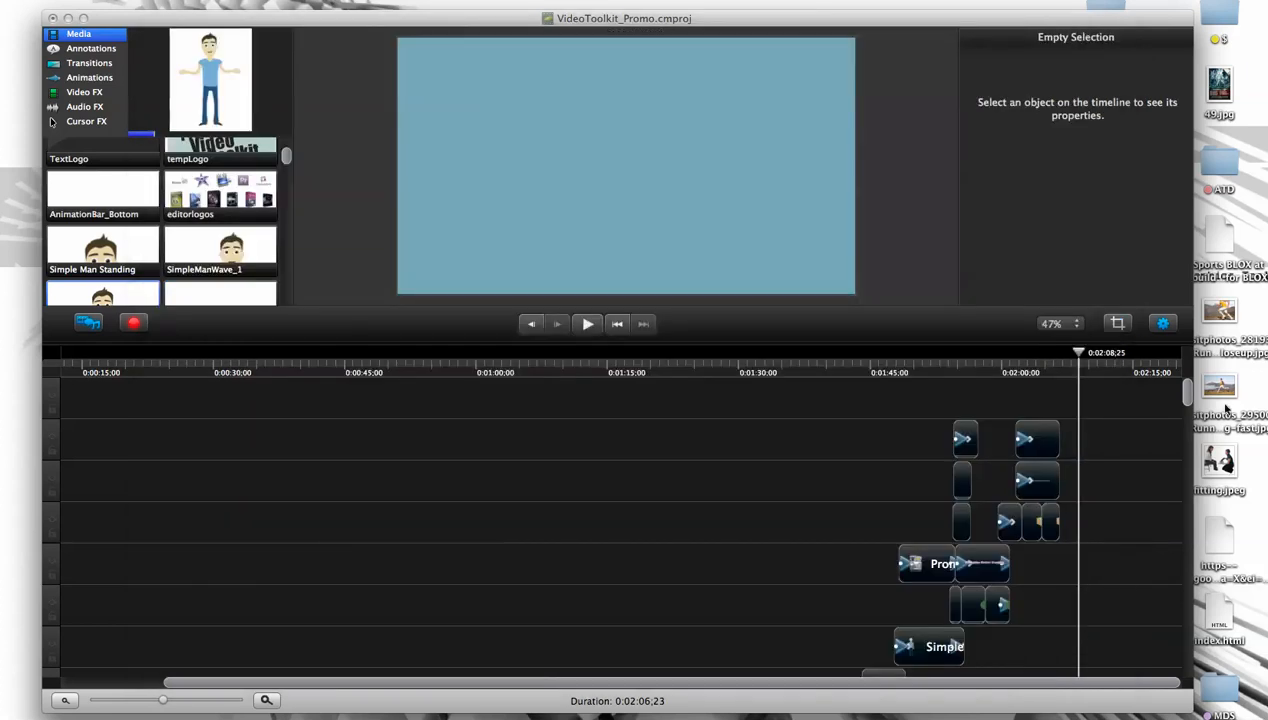
- Place the imported SimplemanAtComputer clip on the canvas at the playhead and enlarge the preview area
click(106, 284)
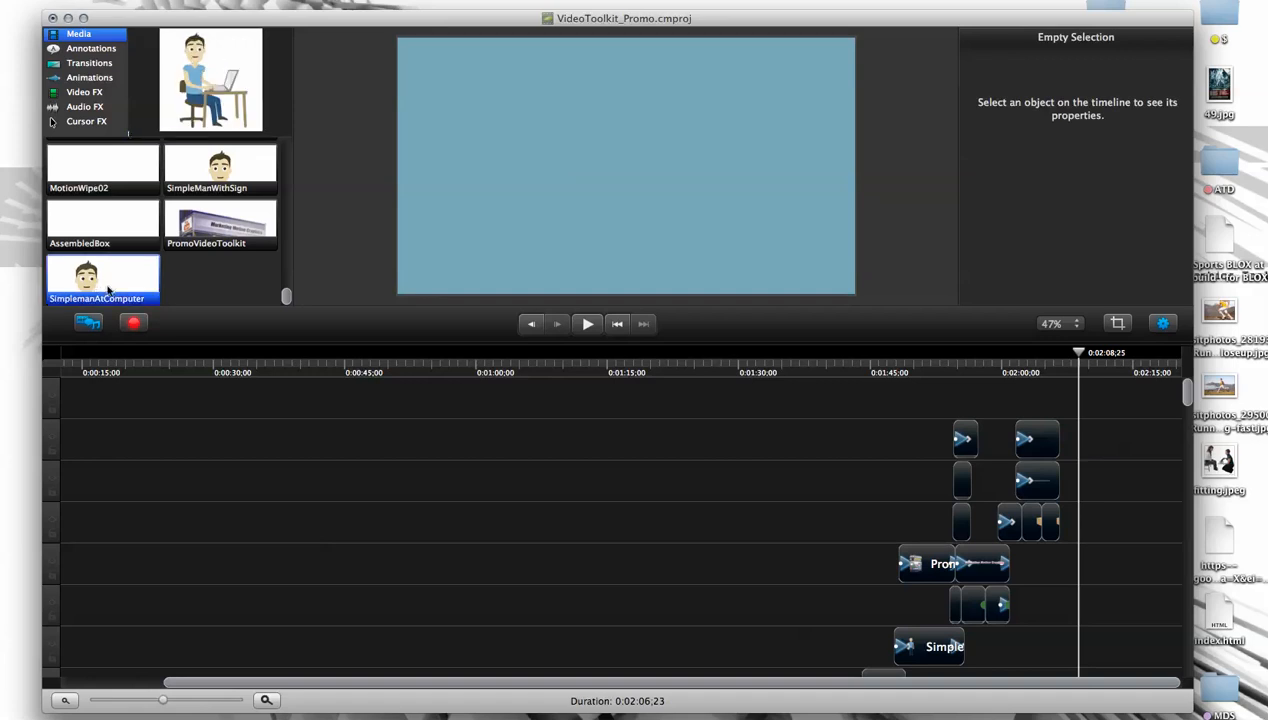
drag(96, 292, 538, 183)
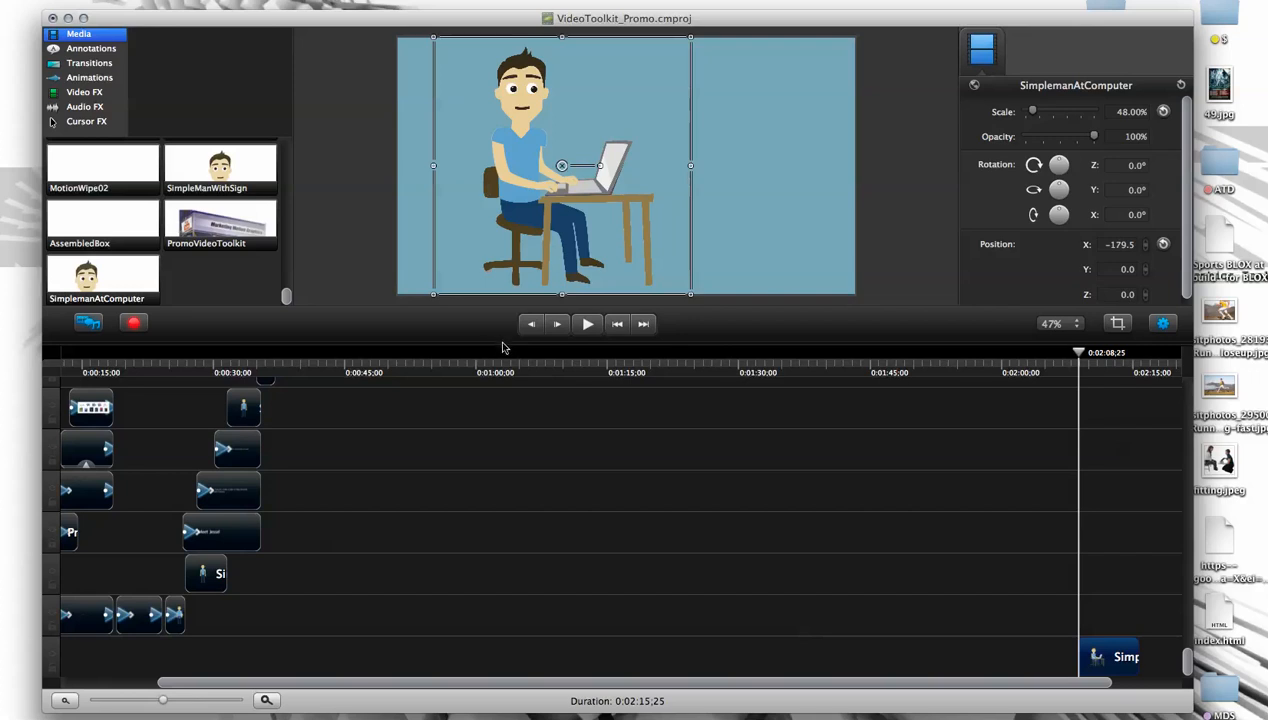
drag(505, 346, 490, 397)
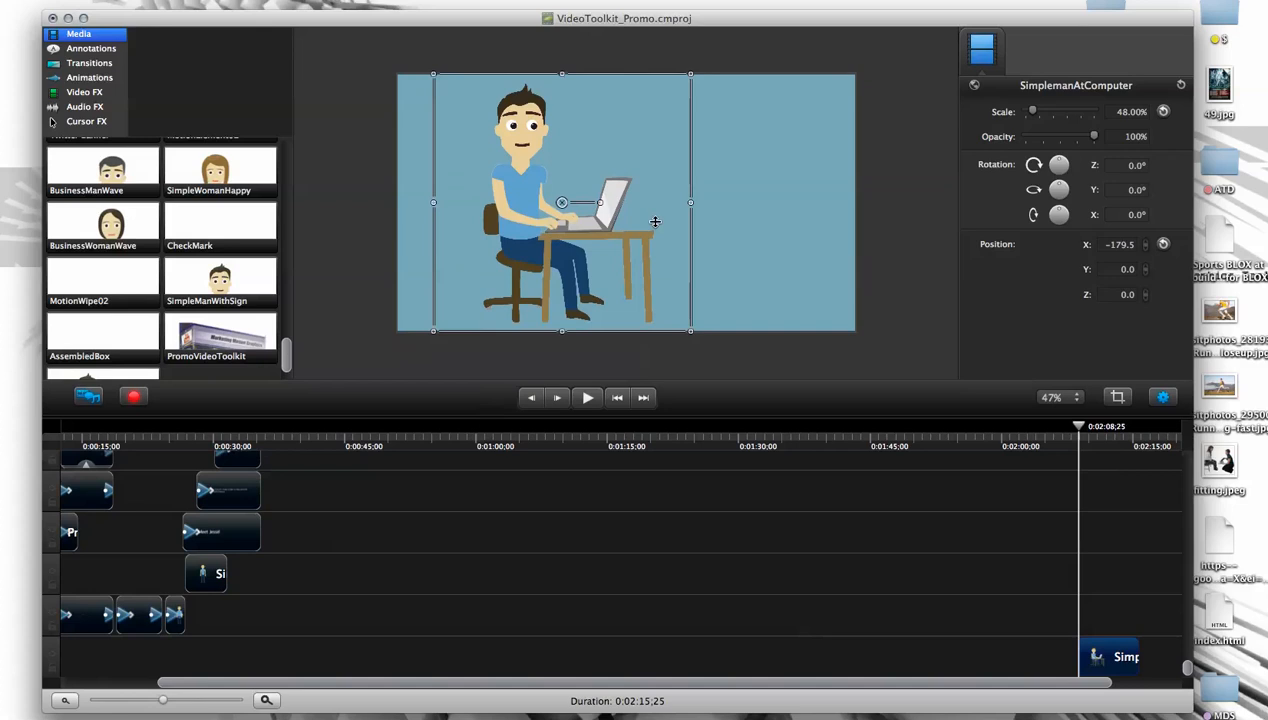
- Try moving the character to the canvas's lower-left corner at about 45% scale, and reset its position and scale
drag(541, 287, 497, 287)
drag(654, 75, 615, 139)
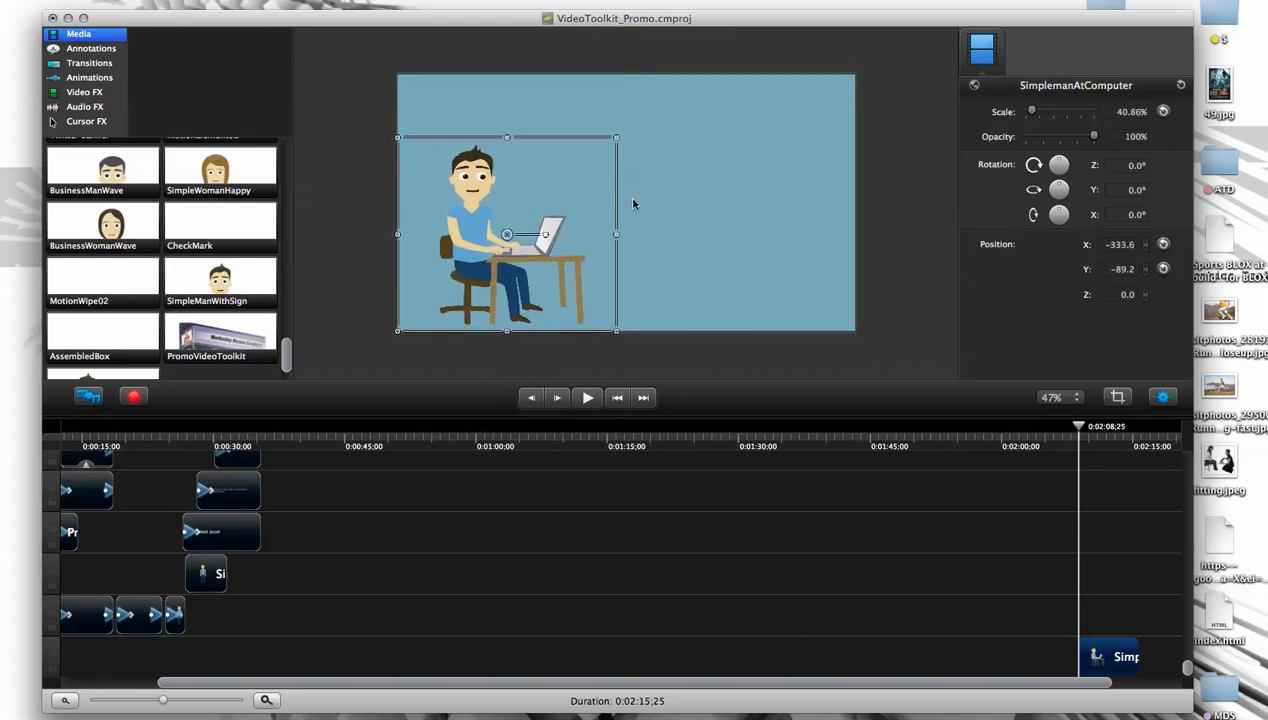
drag(615, 139, 638, 118)
click(1163, 244)
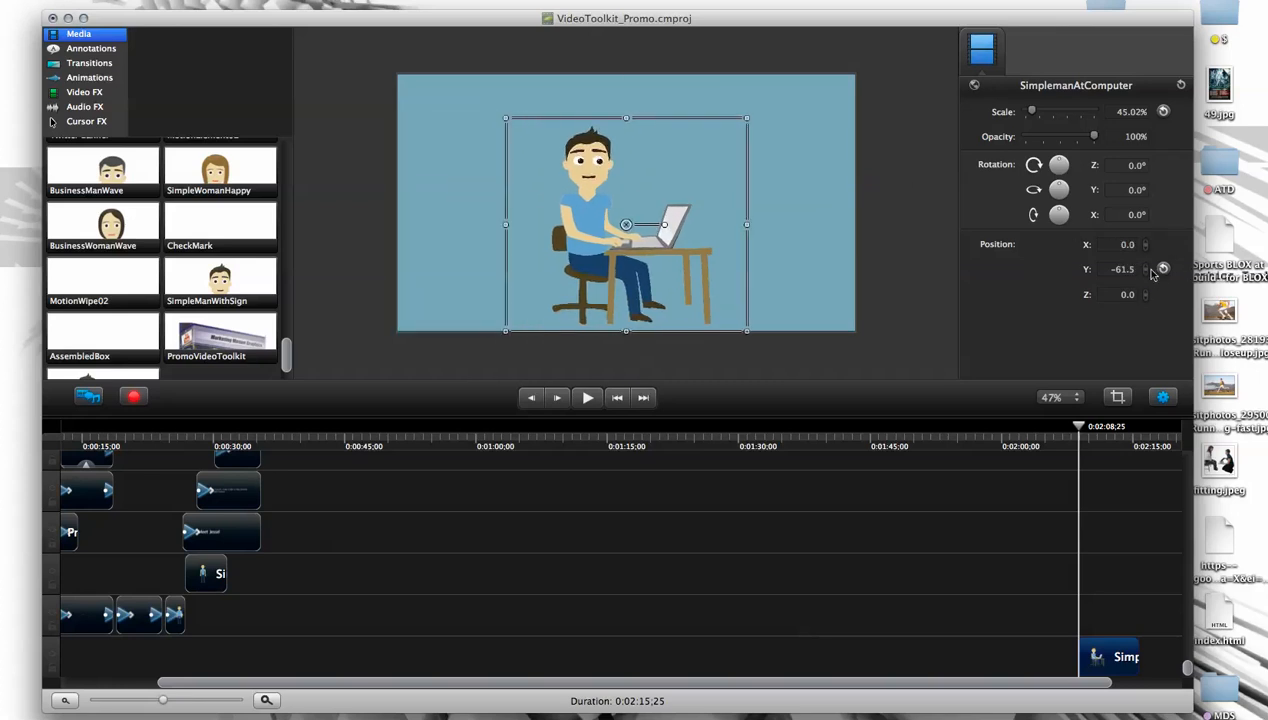
click(1163, 269)
click(1162, 113)
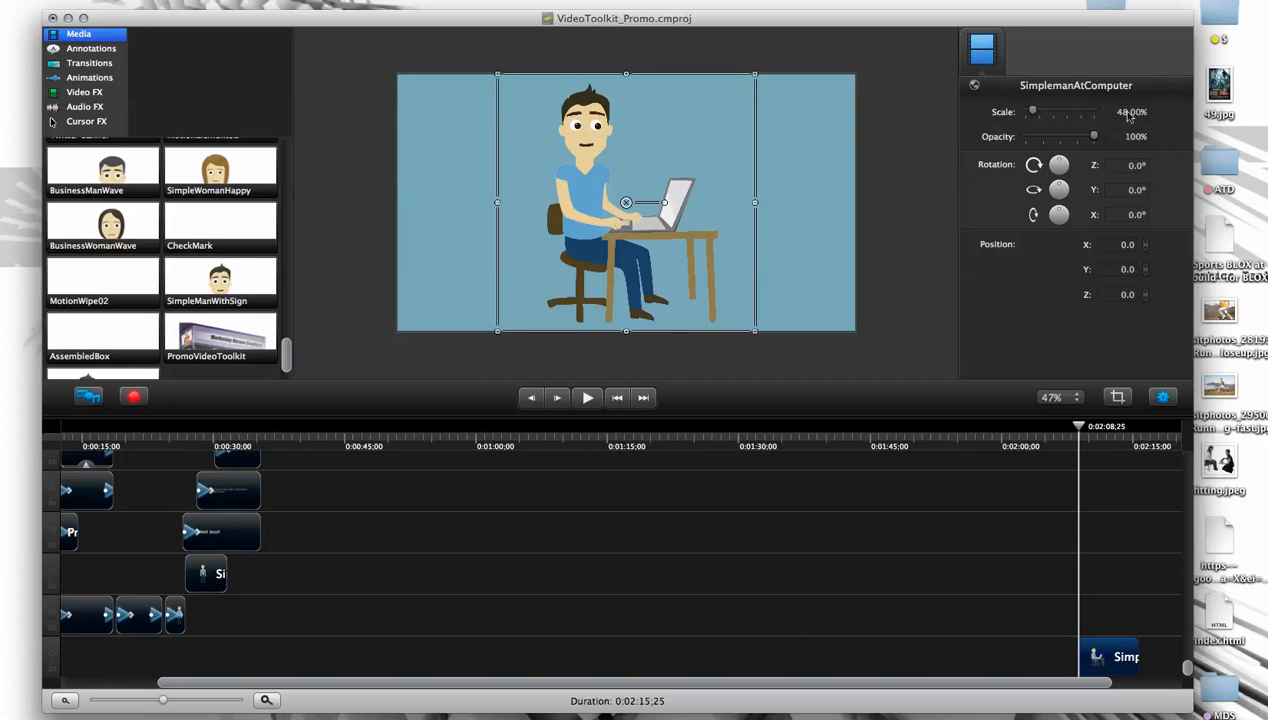
- Shrink the SimplemanAtComputer character to about 40% and position it on the canvas's left side at about X -302.5, Y 0
drag(615, 251, 515, 251)
drag(654, 75, 614, 115)
drag(464, 209, 482, 186)
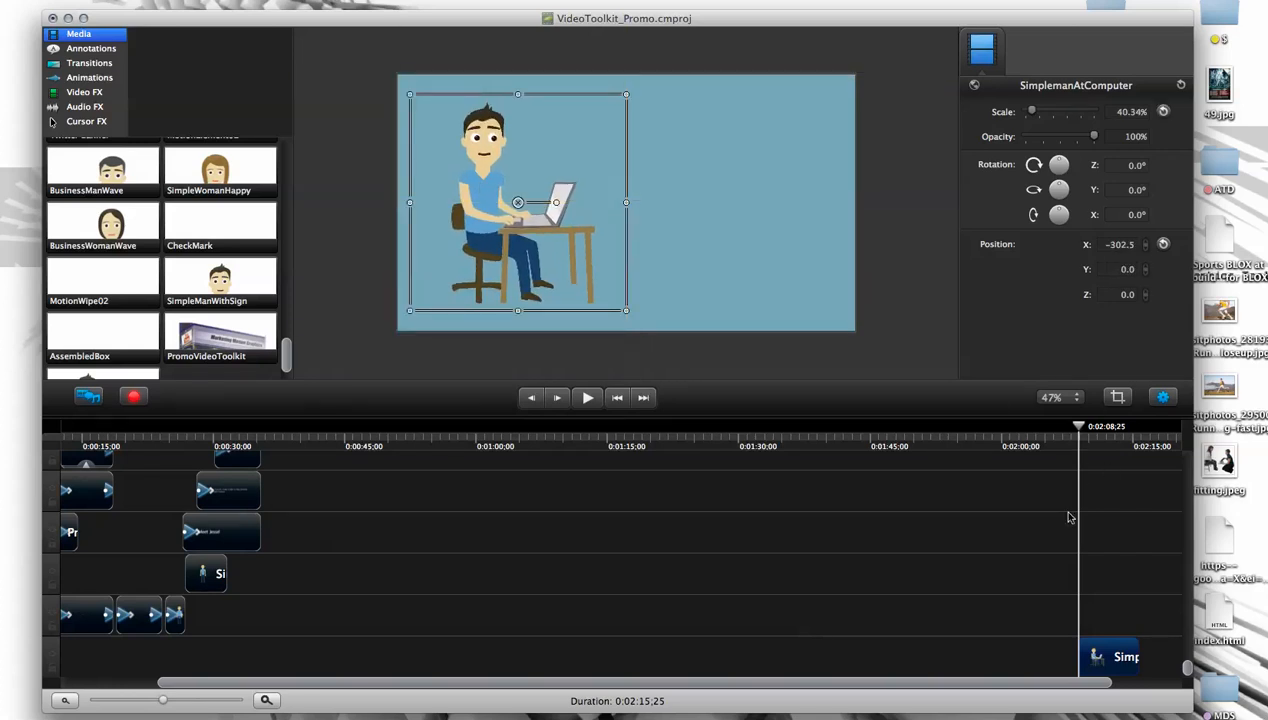
- Move the SimplemanAtComputer clip earlier on the timeline so it starts at 0:02:07,14
drag(1069, 687, 1077, 683)
mouse_move(1073, 431)
mouse_down()
mouse_move(705, 428)
mouse_move(1088, 430)
mouse_move(1066, 430)
mouse_up()
drag(1120, 690, 1180, 688)
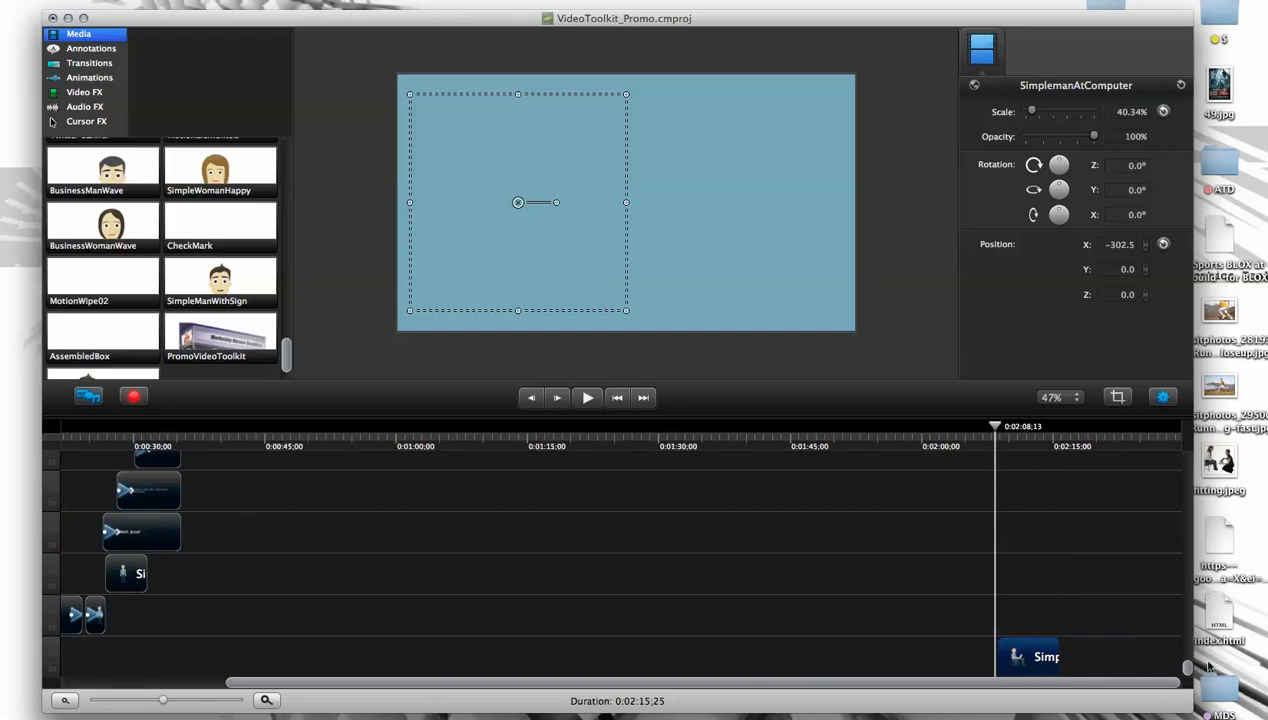
drag(170, 702, 179, 702)
drag(1010, 683, 1080, 684)
drag(929, 432, 901, 428)
drag(960, 656, 939, 655)
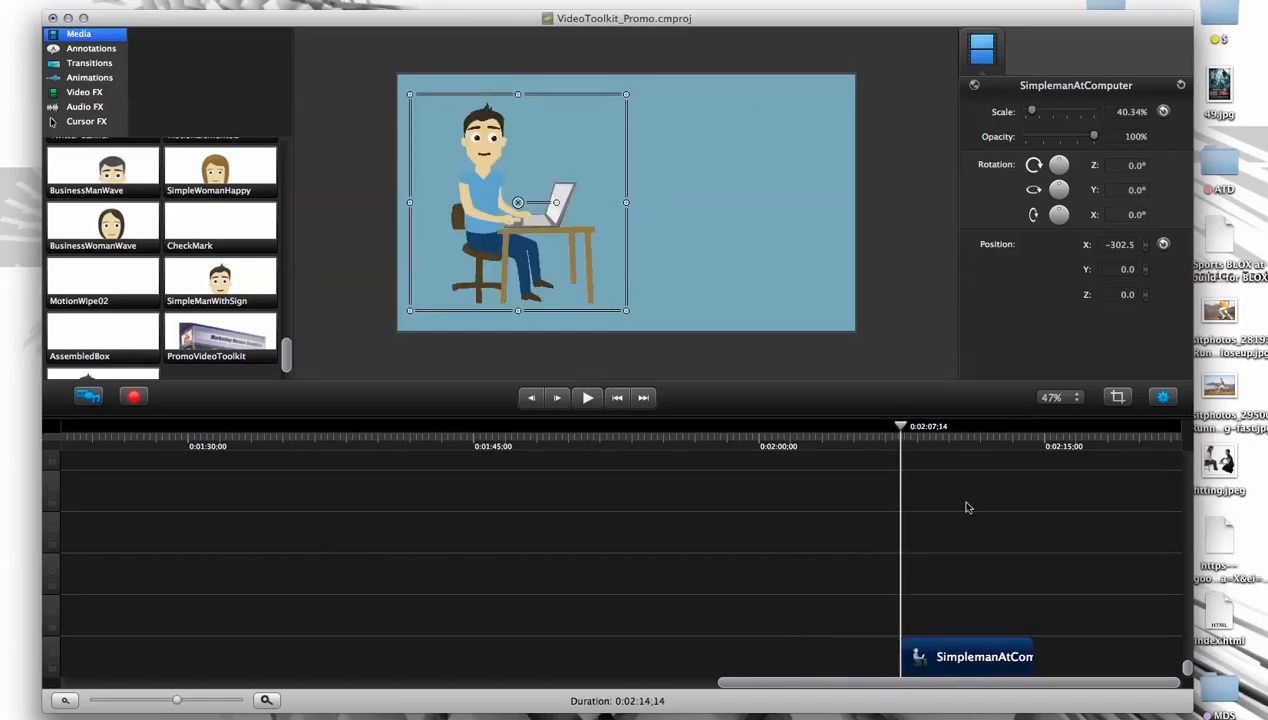
- Duplicate the SimplemanAtComputer clip at 0:02:12;13 and move the copy directly behind the original on the same track
drag(900, 428, 943, 435)
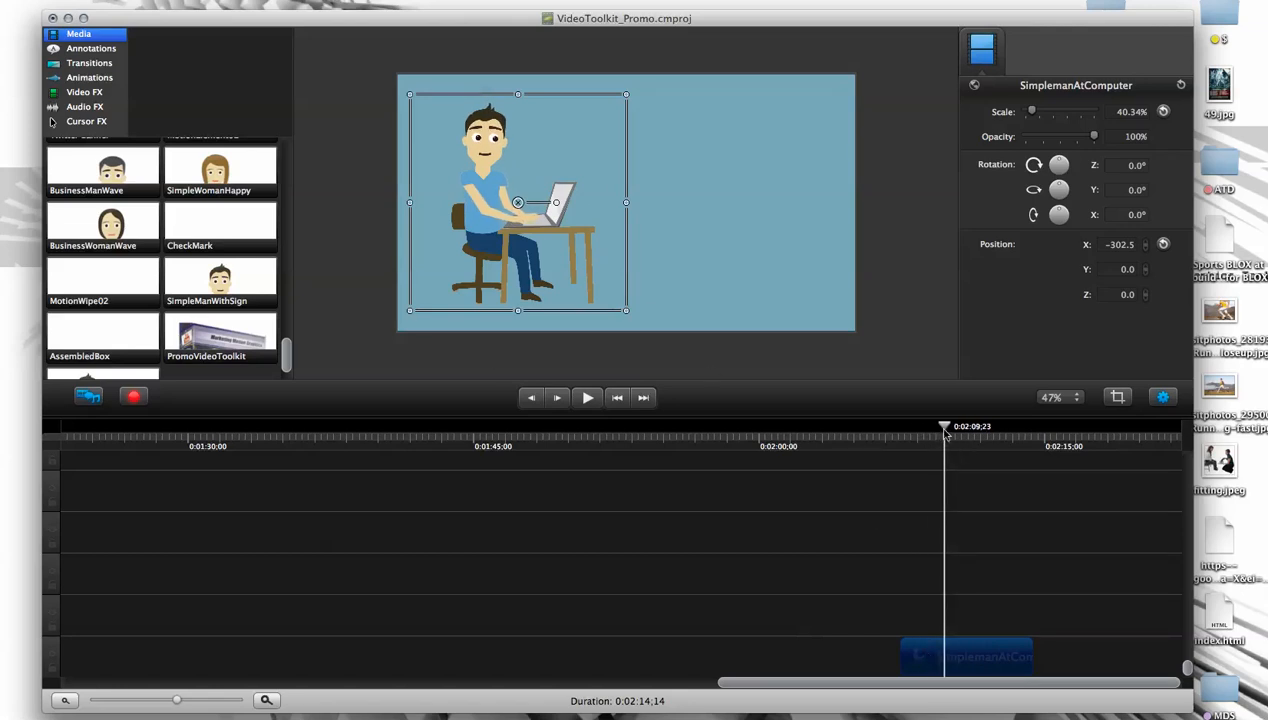
drag(947, 430, 995, 430)
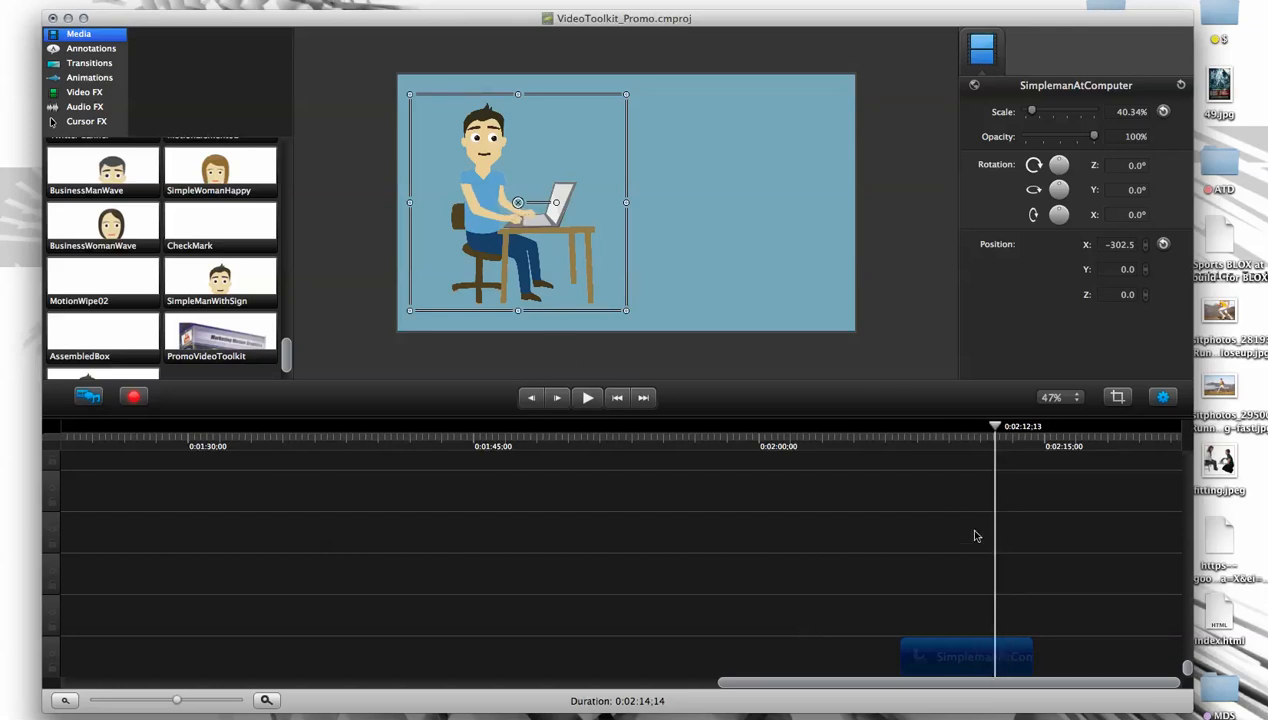
click(192, 0)
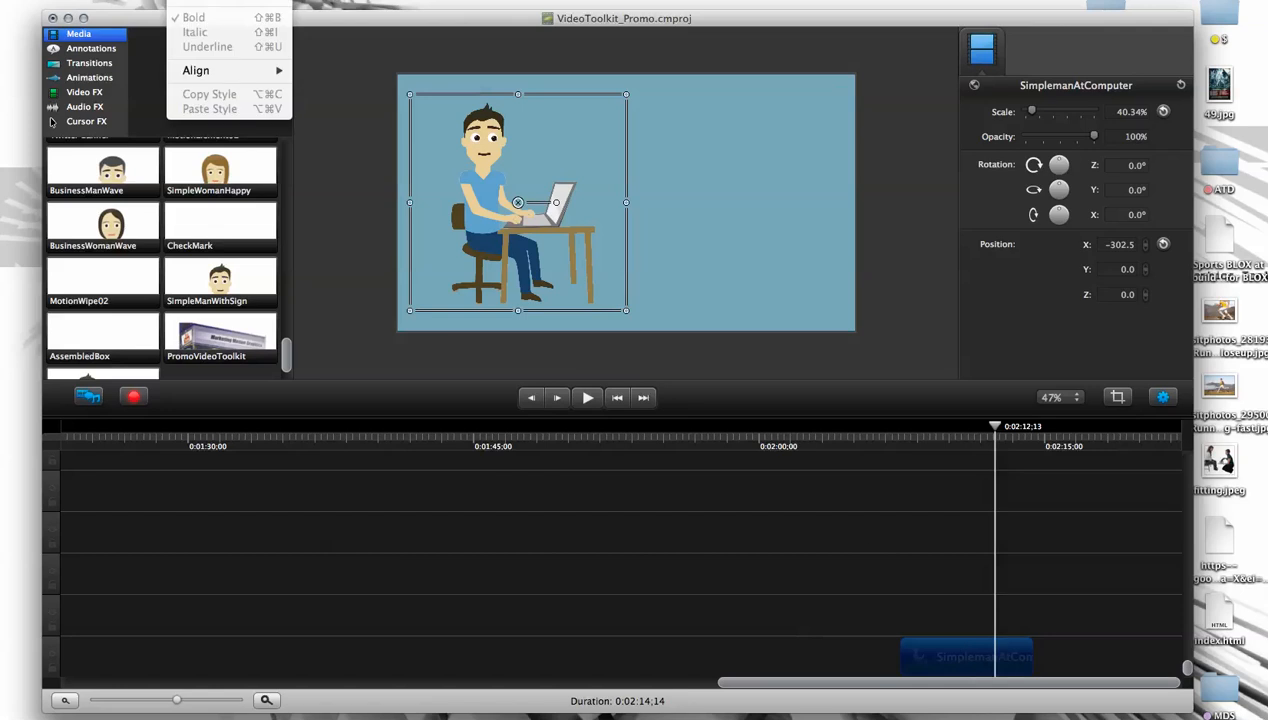
mouse_move(150, 0)
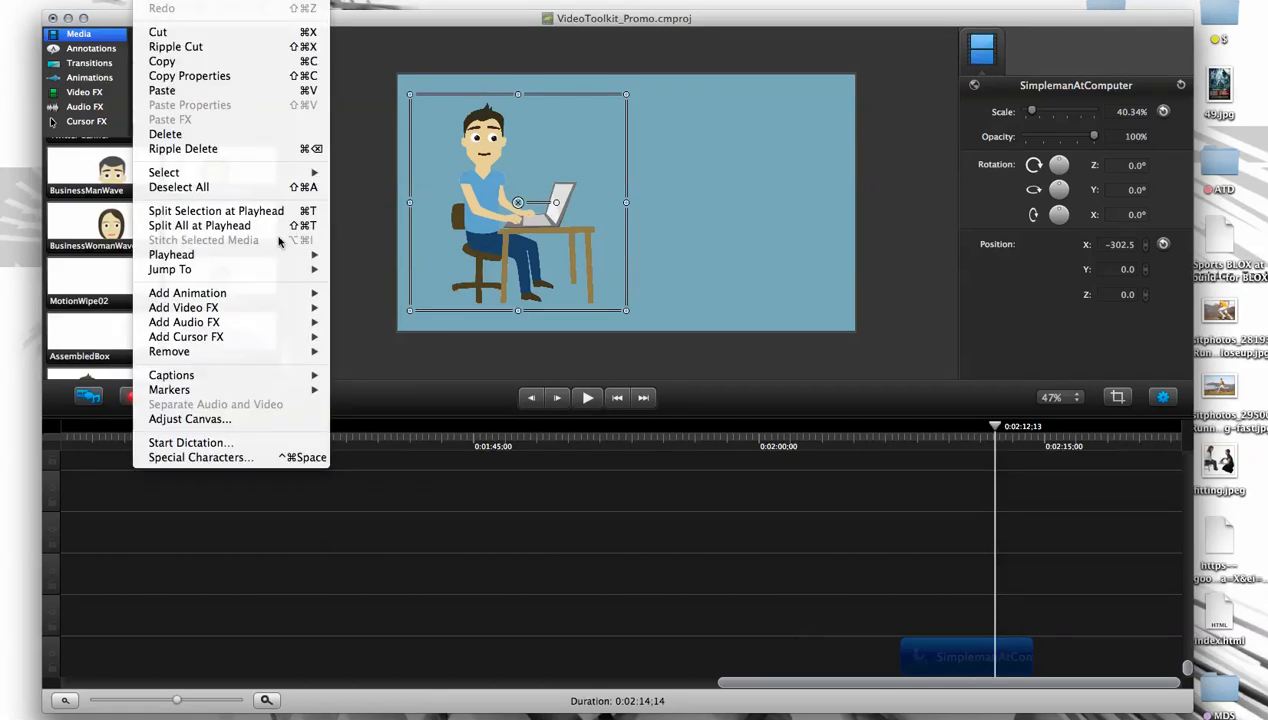
click(176, 63)
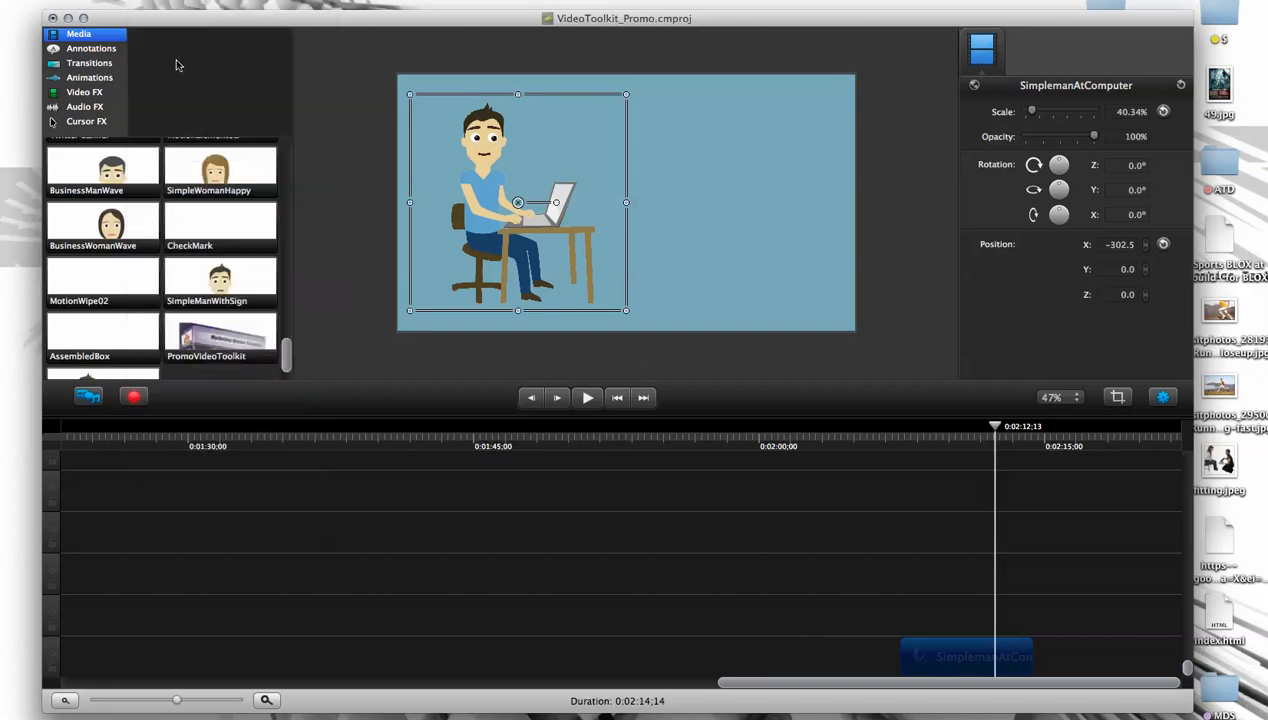
click(941, 636)
click(942, 657)
click(990, 621)
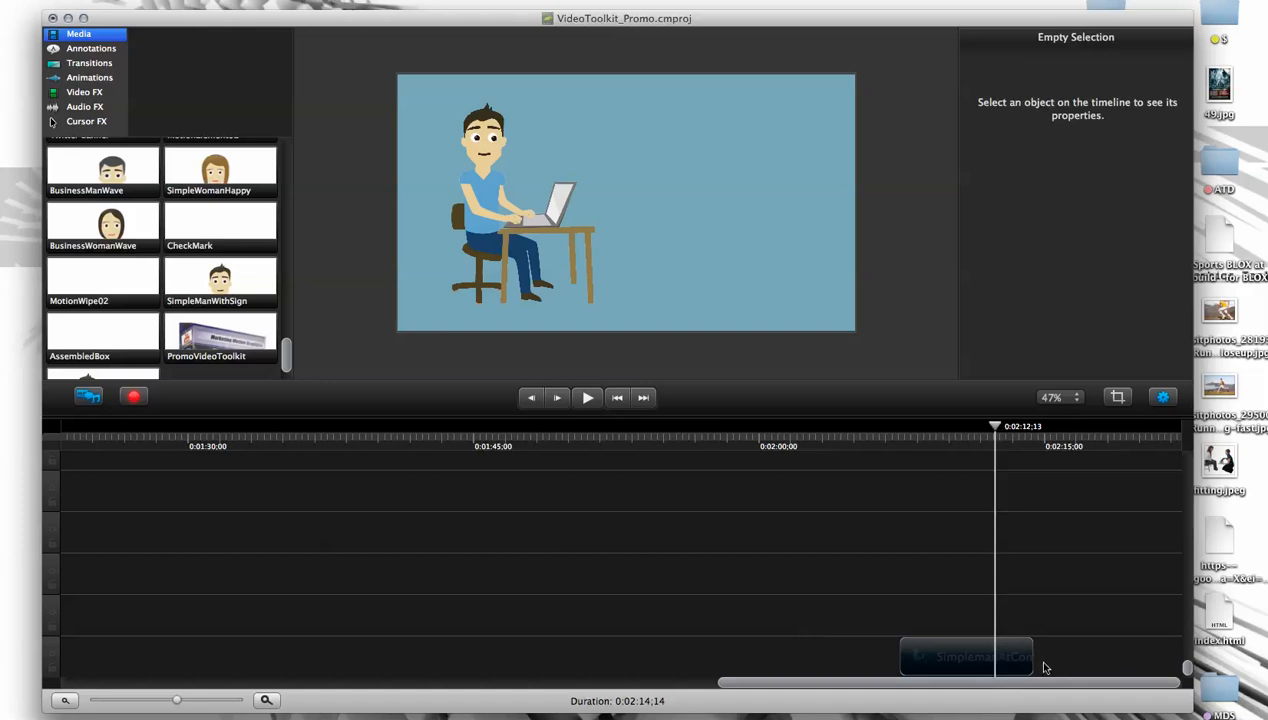
key(super+v)
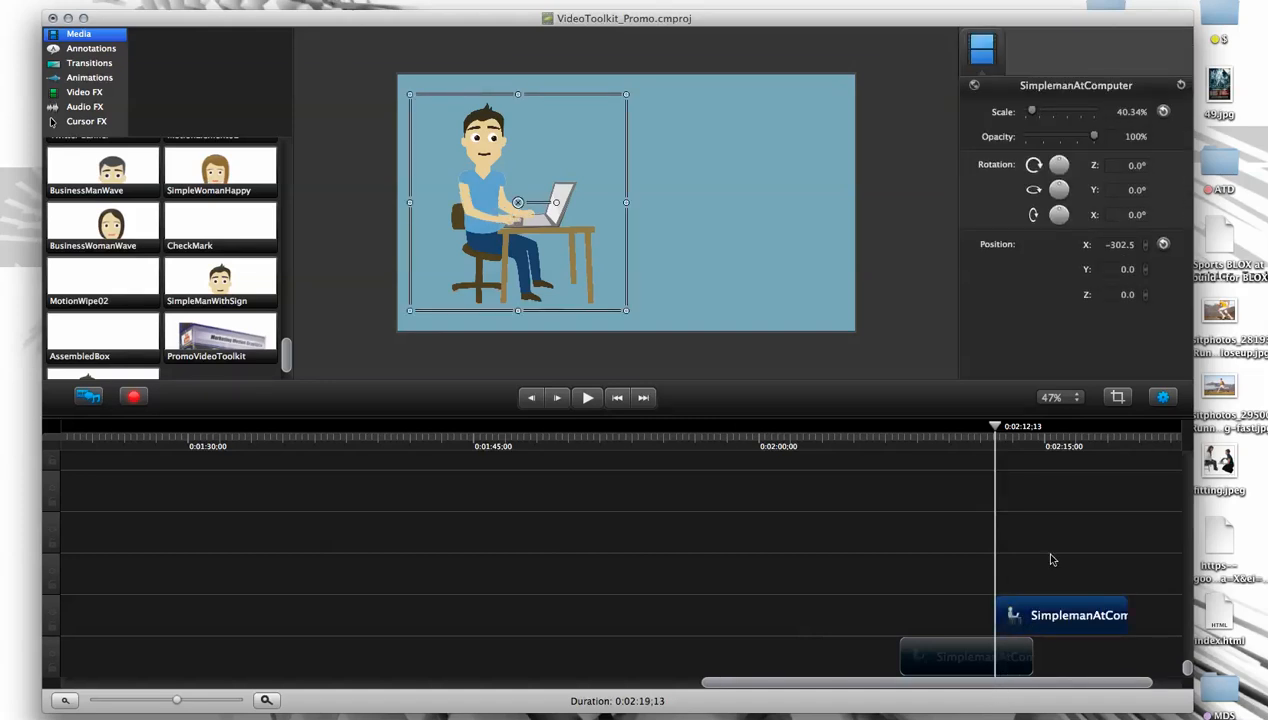
drag(1036, 614, 1064, 645)
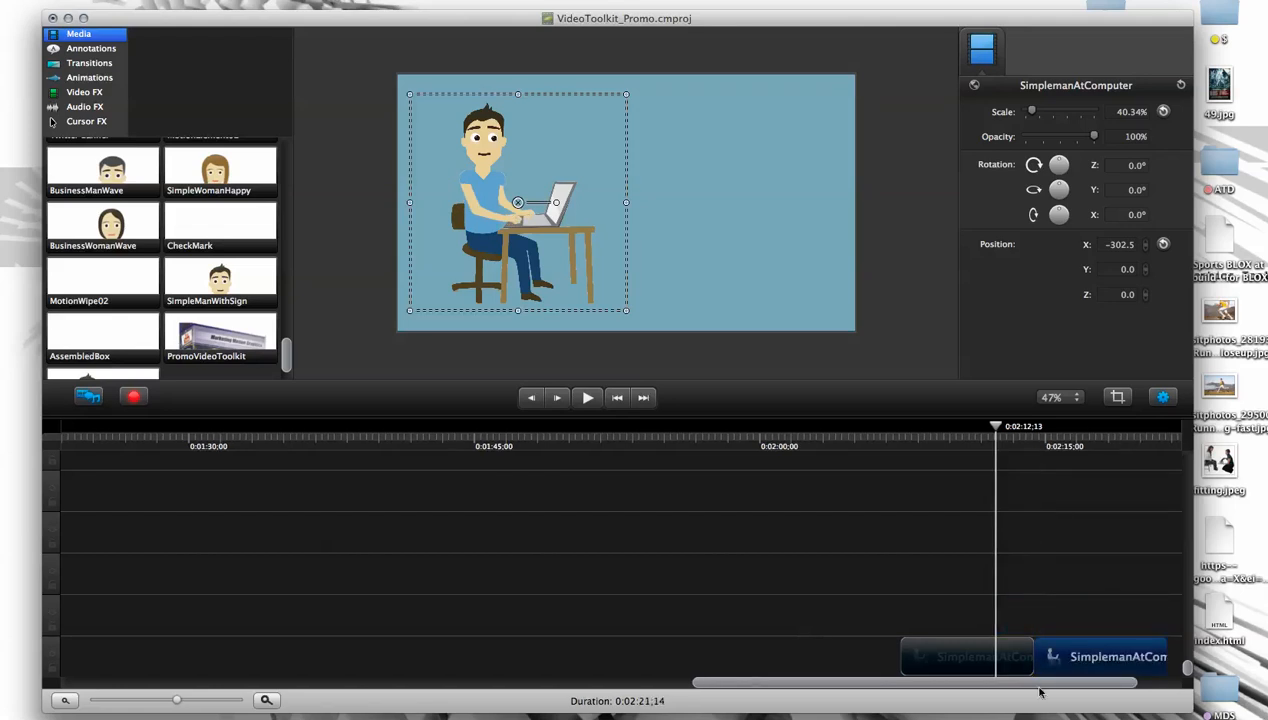
- Scrub through the two consecutive SimplemanAtComputer clips and delete both from the timeline
drag(1040, 690, 1115, 688)
click(892, 425)
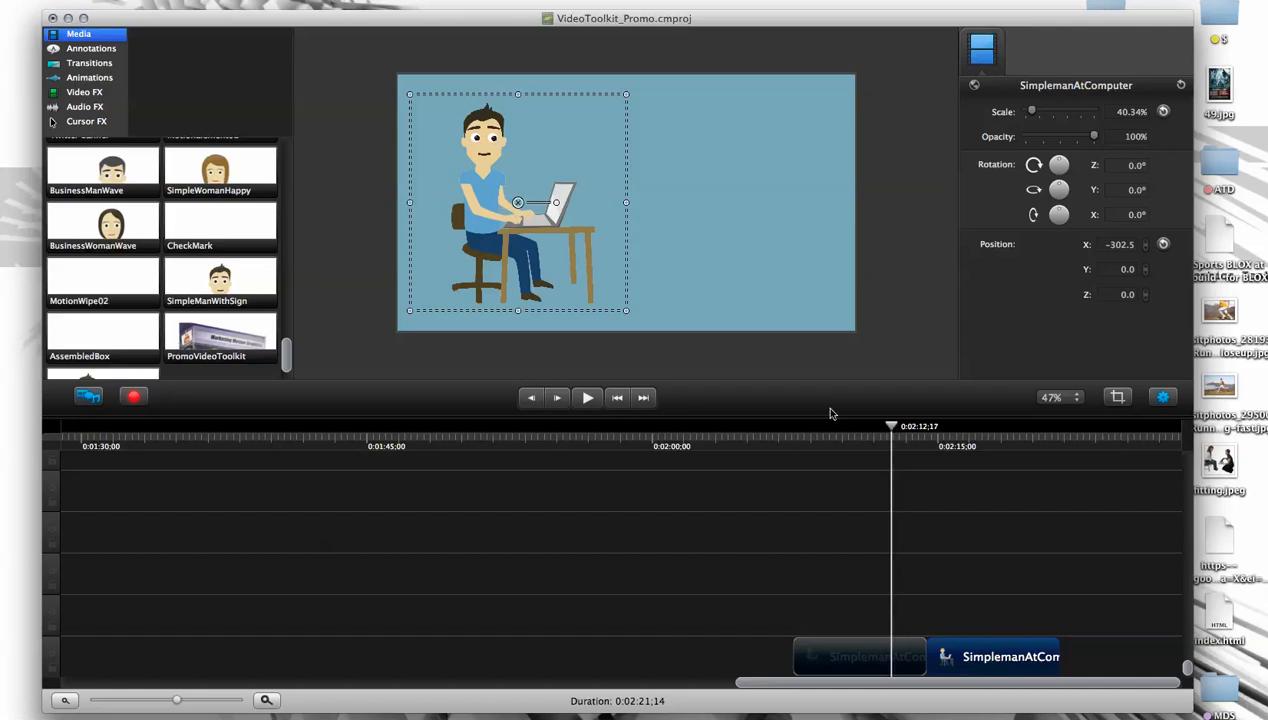
drag(891, 425, 1023, 437)
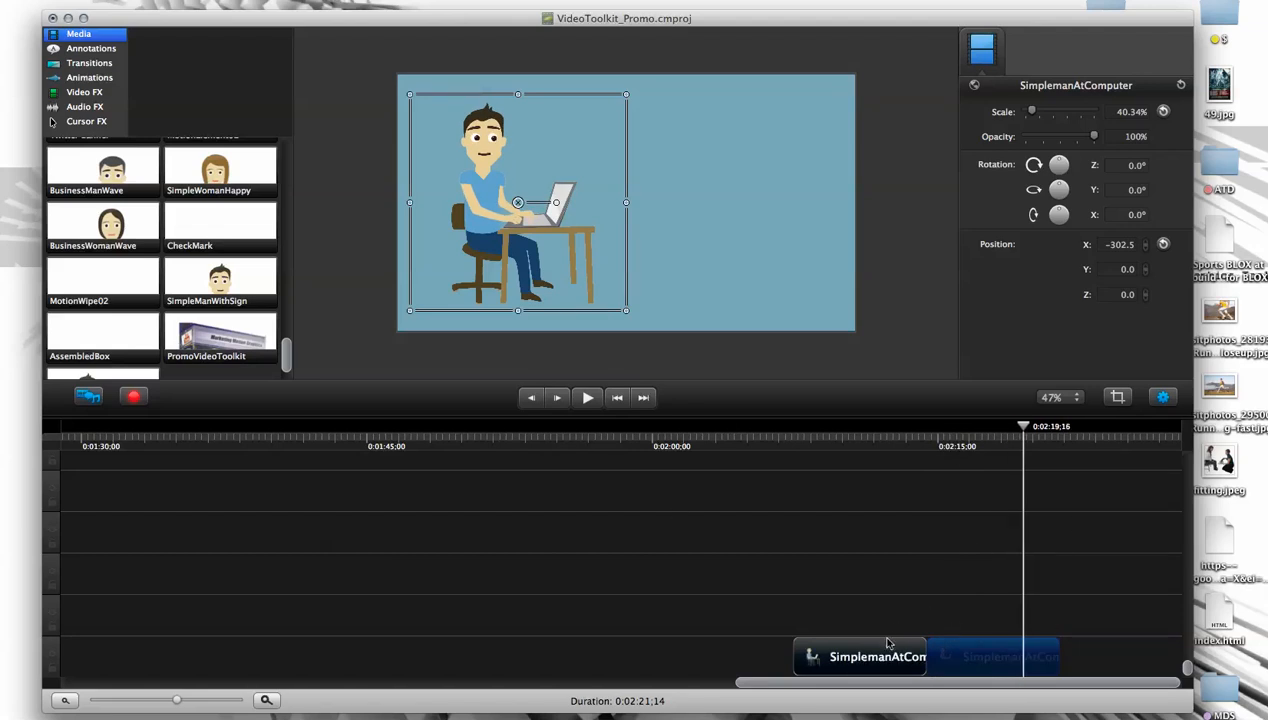
click(954, 662)
key(Delete)
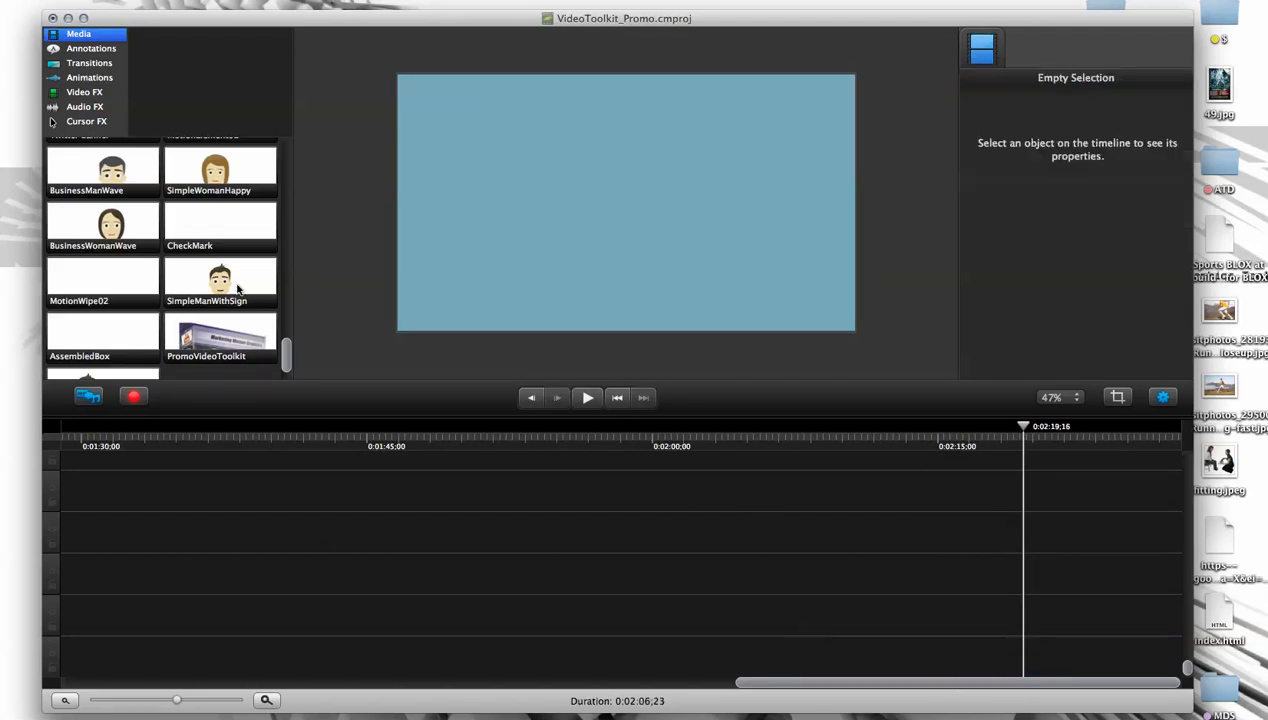
- Place the BusinessManWave clip on the canvas, enlarge it to 142.86% and position it at about X -282.9, Y -175.7
click(238, 289)
click(106, 174)
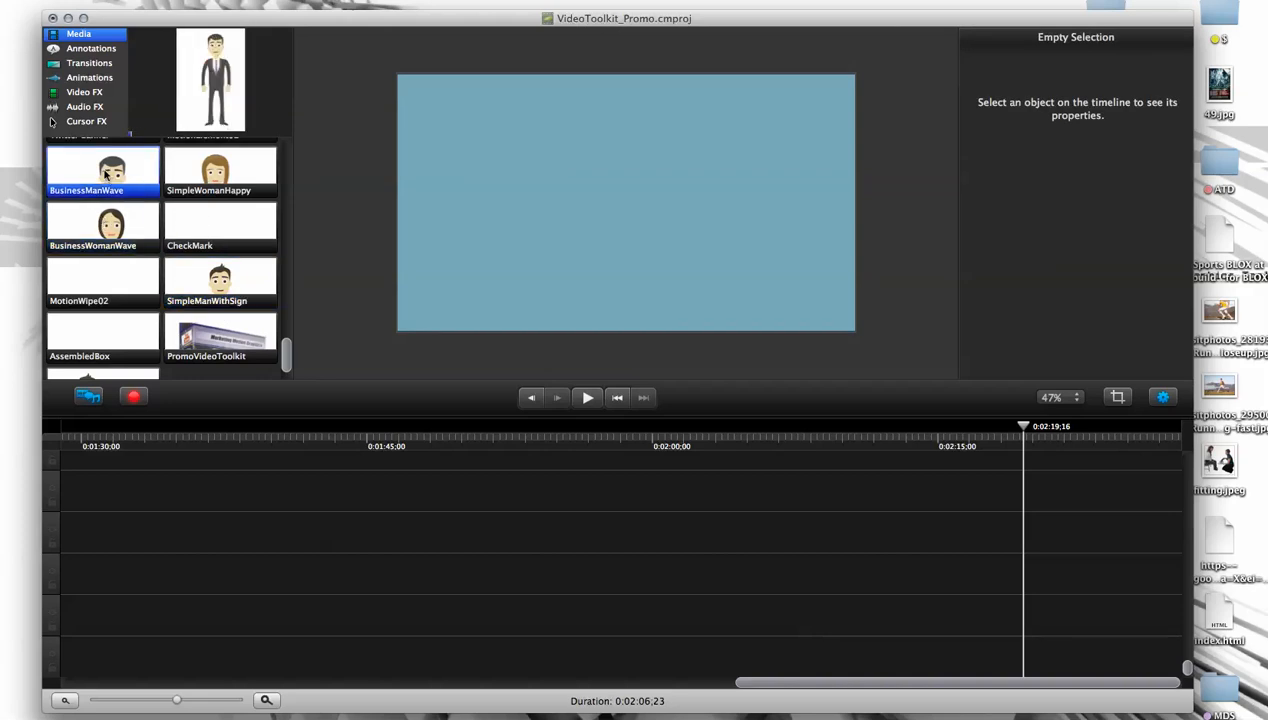
drag(106, 174, 506, 248)
drag(569, 357, 653, 482)
drag(581, 256, 578, 225)
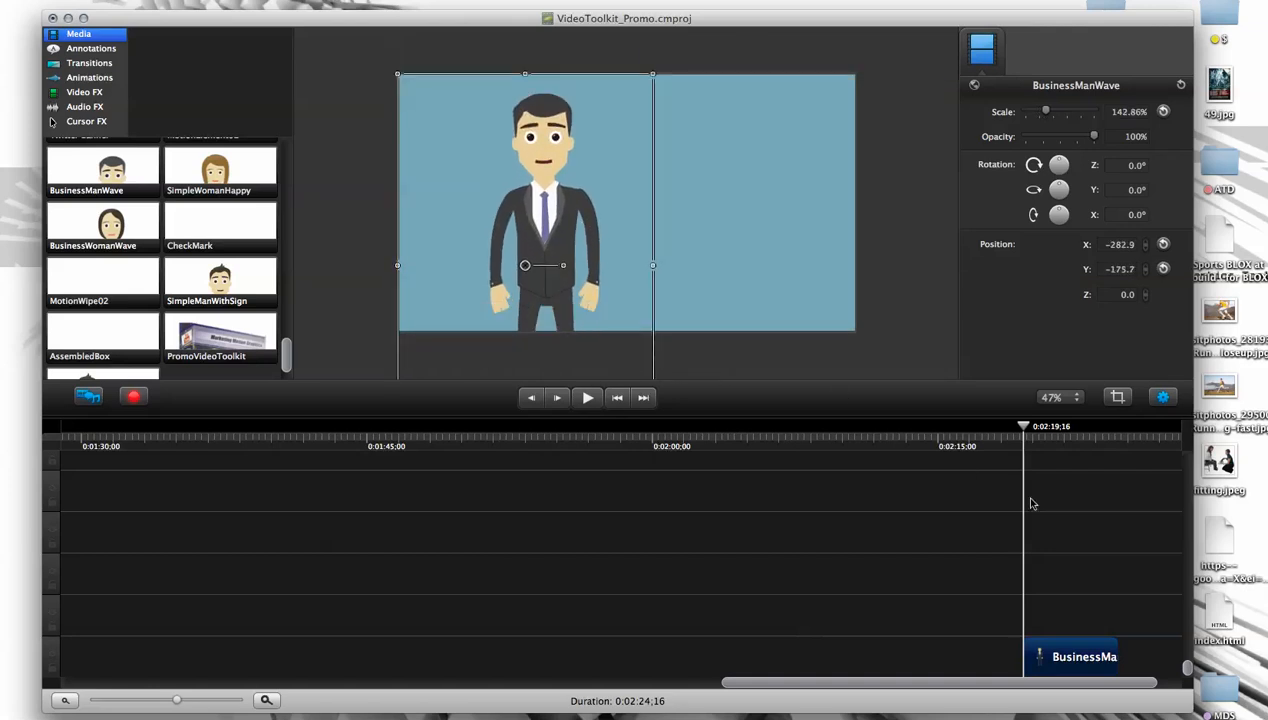
- Move the BusinessManWave clip earlier so it starts at about 0:02:11, and scrub through the waving motion
drag(1050, 650, 892, 652)
drag(858, 430, 927, 445)
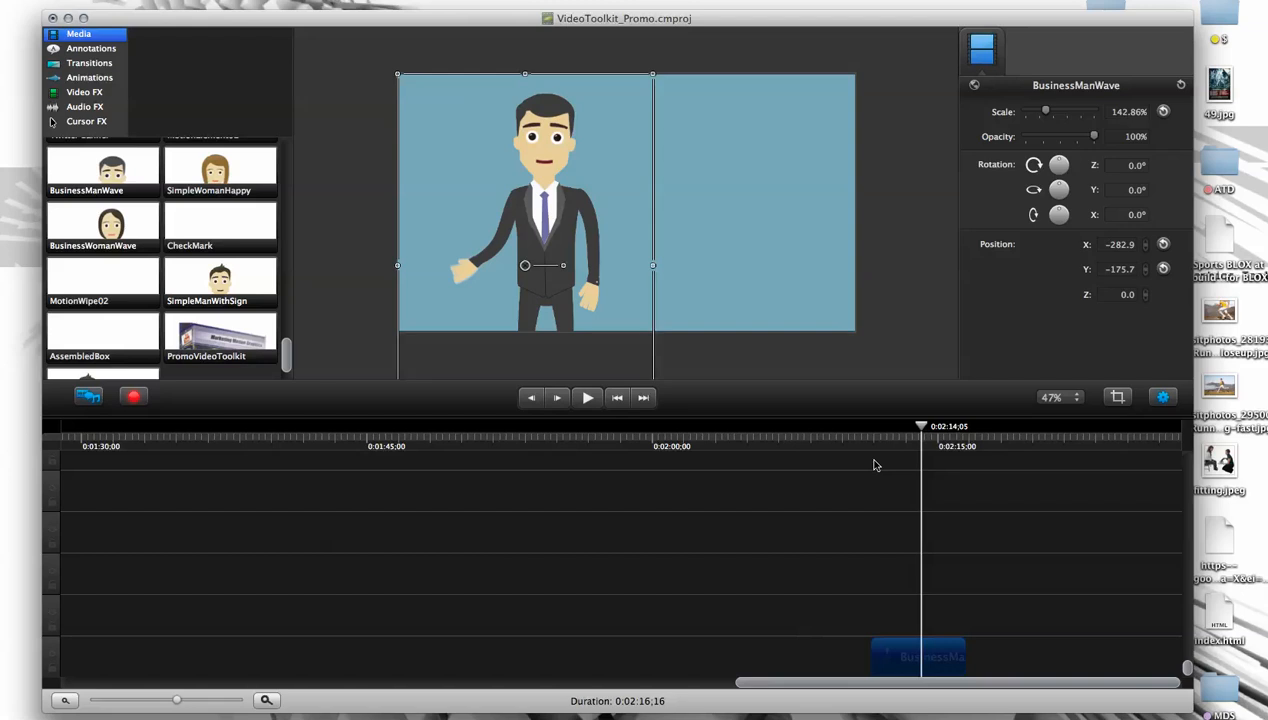
drag(925, 432, 951, 437)
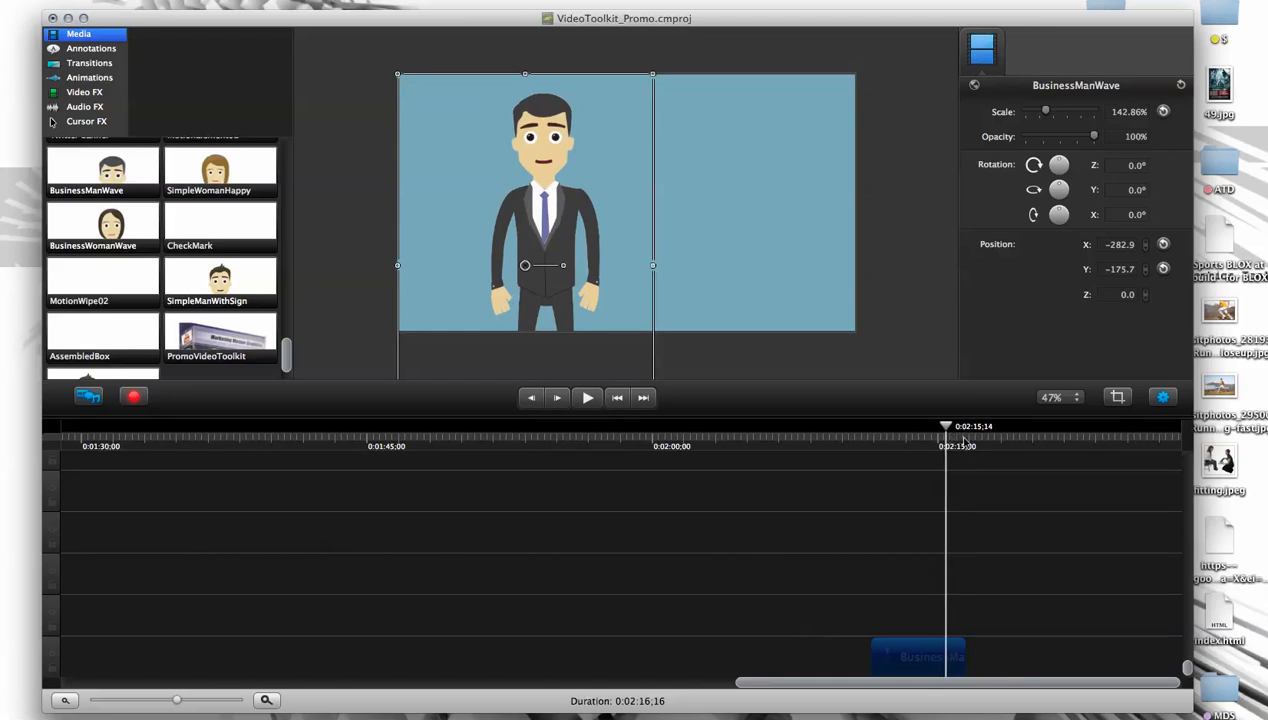
- Split the BusinessManWave clip at 0:02:15;14, where the man stands still after waving
drag(180, 704, 205, 699)
drag(1102, 688, 1112, 688)
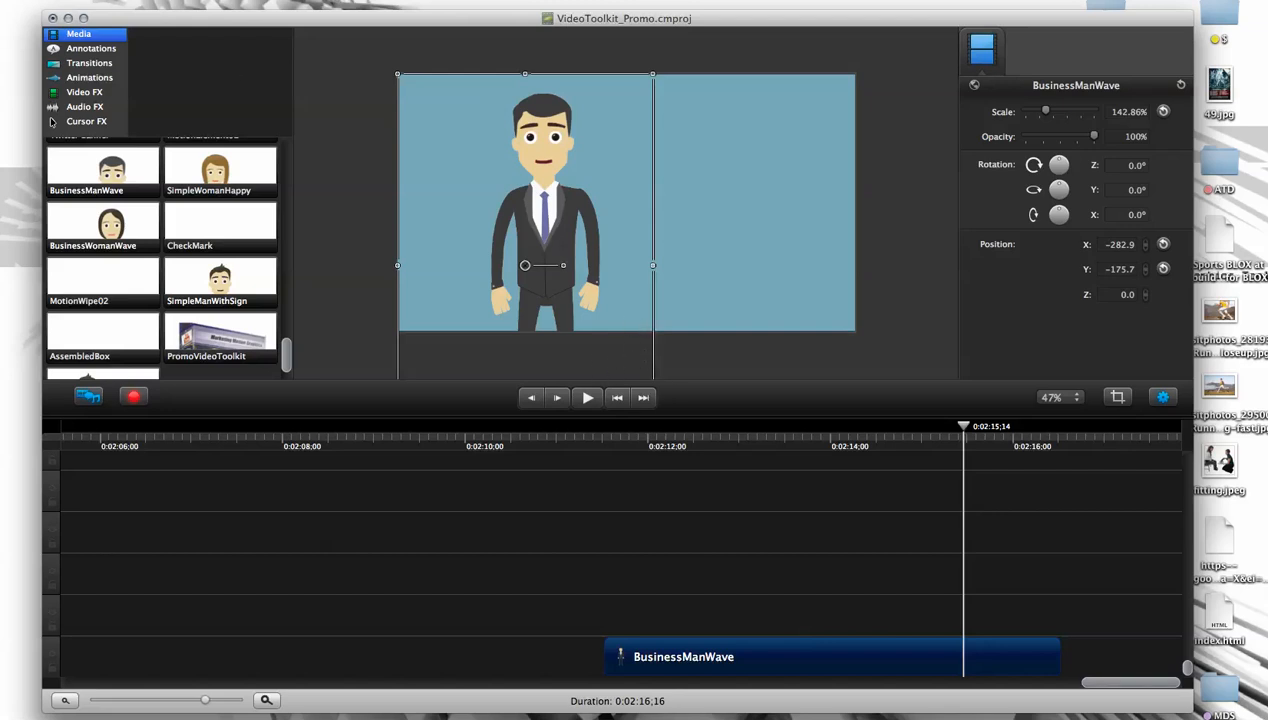
click(112, 0)
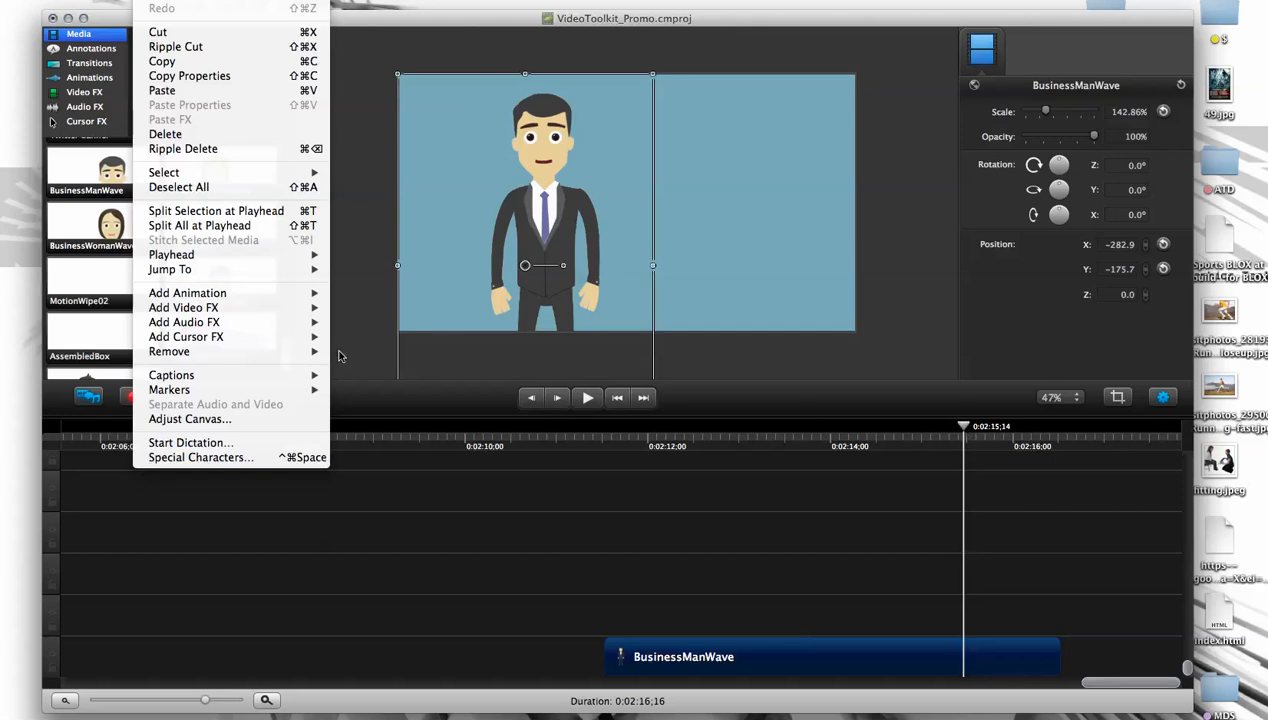
click(258, 211)
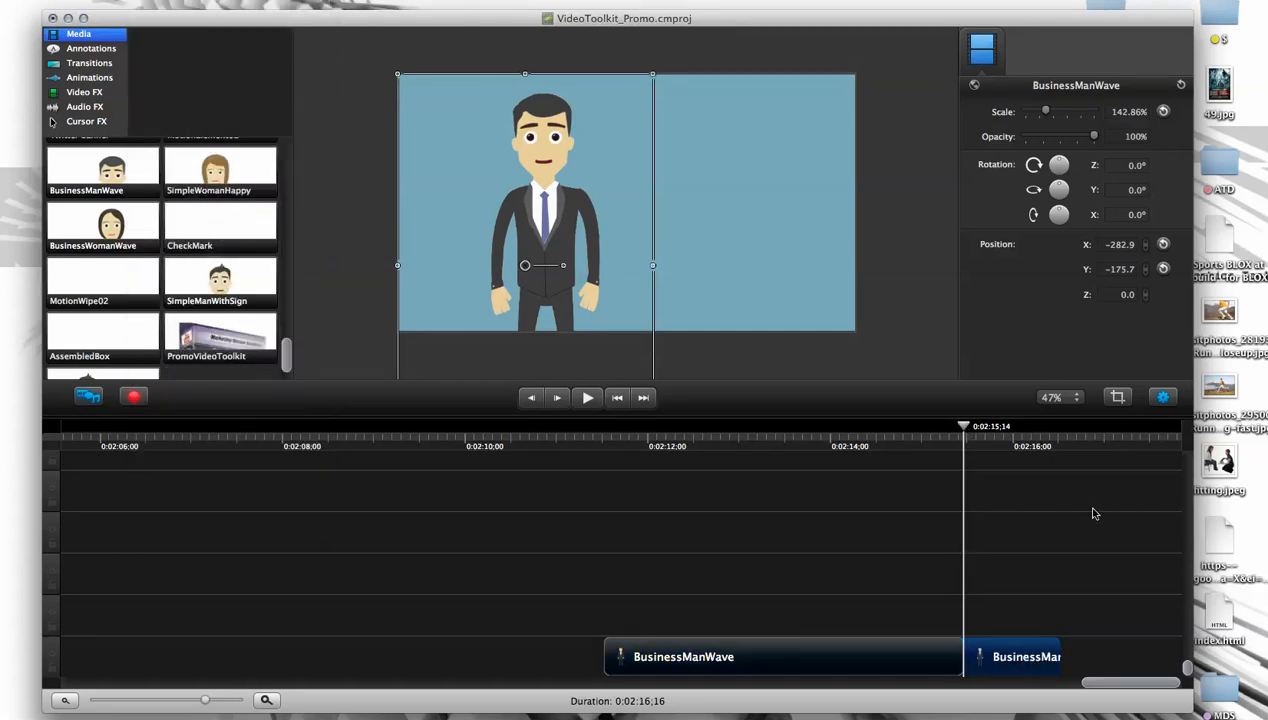
- Move the short end segment of BusinessManWave to an upper track around 0:02:10 and scrub through it
drag(965, 428, 1017, 450)
click(1022, 661)
drag(1022, 661, 535, 498)
click(444, 432)
drag(444, 438, 506, 441)
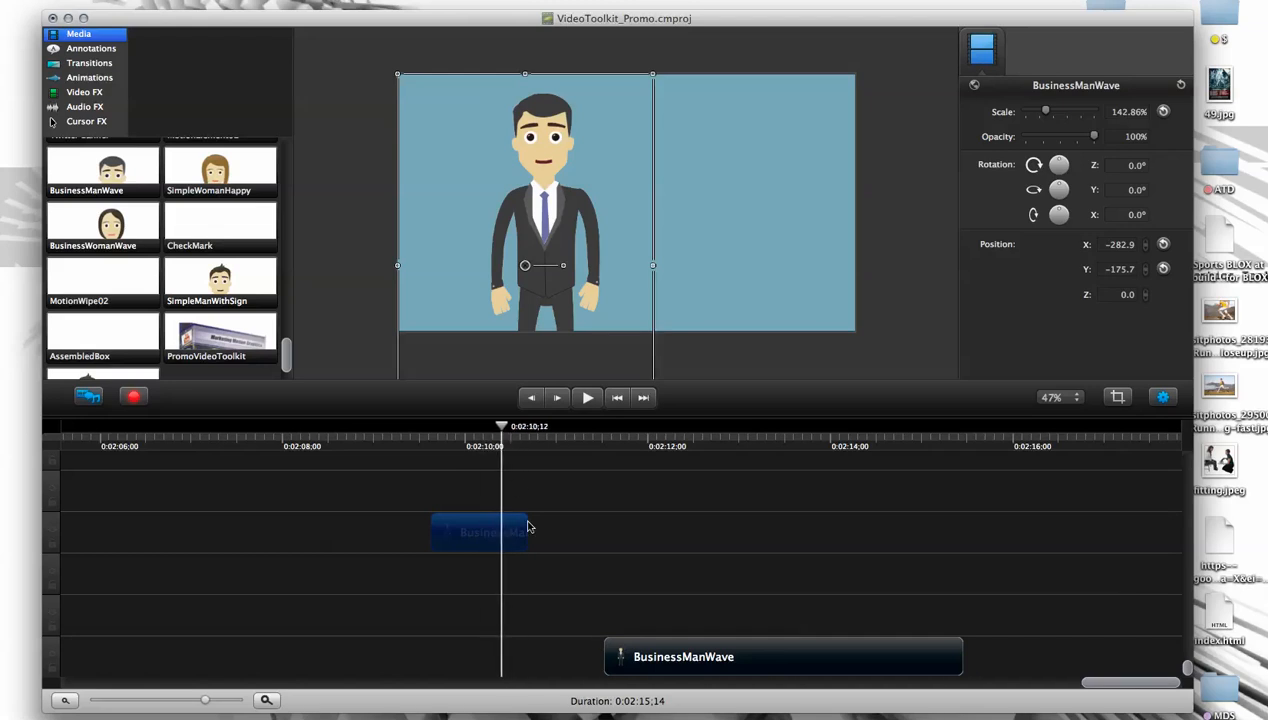
- Try extending the short segment's end, and extend its start earlier by about 1.3 seconds to check its frames
drag(583, 526, 535, 540)
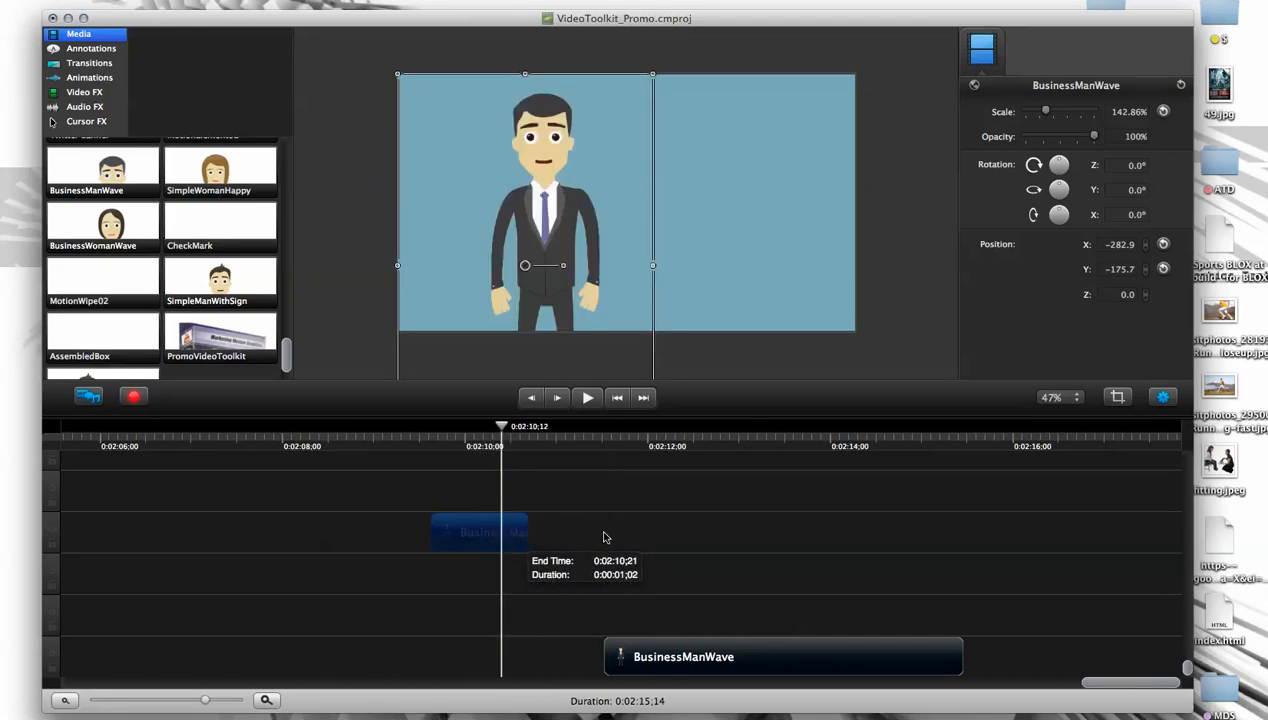
click(427, 527)
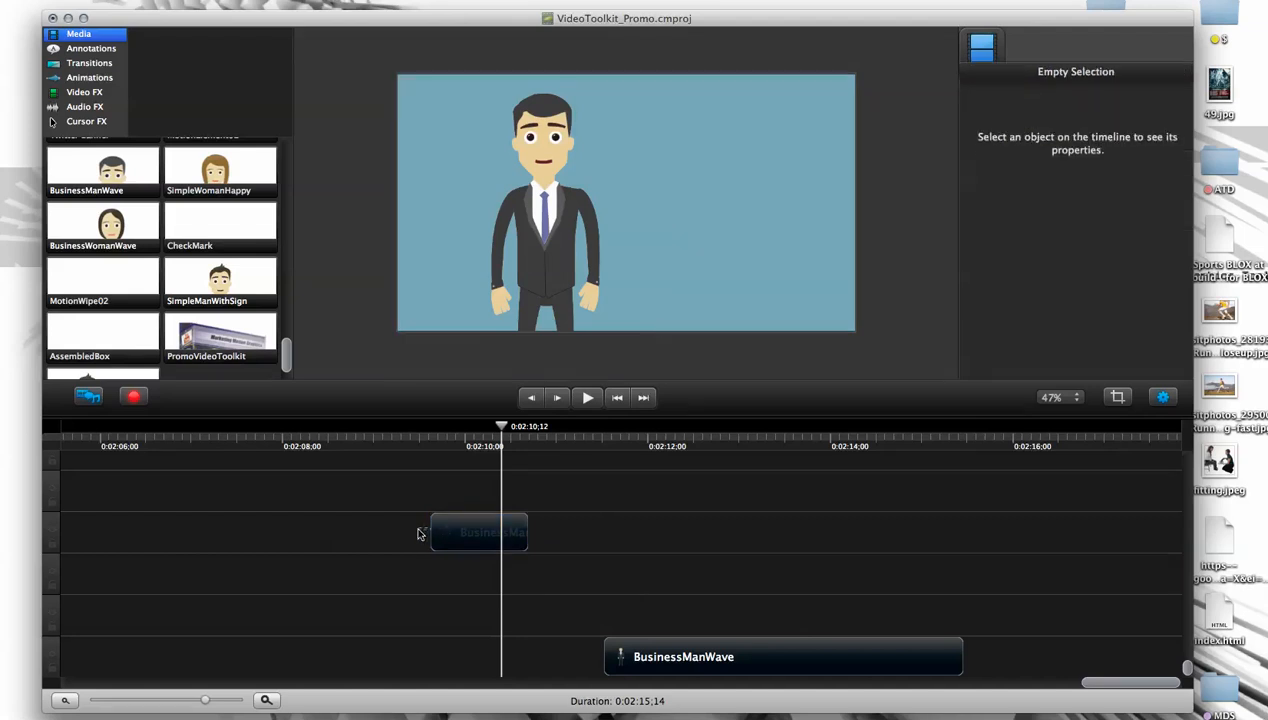
drag(431, 527, 308, 531)
mouse_move(424, 432)
mouse_down()
mouse_move(342, 445)
mouse_move(419, 446)
mouse_up()
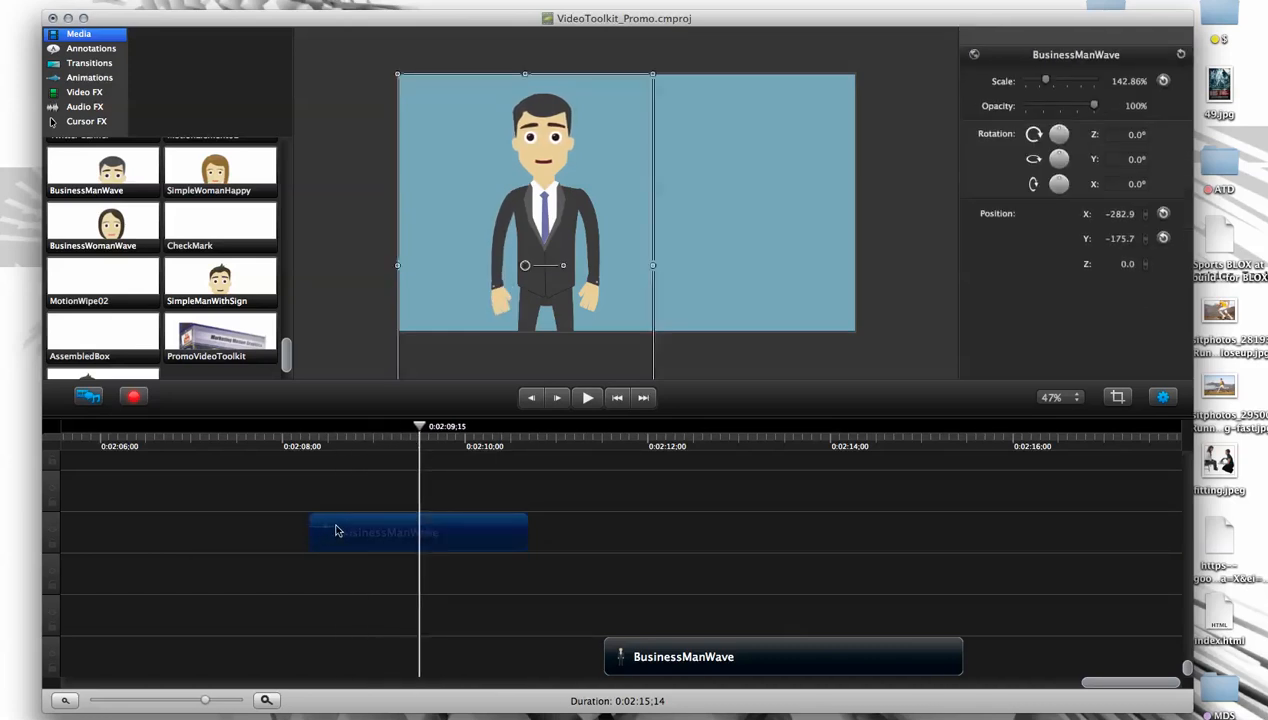
- Trim the segment's start to a duration of about 1;06 and move it back directly behind the longer BusinessManWave clip
drag(308, 527, 436, 507)
drag(419, 442, 1028, 651)
drag(1093, 682, 1118, 682)
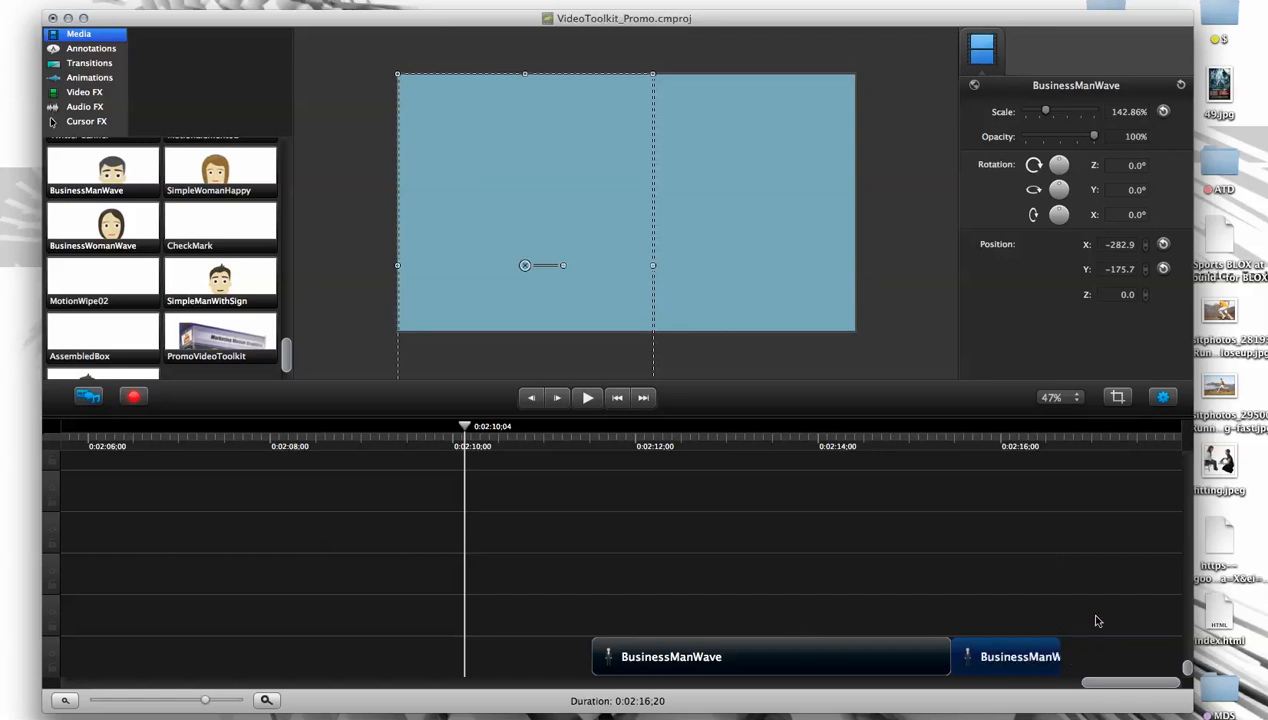
- Paste three copies of the short BusinessManWave segment, line them up end to end behind it, and scrub across the joins
click(1088, 651)
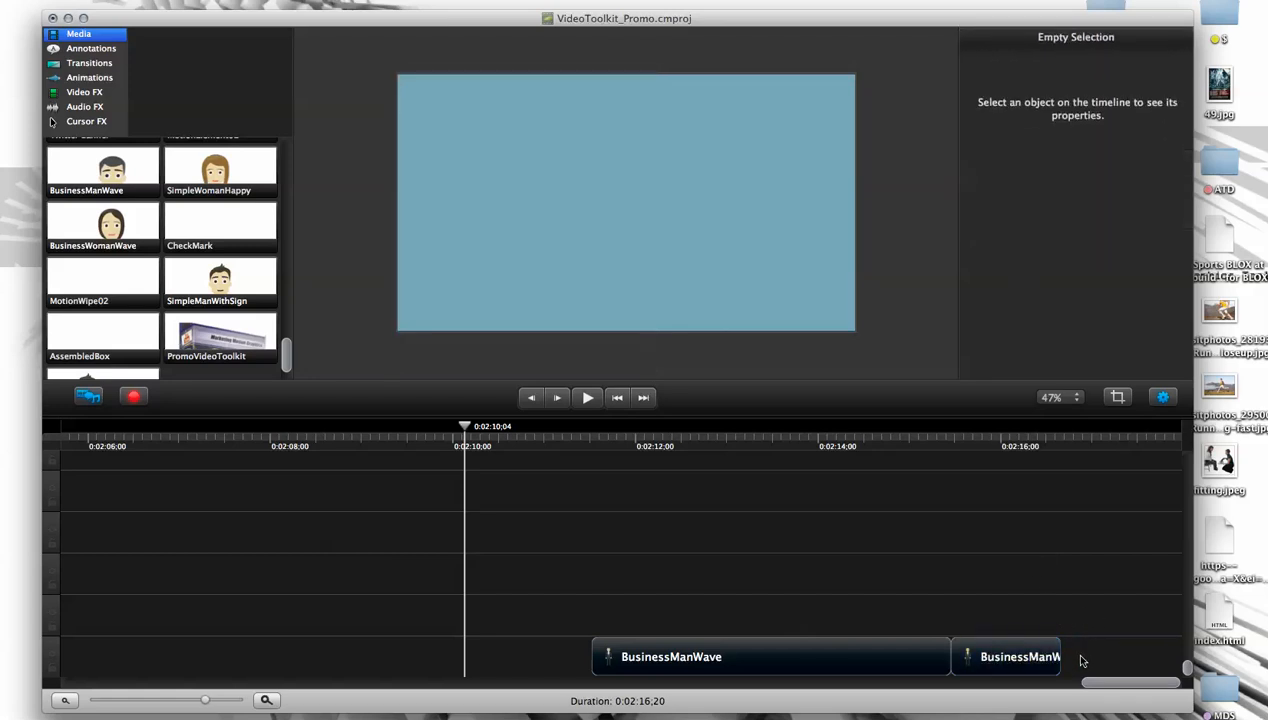
key(super+v)
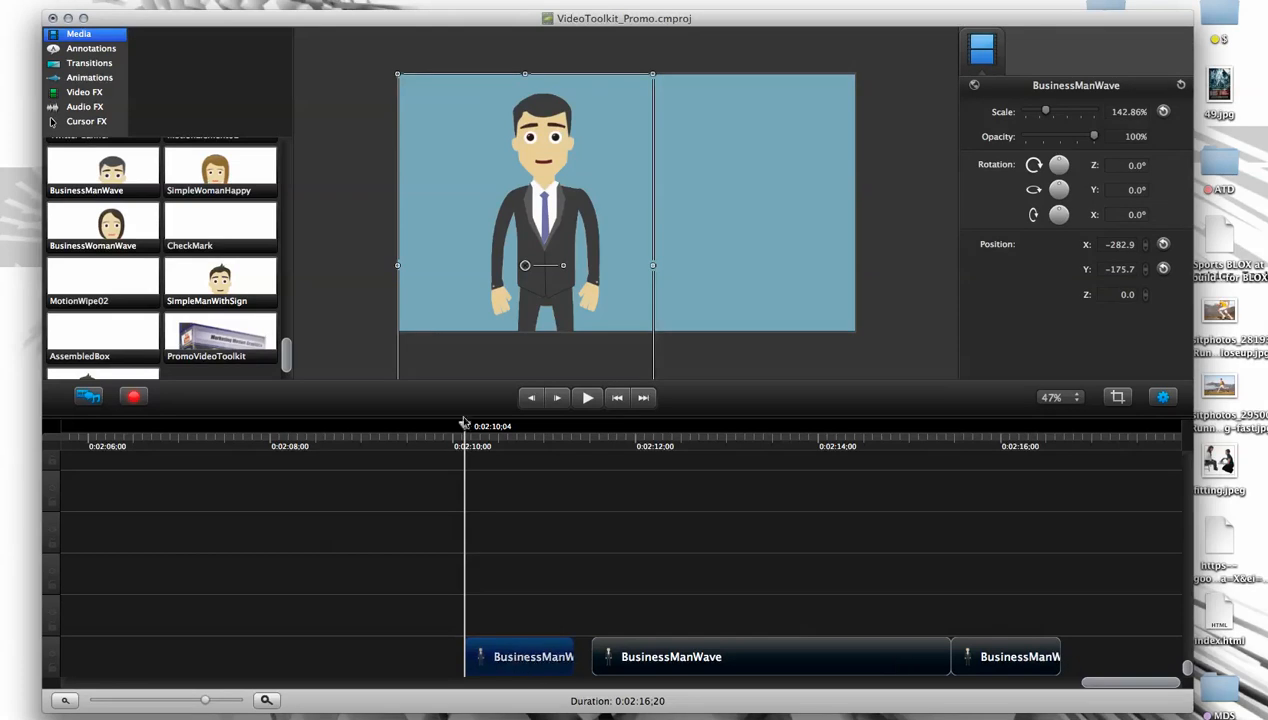
drag(524, 667, 1098, 655)
click(1058, 441)
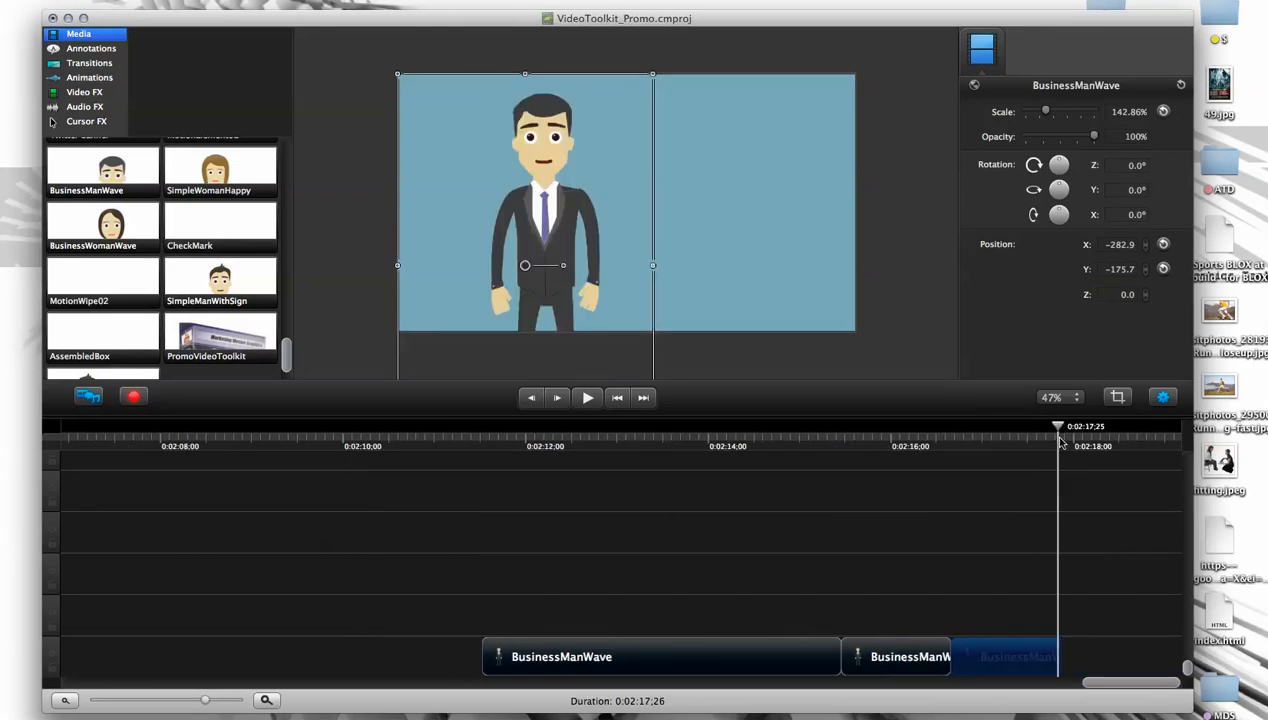
key(super+v)
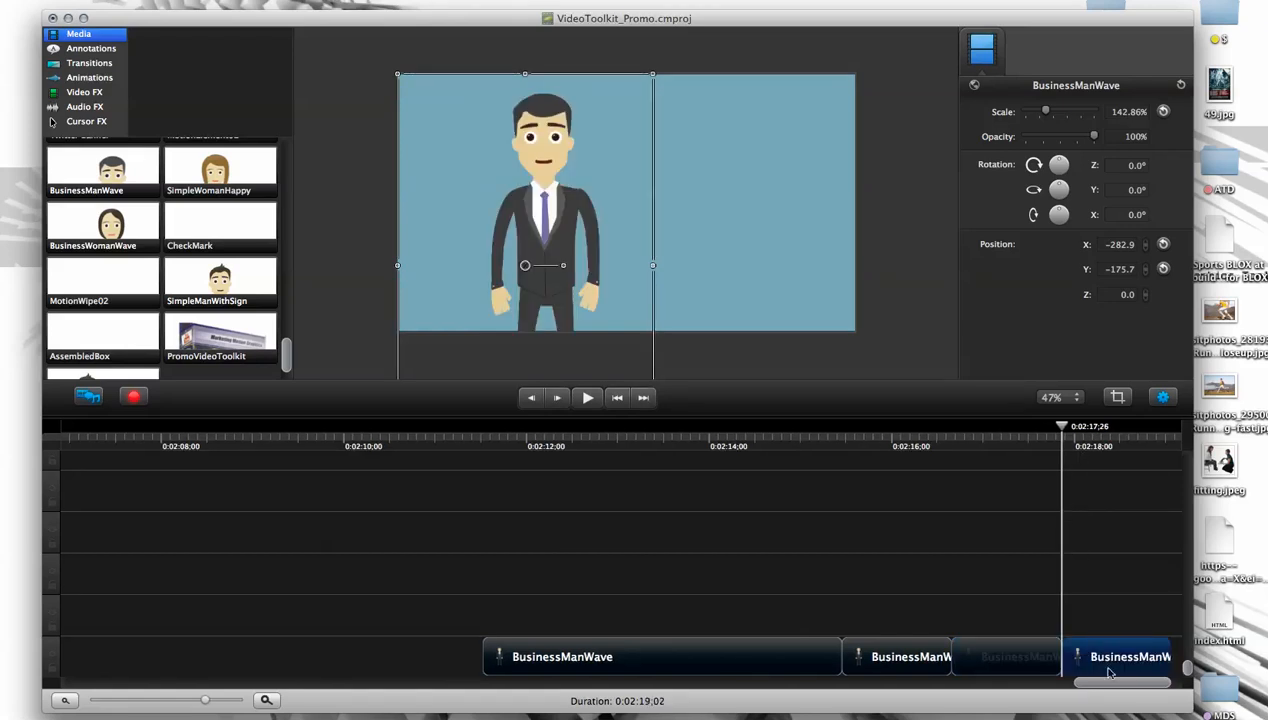
drag(1093, 681, 1164, 683)
click(1057, 441)
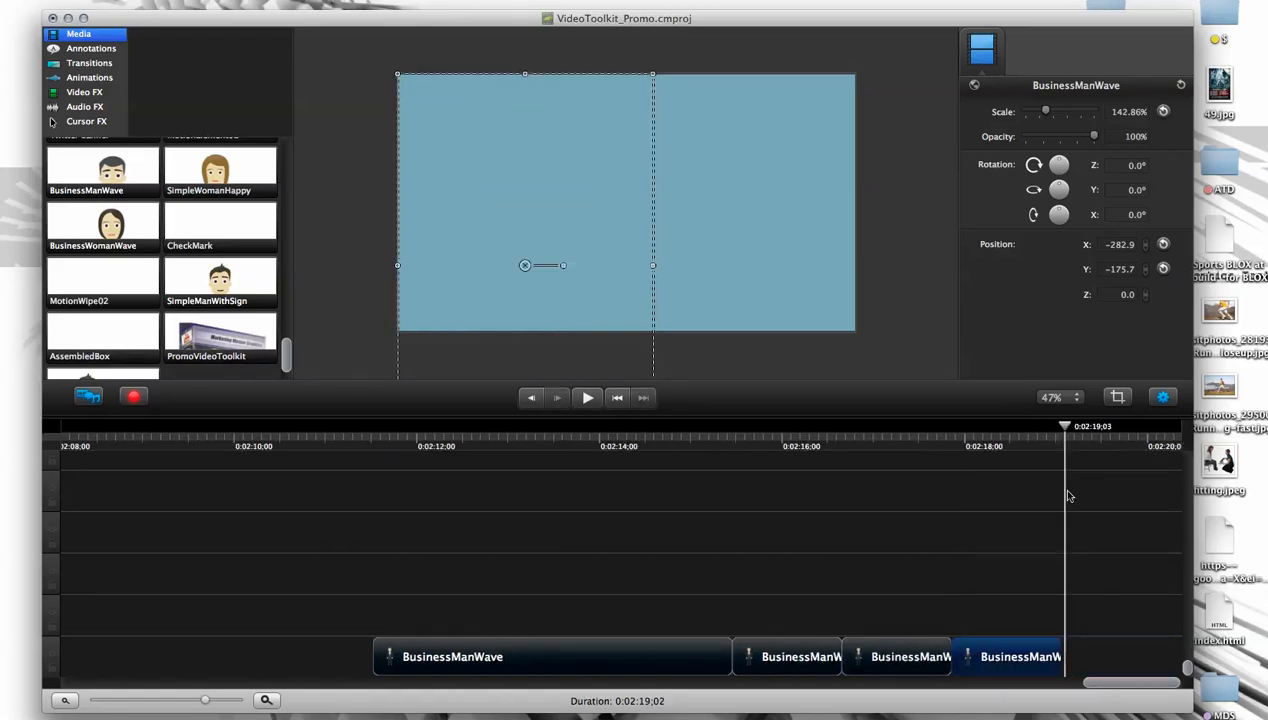
key(super+v)
drag(1096, 681, 1150, 690)
mouse_move(625, 442)
mouse_down()
mouse_move(672, 443)
mouse_move(618, 440)
mouse_up()
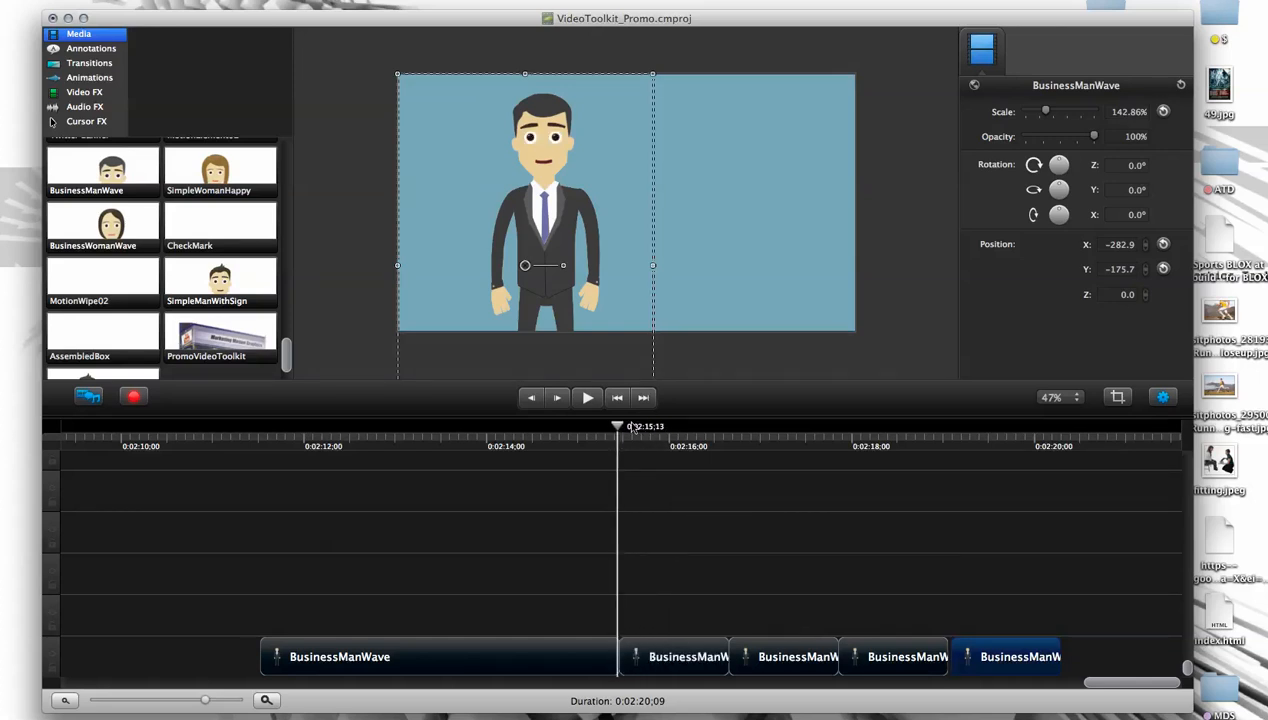
drag(617, 430, 726, 449)
- Delete the three pasted copies, keeping the long BusinessManWave clip and the first short segment
click(770, 648)
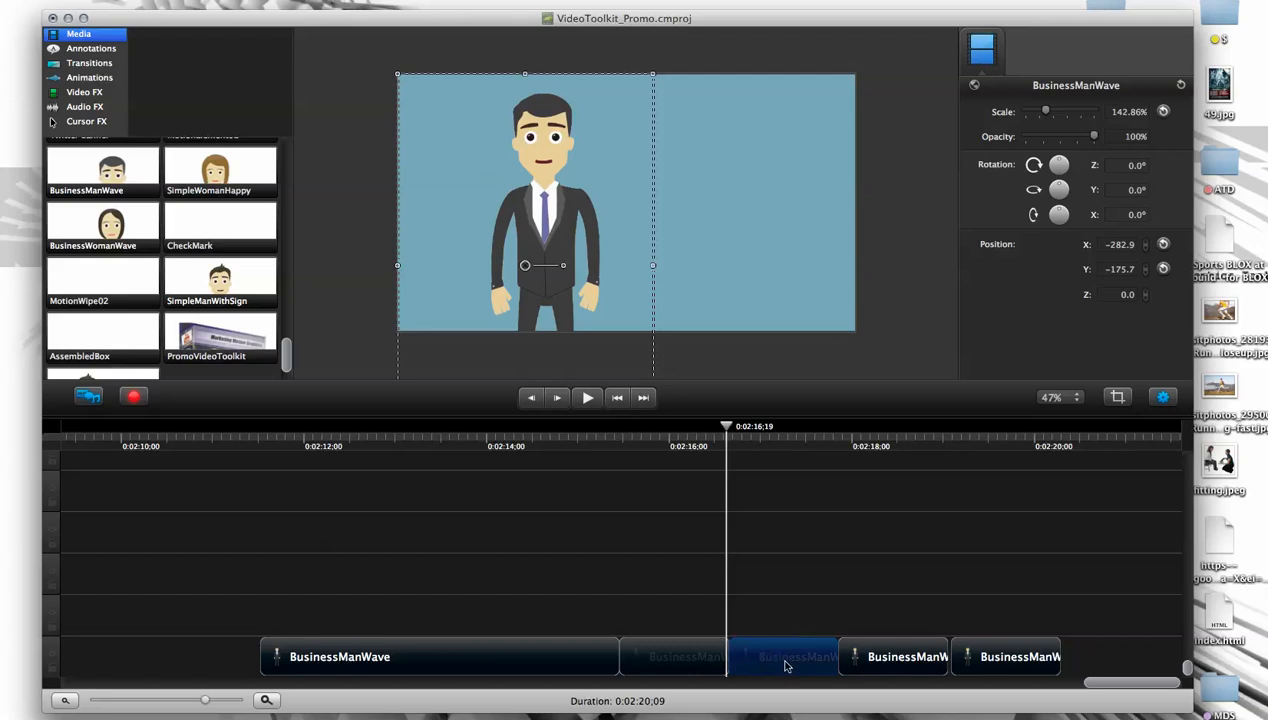
key(Delete)
click(885, 660)
key(Delete)
click(985, 660)
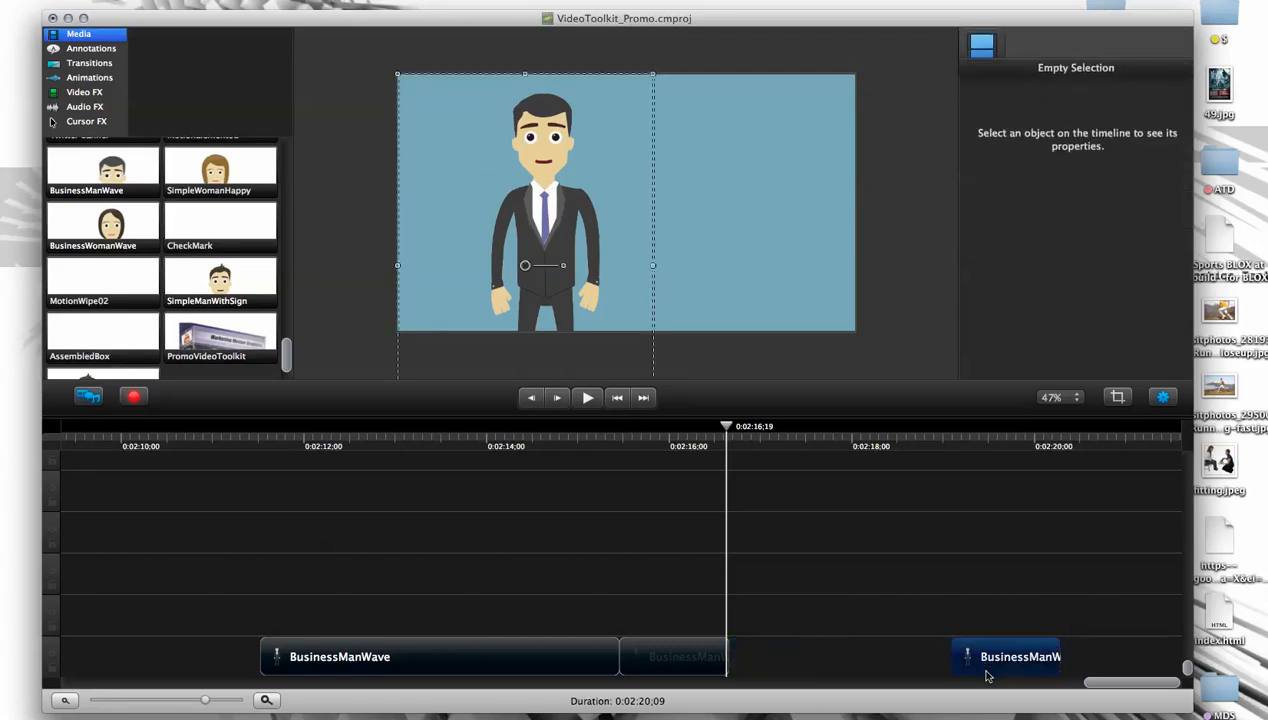
key(Delete)
- Apply the Clip Speed effect to the short BusinessManWave segment and set its speed to 50%
click(671, 660)
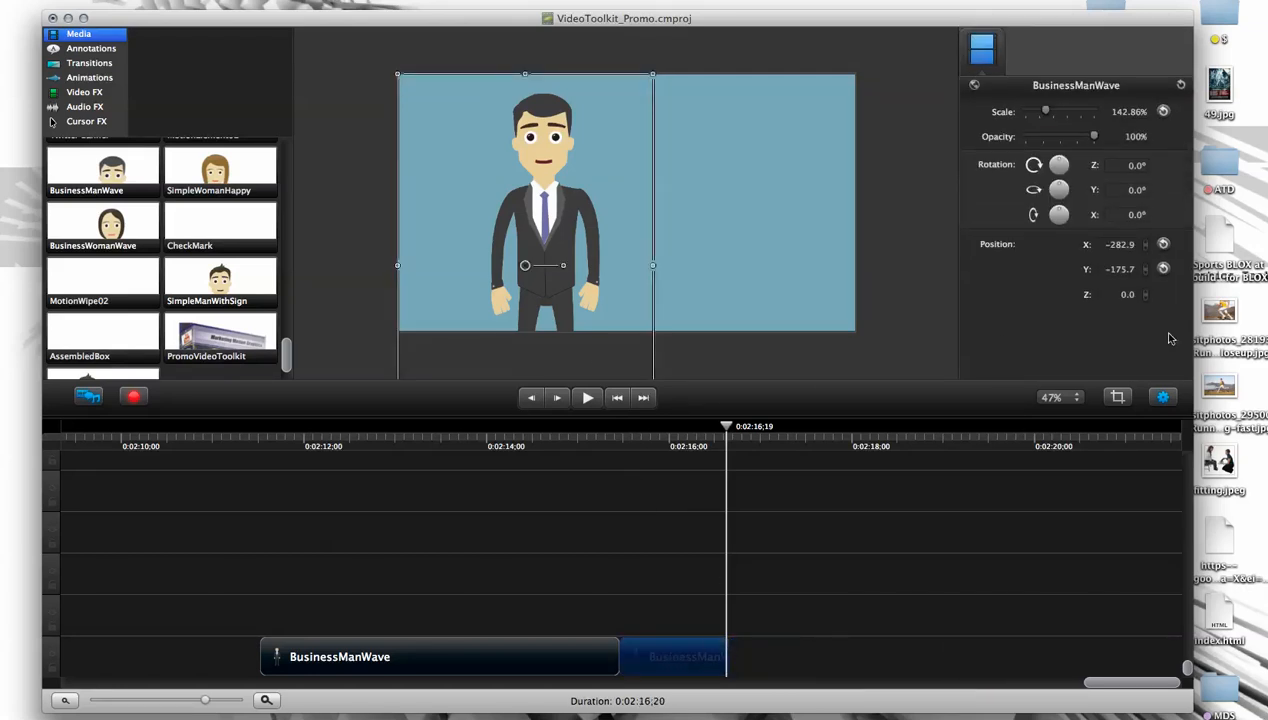
click(85, 92)
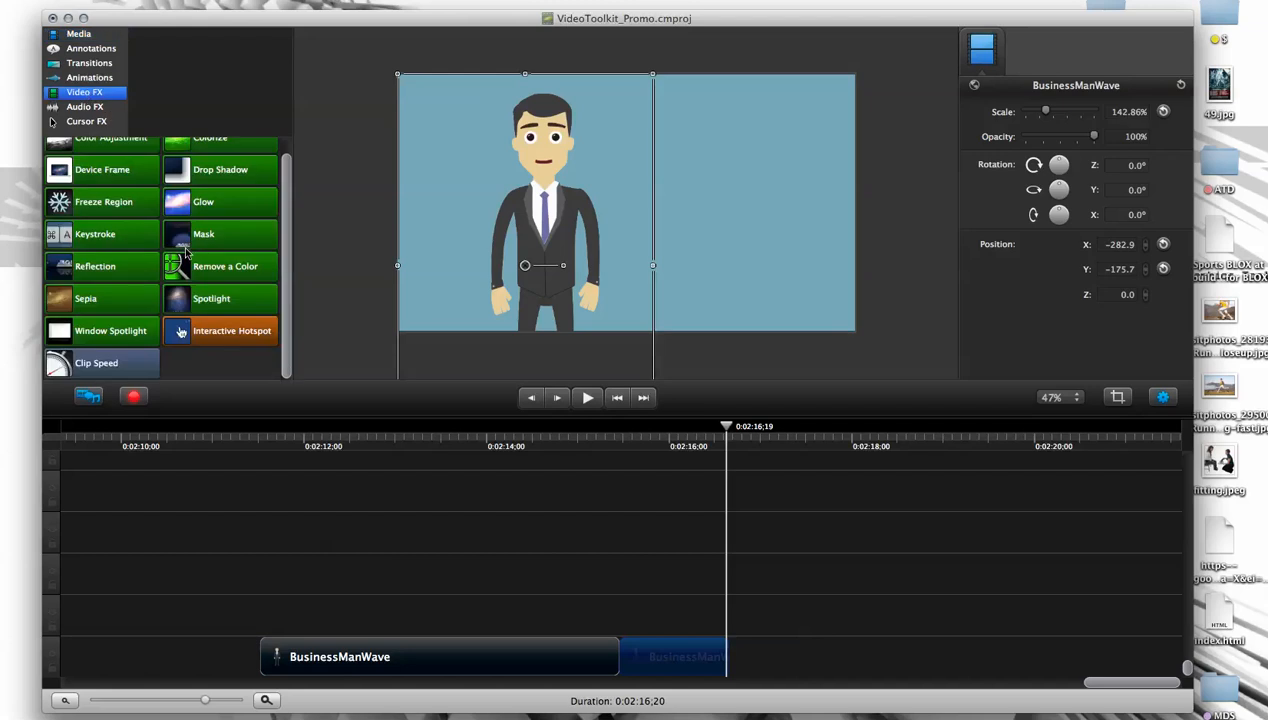
drag(127, 369, 671, 660)
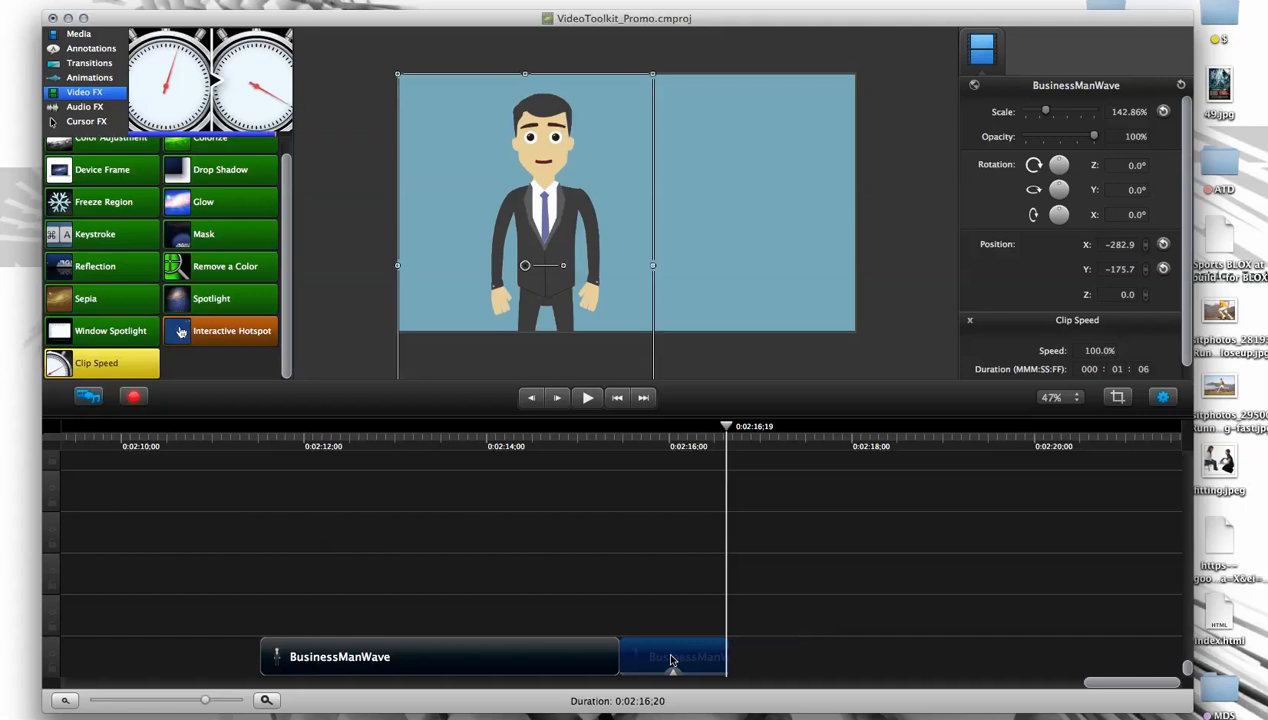
click(1097, 351)
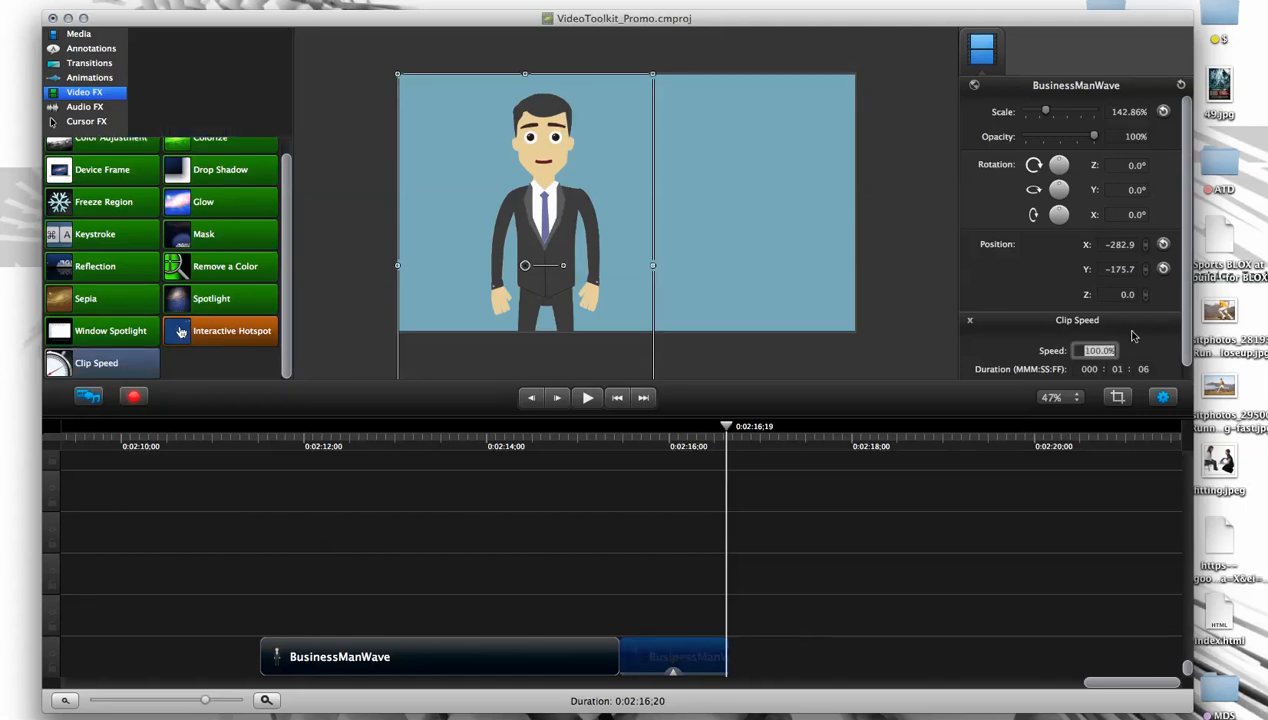
text(50)
key(Return)
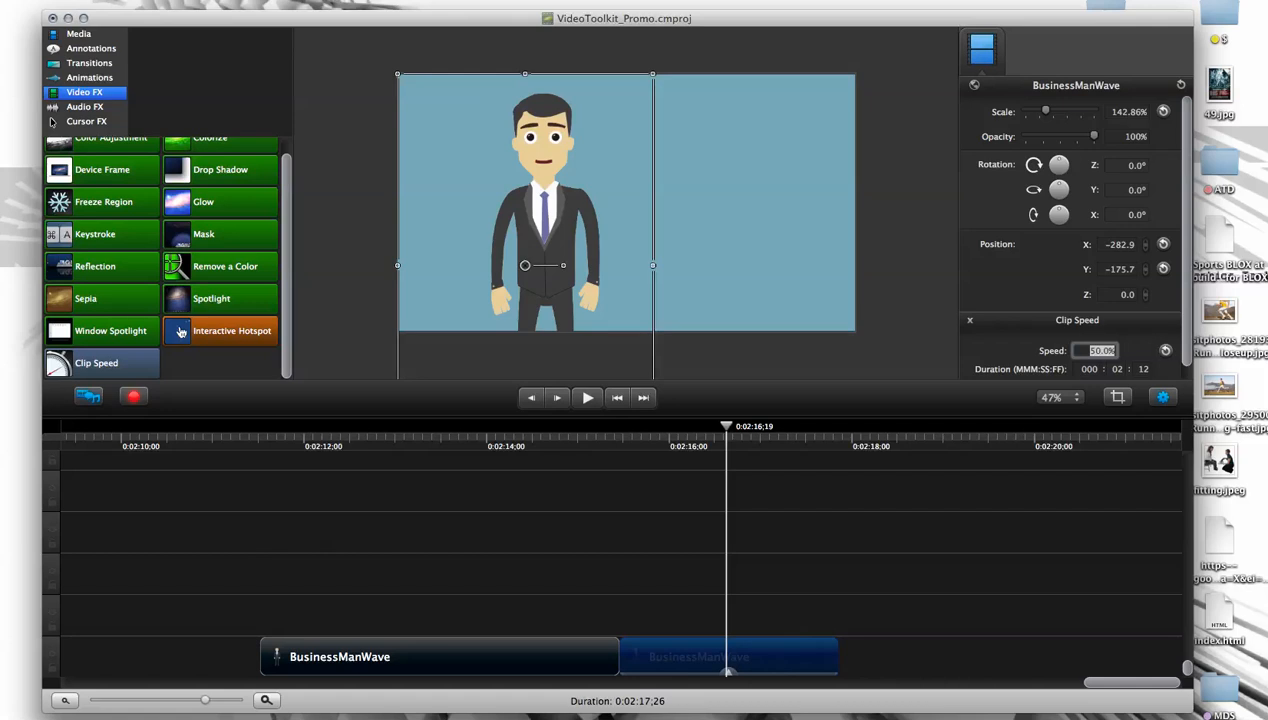
- Set the short segment's clip speed to 20% so it lasts 6 seconds
drag(1087, 350, 1131, 337)
text(20)
key(Return)
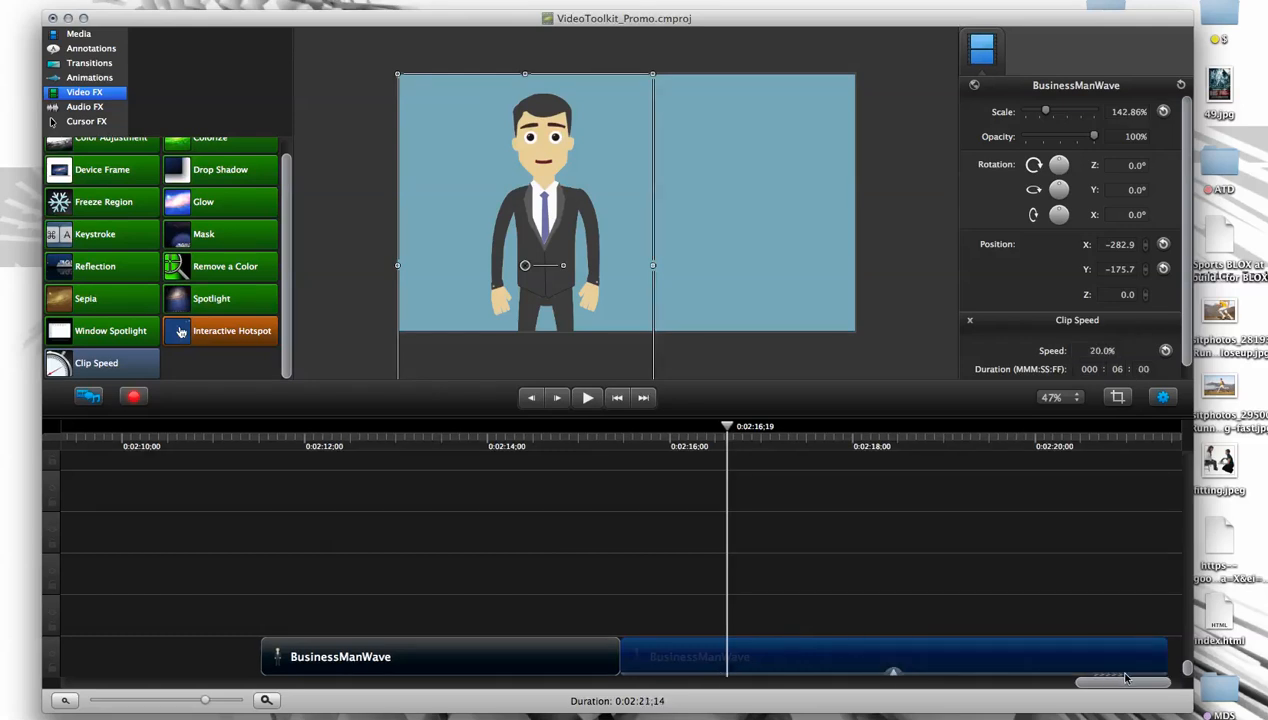
- Scrub through the slowed BusinessManWave segment and across its join with the first clip to check the motion
drag(727, 426, 1124, 459)
drag(895, 455, 837, 430)
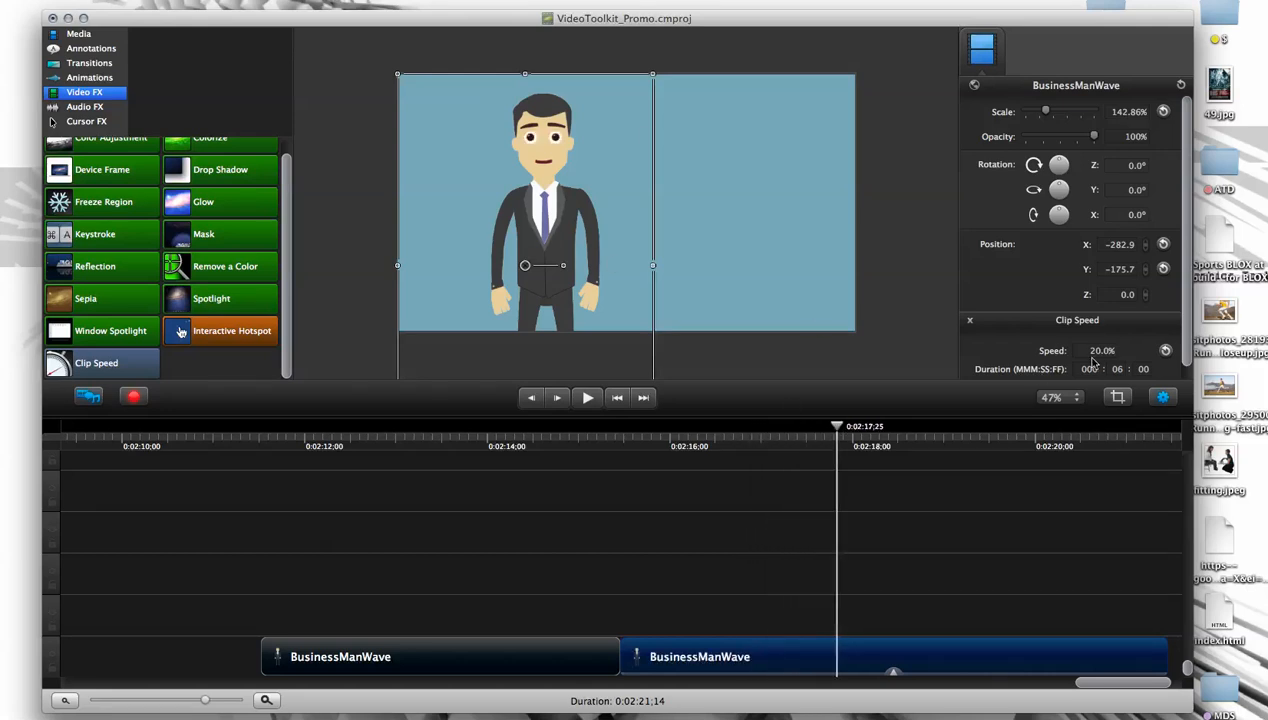
drag(1090, 355, 1112, 354)
drag(537, 452, 640, 434)
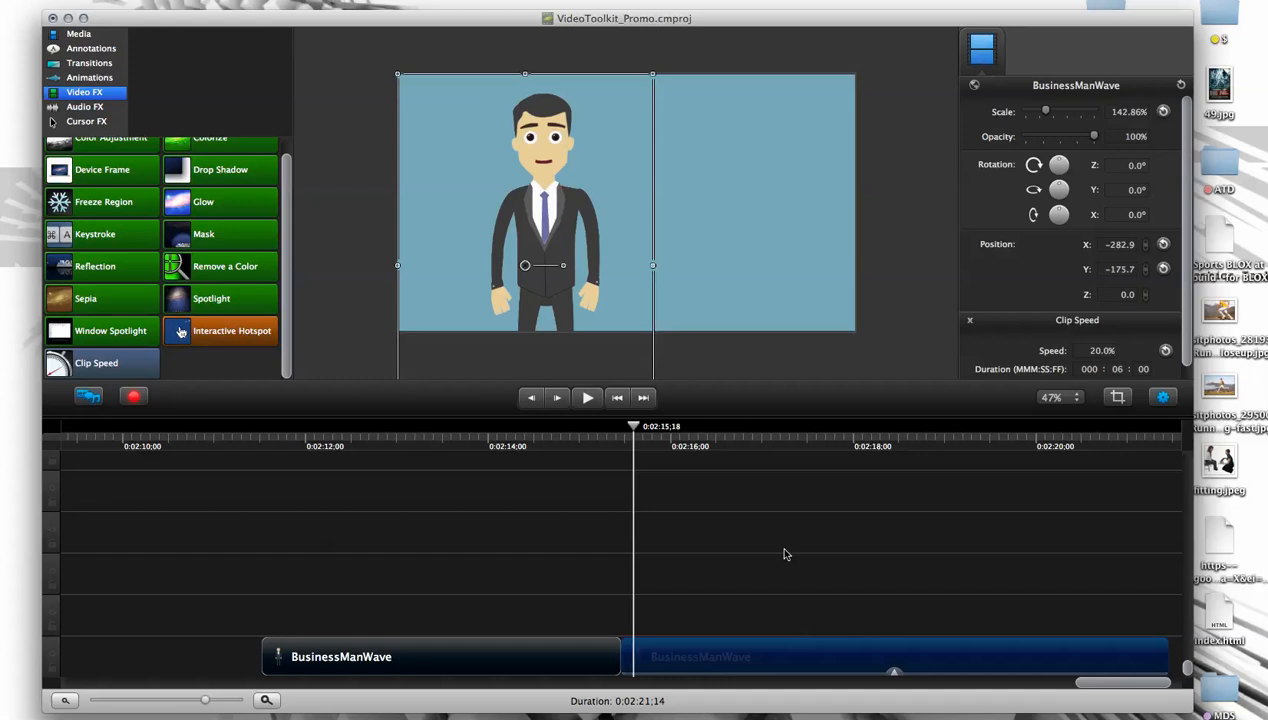
drag(634, 426, 871, 500)
- Try the slowed segment's character at X -357.1, Y -84.5, and scrub across the join to compare its placement with the first clip
drag(560, 226, 534, 195)
drag(818, 430, 603, 462)
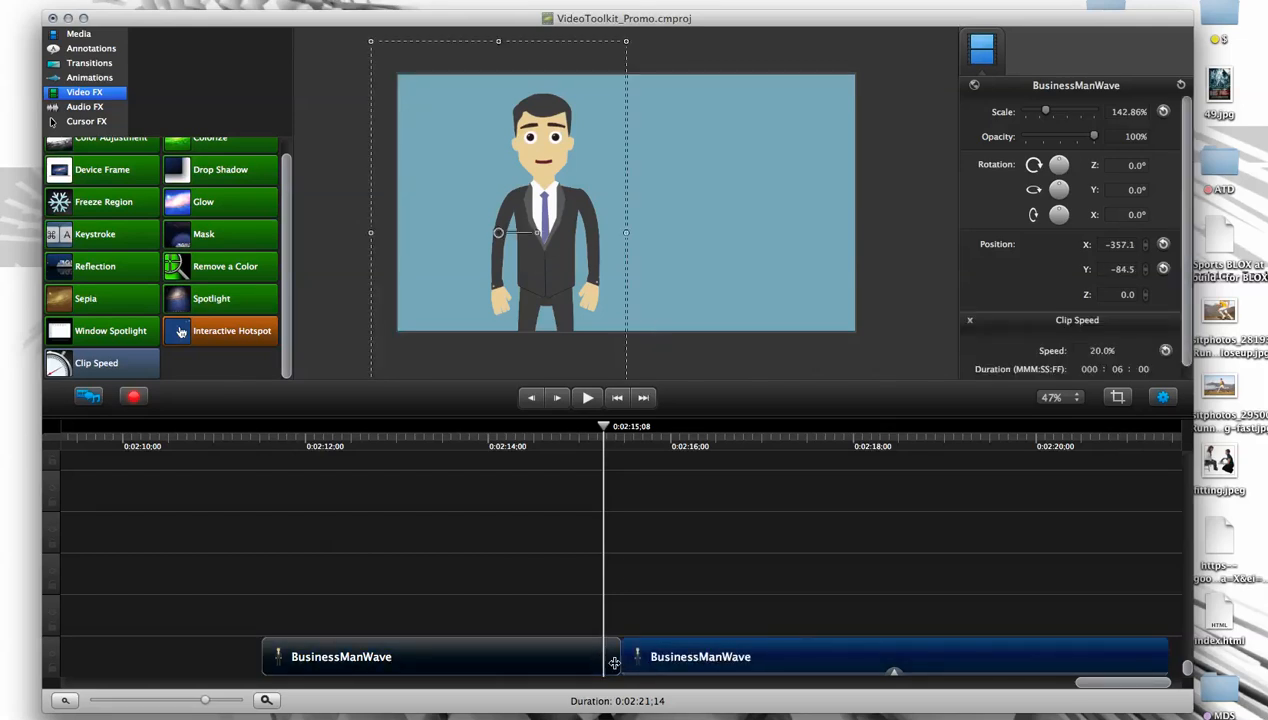
click(604, 661)
click(657, 664)
click(691, 653)
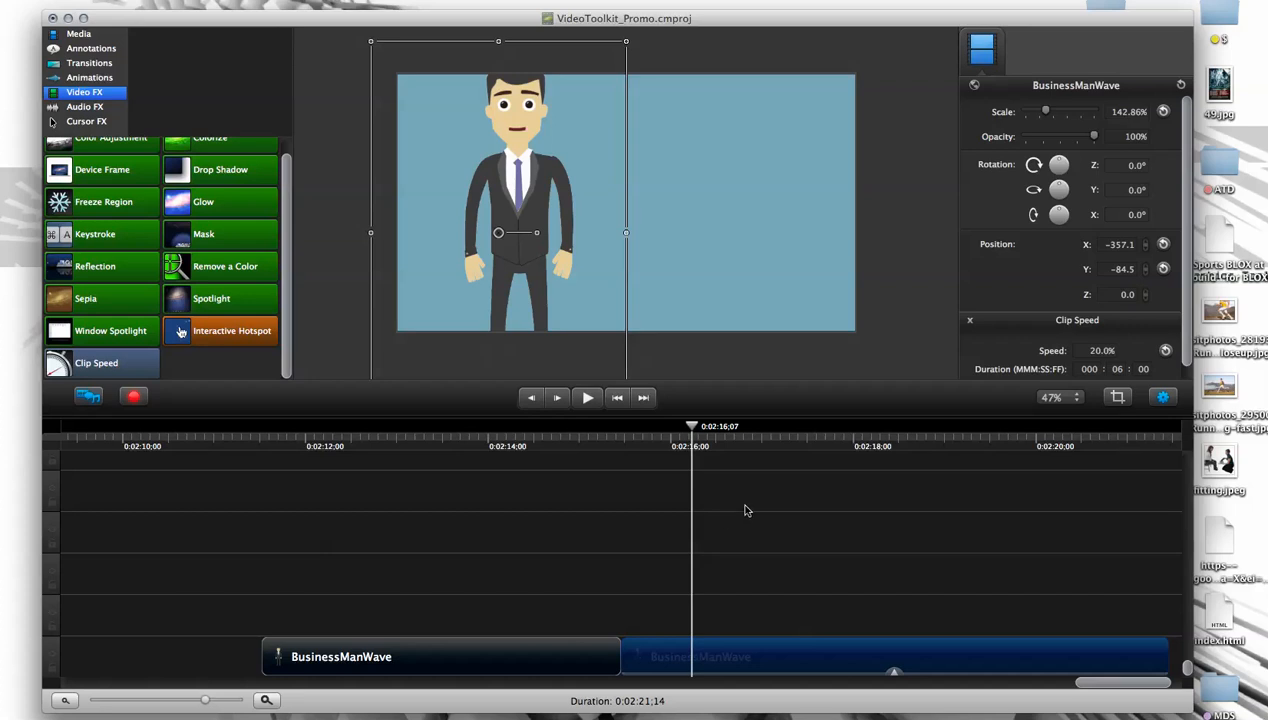
drag(690, 429, 838, 440)
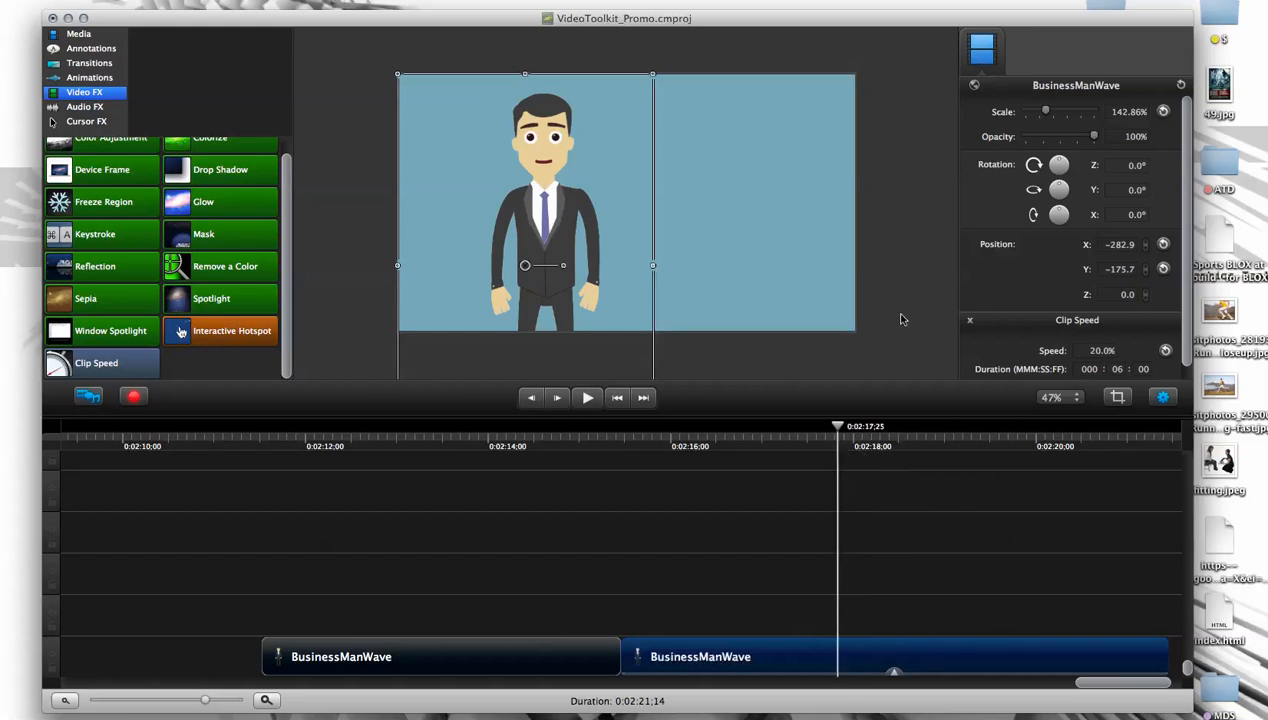
- Place the PromoVideoToolkit box beside the character at 0:02:11;16, at X 219.0, Y 25.1, and delete it again
click(900, 319)
drag(456, 442, 265, 449)
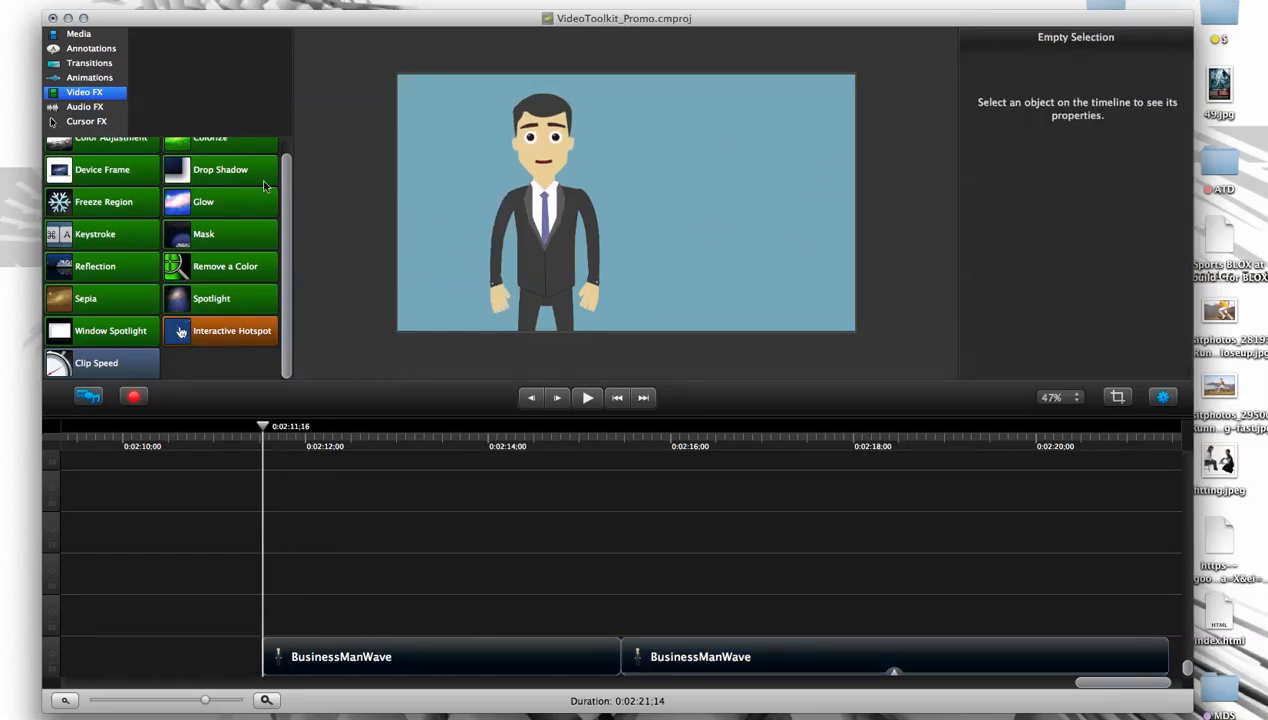
scroll(285, 175, up, 2)
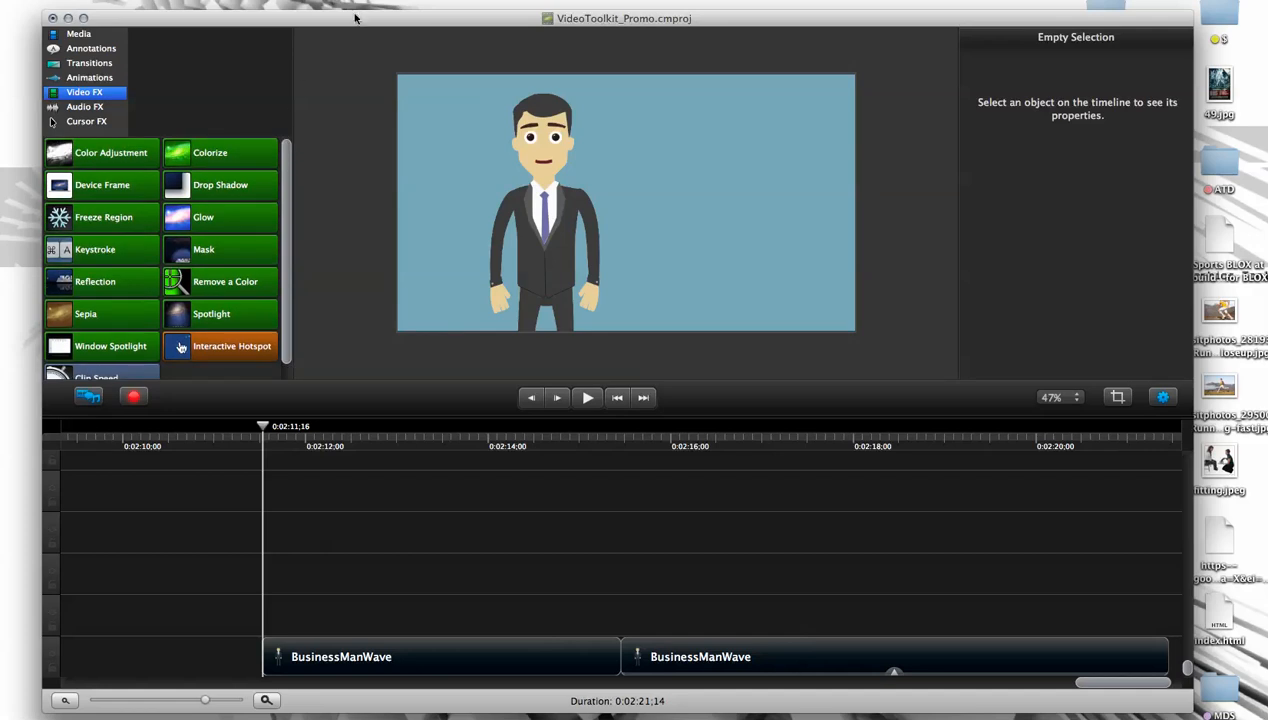
click(95, 49)
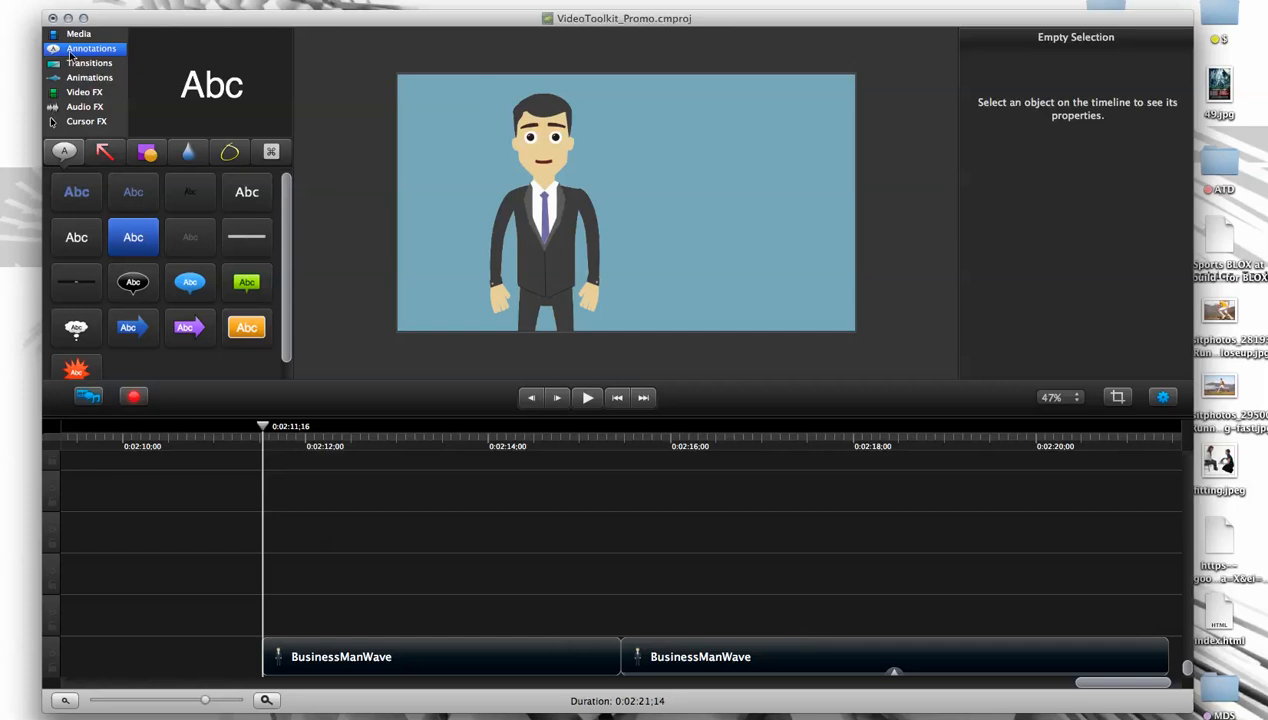
click(82, 36)
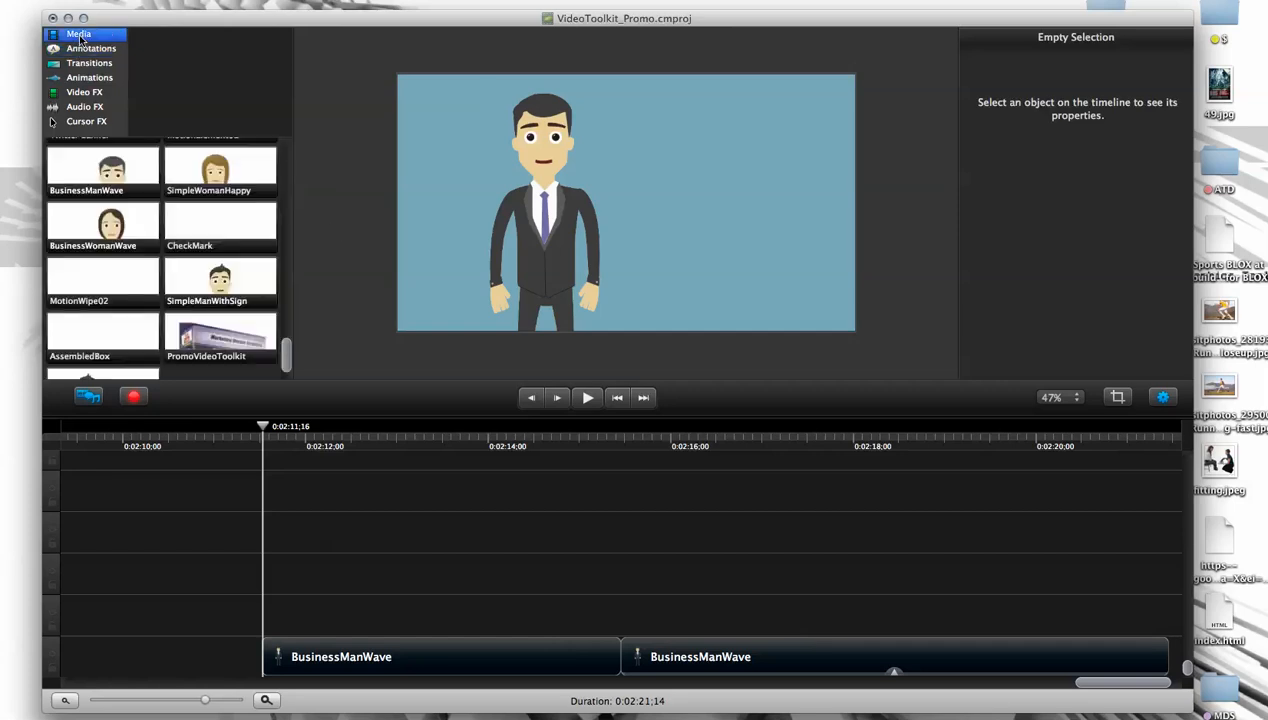
click(233, 342)
drag(208, 340, 704, 193)
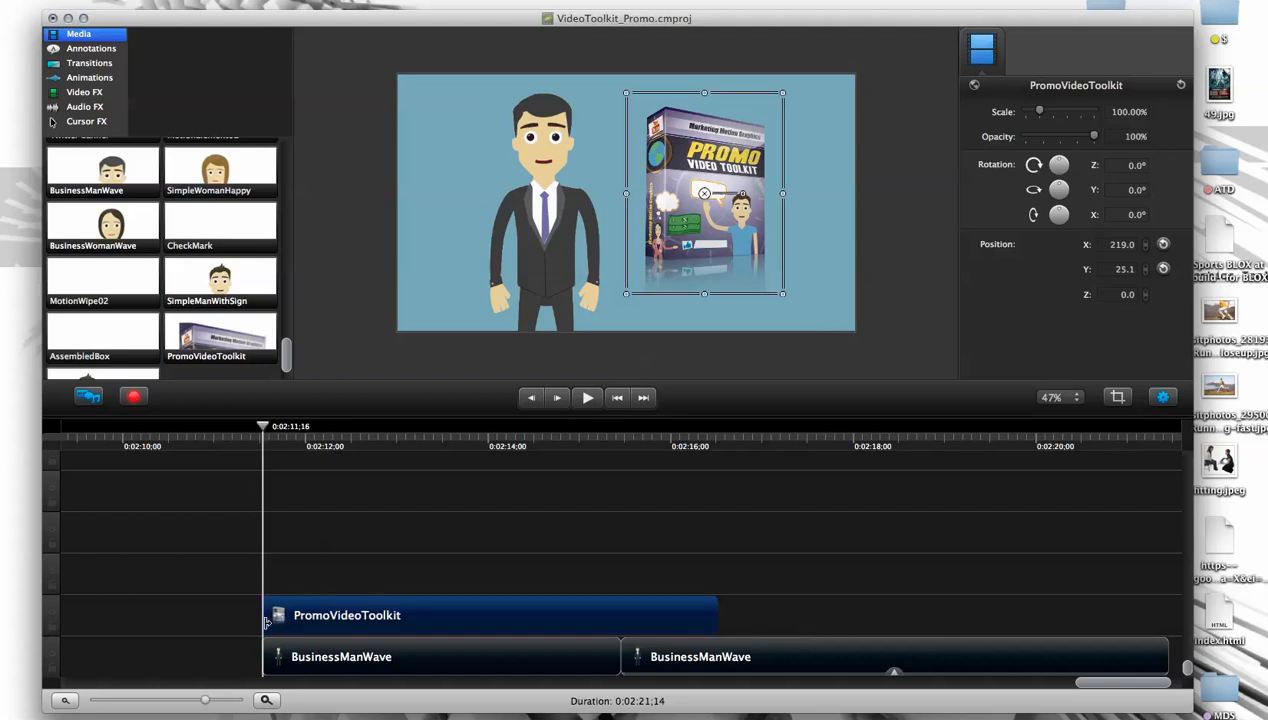
key(Delete)
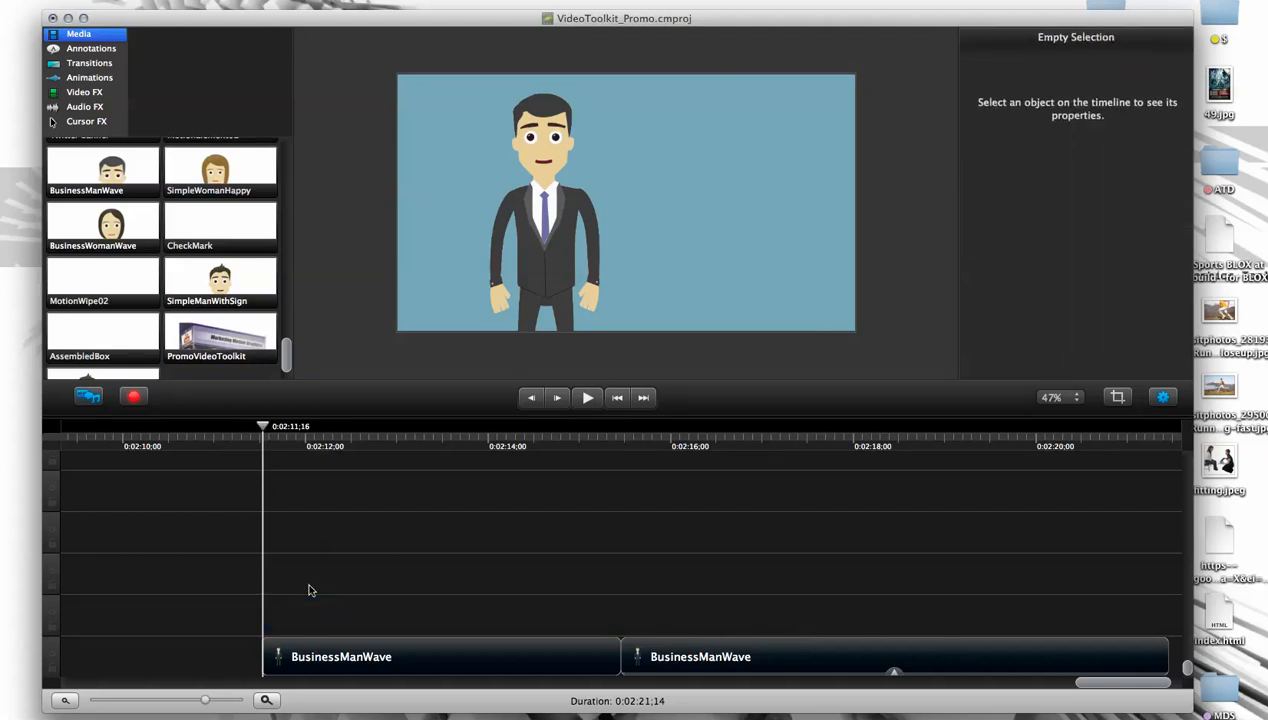
- Add the PromoVideoToolkit box at X 195.8, Y -78.5 and align its clip with the start of the first BusinessManWave clip
drag(264, 432, 630, 410)
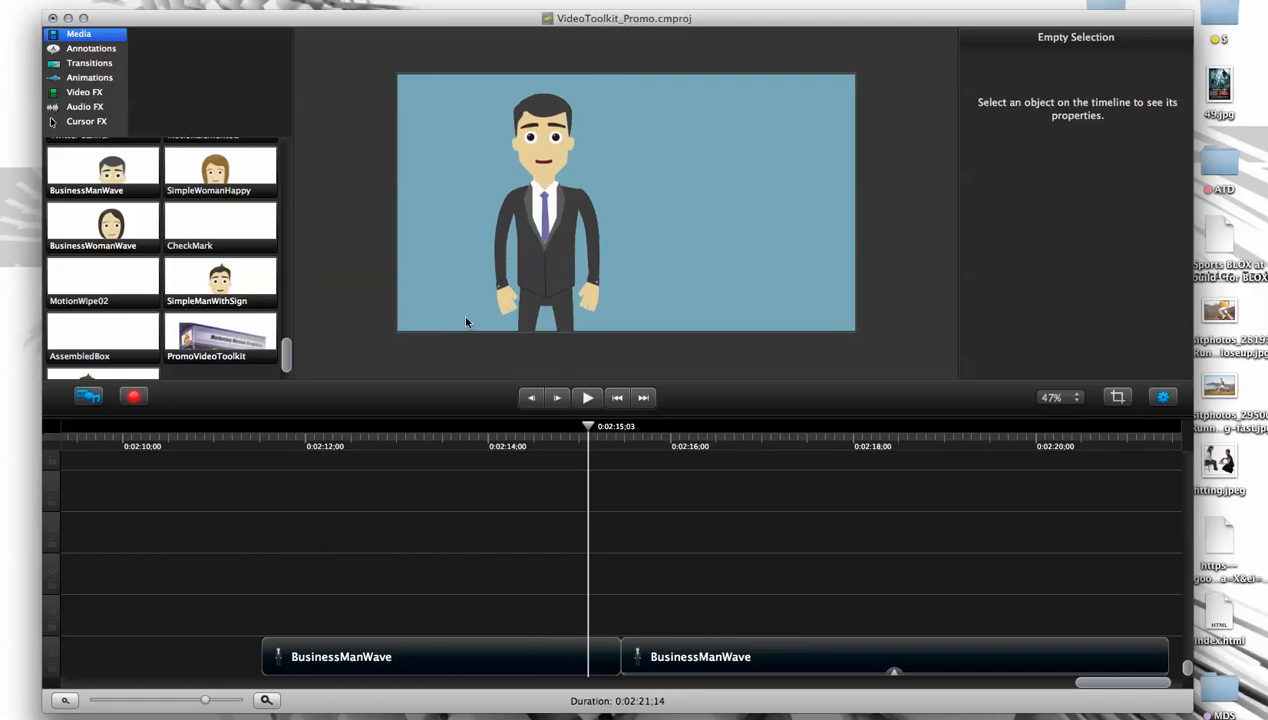
drag(578, 432, 548, 432)
drag(205, 334, 702, 232)
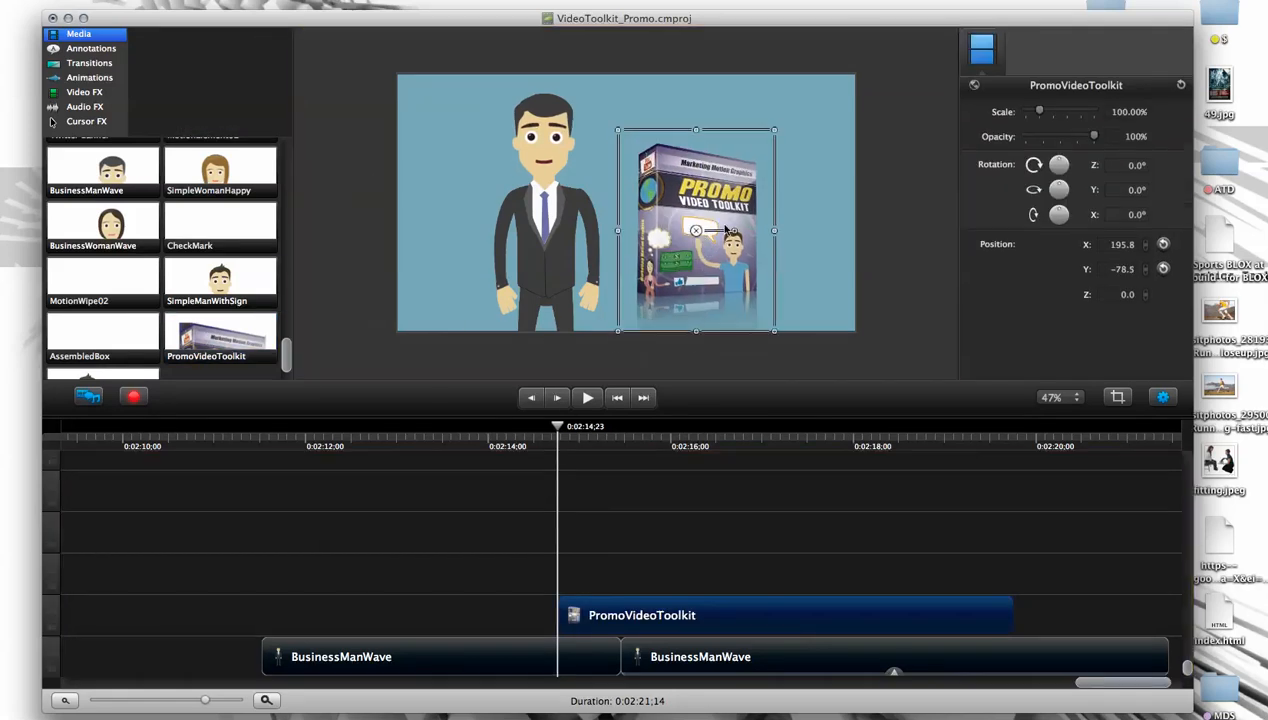
drag(623, 624, 338, 716)
drag(333, 556, 334, 615)
drag(557, 426, 290, 438)
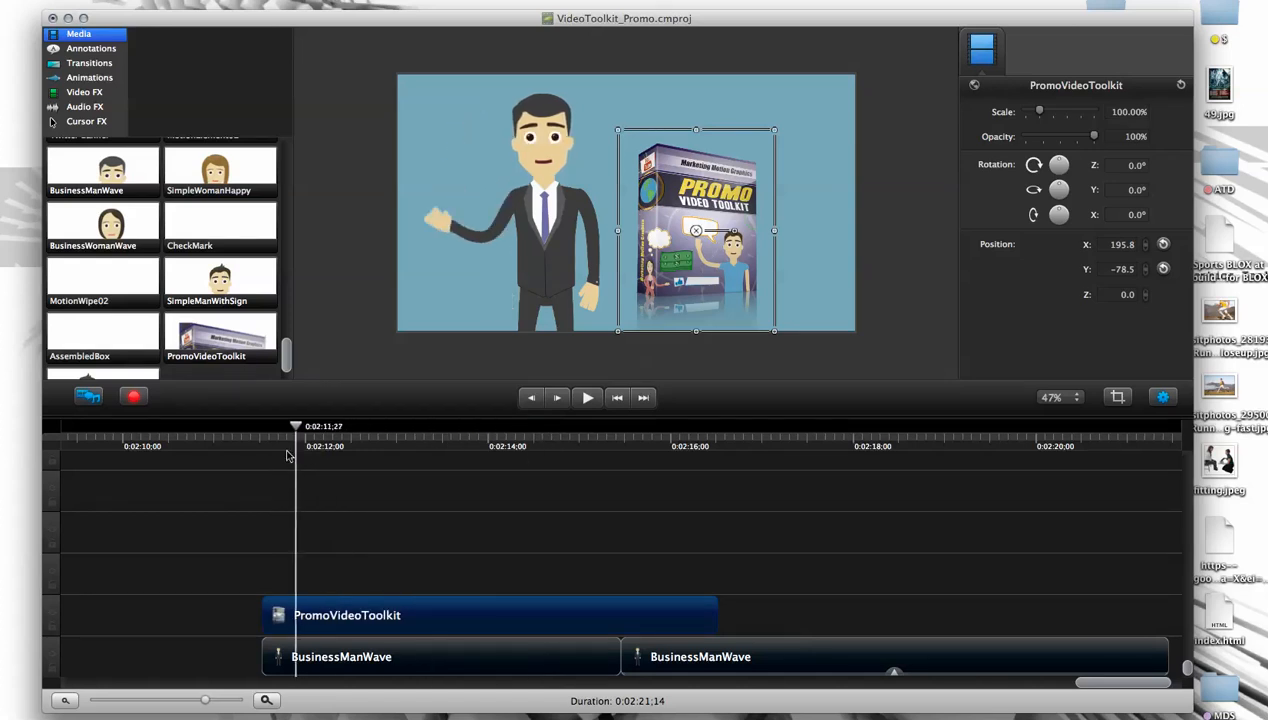
- Move the PromoVideoToolkit box over the character's waving arm, to X -377.0, Y -78.5
drag(688, 262, 616, 276)
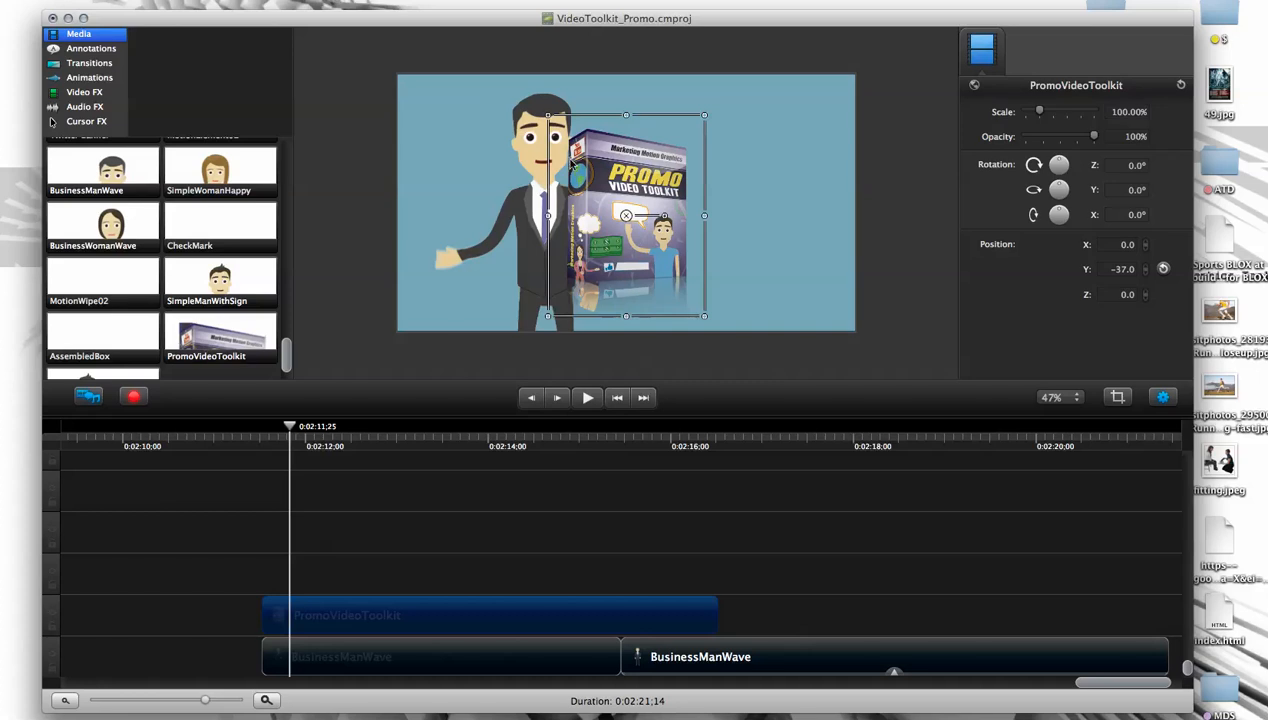
click(719, 461)
drag(591, 258, 470, 262)
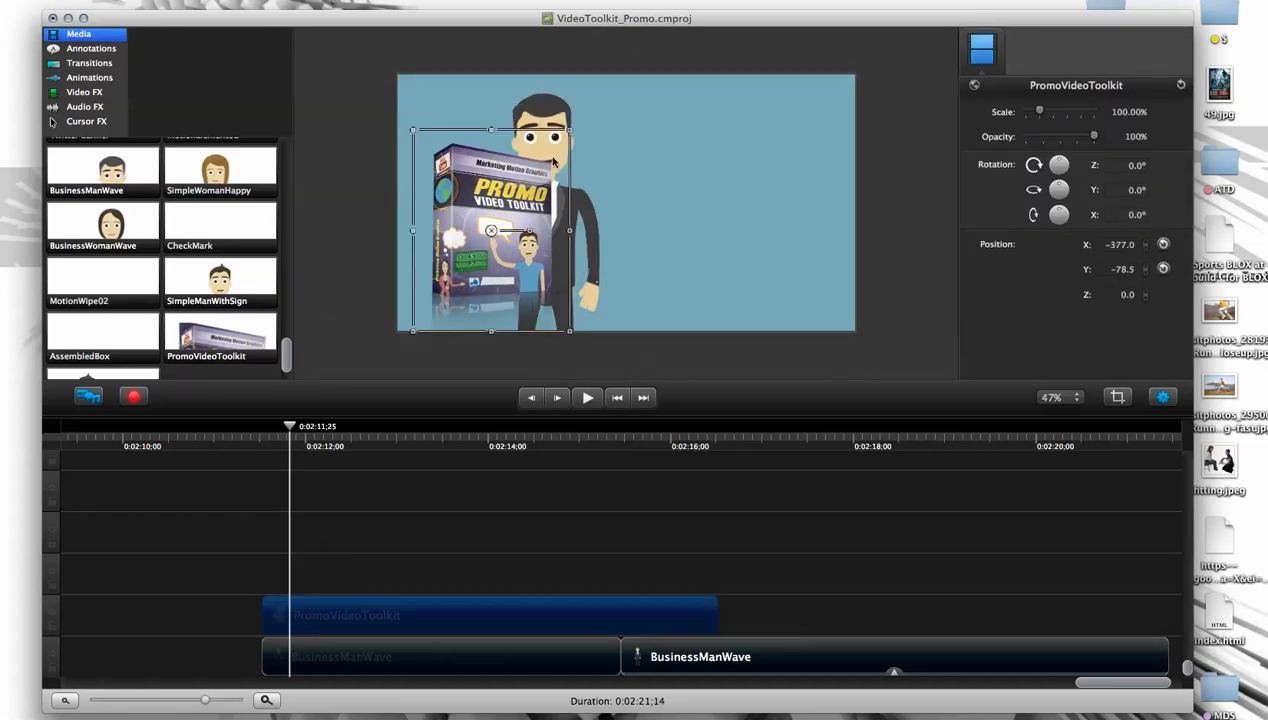
- Try the first BusinessManWave clip on the track above the box with the character at Y -212.5, play it, and restore the arrangement
drag(354, 648, 351, 580)
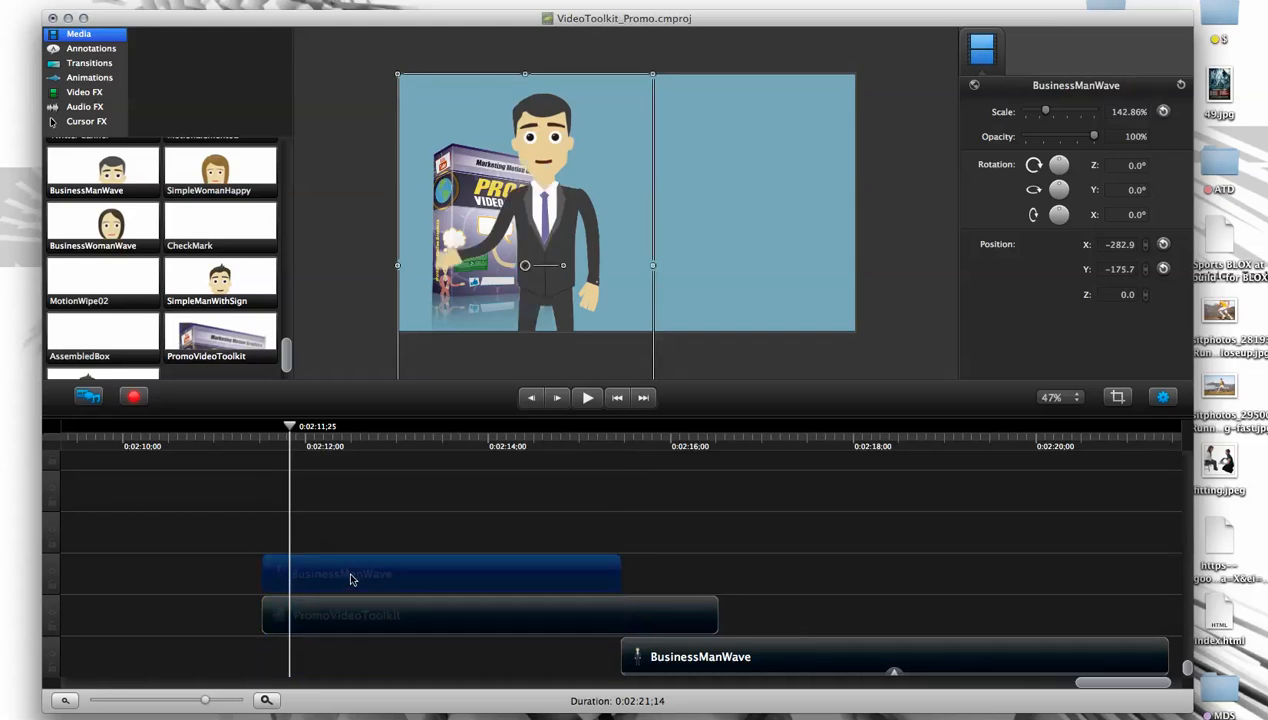
mouse_move(557, 224)
mouse_down()
mouse_move(612, 191)
mouse_move(556, 238)
mouse_up()
key(space)
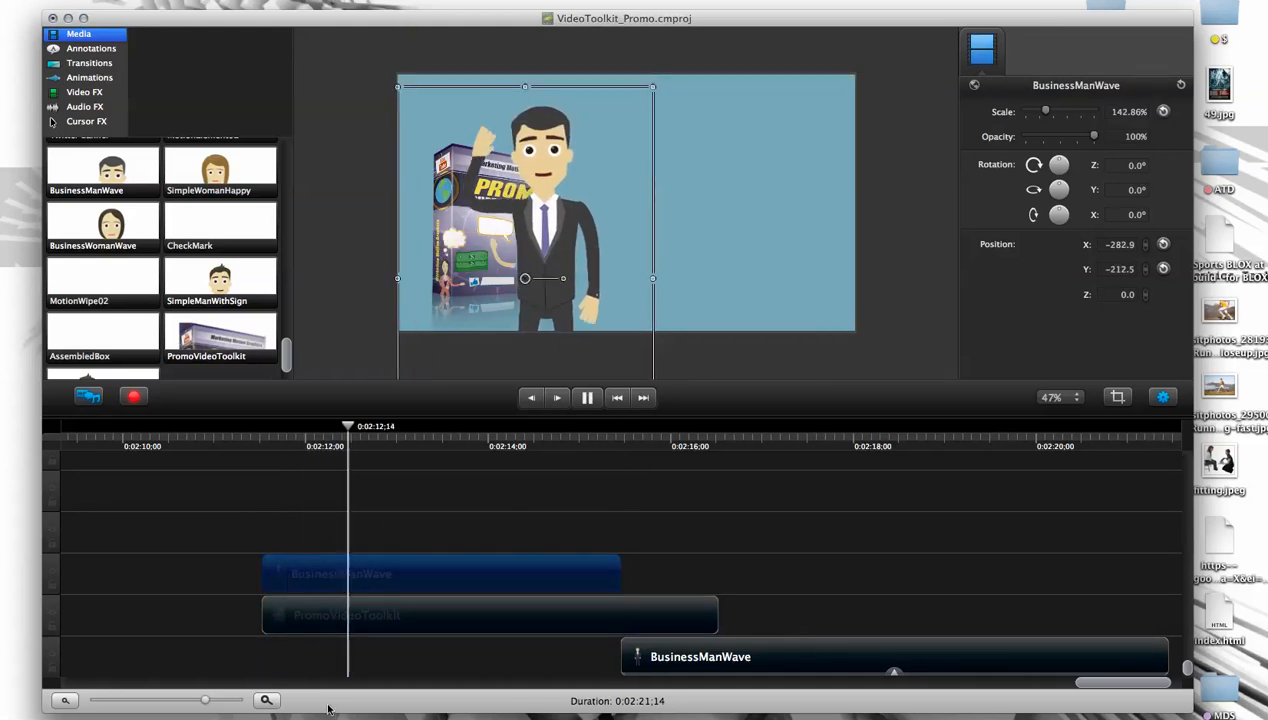
key(space)
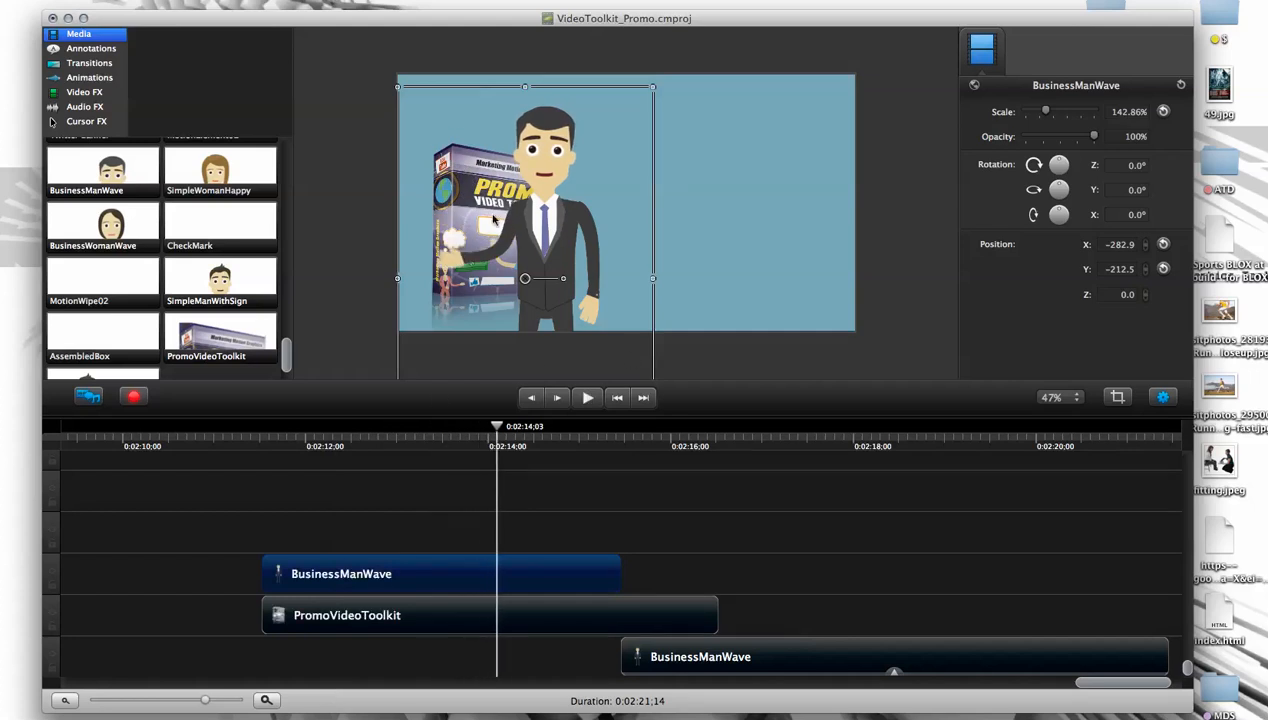
mouse_move(570, 274)
mouse_down()
mouse_move(619, 195)
mouse_move(625, 253)
mouse_move(557, 261)
mouse_up()
drag(441, 574, 446, 655)
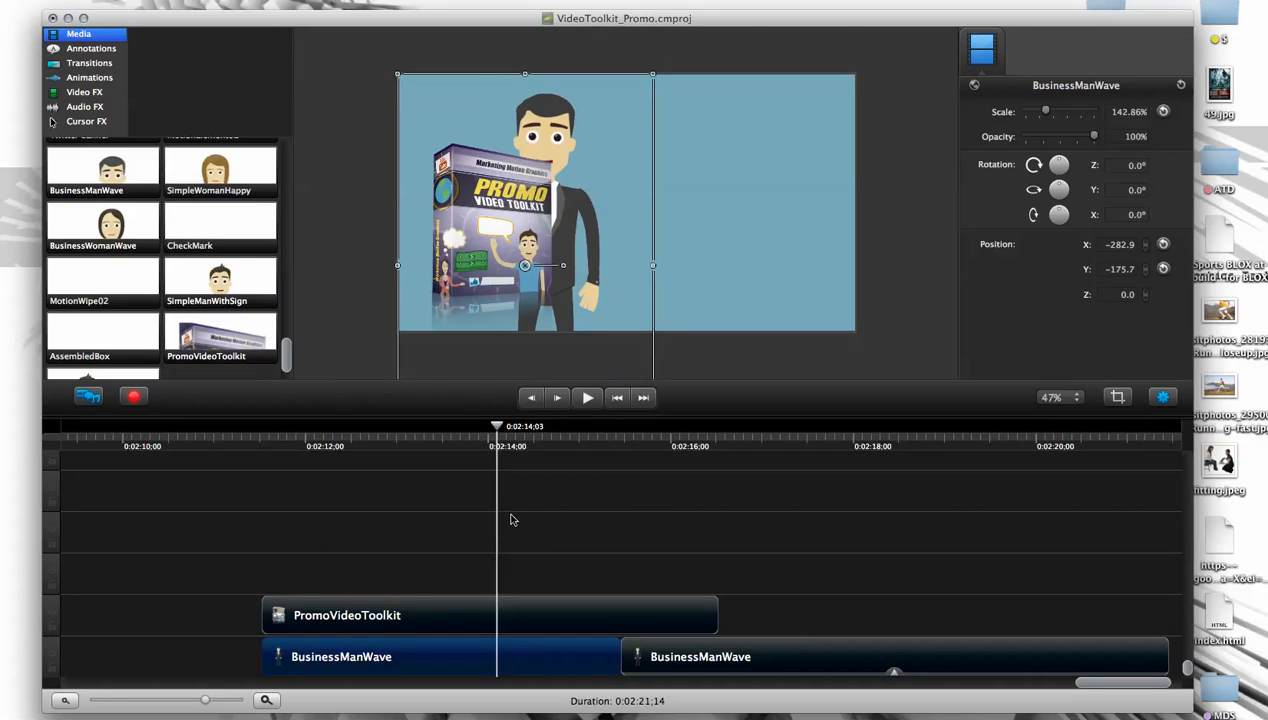
- Shift the PromoVideoToolkit clip to start at about 0:02:12;21, check it against the wave, and delete it
click(414, 621)
drag(497, 427, 299, 427)
drag(344, 616, 447, 620)
drag(299, 430, 369, 450)
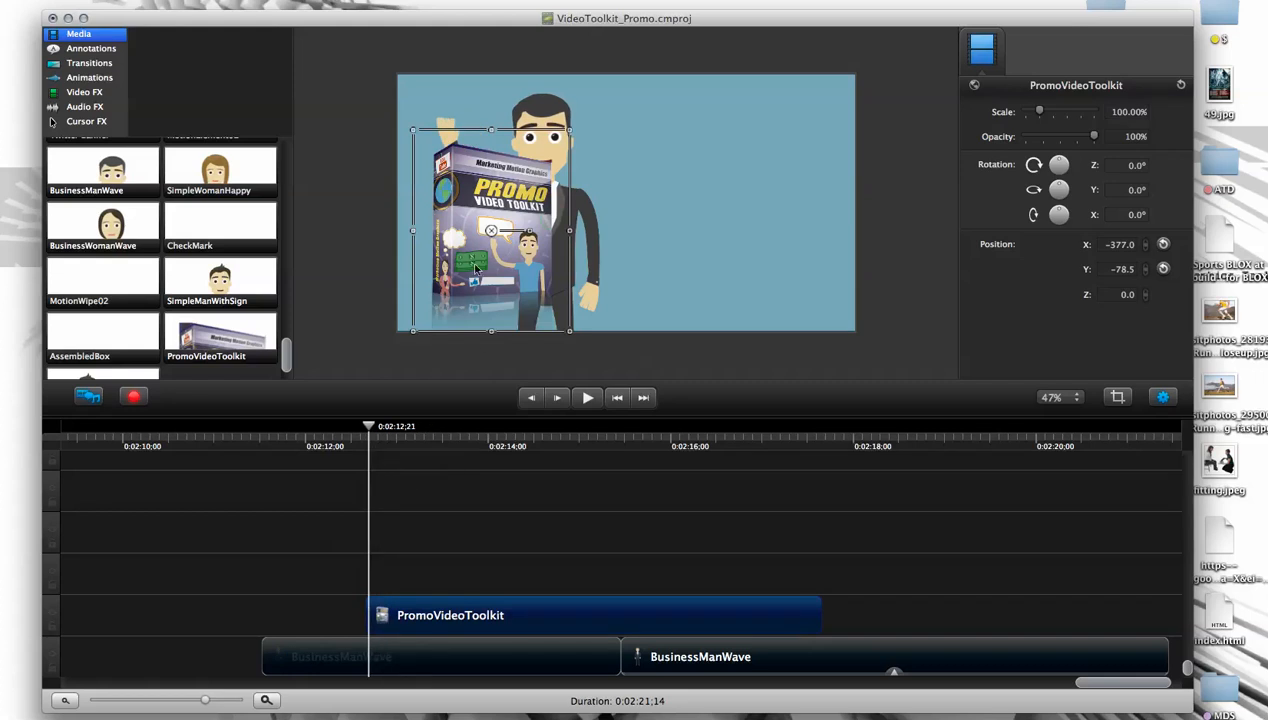
key(Delete)
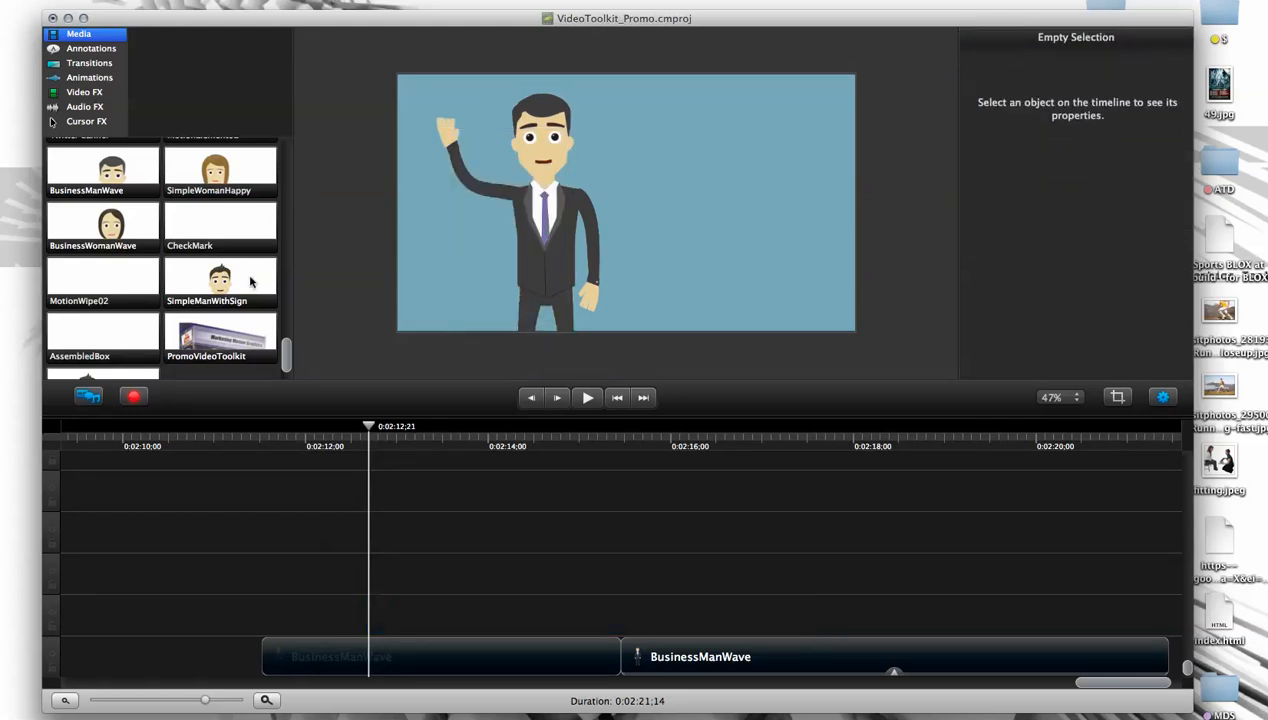
- Add a blue Abc text annotation at 0:02:12;21 and place it beside the character's head, over the empty background
click(85, 50)
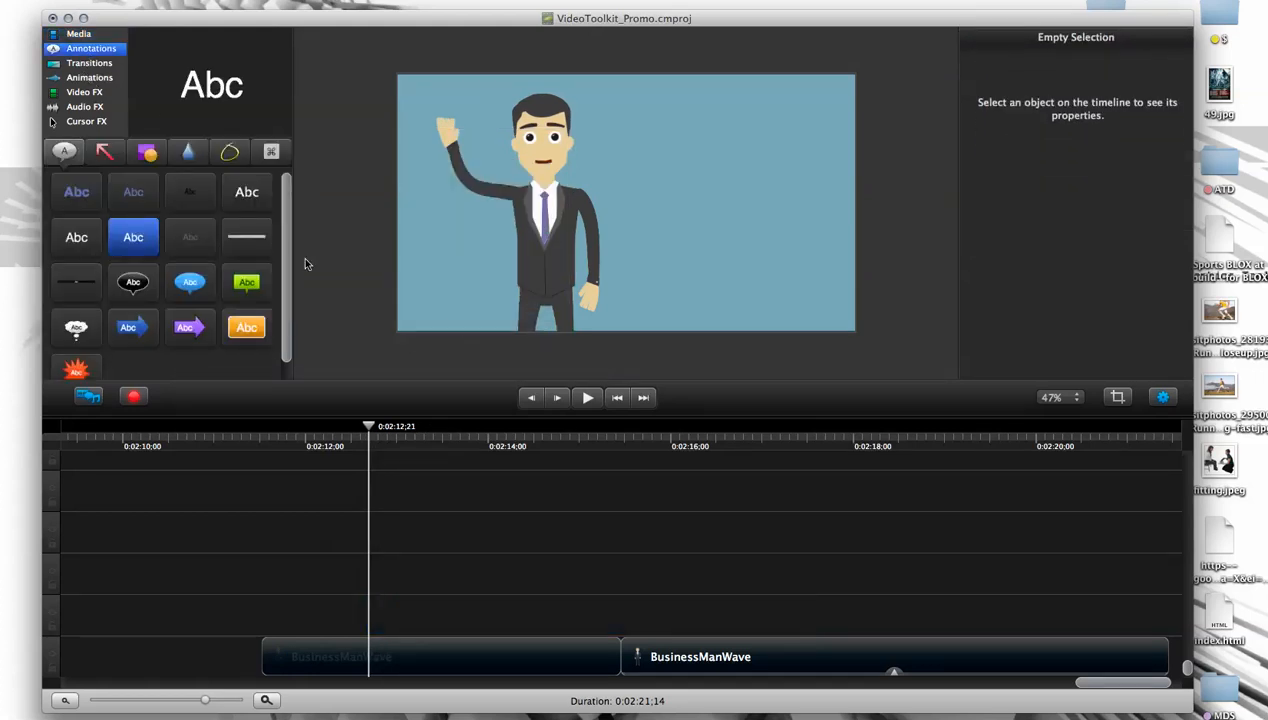
click(84, 196)
mouse_move(130, 198)
mouse_down()
mouse_move(212, 164)
mouse_move(600, 164)
mouse_move(697, 143)
mouse_move(659, 141)
mouse_move(756, 170)
mouse_move(781, 159)
mouse_up()
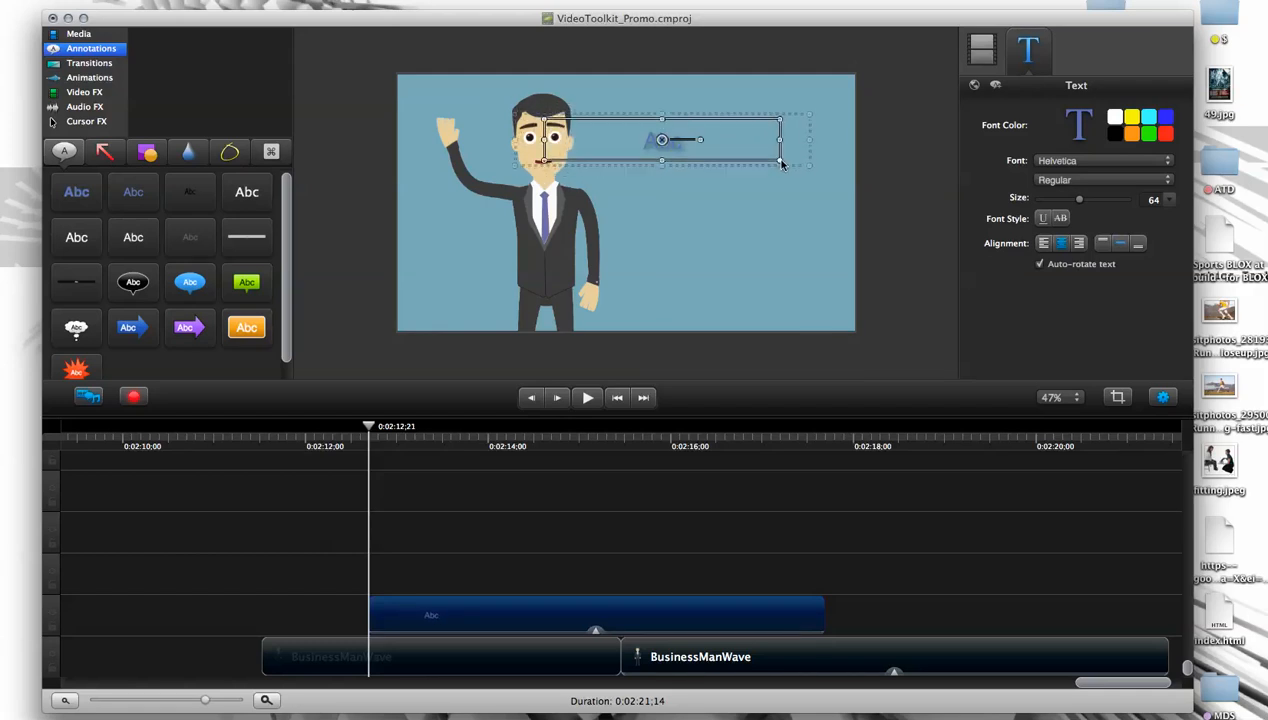
drag(662, 137, 710, 139)
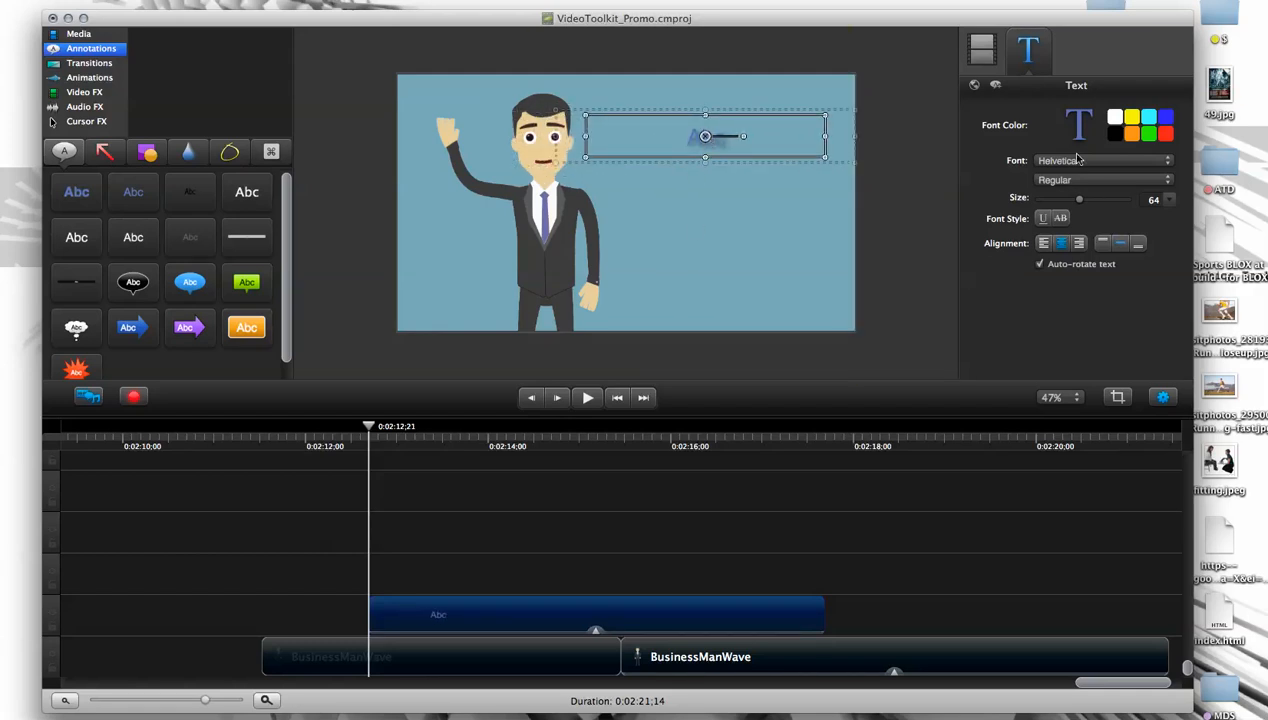
- Try the Avenir, Allstar and Arial Hebrew fonts on the Abc annotation
click(1079, 165)
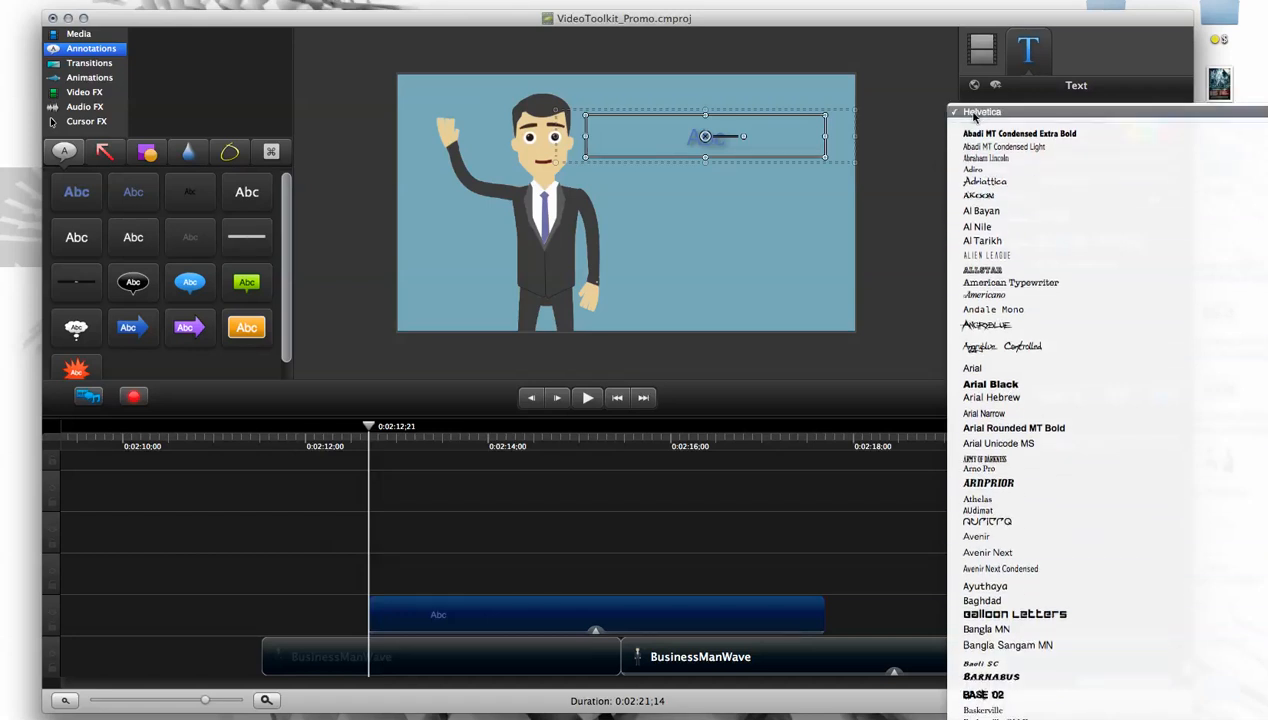
click(987, 538)
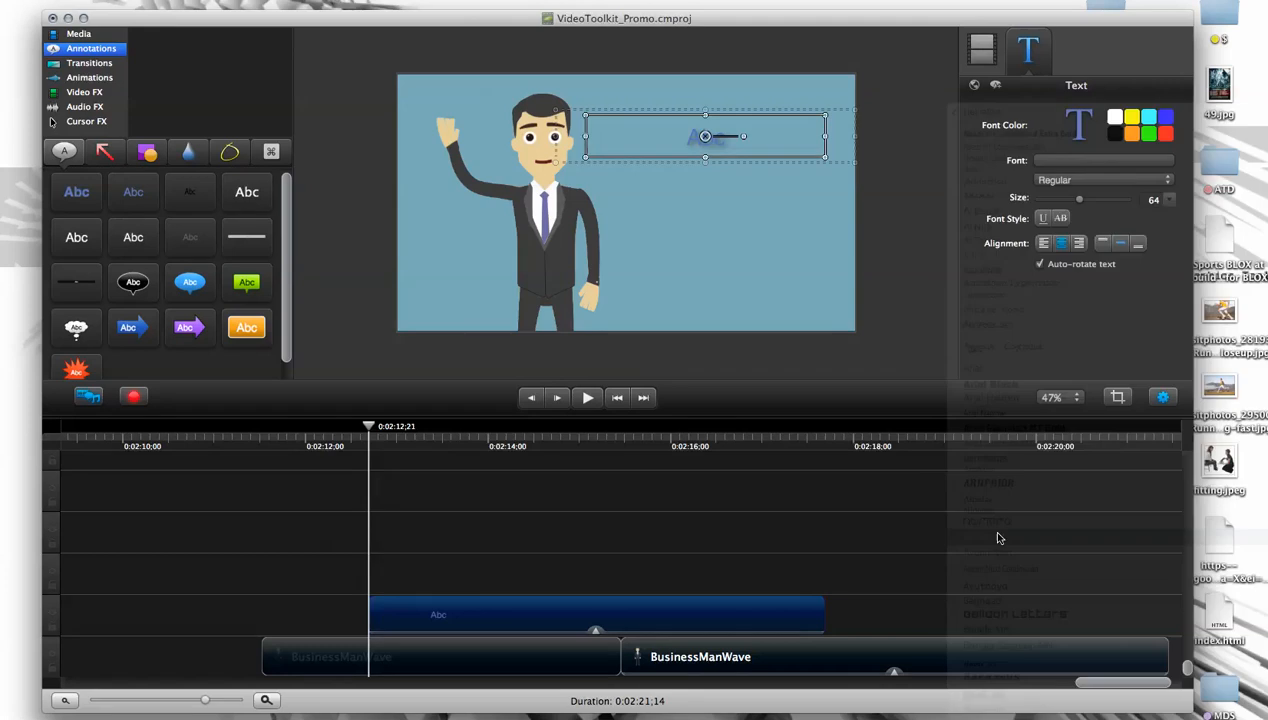
click(1070, 163)
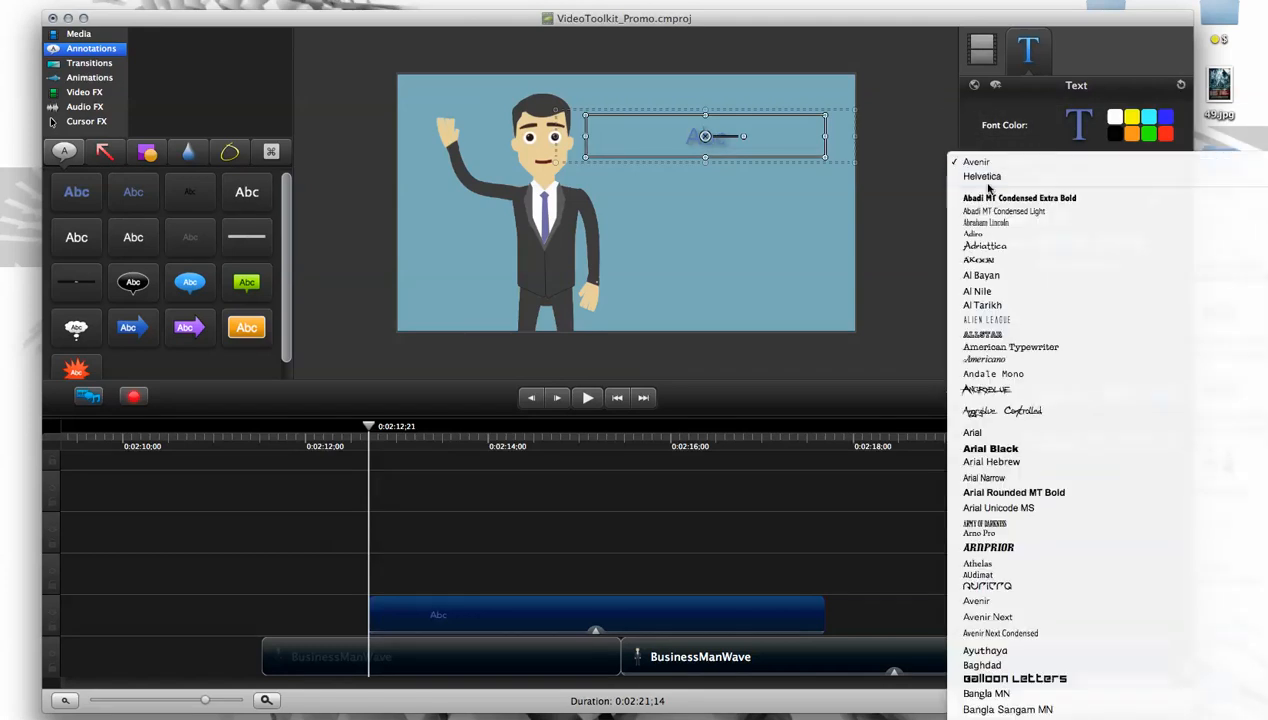
click(983, 334)
click(1063, 168)
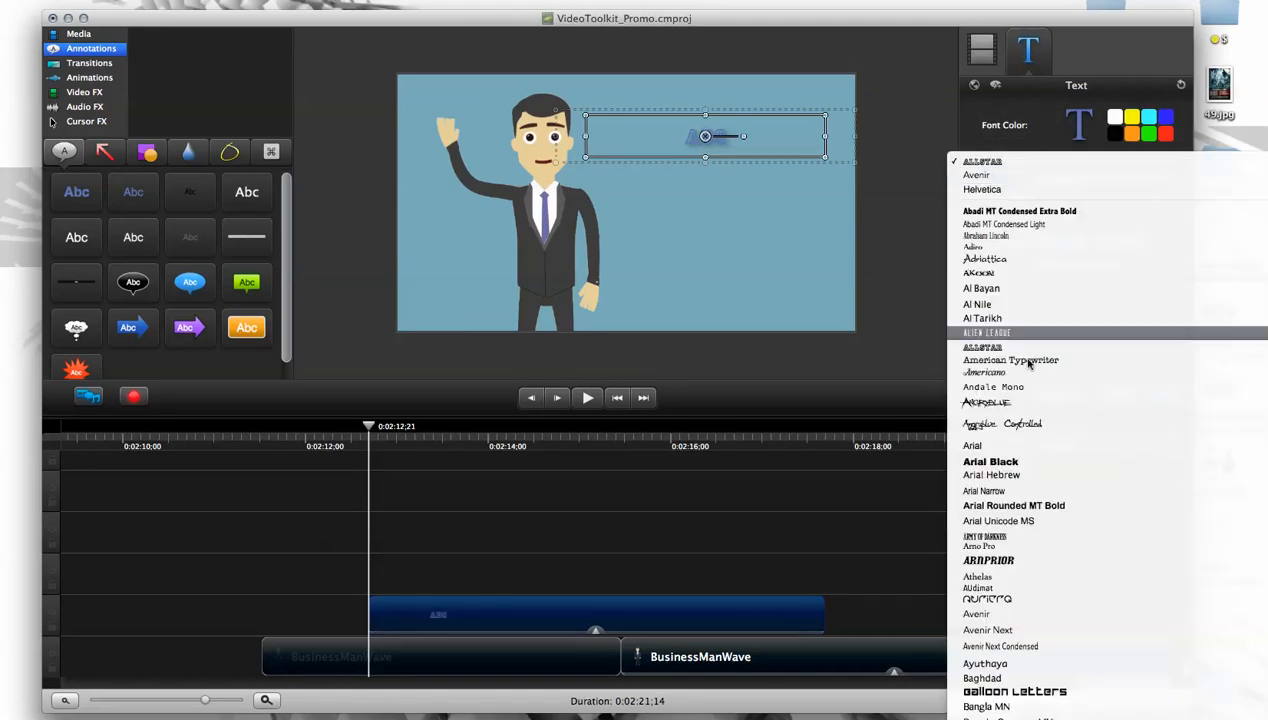
click(987, 476)
click(810, 368)
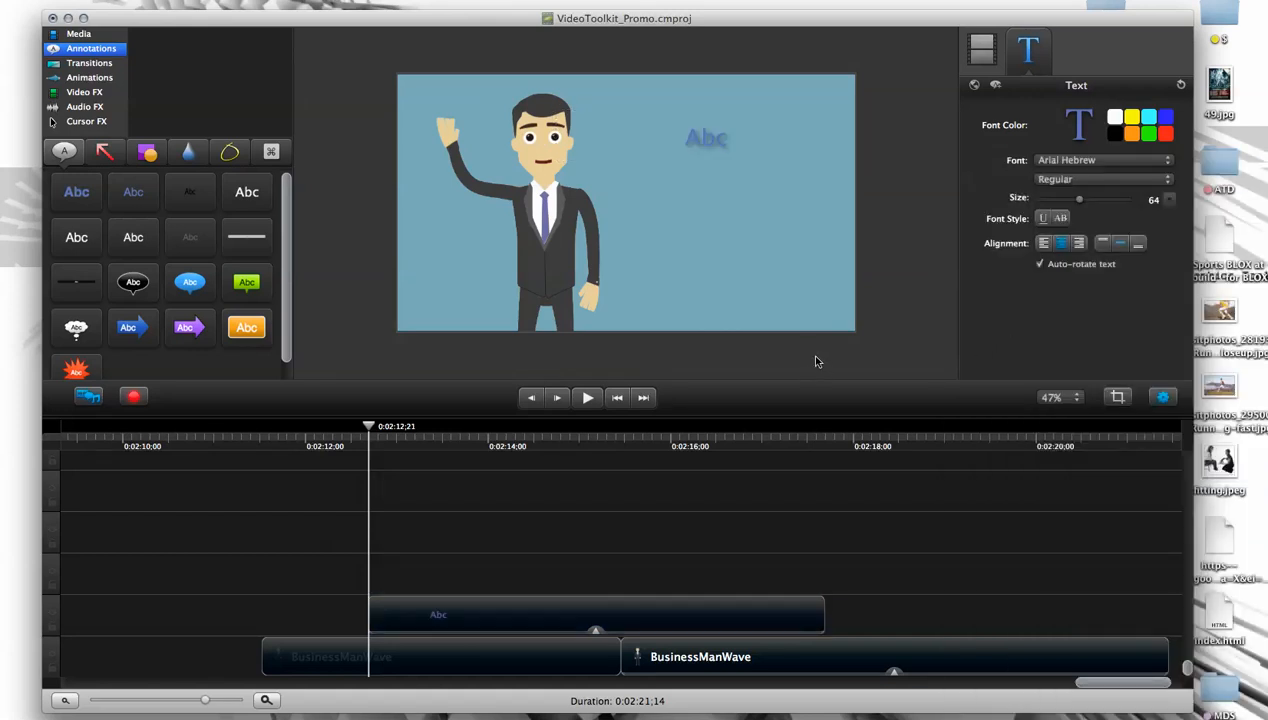
- Add a second Abc text annotation at 0:02:19;12, set its font to Avenir, and delete it
drag(434, 449, 982, 462)
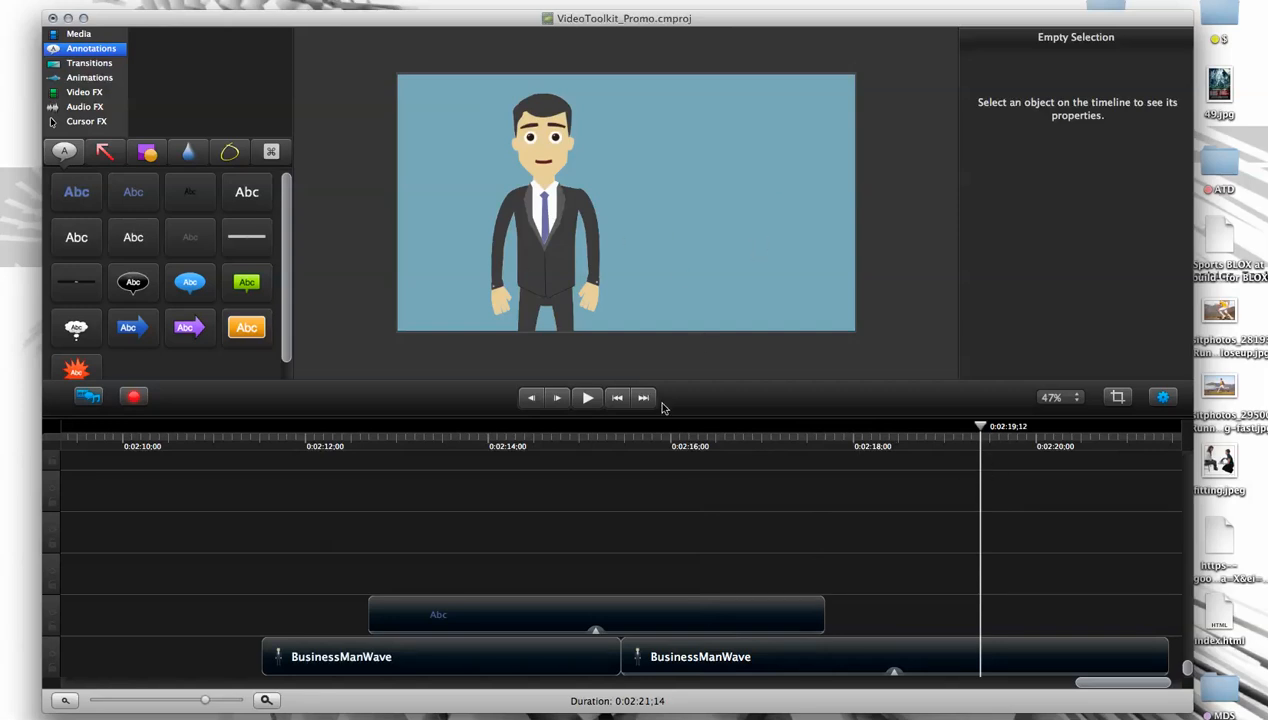
click(703, 620)
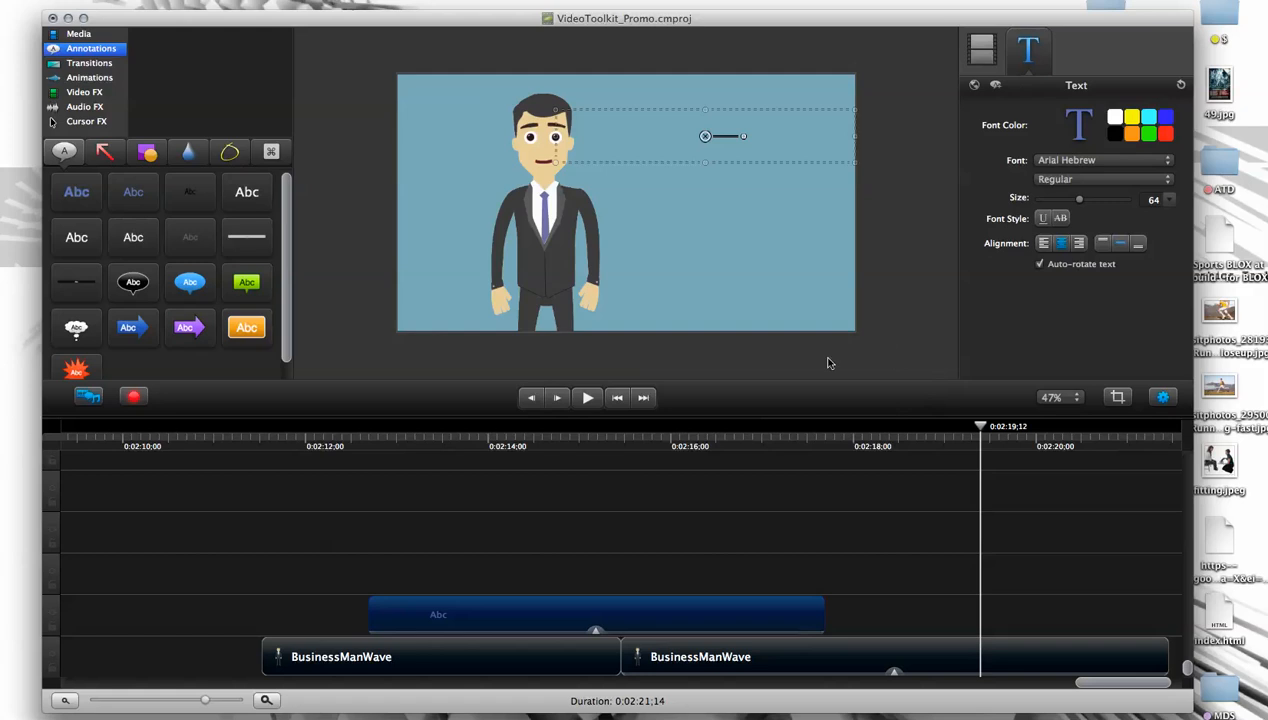
click(140, 206)
drag(133, 197, 726, 245)
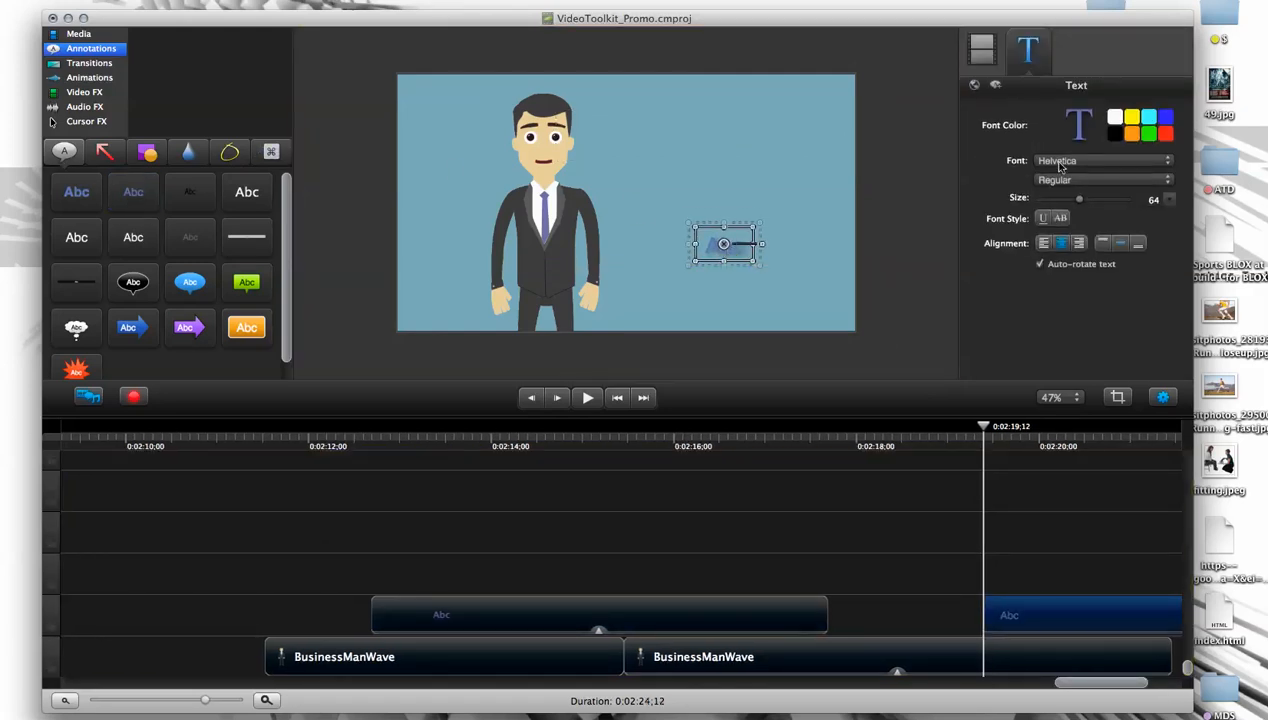
click(1032, 163)
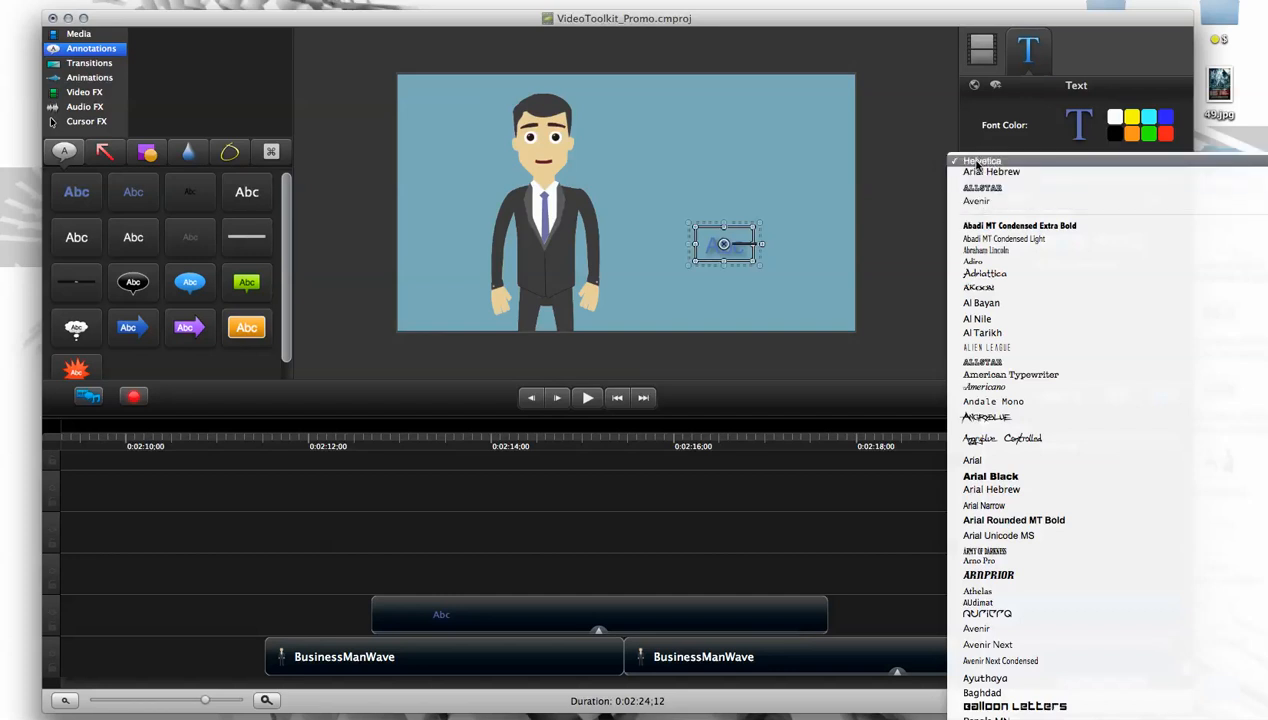
click(968, 201)
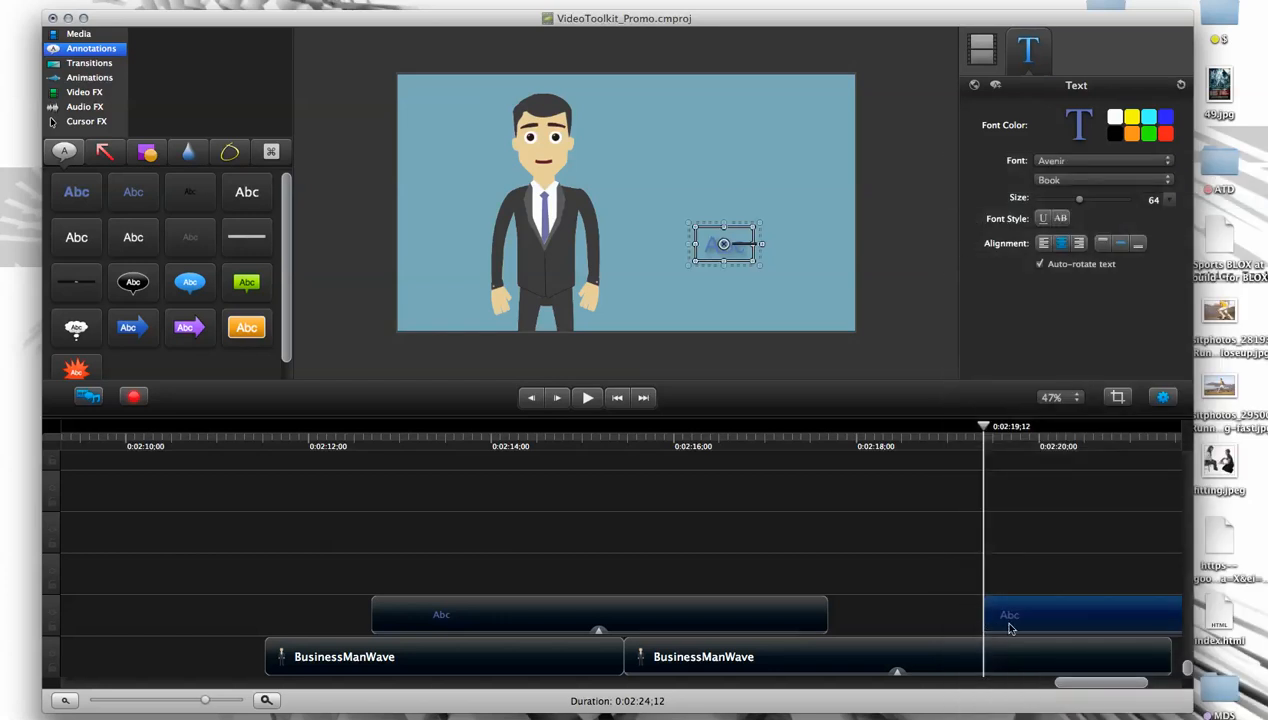
key(Delete)
- At 0:02:13;22, set the remaining Abc annotation's font to Avenir and its font color to white
click(465, 455)
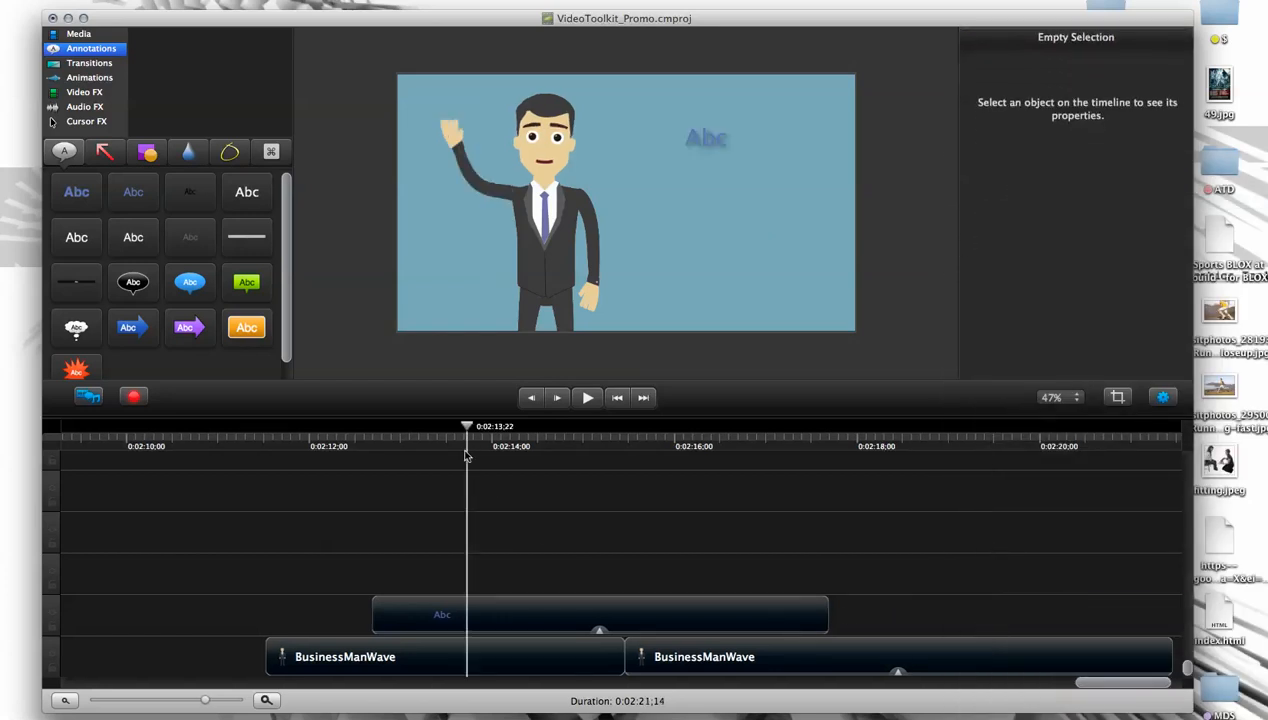
click(475, 612)
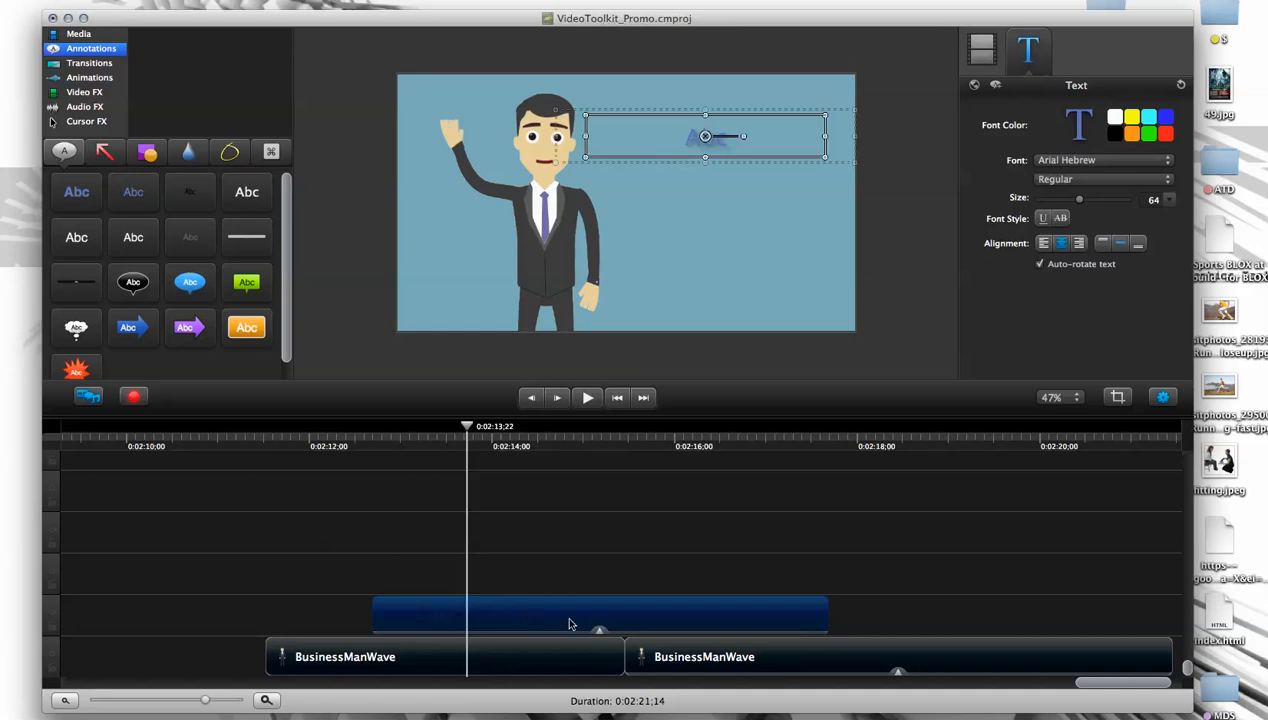
click(1066, 160)
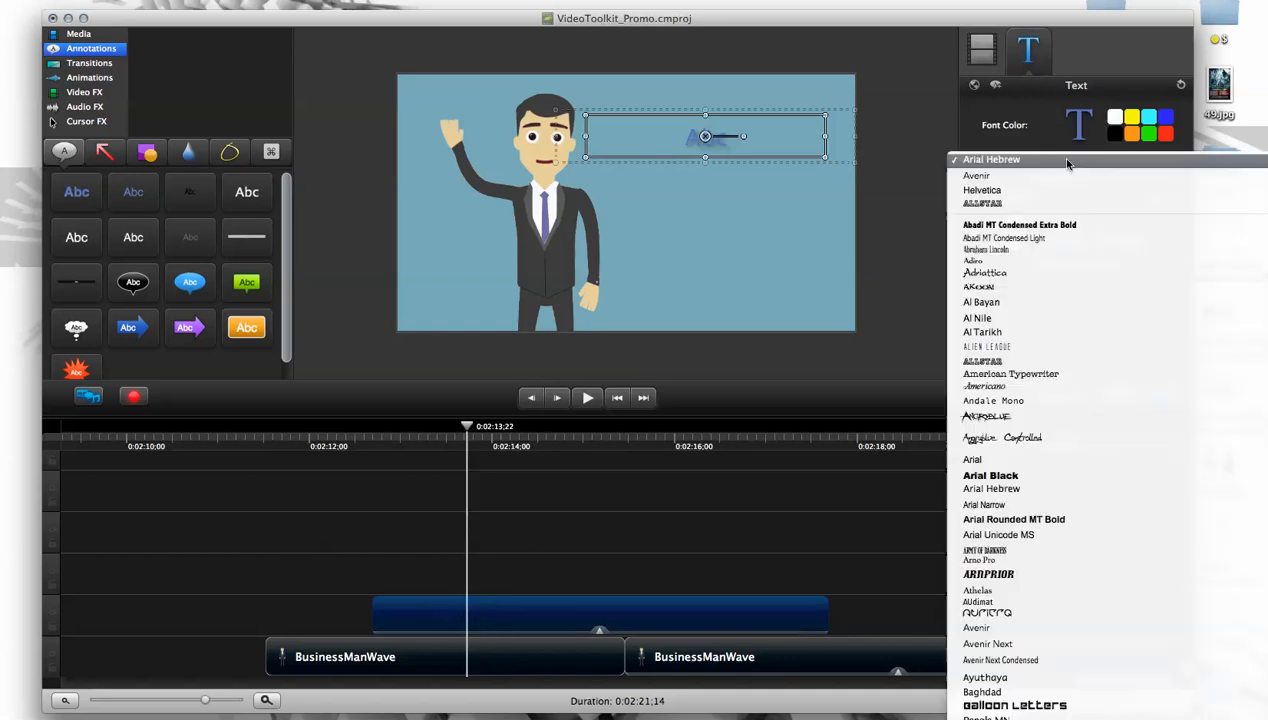
click(998, 173)
click(1113, 119)
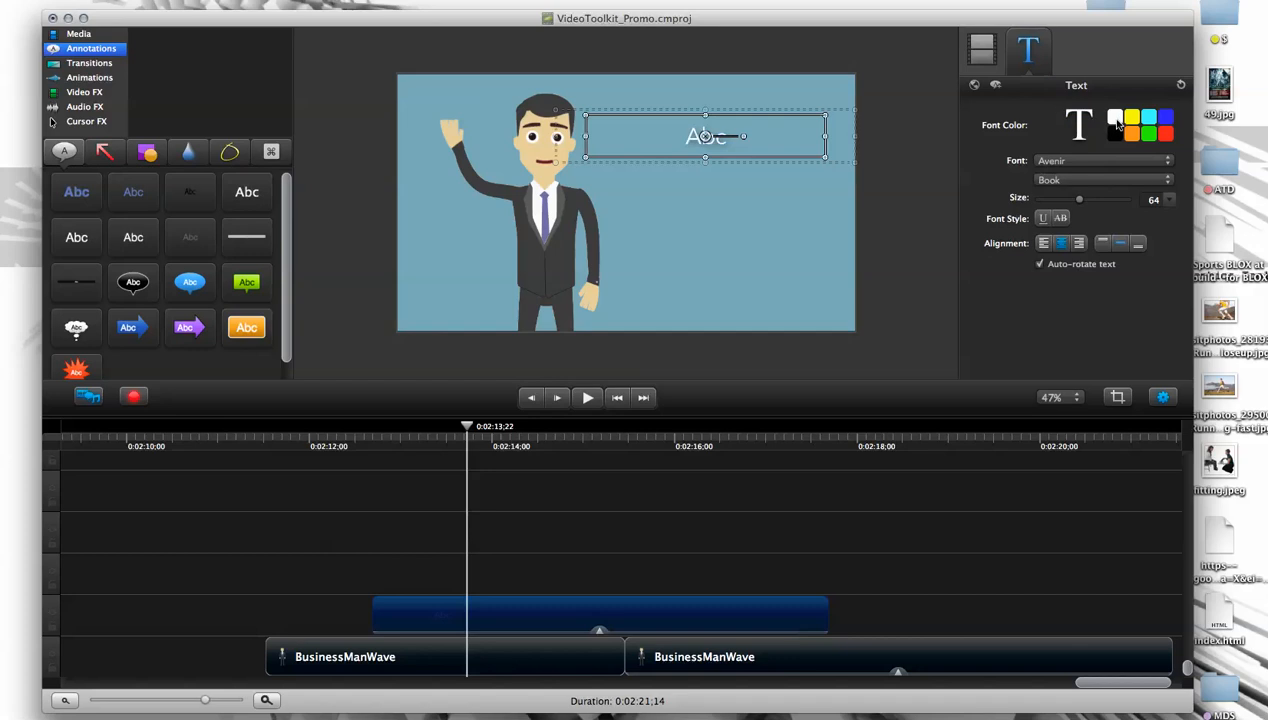
- Enlarge the annotation's font size to 102 and replace its text with "Here is where my text will go!"
drag(704, 135, 653, 142)
drag(774, 141, 799, 150)
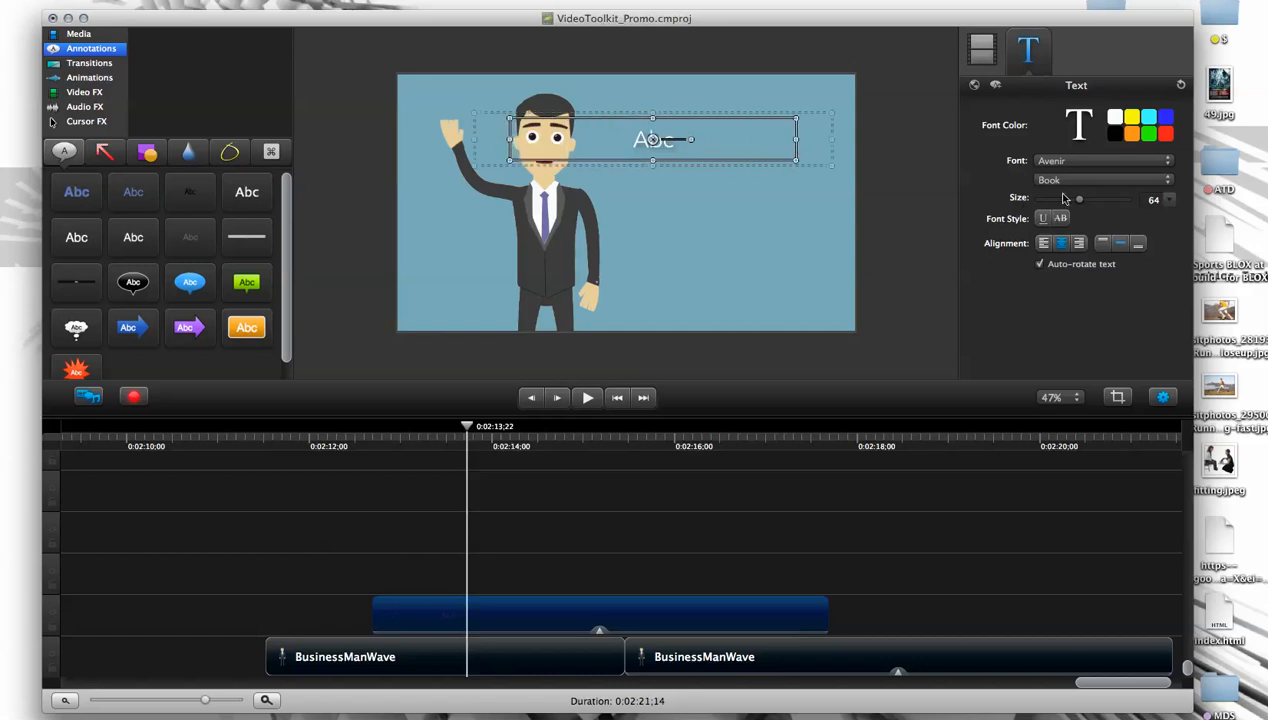
mouse_move(1080, 201)
mouse_down()
mouse_move(1111, 201)
mouse_move(1087, 204)
mouse_up()
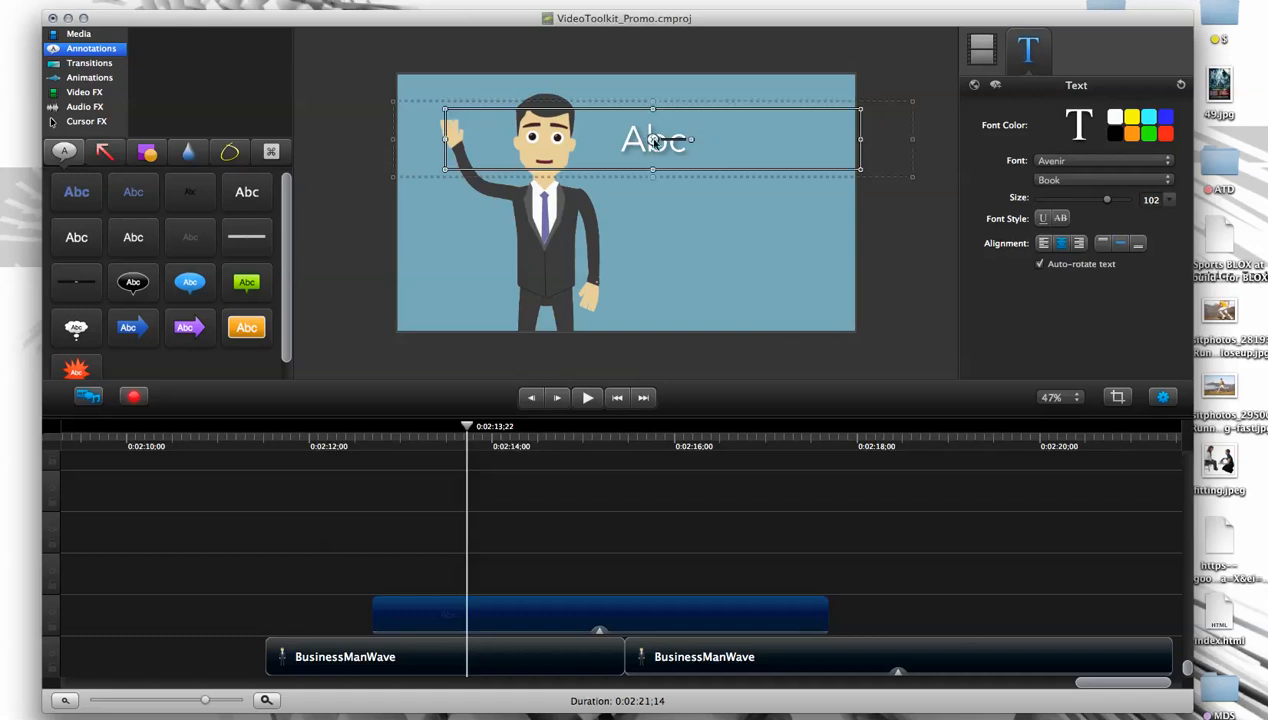
double_click(634, 148)
click(686, 126)
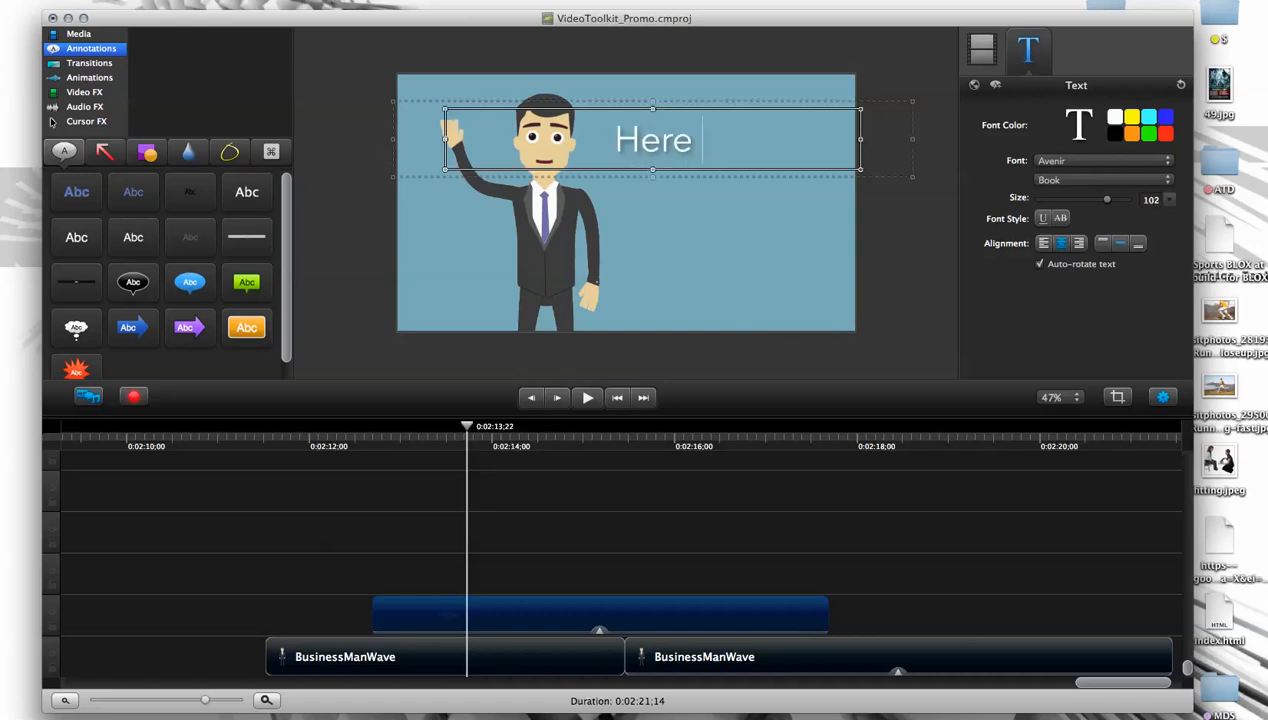
text(Here is wher)
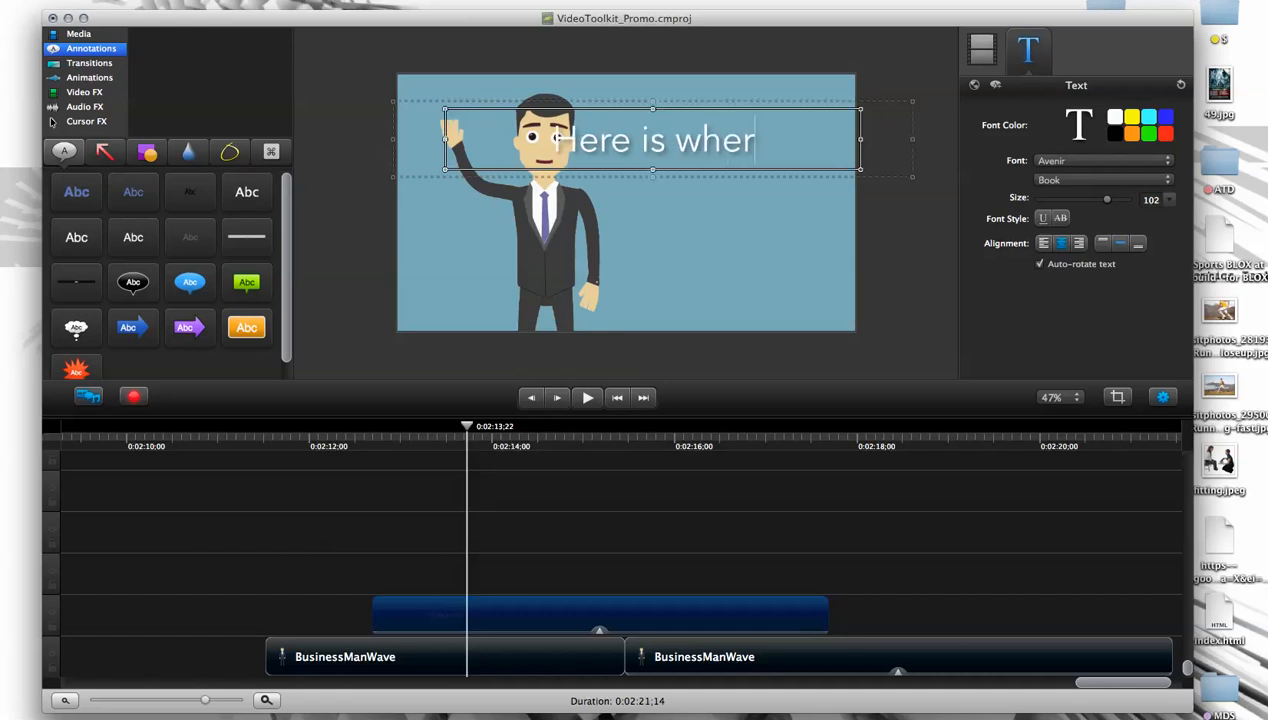
text(e my text will go)
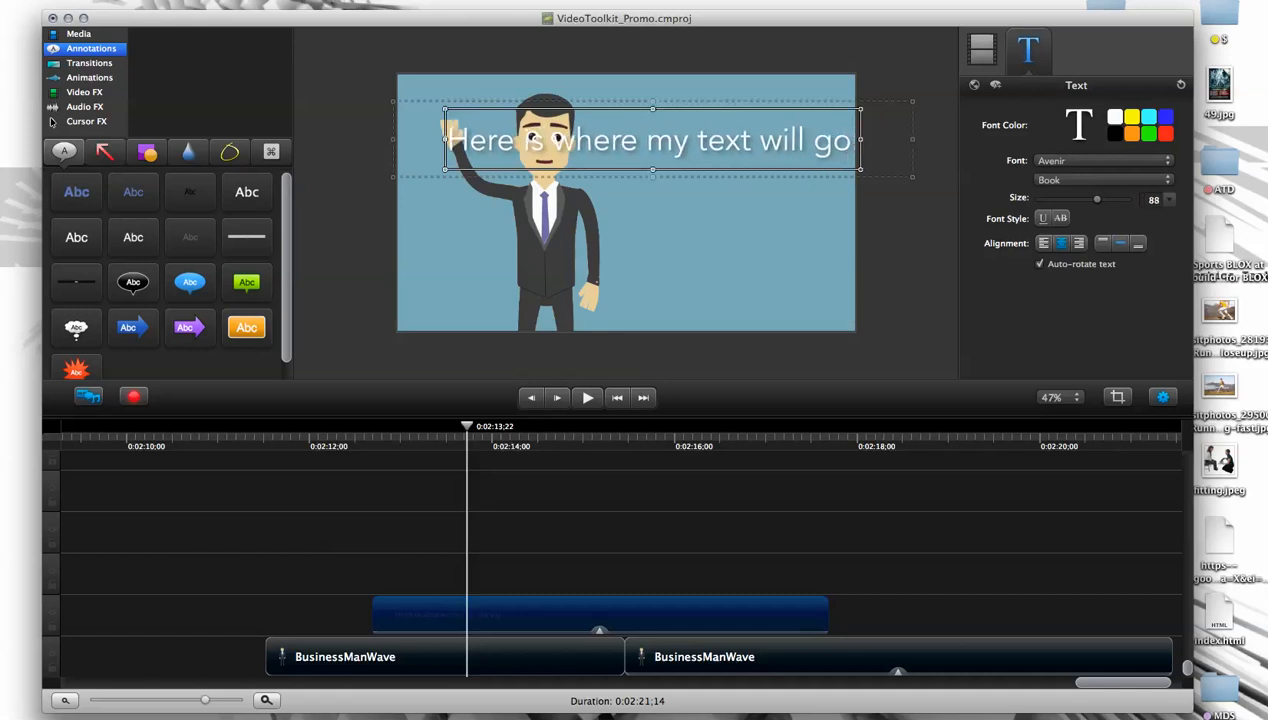
text(!)
- Narrow the text box and fit it beside the character's head so the sentence wraps onto two lines
drag(445, 141, 631, 145)
mouse_move(775, 175)
mouse_down()
mouse_move(812, 190)
mouse_move(797, 187)
mouse_up()
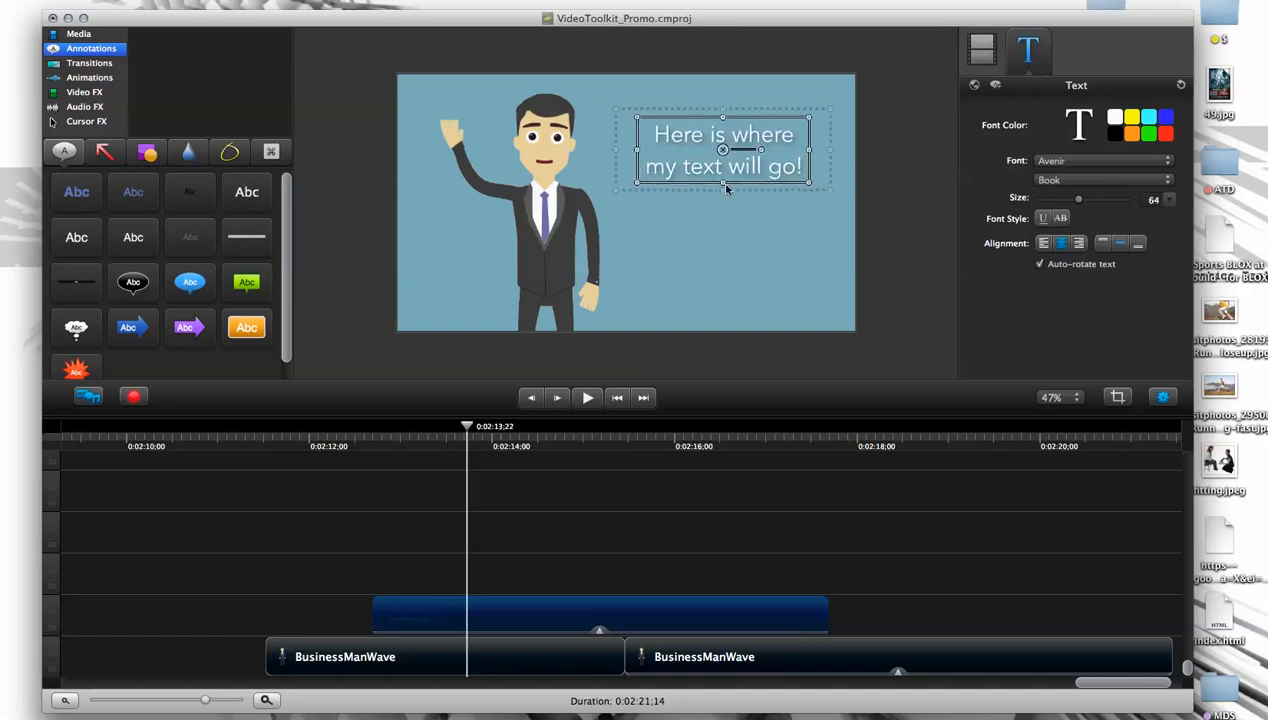
drag(617, 111, 588, 100)
mouse_move(706, 184)
mouse_down()
mouse_move(708, 161)
mouse_move(709, 178)
mouse_up()
drag(611, 146, 589, 149)
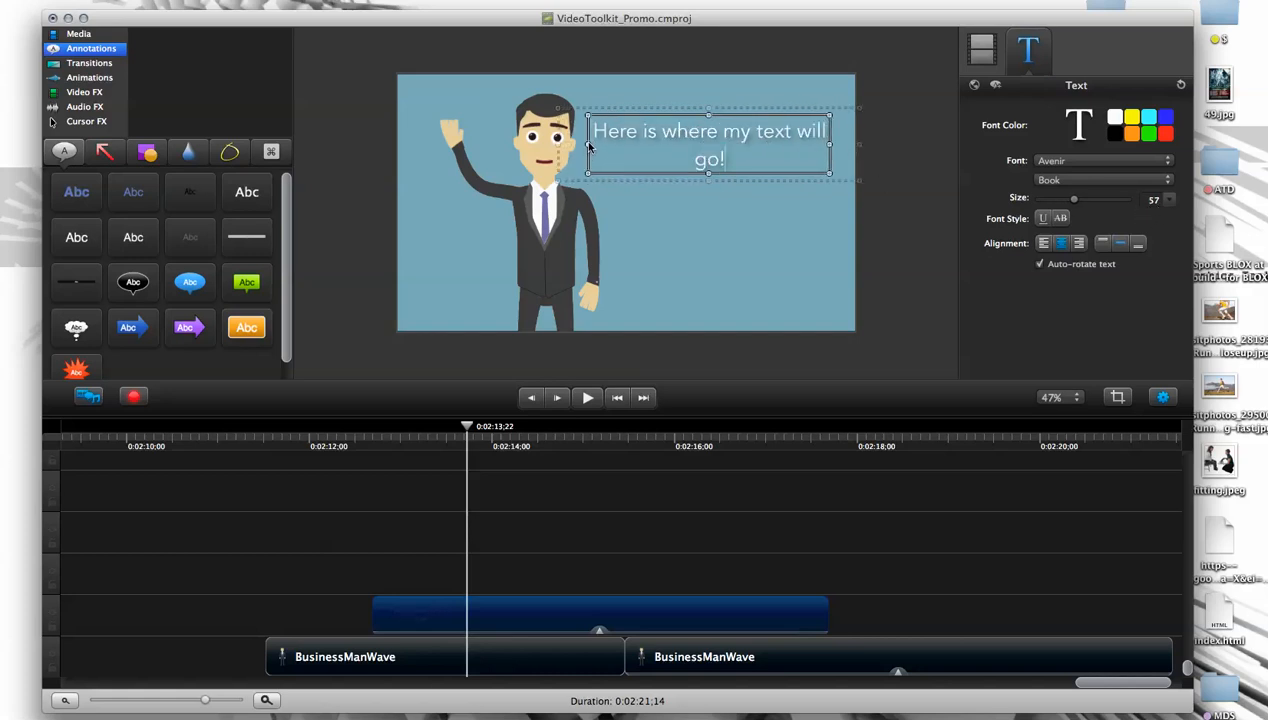
- Enlarge the text box to fill the empty background beside the character and set the font size to 47
drag(823, 182, 808, 277)
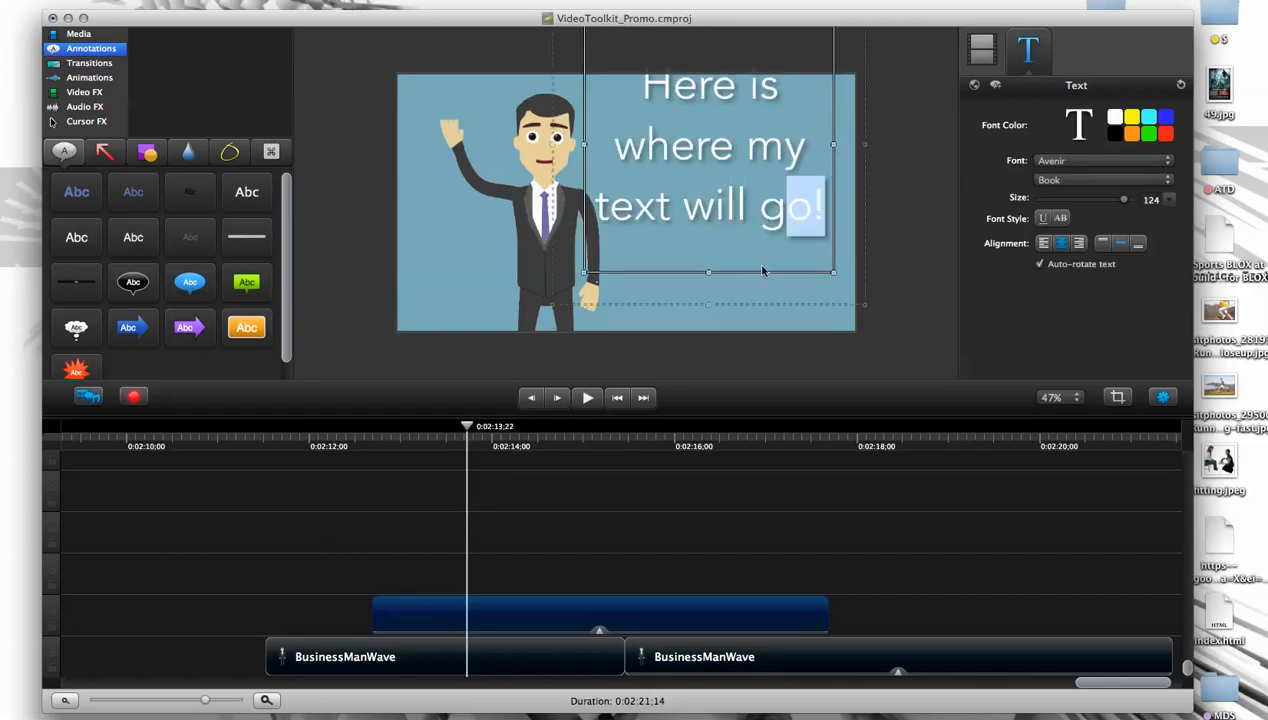
click(744, 293)
drag(732, 212, 763, 262)
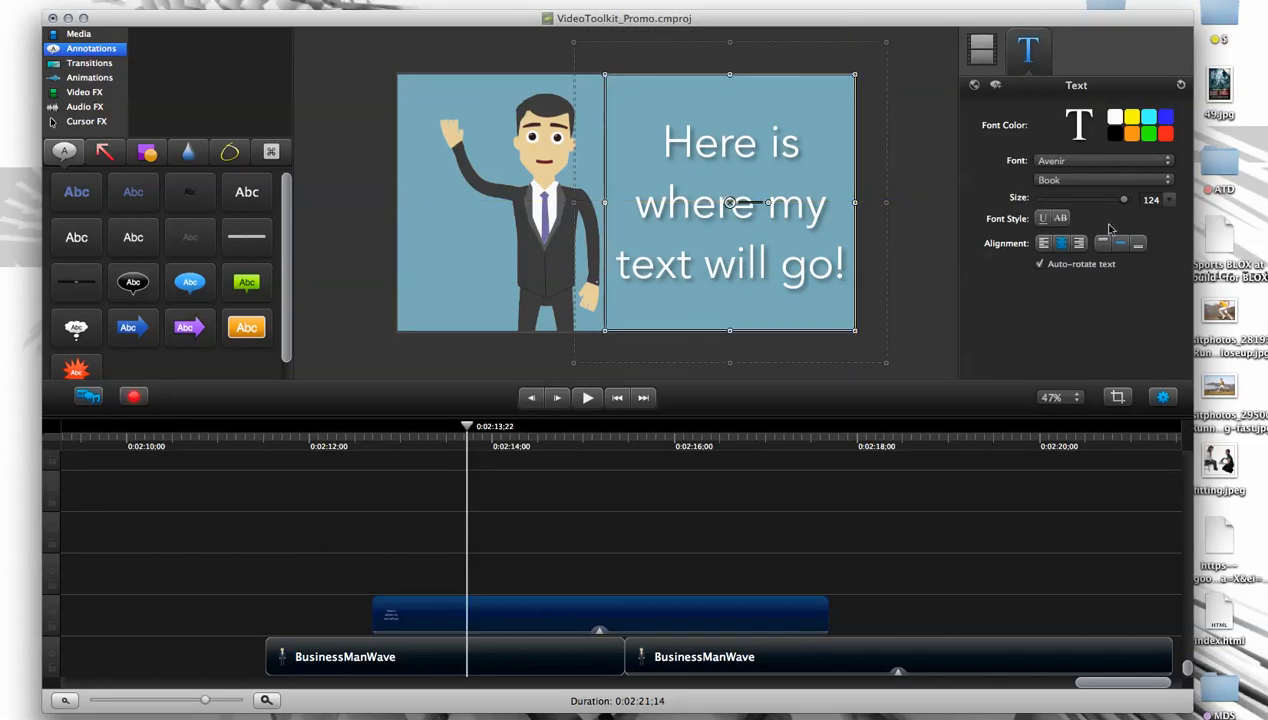
drag(1122, 203, 1067, 200)
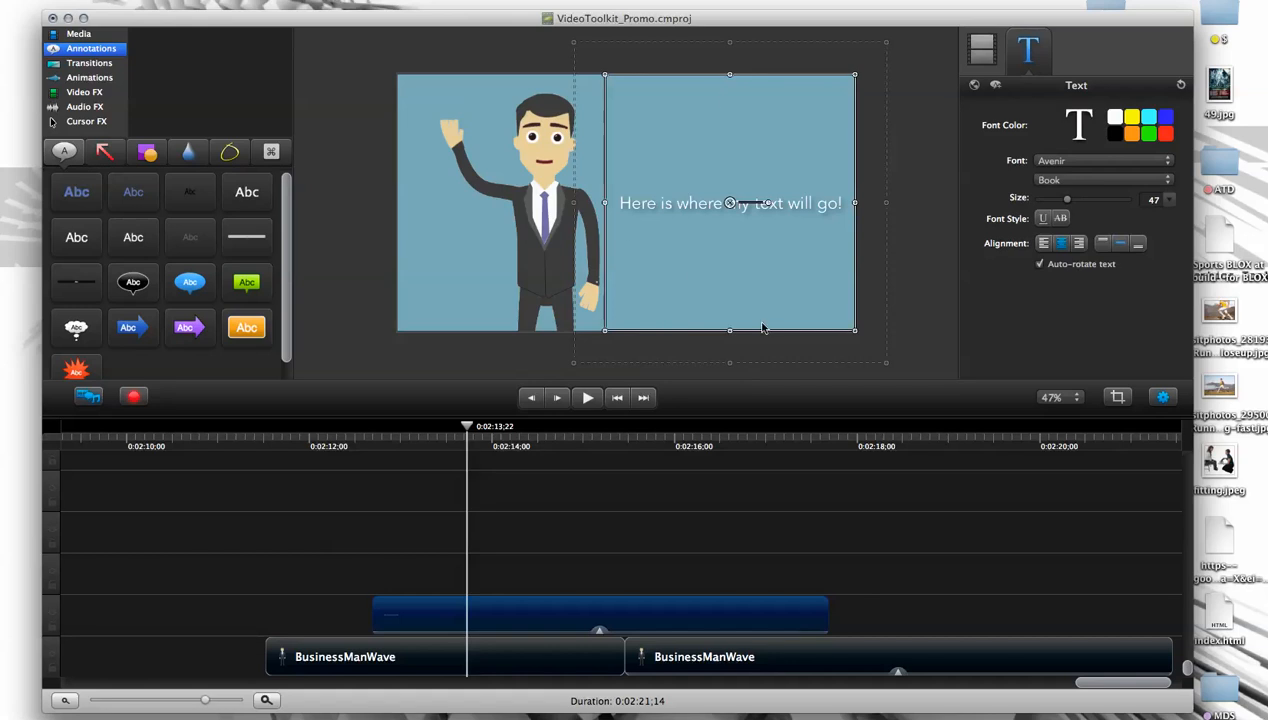
- Try several filler lines below the sentence in the text box and delete them
double_click(783, 214)
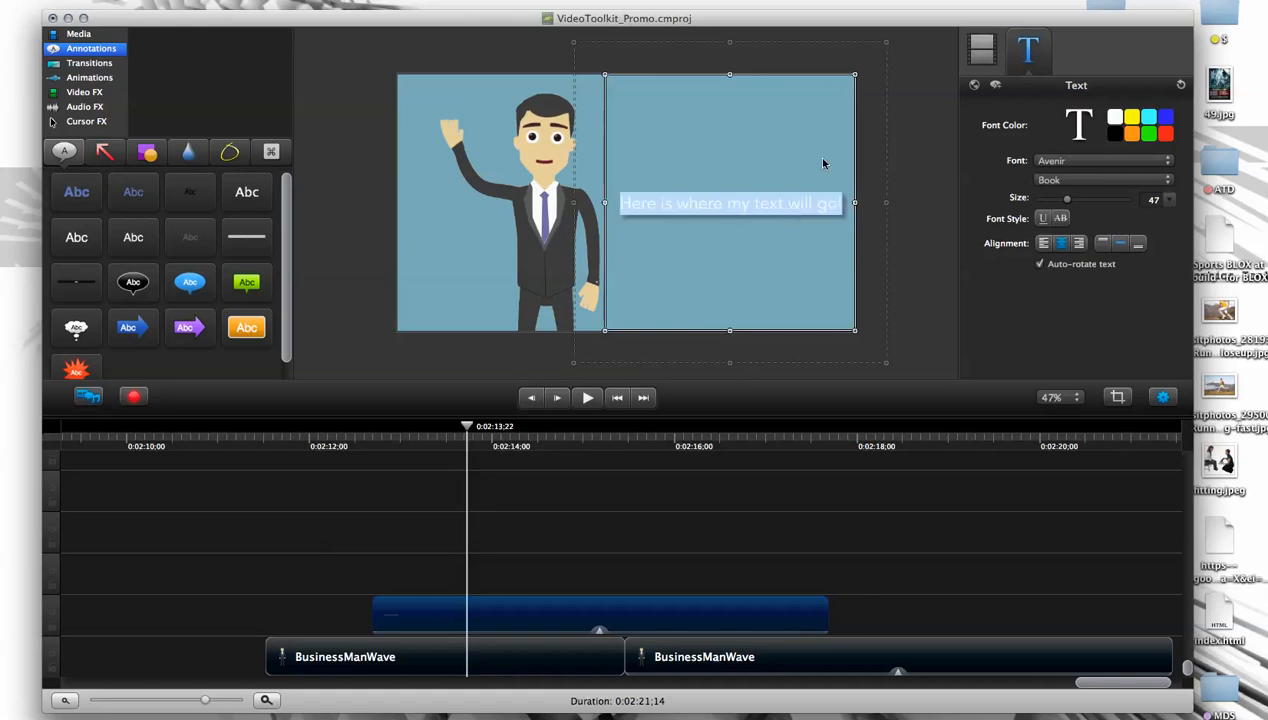
key(Right)
key(Return)
text(gdghd)
key(Return)
text(hfgh)
key(Return)
text(fdg)
key(Return)
text(hfd h)
key(Return)
text(fdg)
key(Return)
text(hfd)
key(Return)
text(g)
mouse_move(745, 307)
mouse_down()
mouse_move(690, 111)
mouse_move(720, 138)
mouse_move(750, 322)
mouse_up()
key(BackSpace)
key(BackSpace)
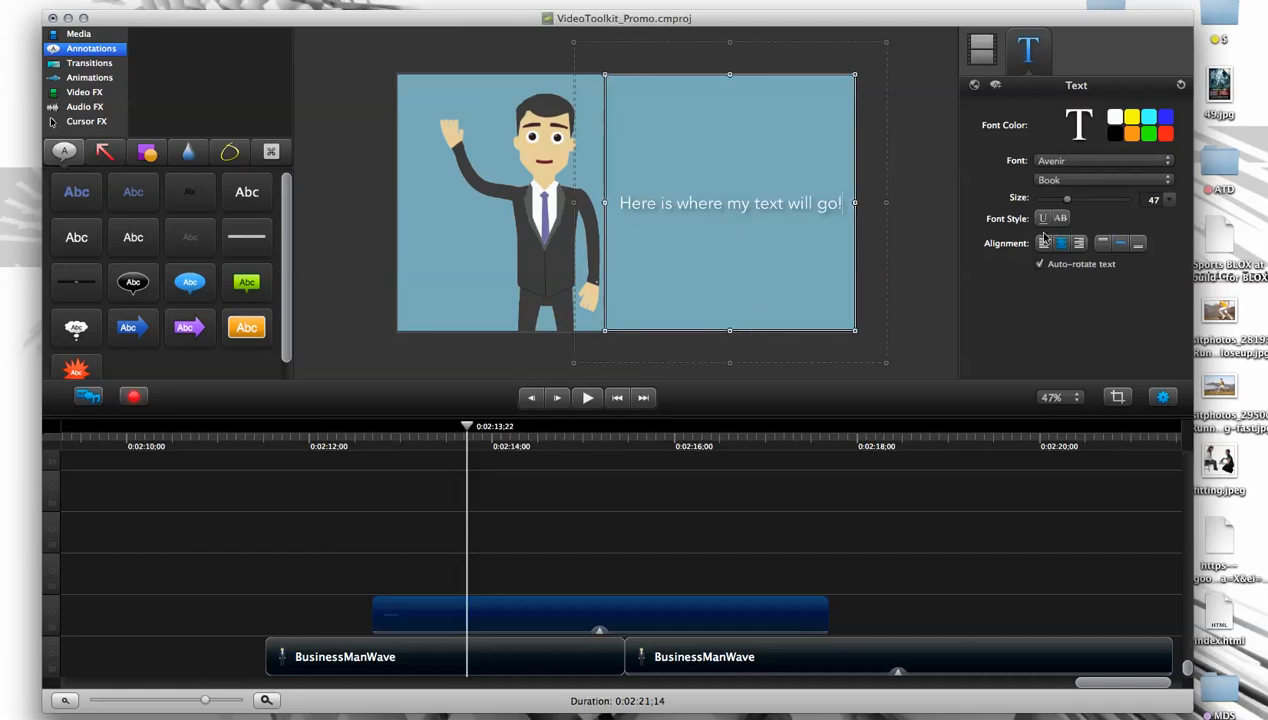
- Try left, right and top text alignment in the box, and restore the centered, middle alignment
click(1043, 243)
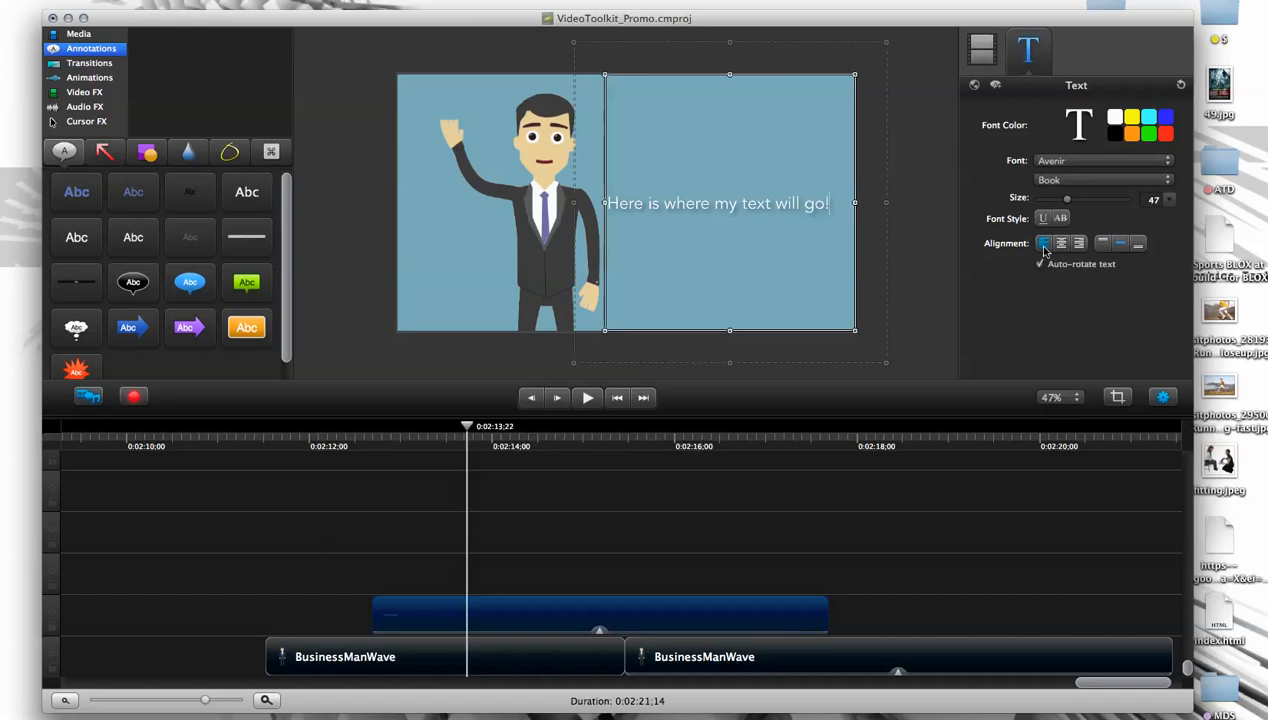
click(1076, 244)
click(1043, 244)
click(1103, 244)
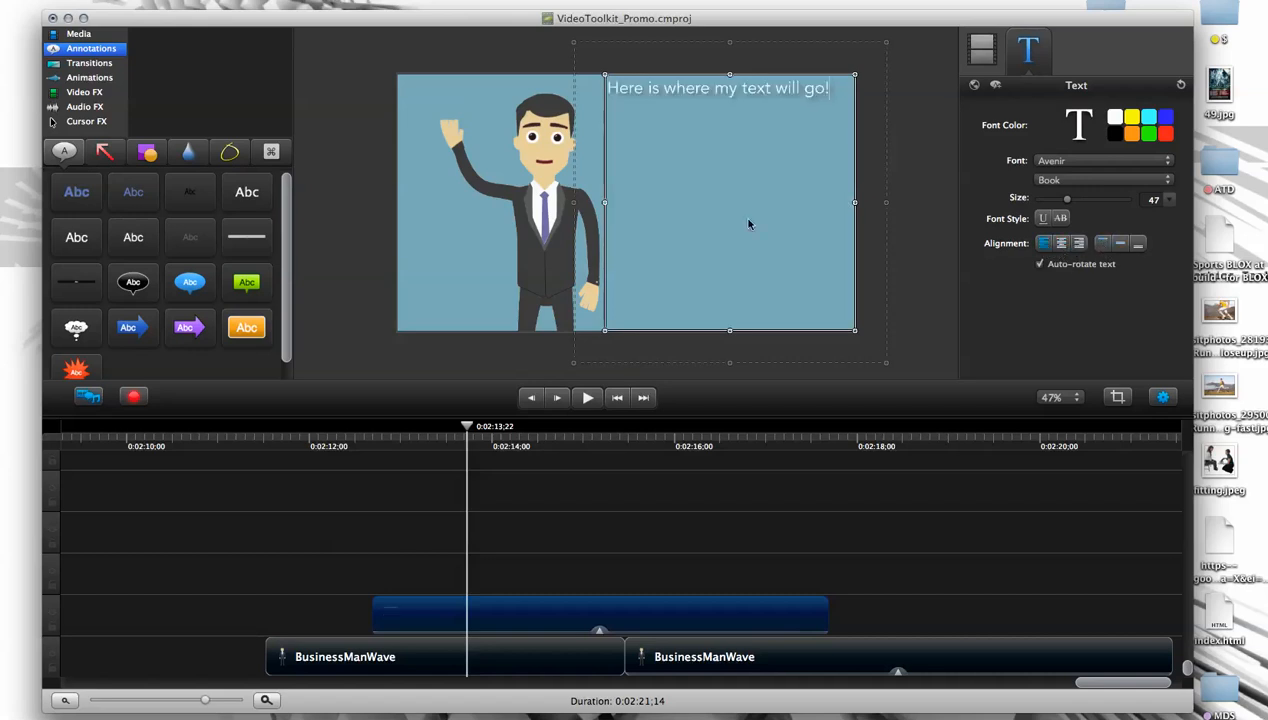
click(1121, 243)
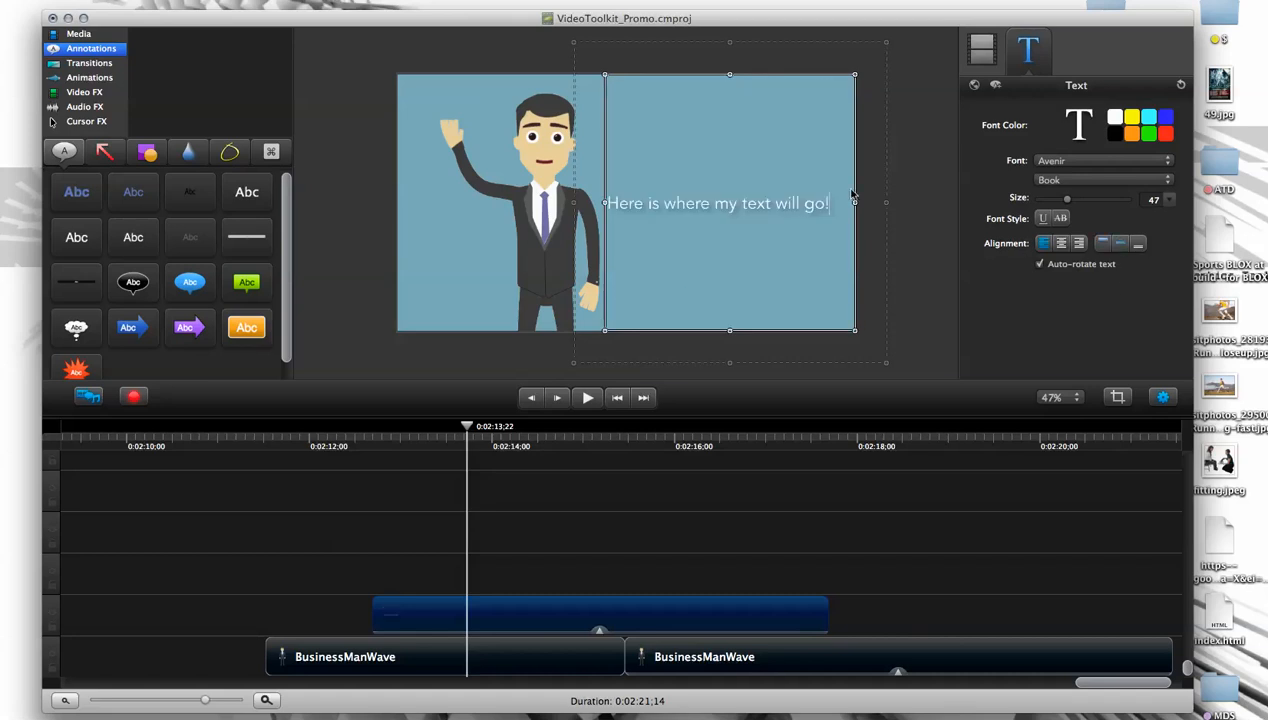
click(1061, 245)
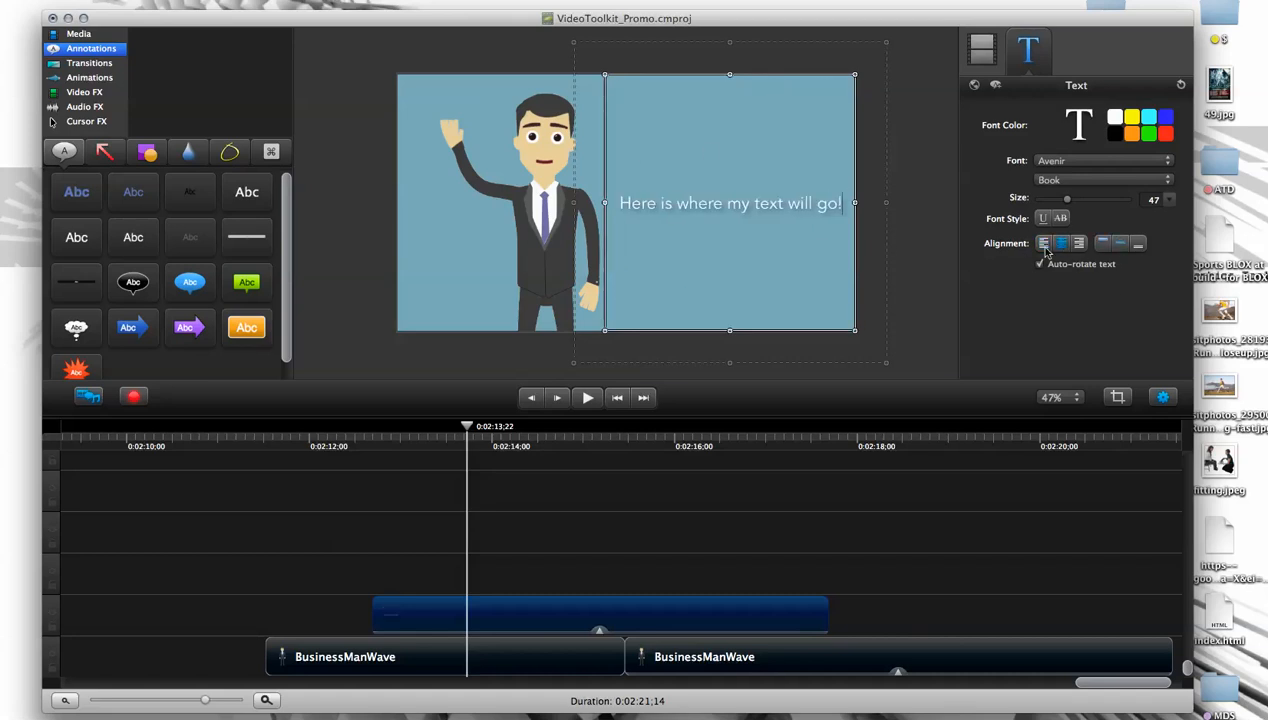
- Shrink the text box closely around its single line, with the text aligned to the vertical middle
click(1139, 244)
drag(731, 78, 731, 111)
drag(857, 203, 840, 202)
drag(617, 204, 607, 203)
click(1118, 244)
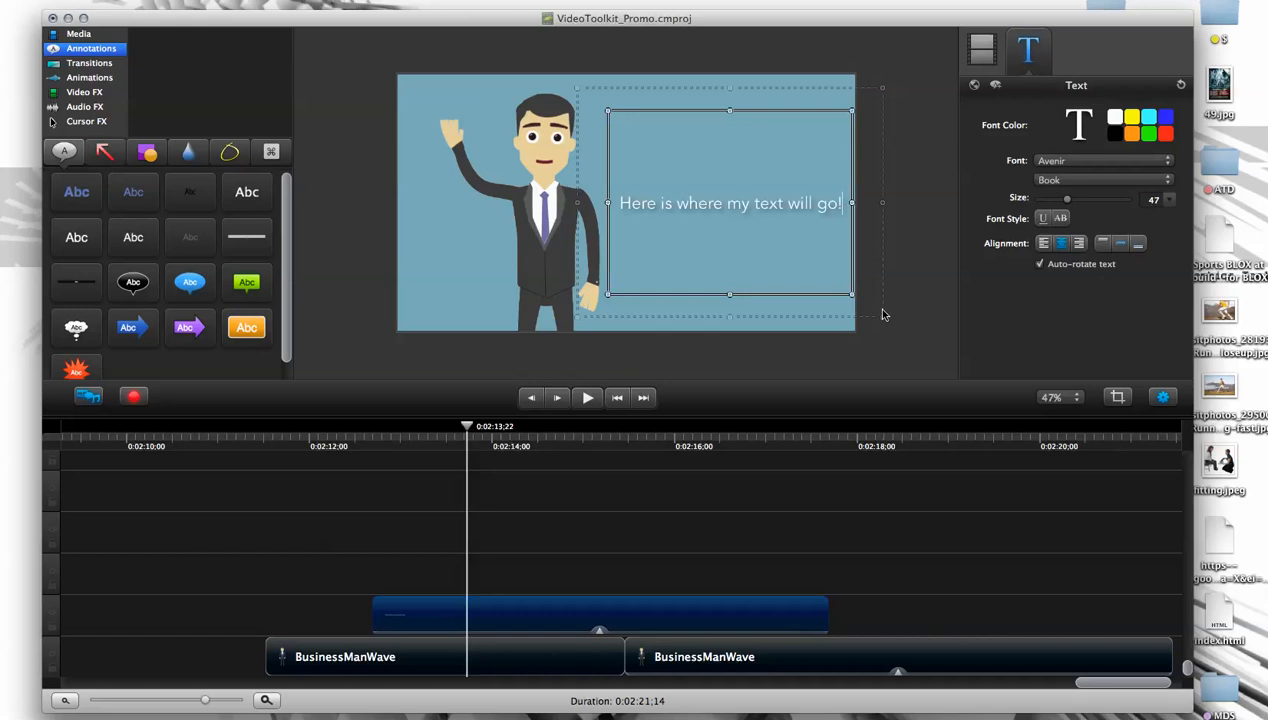
drag(853, 297, 856, 235)
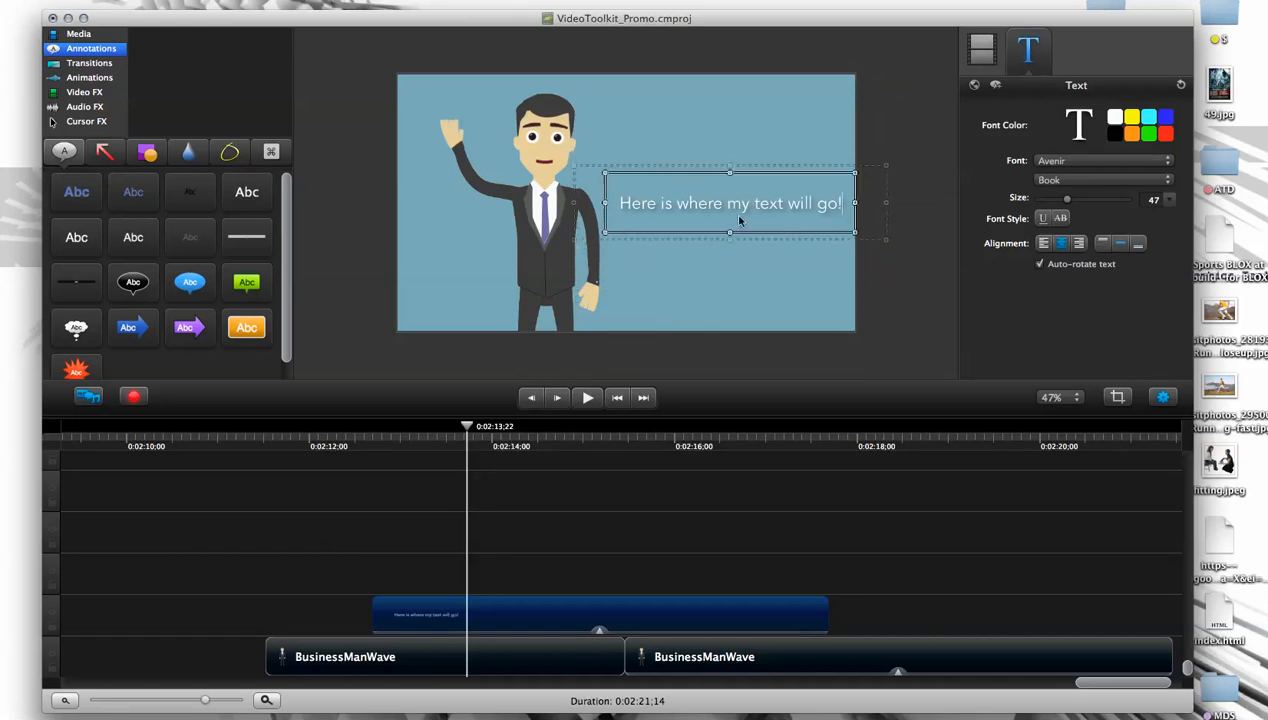
- Try moving the text box upward and selecting its text for editing, and deselect the annotation
drag(731, 207, 728, 151)
click(760, 206)
click(799, 287)
click(744, 203)
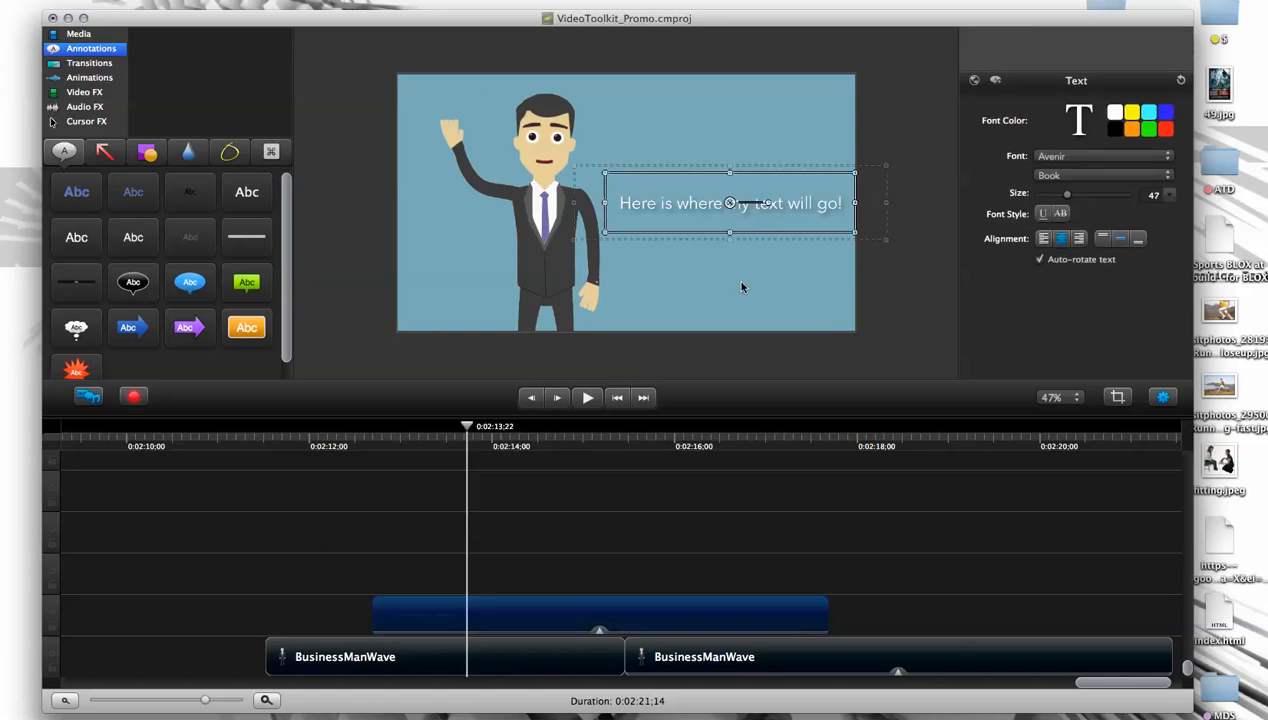
click(835, 293)
click(775, 204)
double_click(733, 214)
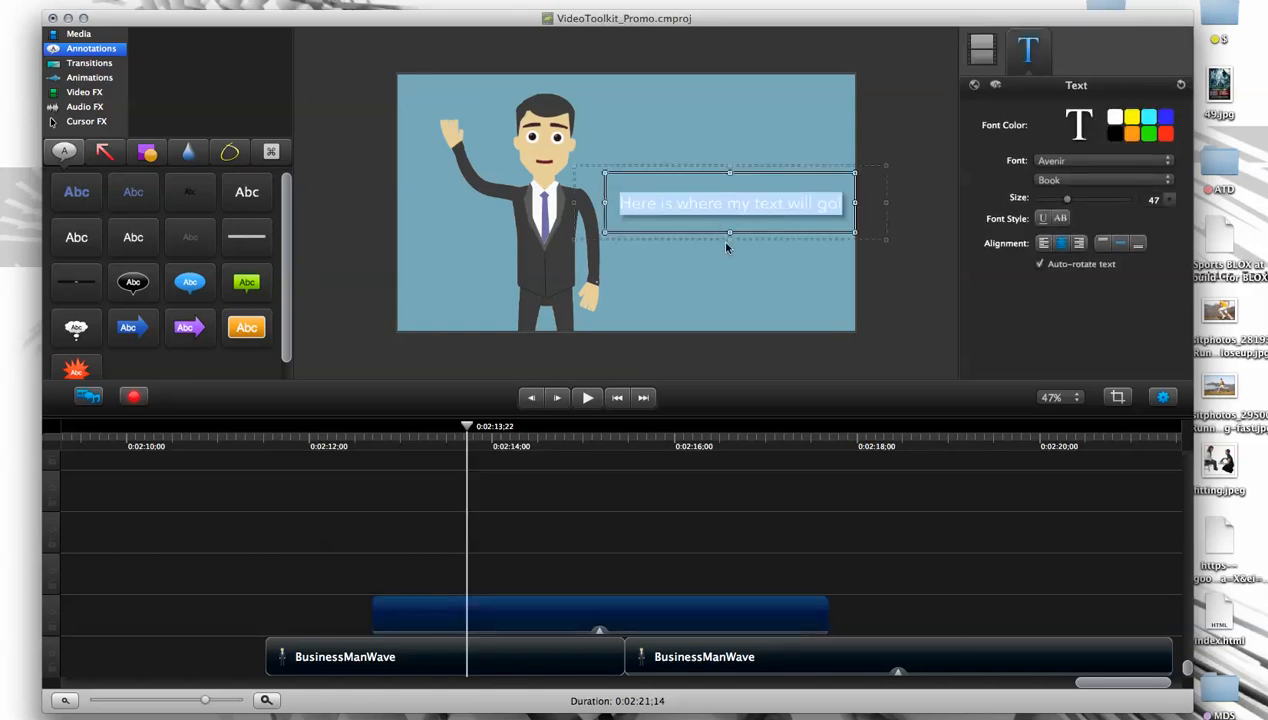
click(748, 218)
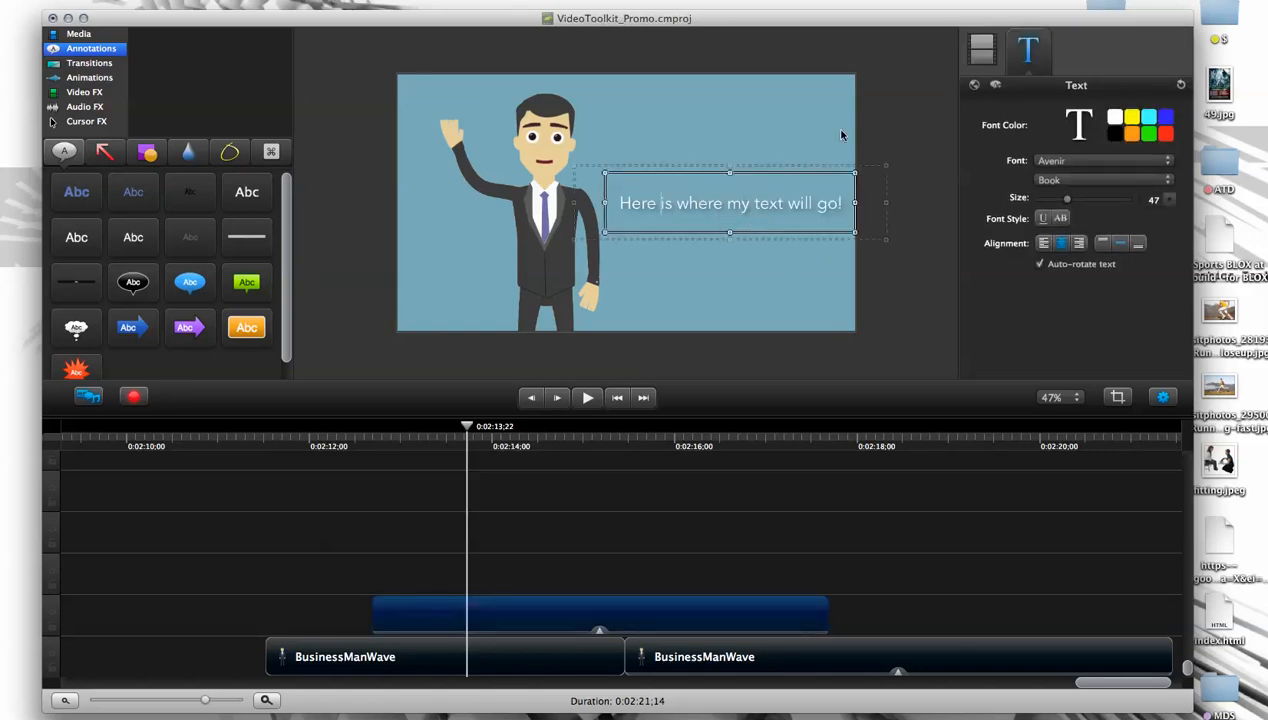
click(758, 174)
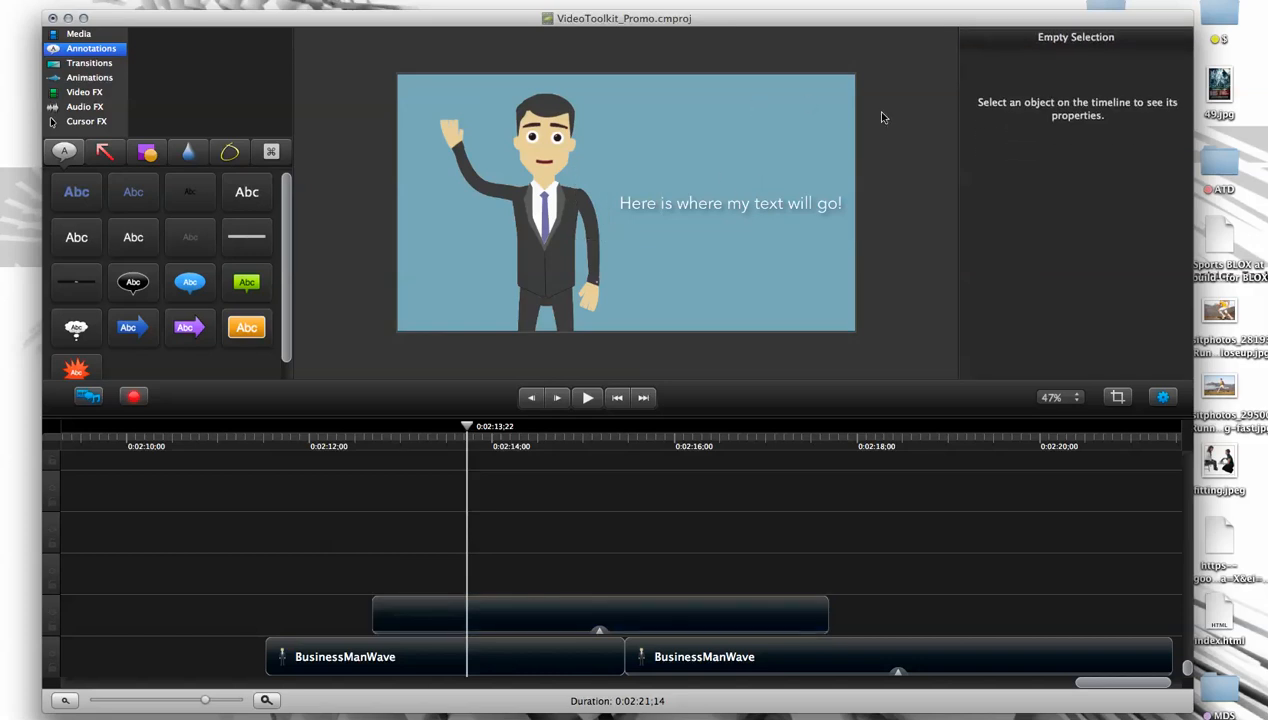
click(733, 210)
click(936, 314)
click(402, 84)
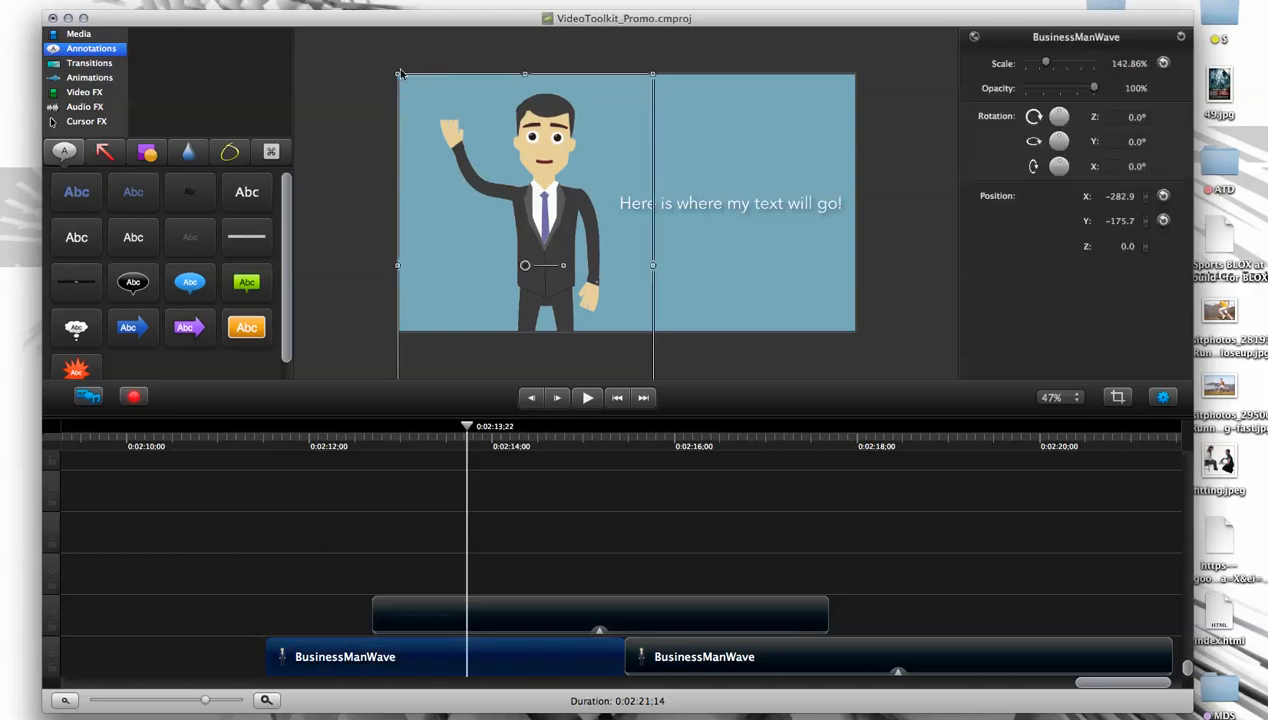
click(411, 71)
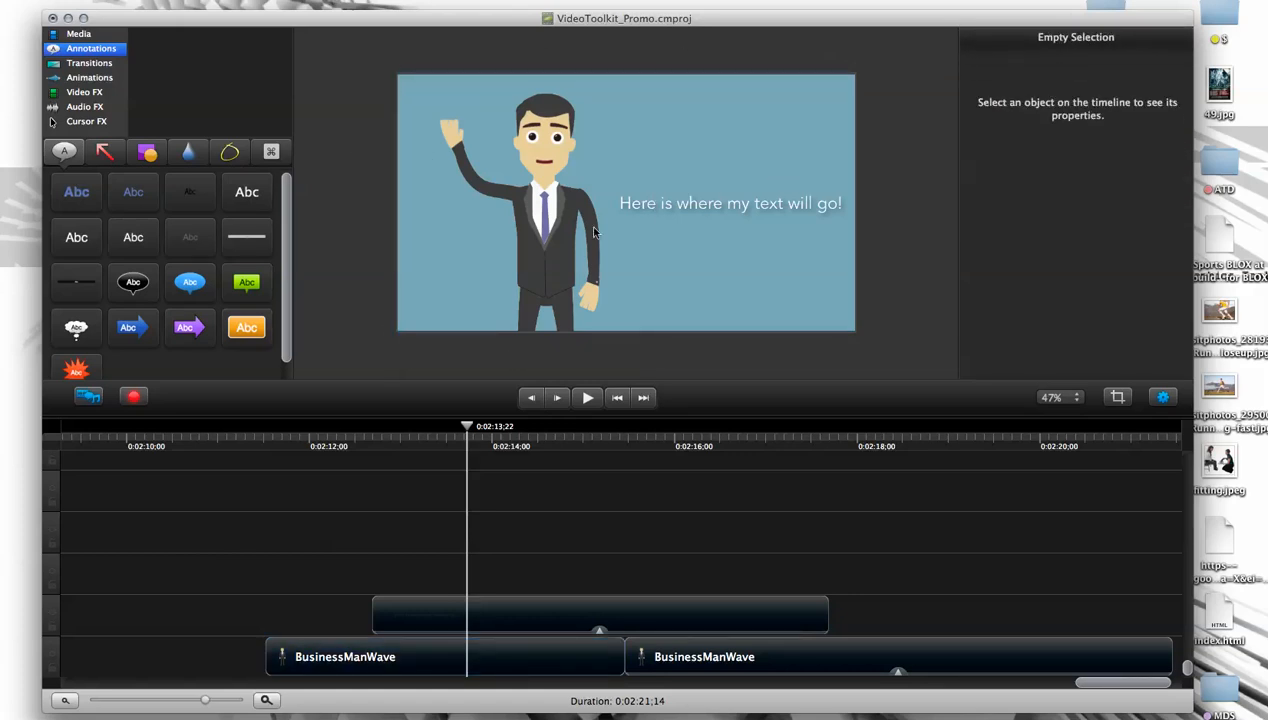
- Open the canvas adjustment settings, toggle the width and height proportion lock, and leave without applying the change
click(308, 0)
mouse_move(122, 0)
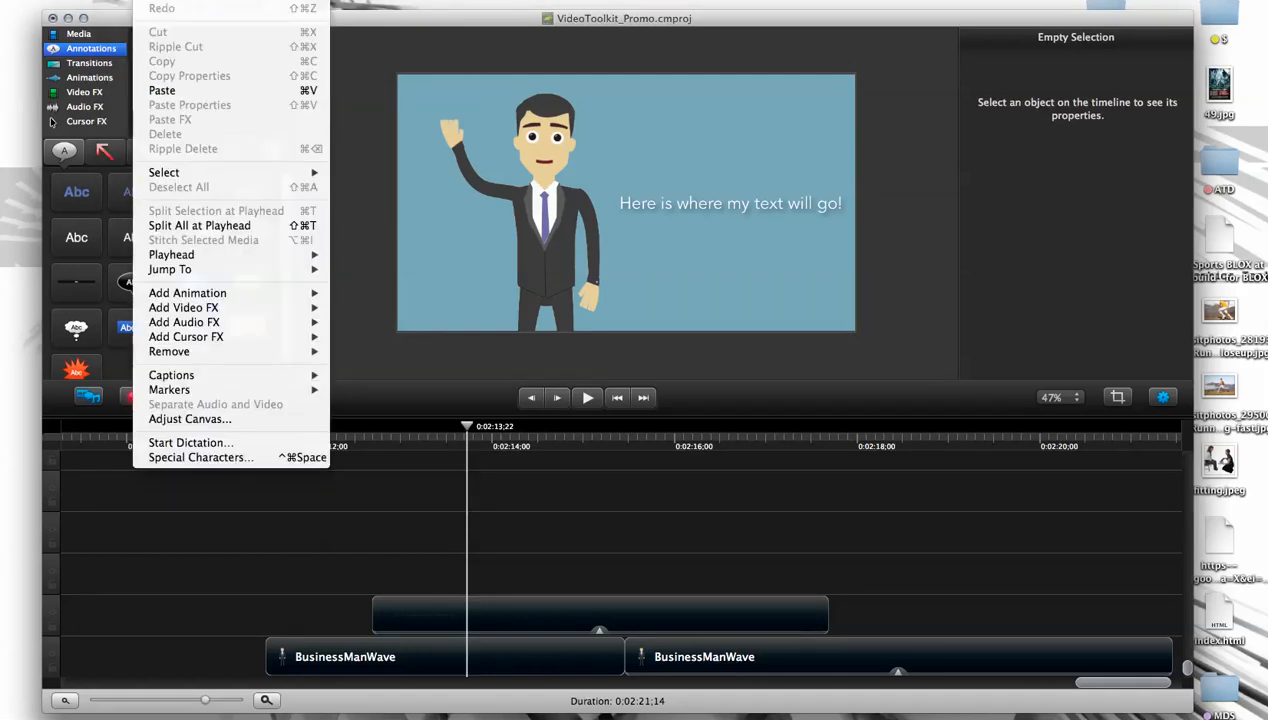
click(173, 420)
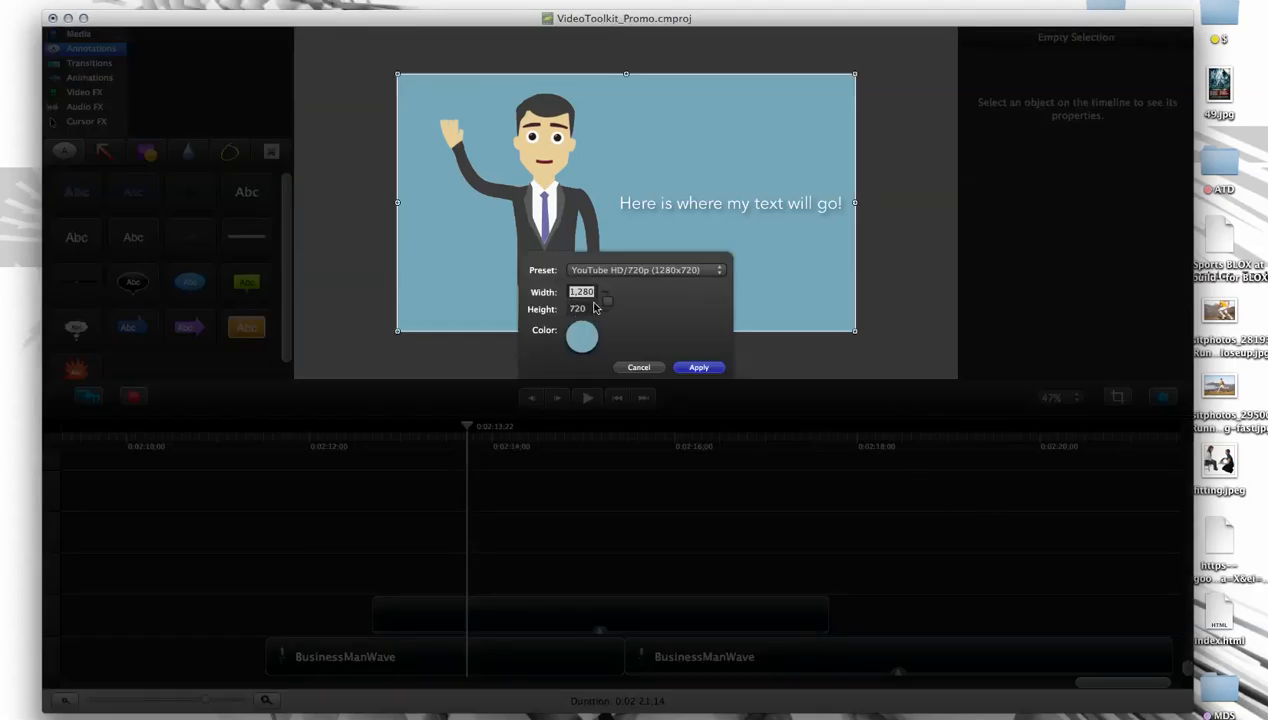
click(606, 300)
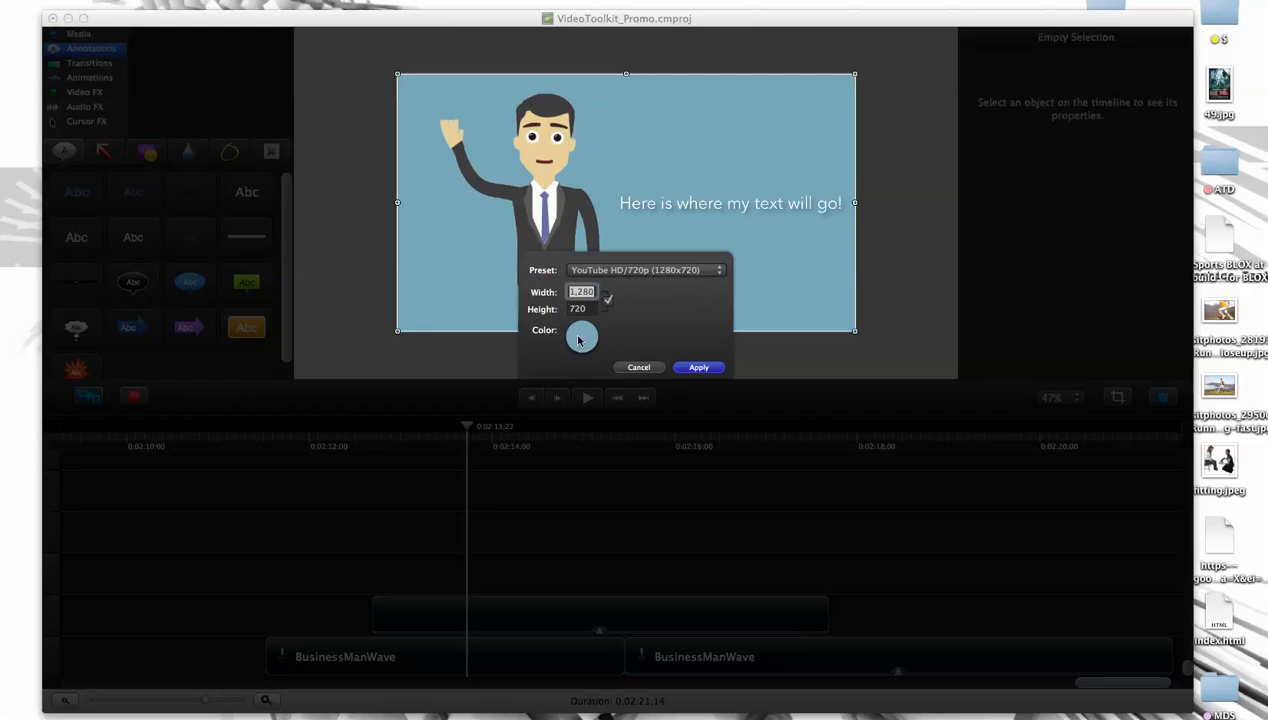
click(647, 369)
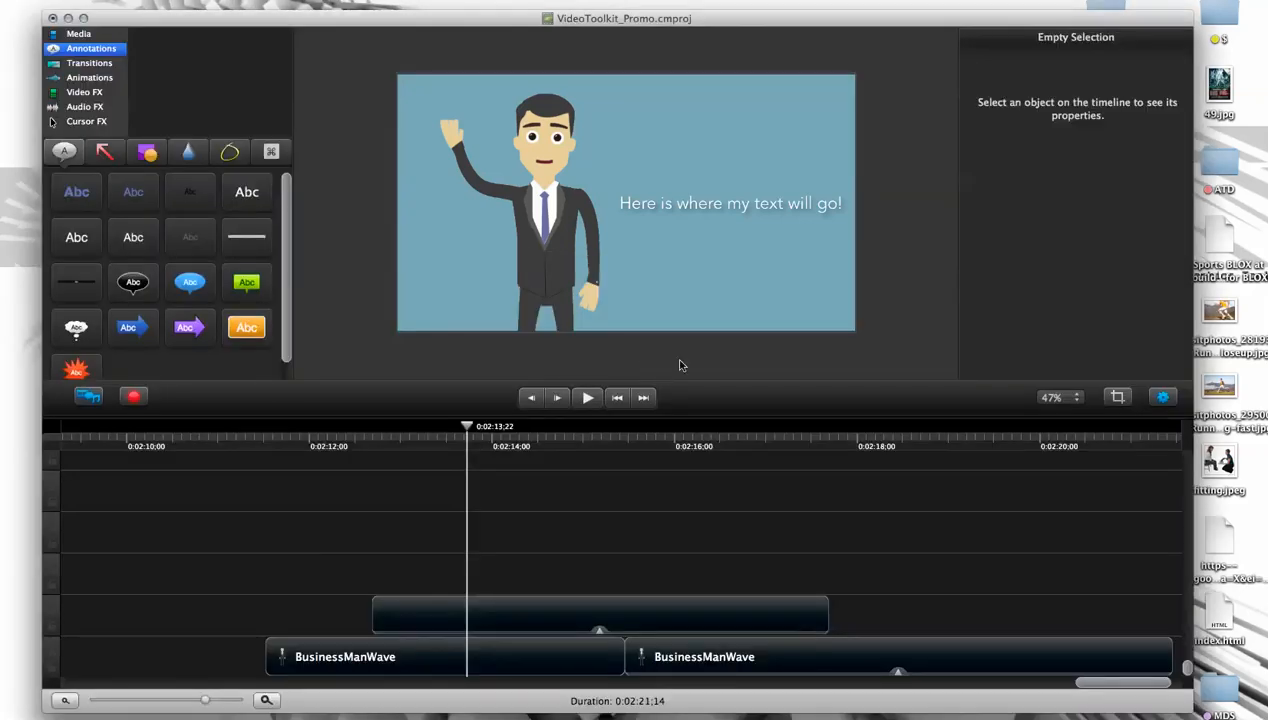
- Move the text annotation up beside the character's head and widen its box slightly
click(805, 207)
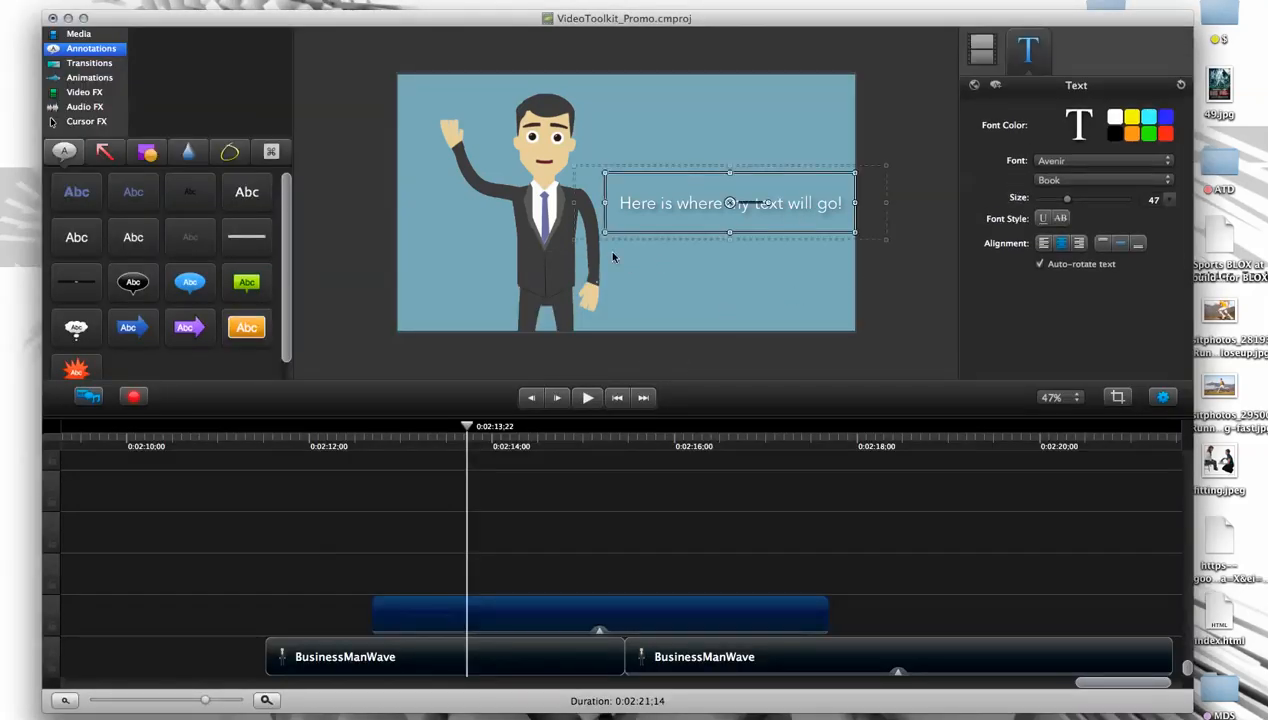
click(943, 171)
click(730, 208)
mouse_move(730, 205)
mouse_down()
mouse_move(761, 127)
mouse_move(730, 148)
mouse_move(699, 142)
mouse_up()
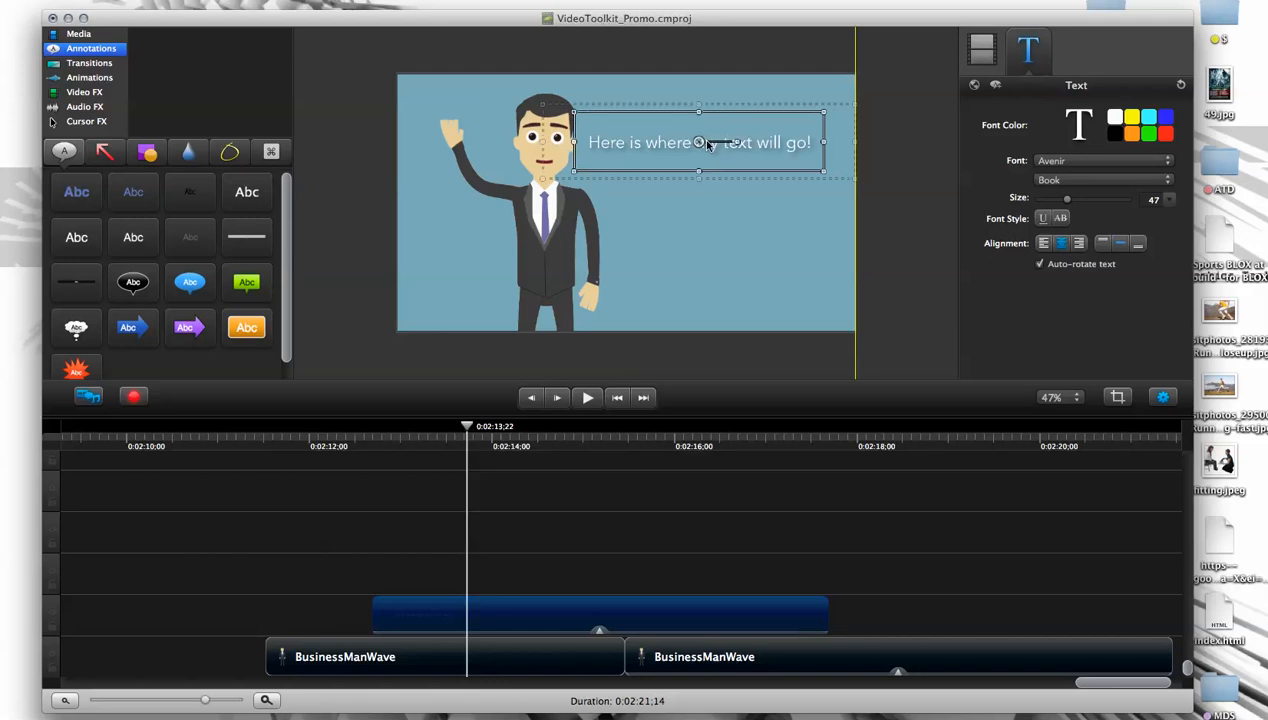
drag(824, 146, 829, 143)
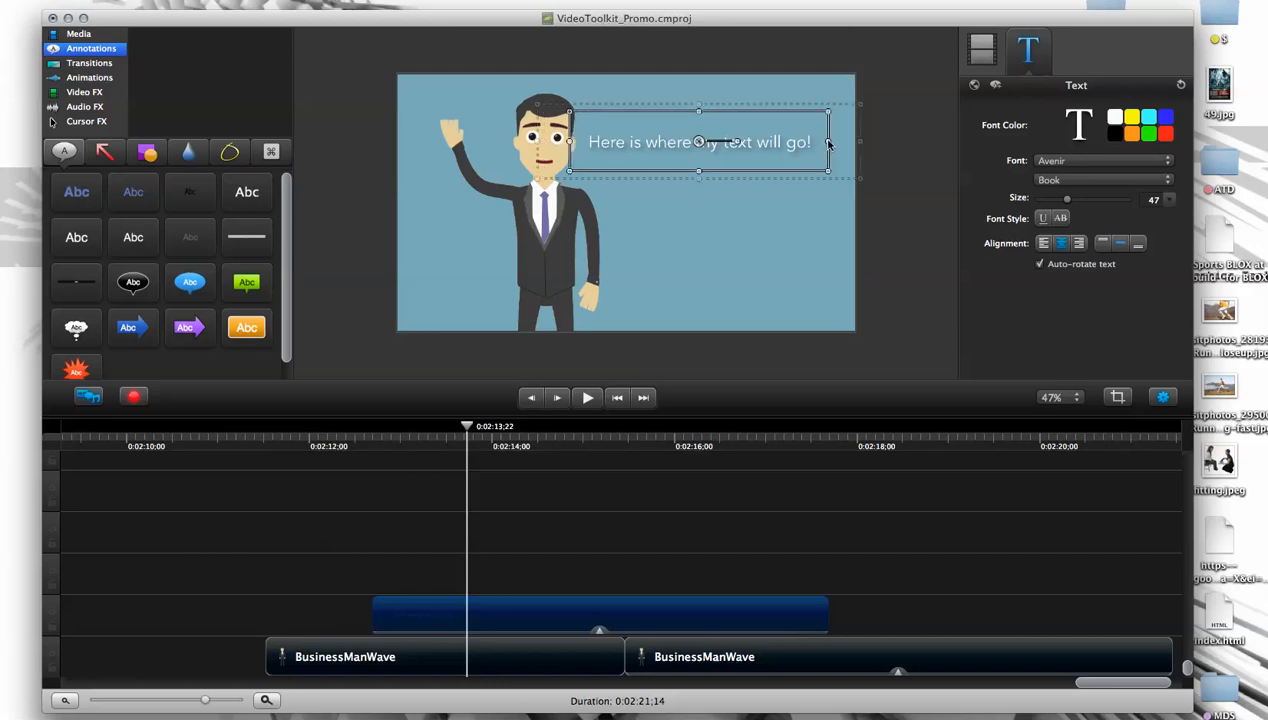
- Place the playhead at 0:02:11;28 and move the text clip so it starts there
click(526, 501)
click(457, 432)
drag(407, 432, 304, 444)
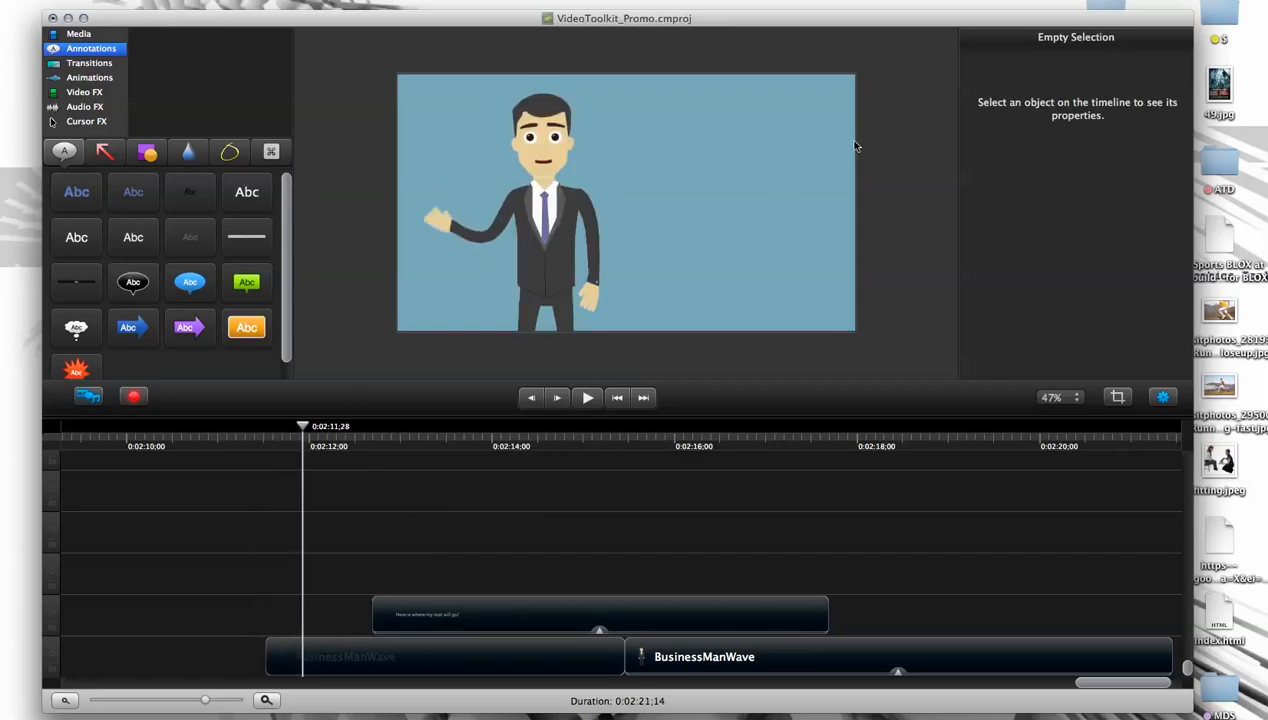
drag(419, 598, 350, 614)
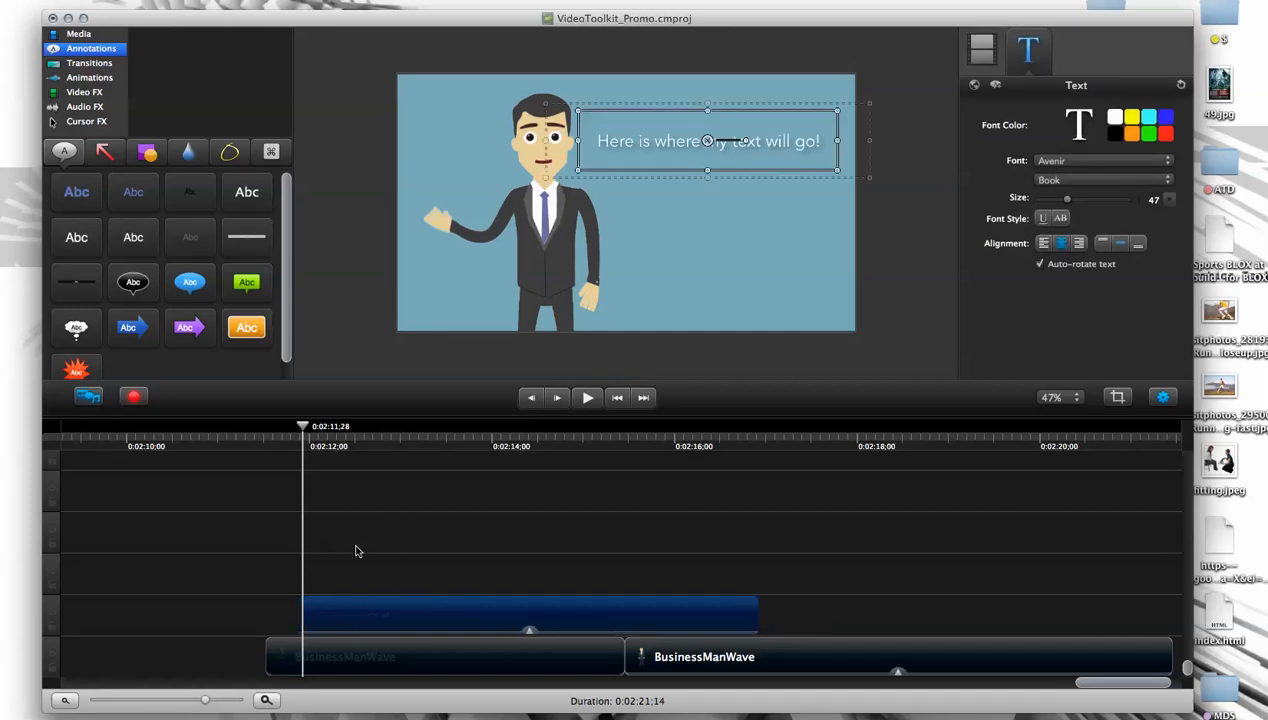
- Add a Fade In animation to the start of the text clip
click(85, 94)
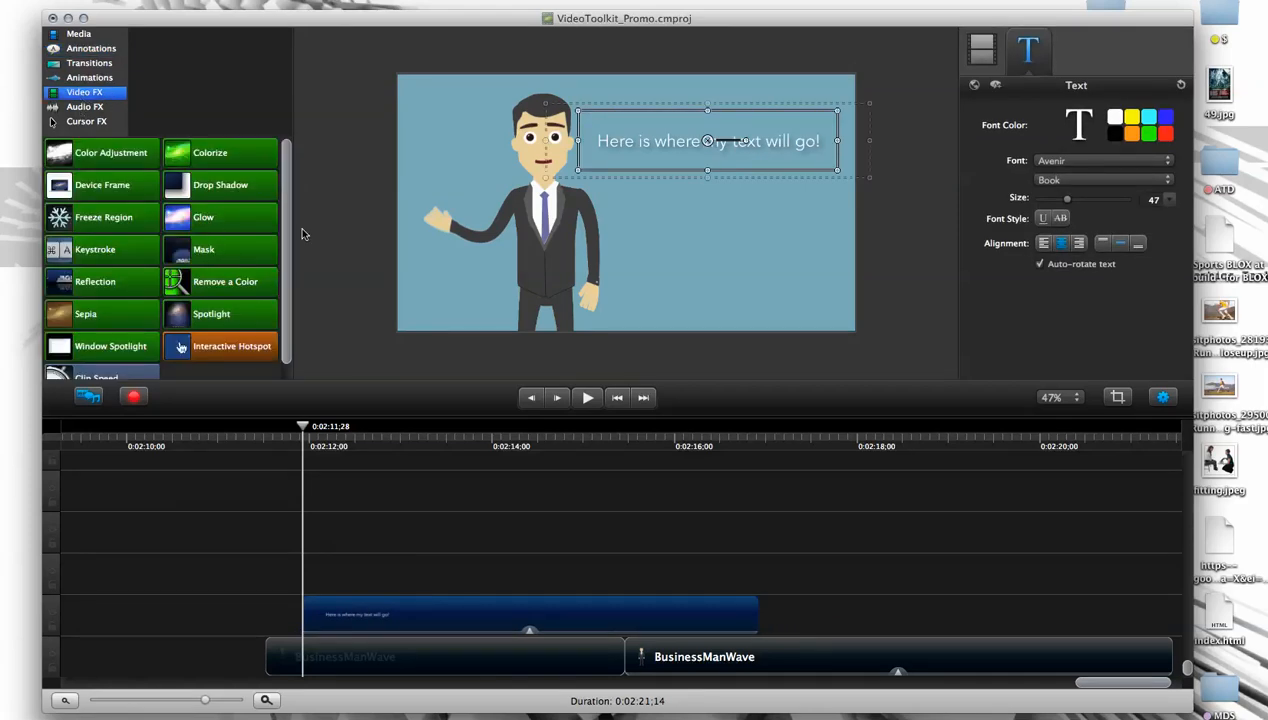
click(96, 77)
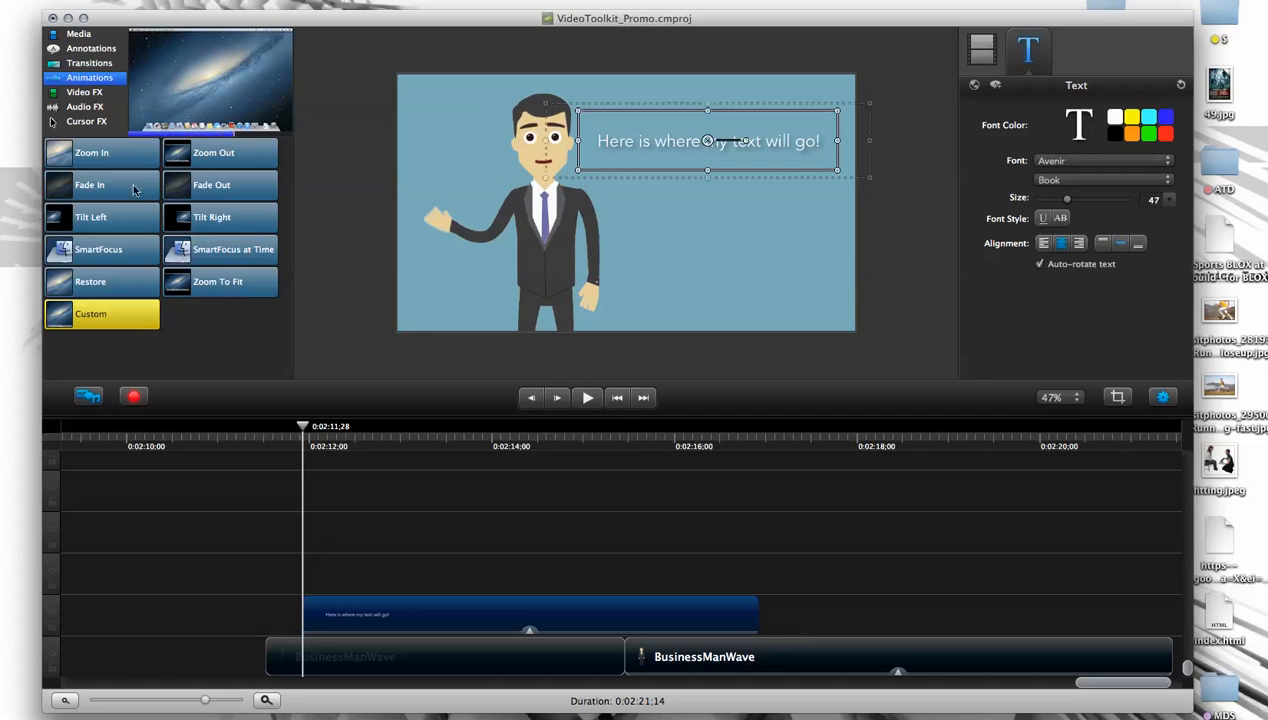
drag(112, 194, 330, 612)
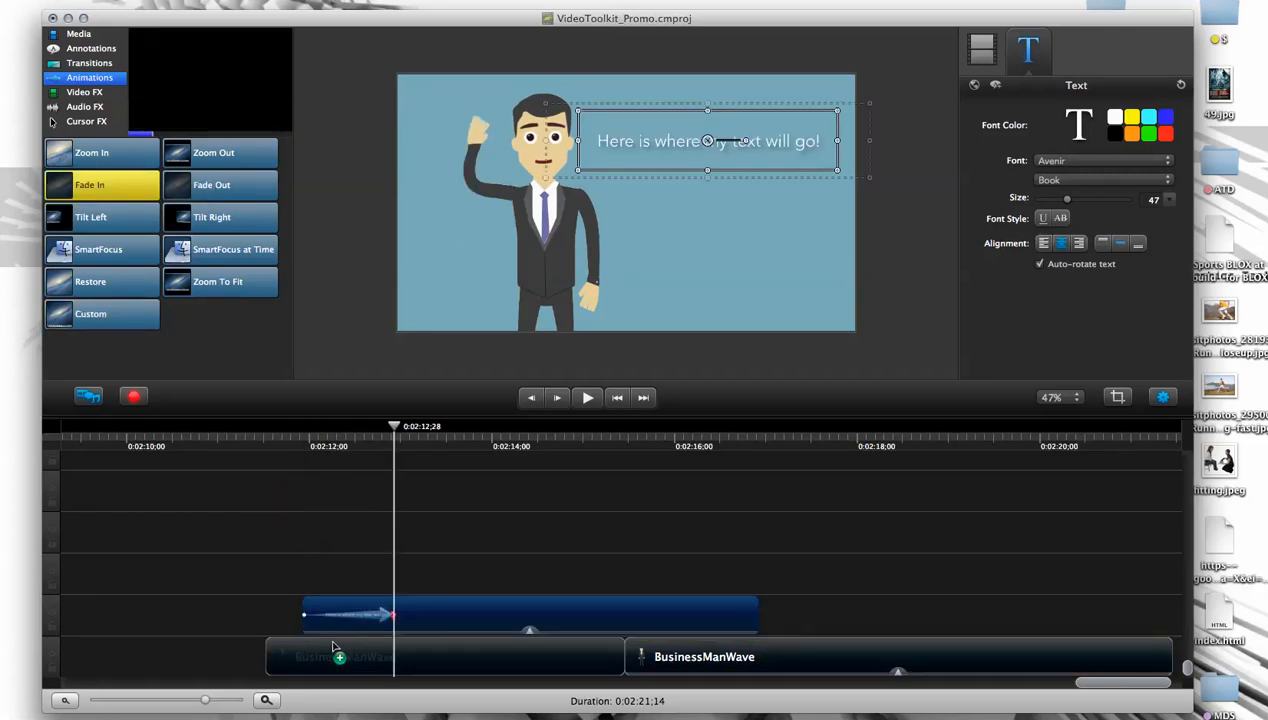
- Scrub the playhead between the fade-in's start and end to preview the text appearing
drag(393, 432, 307, 468)
drag(210, 704, 218, 702)
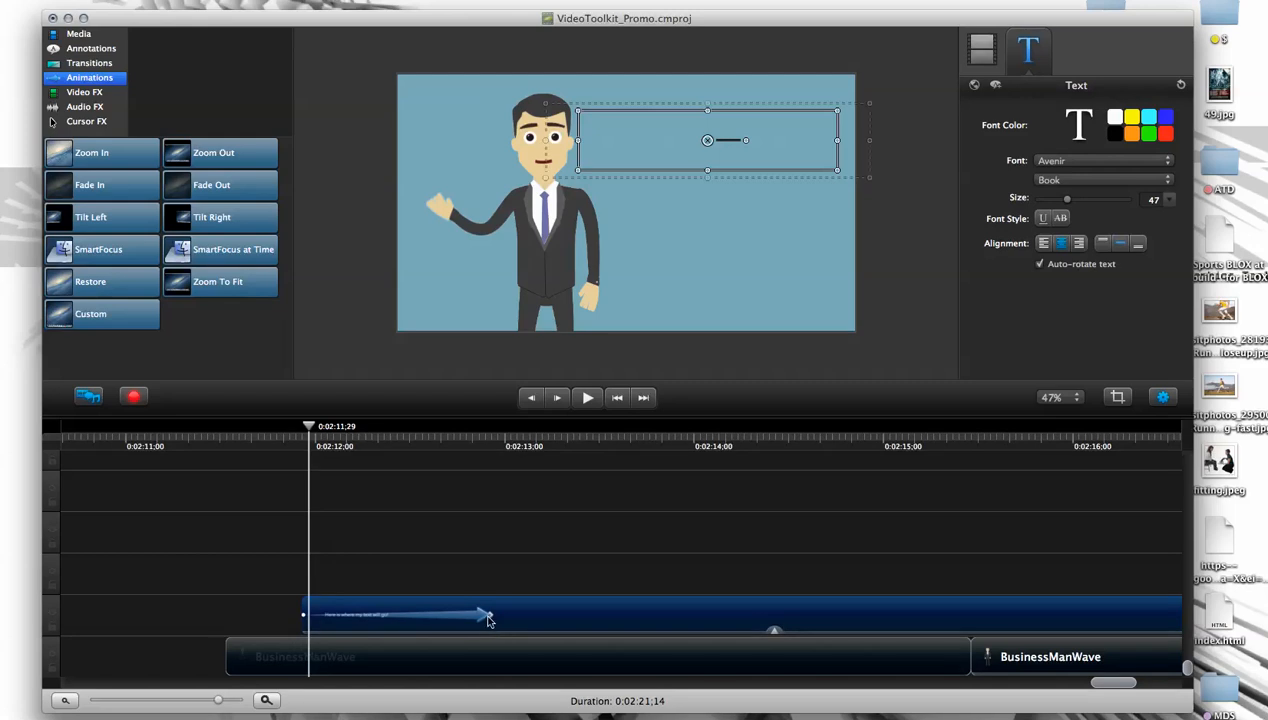
drag(309, 432, 304, 436)
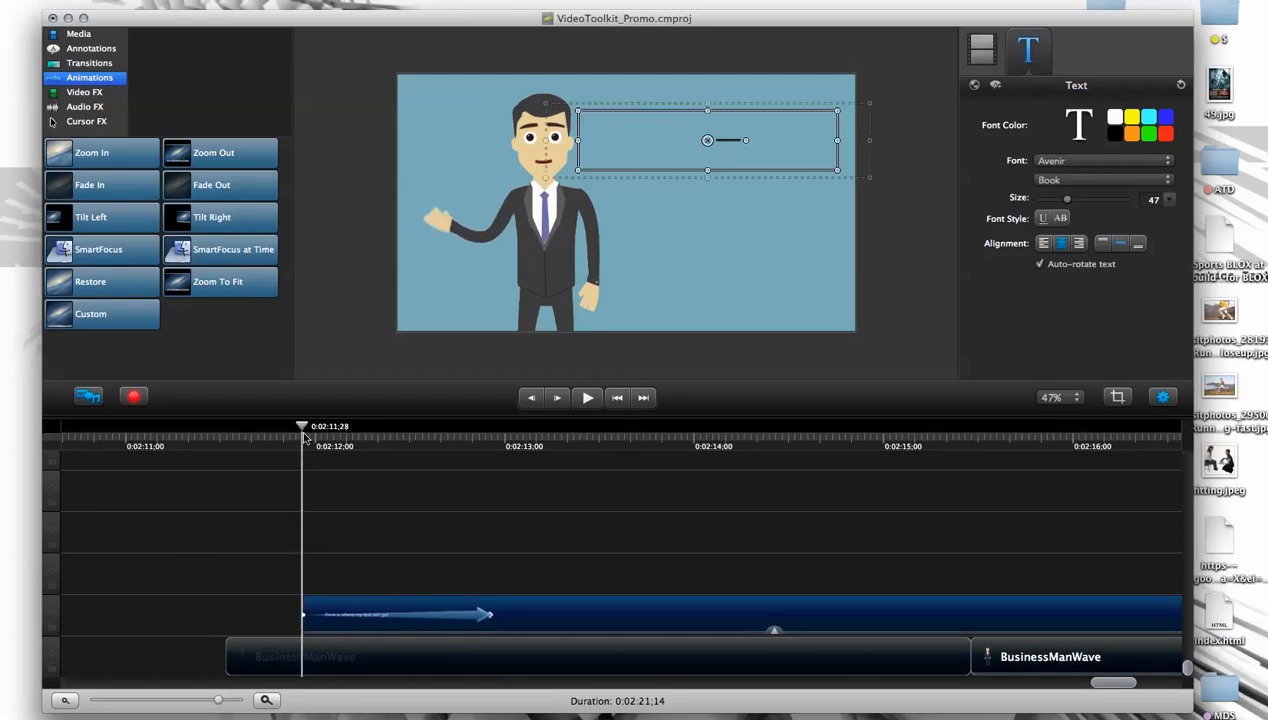
click(492, 455)
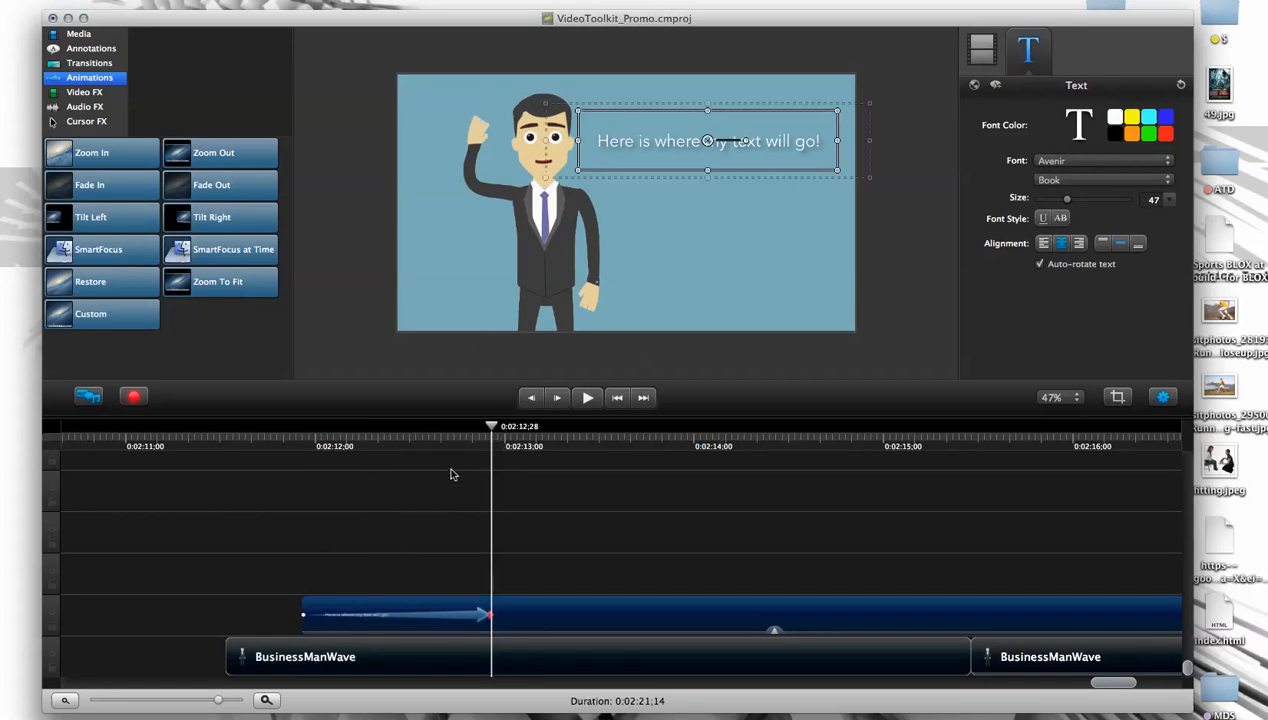
drag(489, 428, 302, 428)
- Shorten the fade-in on the text clip and play it from the start
drag(490, 617, 420, 617)
drag(424, 428, 292, 441)
key(space)
key(space)
key(space)
- Lengthen the fade-in so it ends at 0:02:15;19, and play it from the clip's start
drag(425, 614, 1075, 626)
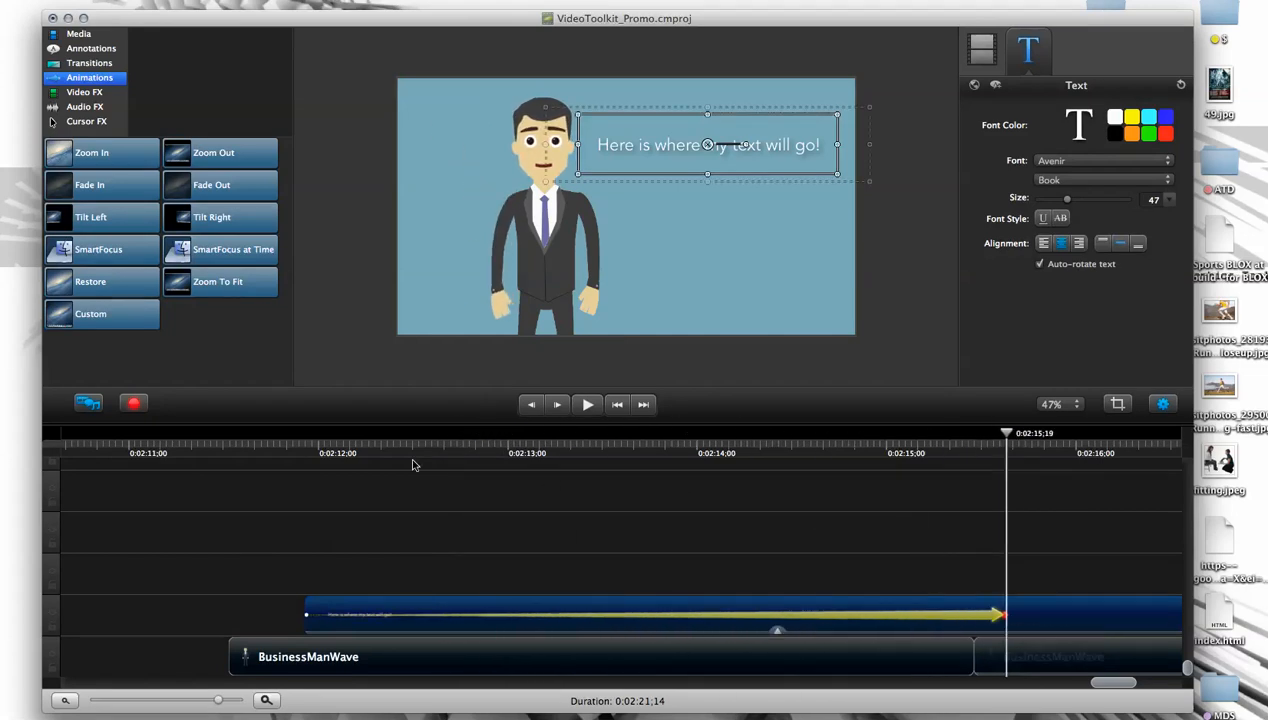
click(312, 443)
key(space)
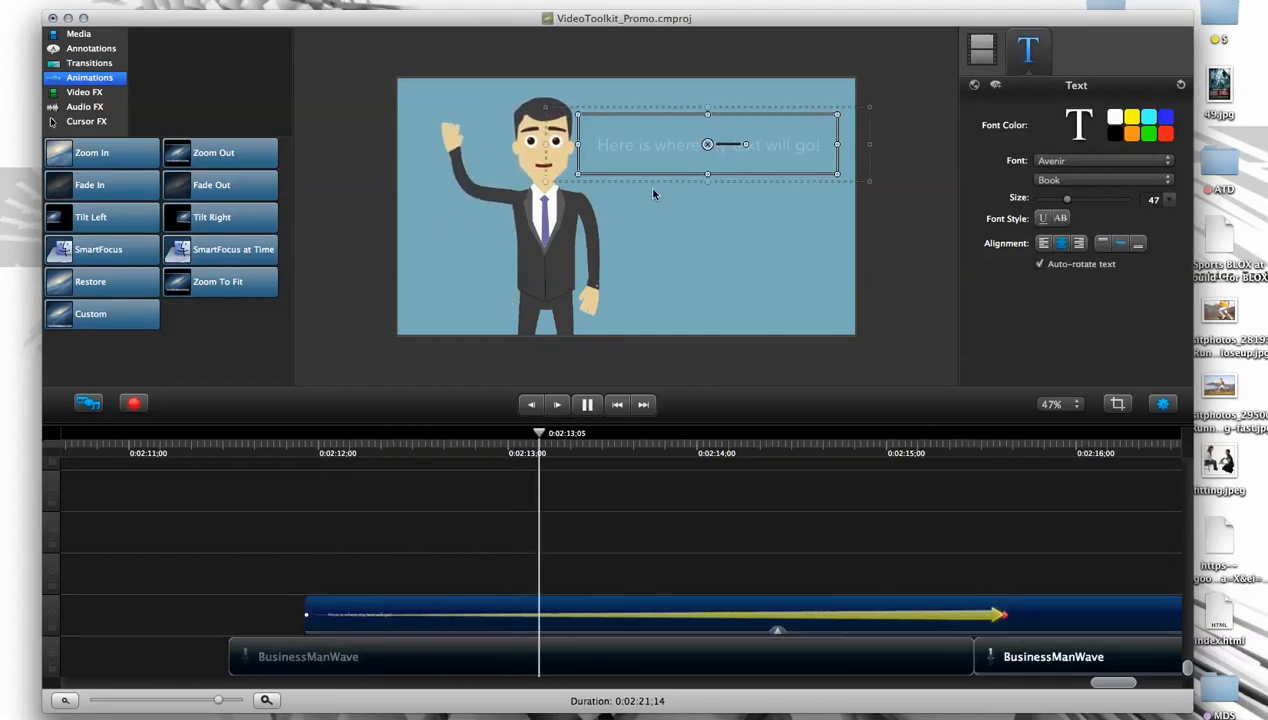
key(space)
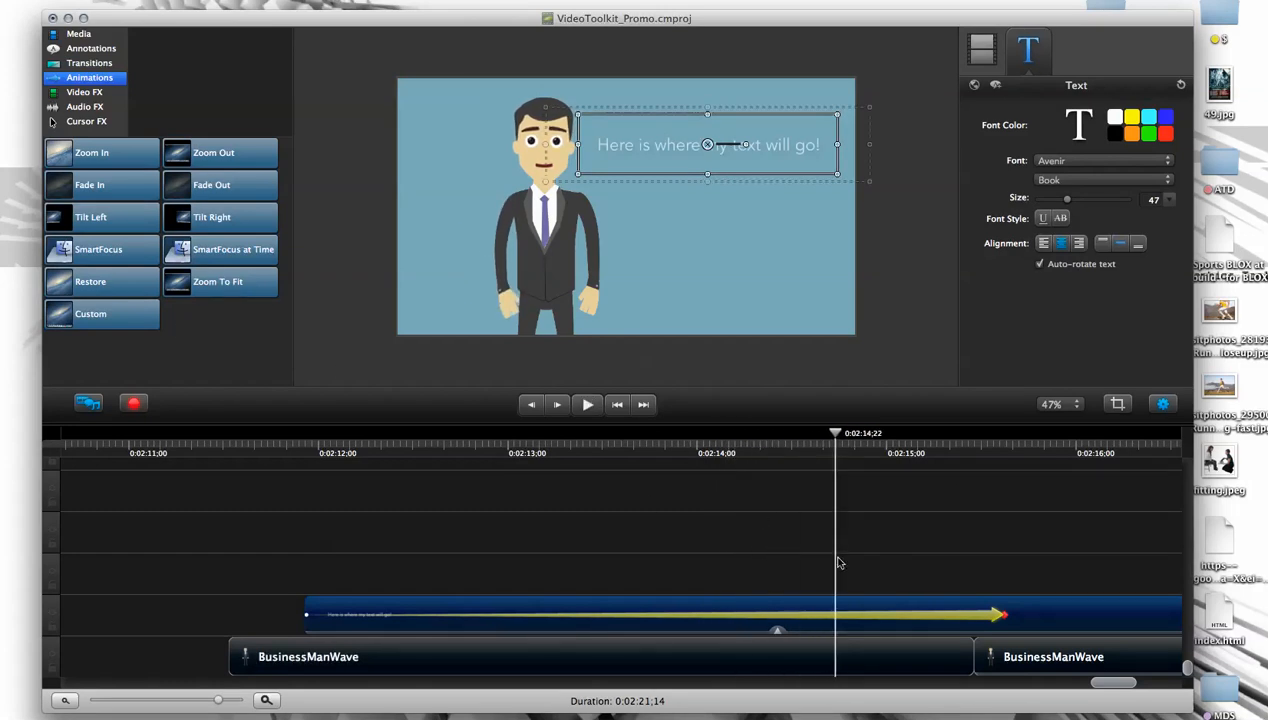
- Shorten the fade-in again and slide it toward the middle of the text clip
drag(834, 434, 790, 435)
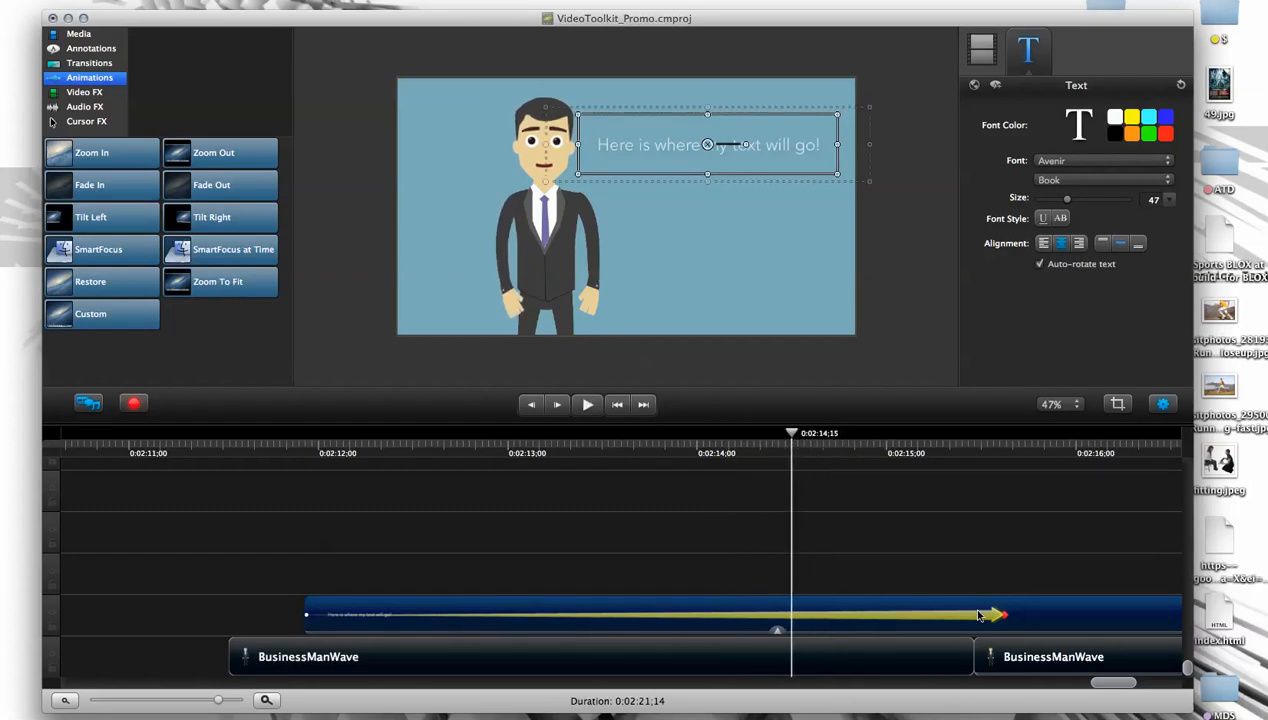
drag(1003, 618, 846, 617)
drag(219, 702, 213, 702)
mouse_move(741, 616)
mouse_down()
mouse_move(802, 617)
mouse_move(755, 617)
mouse_up()
drag(1122, 684, 1135, 684)
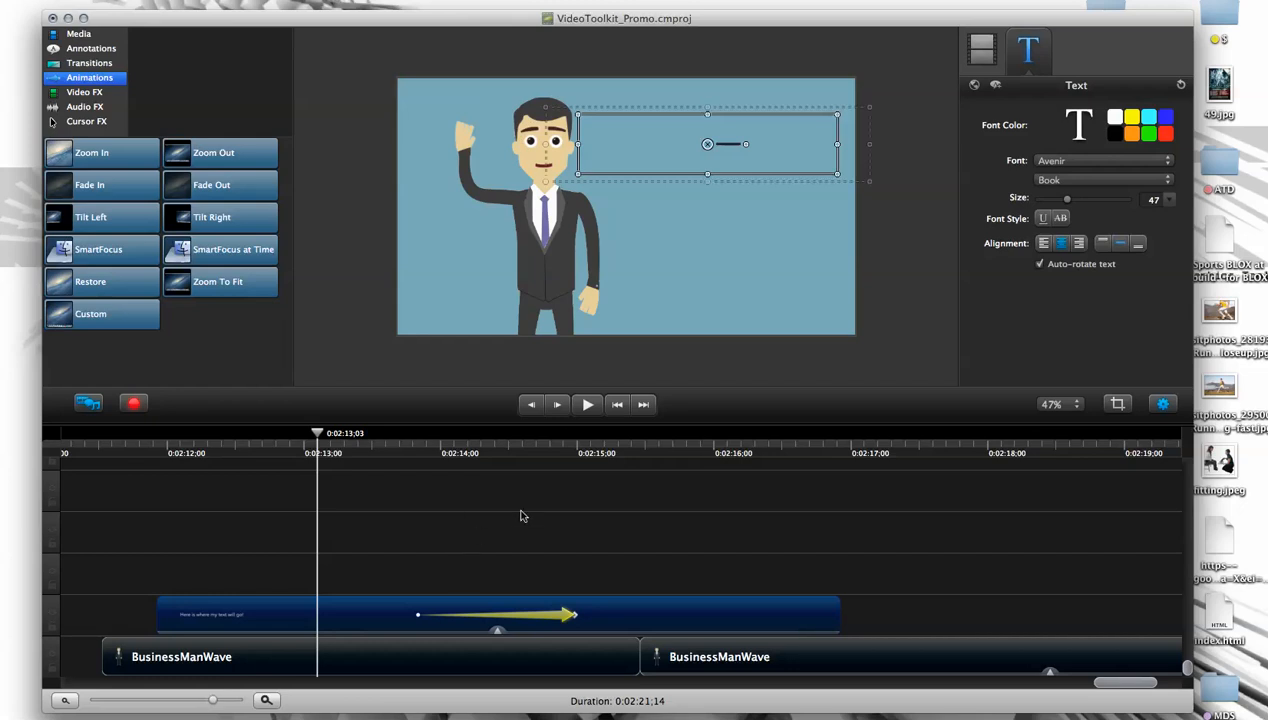
- Move the fade-in back to the start of the text clip and scrub past it to 0:02:15;25
drag(538, 604, 246, 614)
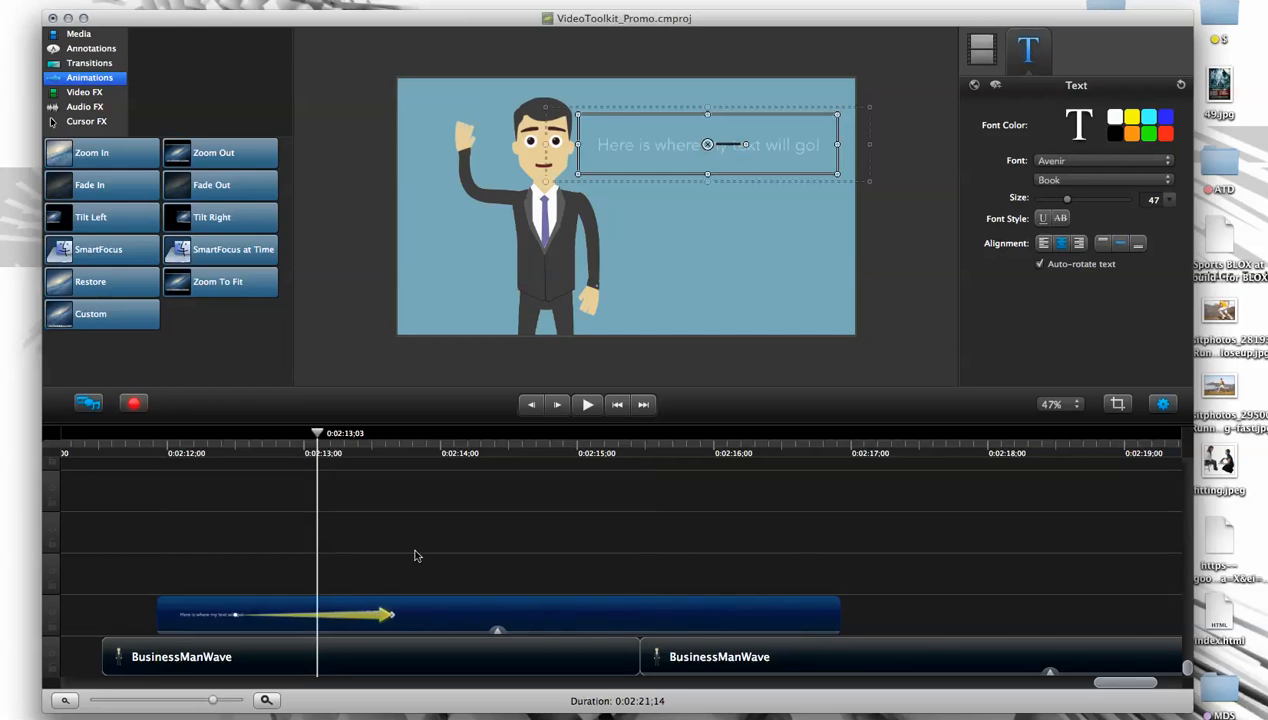
drag(353, 618, 316, 614)
drag(317, 433, 679, 435)
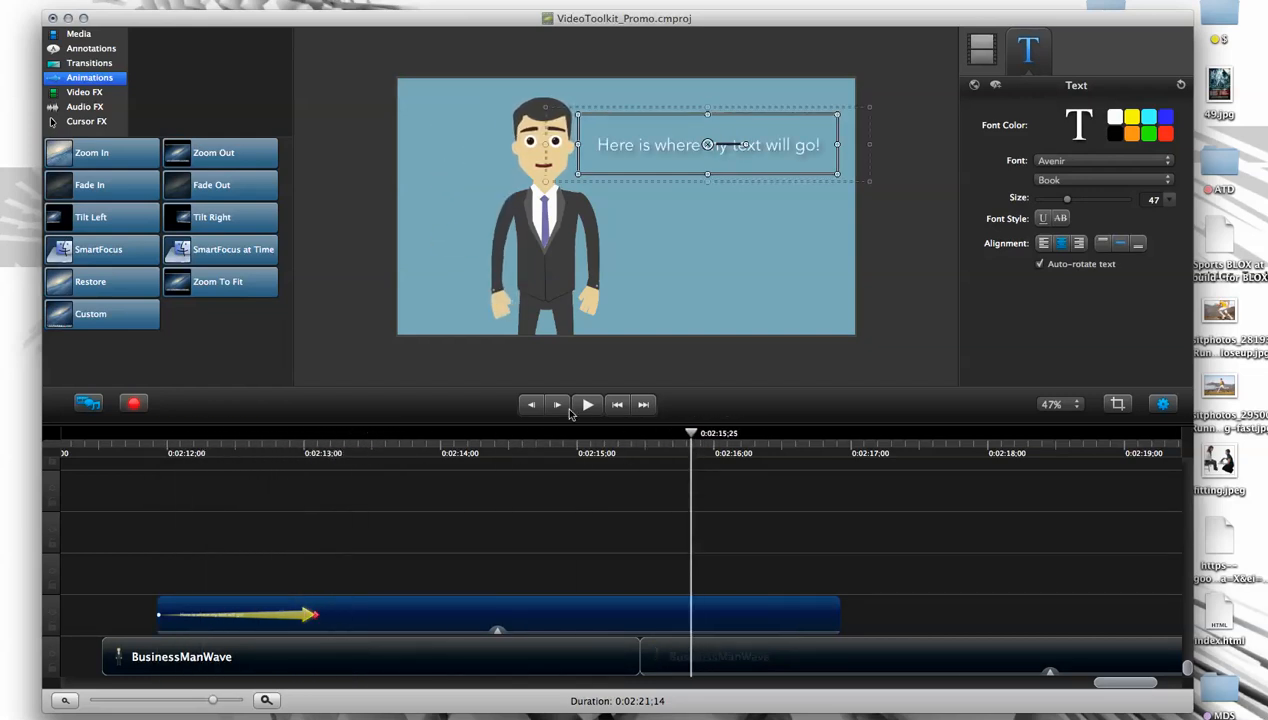
- Add a Fade Out animation to the end of the text clip and scrub across it to preview
drag(220, 198, 818, 623)
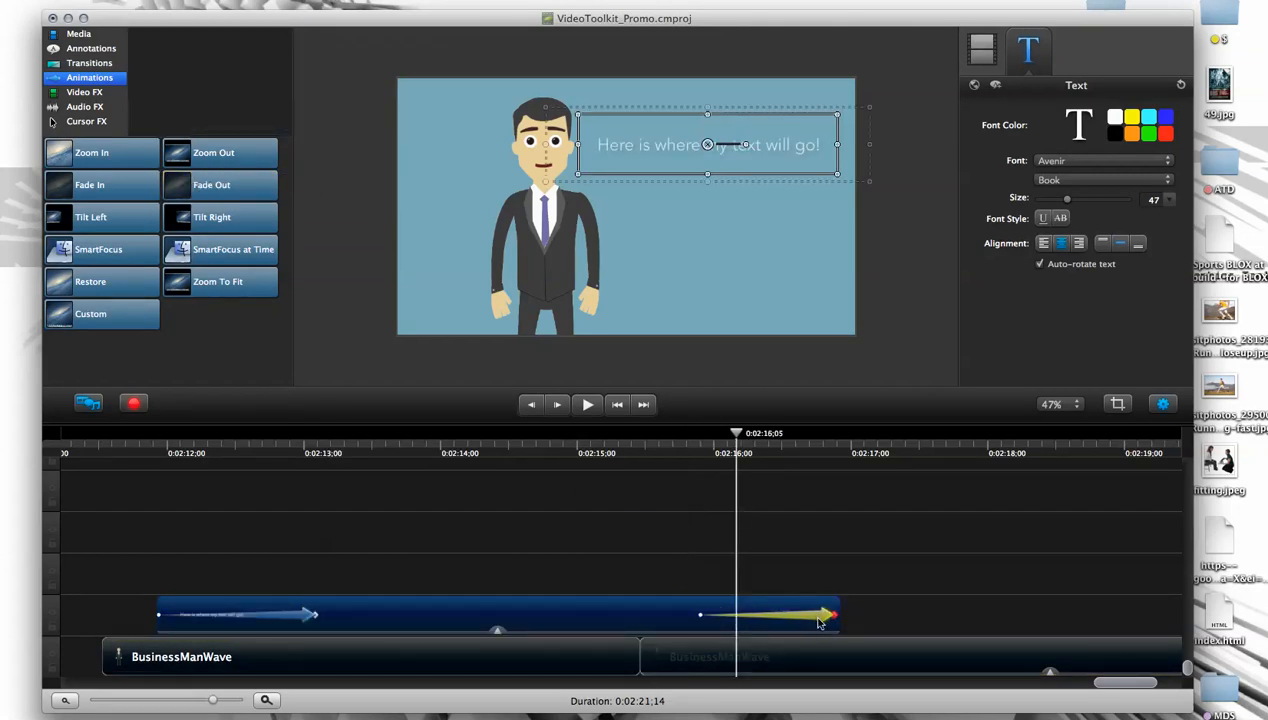
drag(737, 438, 776, 493)
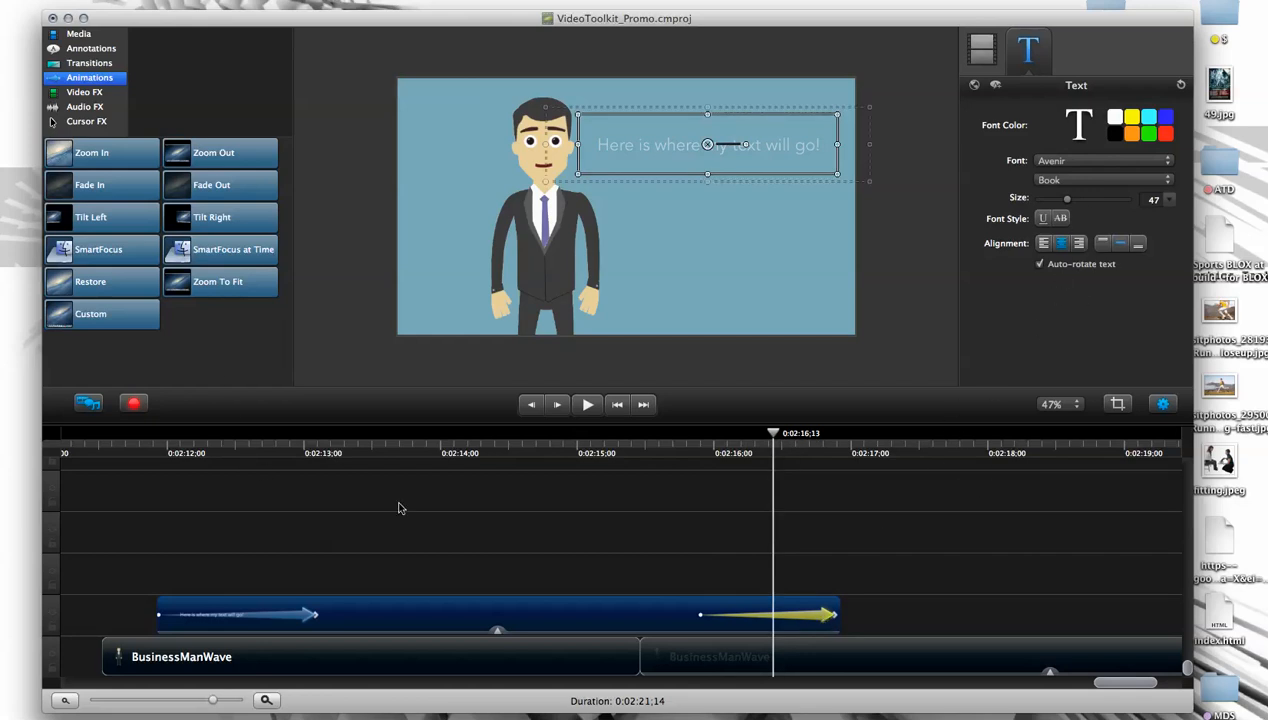
drag(775, 434, 842, 468)
click(767, 569)
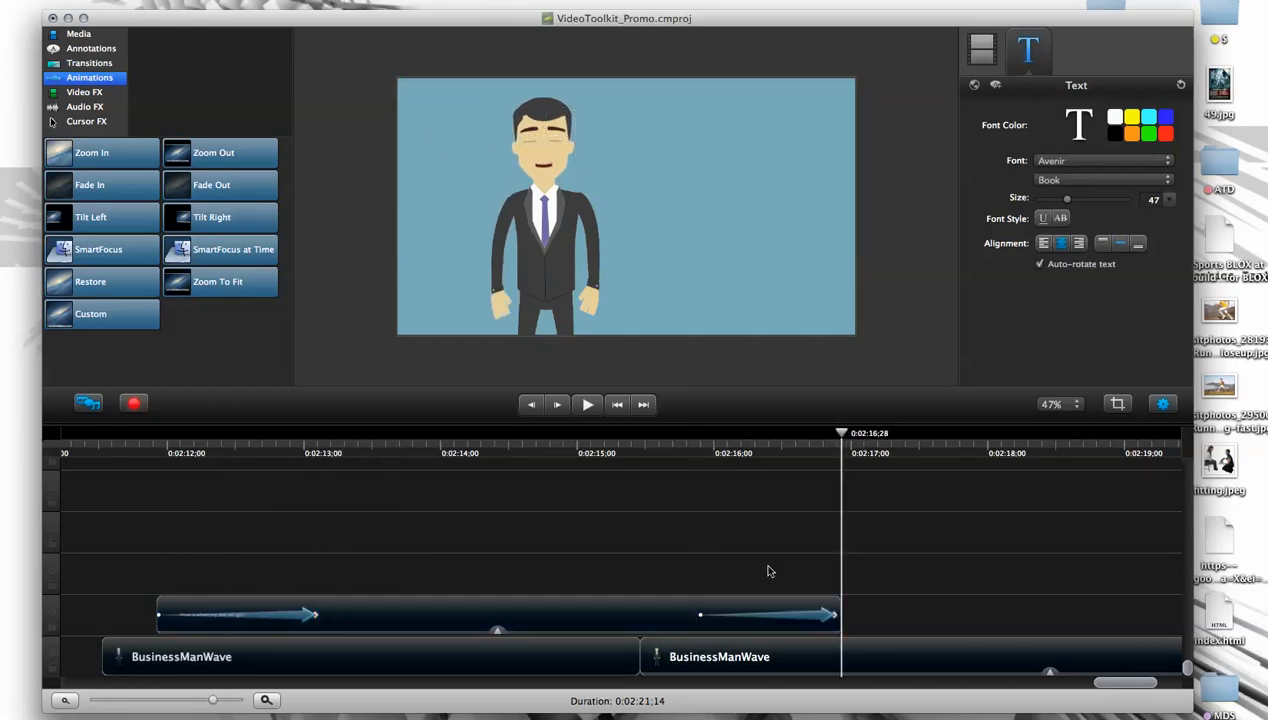
- Delete the fade-out and fade-in animations from the text clip
click(783, 615)
key(Delete)
click(304, 615)
key(Delete)
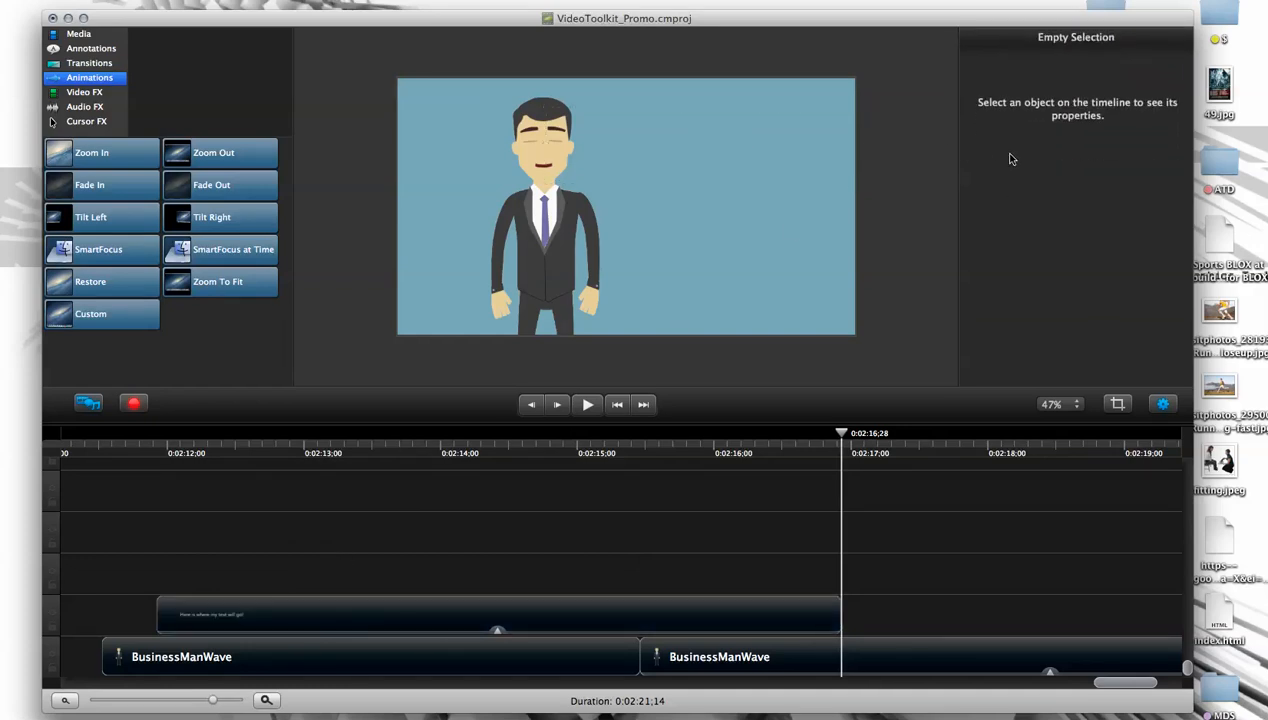
- Try a Custom animation at the start of the text clip, scrub over it, and remove it
drag(224, 445, 163, 444)
drag(88, 315, 183, 441)
drag(96, 316, 211, 622)
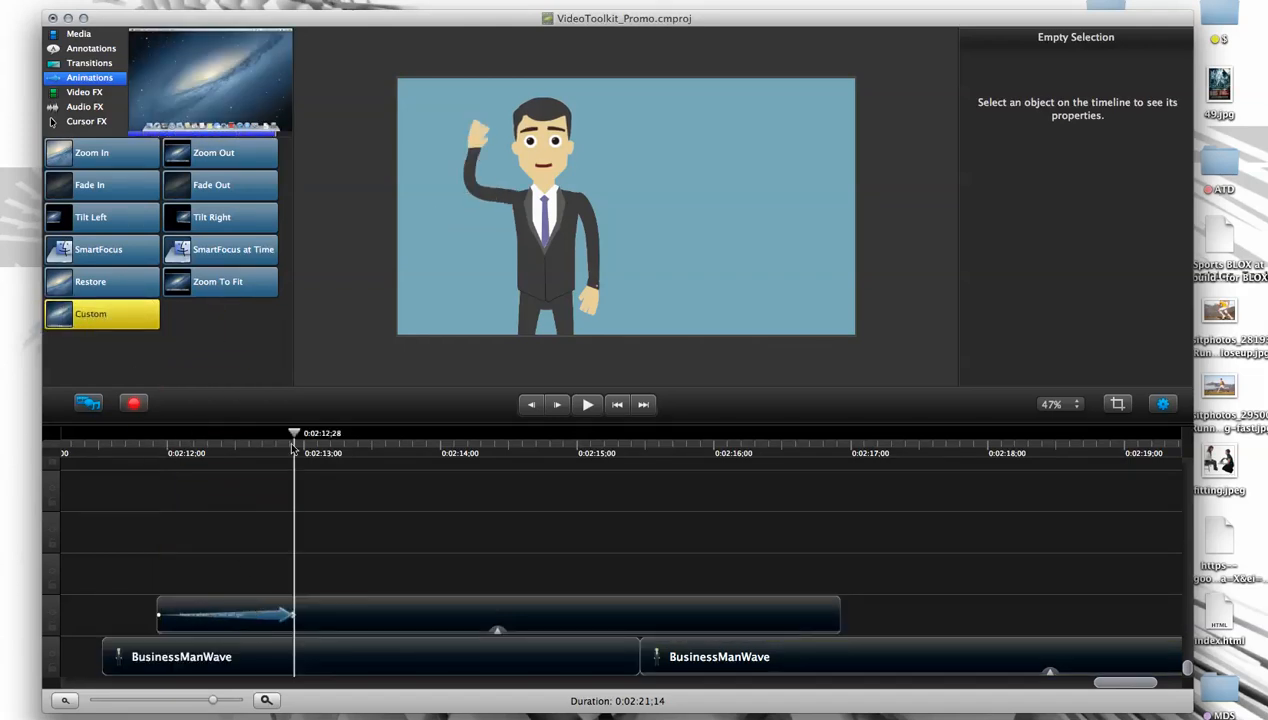
drag(217, 450, 164, 447)
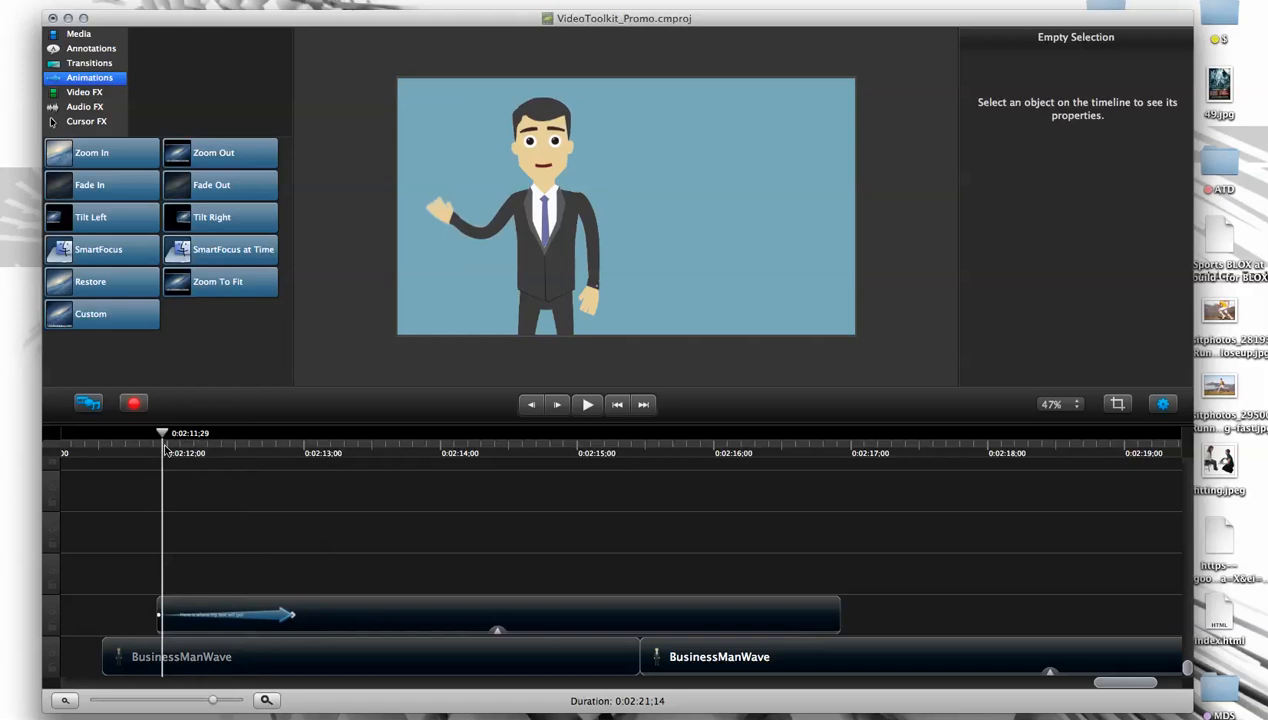
click(276, 619)
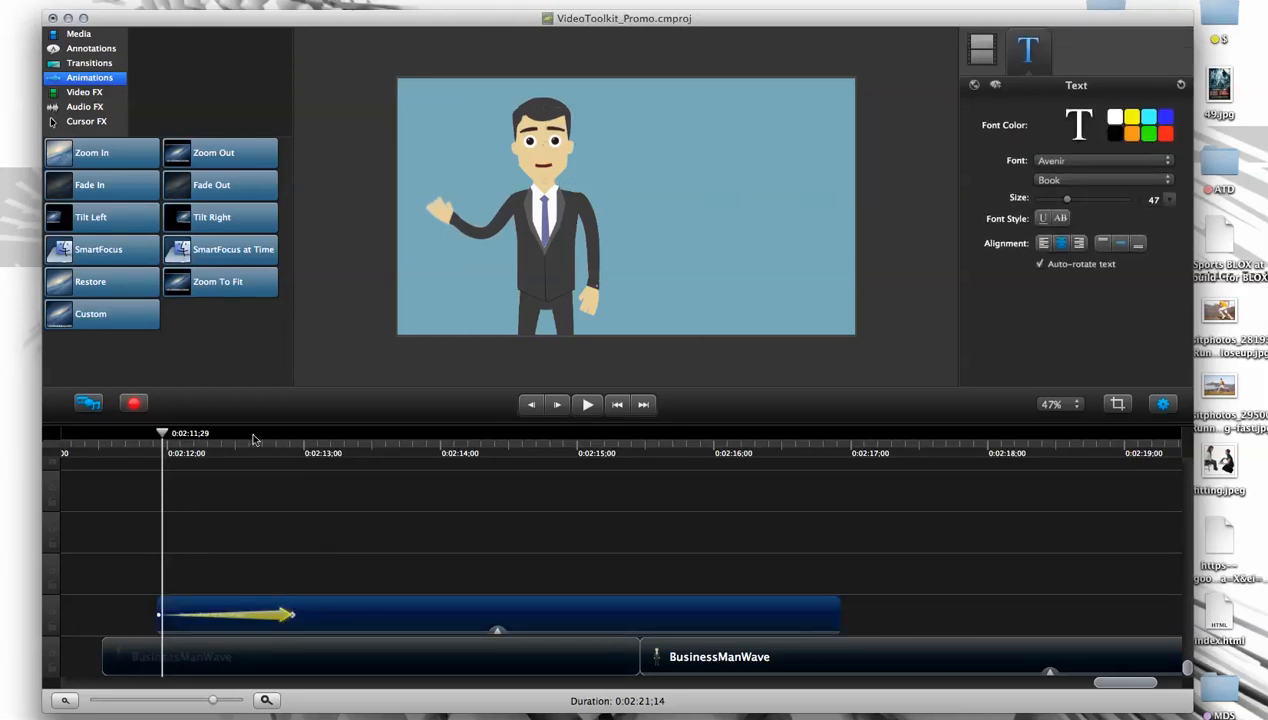
click(320, 580)
- Scrub back and forth over the text clip without its animation, return to its start at 0:02:11;29 and select it
drag(222, 456, 570, 462)
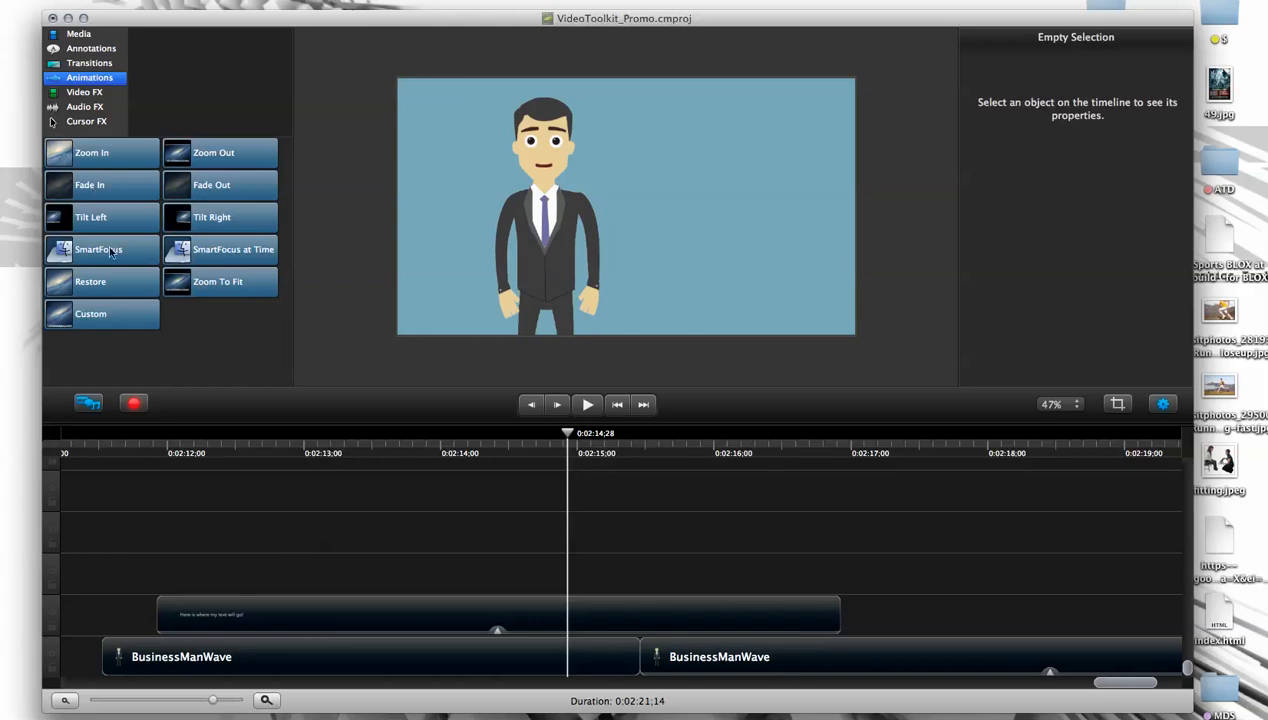
drag(229, 453, 184, 440)
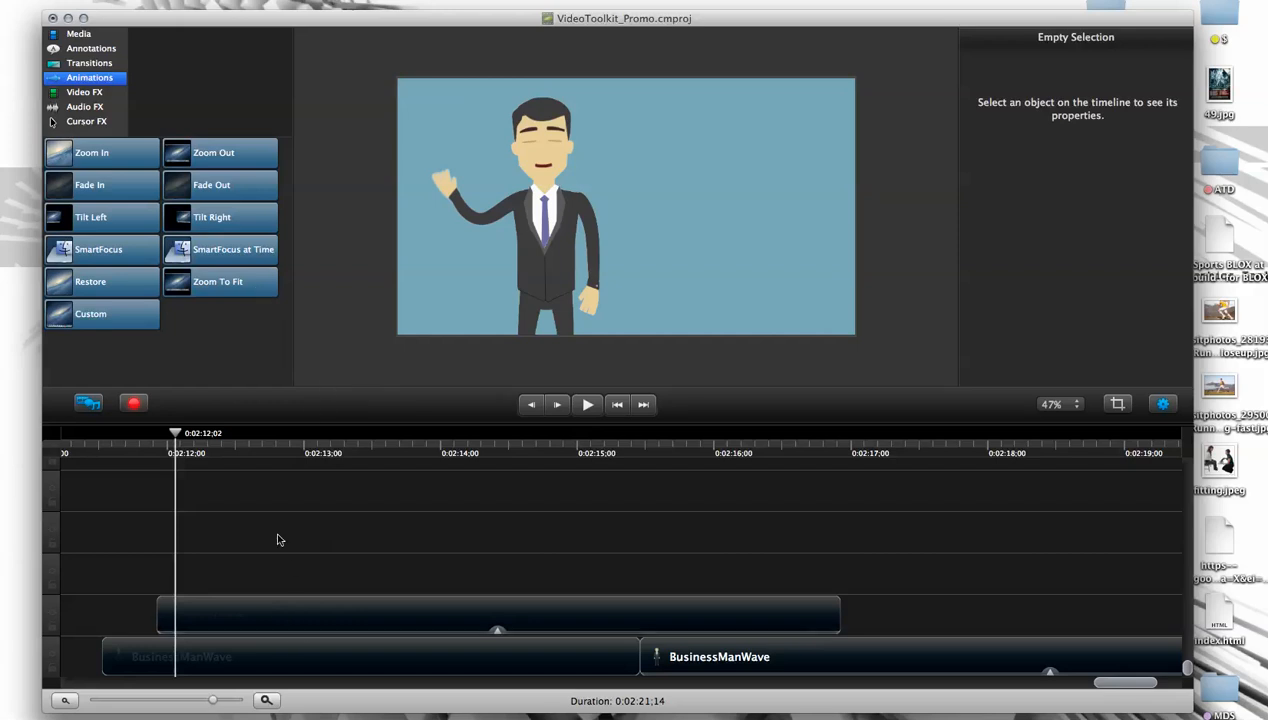
drag(175, 433, 171, 470)
click(245, 625)
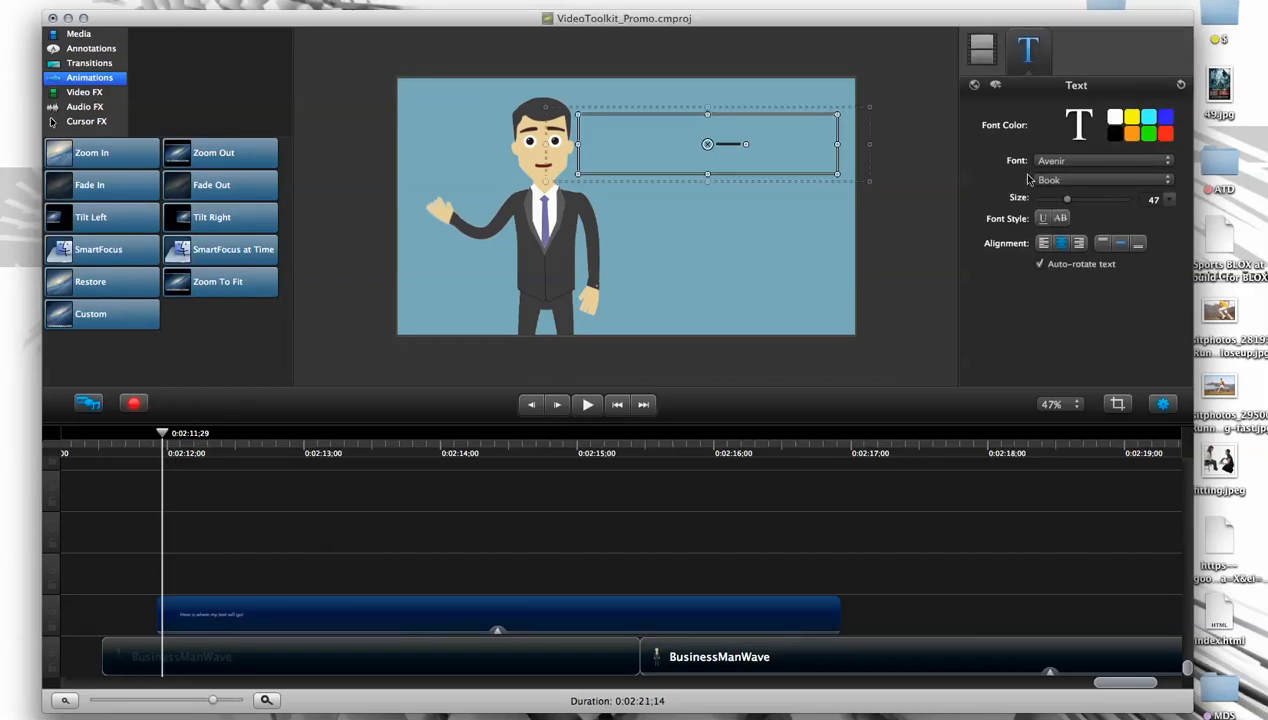
- Enable global edit mode for the text clip's properties and show the text annotation presets
click(975, 86)
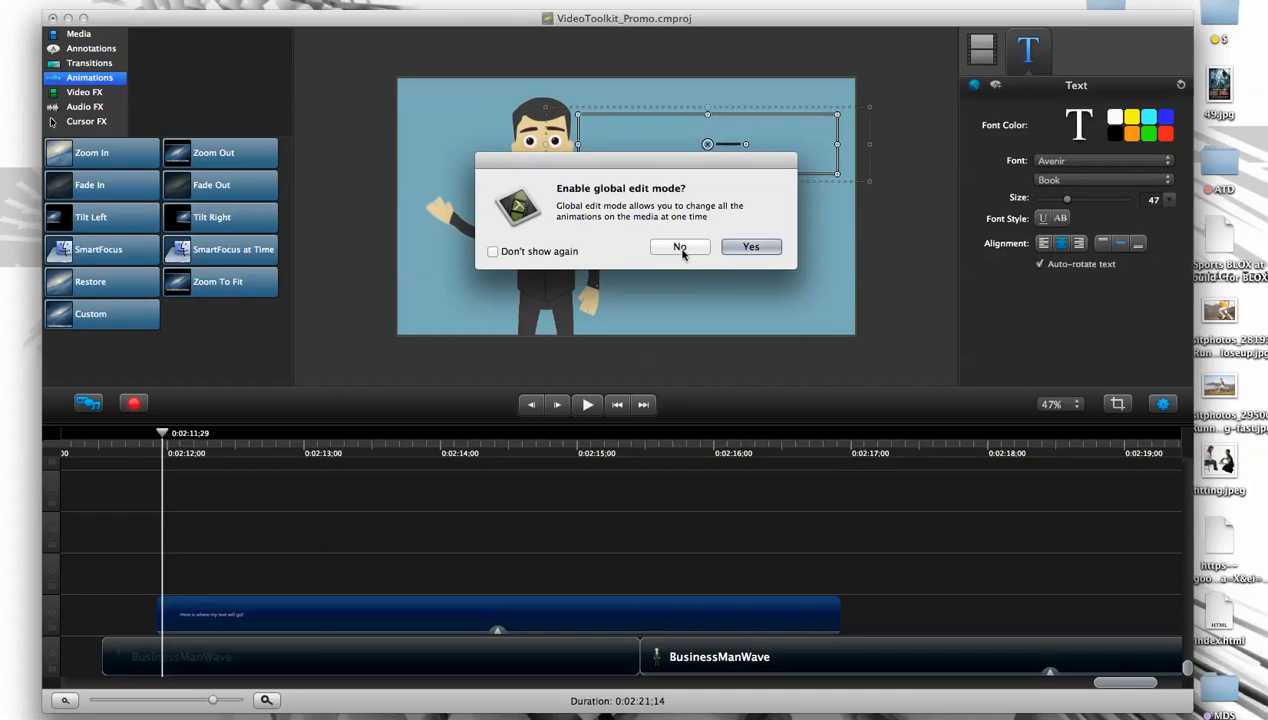
click(741, 247)
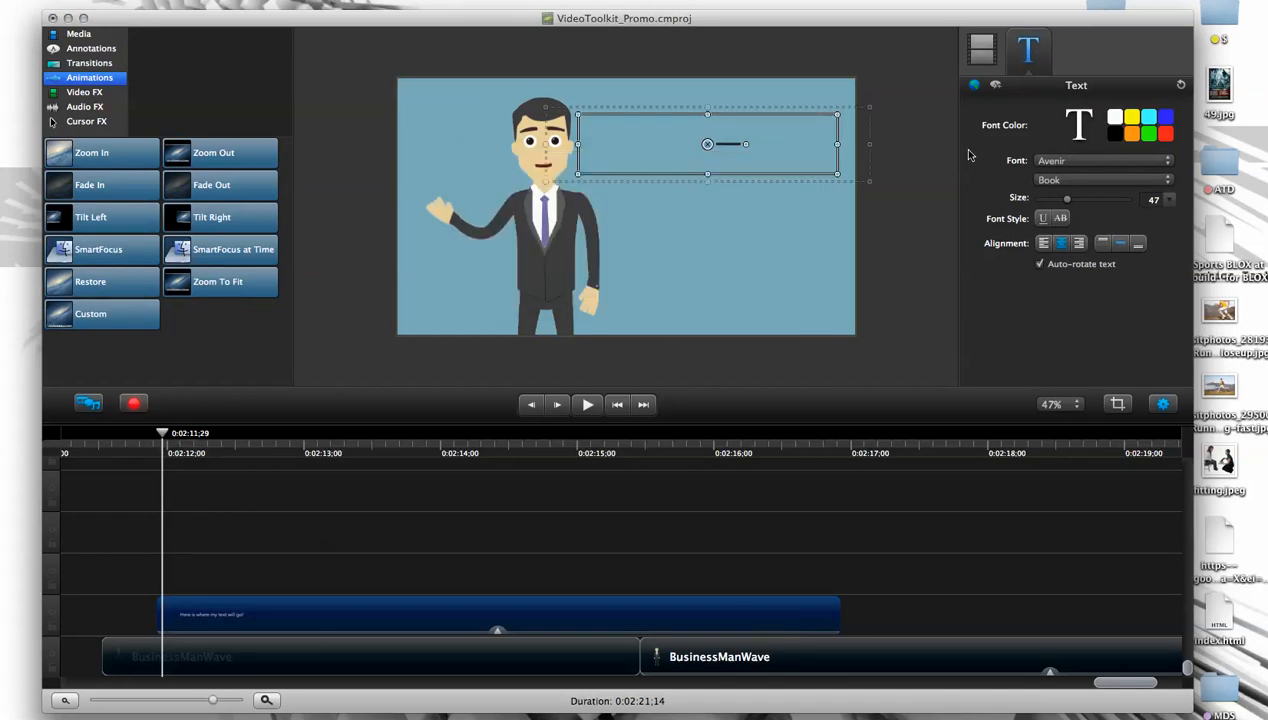
click(995, 87)
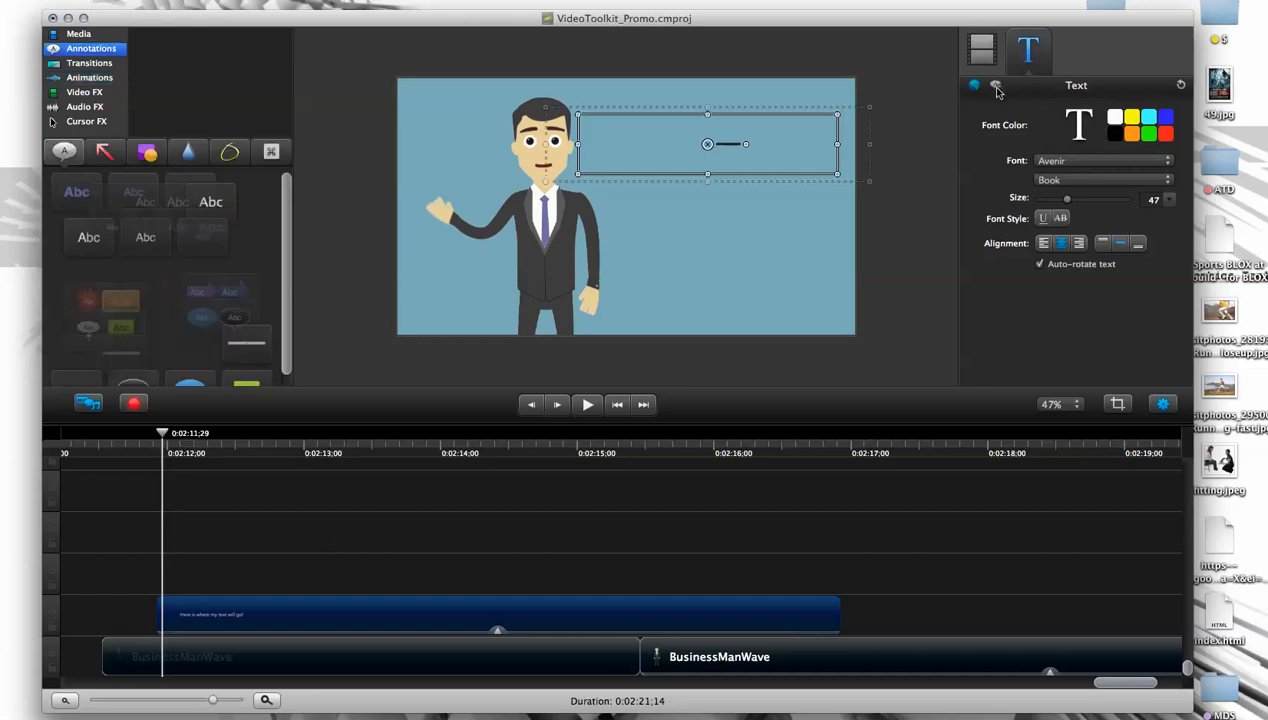
- Compare the text clip's visual and font properties while scrubbing forward to 0:02:13;13 to check why the text is hidden
click(982, 50)
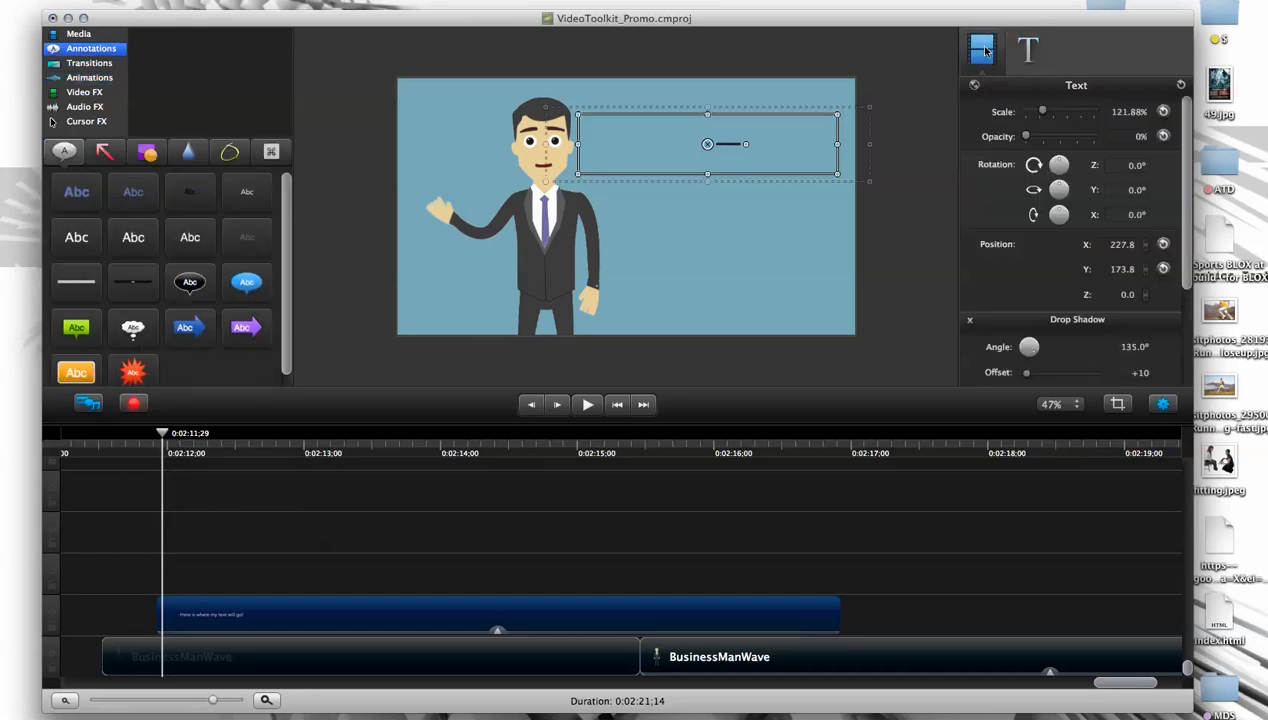
click(1000, 62)
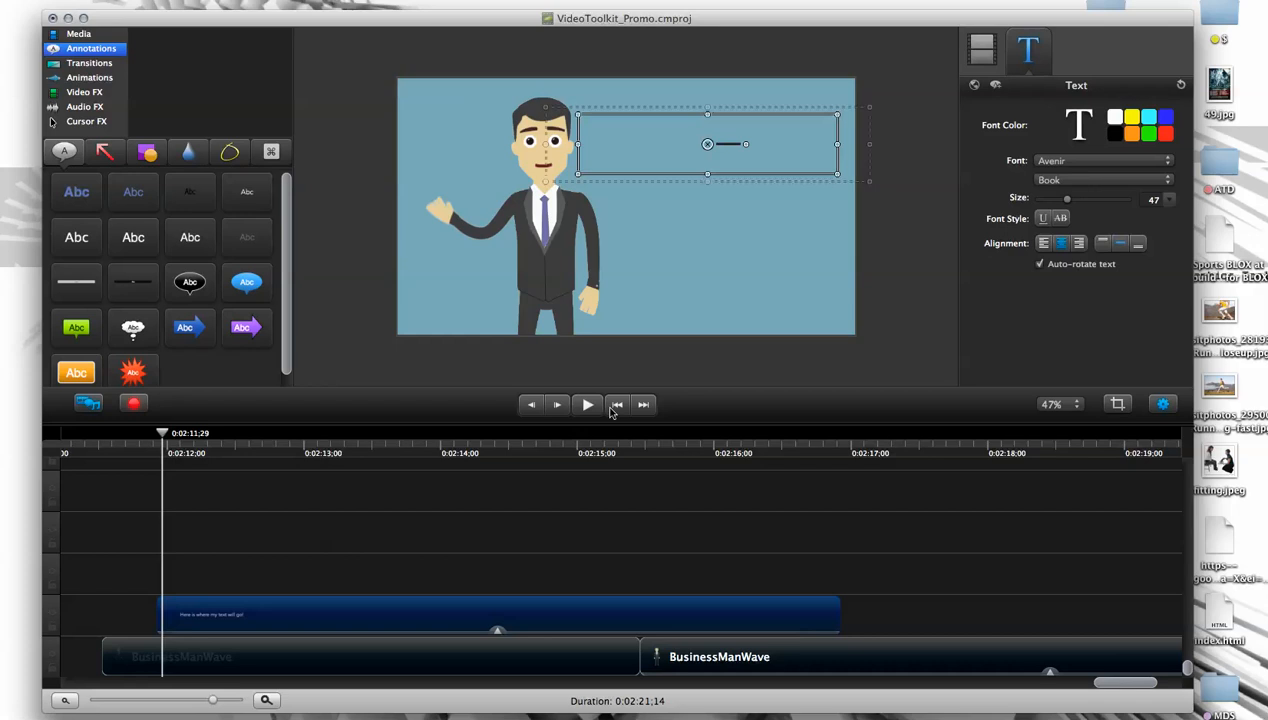
click(996, 56)
click(1019, 66)
drag(163, 434, 241, 438)
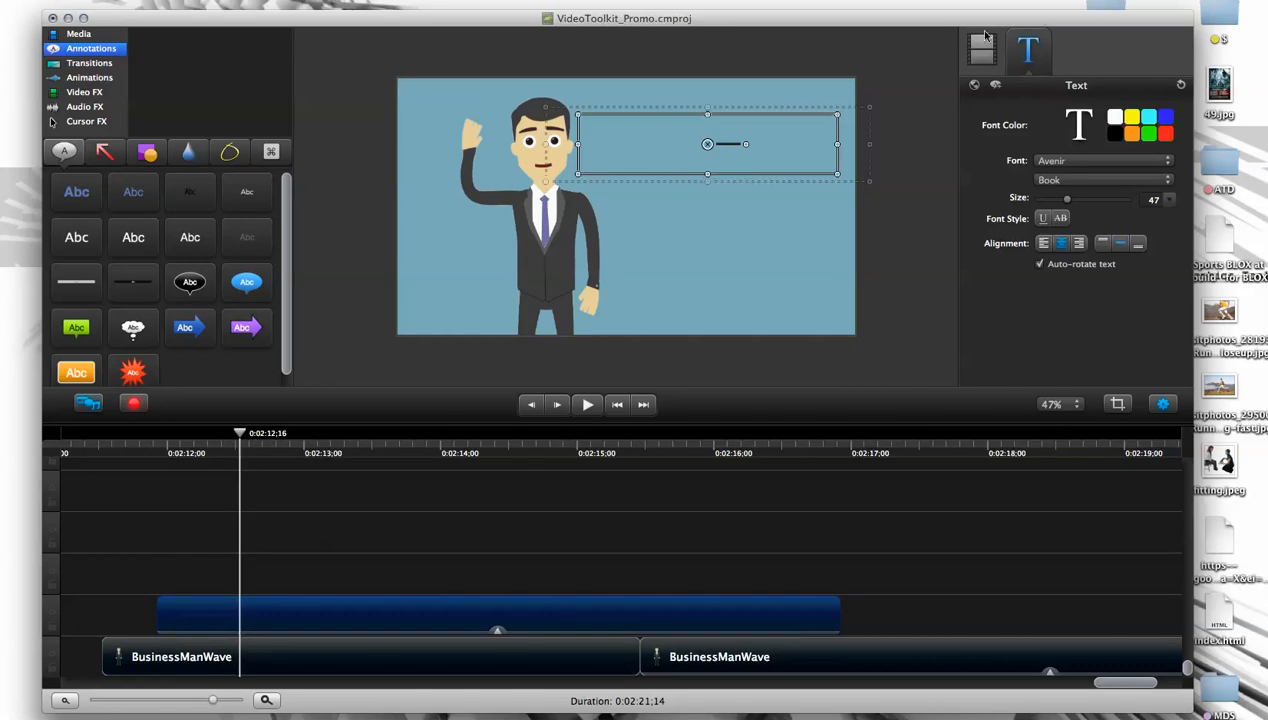
click(546, 665)
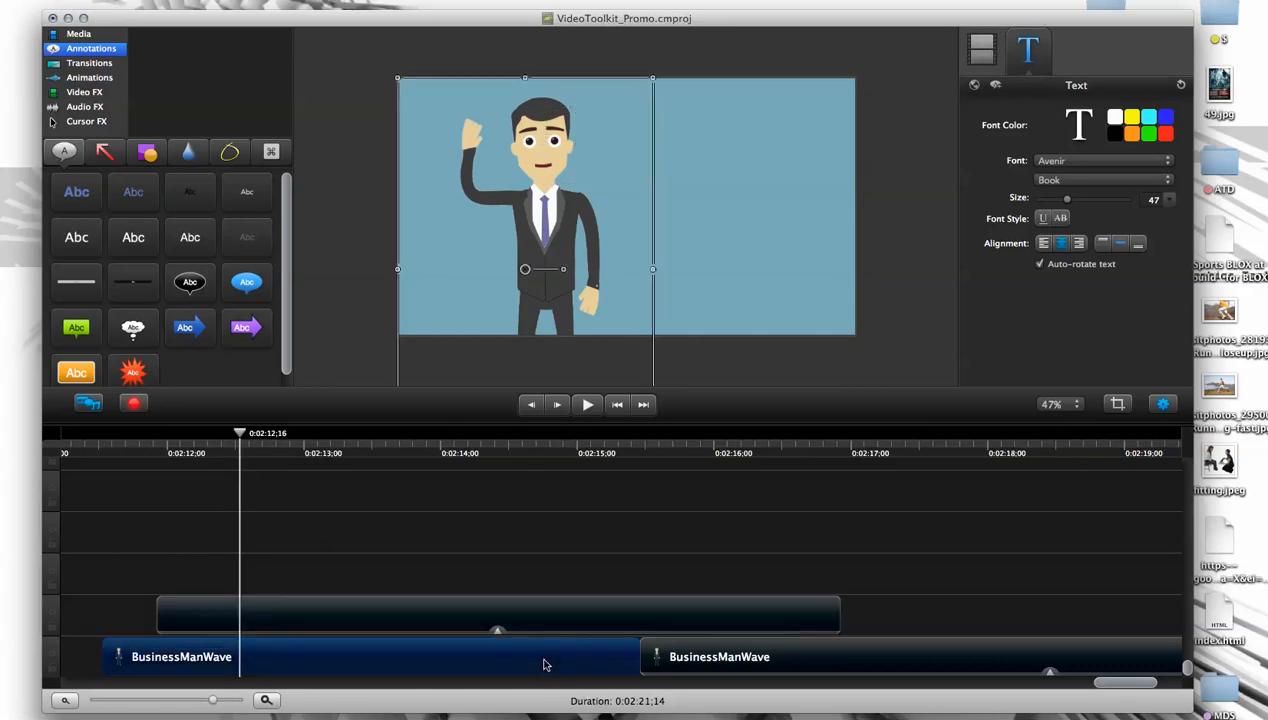
click(557, 617)
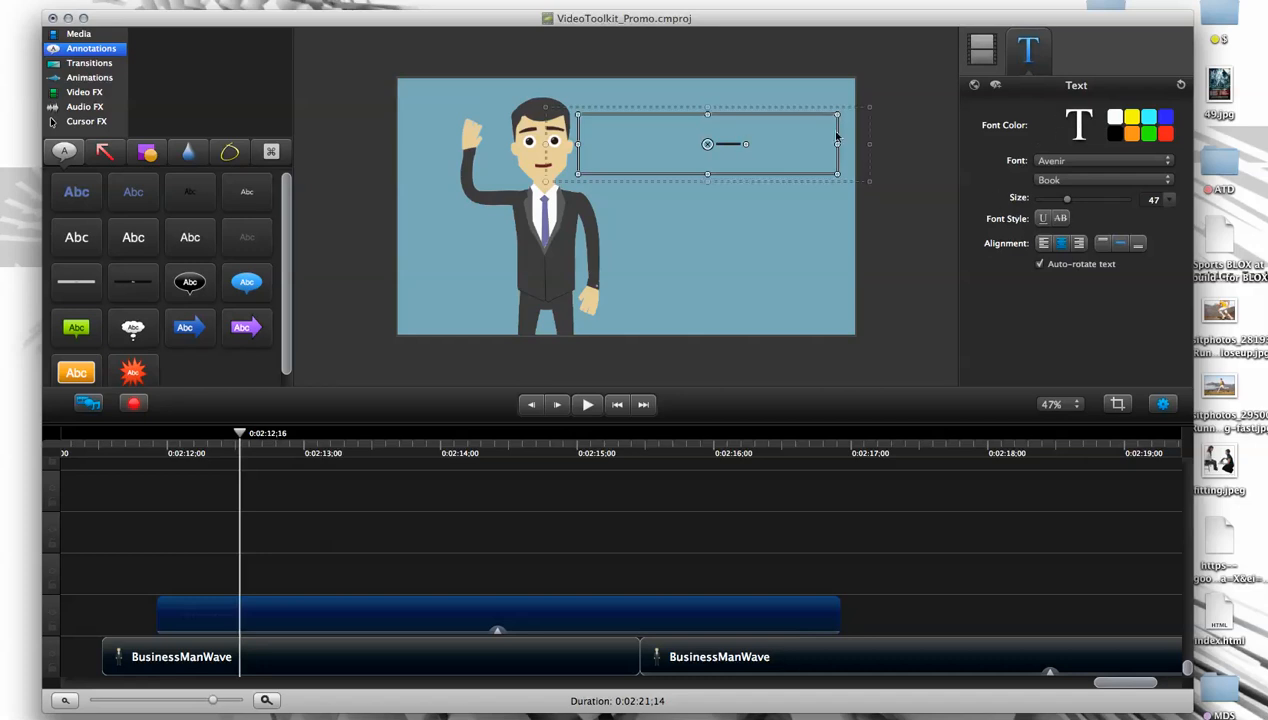
drag(240, 434, 362, 440)
- Shorten the end of the text clip to about 0:02:16;18 and set the text's opacity to 100%
click(982, 50)
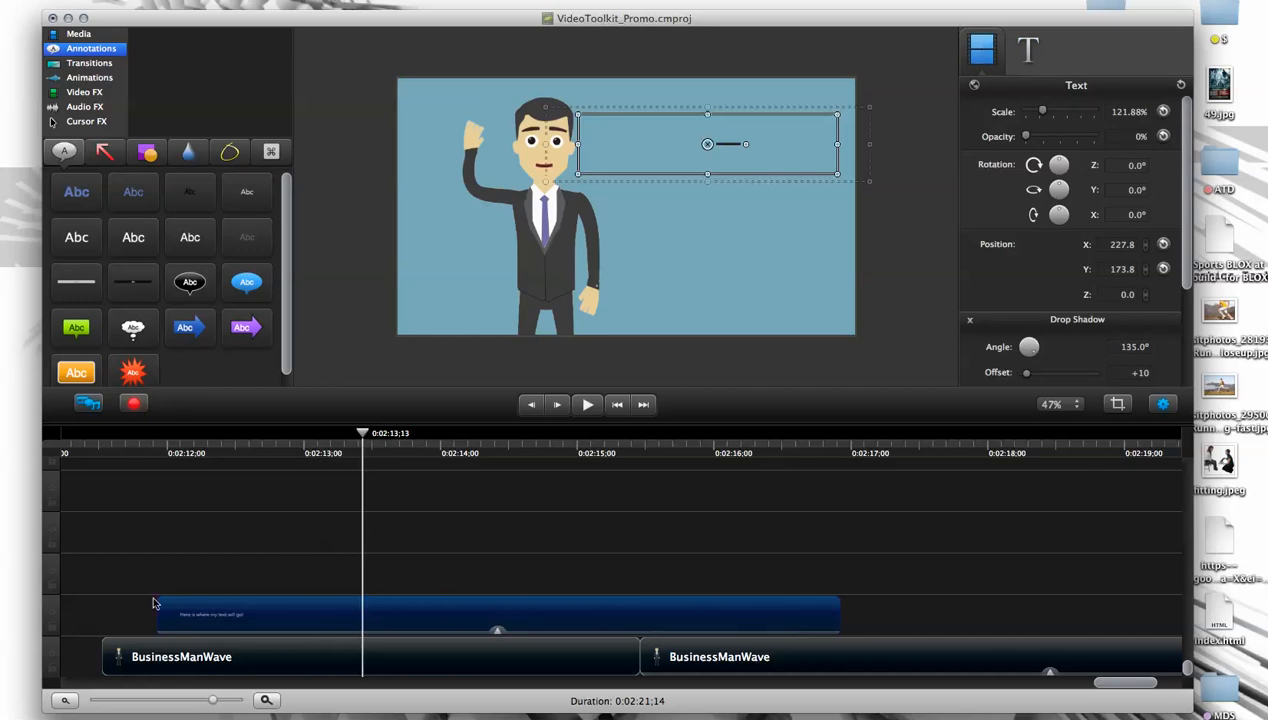
mouse_move(846, 620)
mouse_down()
mouse_move(722, 620)
mouse_move(900, 620)
mouse_move(795, 620)
mouse_up()
drag(1042, 112, 1005, 138)
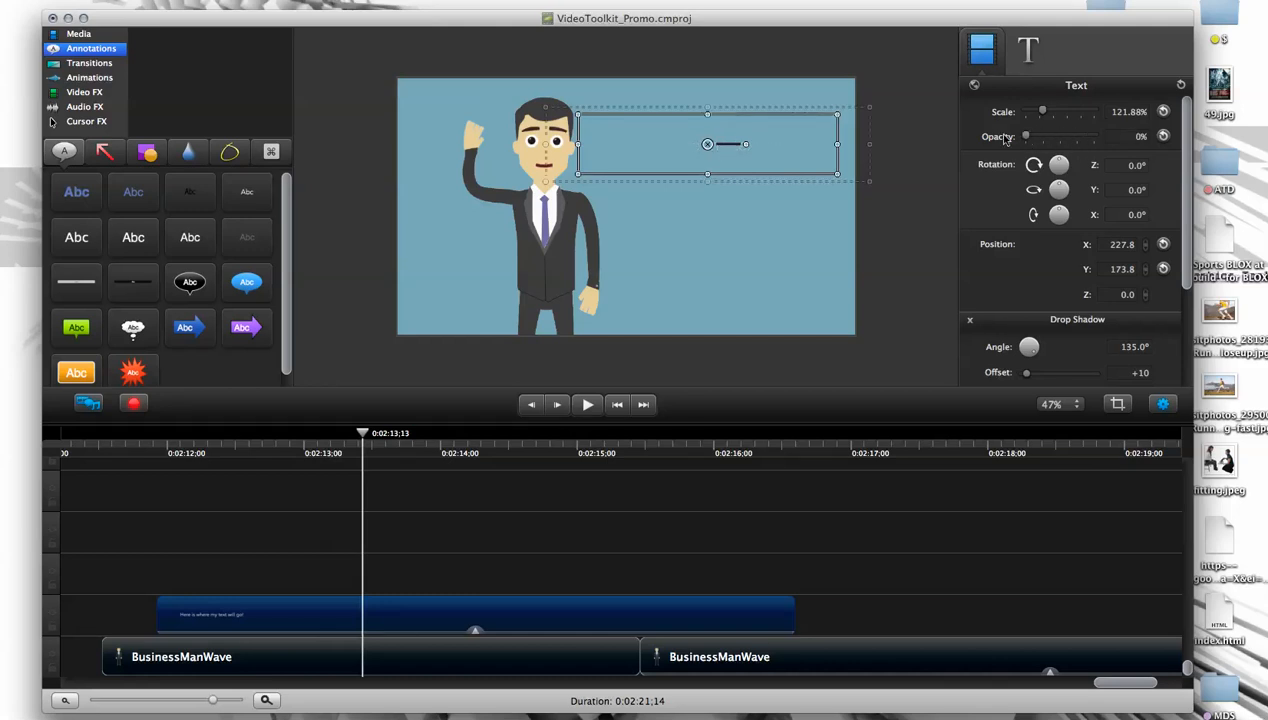
drag(362, 433, 266, 433)
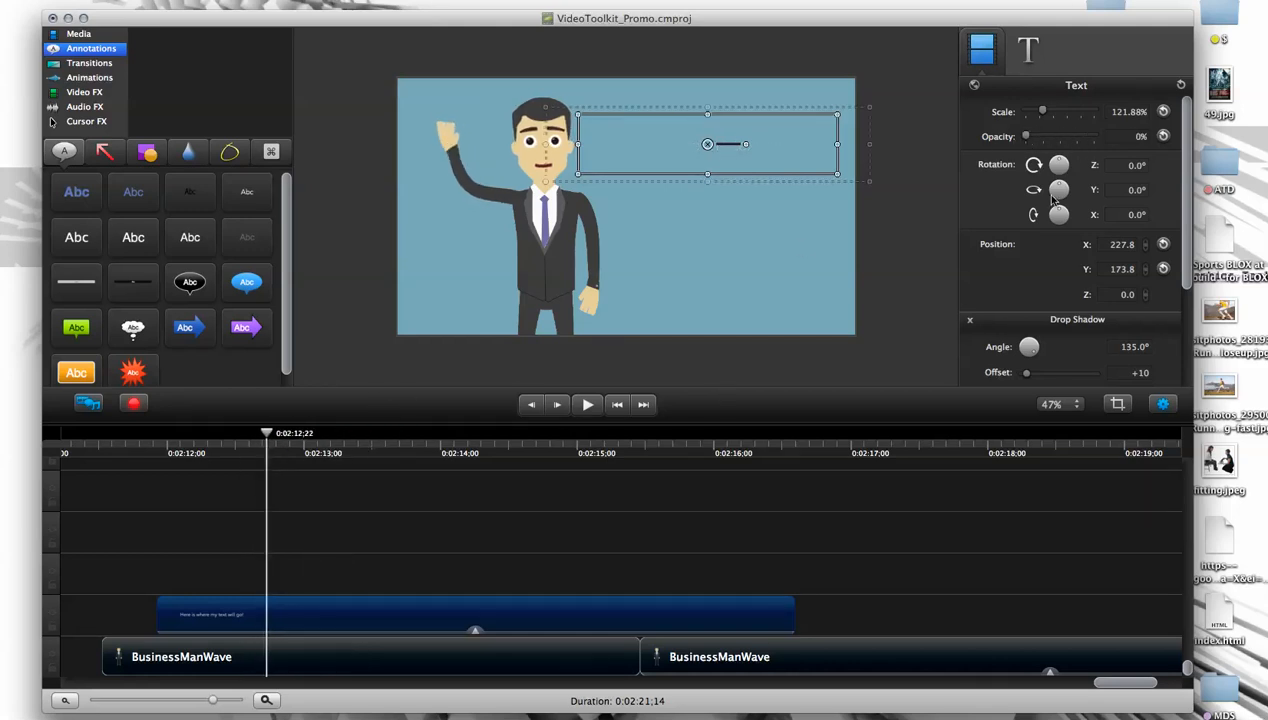
drag(1022, 138, 1150, 134)
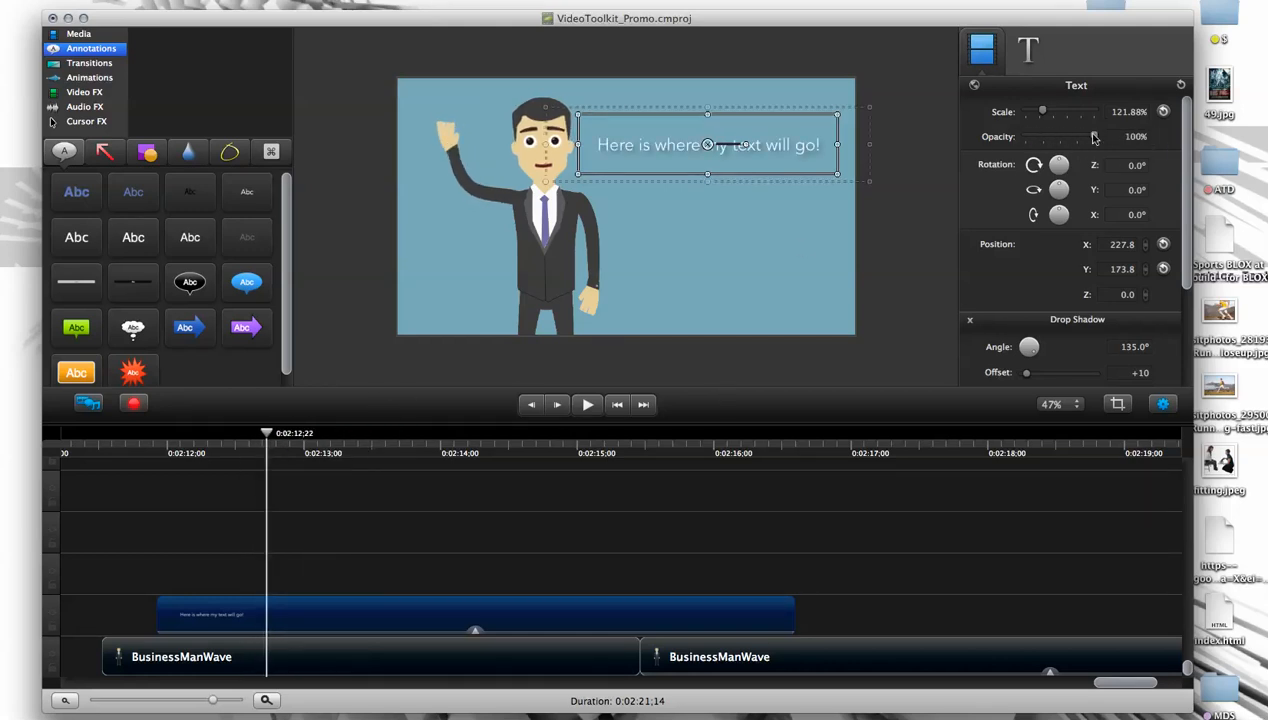
- Add a Custom animation at the start of the text clip and scrub over it
drag(270, 437, 226, 433)
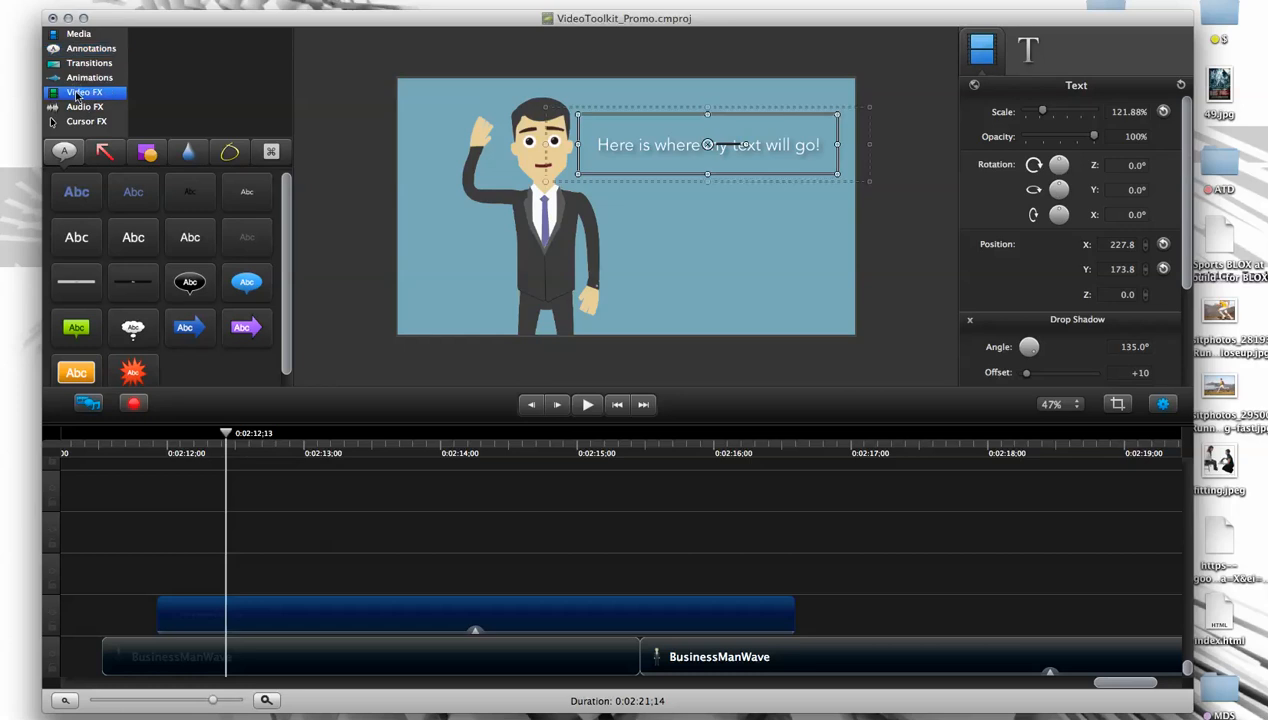
click(80, 92)
click(92, 78)
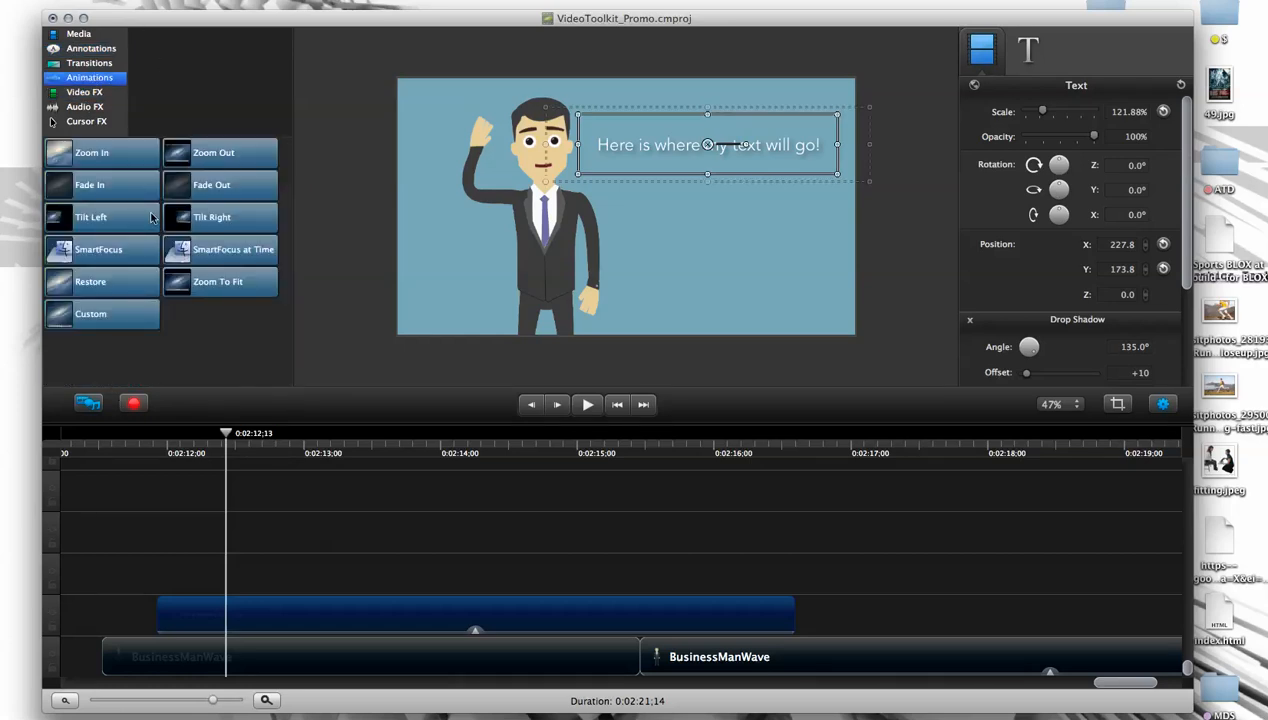
drag(87, 320, 225, 600)
drag(294, 435, 246, 445)
click(283, 616)
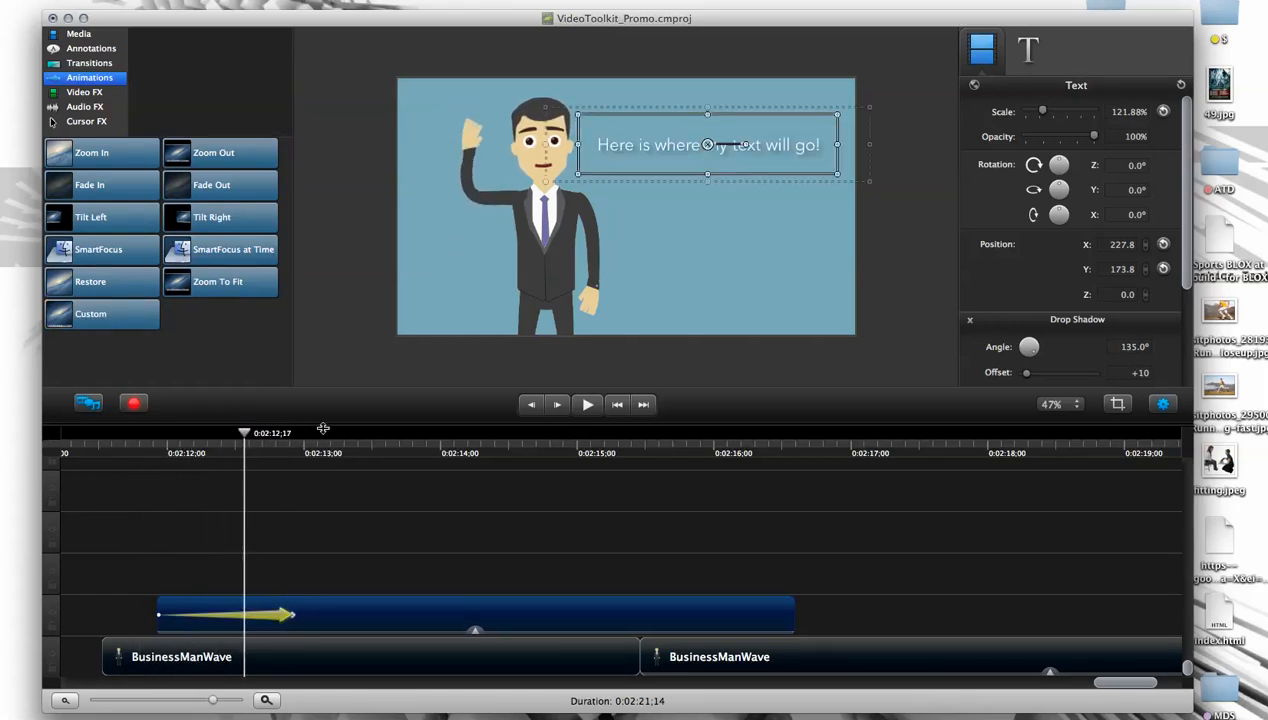
- Move the playhead to the start of the Custom animation at 0:02:11;28 and look through the text clip's visual properties
drag(244, 432, 160, 440)
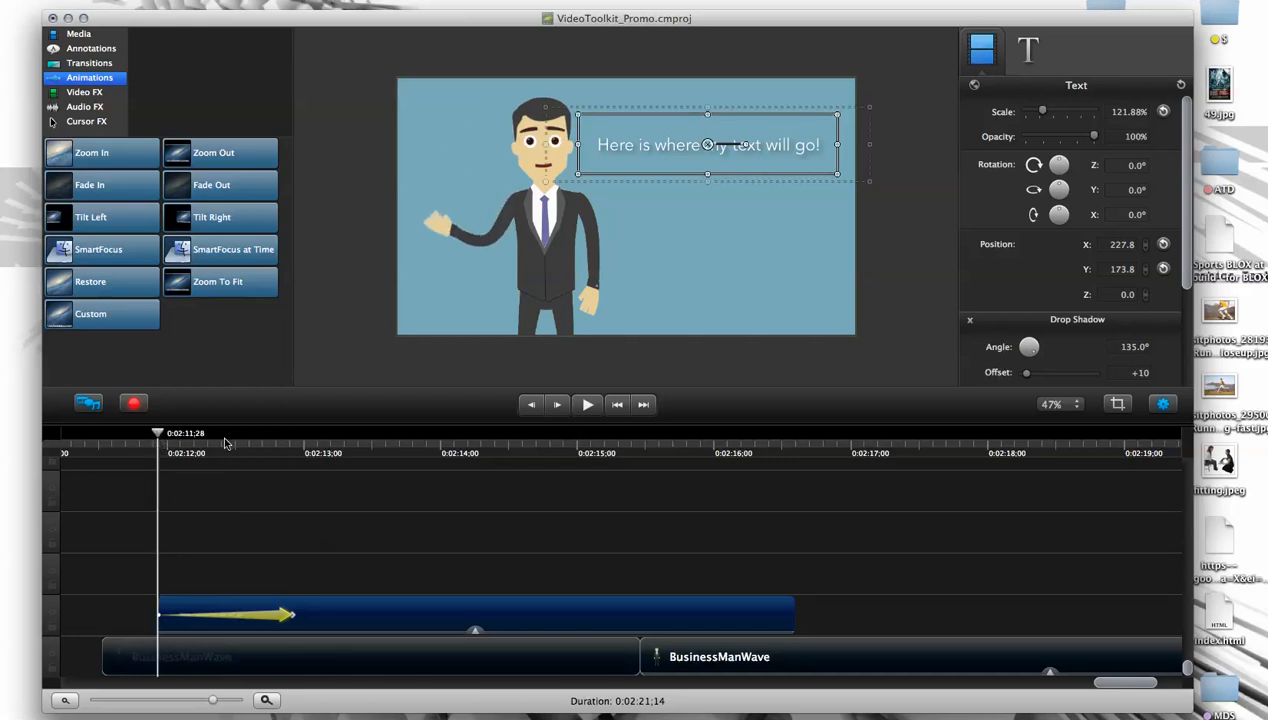
scroll(1186, 244, down, 3)
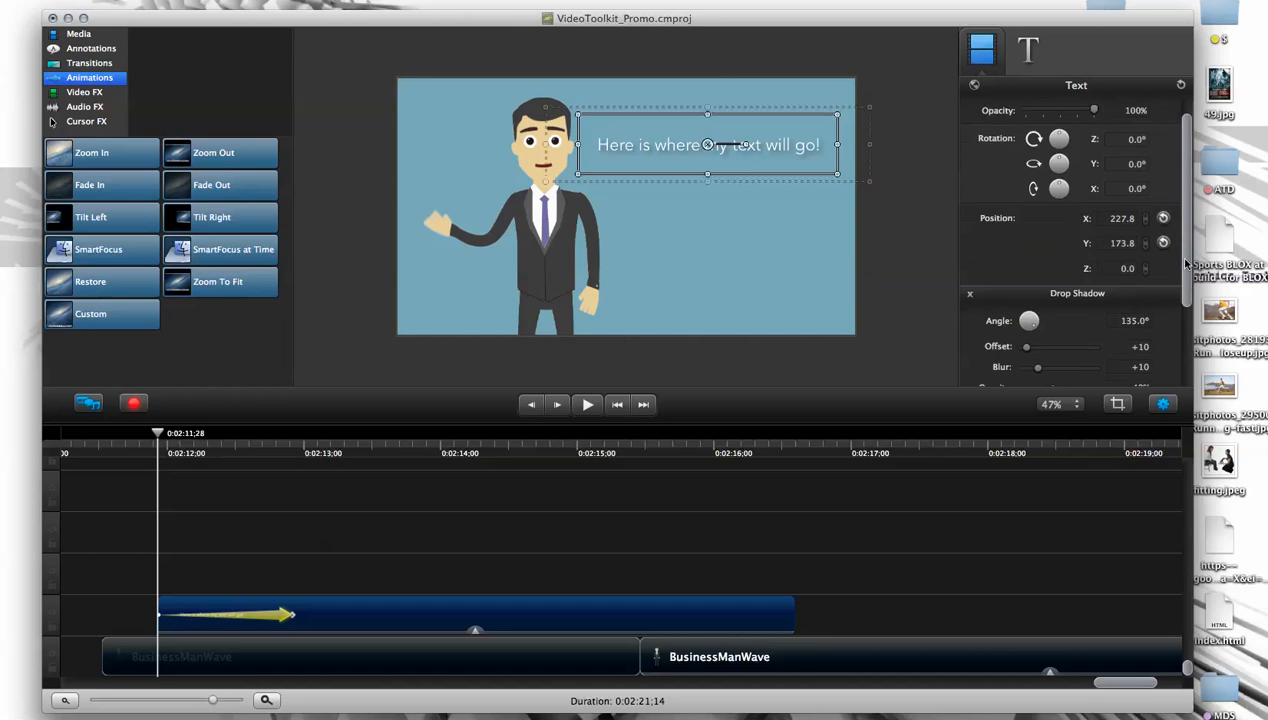
scroll(1133, 200, up, 3)
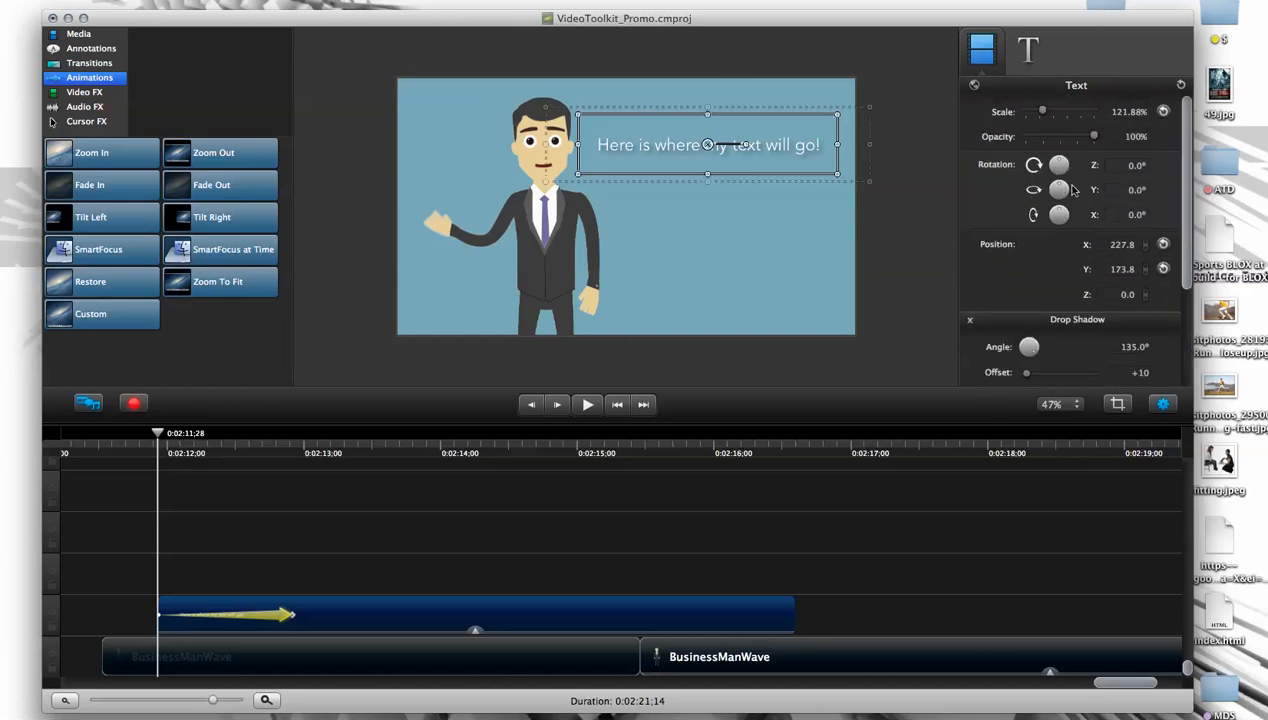
mouse_move(1184, 240)
mouse_down()
mouse_move(1182, 256)
mouse_move(1178, 234)
mouse_up()
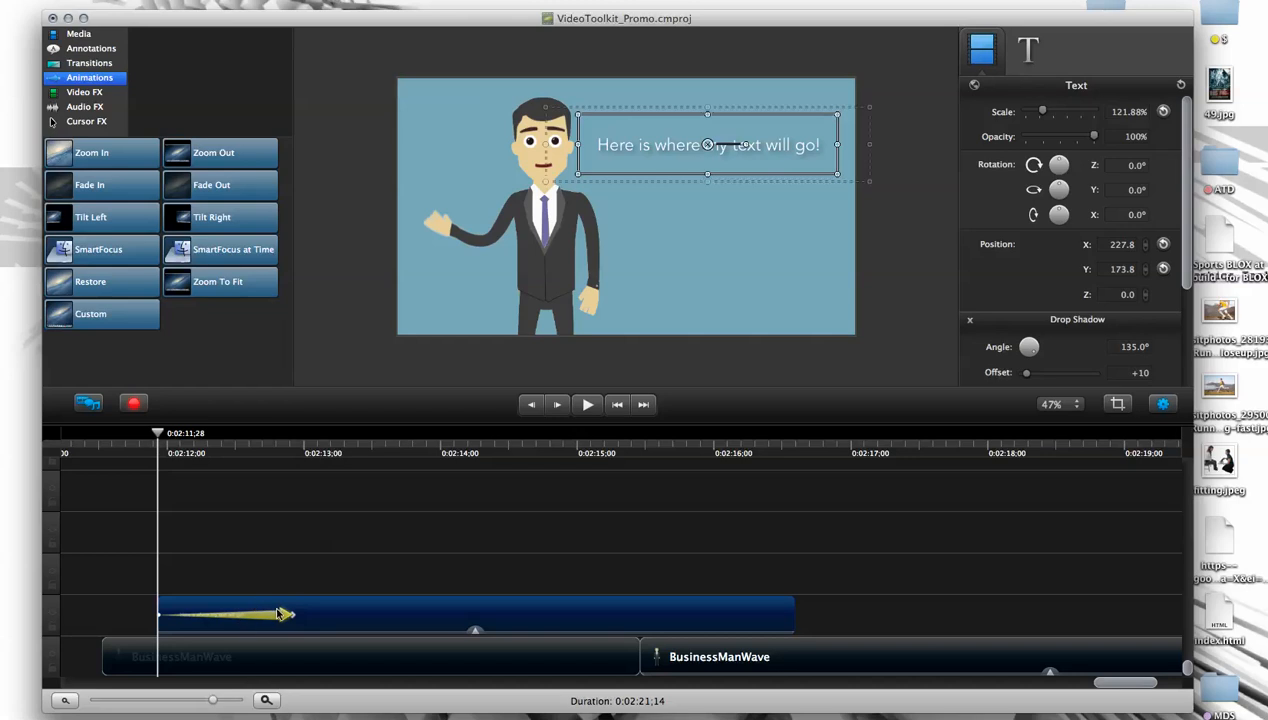
- At the start of the Custom animation, move the text off the canvas's right edge and set its opacity to 0%
drag(160, 433, 160, 434)
drag(707, 146, 1005, 151)
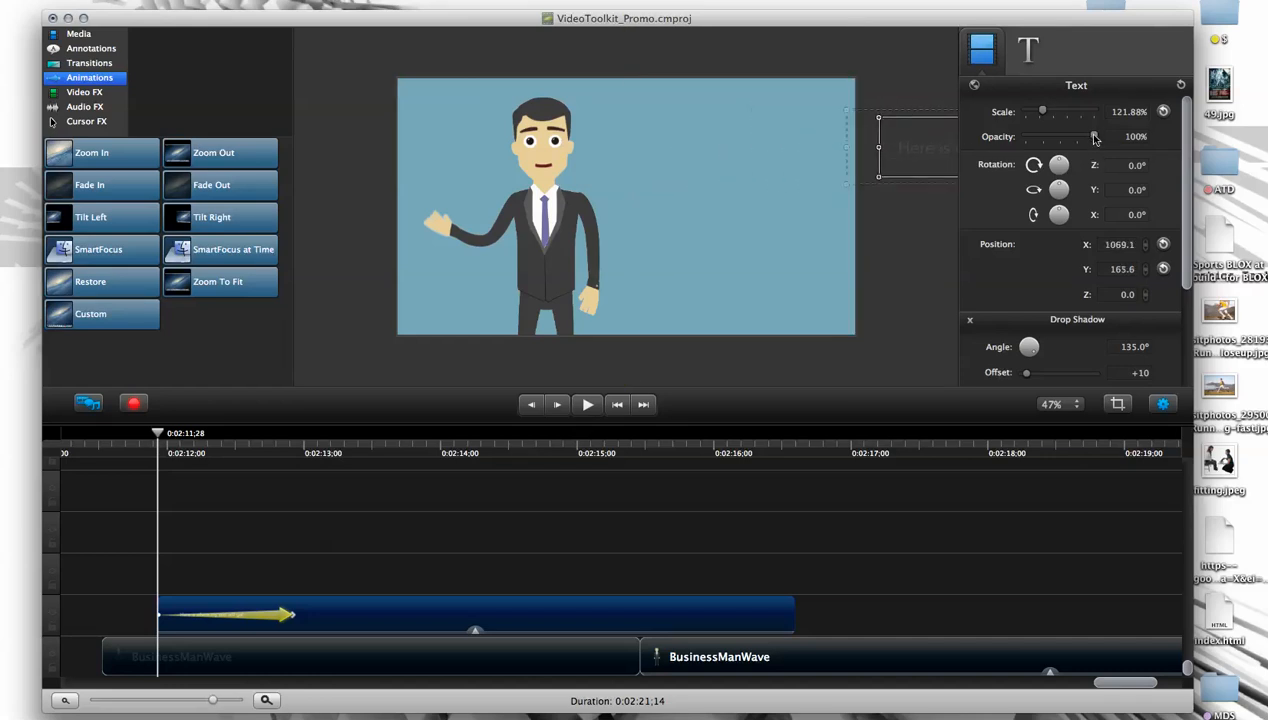
drag(1091, 140, 960, 141)
mouse_move(160, 435)
mouse_down()
mouse_move(207, 435)
mouse_move(157, 441)
mouse_up()
click(307, 444)
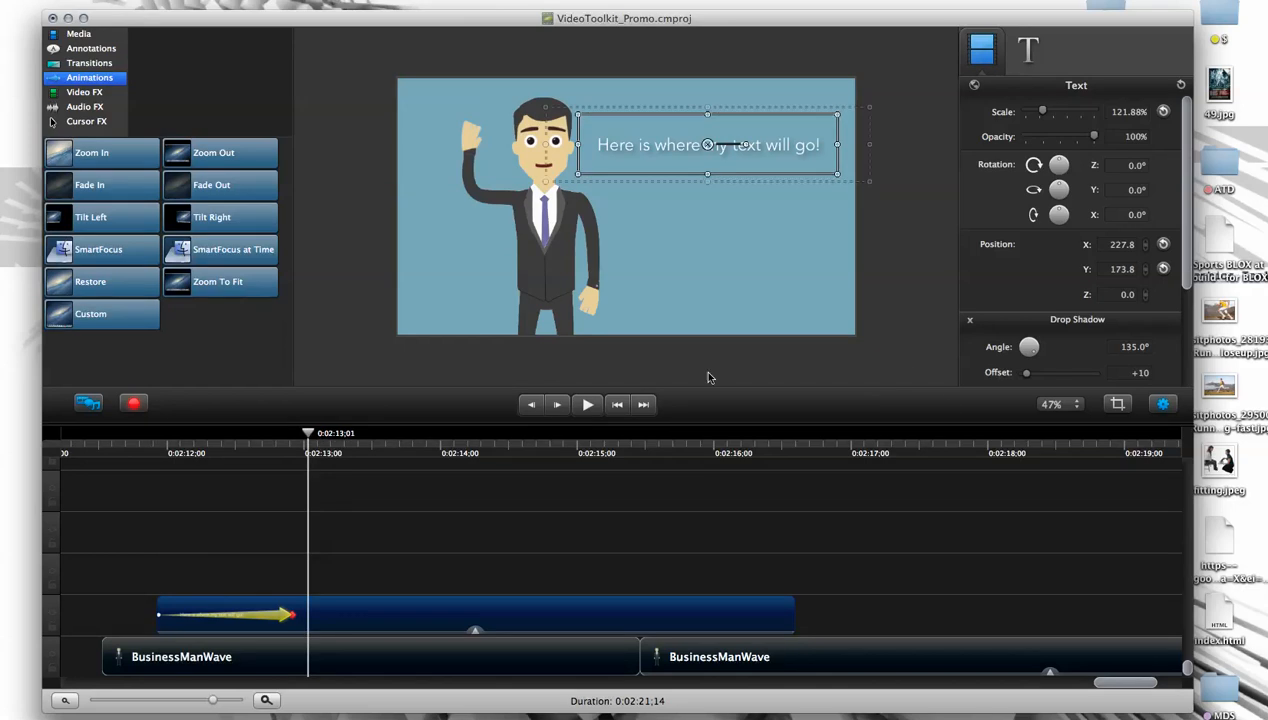
- Near the end of the animation, at 0:02:12;27, nudge the text to about X 244, Y 177, and return to the animation's start
drag(325, 447, 290, 441)
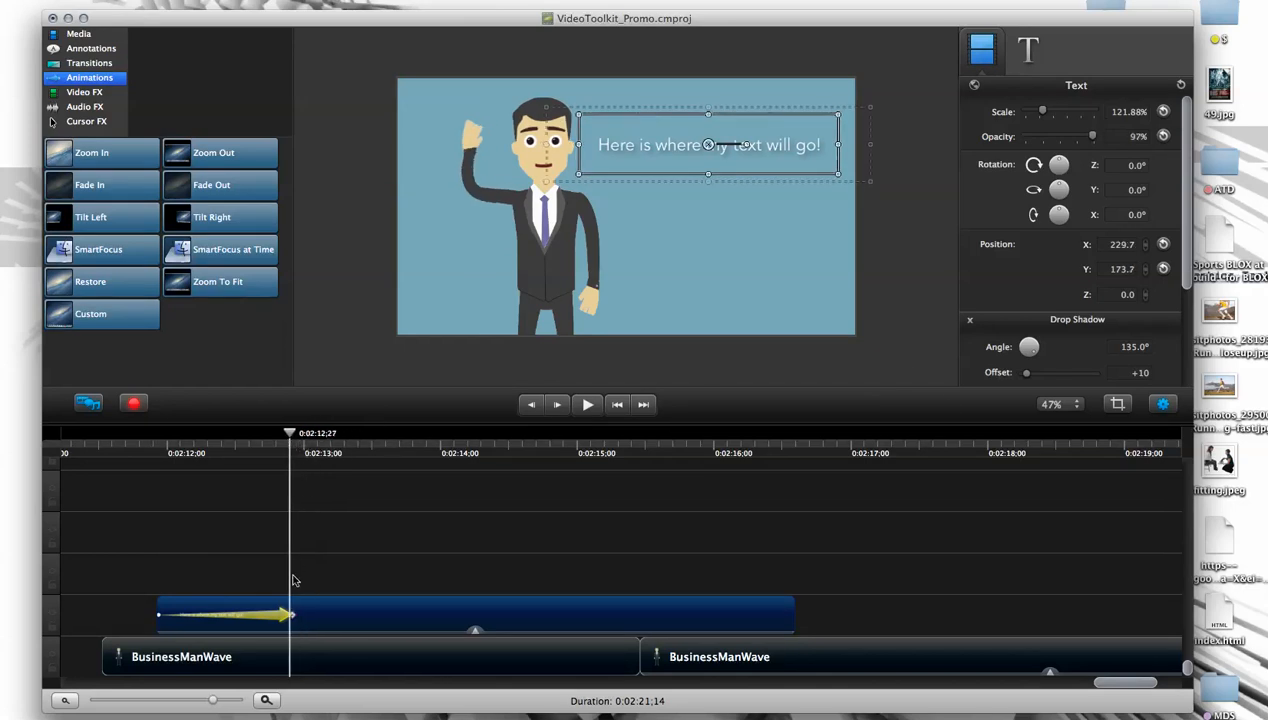
drag(708, 145, 714, 144)
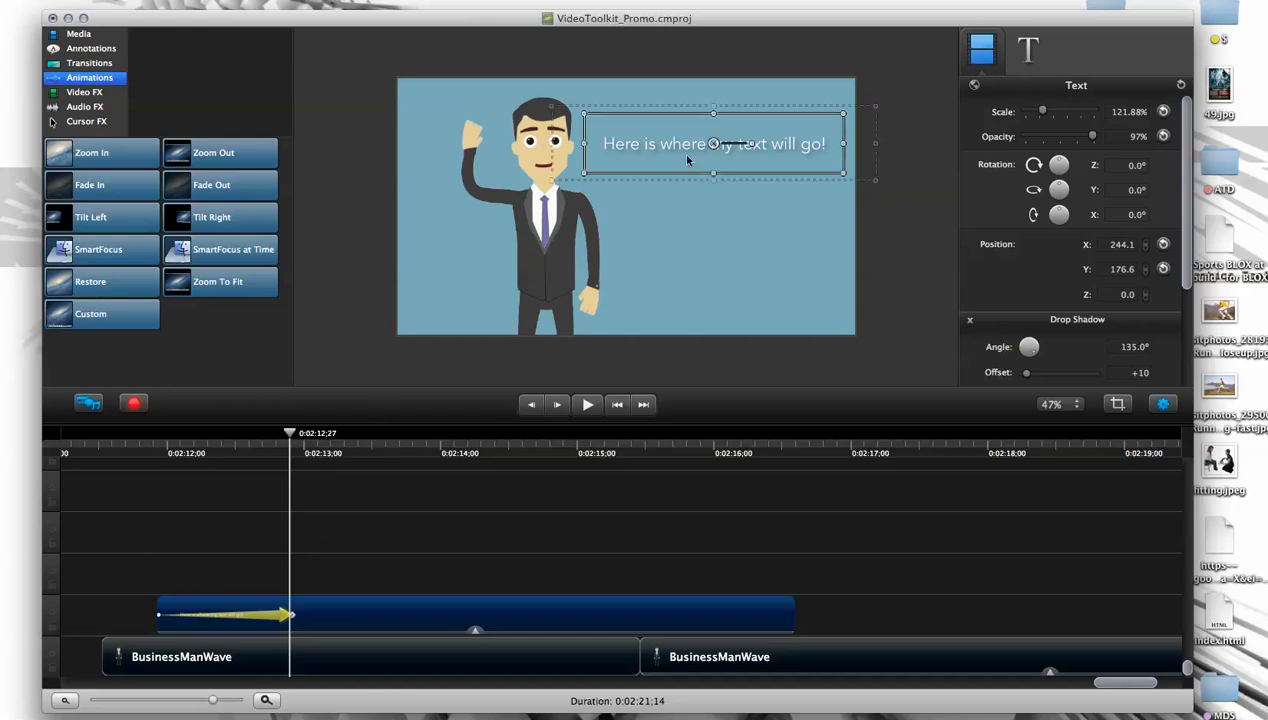
drag(281, 428, 157, 455)
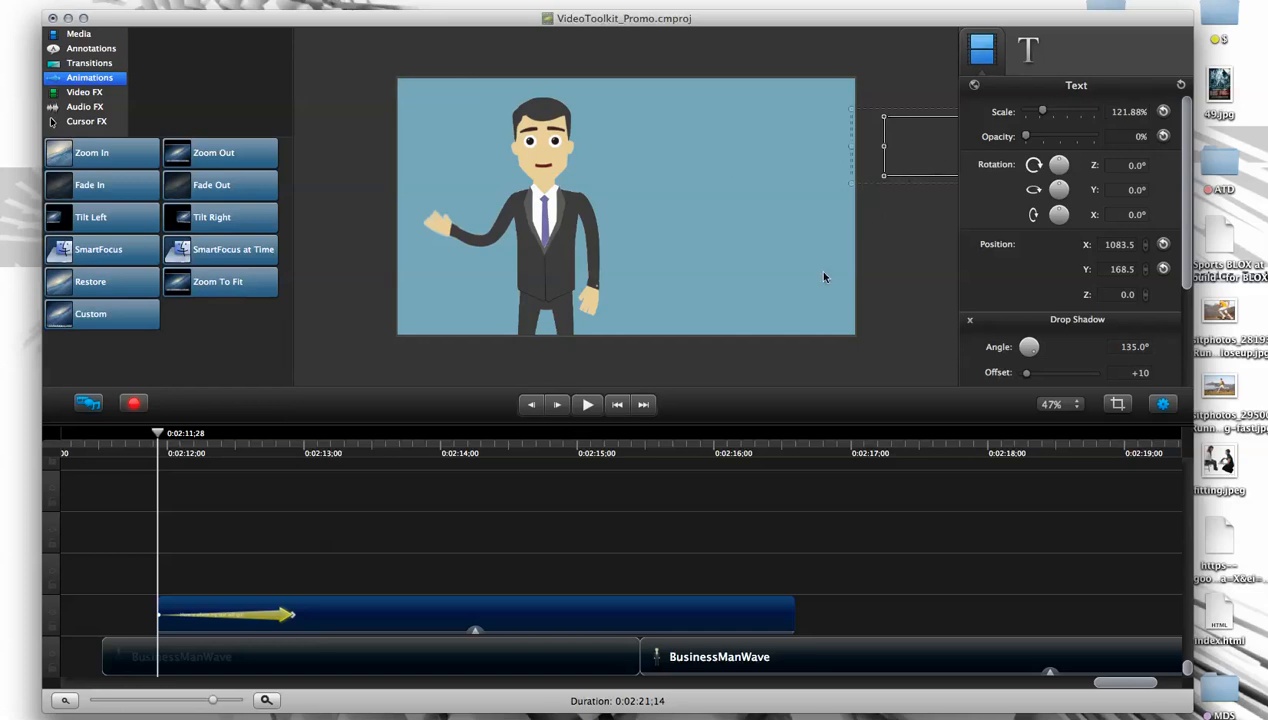
- Play the text's slide-in animation from its start and rewind to just before the clip
drag(155, 440, 184, 436)
click(279, 524)
key(space)
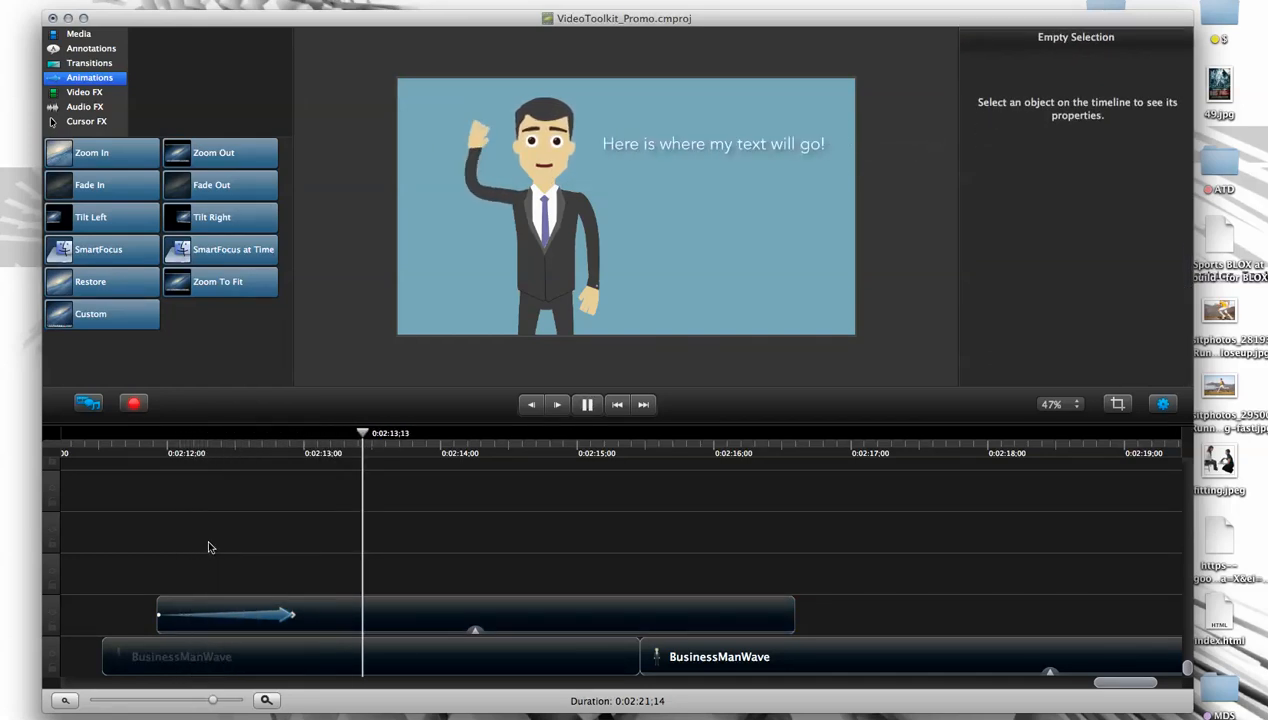
key(space)
drag(408, 432, 144, 458)
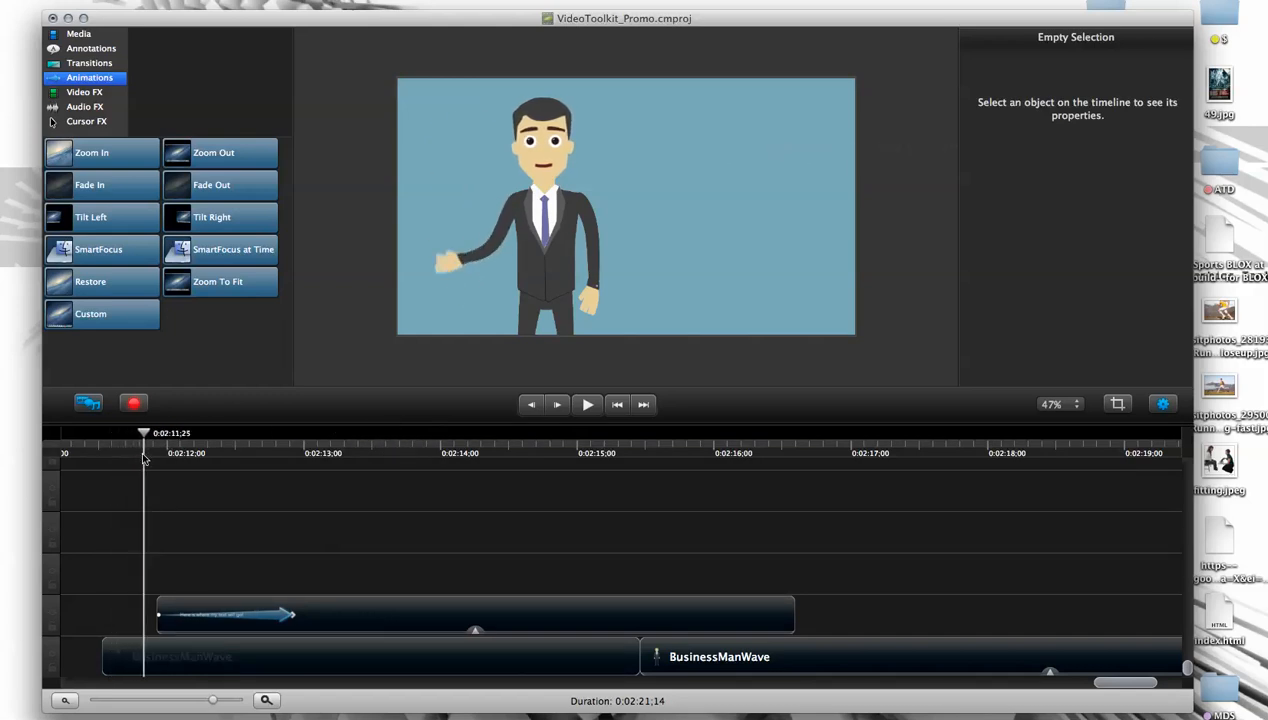
- Move the text clip earlier so that its start lines up with the start of the first BusinessManWave clip
drag(340, 614, 301, 616)
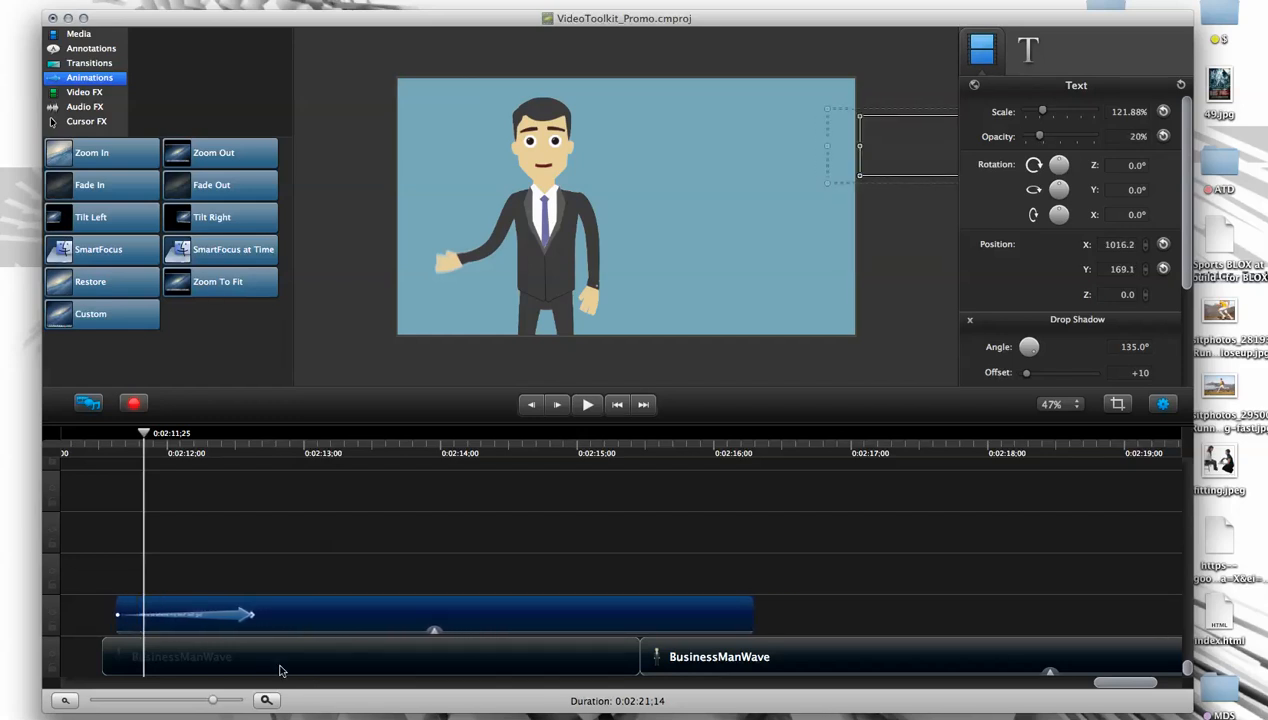
drag(205, 708, 213, 708)
mouse_move(1117, 689)
mouse_down()
mouse_move(1073, 688)
mouse_move(1106, 690)
mouse_up()
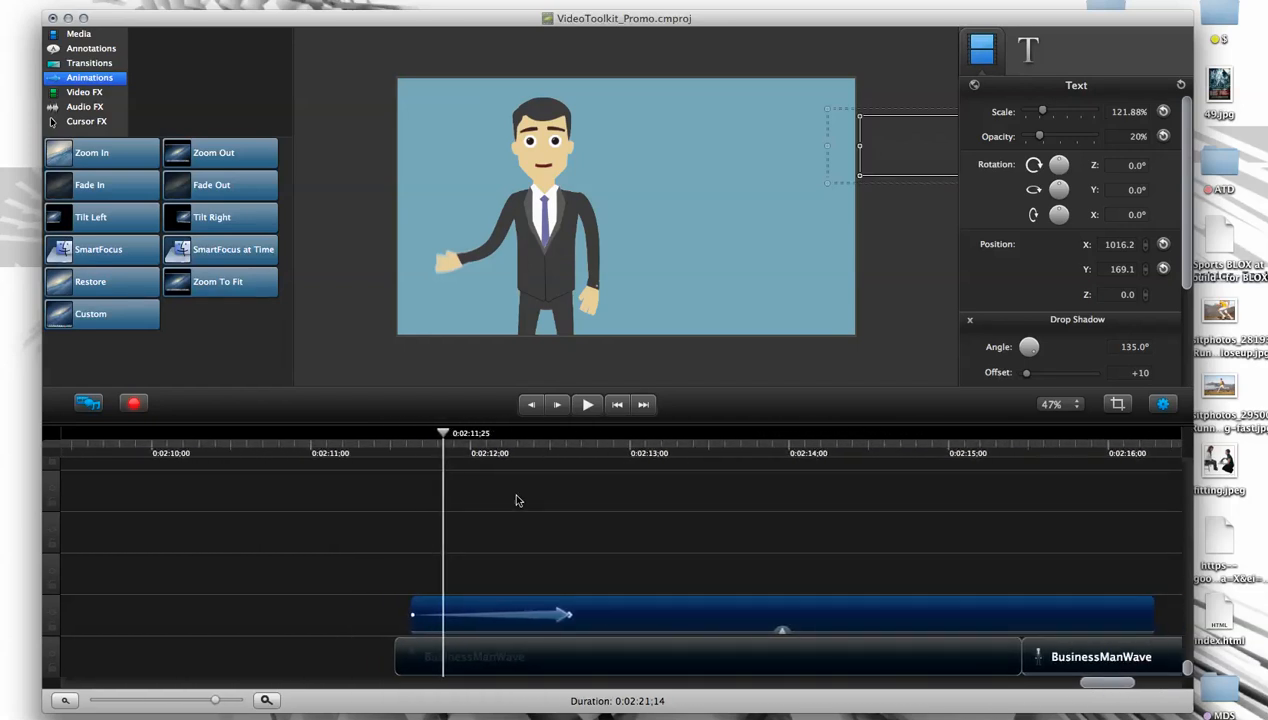
drag(441, 440, 385, 450)
key(space)
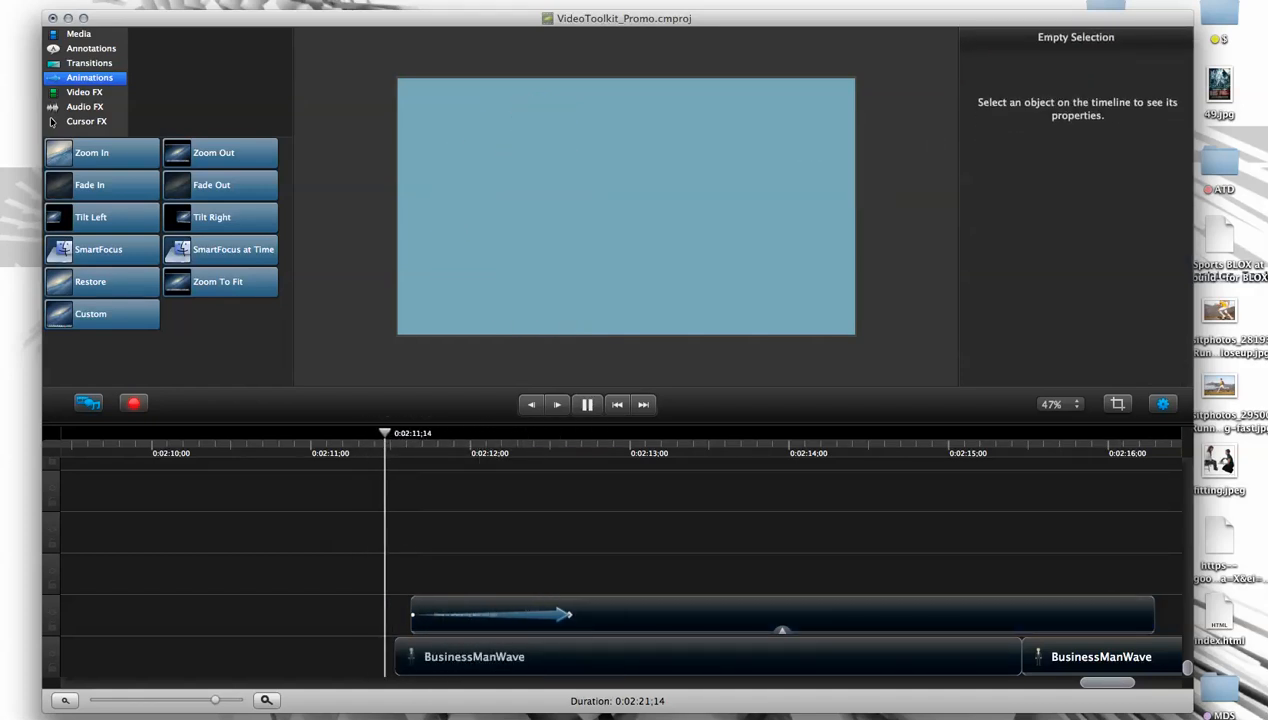
click(461, 616)
drag(460, 603, 445, 603)
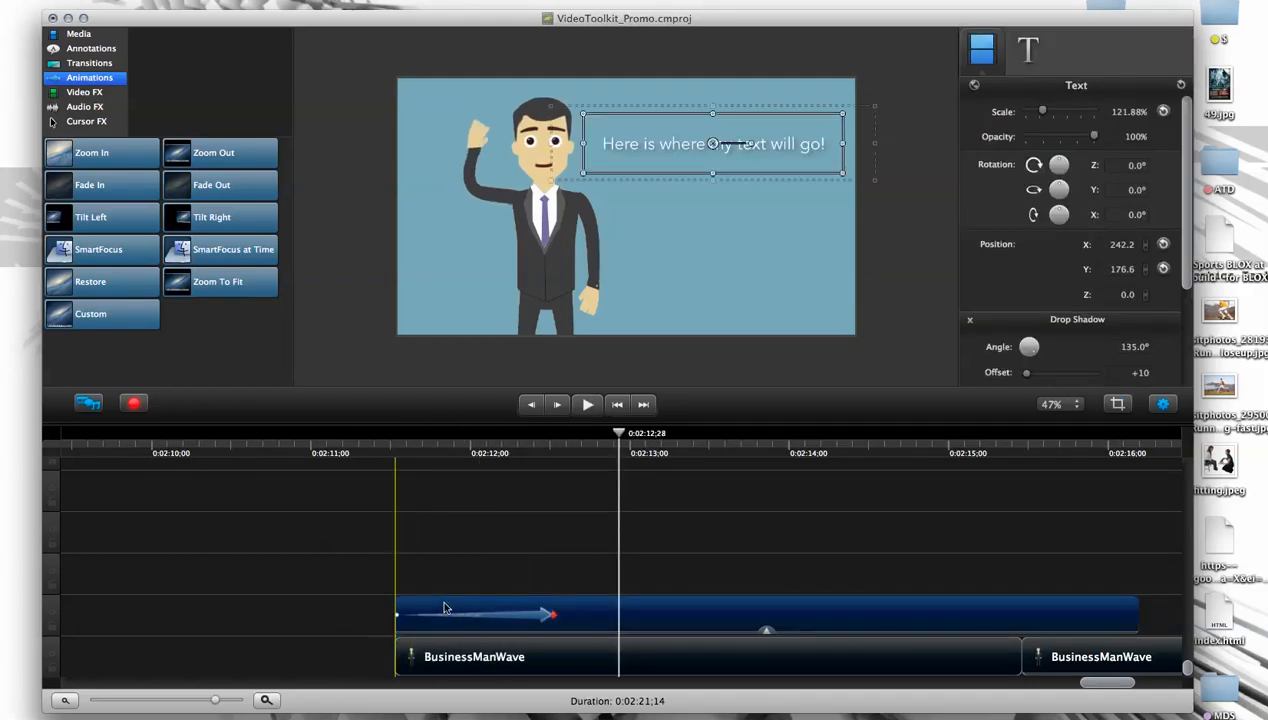
- Play the section from before the two clips to check the text and character entering together
click(395, 460)
key(space)
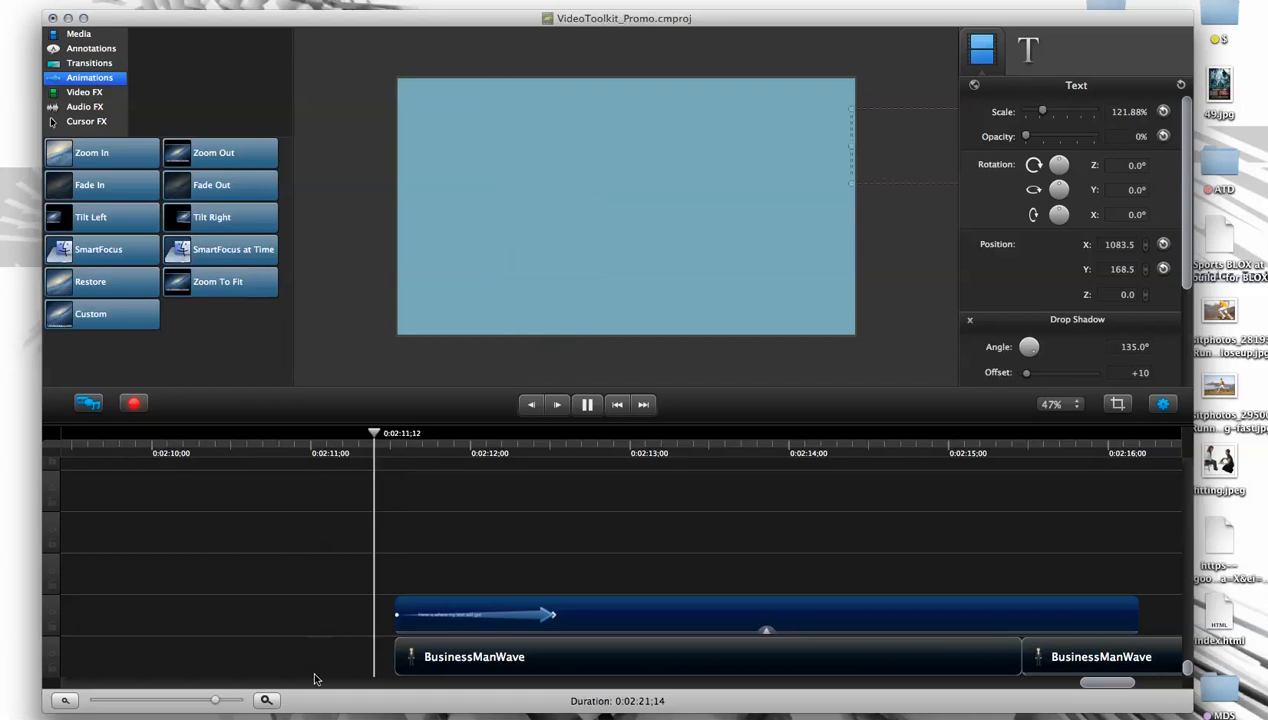
click(343, 563)
drag(335, 460, 312, 462)
key(space)
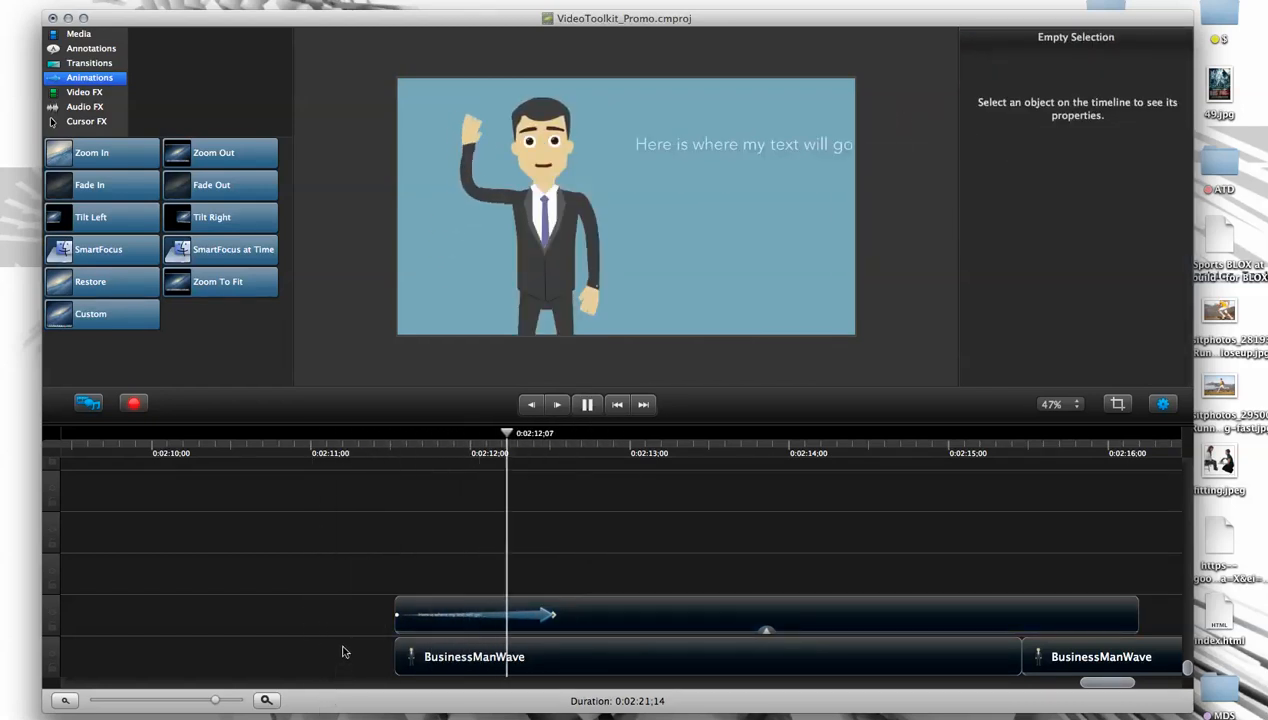
- Move the text clip earlier to start at about 0:02:11;06 and scrub over its beginning
click(622, 614)
drag(622, 614, 560, 618)
mouse_move(413, 455)
mouse_down()
mouse_move(383, 455)
mouse_move(405, 457)
mouse_up()
drag(437, 455, 439, 455)
drag(556, 609, 546, 610)
drag(439, 432, 412, 433)
- Add a Custom animation to the first BusinessManWave clip at its start, 0:02:11;16
click(442, 659)
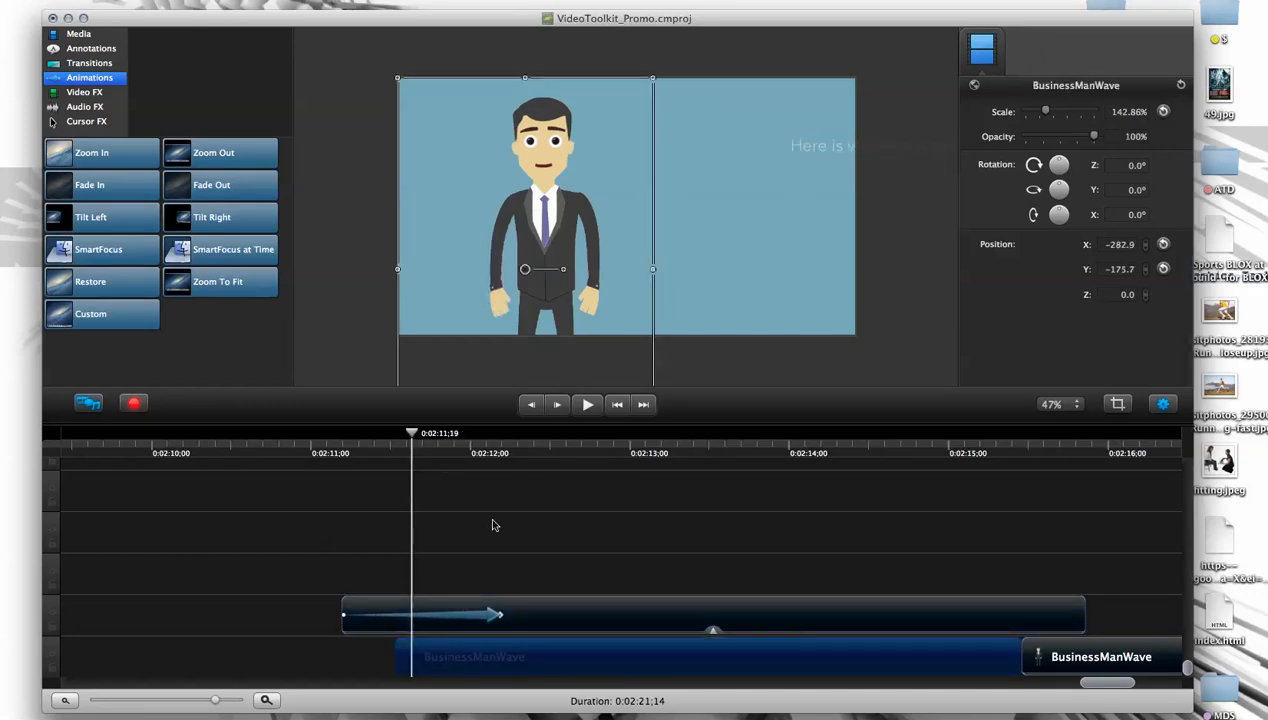
click(478, 616)
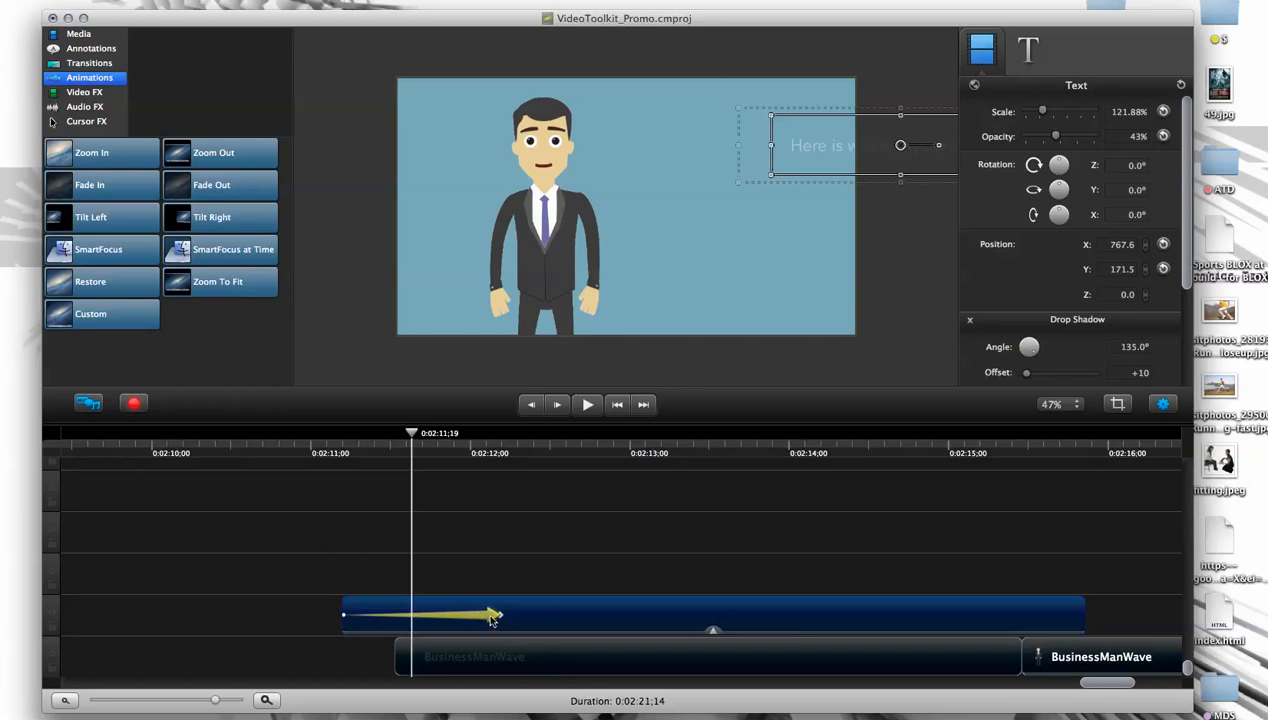
click(449, 662)
drag(410, 434, 397, 440)
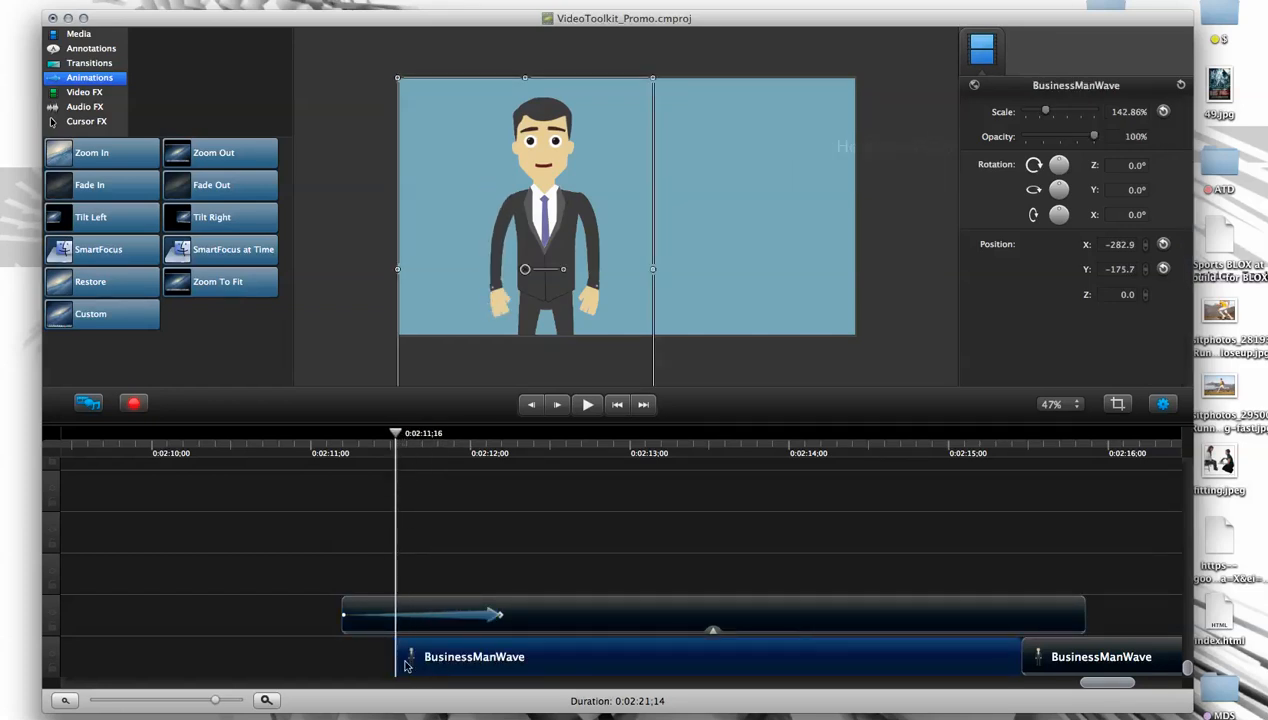
key(shift+a)
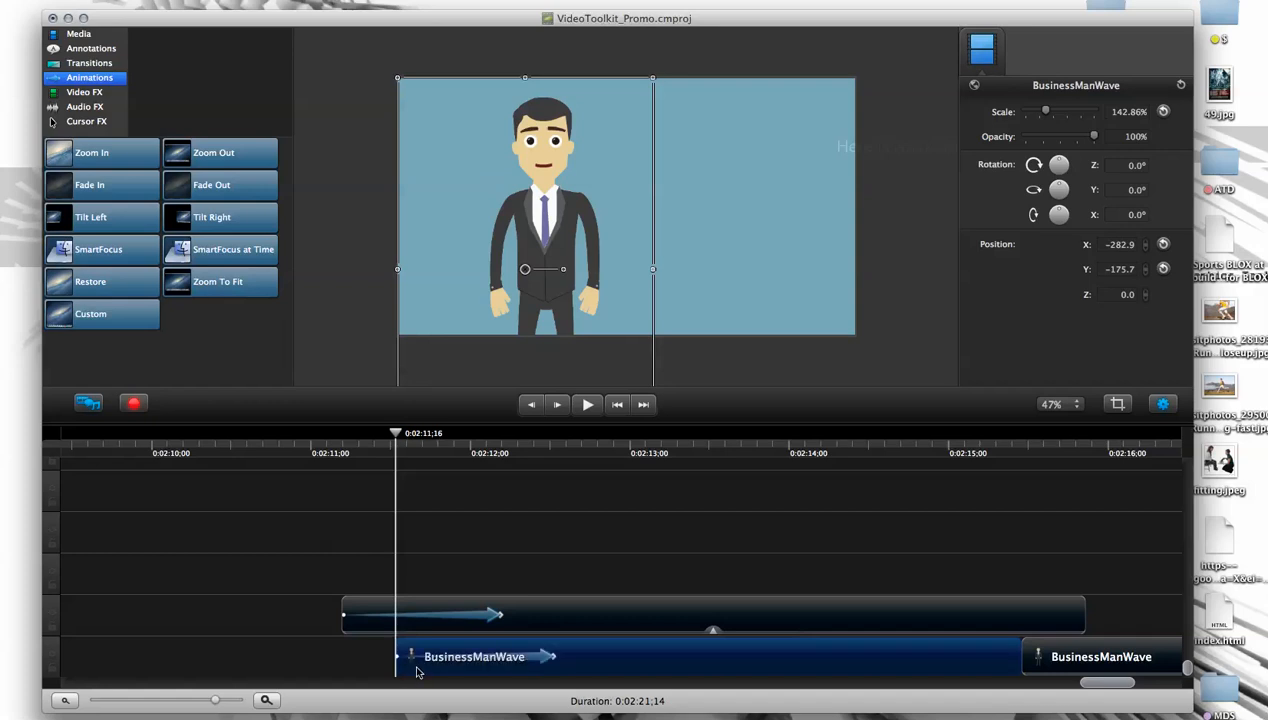
- At the end of the BusinessManWave animation, 0:02:12;15, move the character slightly down and left to about X -357
mouse_move(397, 437)
mouse_down()
mouse_move(588, 444)
mouse_move(385, 446)
mouse_up()
click(360, 523)
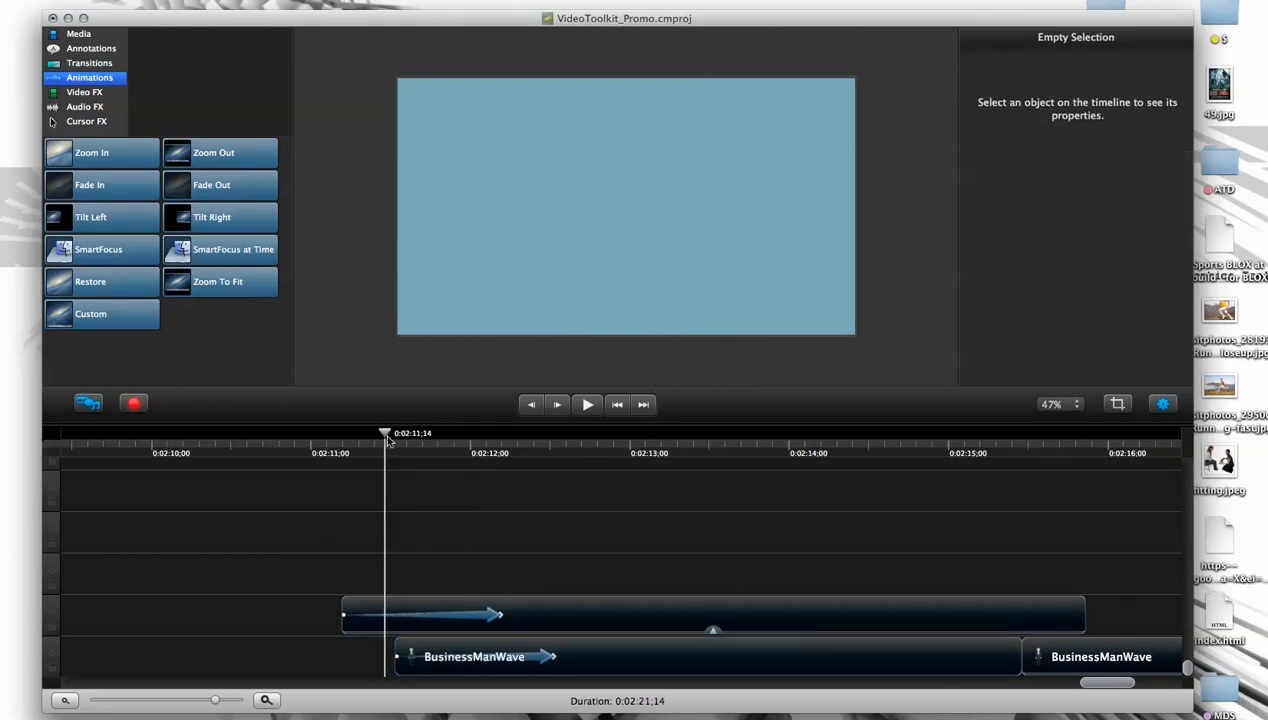
click(397, 440)
click(396, 658)
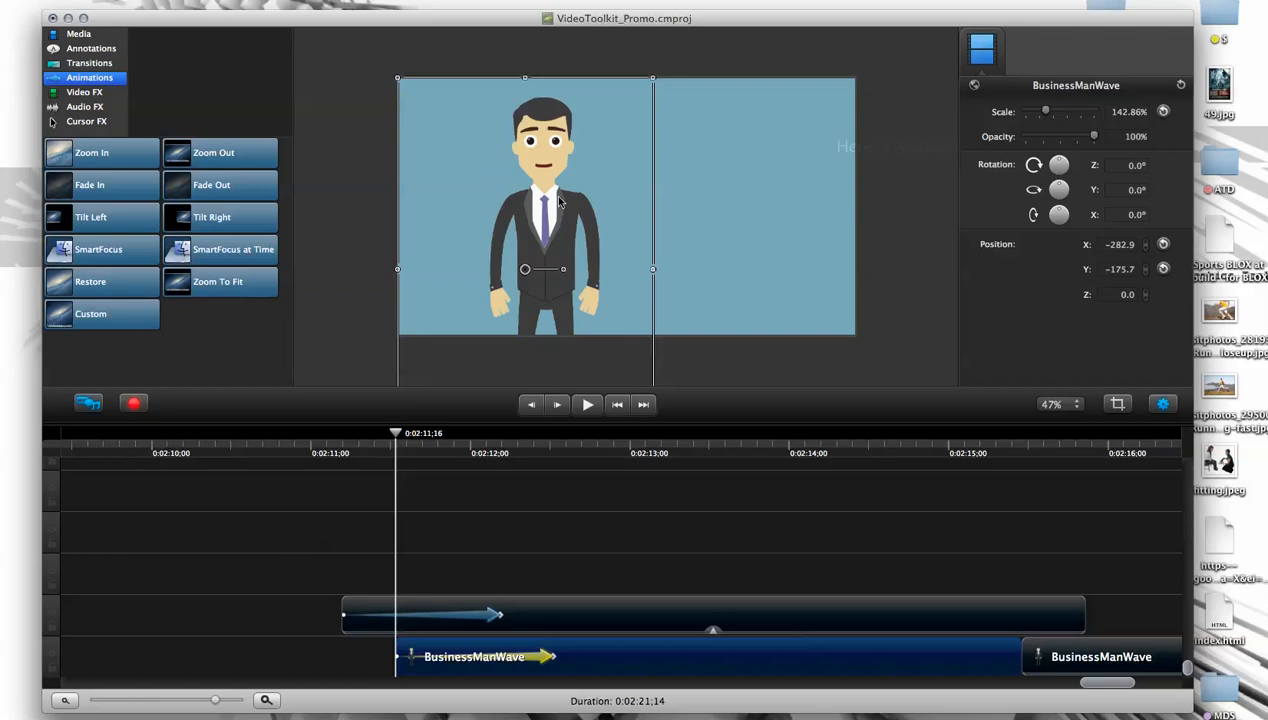
drag(397, 437, 549, 445)
drag(750, 263, 555, 369)
drag(543, 196, 522, 228)
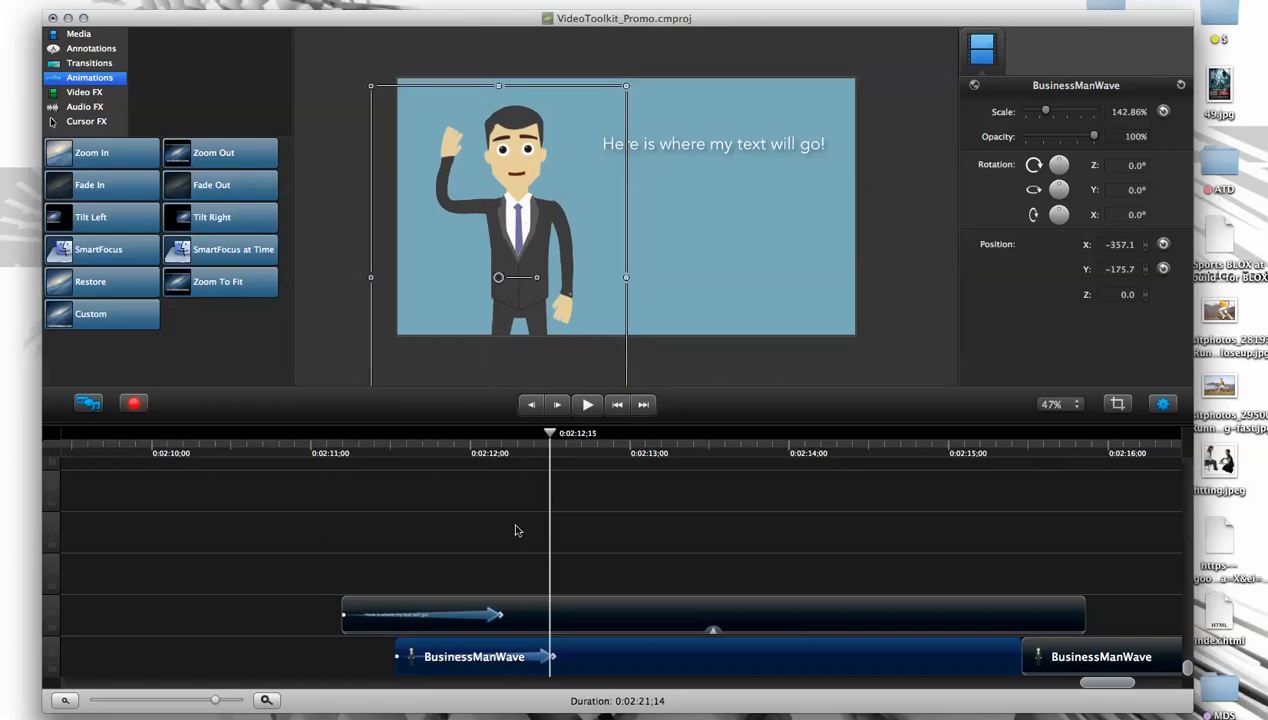
- Align the text clip's start with the BusinessManWave clip, and move the character off the canvas's left edge at 0:02:11;16
drag(575, 614, 630, 614)
drag(555, 437, 400, 452)
drag(334, 336, 325, 277)
drag(520, 346, 785, 342)
click(576, 366)
- Zoom the canvas out to 25% and place the off-canvas character at about X -997, Y -255
click(1068, 405)
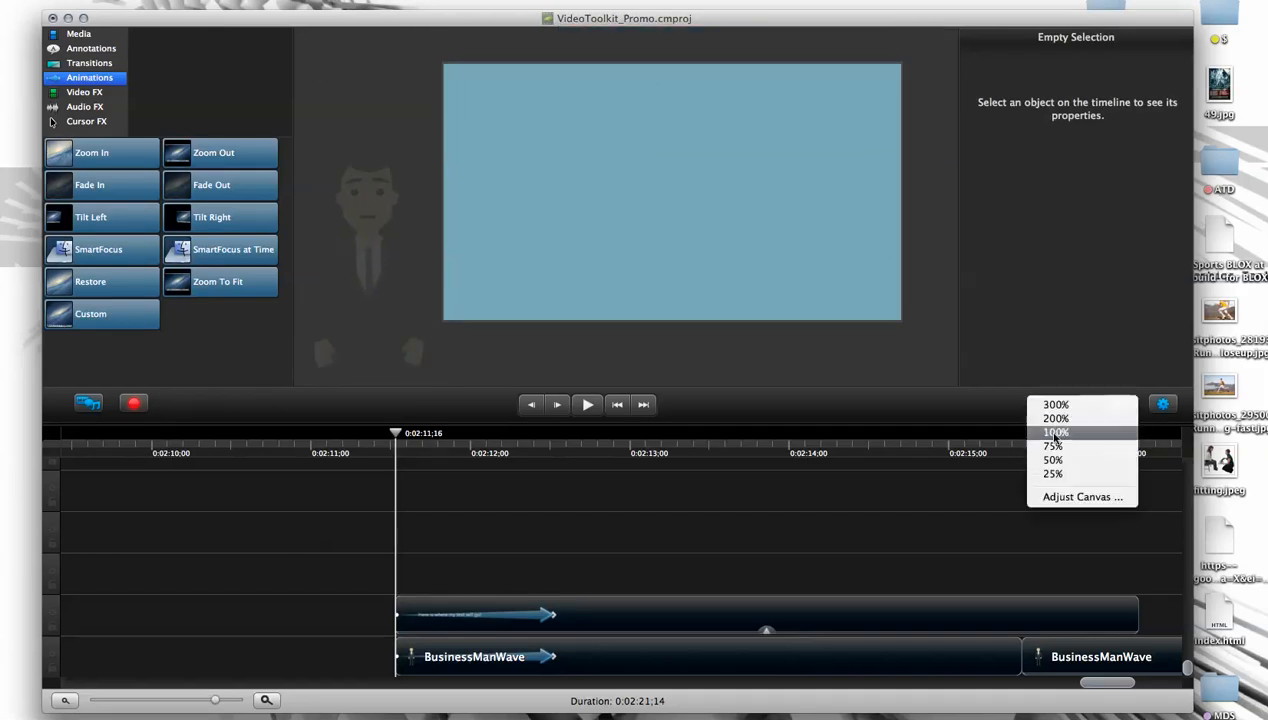
click(1054, 432)
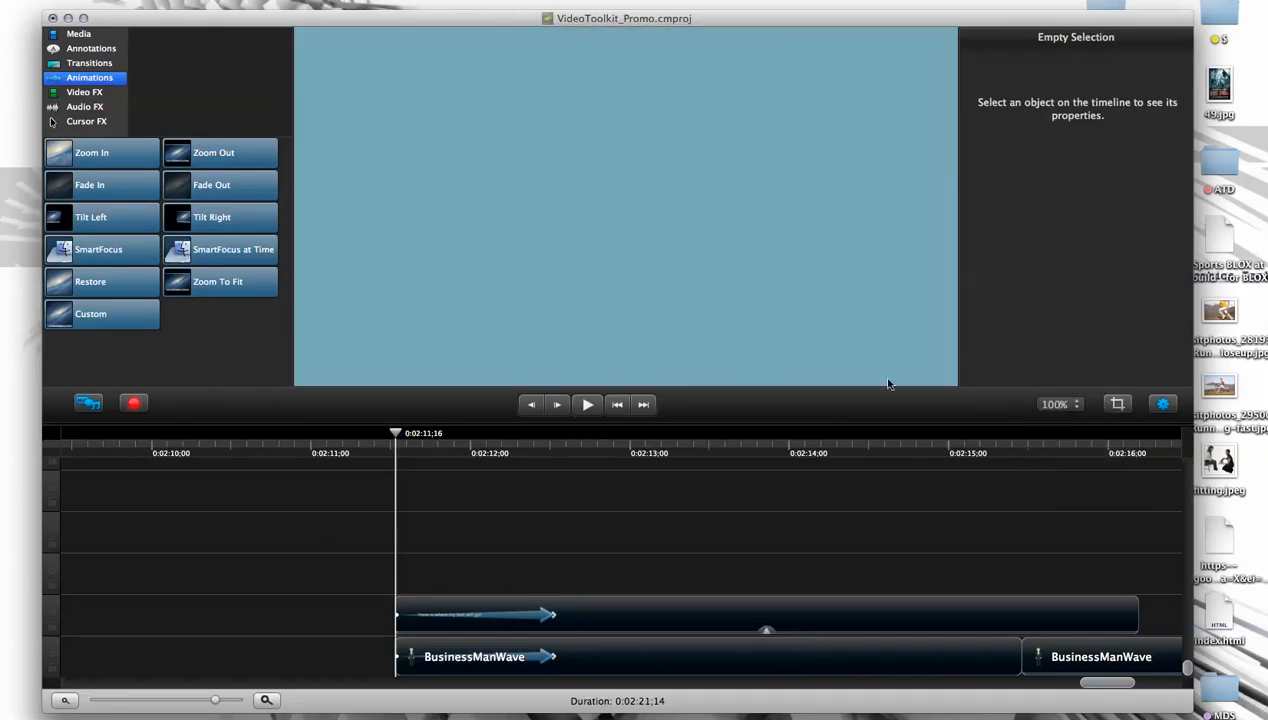
click(1074, 407)
click(1053, 446)
click(1060, 405)
click(1053, 460)
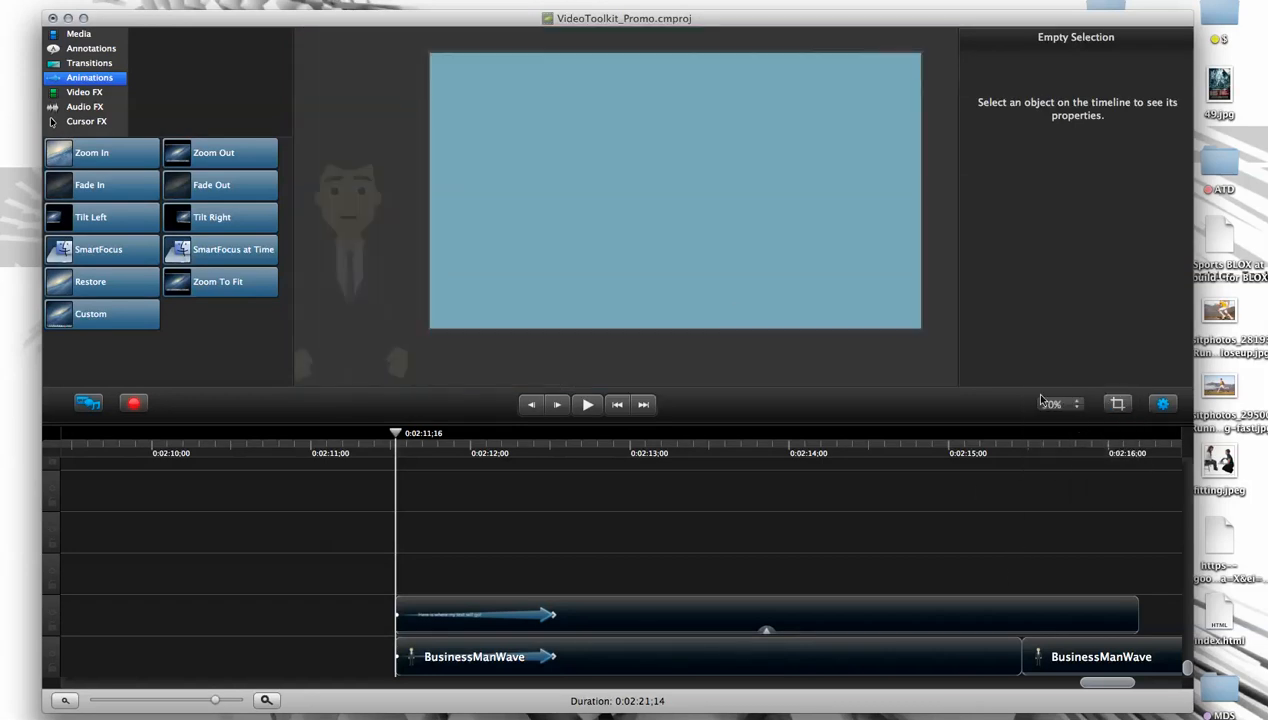
click(1075, 405)
click(1053, 474)
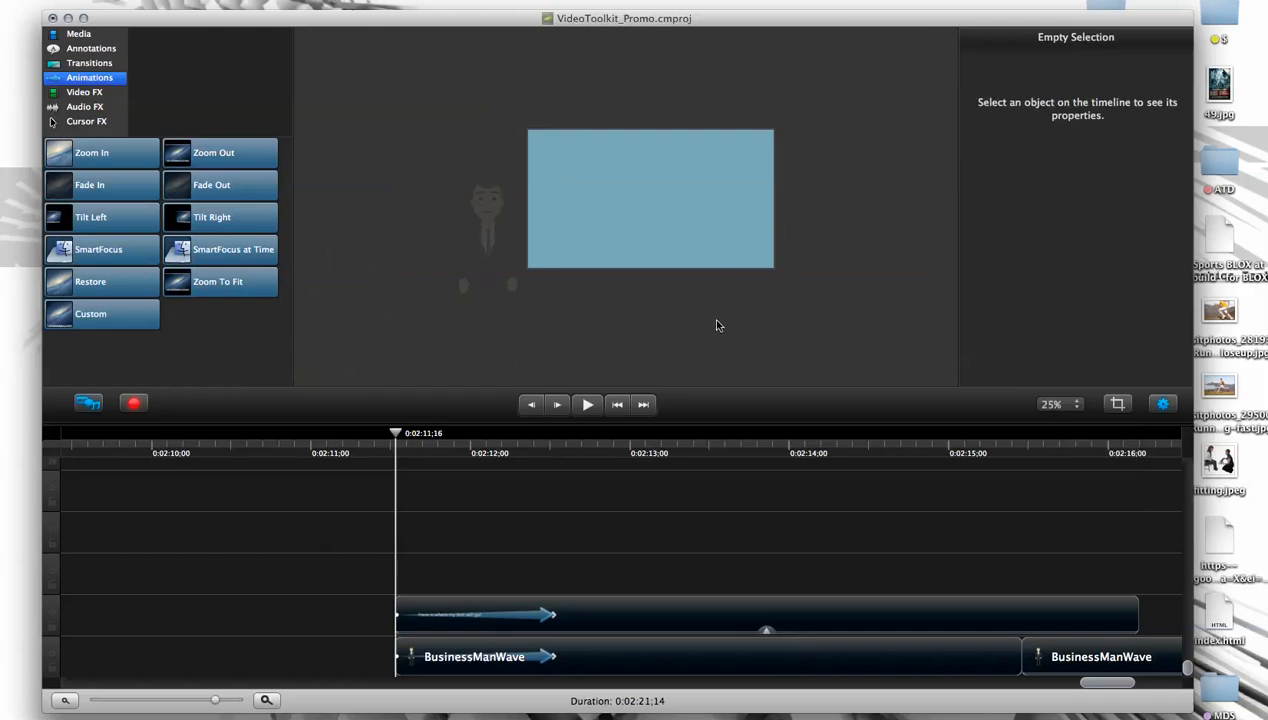
drag(672, 266, 575, 288)
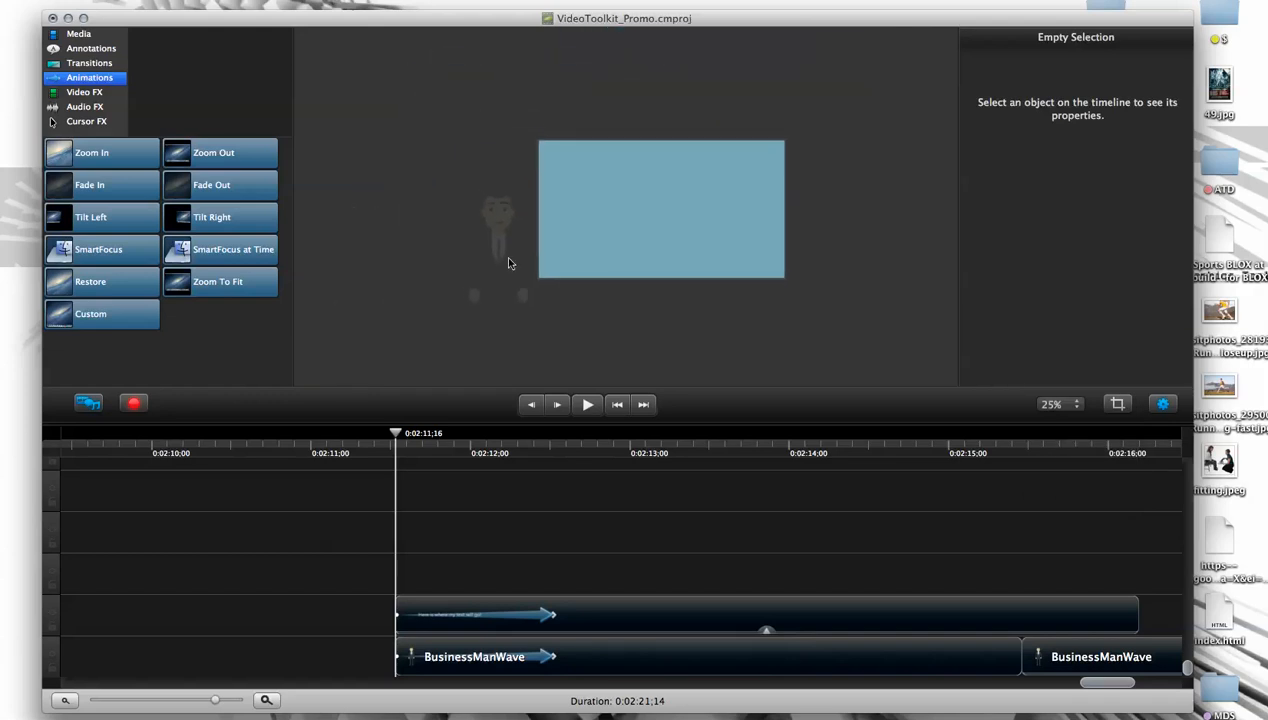
drag(490, 266, 473, 246)
- View the canvas at 100% and examine the area around the off-canvas character
click(1070, 408)
click(1052, 438)
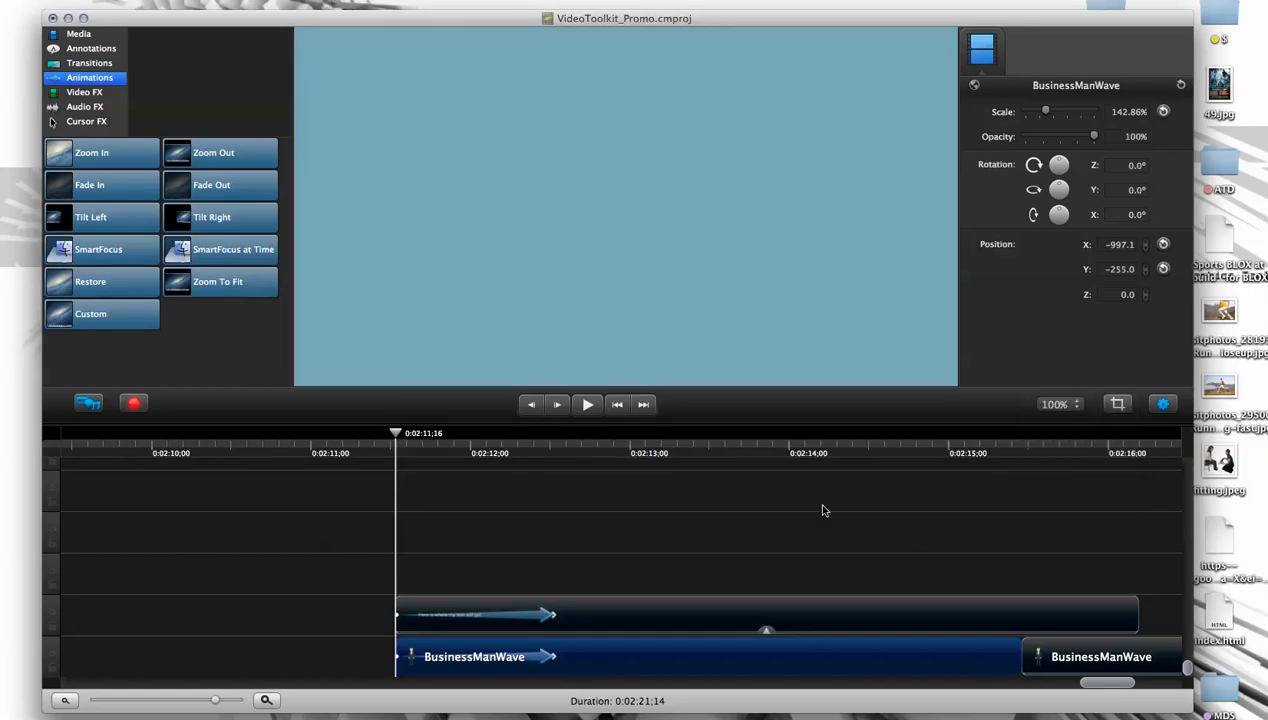
scroll(540, 223, left, 10)
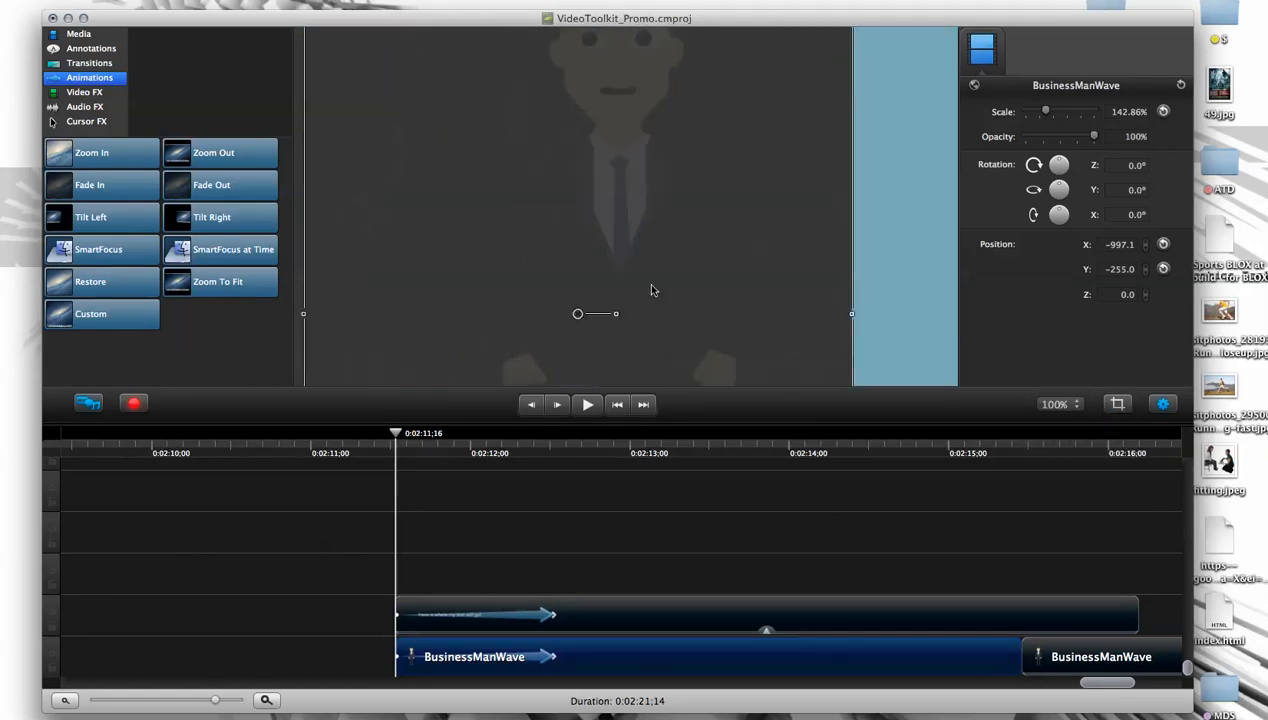
scroll(700, 268, up, 5)
scroll(760, 200, right, 8)
scroll(700, 140, down, 2)
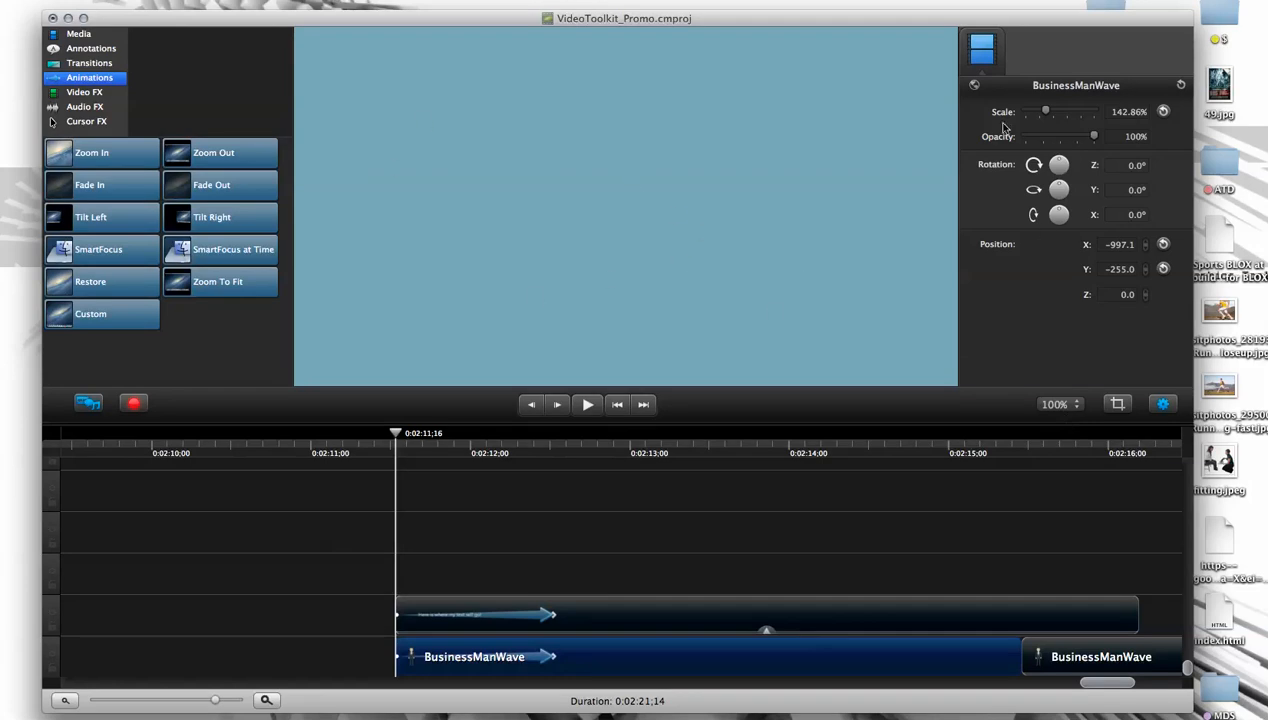
- Enlarge the preview area above the timeline and set the canvas zoom to 50%, keeping the clip properties shown
drag(966, 13, 960, 26)
click(1158, 417)
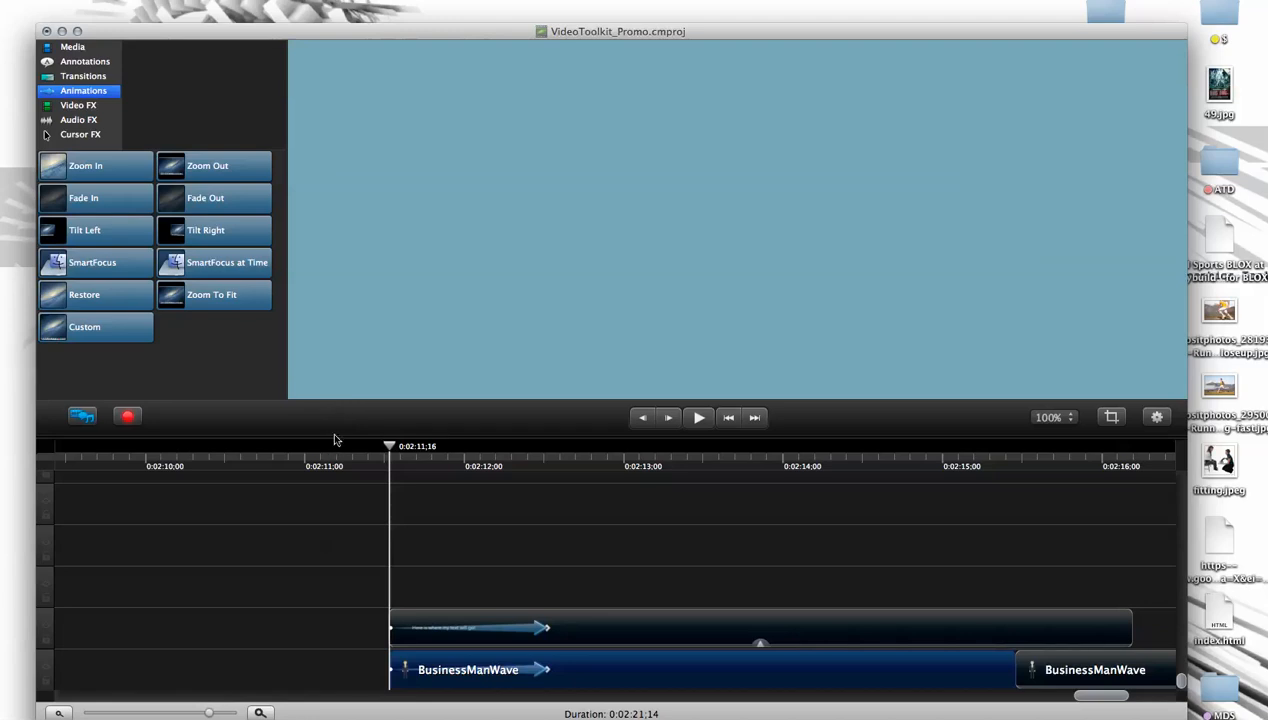
drag(336, 442, 321, 507)
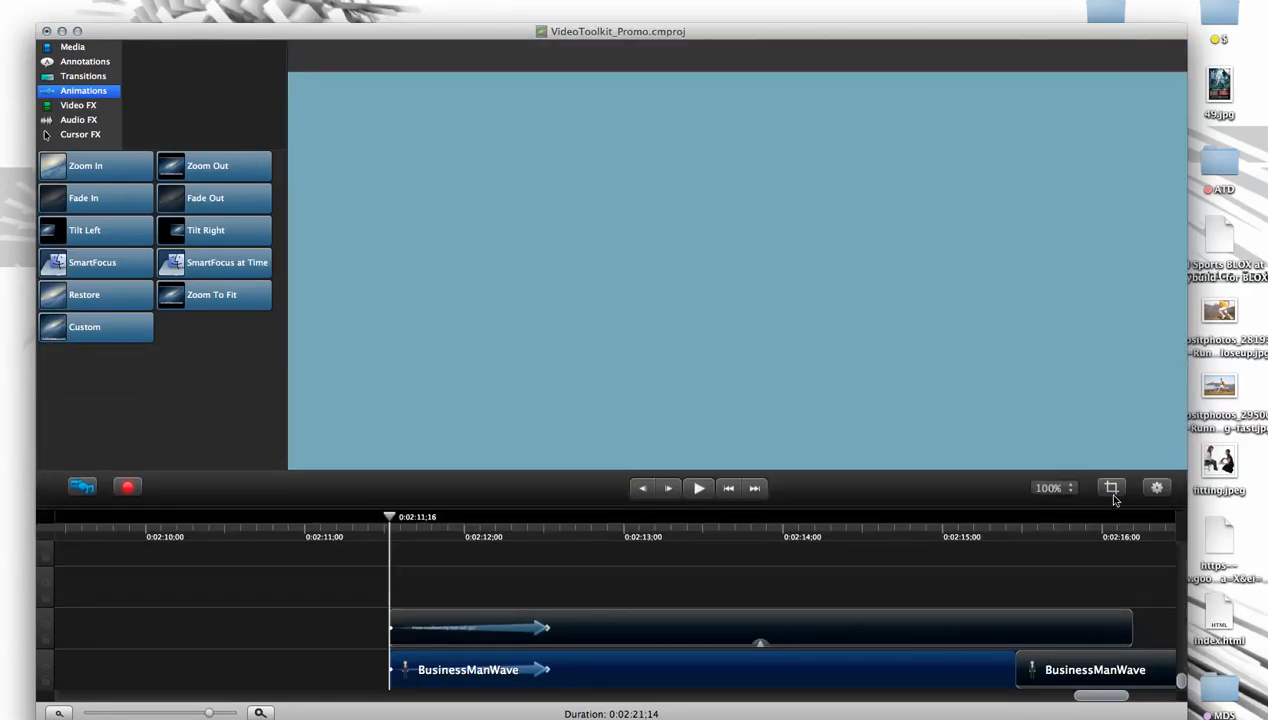
click(1155, 486)
click(1049, 487)
click(1047, 530)
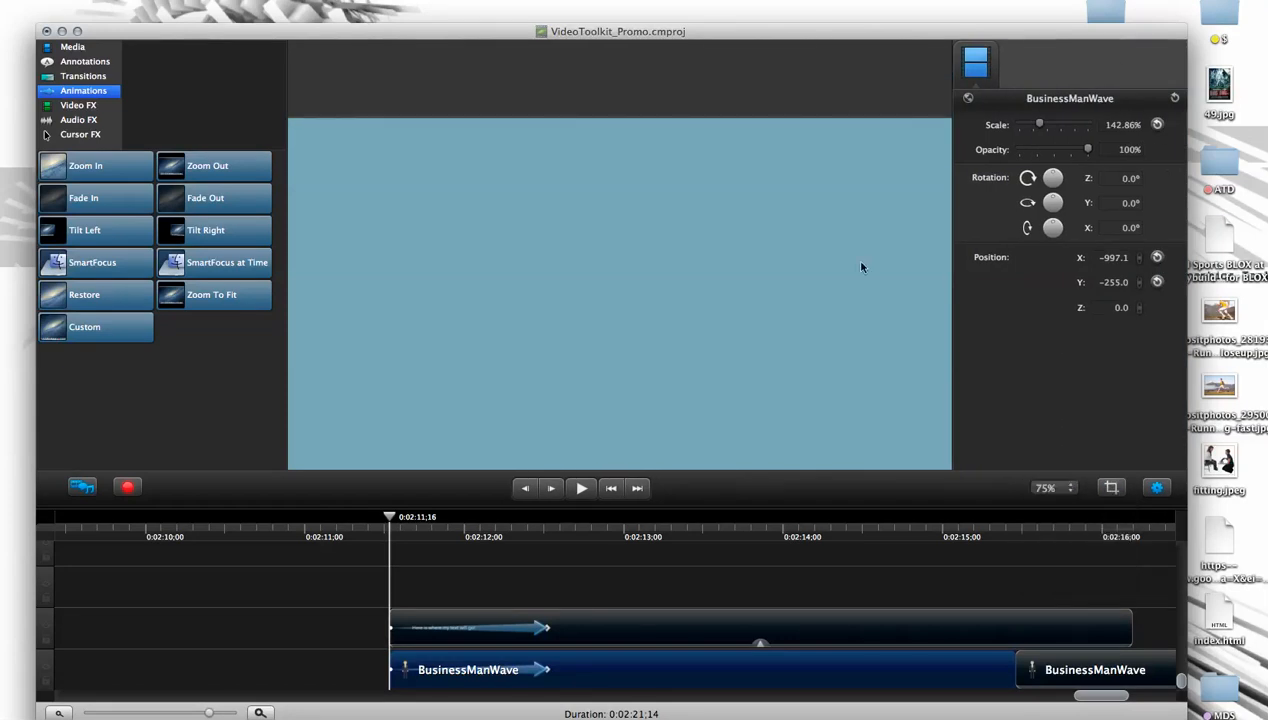
click(1052, 487)
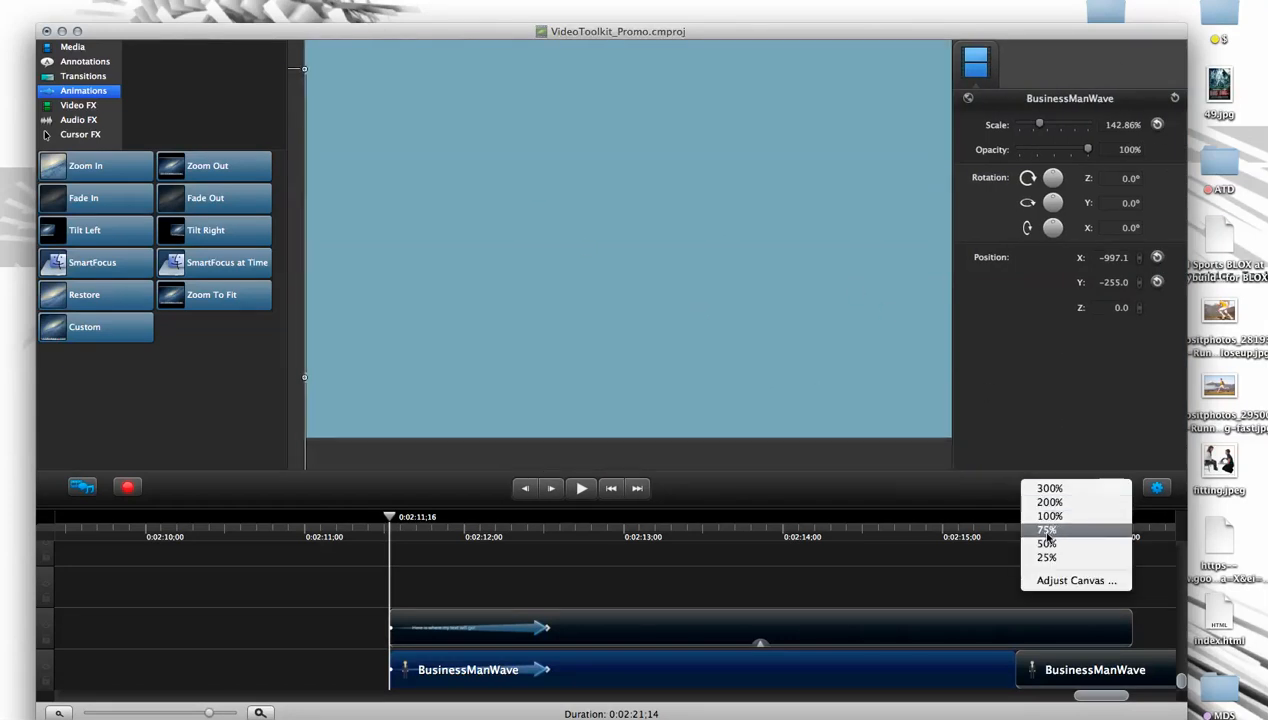
click(1045, 544)
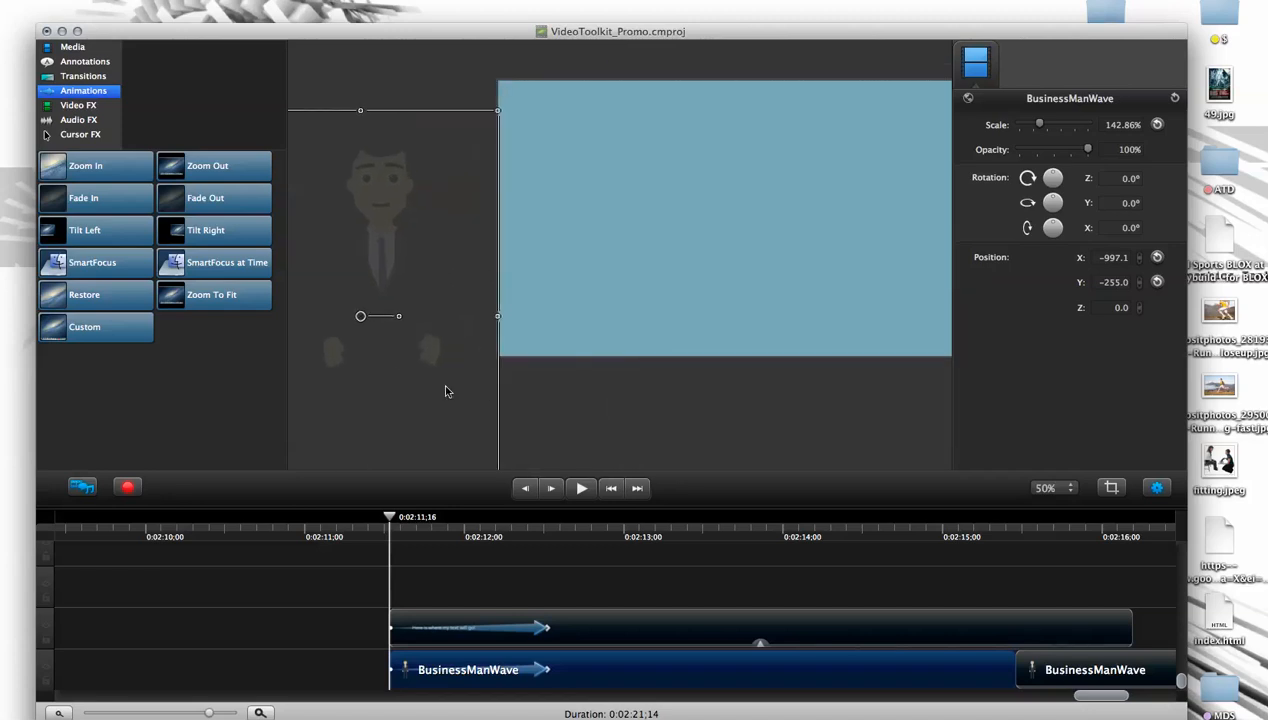
- Set the character's opacity to 0% at the start of its animation and play the result
drag(1085, 150, 1012, 151)
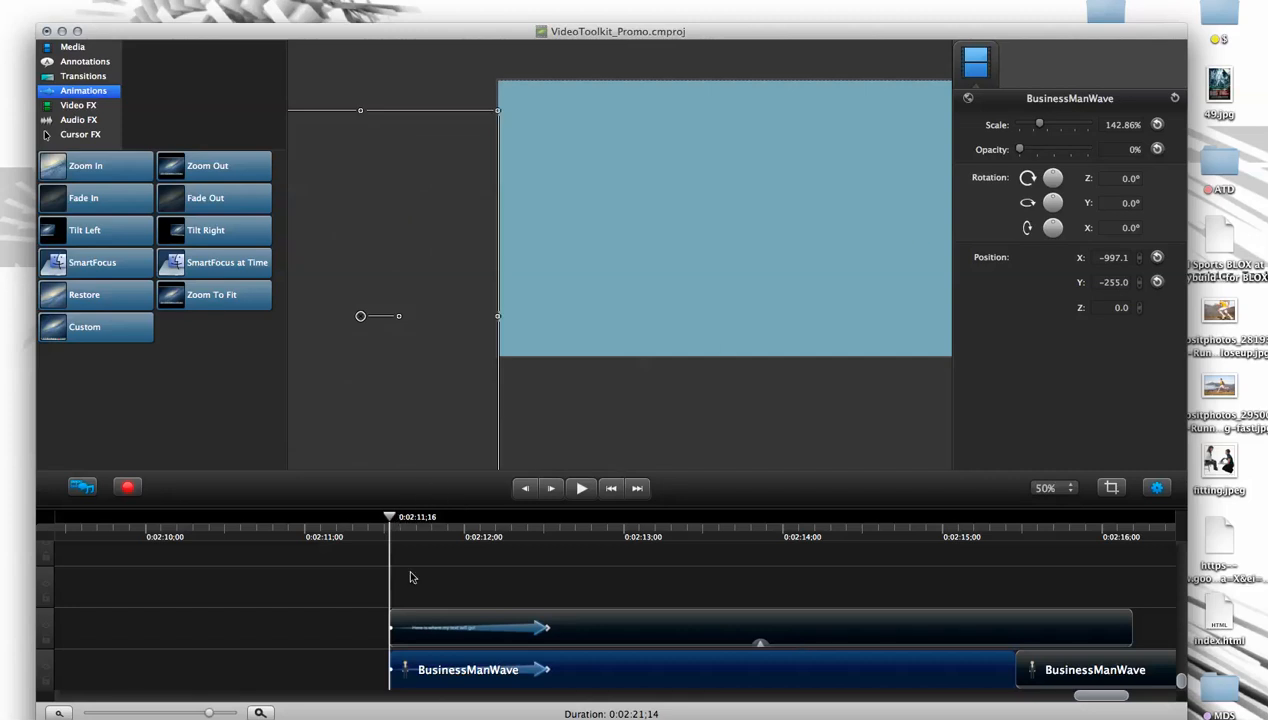
click(309, 616)
key(space)
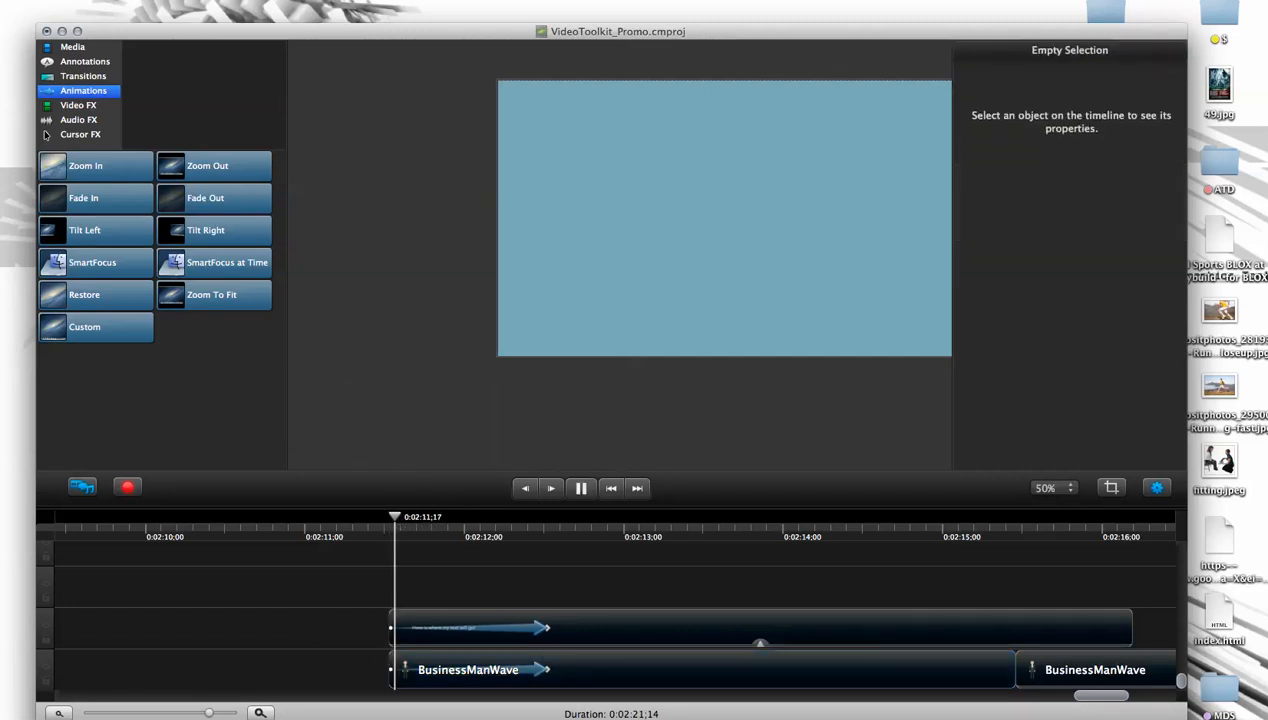
- Stop playback, return the playhead to the end of the opening animations at 0:02:12;16, and expand the text clip's effects list
key(space)
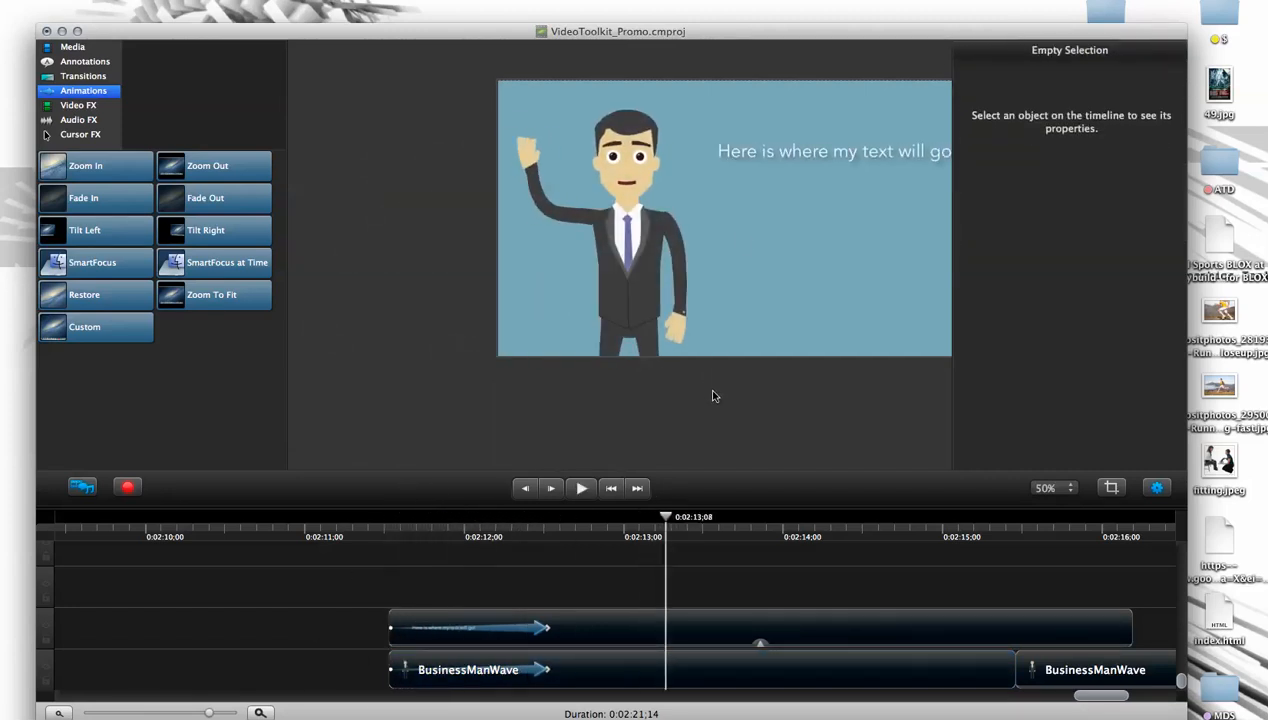
drag(443, 536, 551, 522)
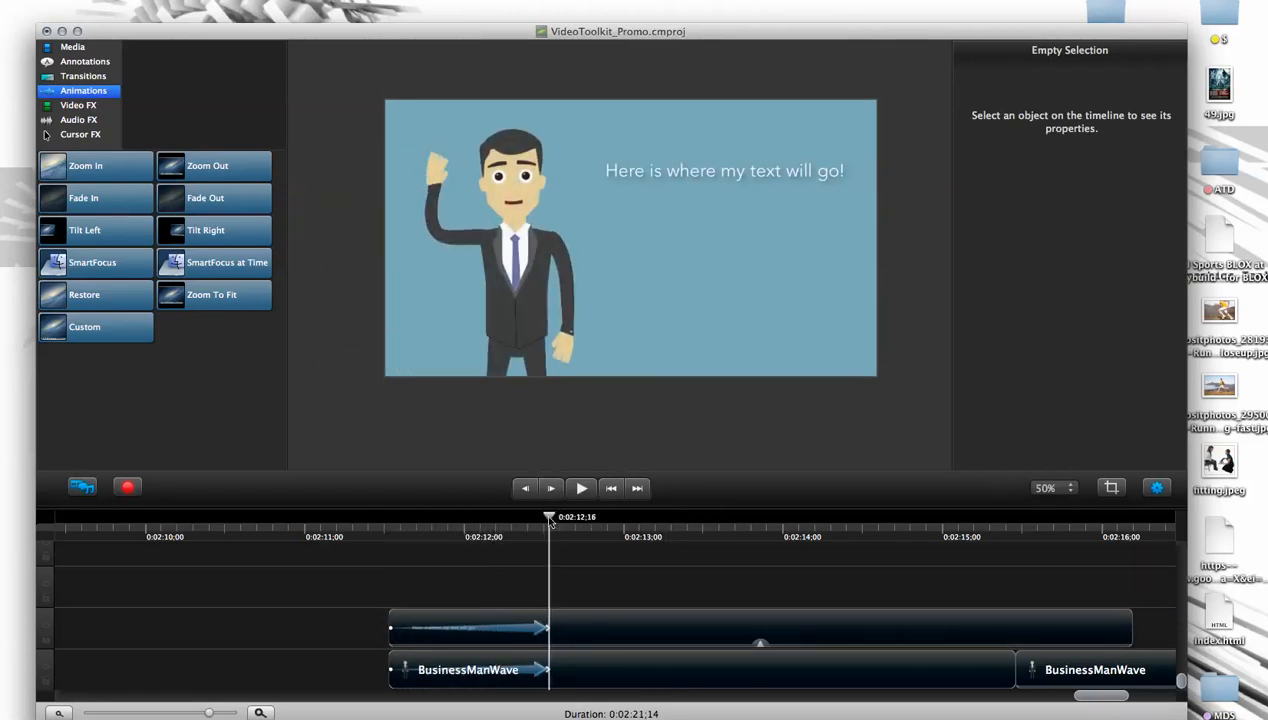
click(540, 626)
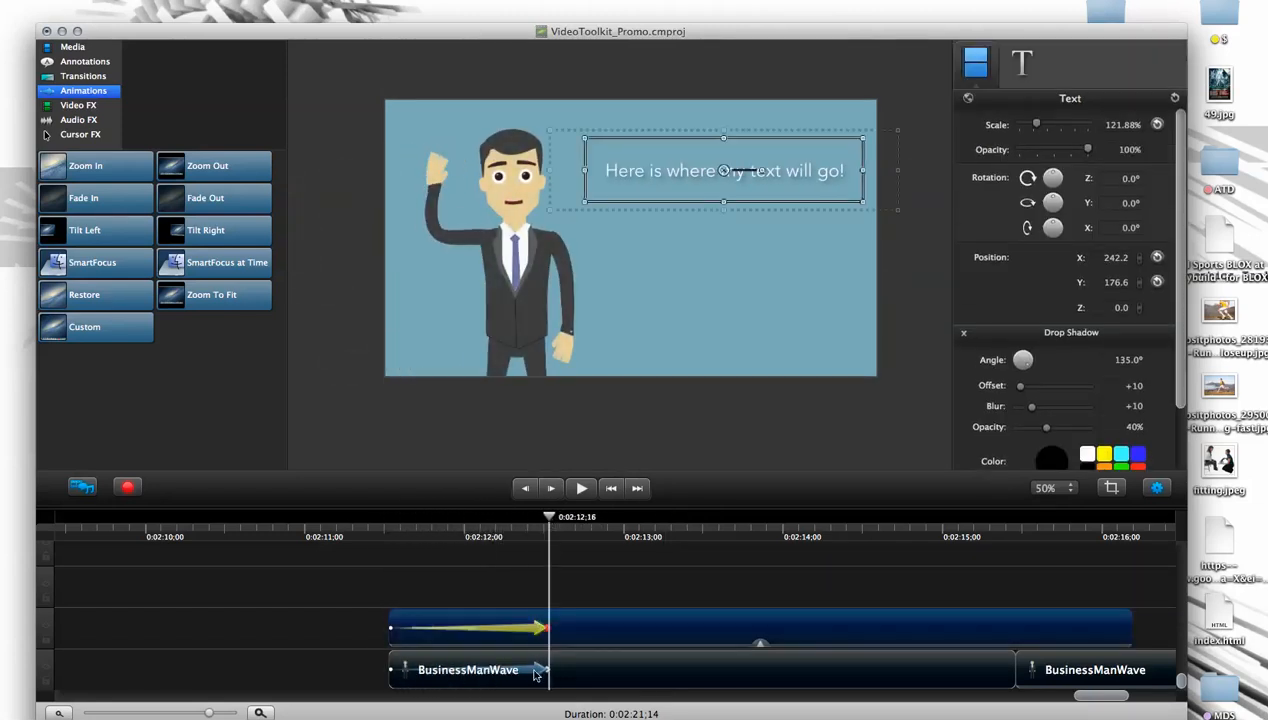
click(556, 572)
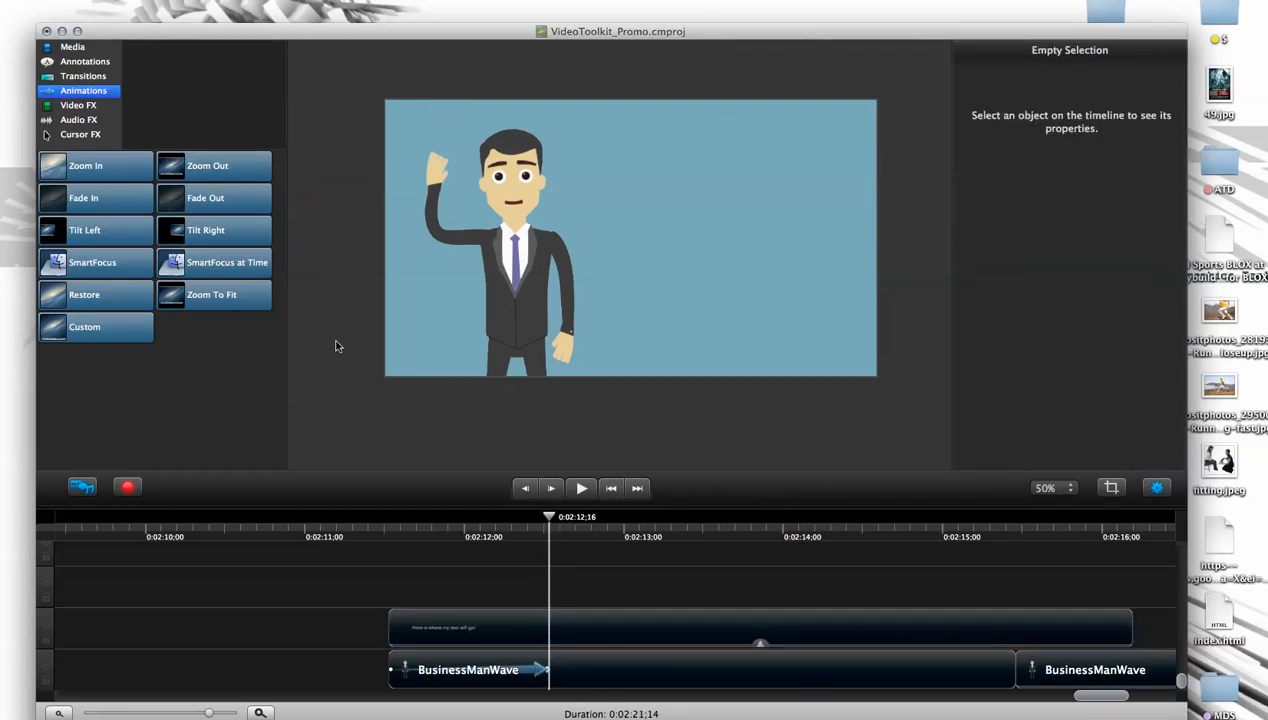
click(577, 625)
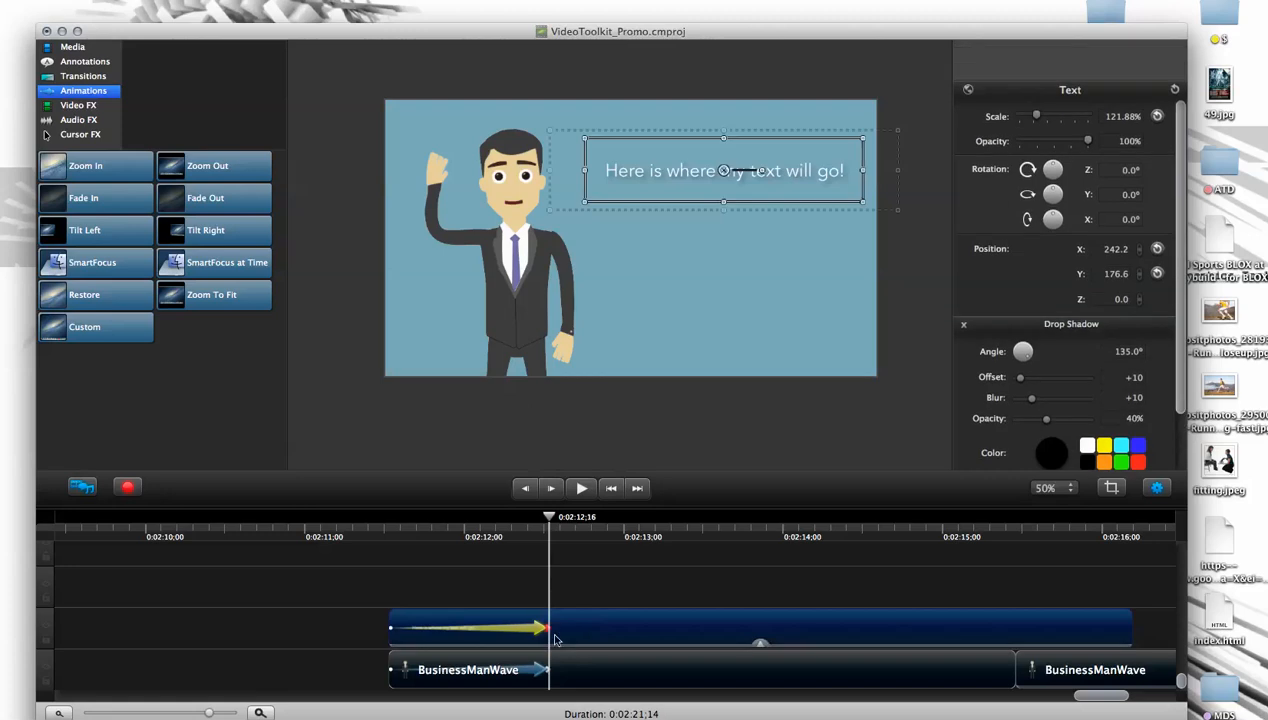
click(759, 646)
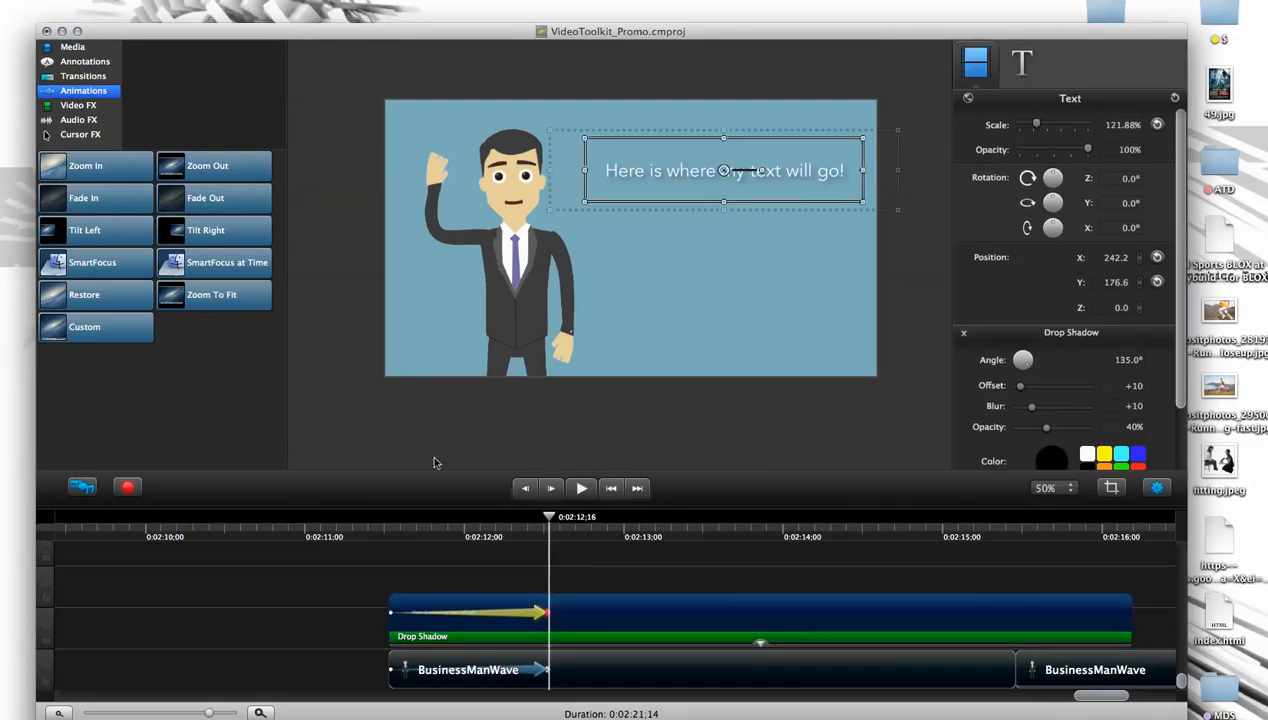
- Apply the Colorize video effect to the first BusinessManWave clip and expand the clip's effects list
click(552, 680)
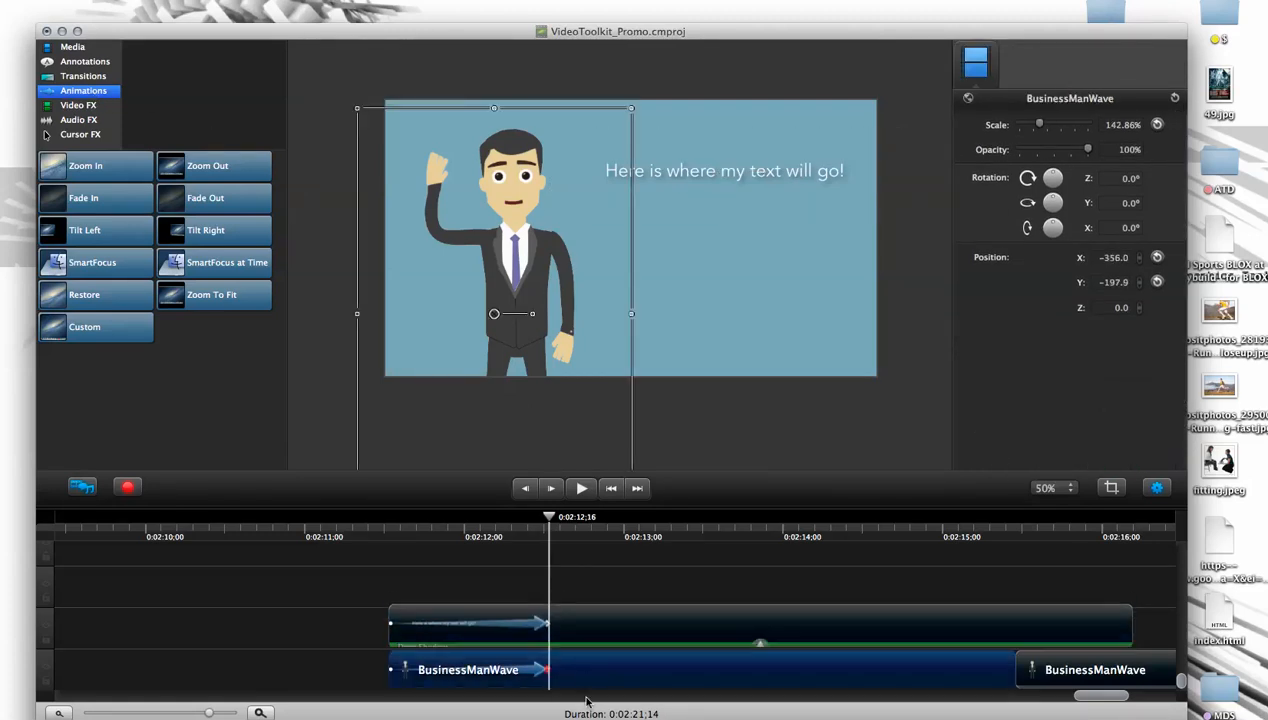
click(91, 105)
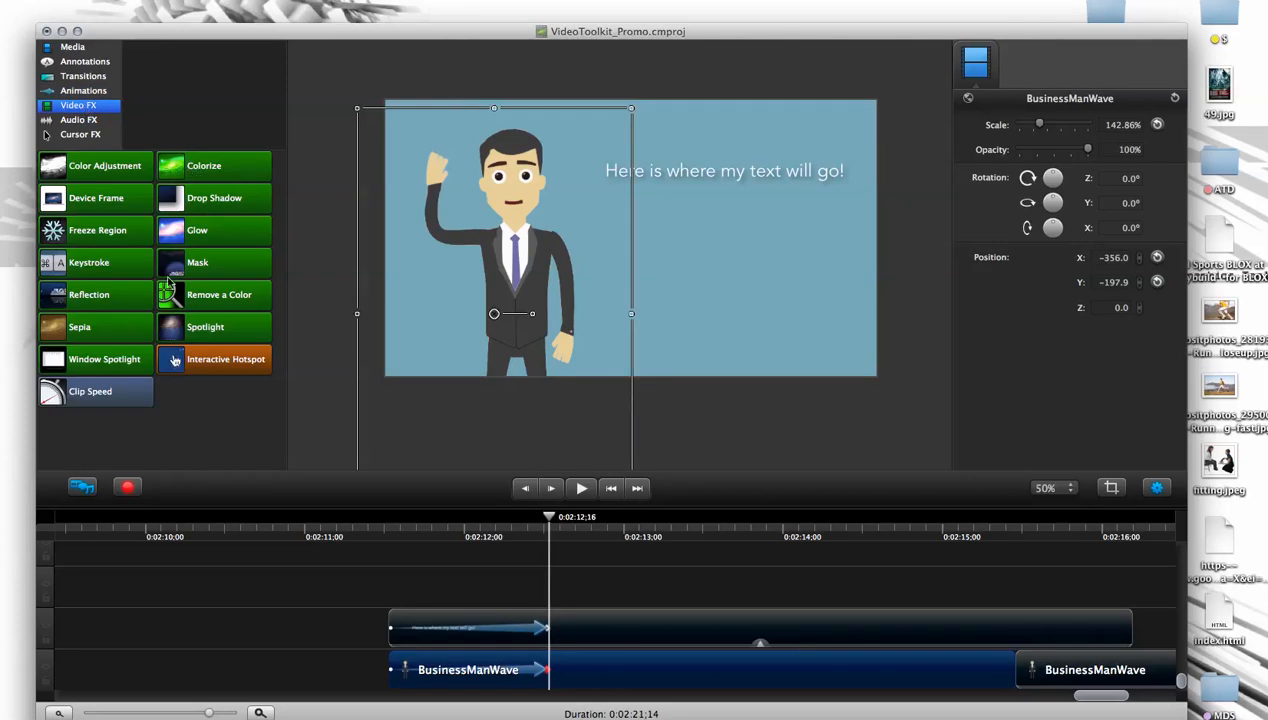
drag(171, 178, 497, 675)
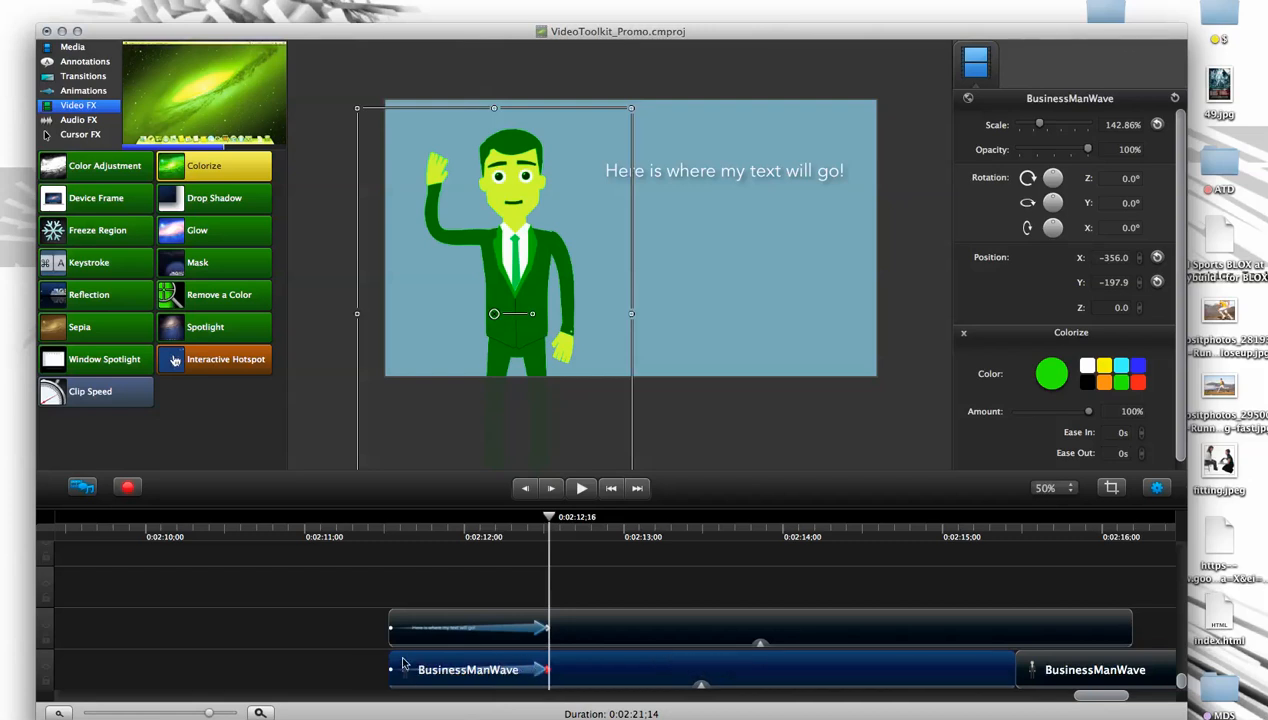
click(702, 685)
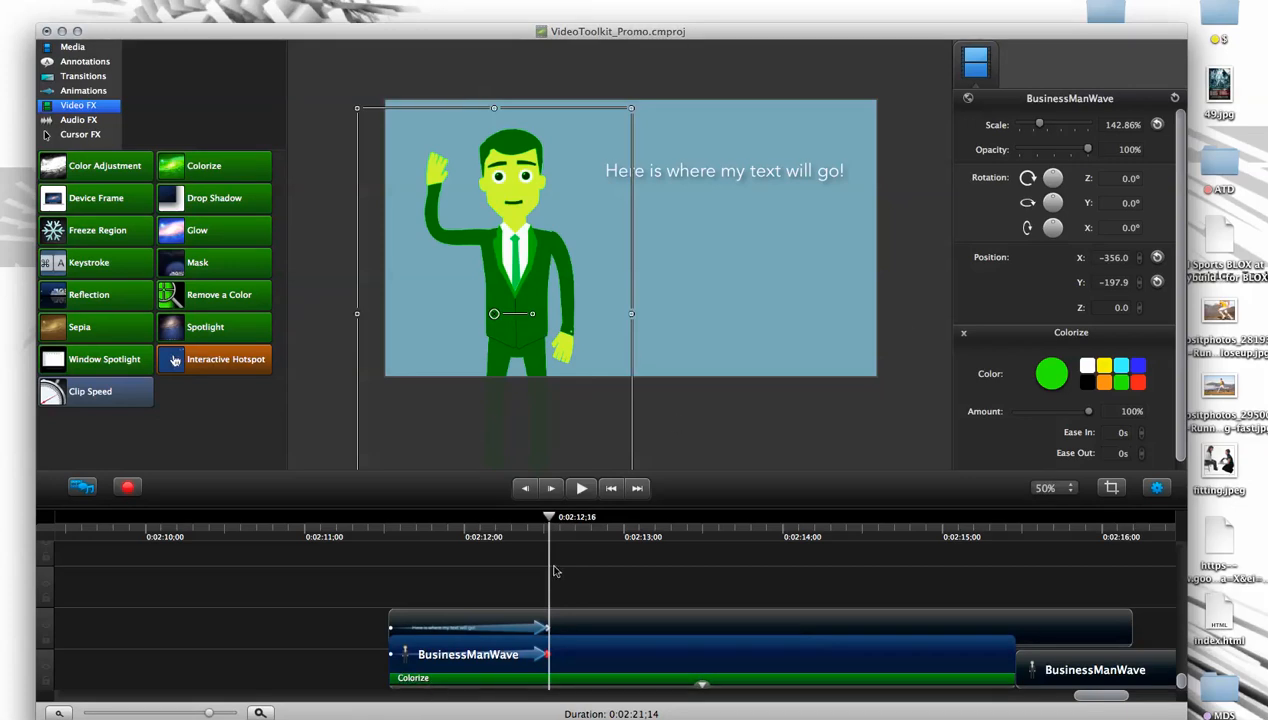
- Set the character's Colorize amount to 47% and its color to the cyan swatch
scroll(1093, 427, down, 1)
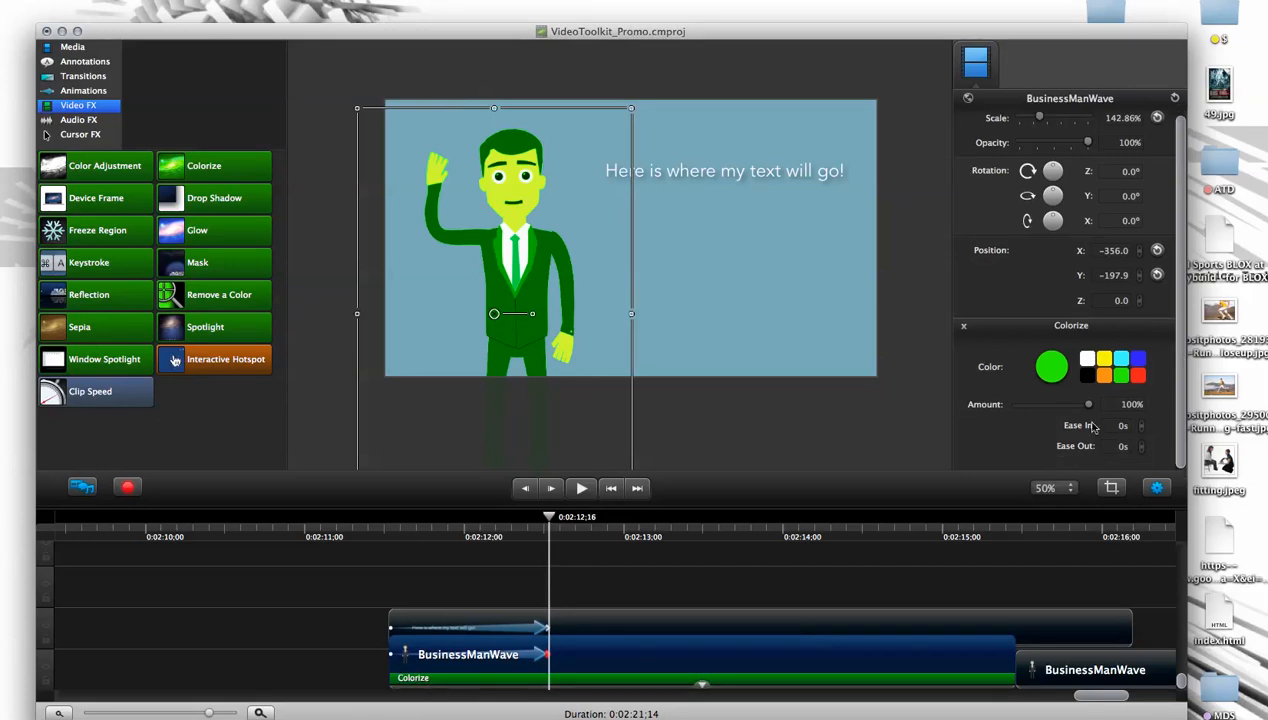
drag(1089, 407, 1050, 405)
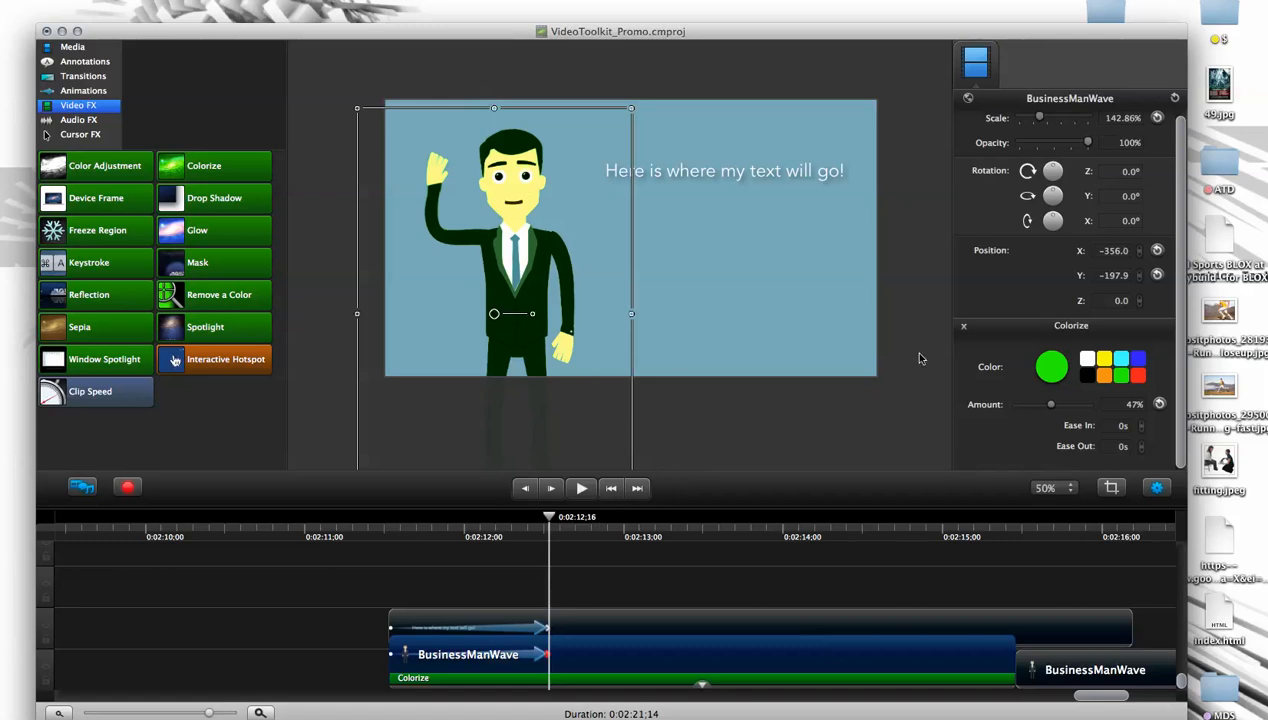
click(1105, 363)
click(1121, 362)
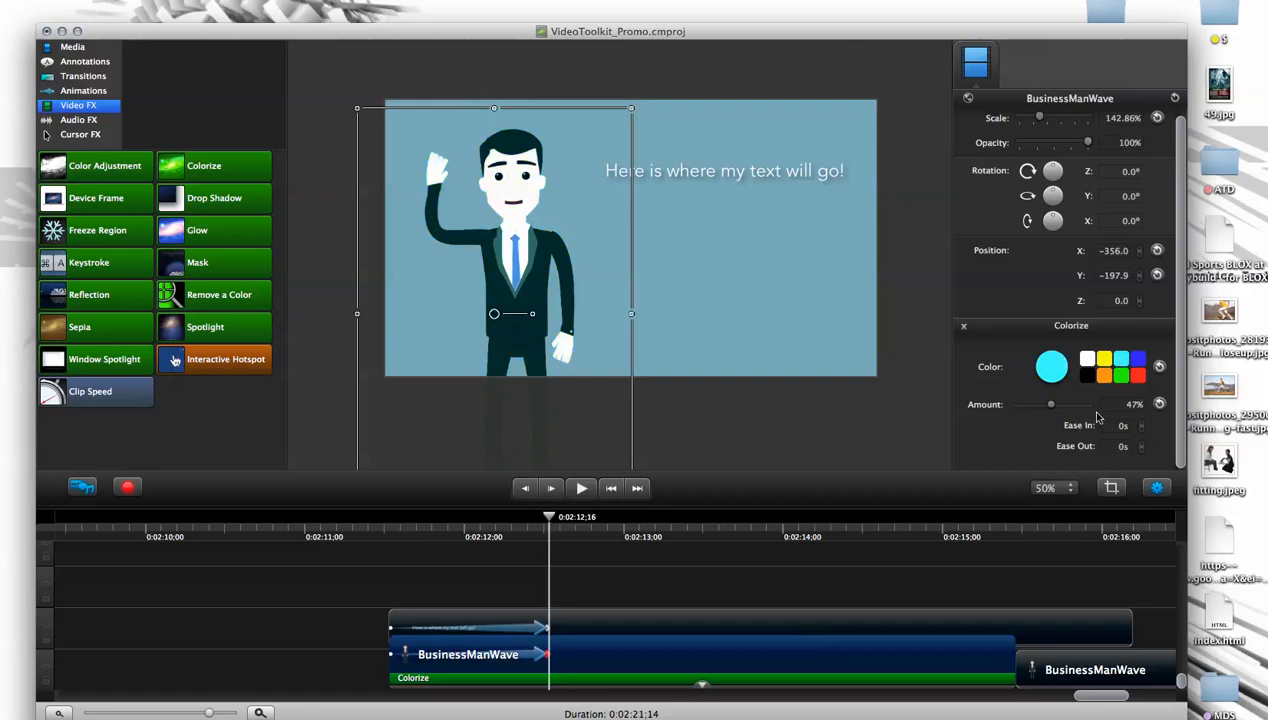
- Pick a custom very dark brown Colorize color of about RGB 23, 16, 3 for the character
mouse_move(1050, 404)
mouse_down()
mouse_move(1014, 410)
mouse_move(1089, 422)
mouse_move(1062, 443)
mouse_move(1045, 434)
mouse_move(1074, 443)
mouse_move(1043, 462)
mouse_move(1019, 468)
mouse_move(1028, 461)
mouse_move(979, 444)
mouse_up()
click(1057, 371)
click(1142, 440)
click(979, 444)
drag(1016, 406, 1047, 406)
click(1051, 367)
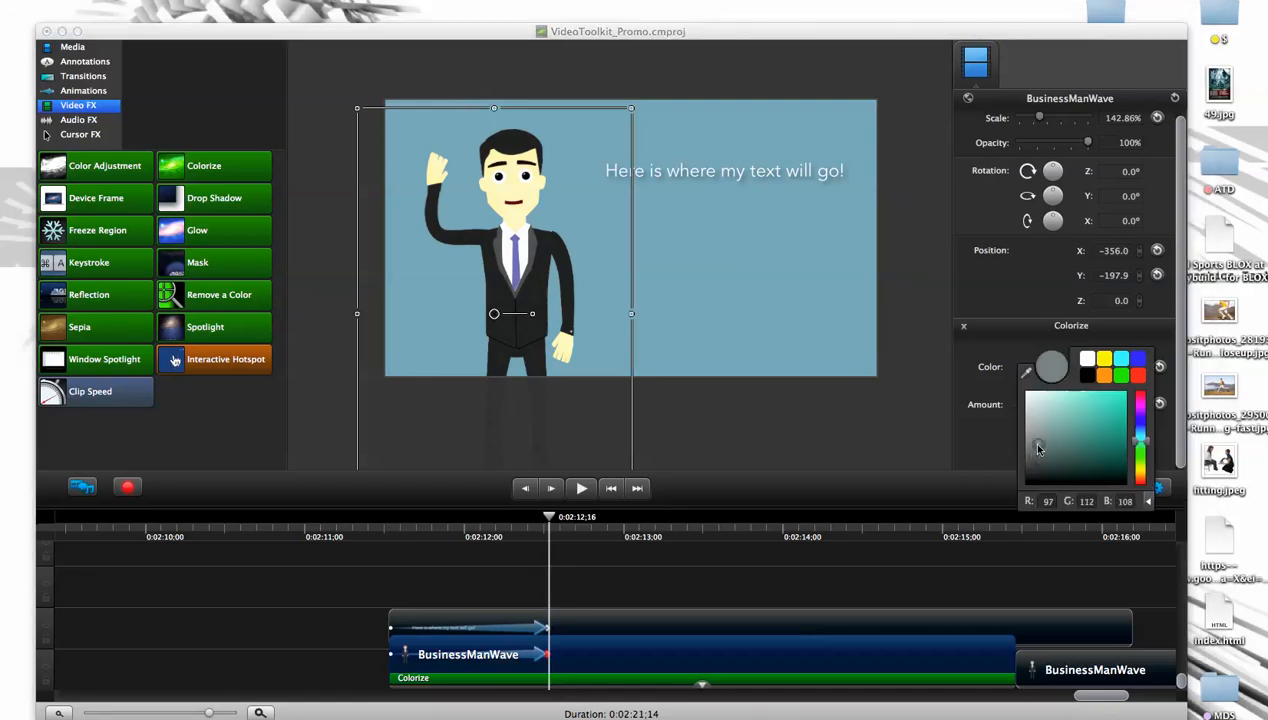
click(1140, 458)
mouse_move(1139, 460)
mouse_down()
mouse_move(1140, 476)
mouse_move(1090, 472)
mouse_move(1109, 476)
mouse_up()
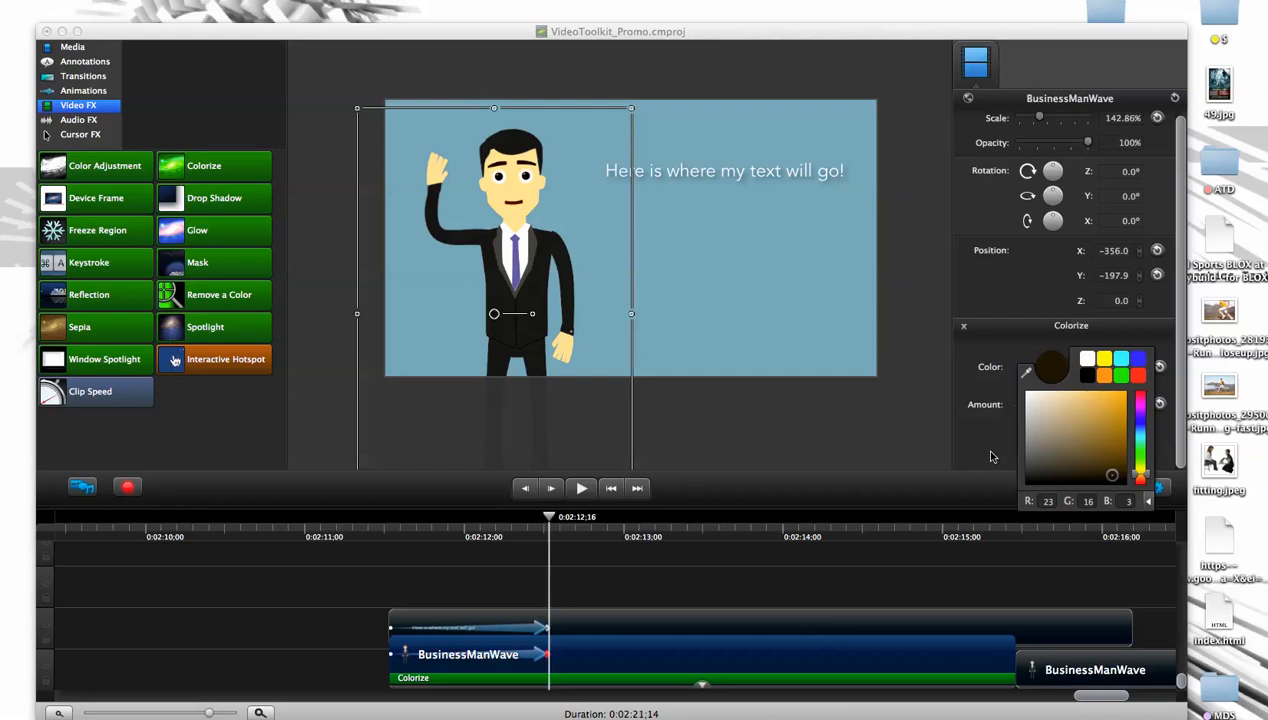
click(983, 449)
- Raise the character's Colorize amount to 93% and set its Ease In to 1.4 s
drag(1040, 404, 1075, 408)
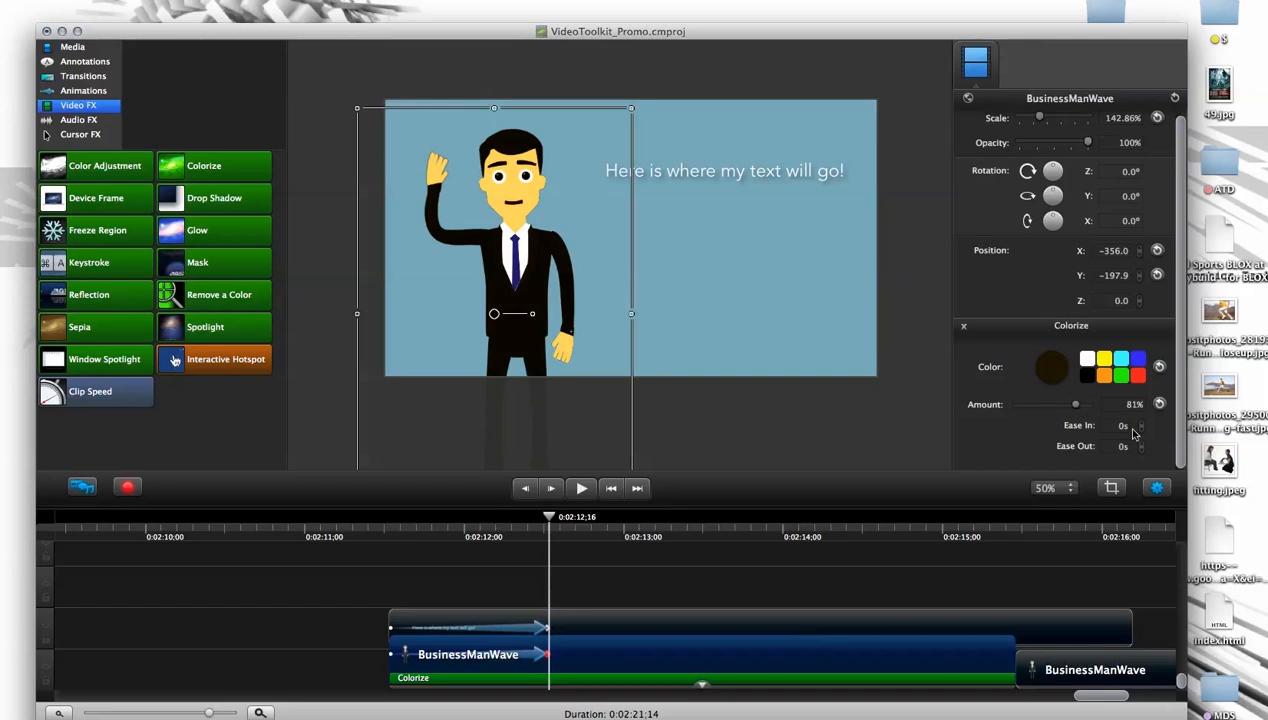
click(1142, 423)
click(1142, 425)
mouse_move(1081, 412)
mouse_down()
mouse_move(1050, 405)
mouse_move(1085, 405)
mouse_up()
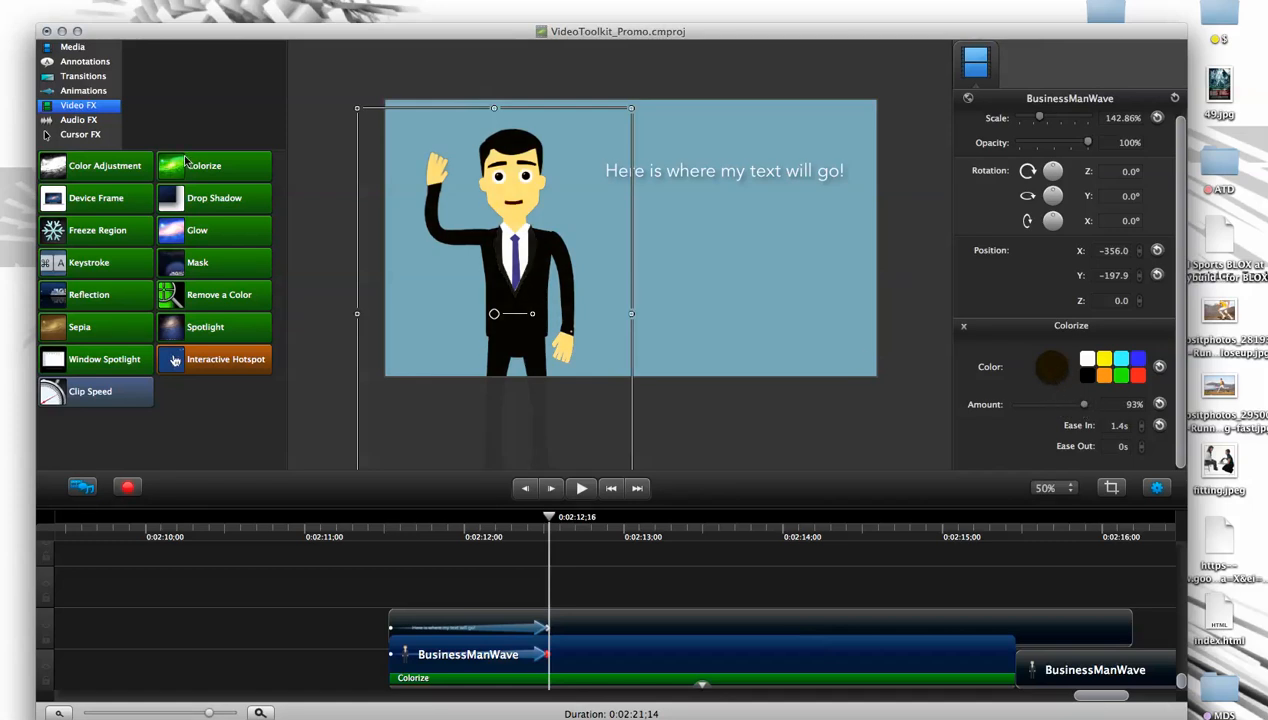
- Examine the Colorize settings attached to the character clip, and remove the effect
click(108, 170)
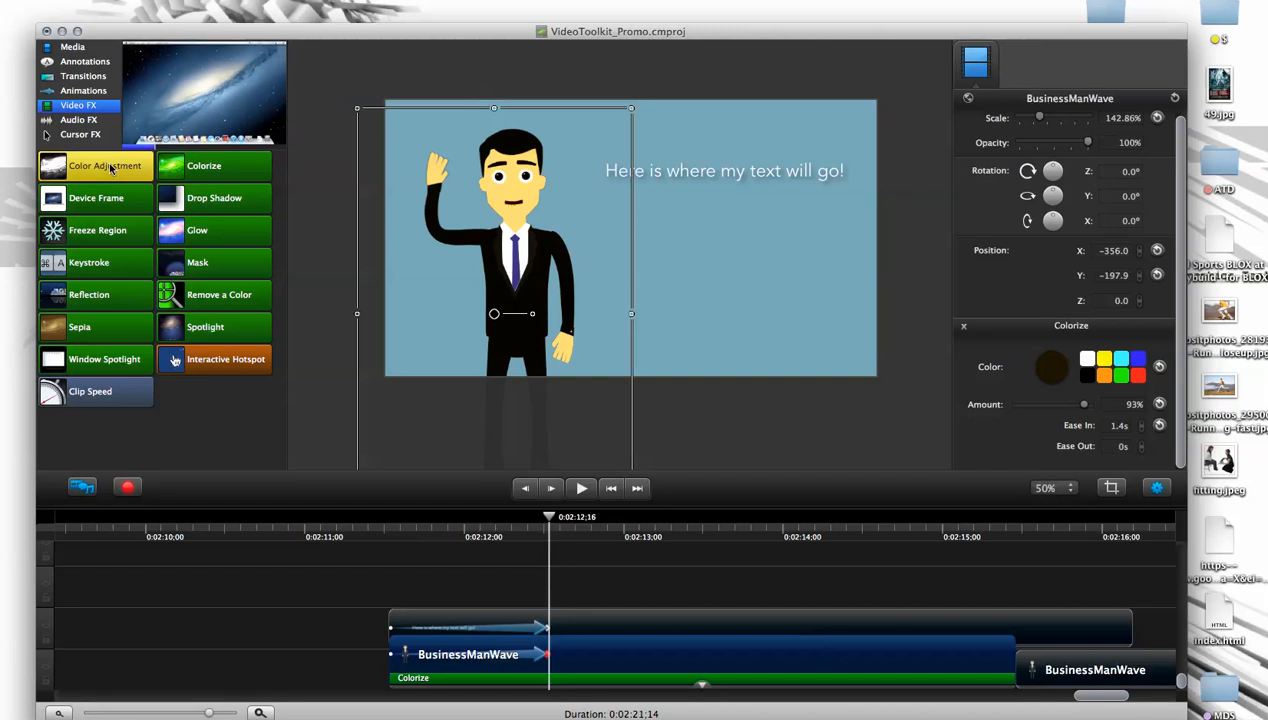
click(646, 680)
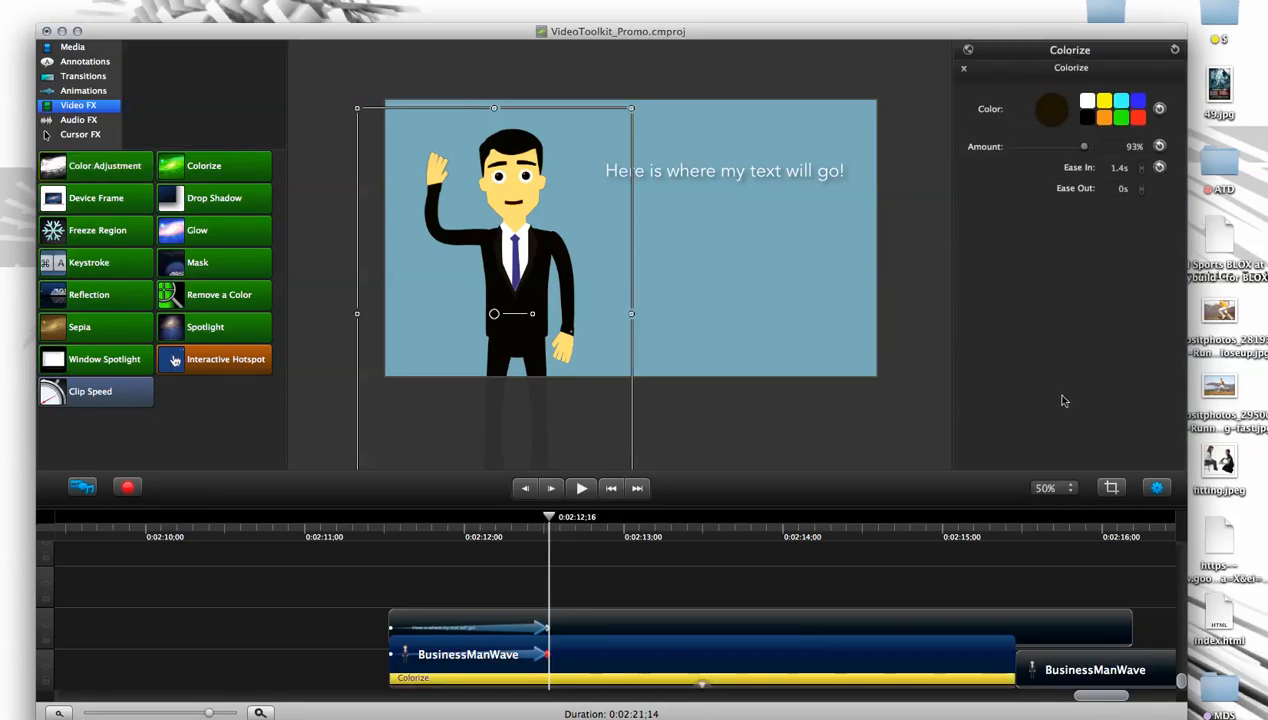
click(591, 670)
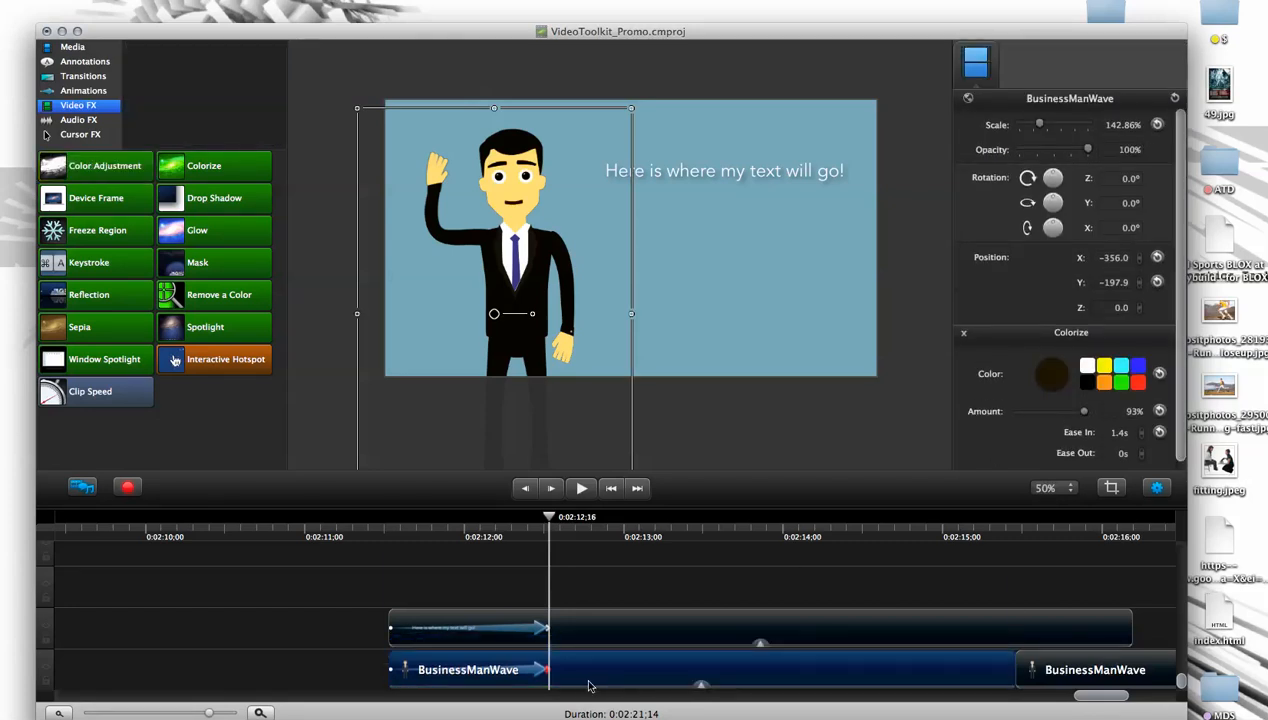
click(703, 684)
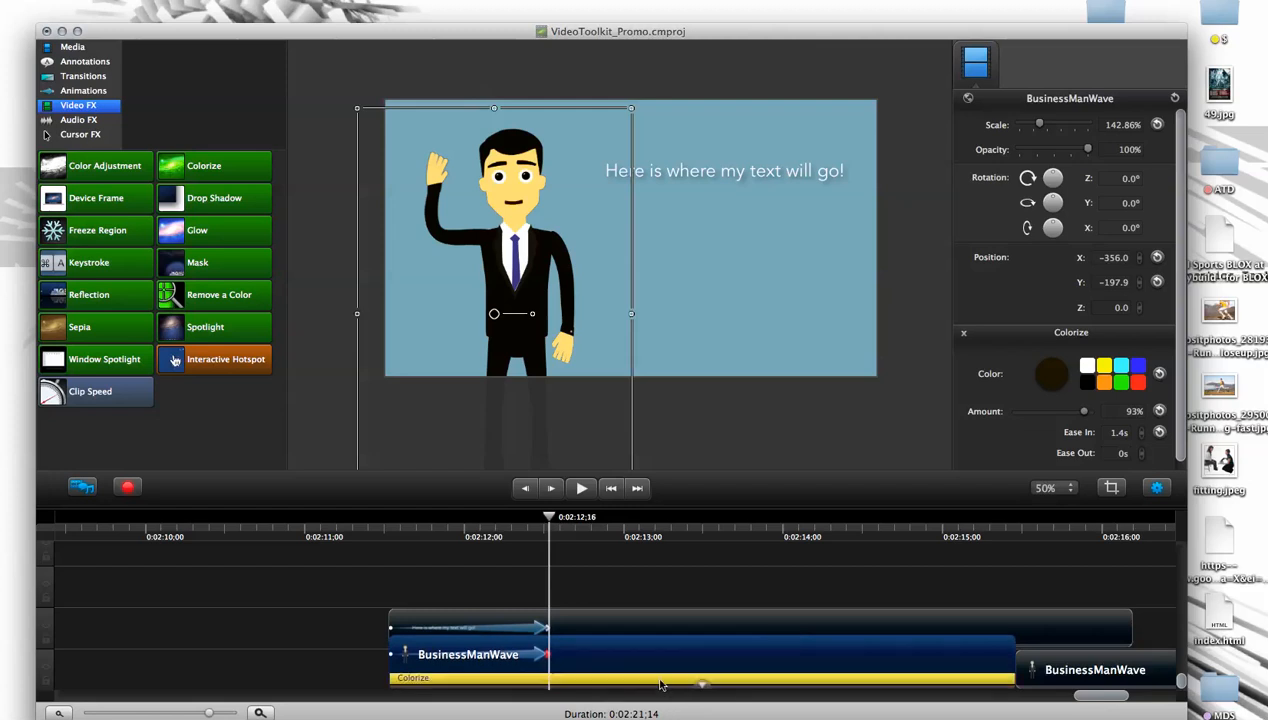
click(658, 680)
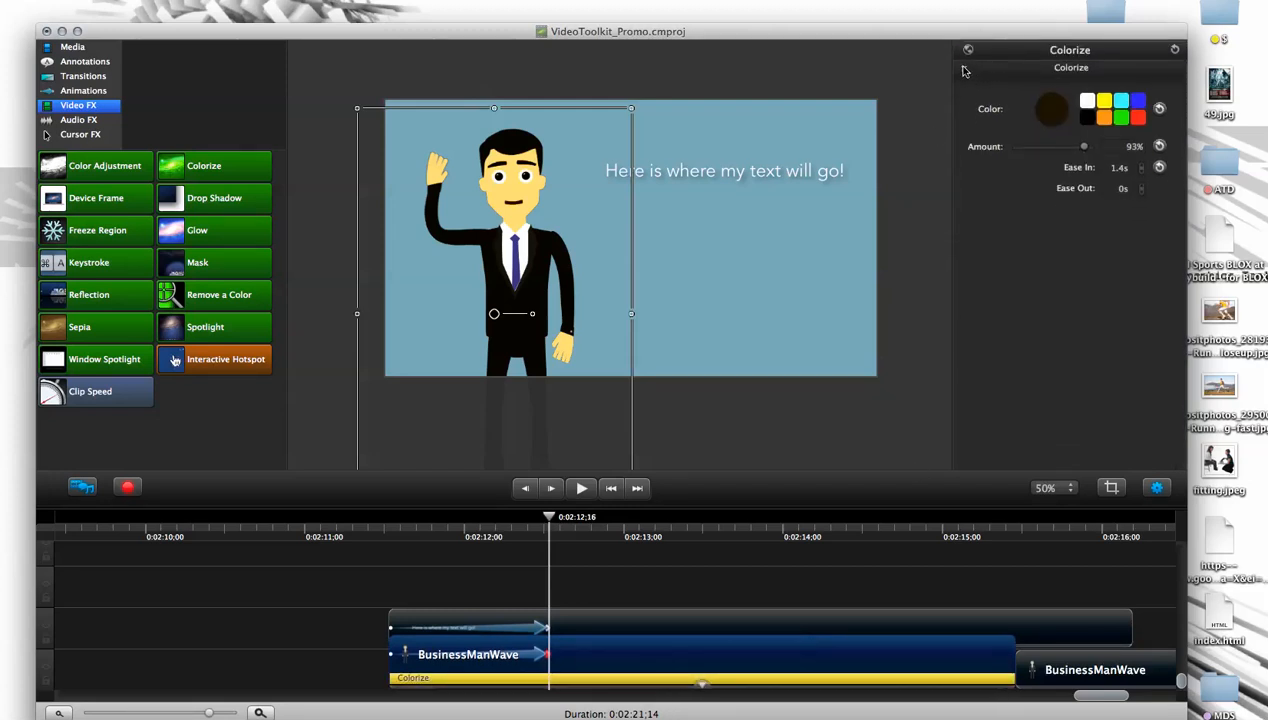
click(694, 661)
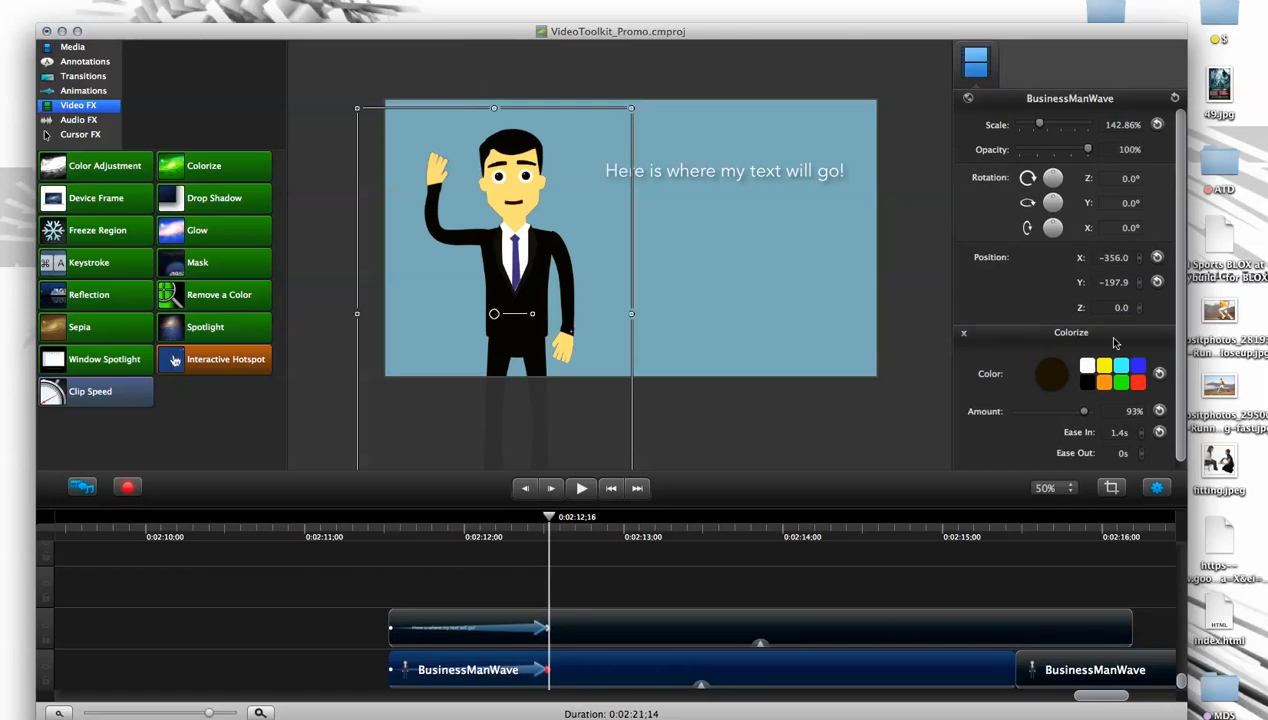
click(964, 336)
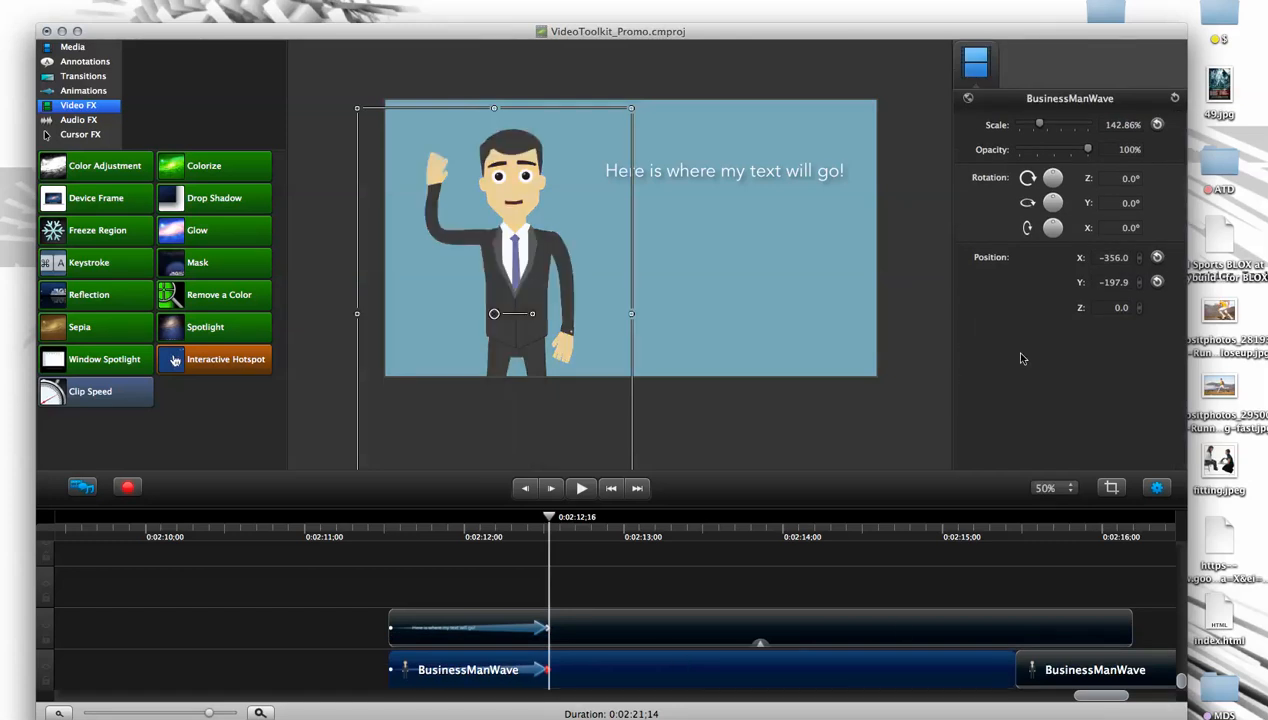
- Try a Color Adjustment on the character with brightness +44, contrast +300 and saturation +100, and remove the effect
drag(118, 166, 526, 276)
drag(1025, 407, 1071, 360)
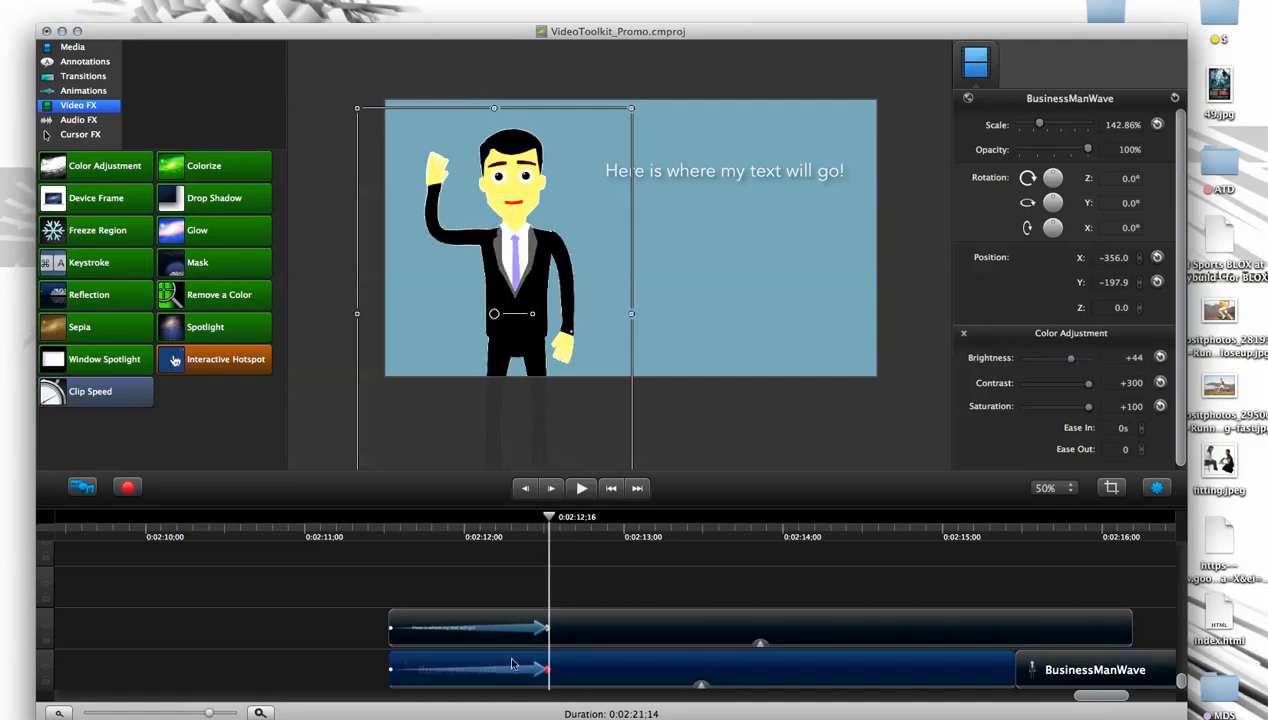
click(962, 336)
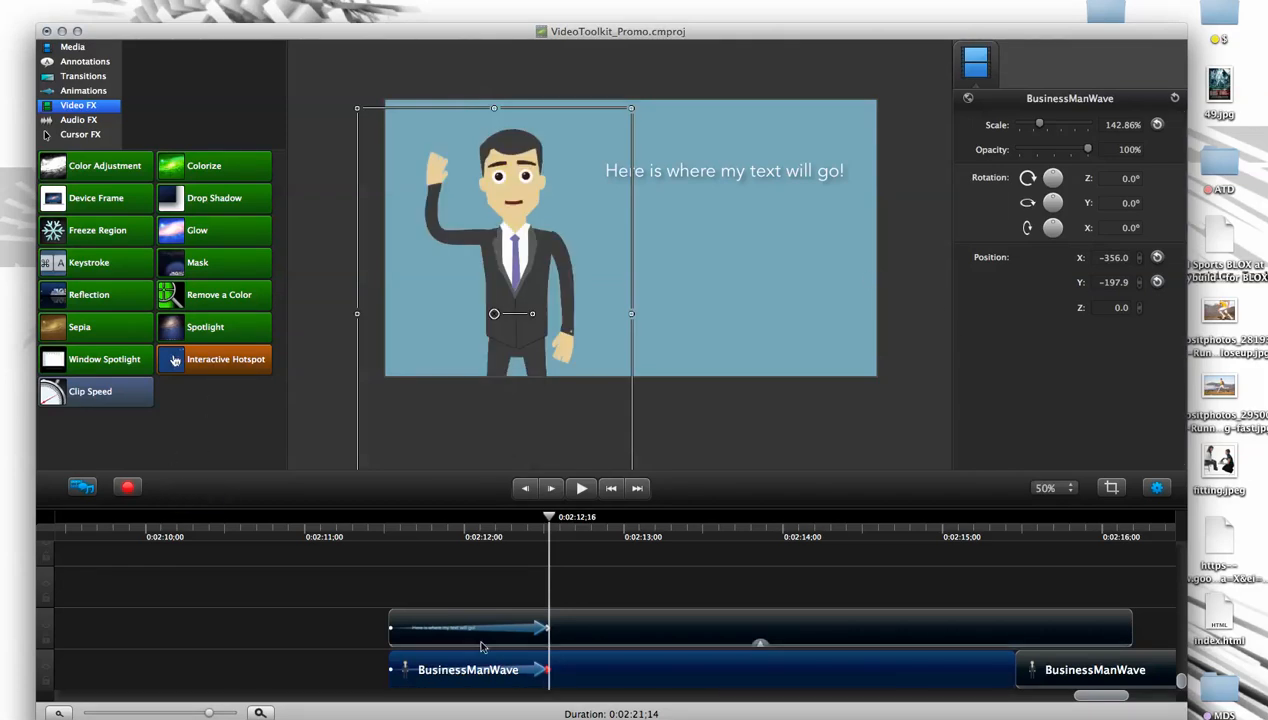
- Stack Glow, Colorize and Color Adjustment effects on the character clip, and collapse and re-expand its effects list
drag(213, 235, 566, 664)
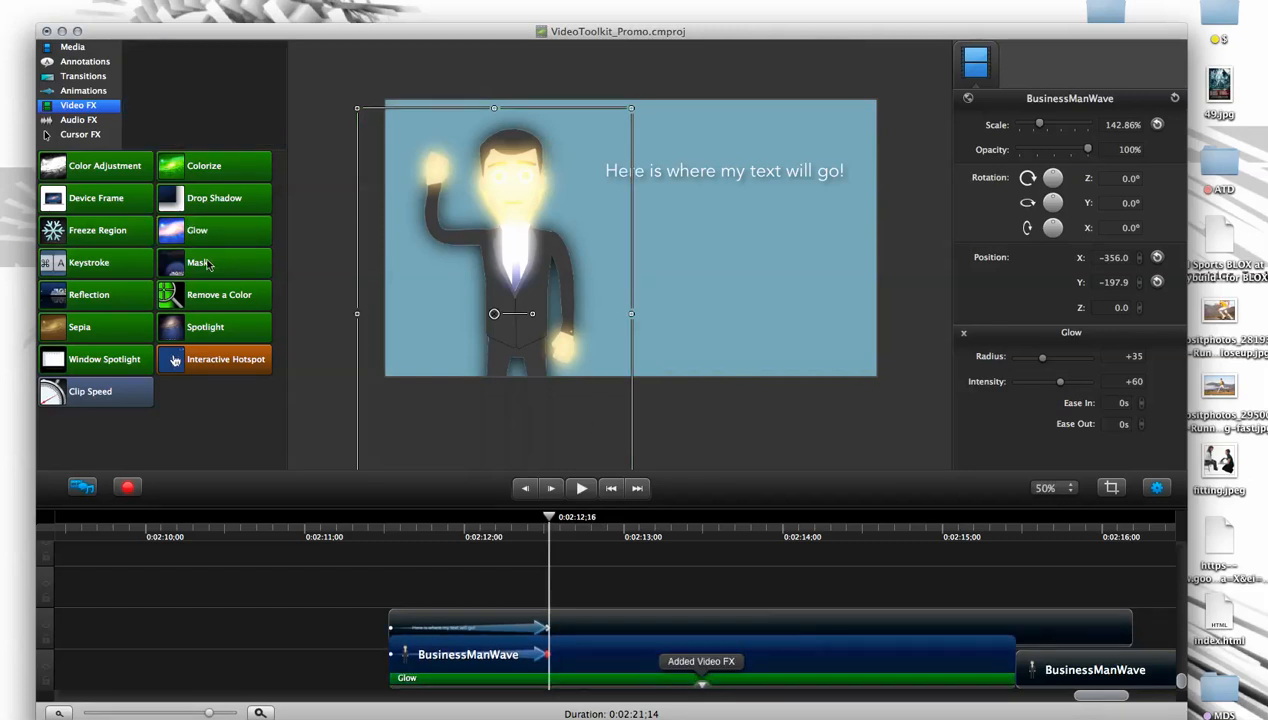
drag(196, 173, 580, 657)
drag(103, 176, 645, 665)
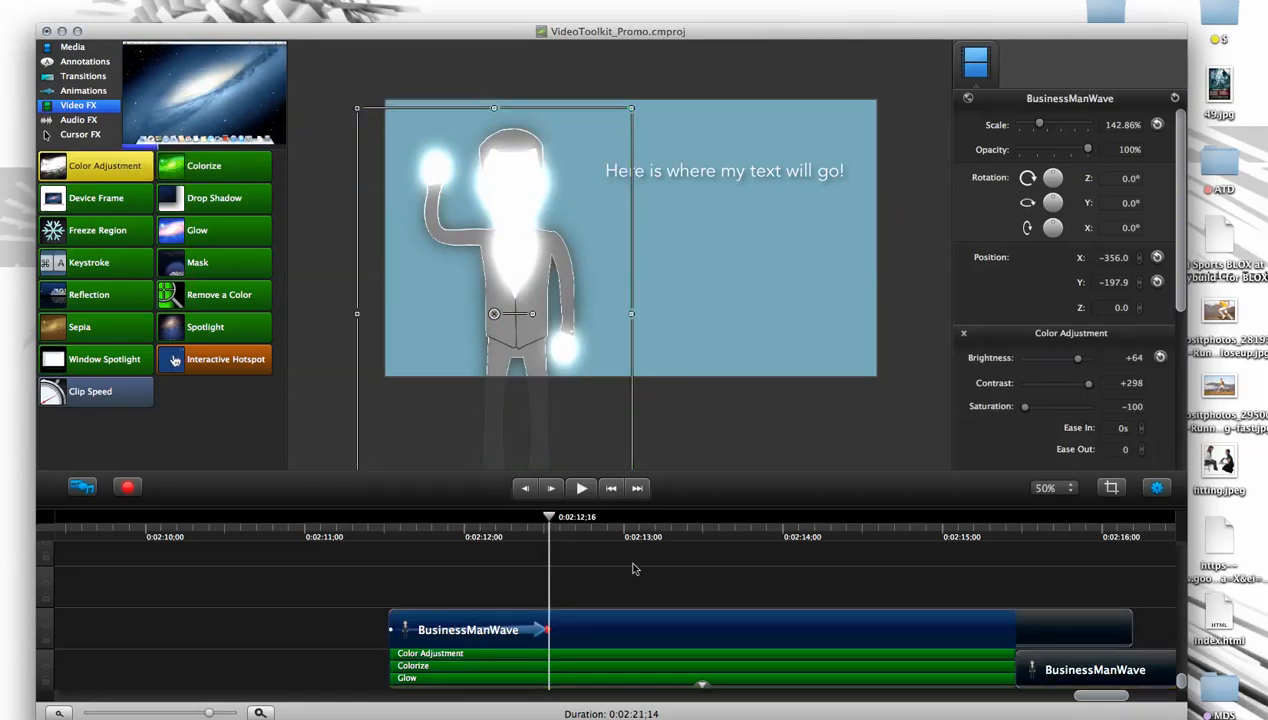
click(702, 685)
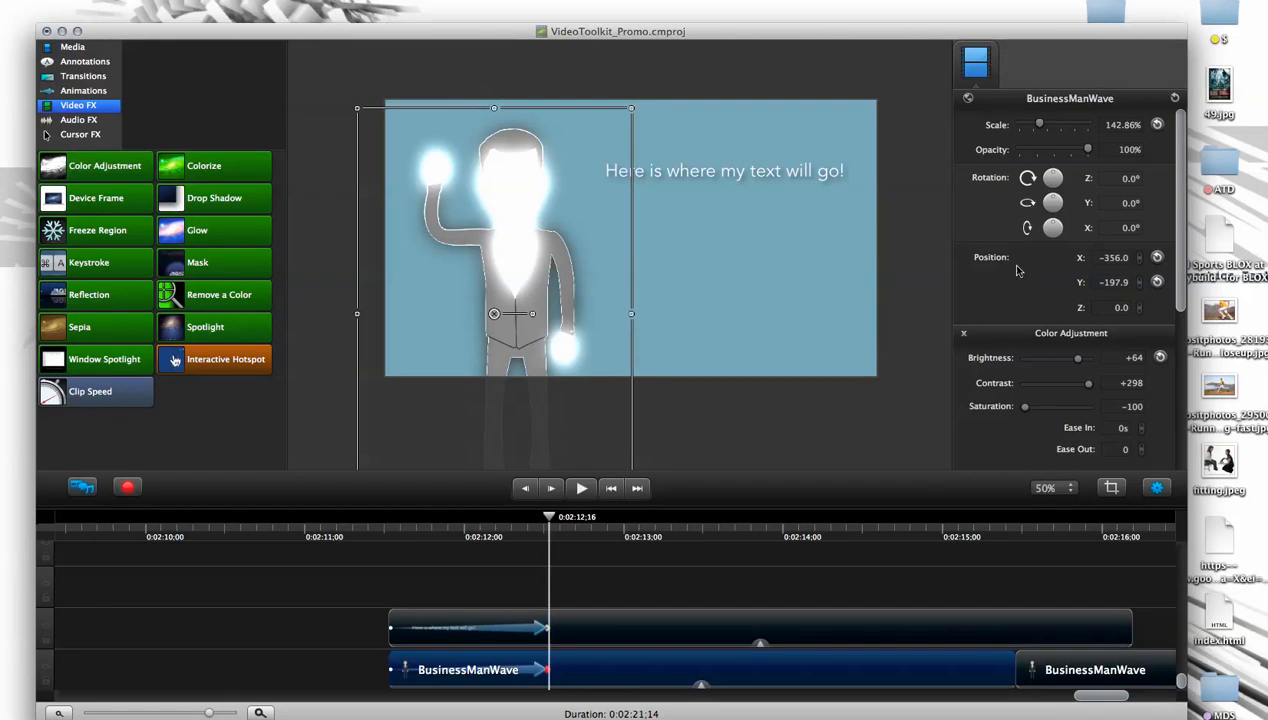
drag(1183, 279, 1204, 252)
click(701, 685)
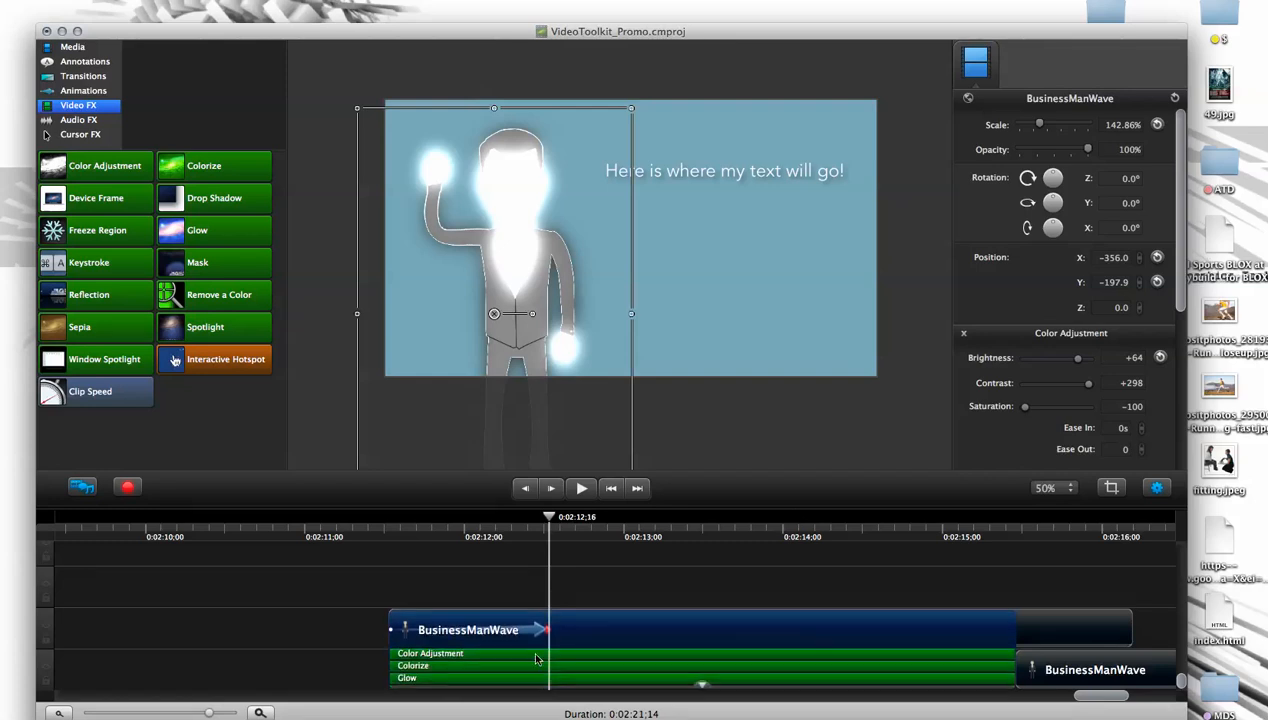
- Delete the Color Adjustment, Colorize and Glow effects from the character clip
key(Delete)
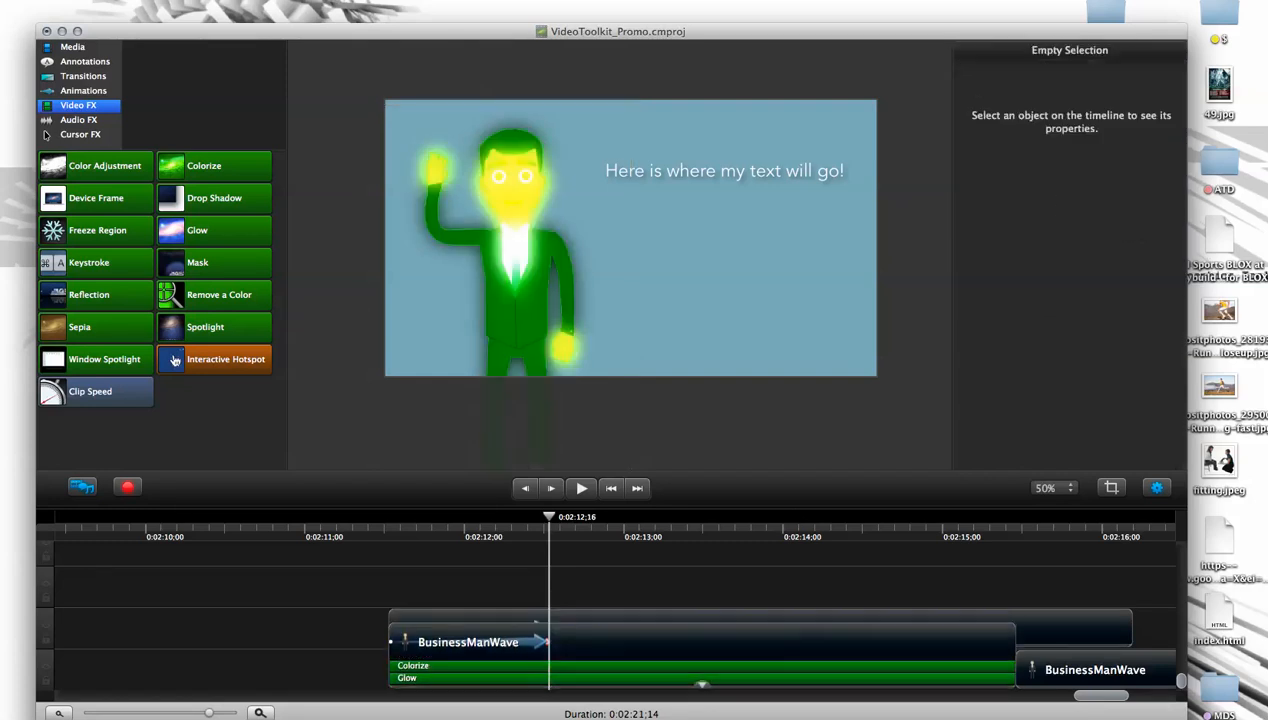
click(636, 666)
key(Delete)
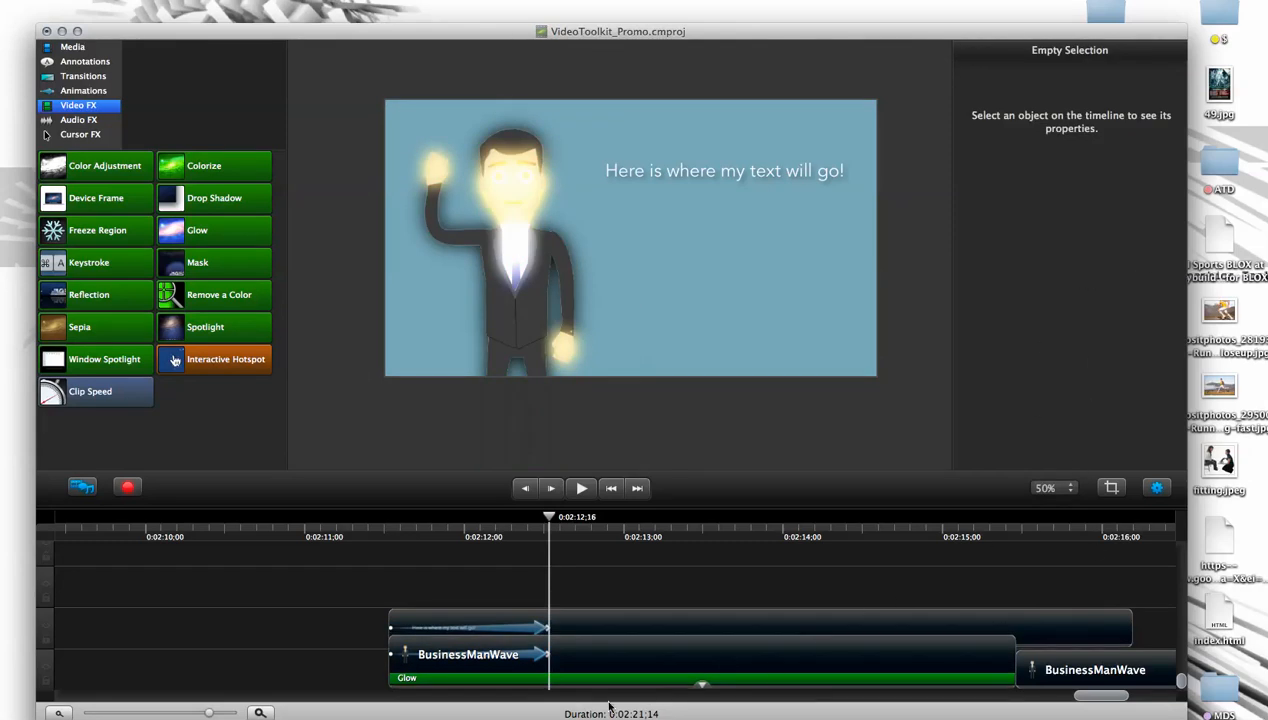
click(619, 680)
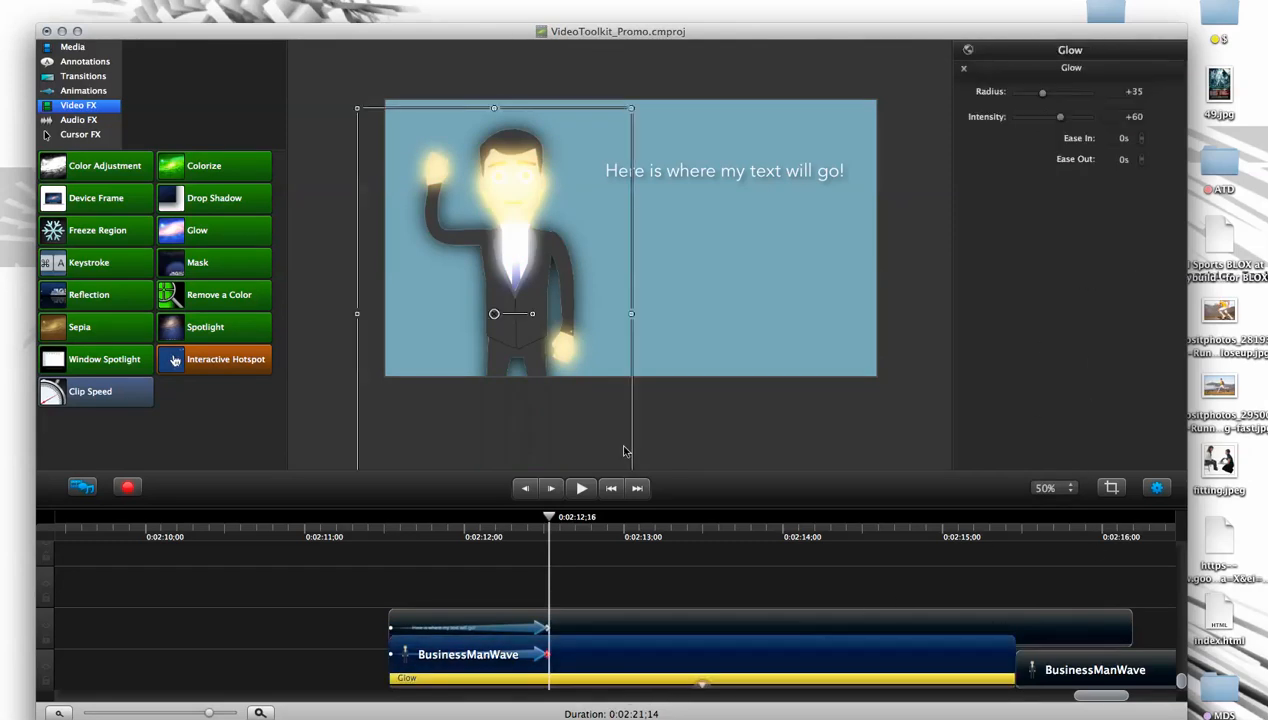
key(Delete)
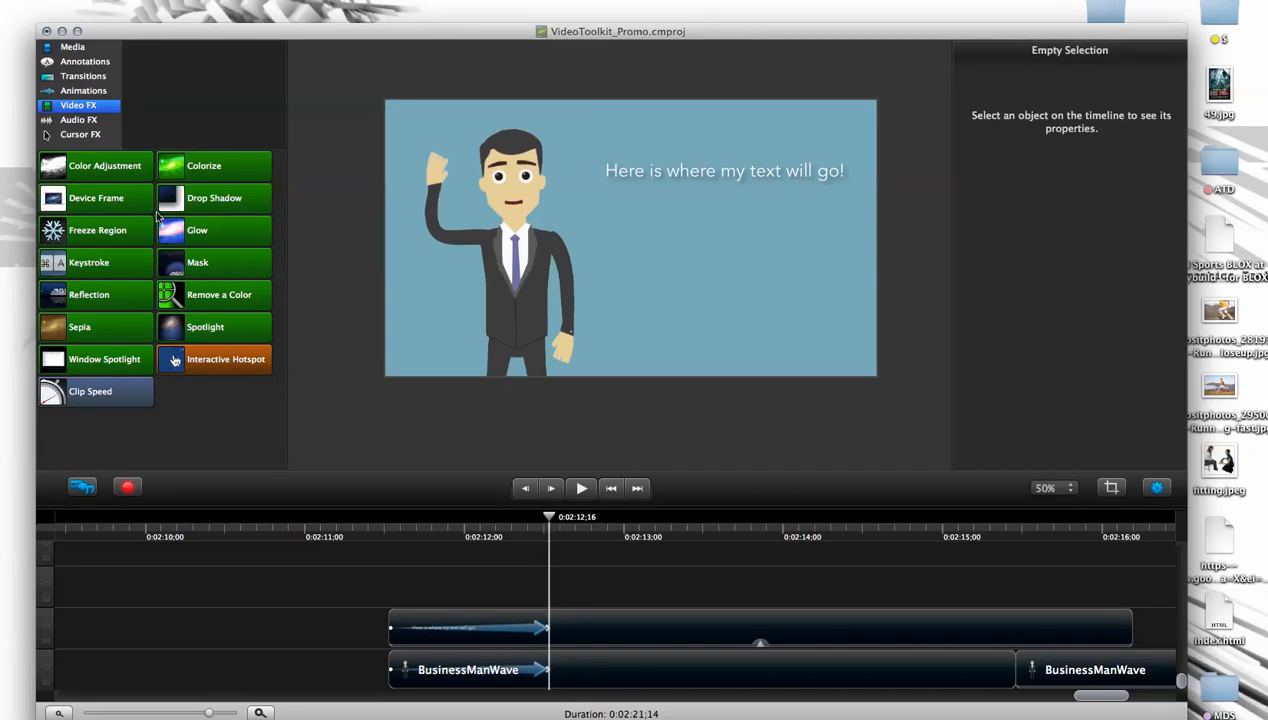
- Add a Fade Out animation to the character clip, placed right after its opening animation and ending at about 0:02:13;17
click(85, 91)
drag(220, 198, 506, 680)
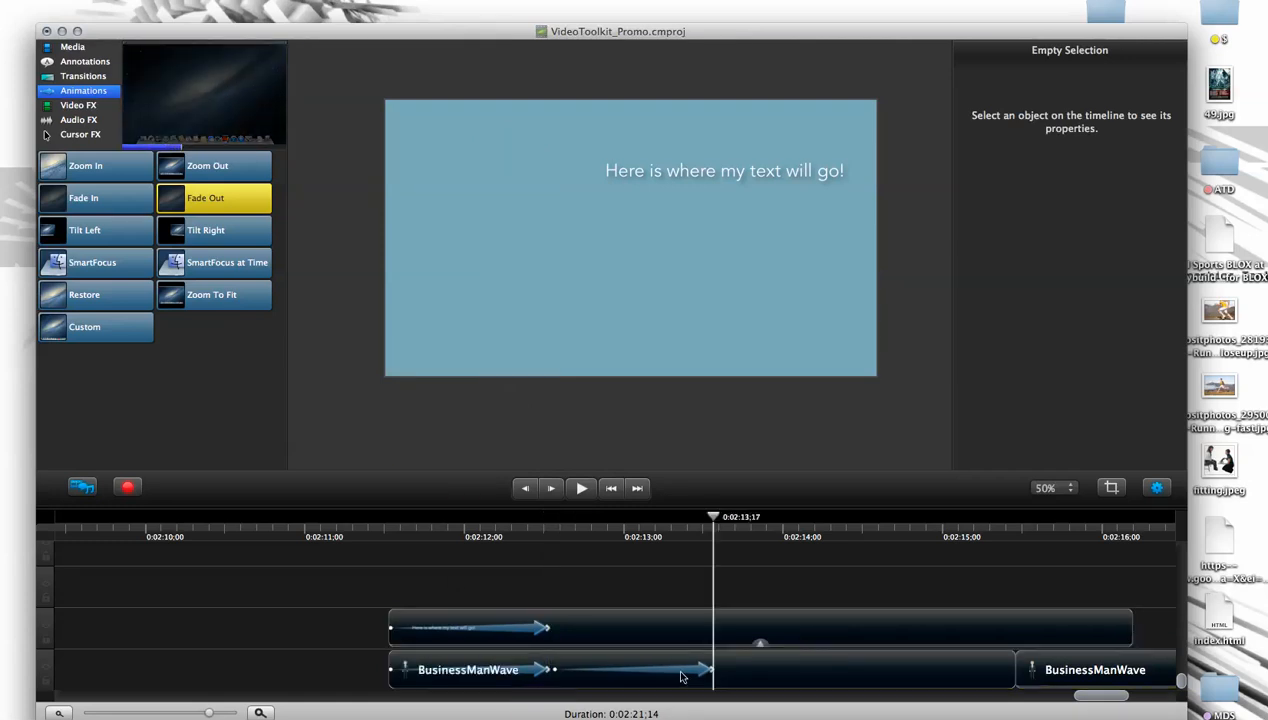
- Preview the character's Fade Out animation, extend its end to about 0:02:13;28, and delete it
click(706, 669)
drag(713, 518, 671, 552)
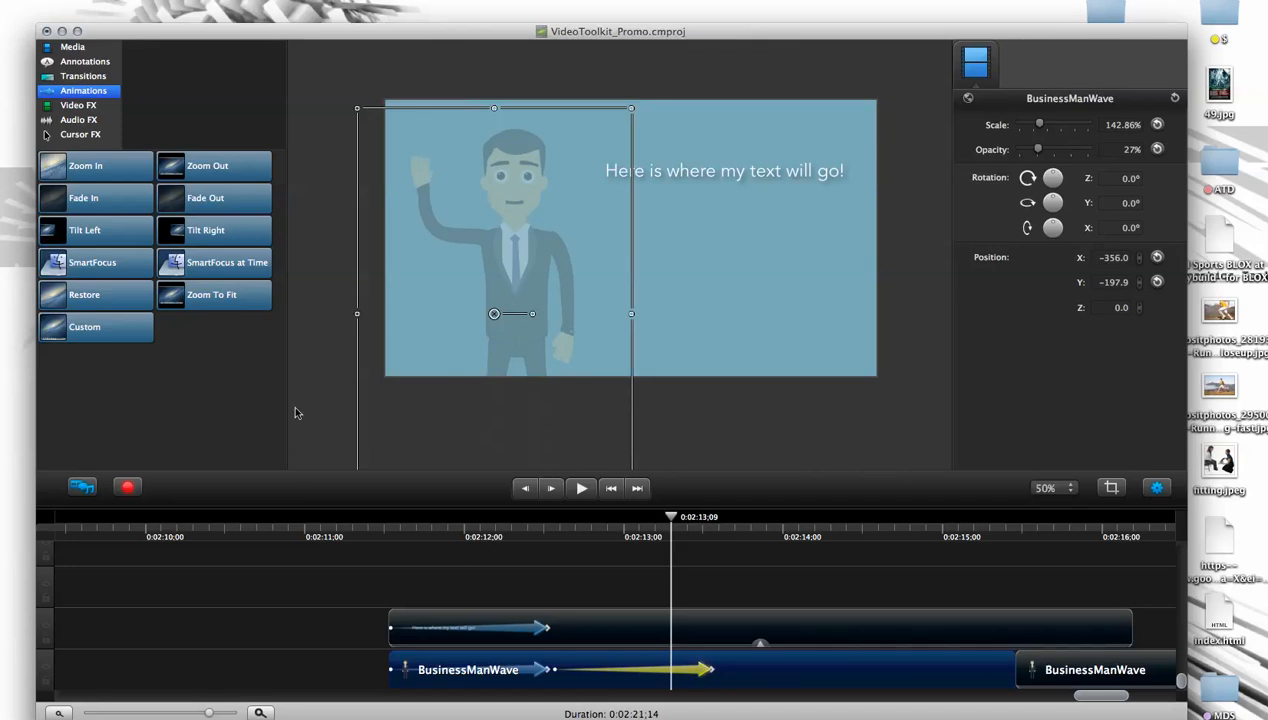
drag(713, 672, 535, 663)
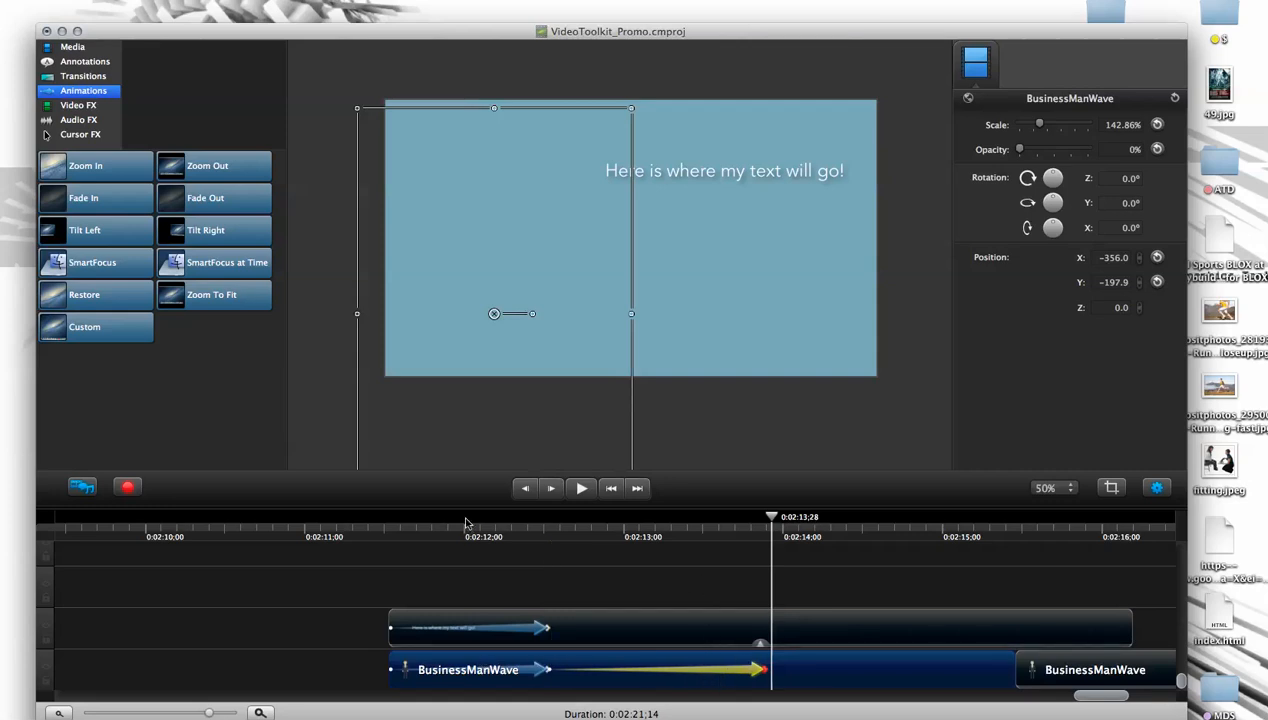
key(Delete)
drag(460, 522, 505, 527)
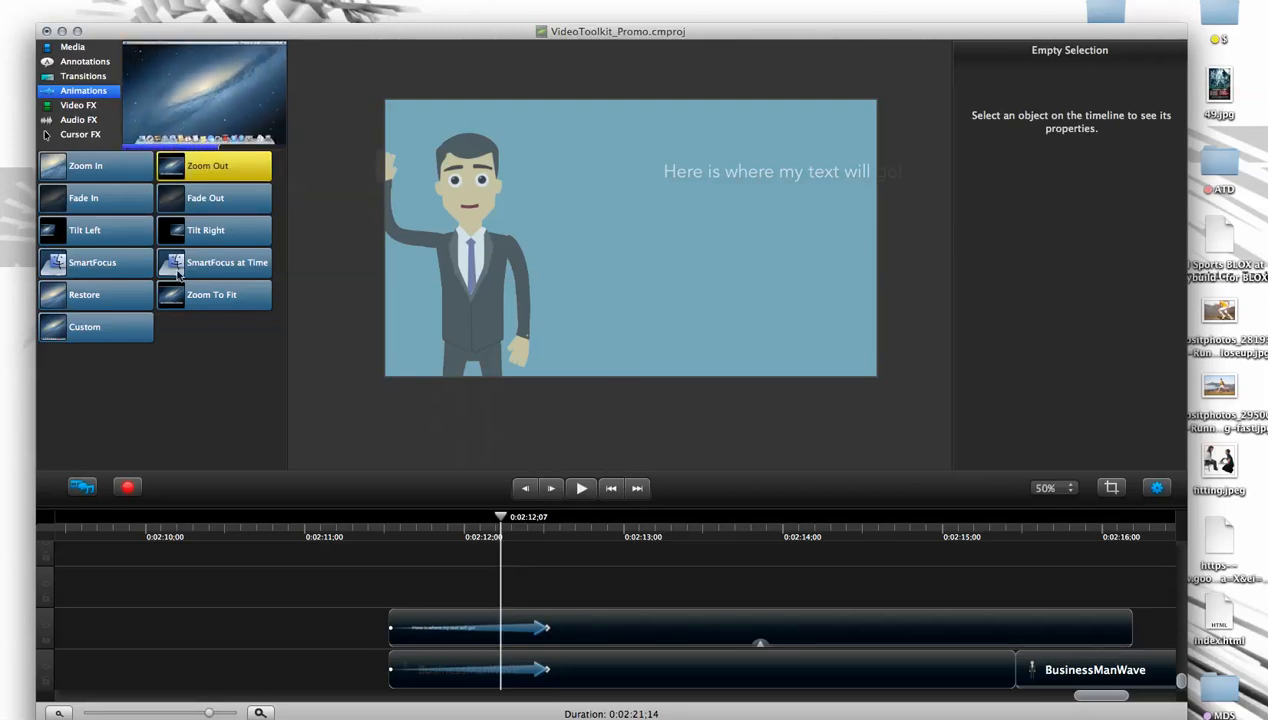
- Try a Zoom Out animation on the character right after its opening animation, preview it, and remove it
drag(197, 167, 600, 675)
click(527, 535)
drag(527, 537, 653, 592)
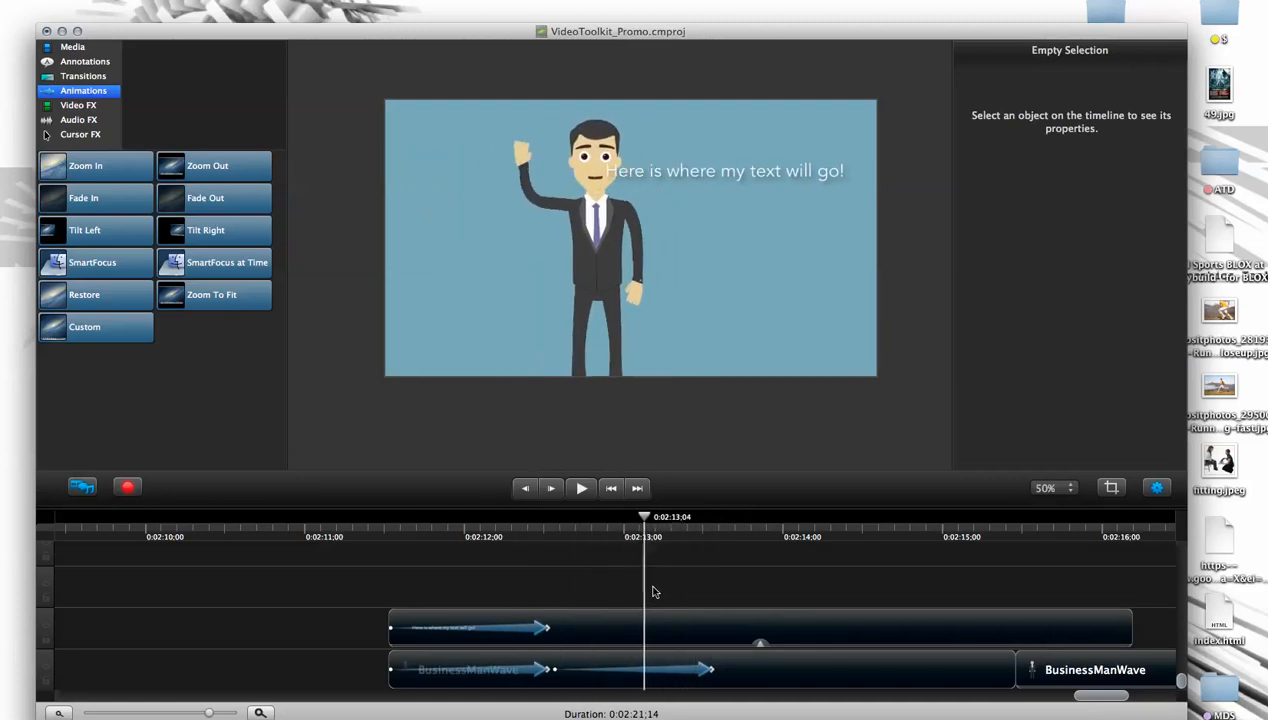
click(502, 547)
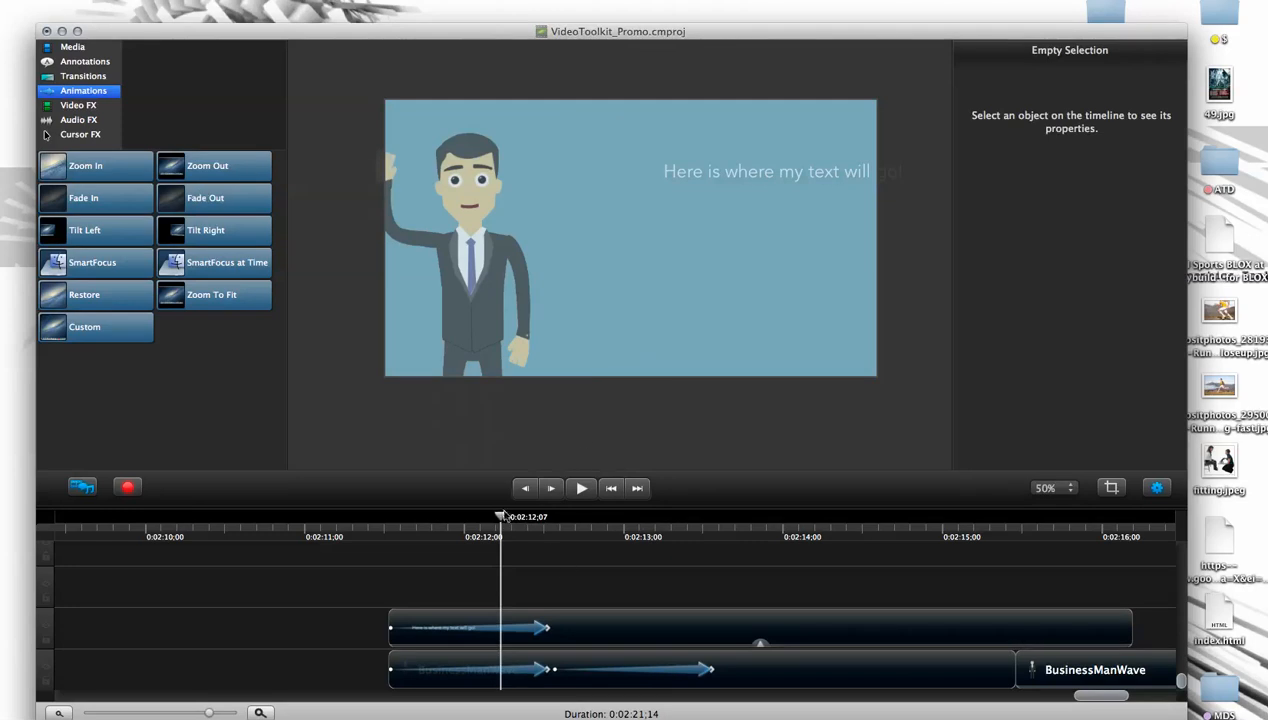
drag(470, 522, 392, 553)
click(440, 670)
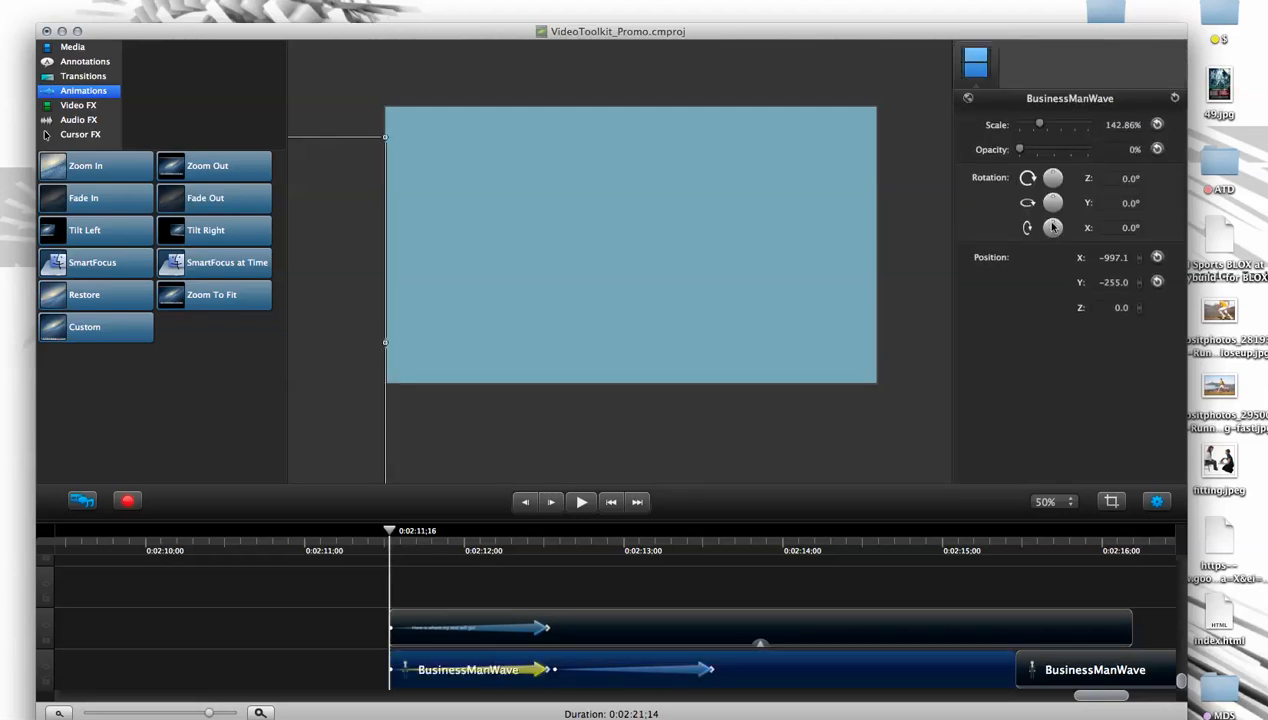
click(688, 598)
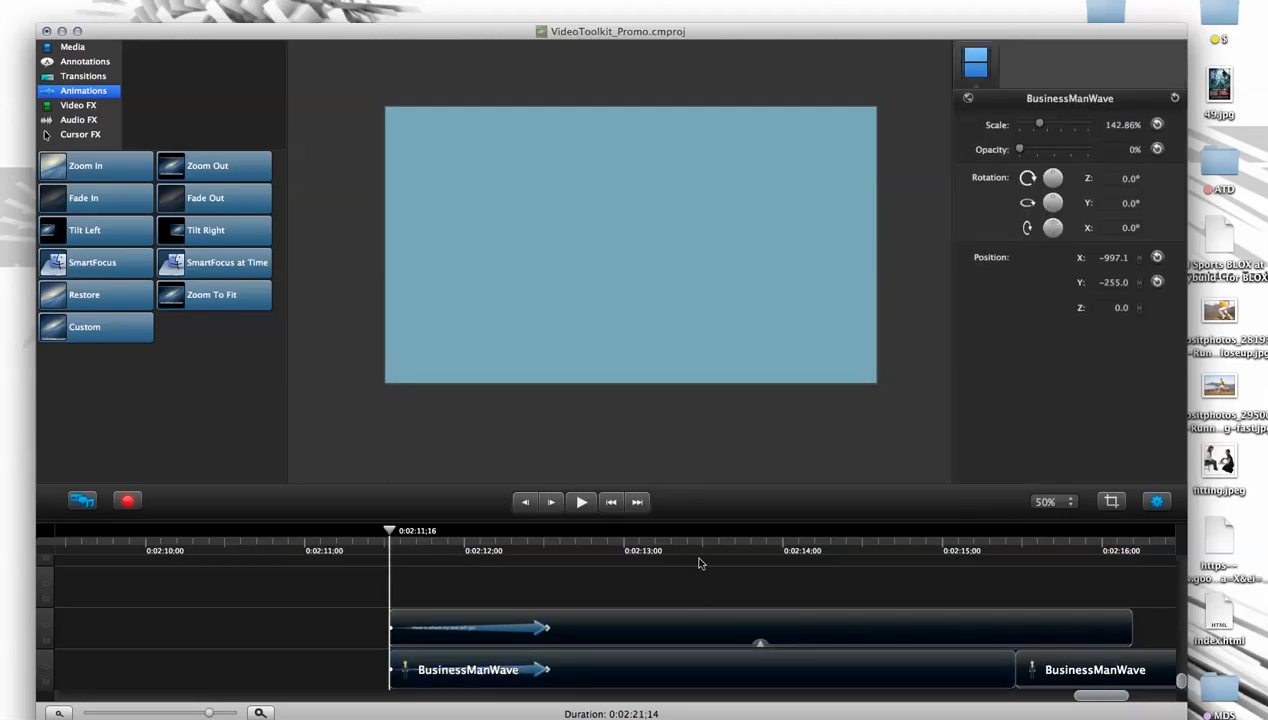
- Set the character's scale to about 266% at the start of its opening animation and preview the shrinking entrance
click(447, 666)
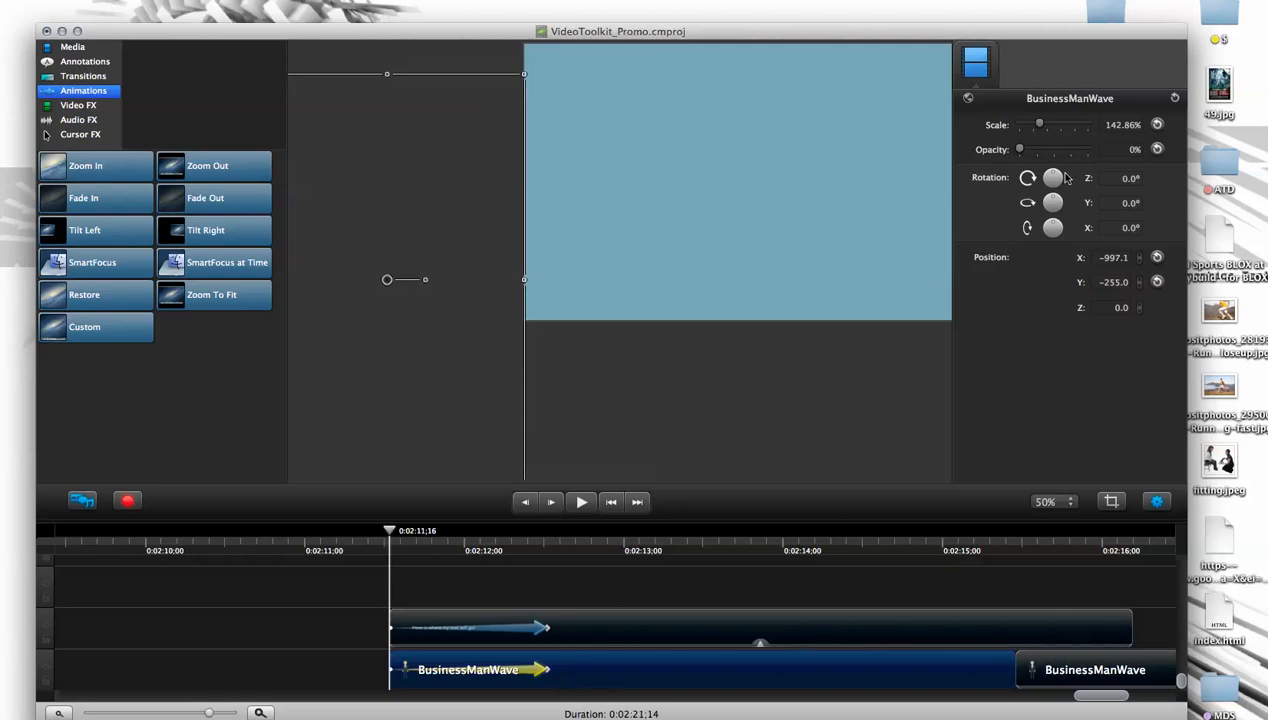
mouse_move(397, 537)
mouse_down()
mouse_move(537, 550)
mouse_move(395, 555)
mouse_up()
drag(1040, 127, 1057, 127)
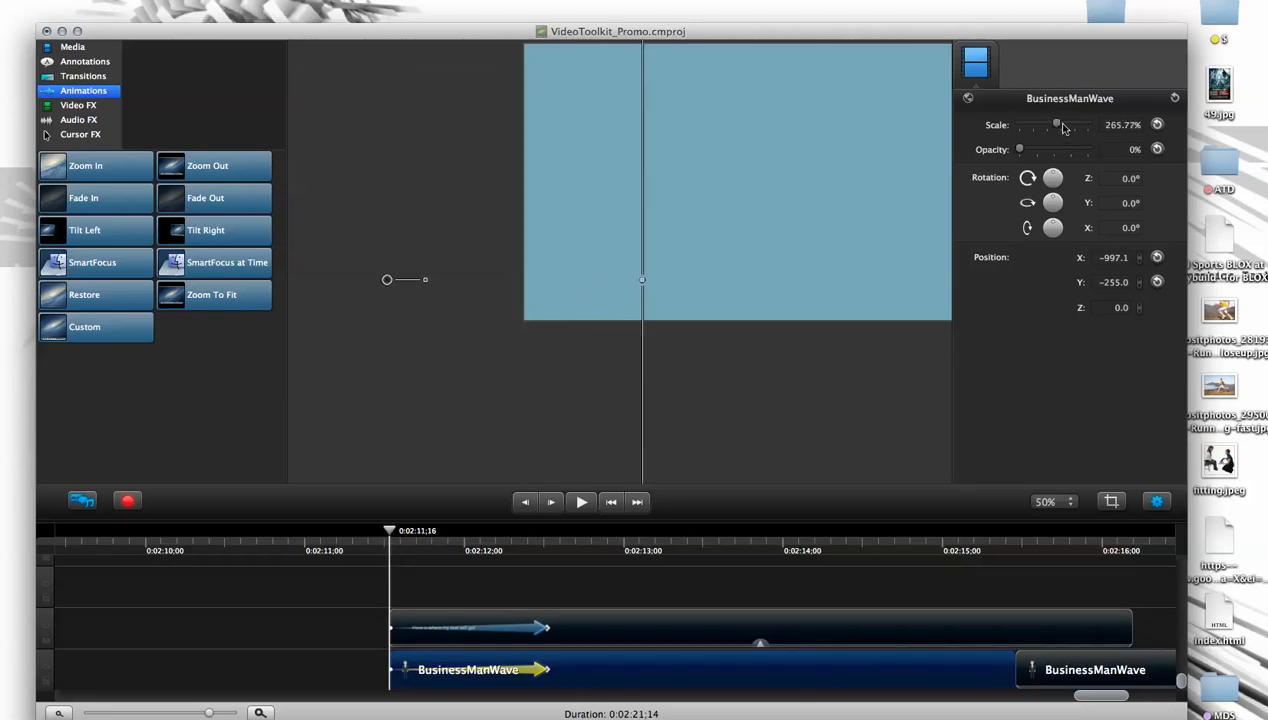
drag(392, 533, 553, 588)
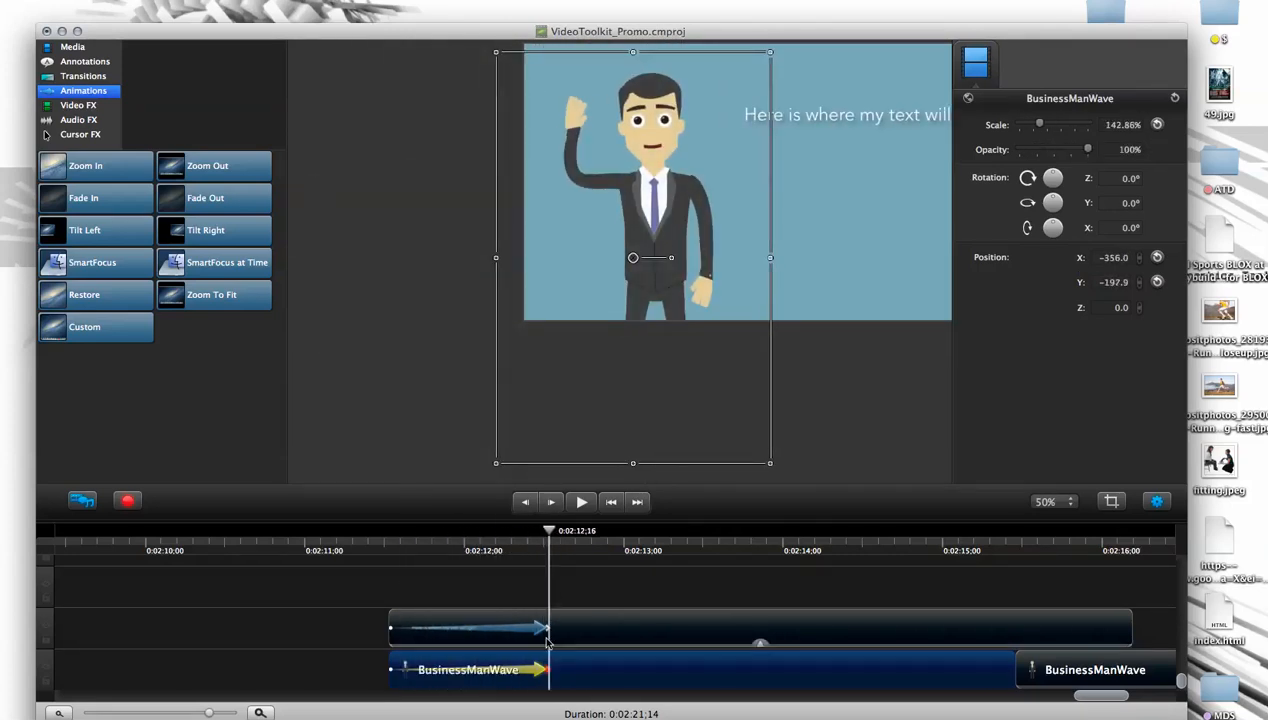
drag(550, 535, 476, 537)
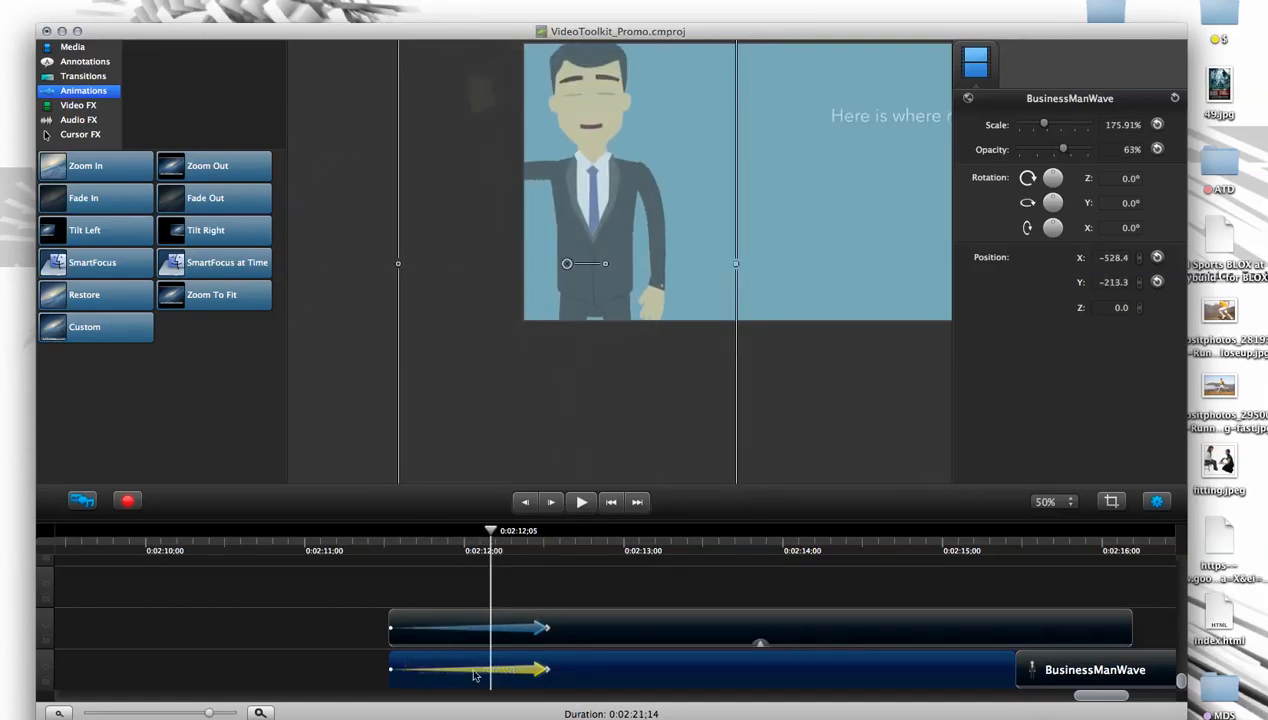
drag(497, 540, 551, 567)
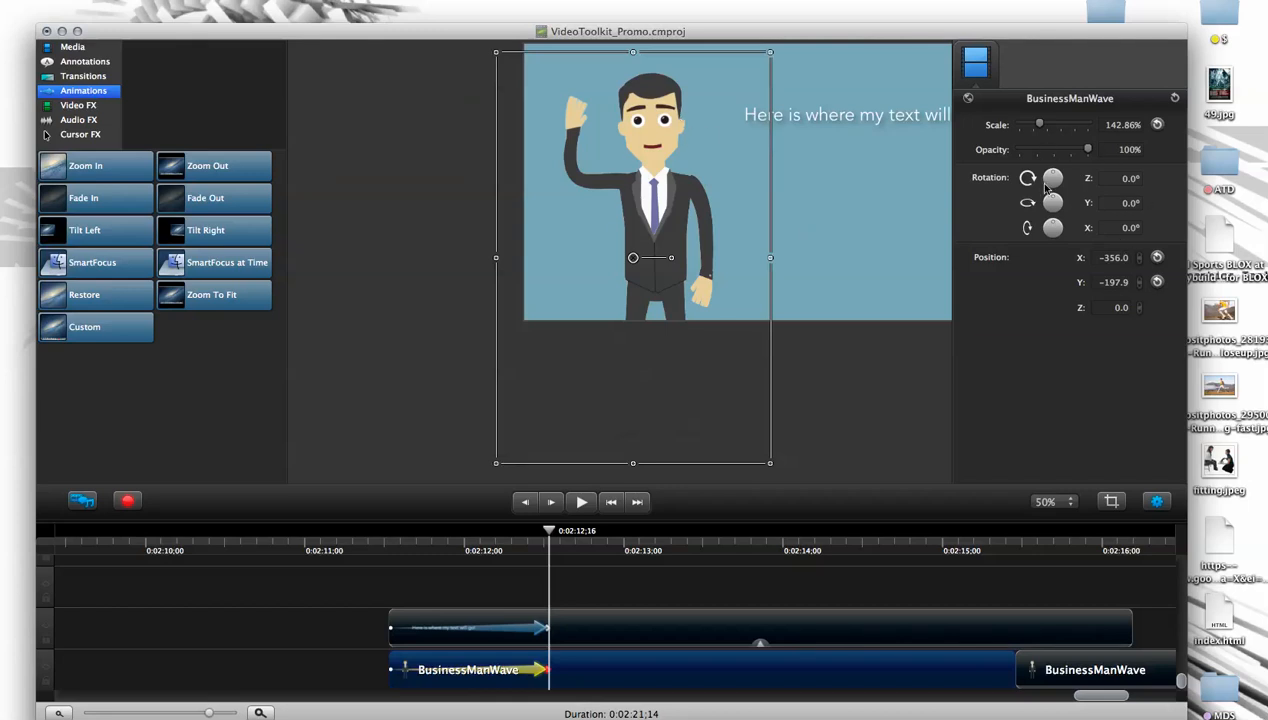
- Give the character a negative Z rotation at the start of its opening animation and play the animation back
drag(547, 671, 544, 684)
drag(547, 545, 389, 557)
drag(1052, 177, 982, 262)
mouse_move(393, 545)
mouse_down()
mouse_move(552, 535)
mouse_move(431, 538)
mouse_move(439, 546)
mouse_move(390, 532)
mouse_up()
drag(1052, 177, 1023, 182)
key(space)
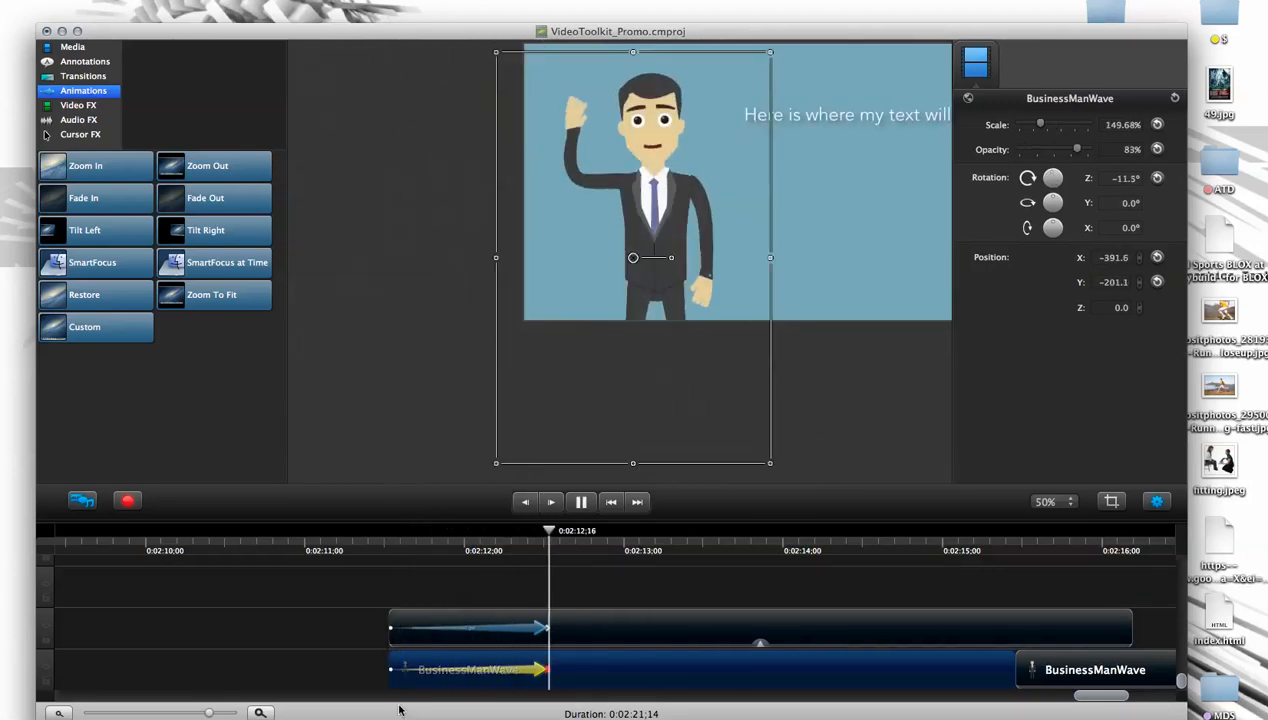
click(334, 640)
click(362, 548)
key(space)
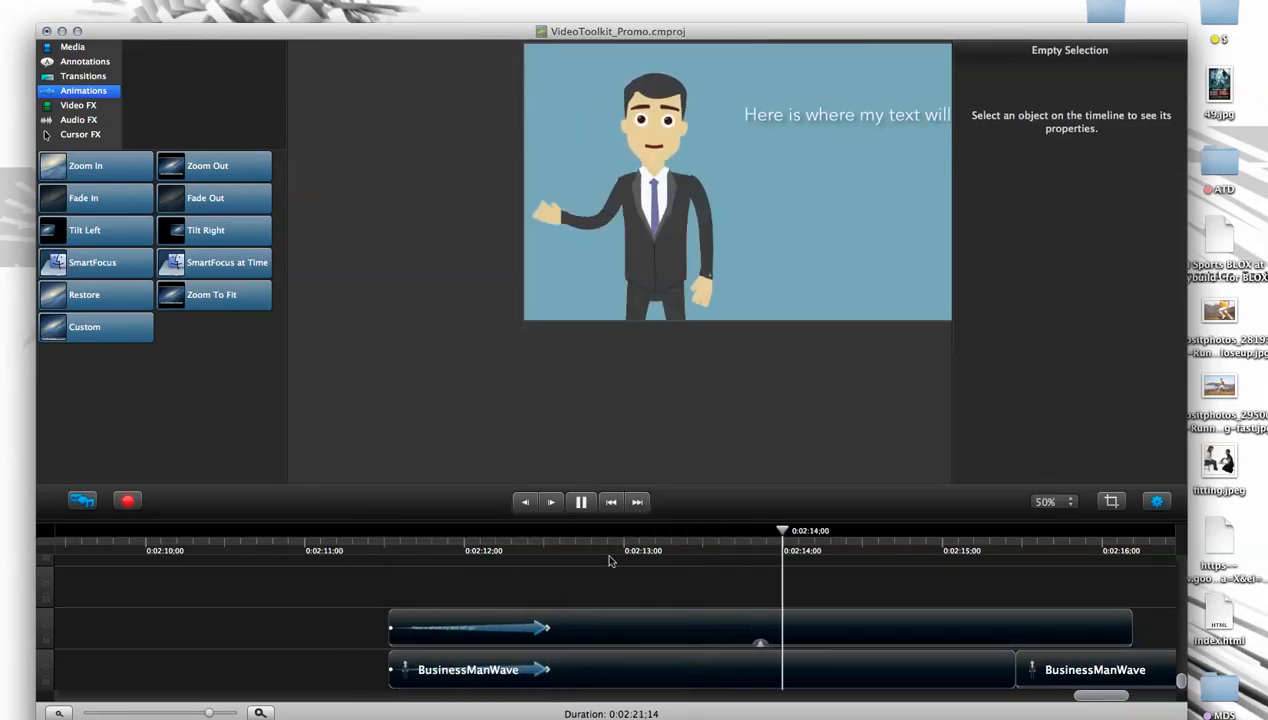
- Move the character on the canvas to about X -357, Y -176 and preview the end of its opening animation
click(648, 361)
scroll(790, 423, right, 3)
drag(567, 377, 562, 345)
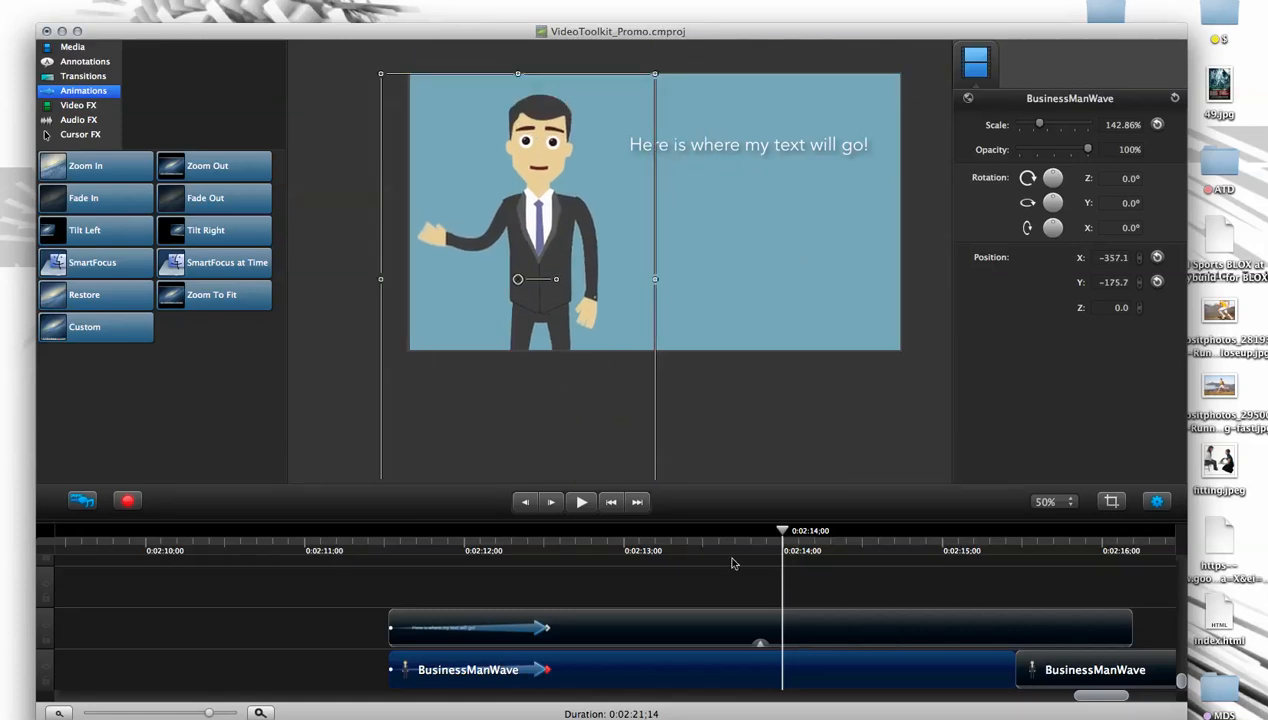
drag(684, 537, 533, 538)
- Delete both BusinessManWave clips and the text clip from the end of the timeline
click(597, 673)
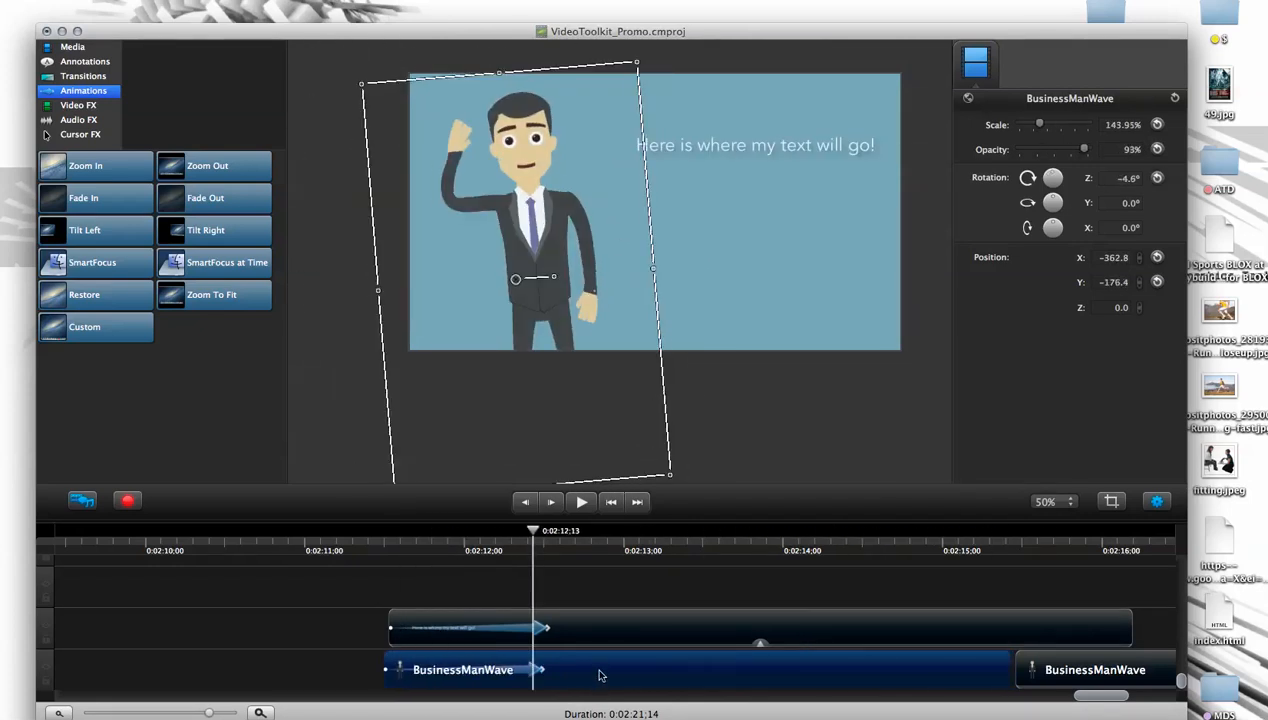
key(Delete)
click(607, 628)
key(Delete)
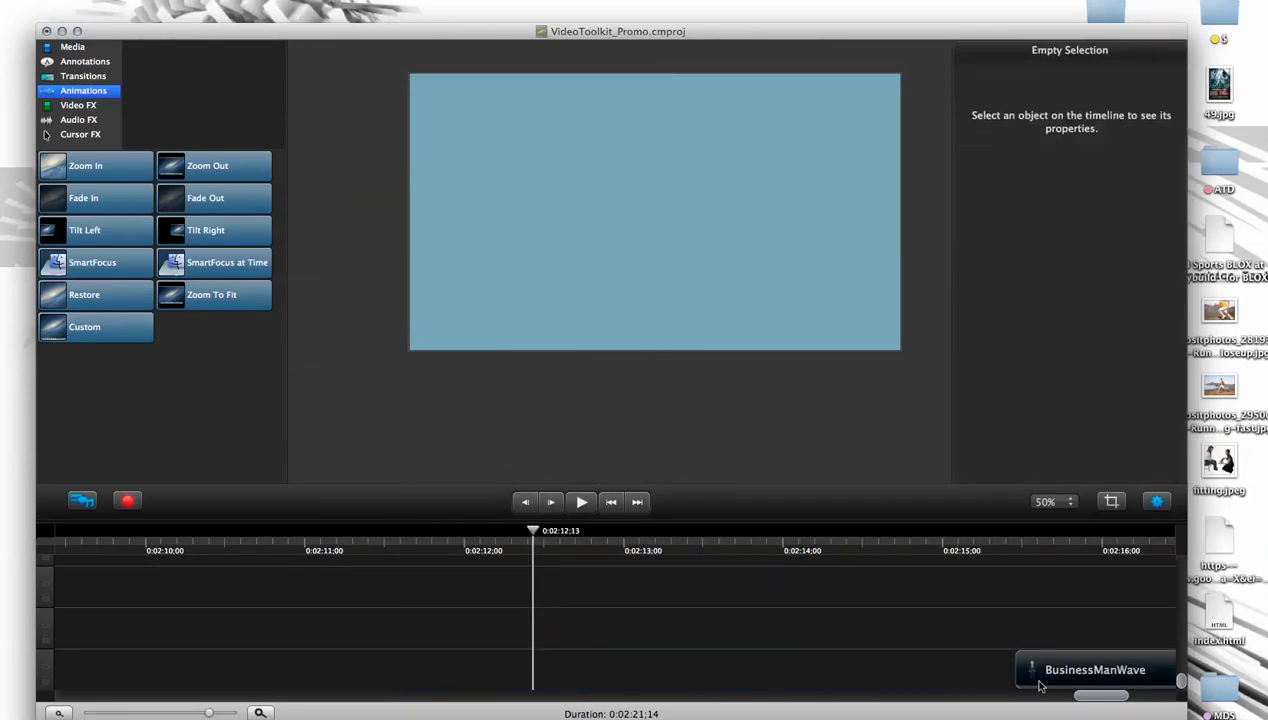
click(1090, 666)
key(Delete)
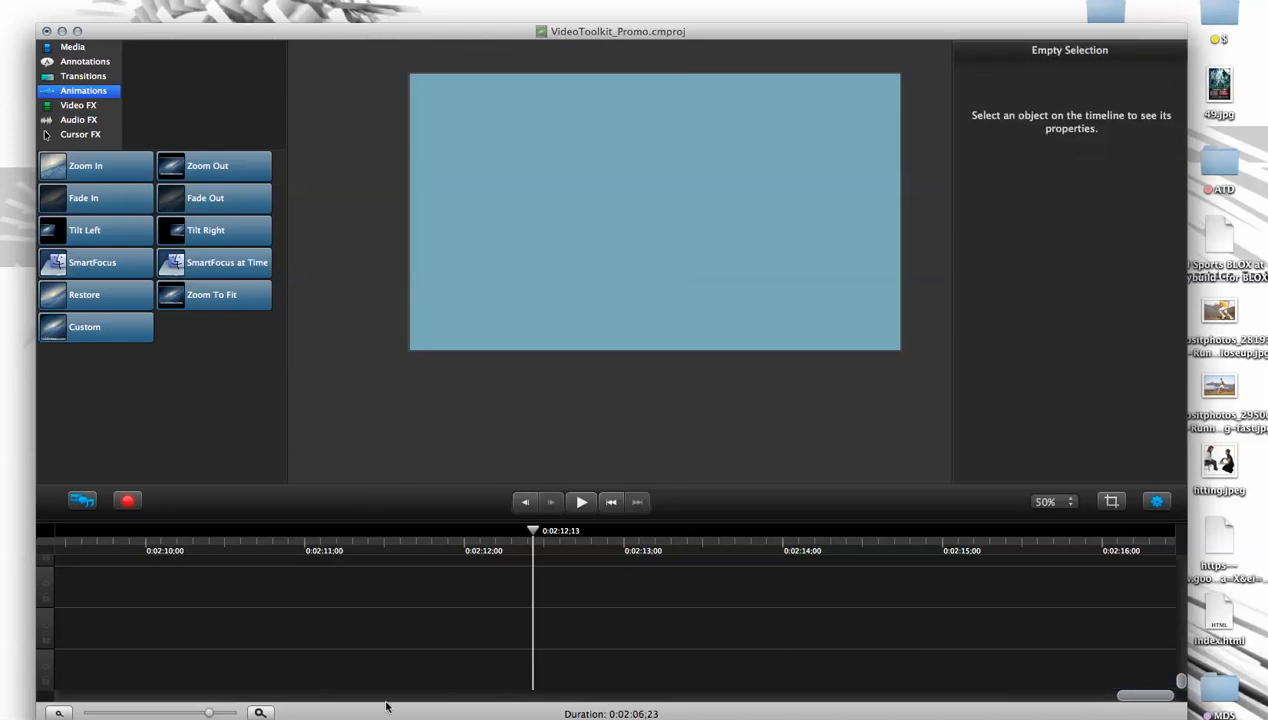
- Delete the PromoVideoToolkit box clip from the sign scene around 0:01:49
scroll(1107, 695, left, 10)
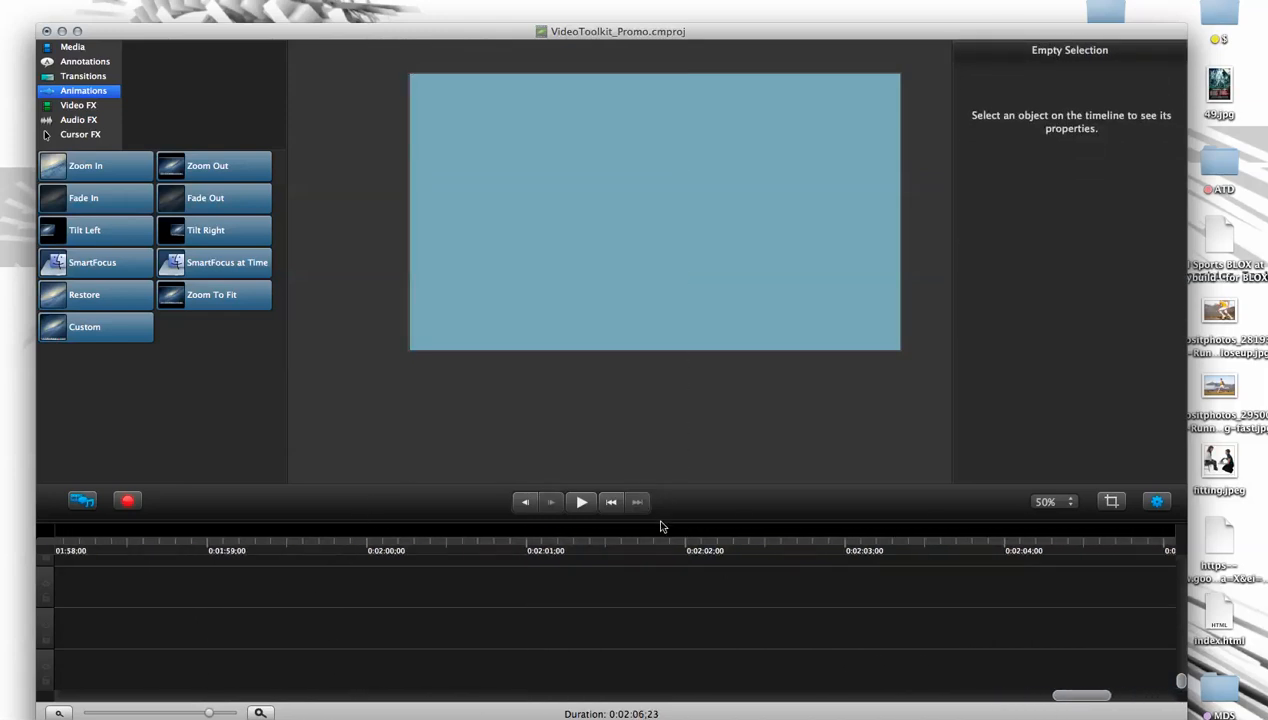
drag(661, 524, 682, 362)
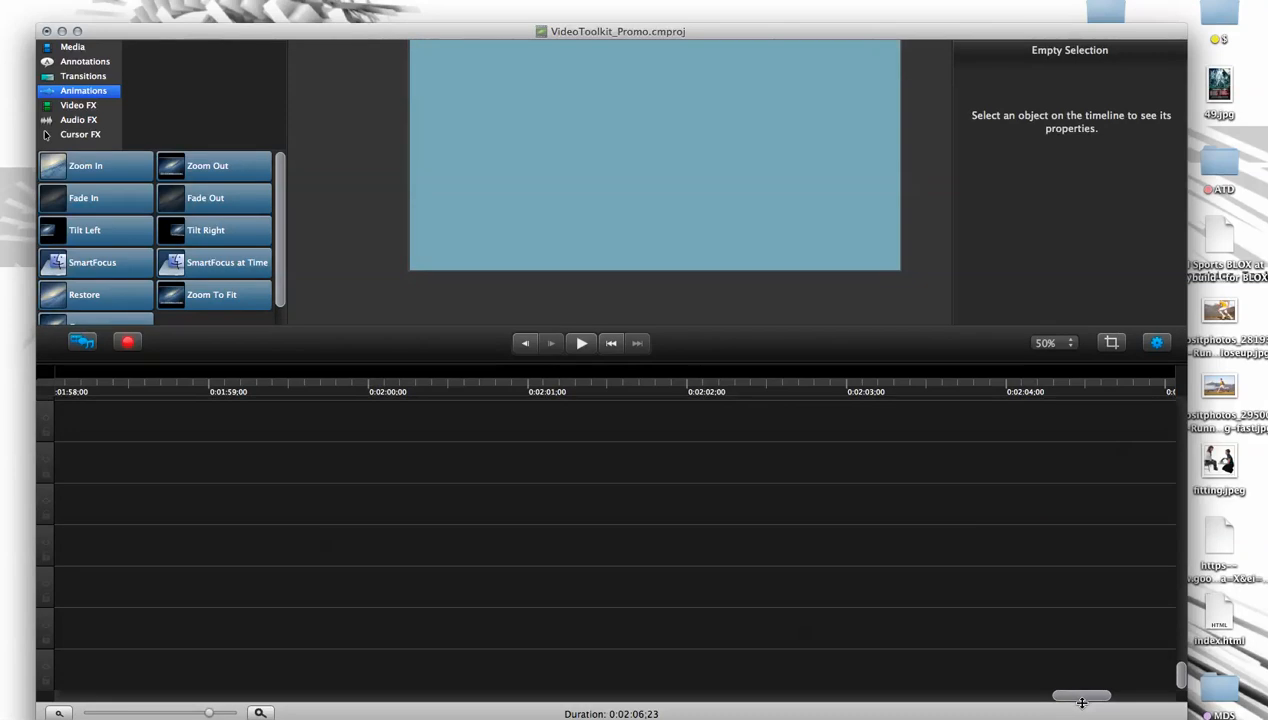
scroll(1074, 695, left, 7)
drag(1043, 695, 978, 695)
click(298, 391)
drag(298, 391, 800, 405)
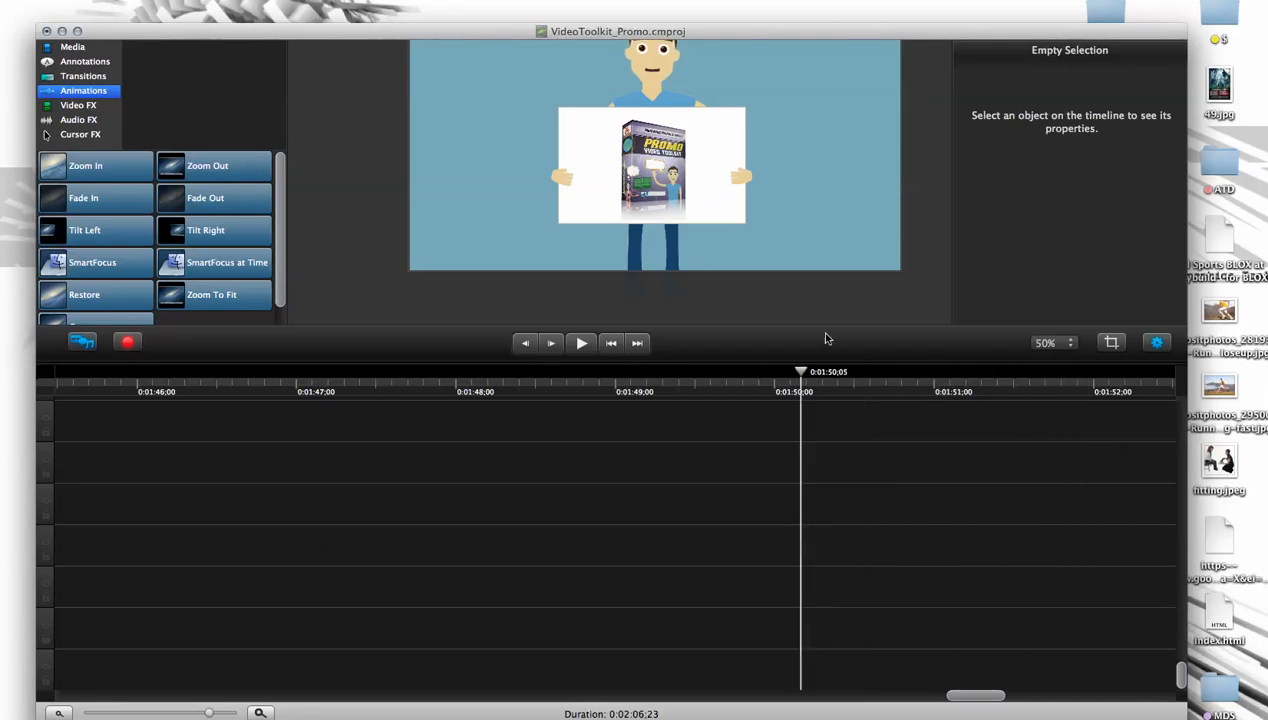
drag(1181, 675, 1187, 410)
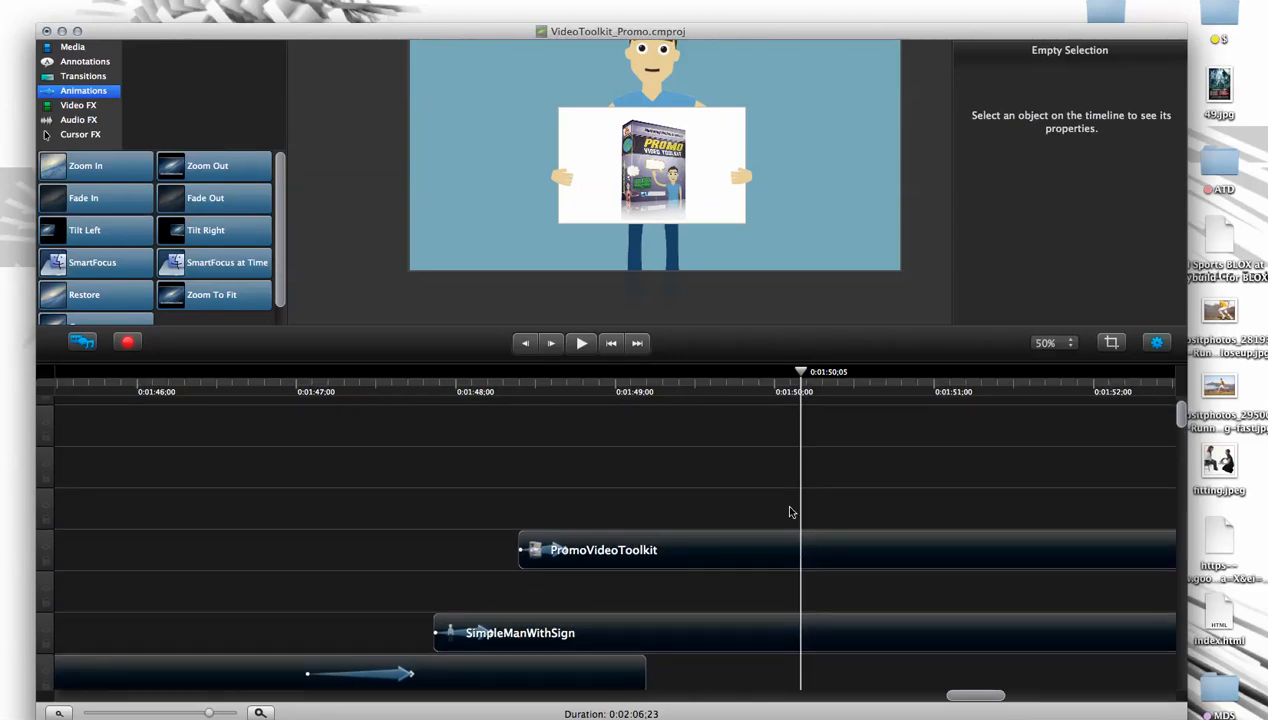
click(626, 385)
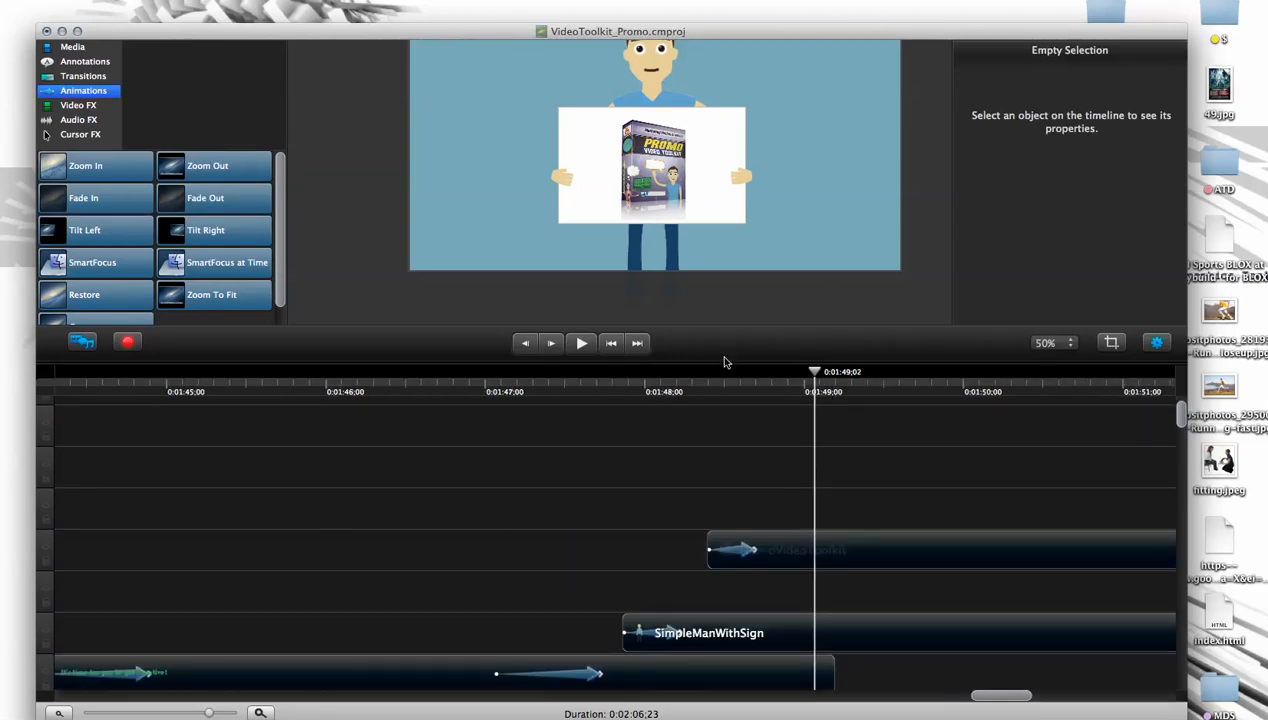
drag(722, 368, 764, 536)
drag(650, 278, 557, 361)
key(Delete)
- Look over the character clips in the media library and delete the existing SimpleManWithSign clip from the timeline
click(704, 158)
drag(688, 212, 644, 210)
click(87, 50)
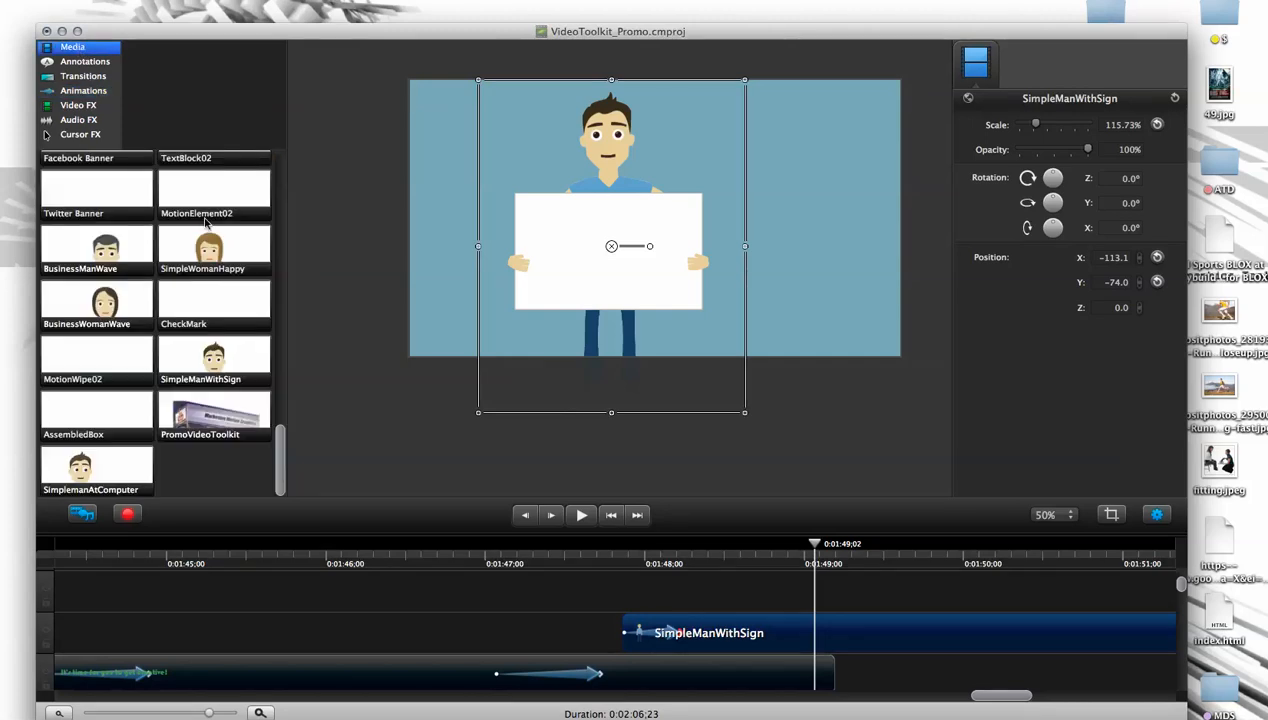
click(112, 250)
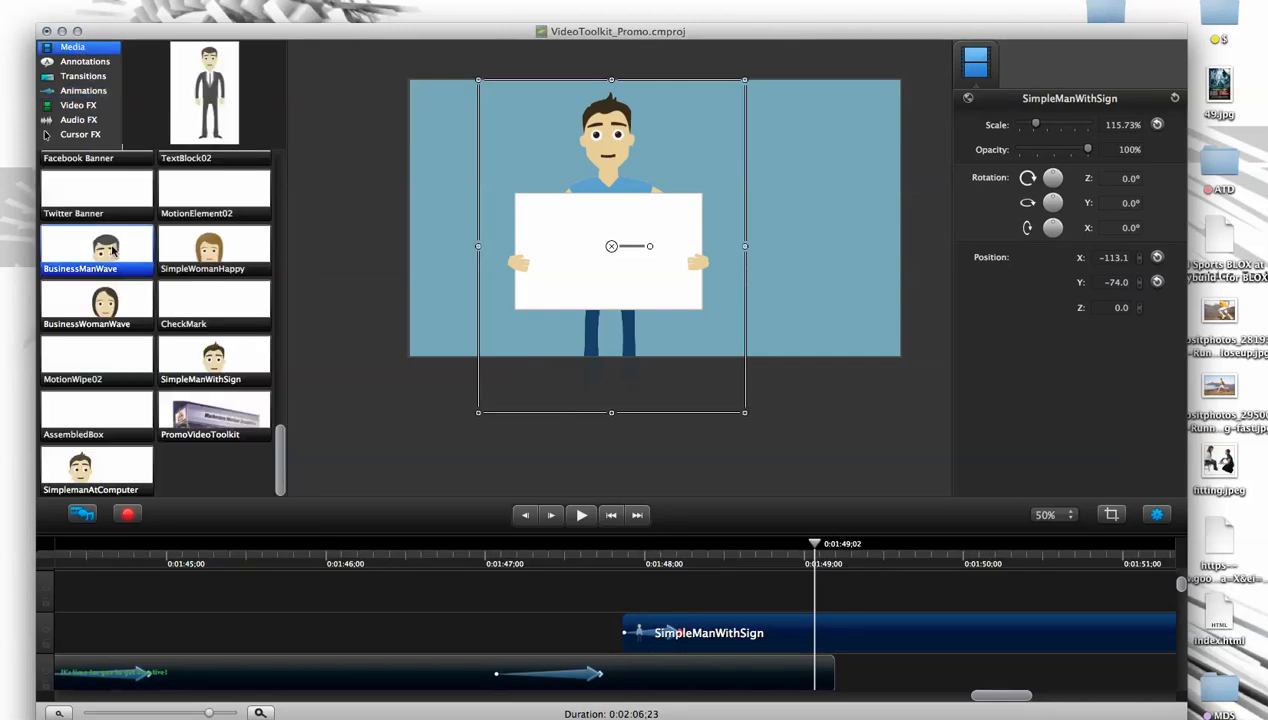
click(100, 458)
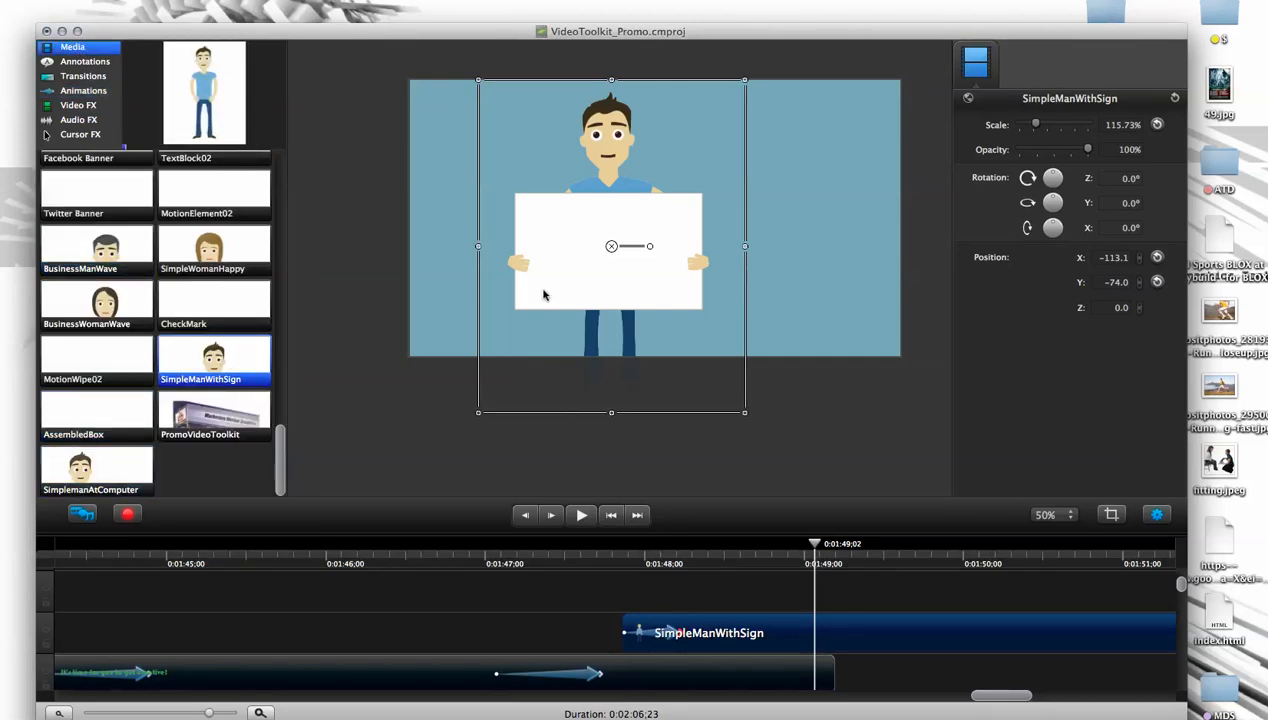
key(Delete)
- Add a new SimpleManWithSign clip at about 0:01:49, scaled to about 115% and placed at about X -8, Y -94
click(214, 358)
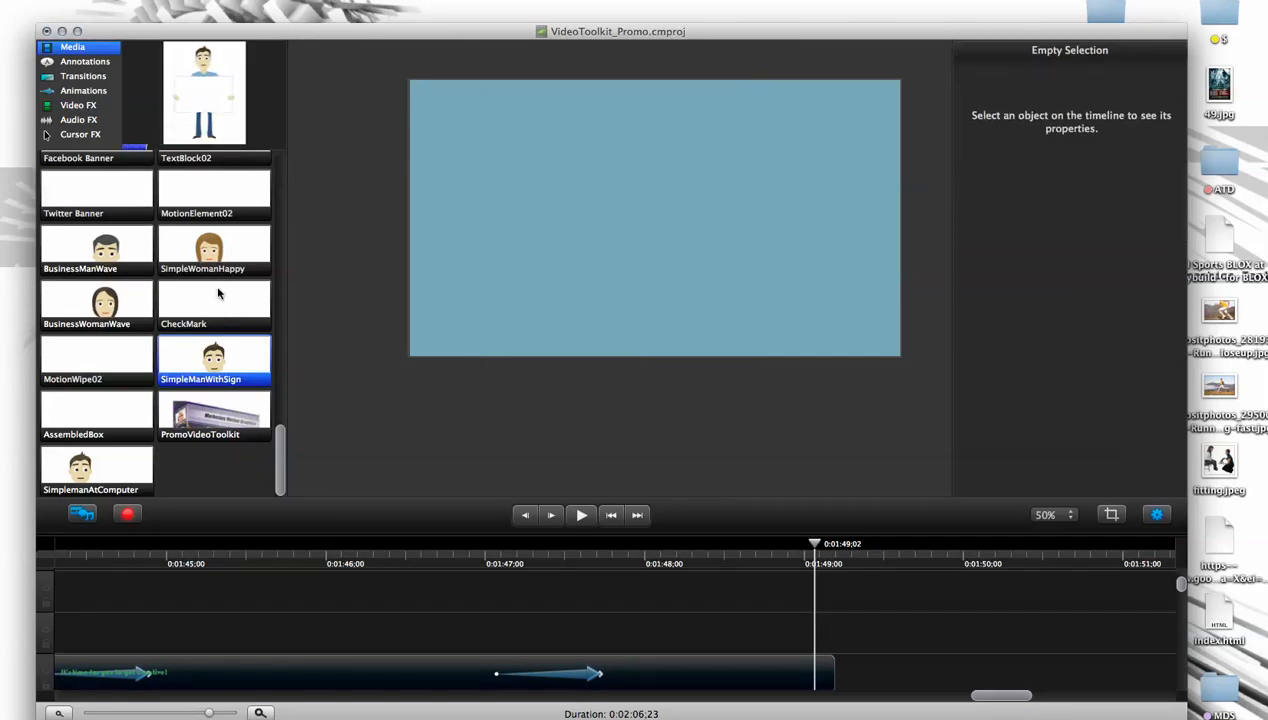
drag(200, 357, 600, 230)
drag(752, 372, 785, 393)
key(super+z)
key(super+z)
drag(742, 366, 789, 406)
mouse_move(815, 545)
mouse_down()
mouse_move(829, 545)
mouse_move(819, 547)
mouse_up()
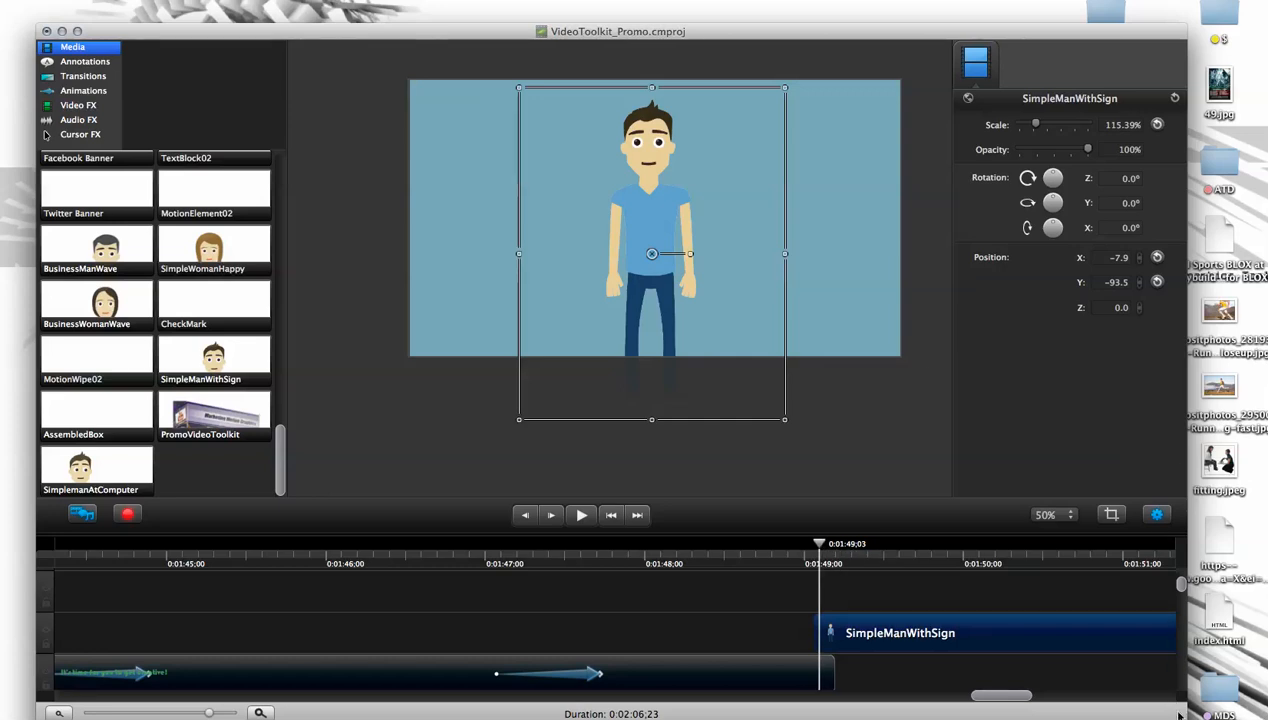
- Enlarge the window slightly and examine how the man unfolds his blank sign between 0:01:49;29 and 0:01:50;07
drag(1190, 712, 1207, 704)
drag(819, 538, 1001, 539)
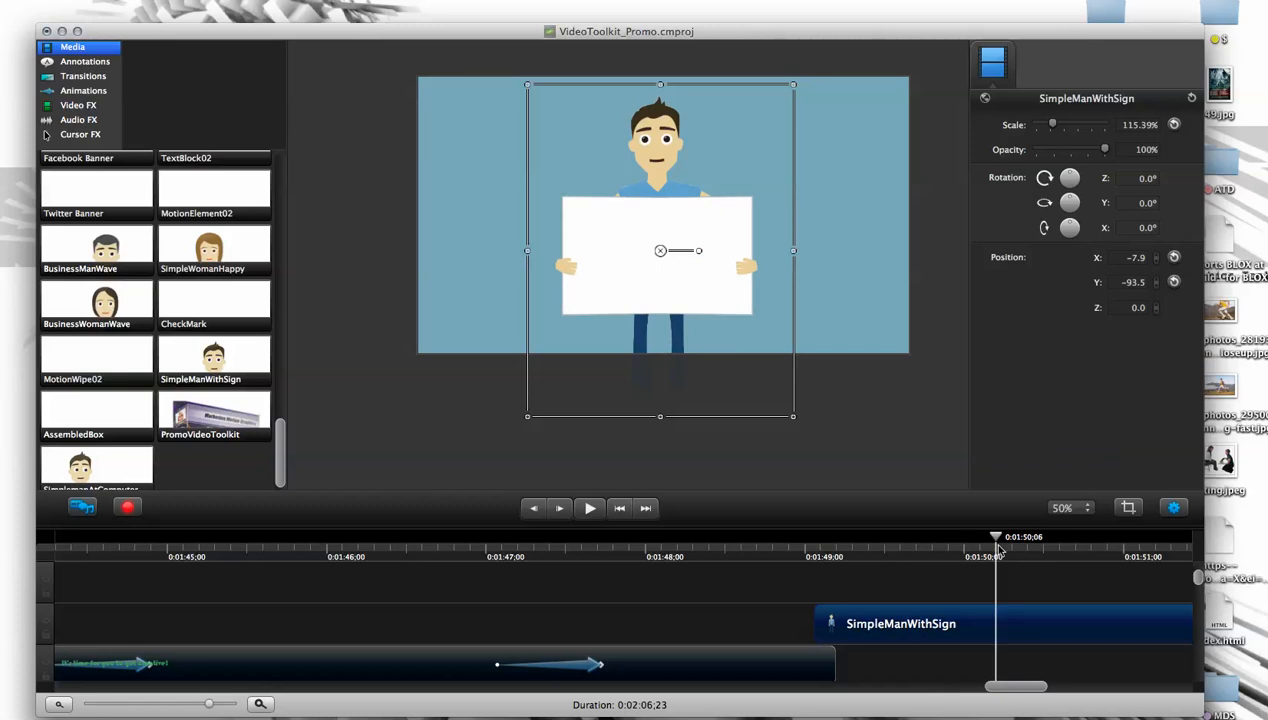
drag(1030, 685, 1050, 686)
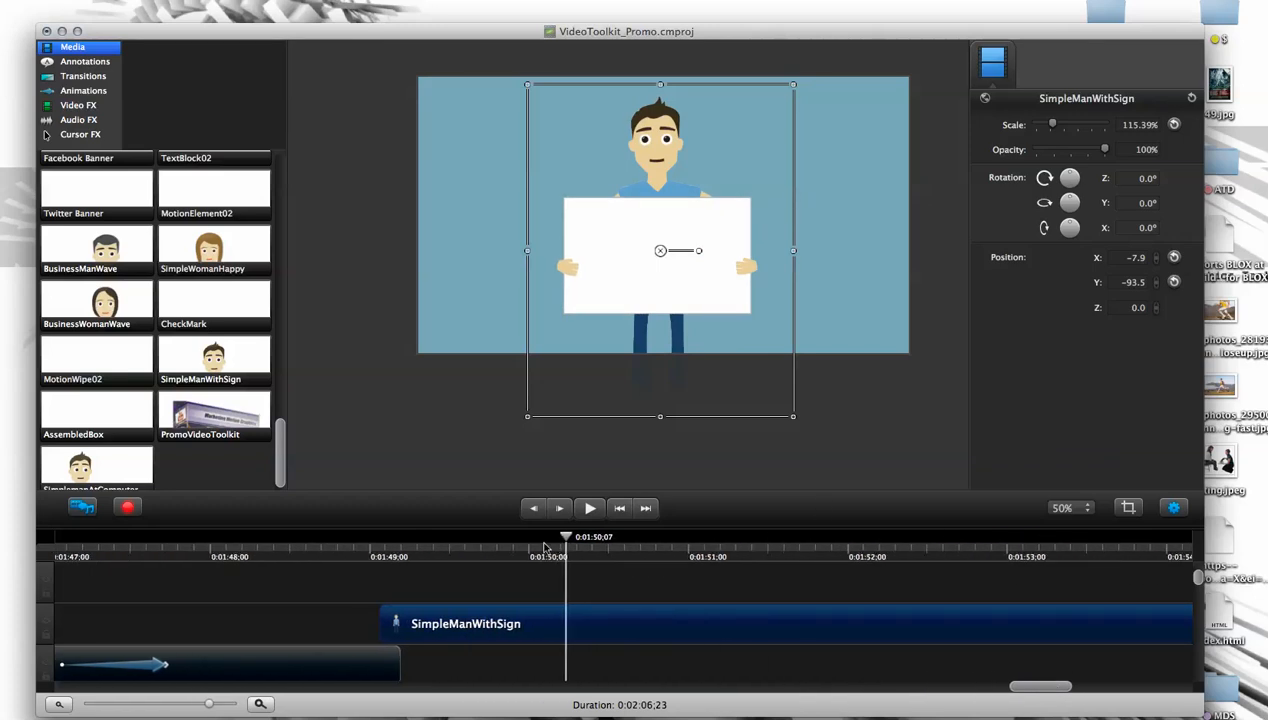
drag(573, 531, 530, 553)
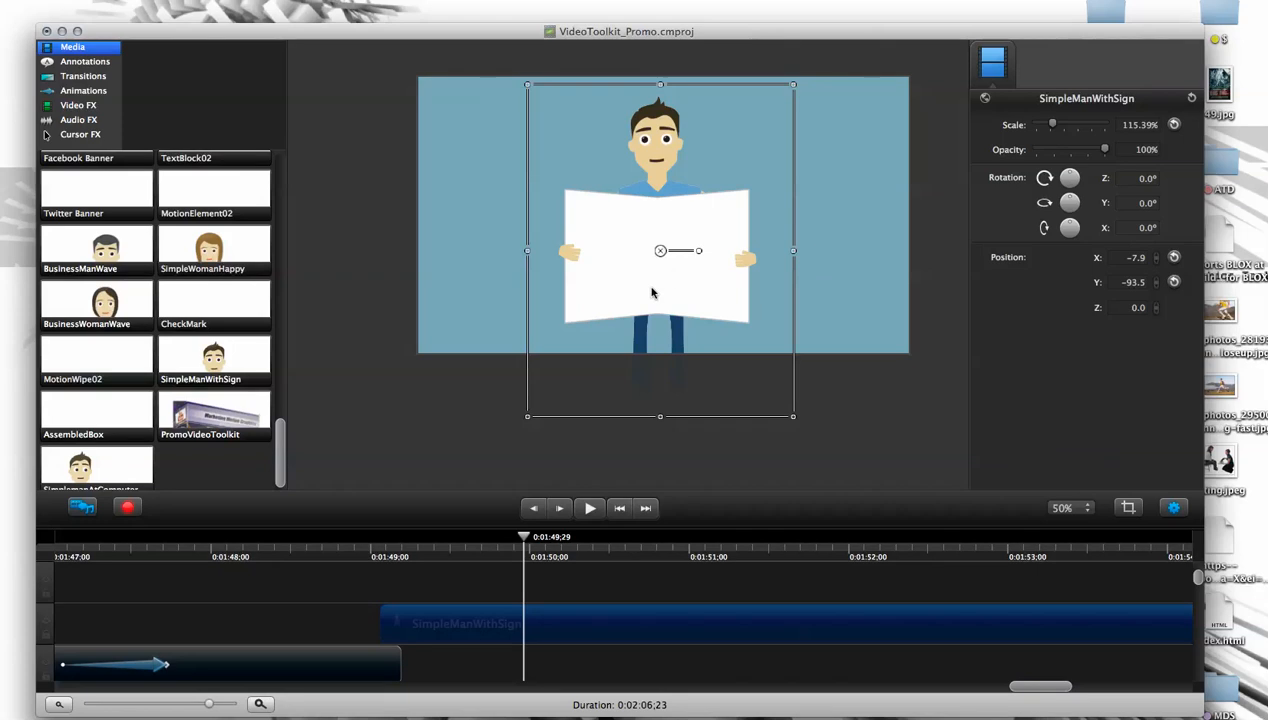
mouse_move(527, 540)
mouse_down()
mouse_move(501, 540)
mouse_move(526, 538)
mouse_up()
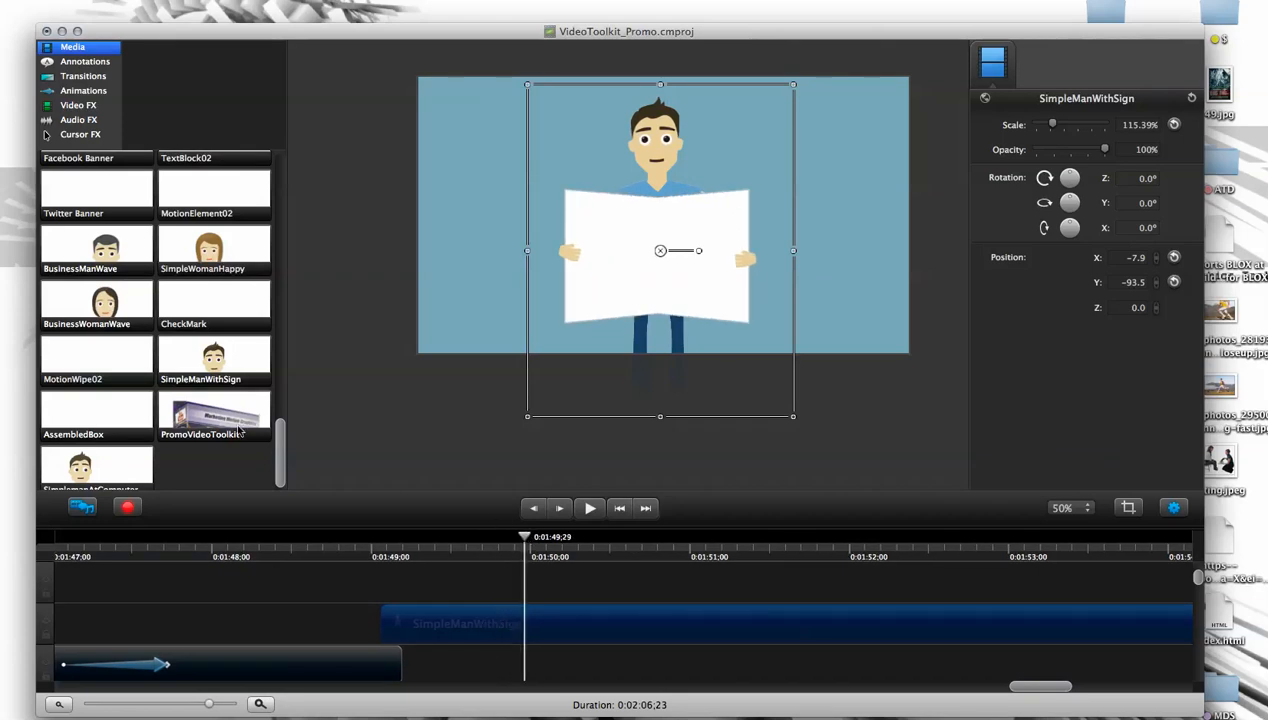
- Add a plain Abc text annotation at 0:01:50;07 and place it on the man's blank sign at about X -40, Y -120
click(227, 413)
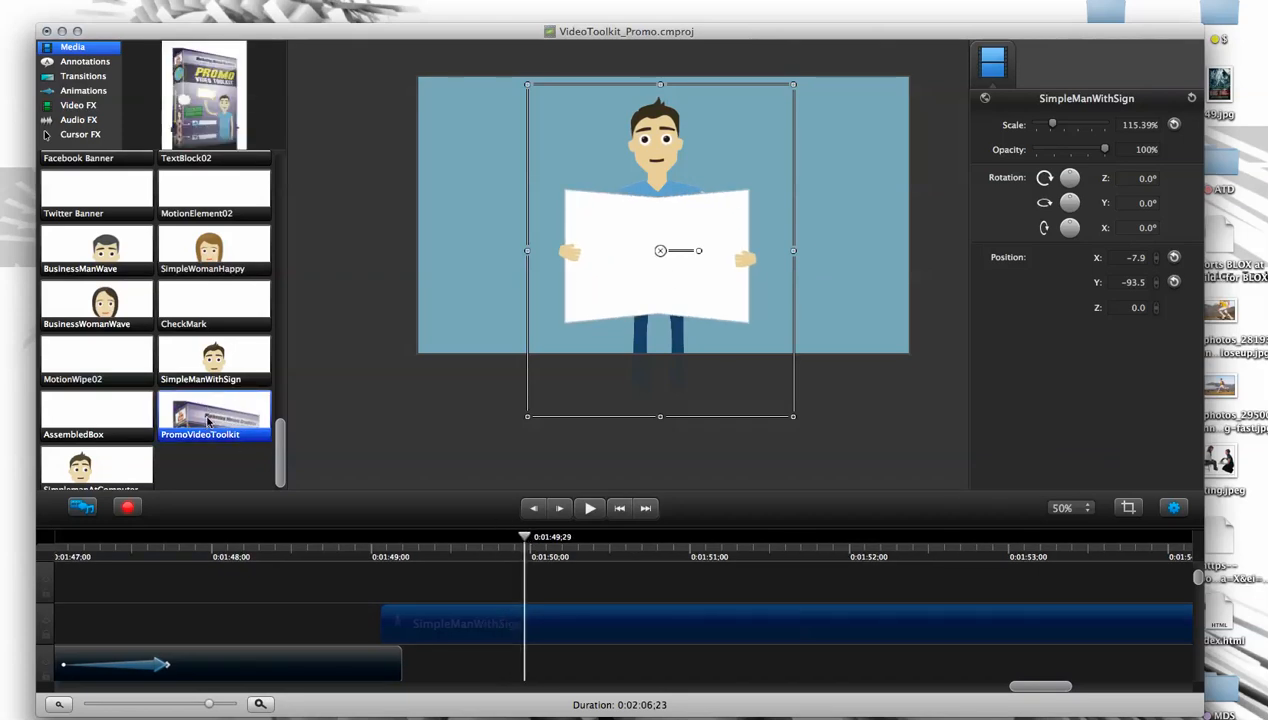
drag(531, 539, 573, 539)
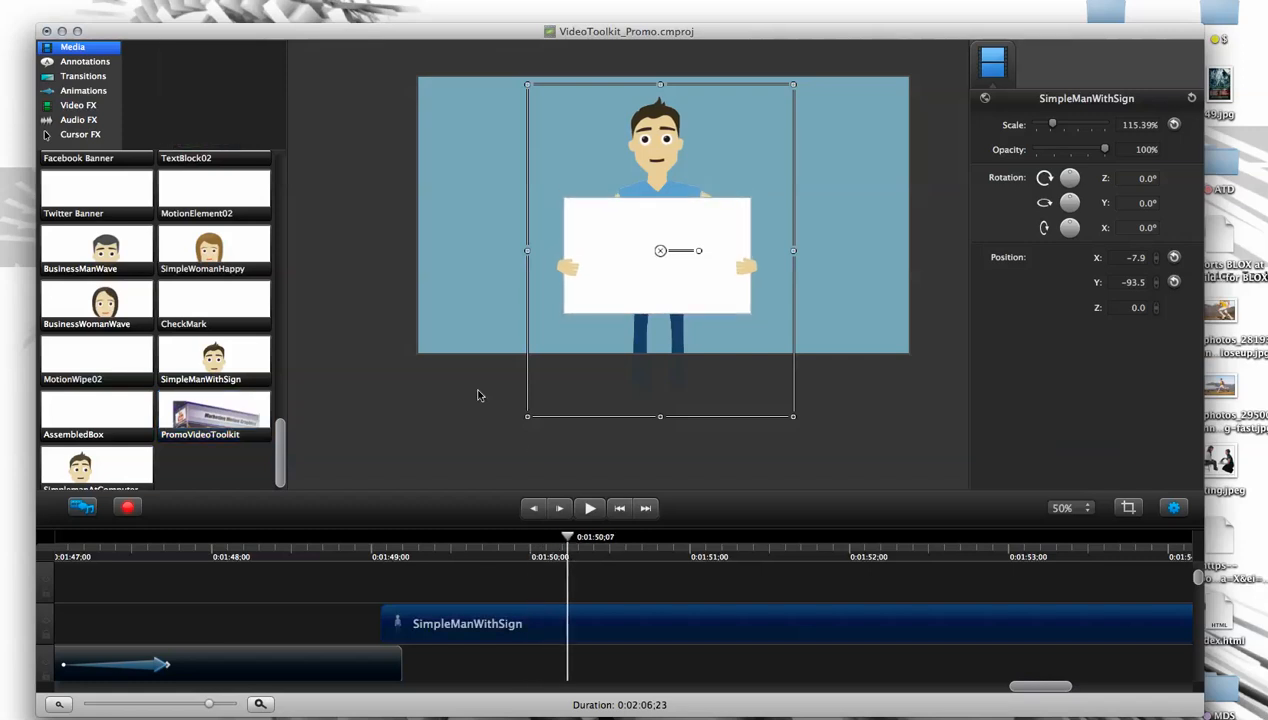
click(530, 453)
click(86, 76)
click(85, 62)
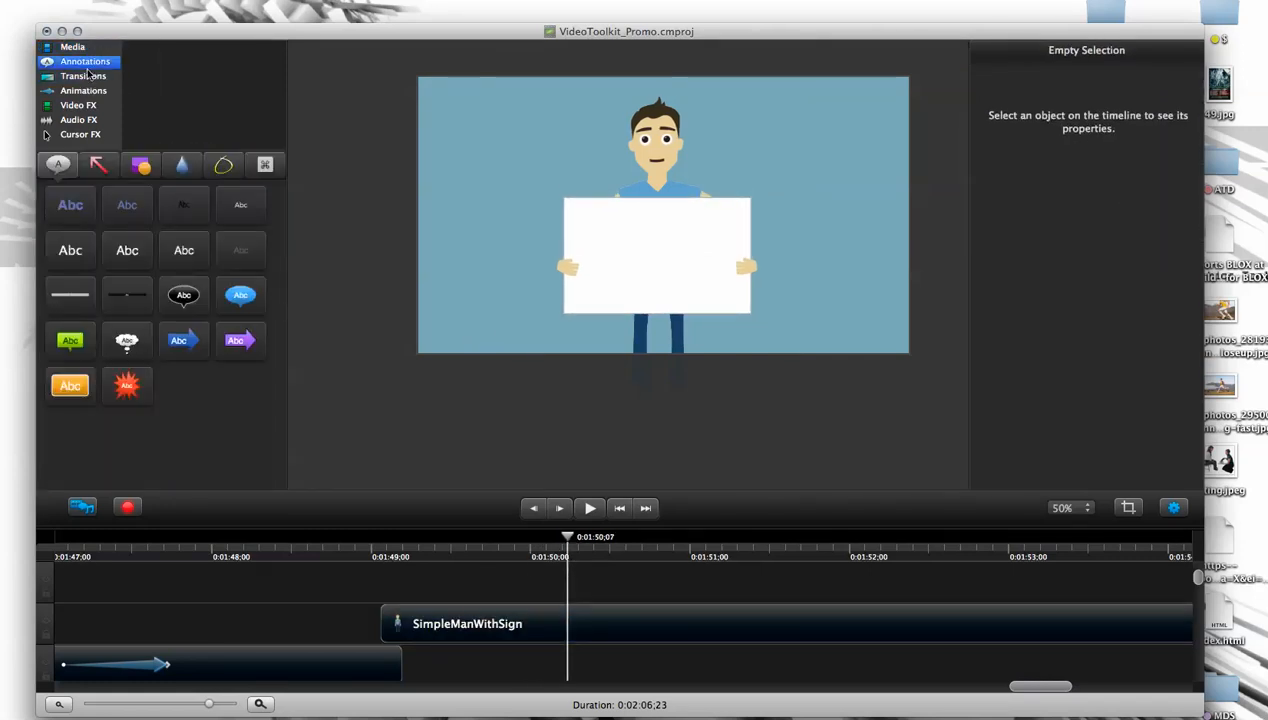
mouse_move(125, 204)
mouse_down()
mouse_move(207, 96)
mouse_move(645, 255)
mouse_up()
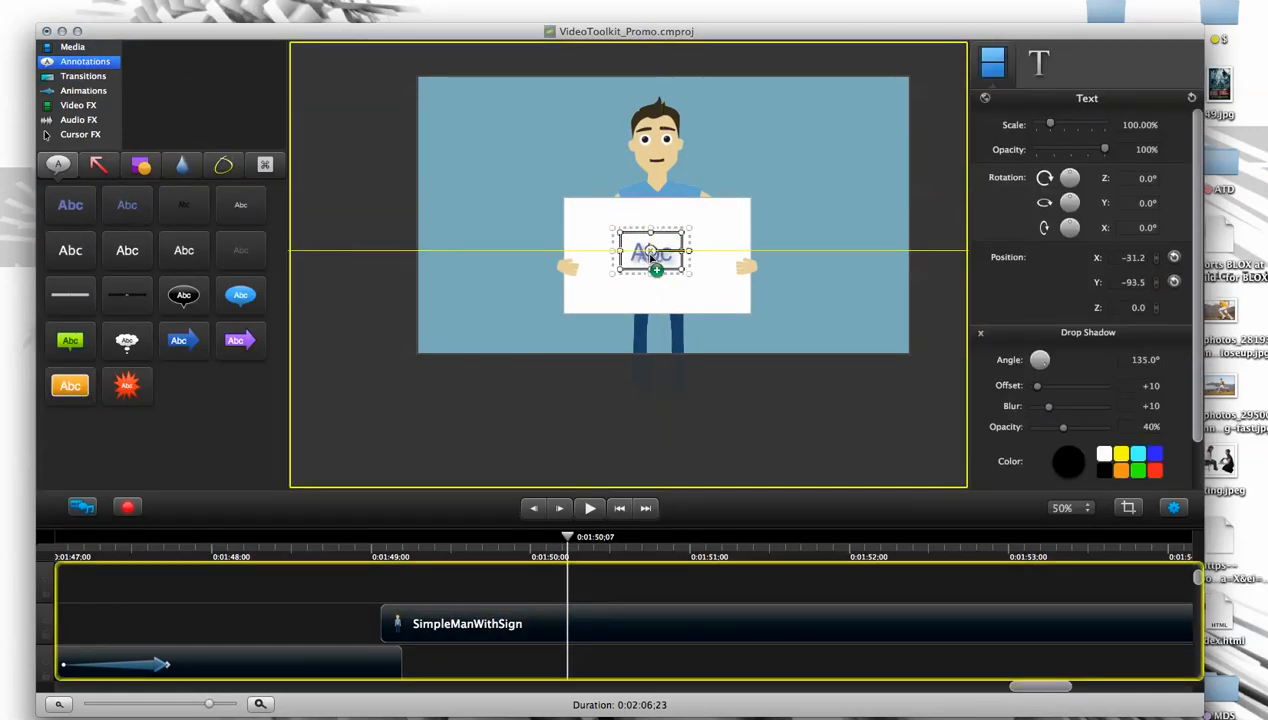
drag(628, 386, 606, 575)
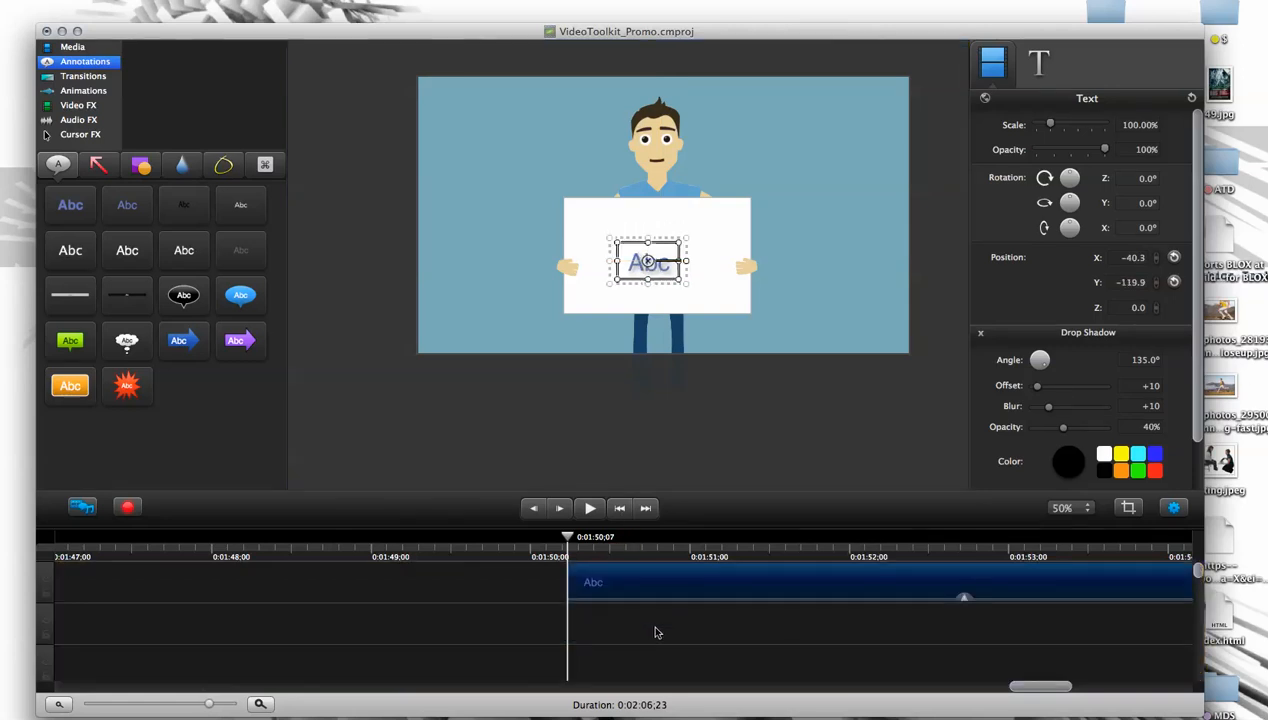
- Move the Abc text clip to the track directly above the SimpleManWithSign clip, enlarging the timeline area to reach it
click(773, 679)
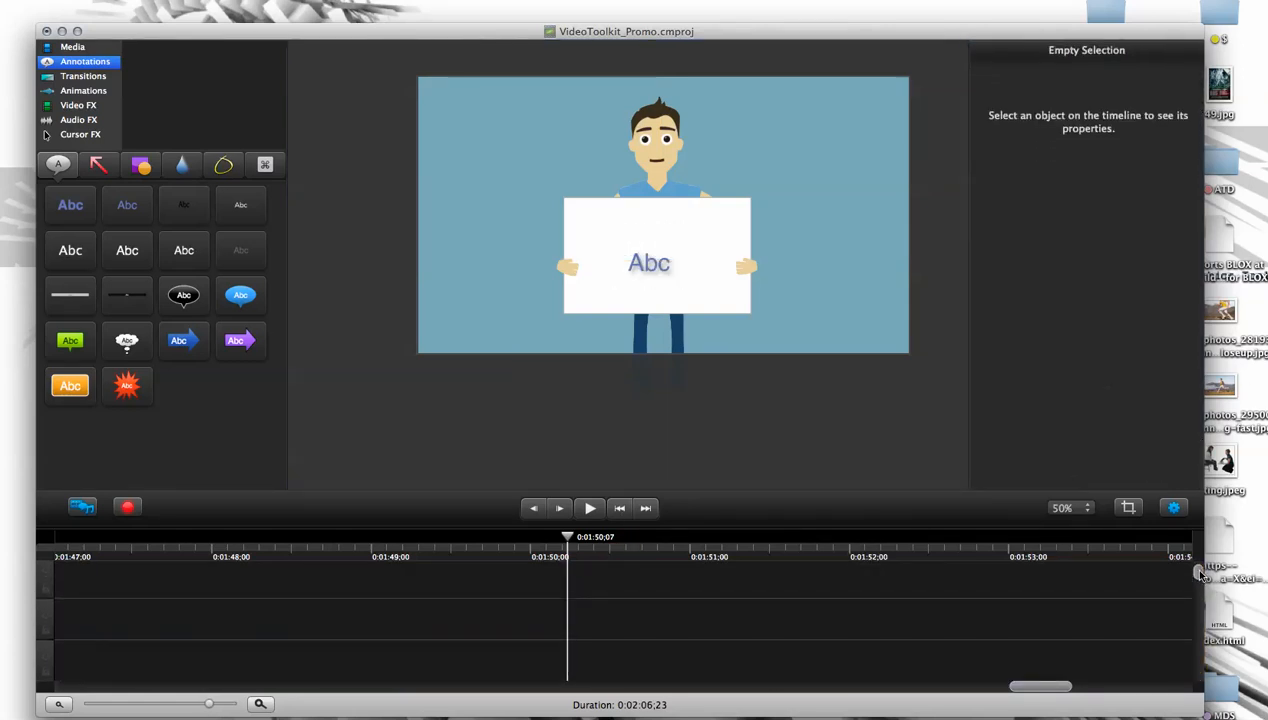
drag(632, 590, 522, 660)
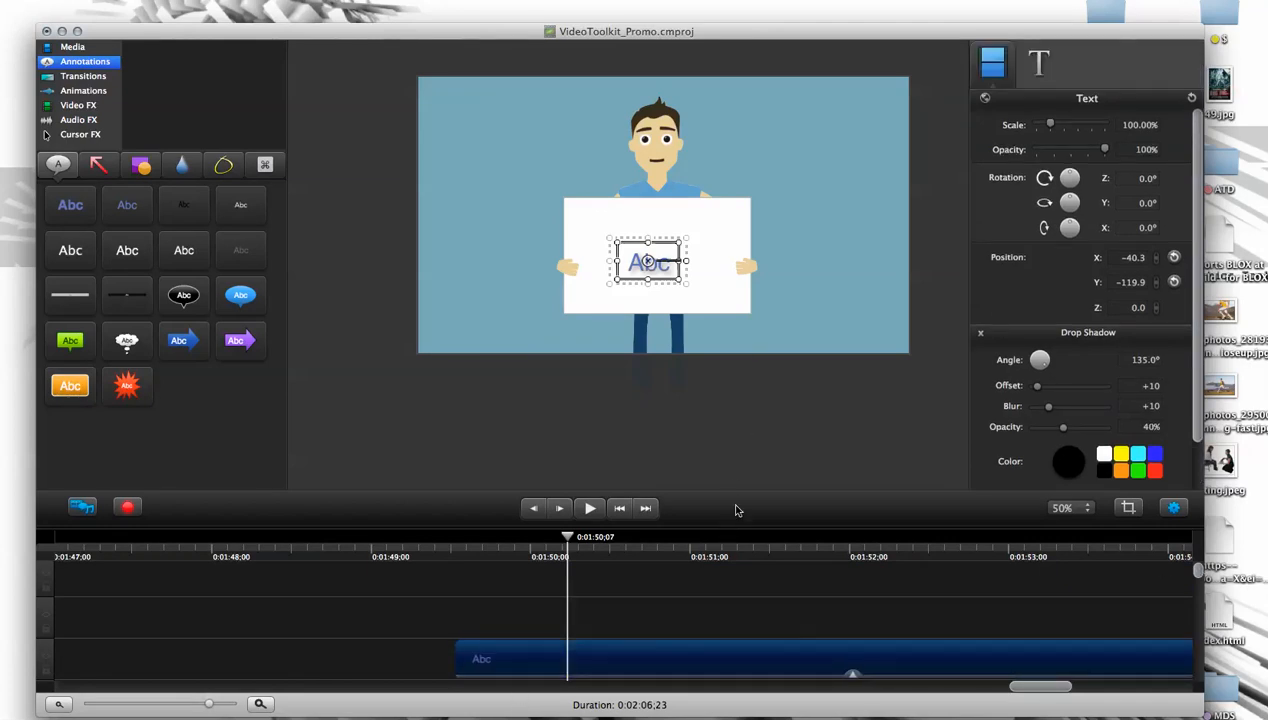
drag(731, 530, 725, 376)
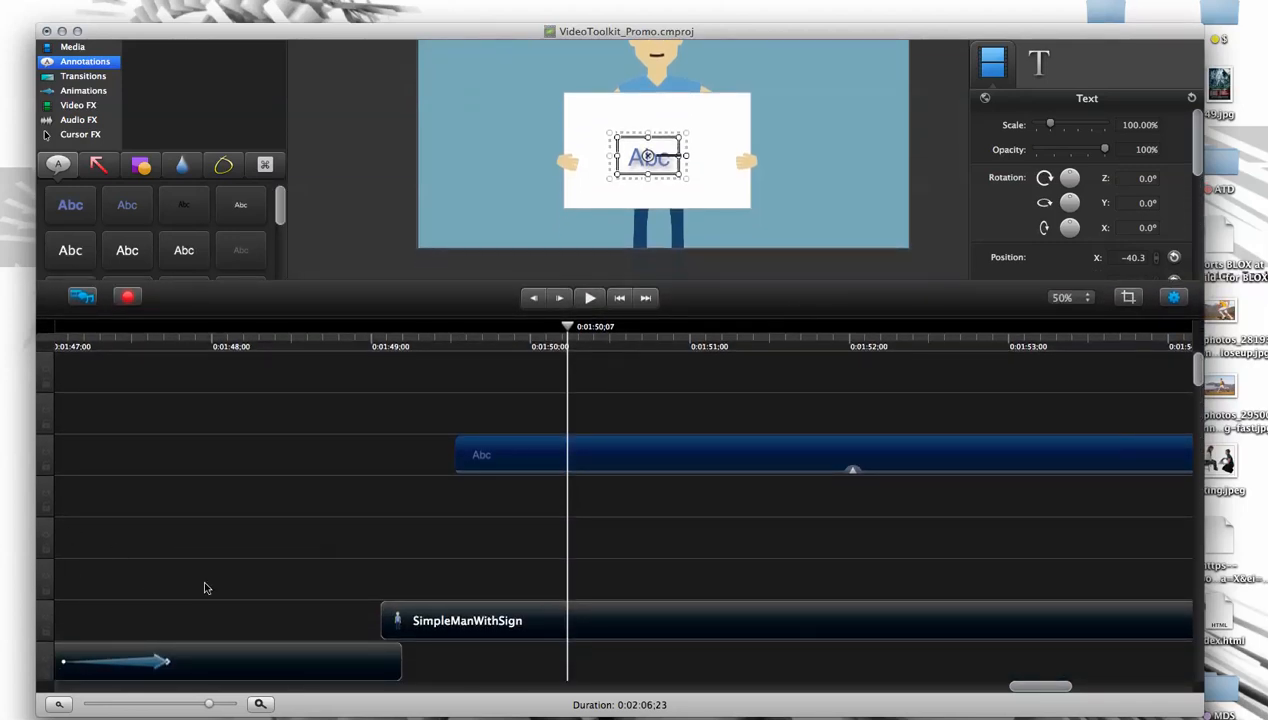
mouse_move(482, 450)
mouse_down()
mouse_move(413, 594)
mouse_move(414, 580)
mouse_up()
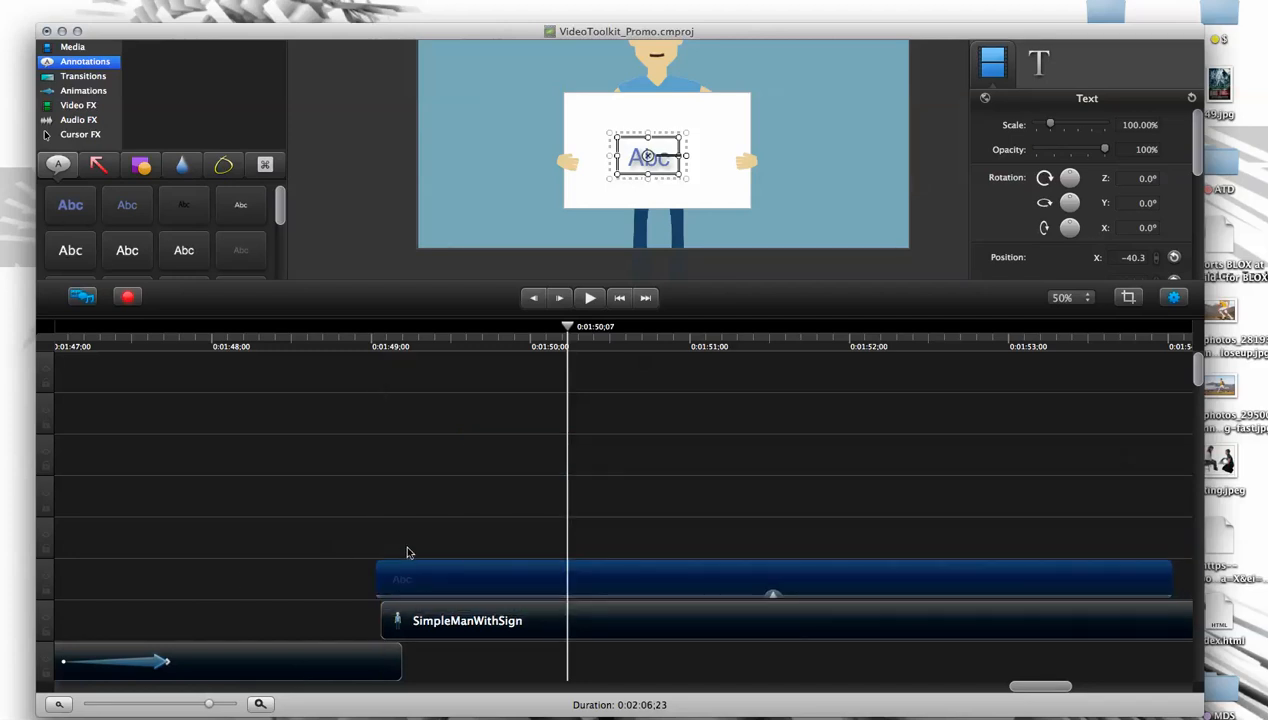
drag(432, 580, 445, 585)
- Shift the Abc text clip so that it starts at 0:01:49;17, while the sign is still unfolding
drag(575, 333, 458, 350)
click(512, 481)
drag(445, 575, 529, 583)
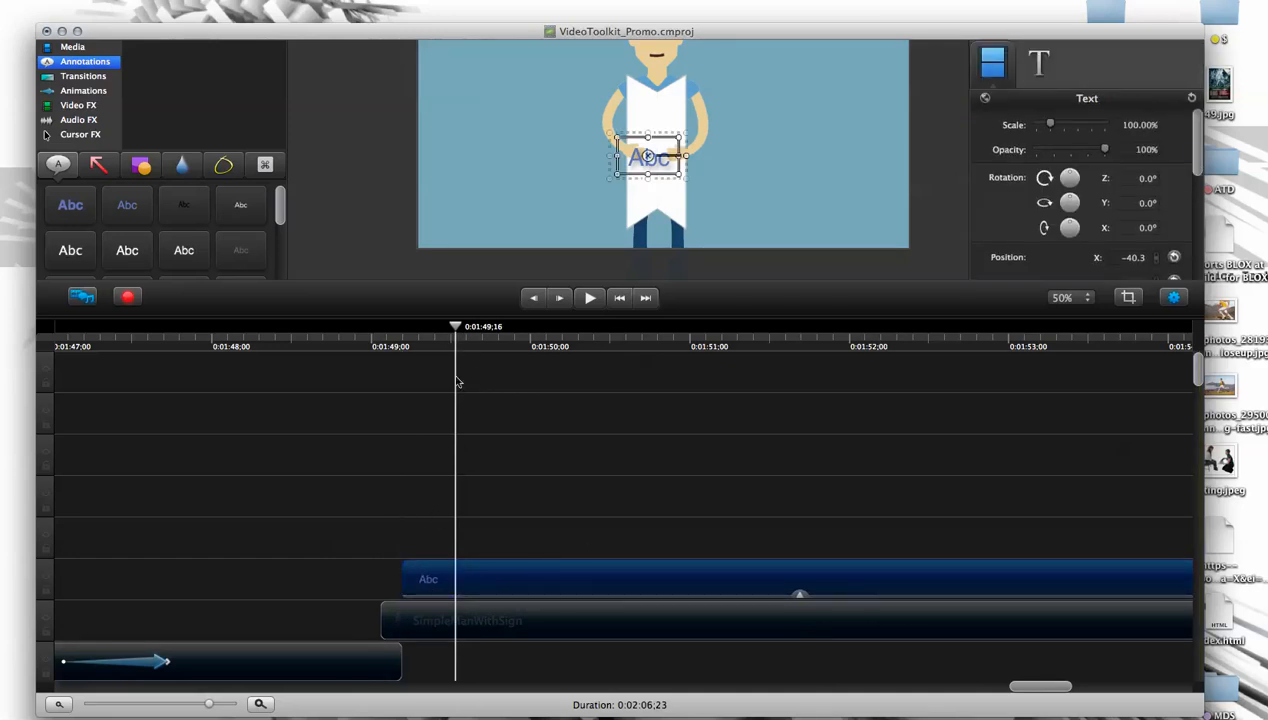
drag(504, 566, 585, 580)
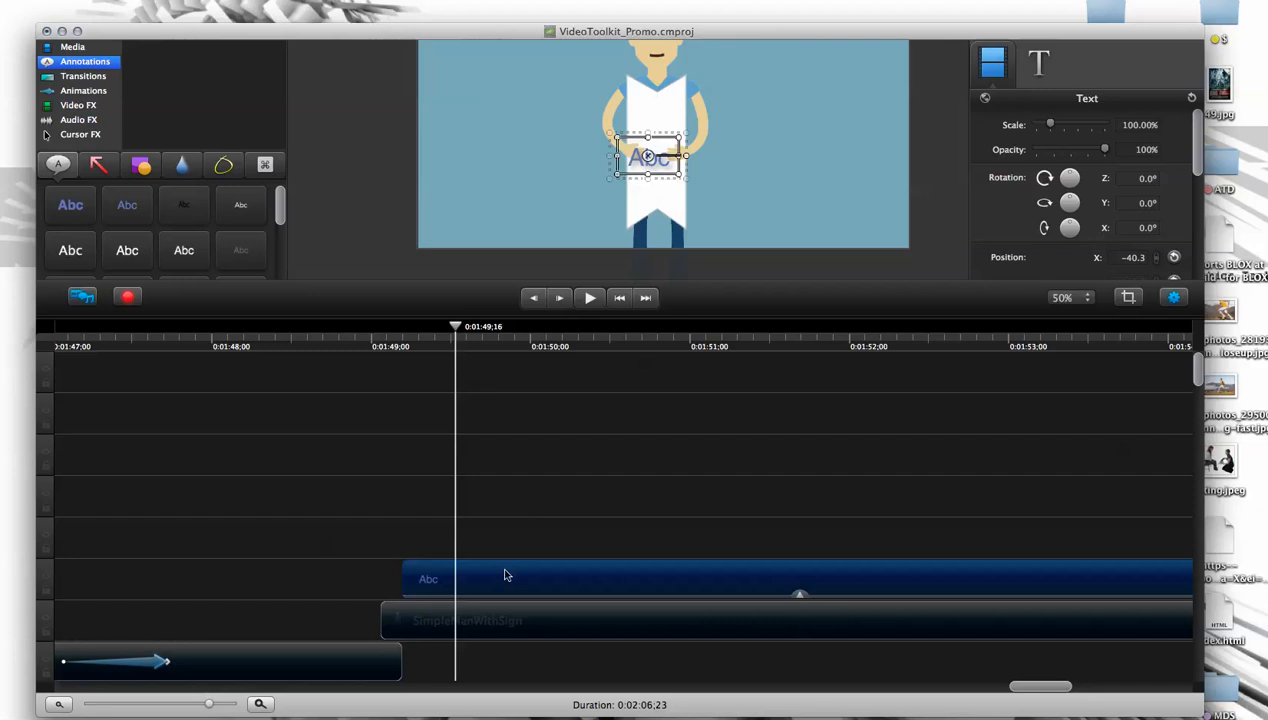
drag(505, 575, 572, 585)
drag(458, 330, 463, 377)
- Apply a Fade In animation to the start of the Abc text clip and play it back
click(95, 89)
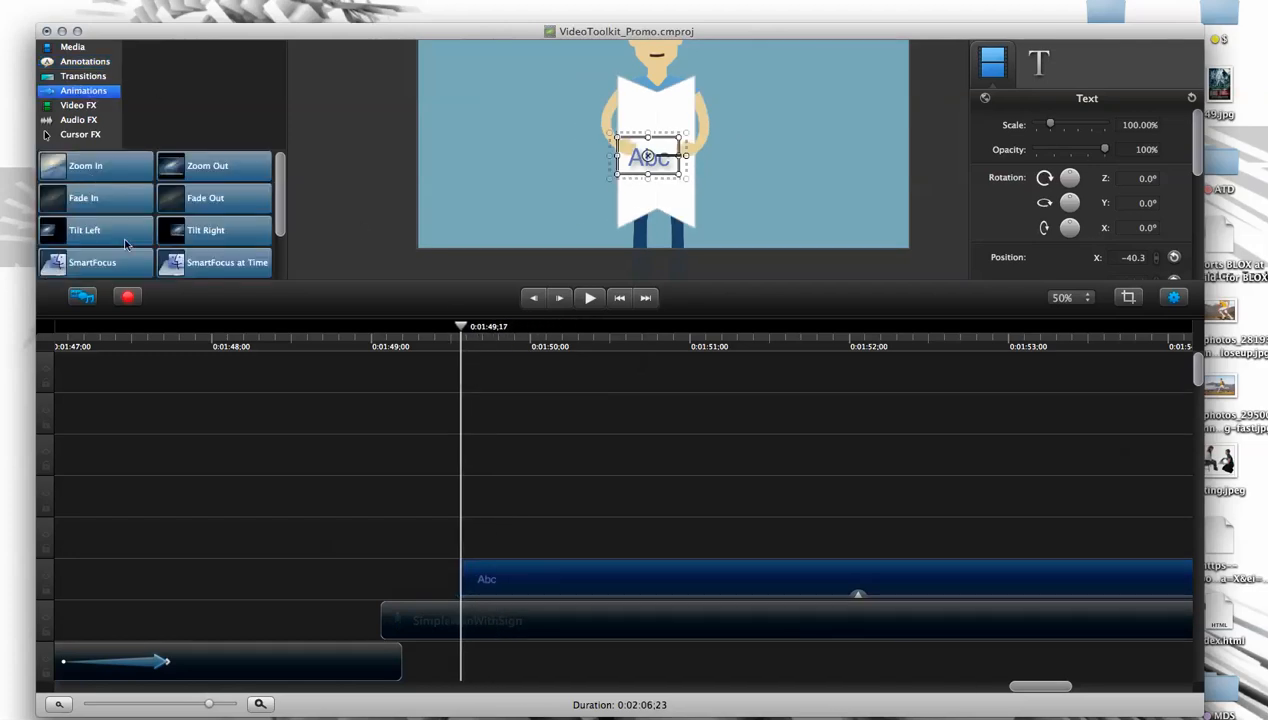
drag(97, 203, 518, 582)
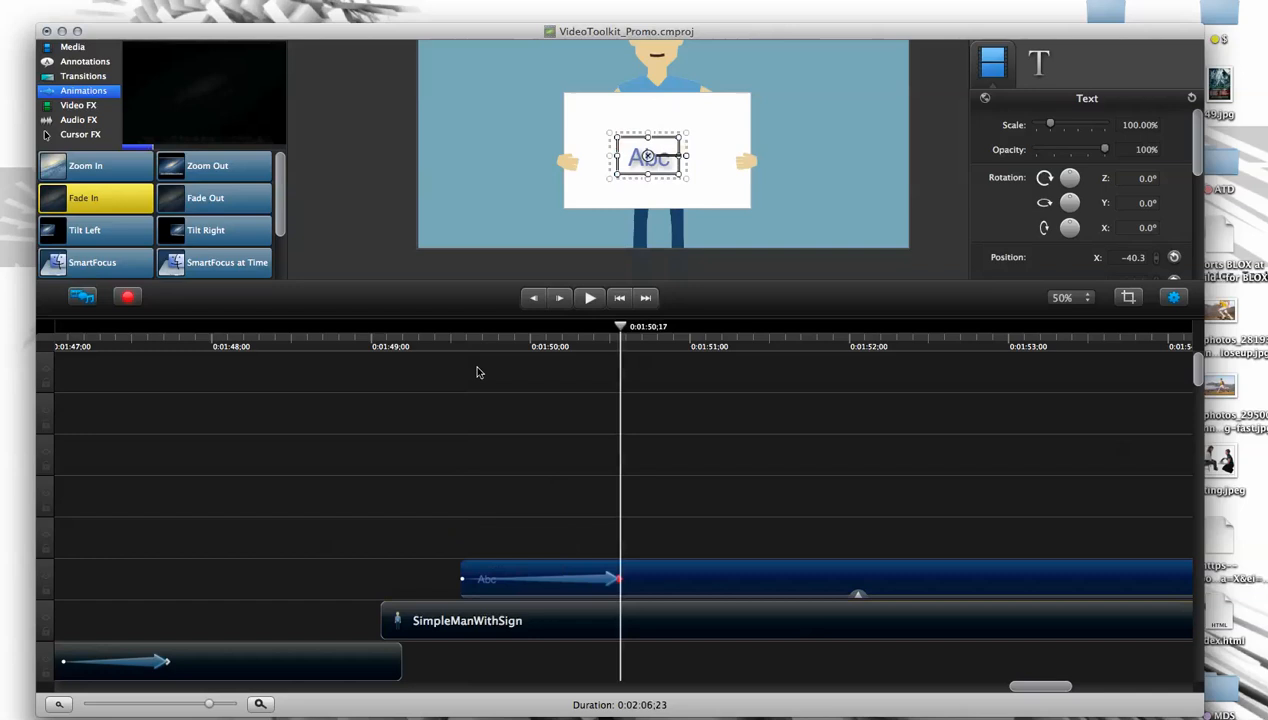
drag(618, 334, 471, 335)
click(405, 515)
key(space)
key(space)
- Enlarge the canvas area and reposition the Abc text on the sign at about X -34, Y -94
click(656, 167)
click(724, 470)
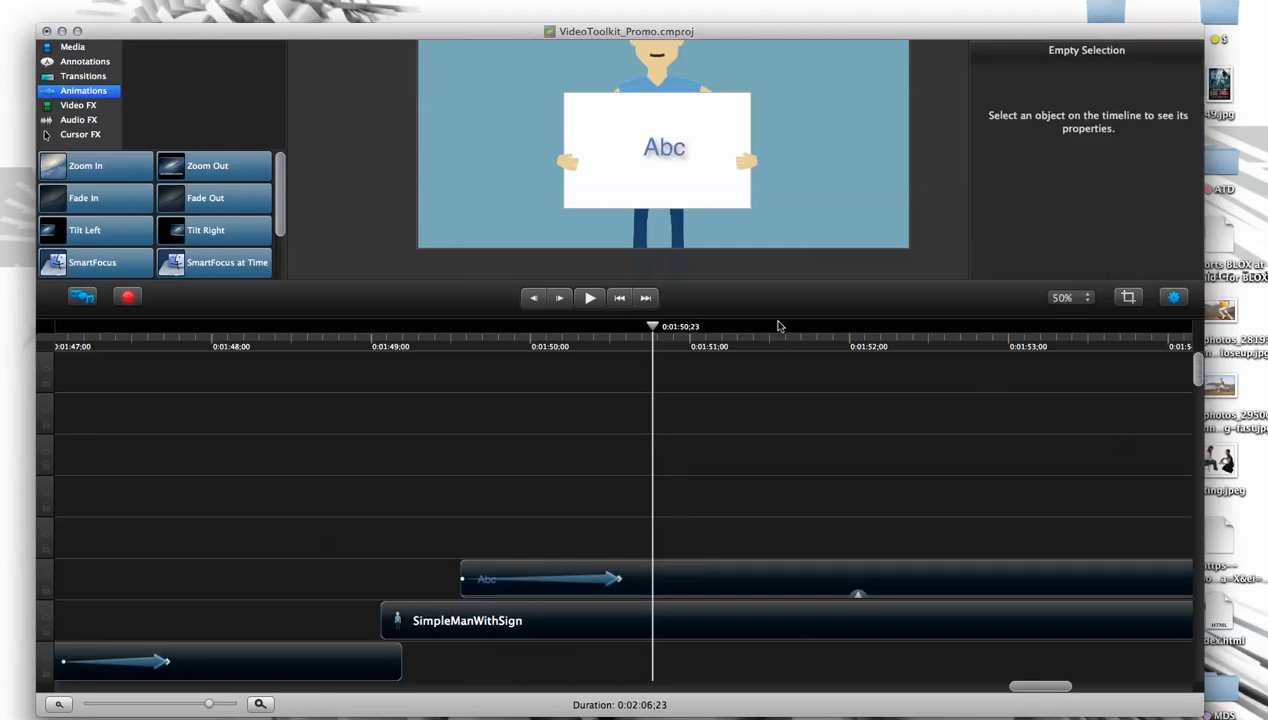
drag(784, 321, 938, 490)
drag(664, 234, 650, 233)
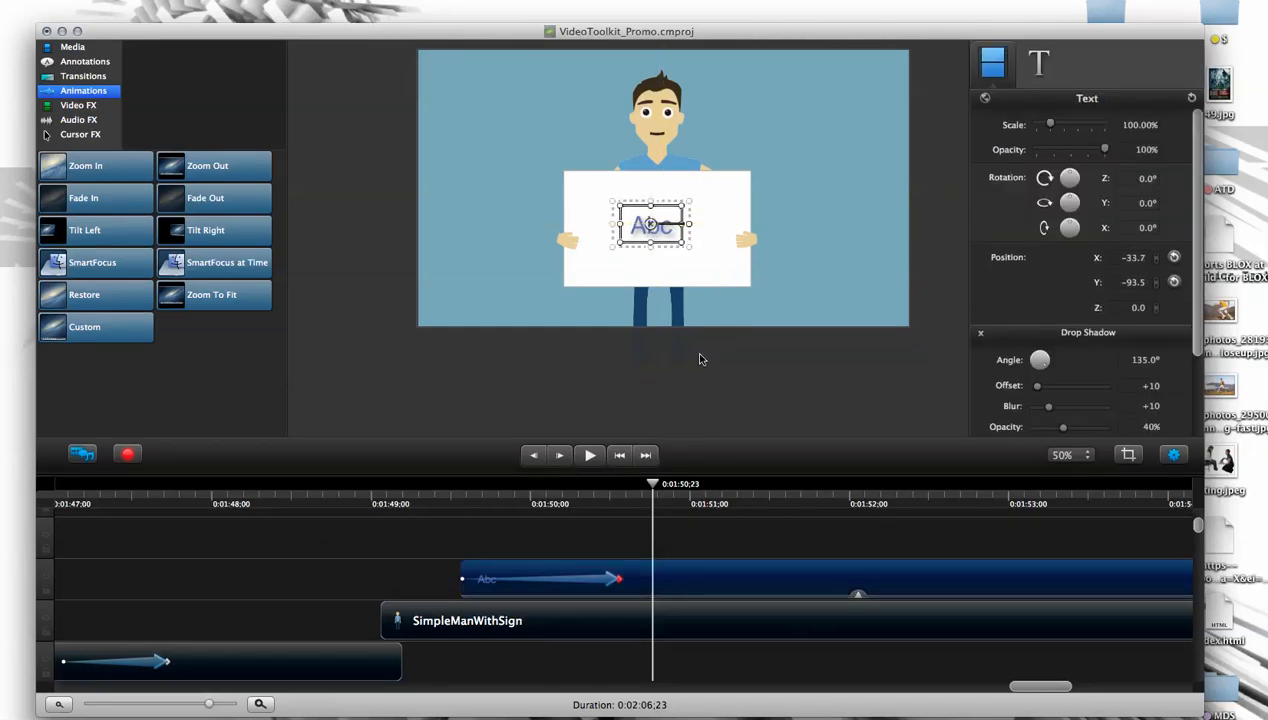
- Enlarge the SimpleManWithSign character to about 137% and center him horizontally at about X 0, Y -124
drag(724, 284, 616, 262)
drag(683, 368, 805, 429)
drag(712, 290, 748, 262)
drag(762, 374, 768, 343)
drag(832, 58, 773, 131)
drag(708, 292, 730, 278)
drag(801, 97, 786, 117)
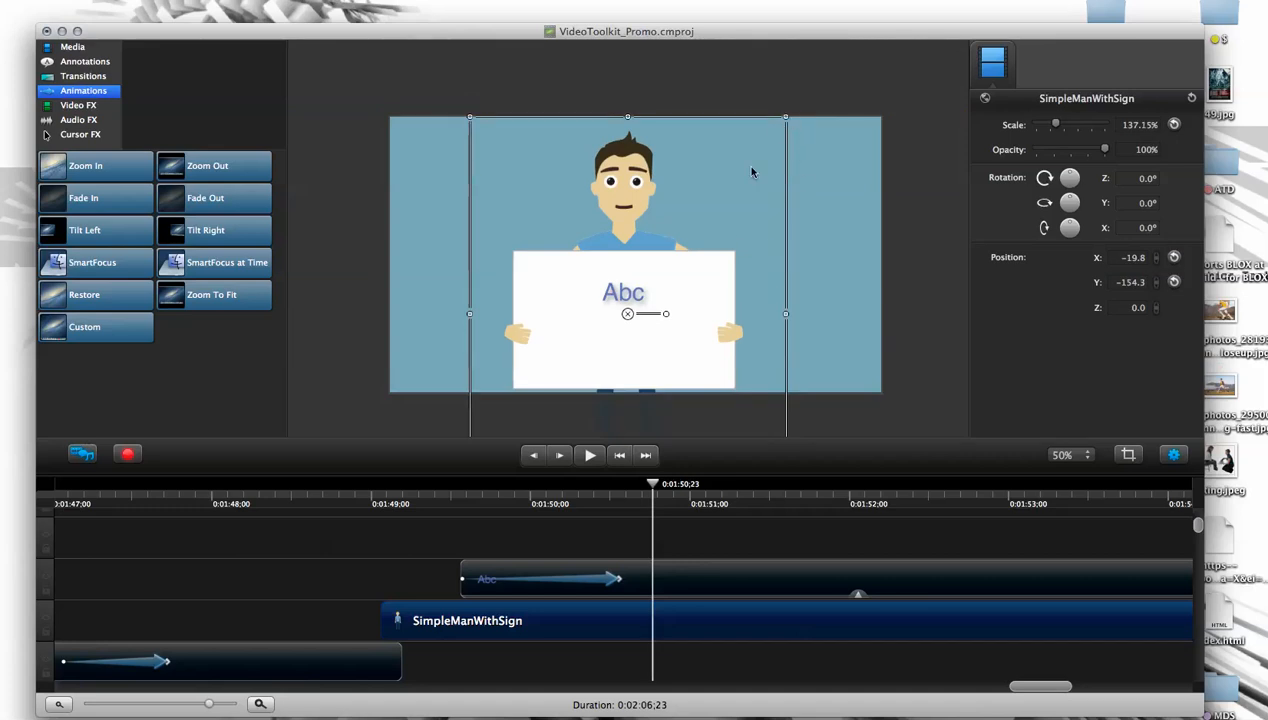
drag(731, 298, 775, 218)
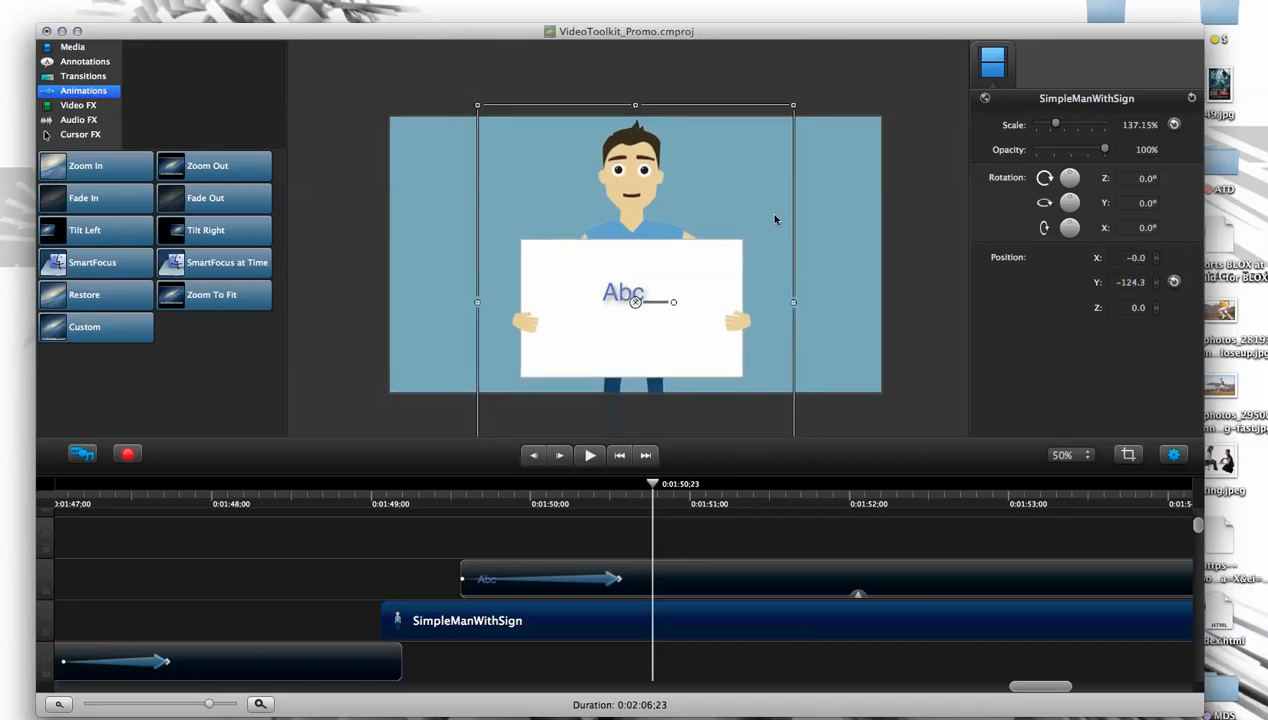
- Play the sign scene from about 0:01:49 to check the text fade against the unfolding sign
drag(657, 484, 441, 507)
click(427, 585)
key(space)
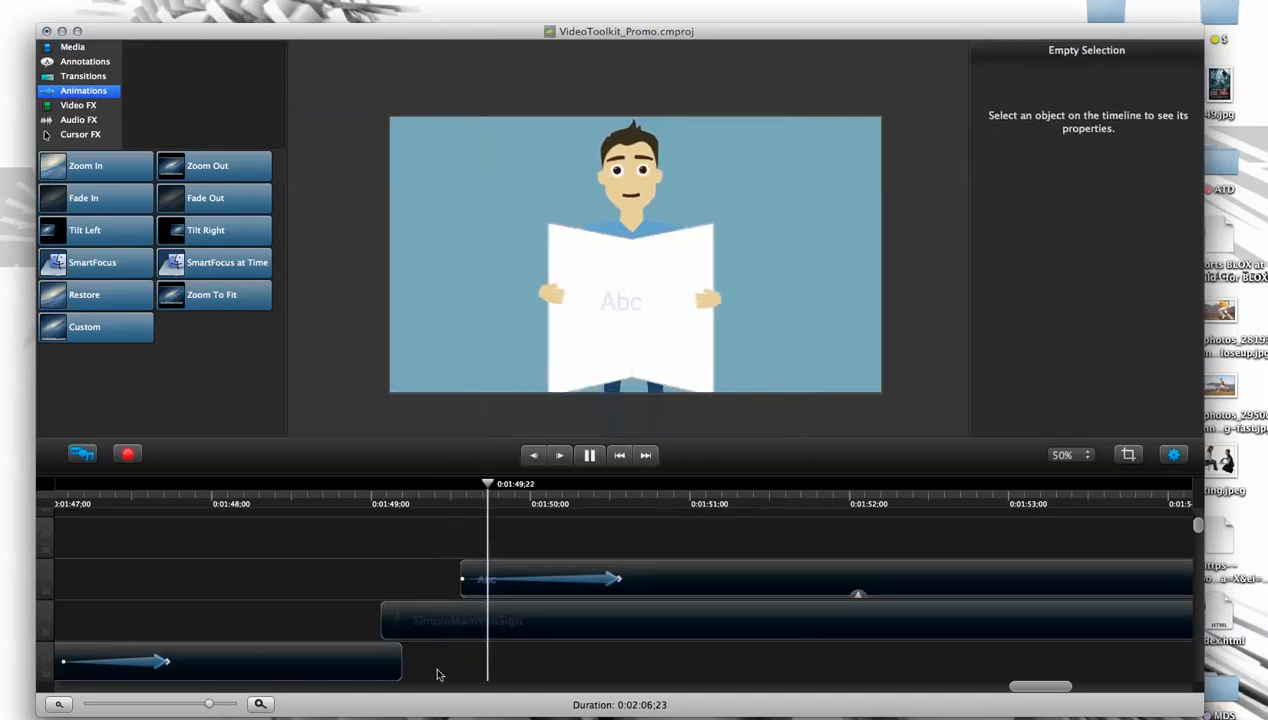
- Delete the Abc text clip from the sign scene
click(570, 581)
drag(643, 485, 493, 505)
click(648, 578)
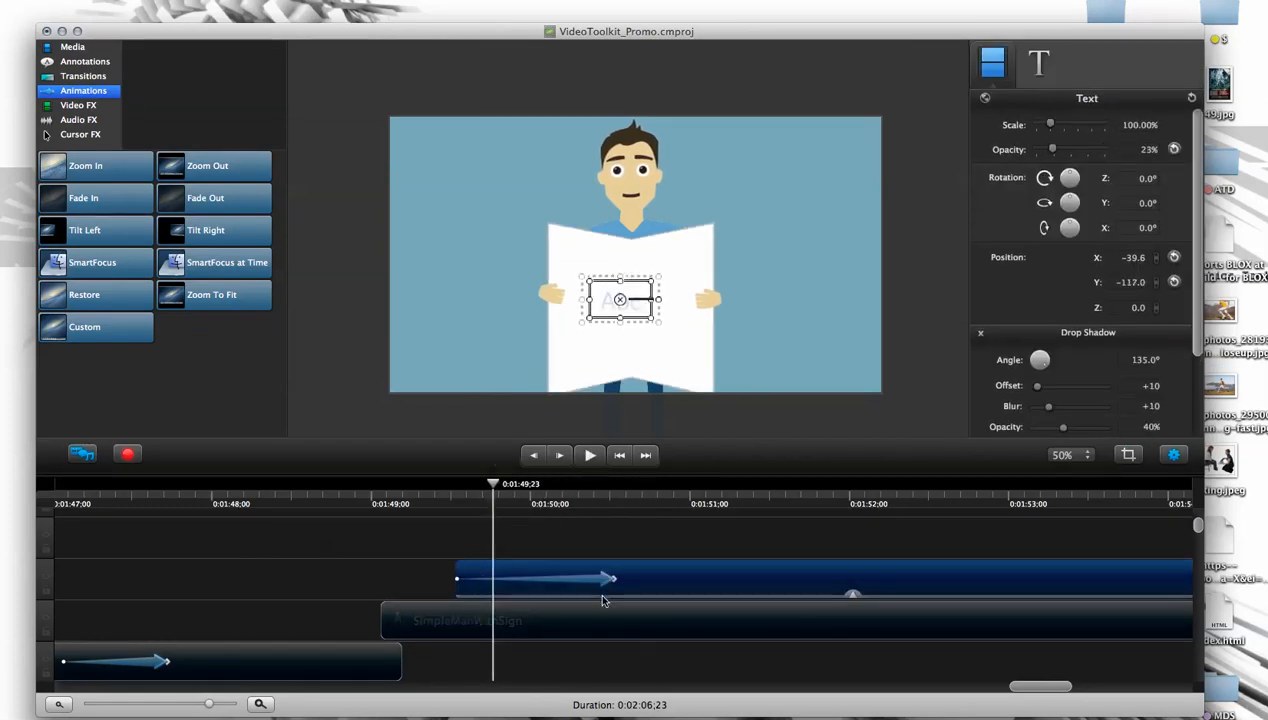
key(Delete)
- Add the PromoVideoToolkit box image to the timeline so that it overlaps the fully opened sign at 0:01:50;17
drag(500, 486, 625, 486)
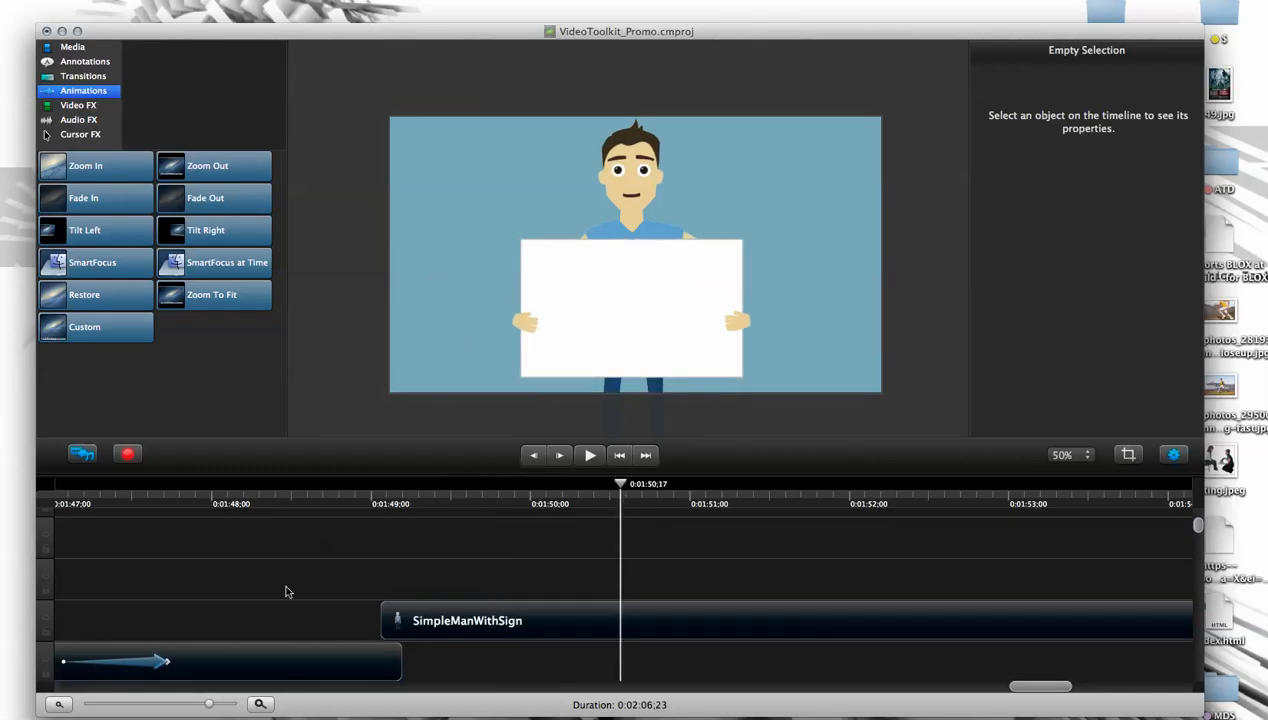
click(76, 48)
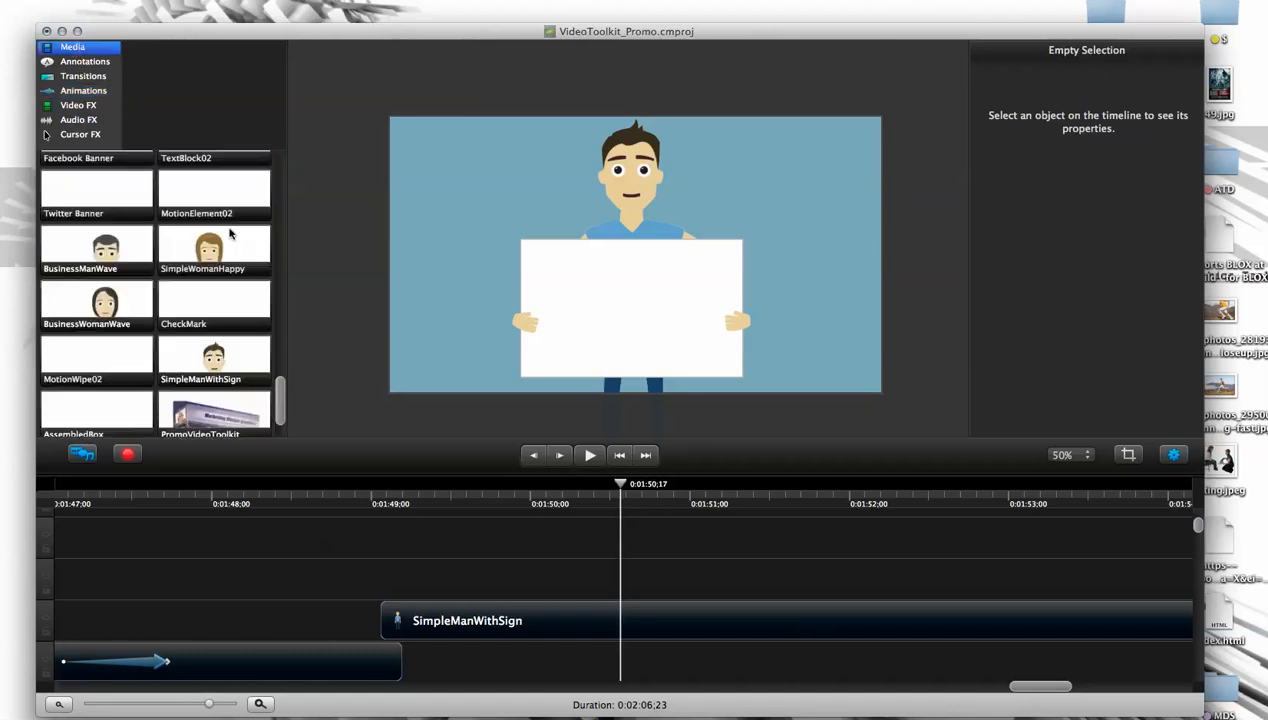
drag(224, 418, 815, 675)
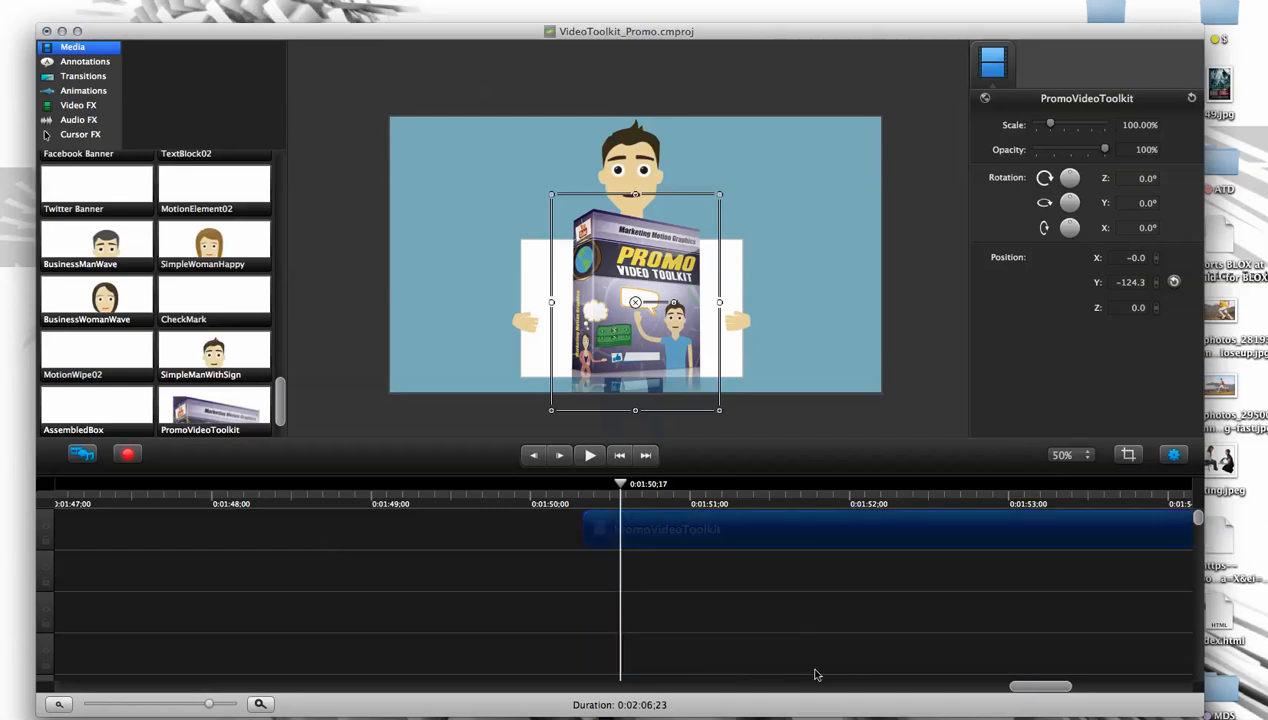
scroll(1143, 537, down, 5)
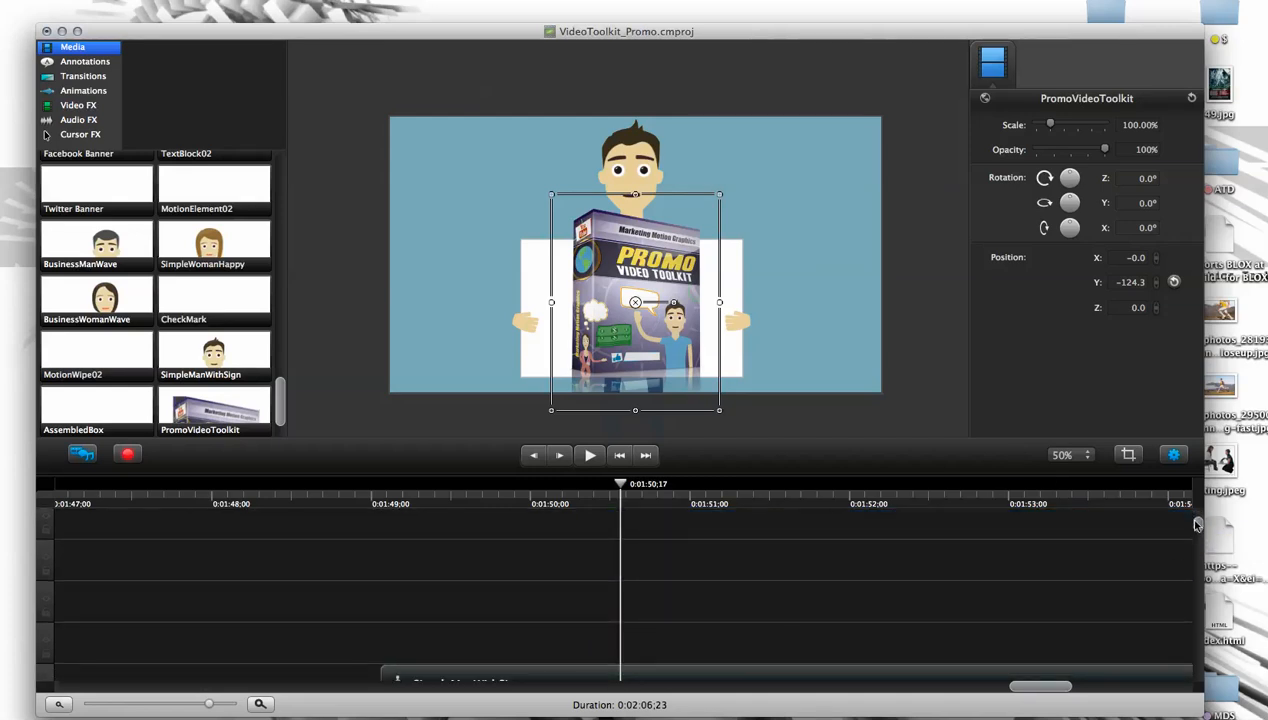
scroll(1197, 525, up, 5)
- Move the PromoVideoToolkit clip to the track directly above SimpleManWithSign, starting at about 0:01:49;17
drag(591, 592, 607, 503)
drag(655, 563, 652, 651)
drag(647, 514, 597, 705)
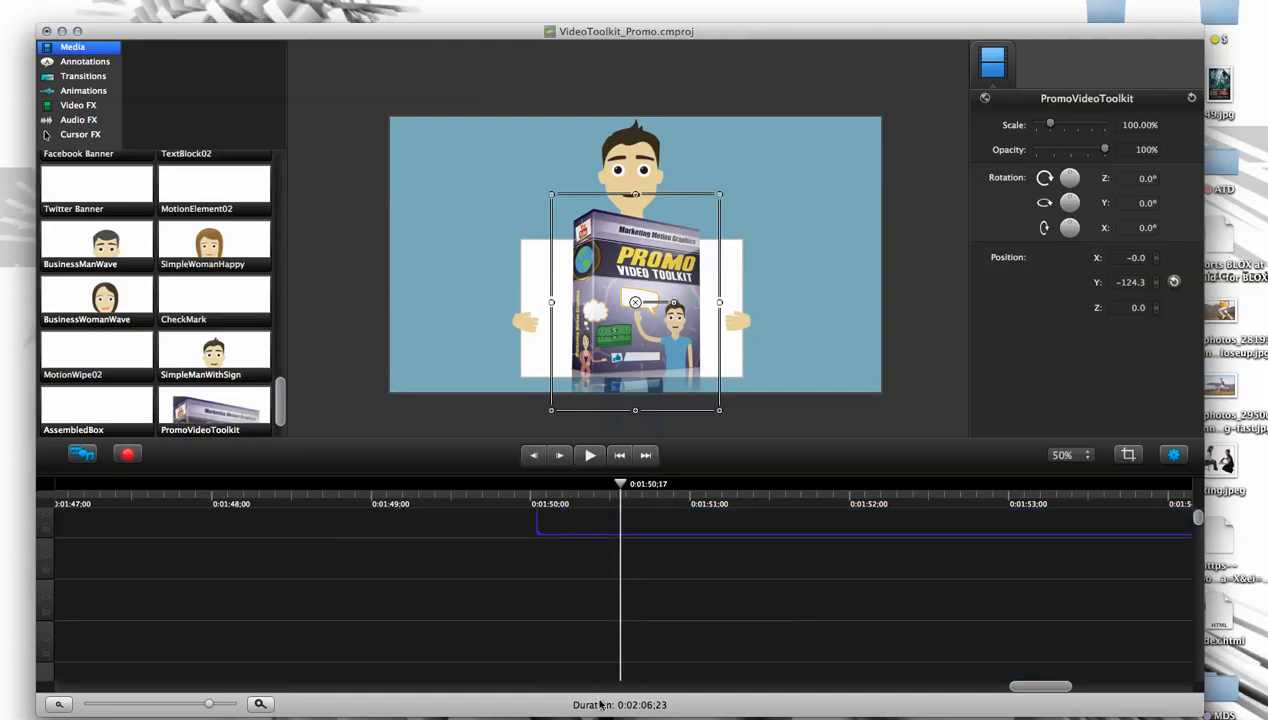
drag(603, 524, 600, 525)
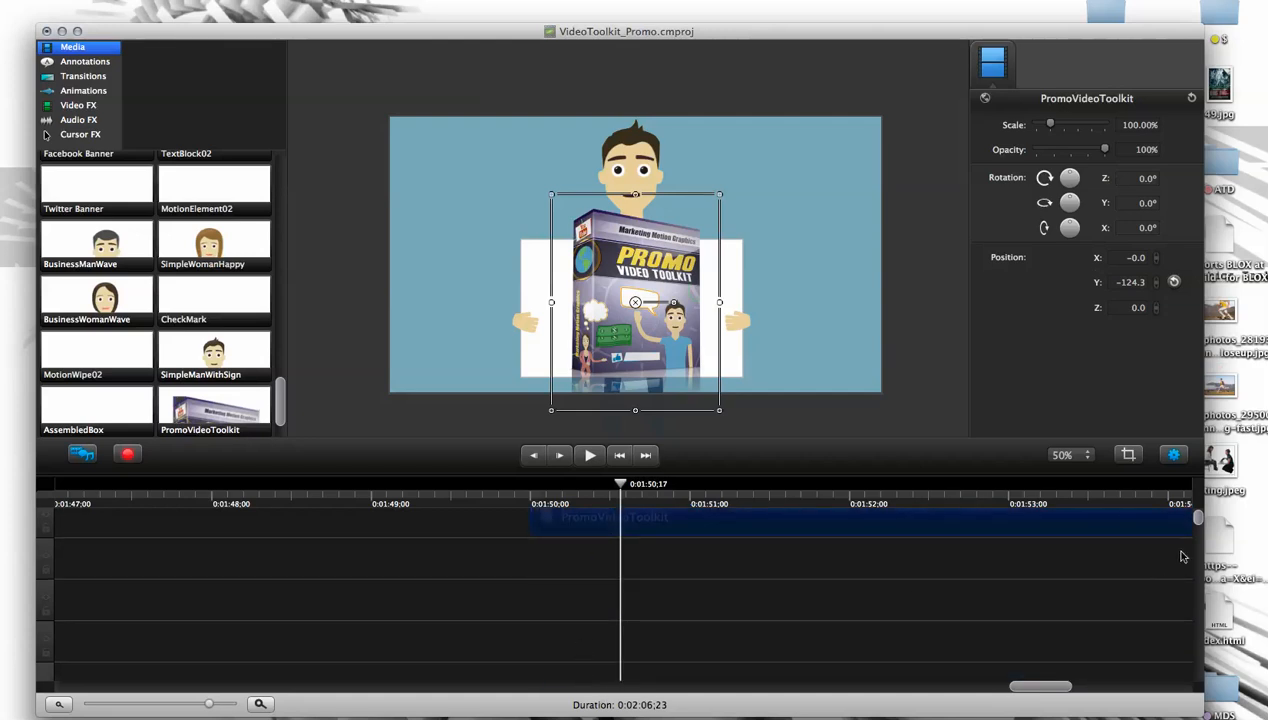
drag(675, 480, 728, 237)
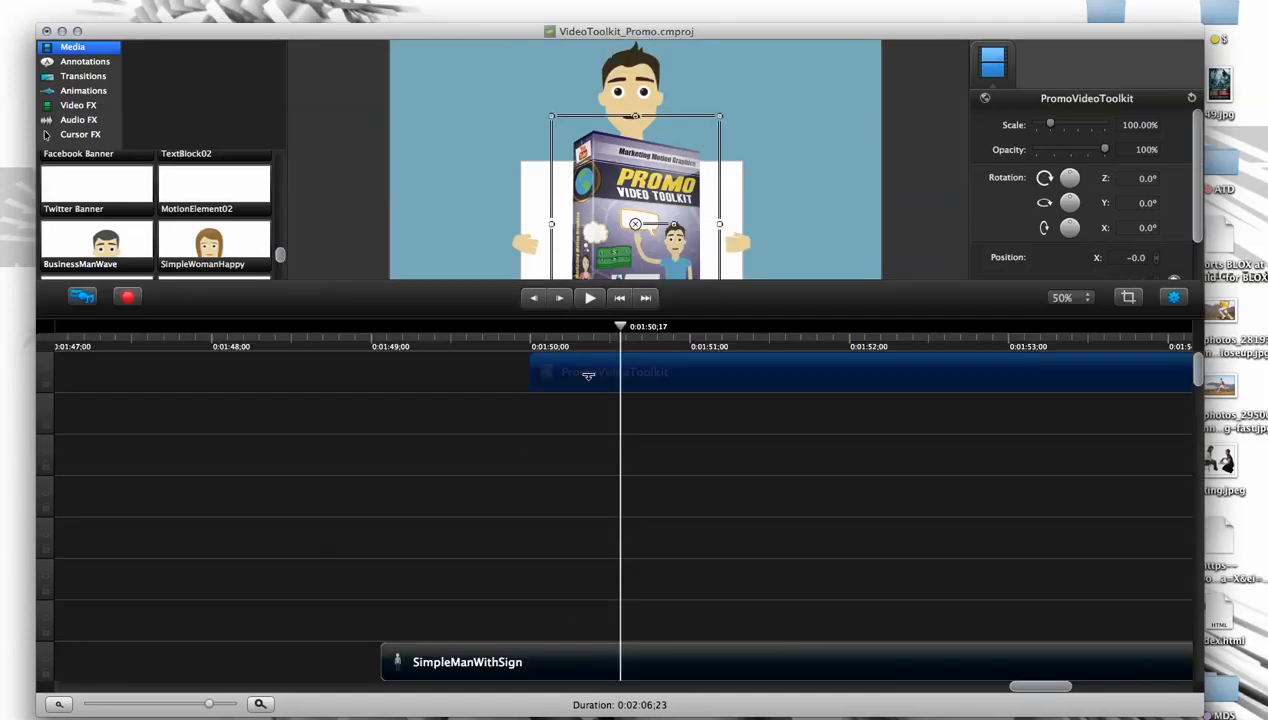
click(550, 427)
drag(551, 371, 491, 625)
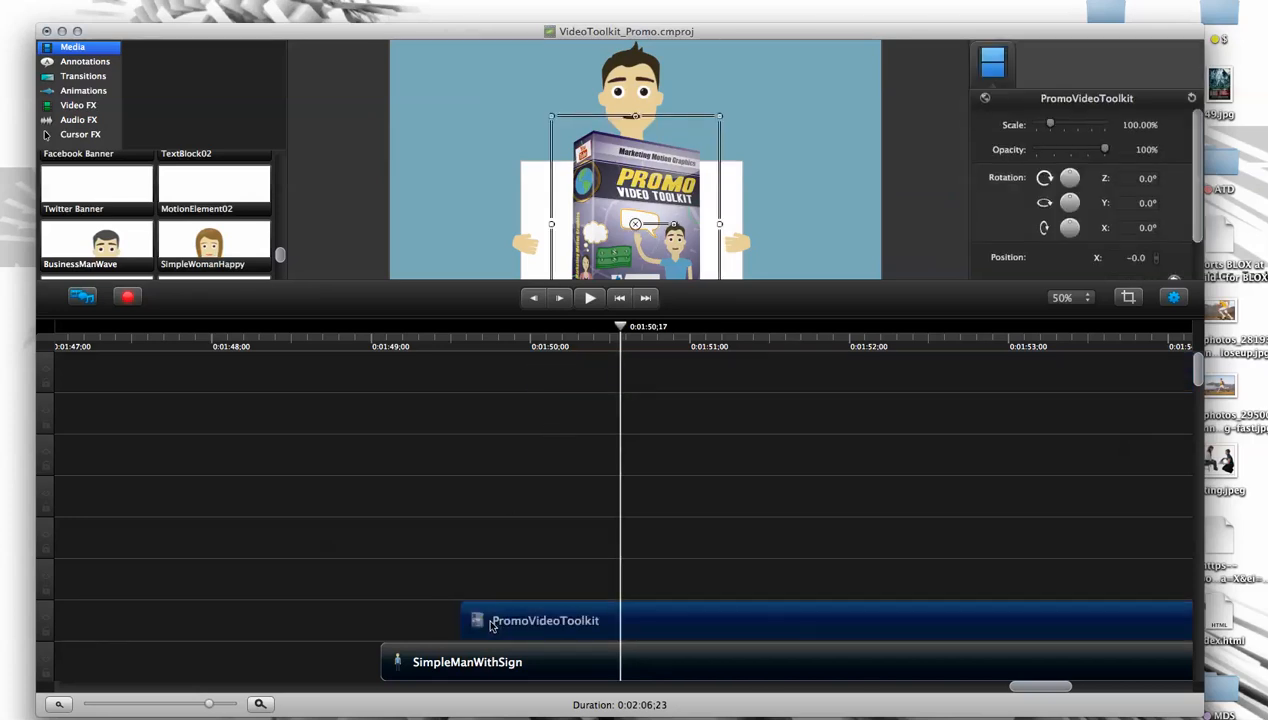
drag(617, 345, 468, 350)
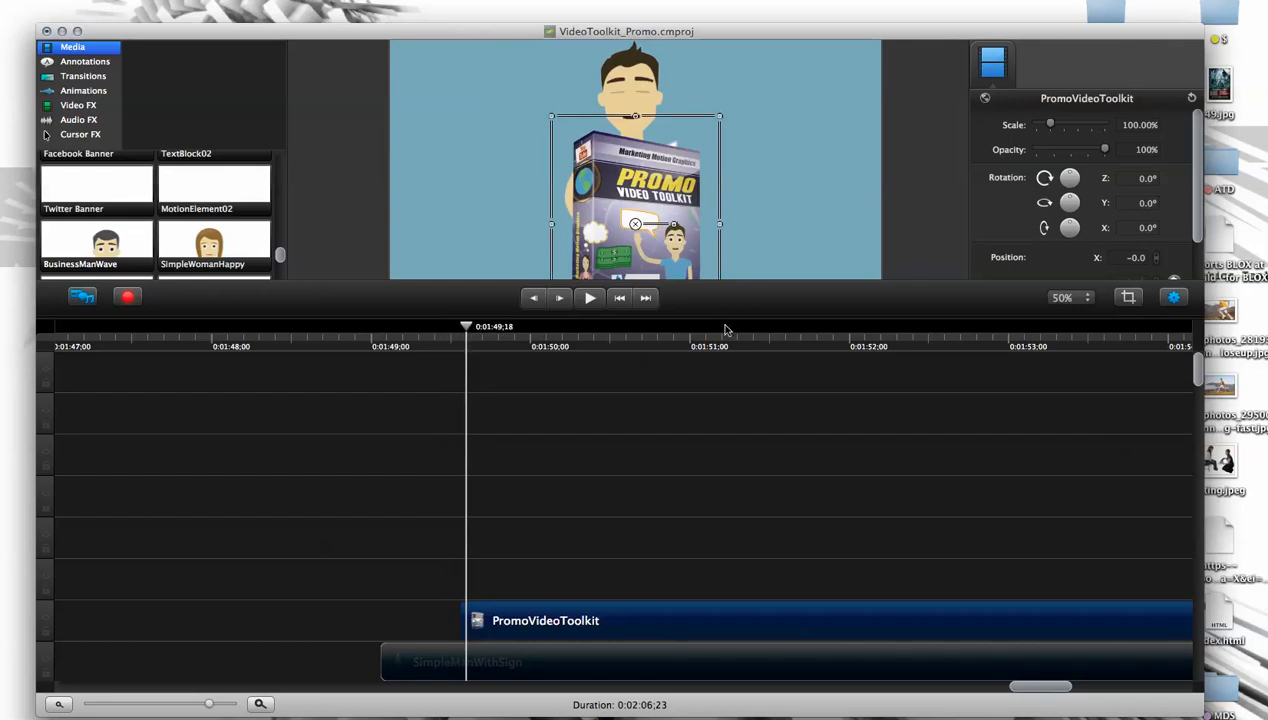
- Enlarge the canvas area and examine the box image against the unfolding sign by playing and scrubbing up to about 0:01:50
drag(732, 320, 720, 432)
drag(466, 452, 379, 443)
drag(346, 453, 456, 442)
click(588, 412)
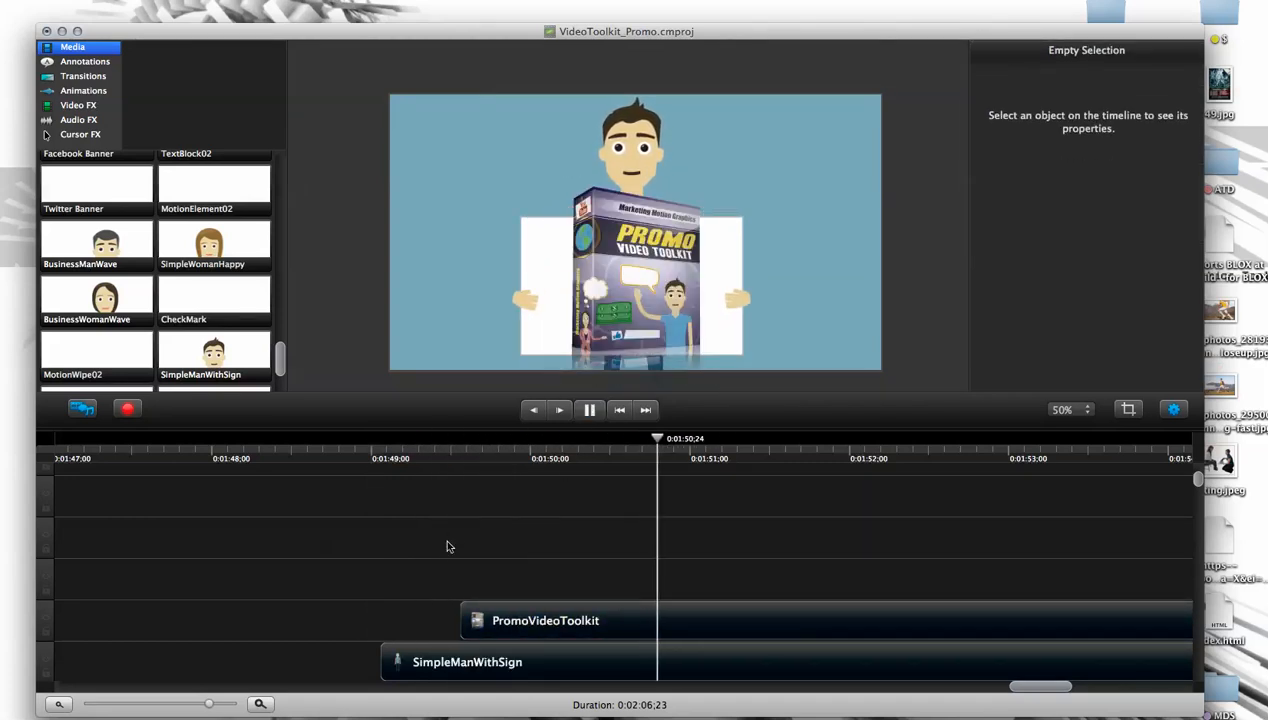
key(space)
click(470, 440)
drag(470, 440, 529, 457)
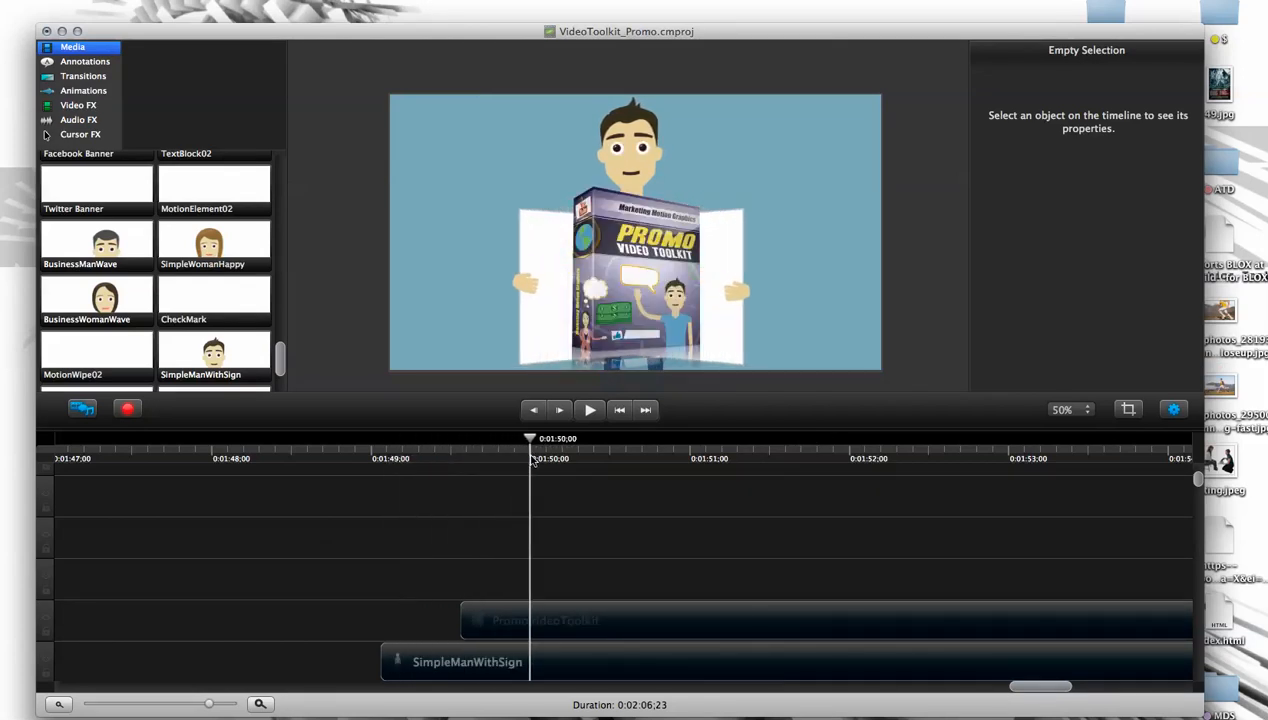
- Scale the PromoVideoToolkit box down to about 62% and place it on the sign at about X 0, Y -146
click(557, 623)
drag(714, 181, 674, 256)
drag(690, 372, 668, 328)
- Add a Custom animation at the start of the PromoVideoToolkit clip, end it at 0:01:50;08, and return the playhead to 0:01:49;17
drag(530, 438, 465, 458)
click(524, 544)
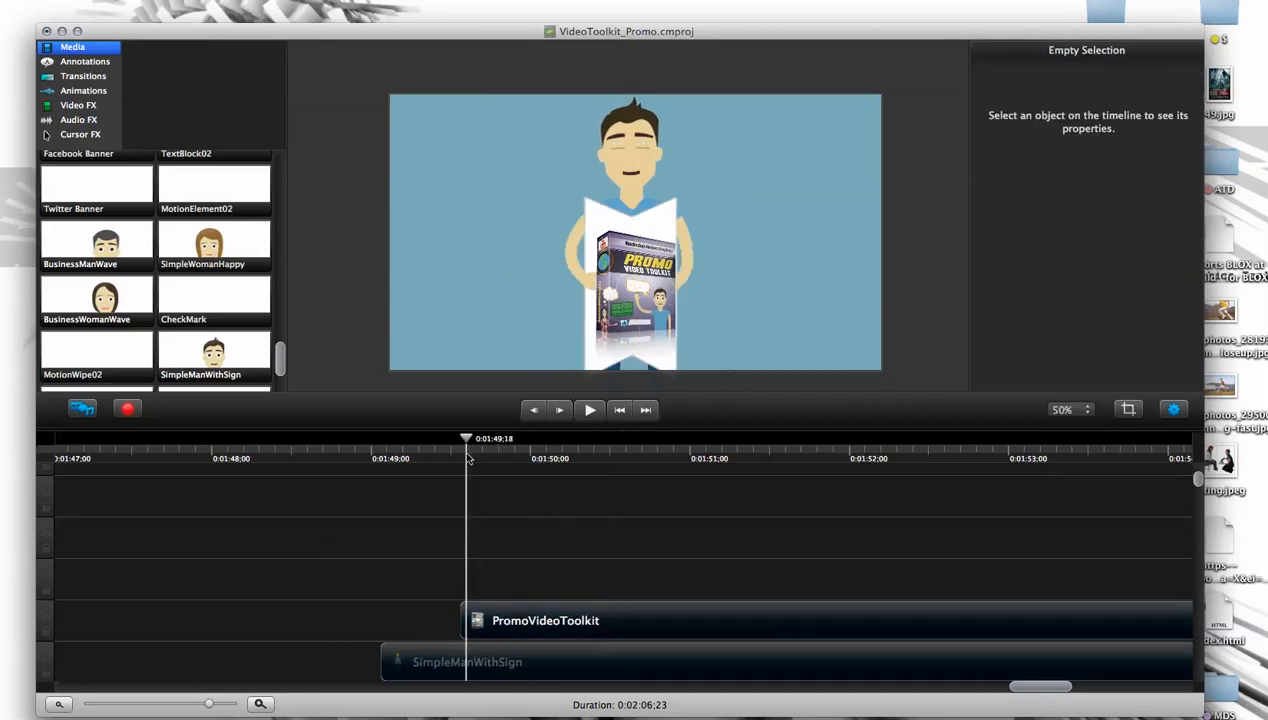
click(641, 328)
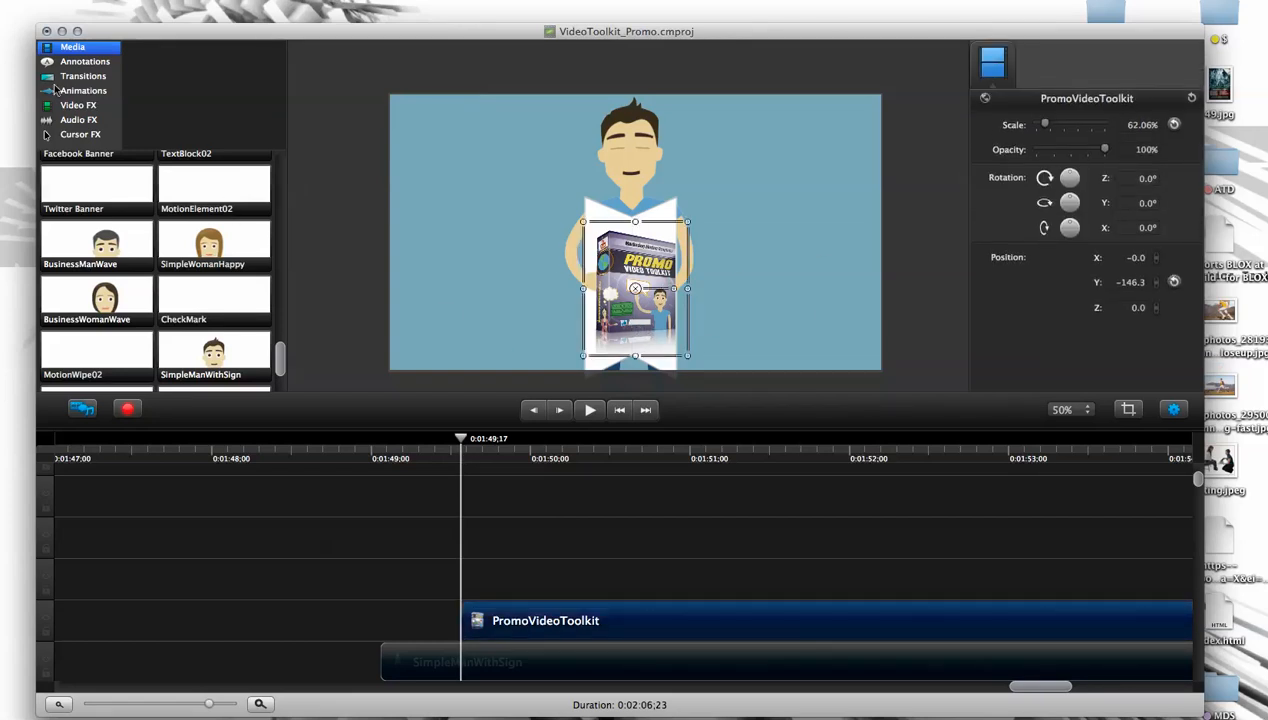
click(70, 93)
drag(90, 328, 527, 640)
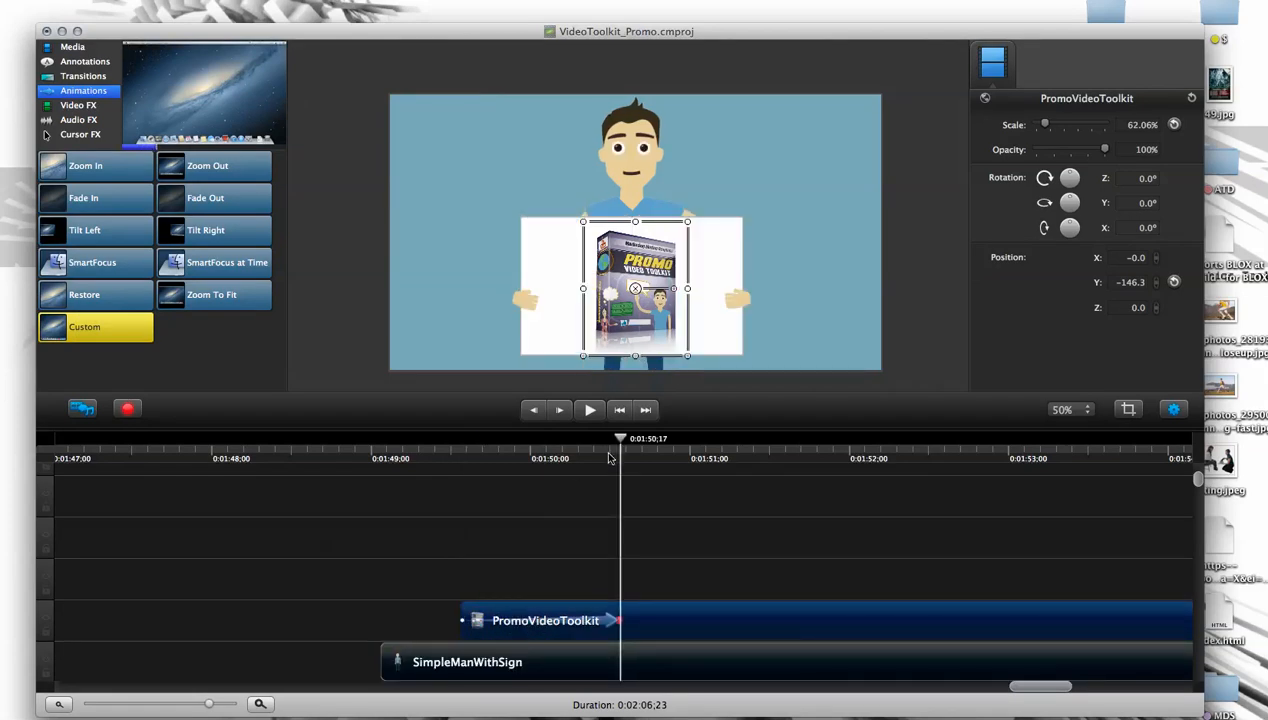
drag(625, 453, 576, 452)
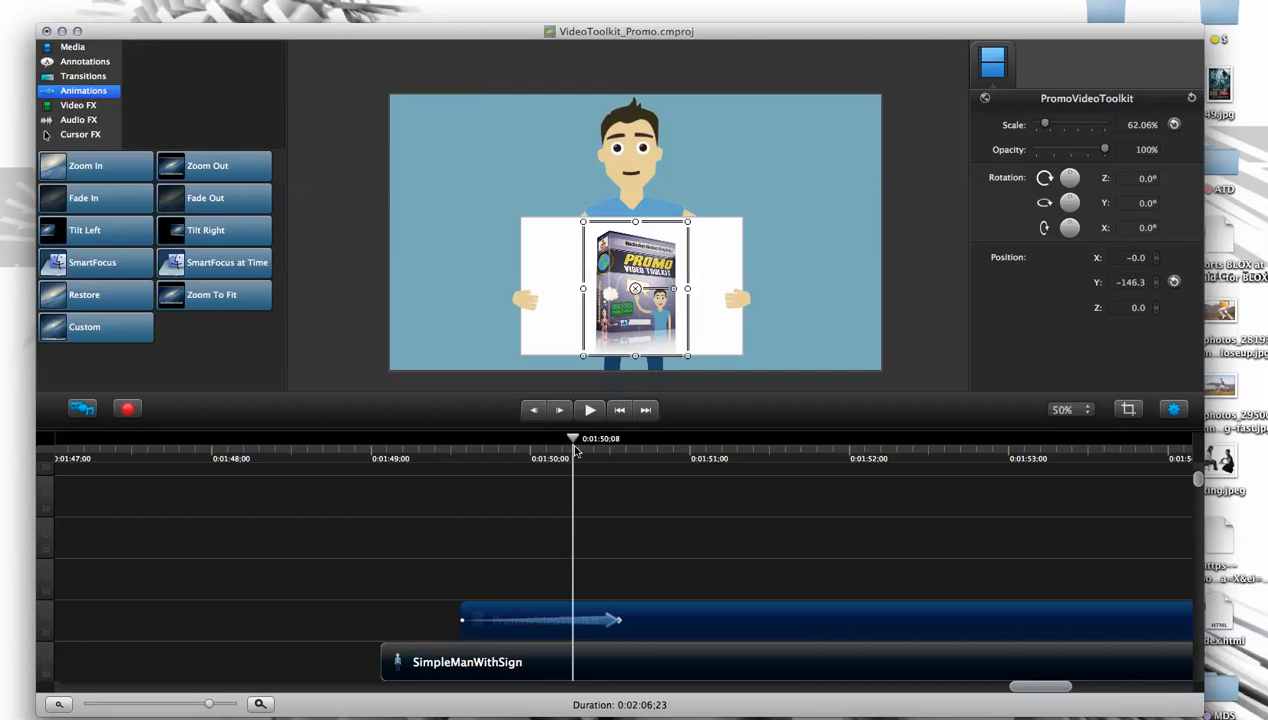
drag(618, 623, 559, 591)
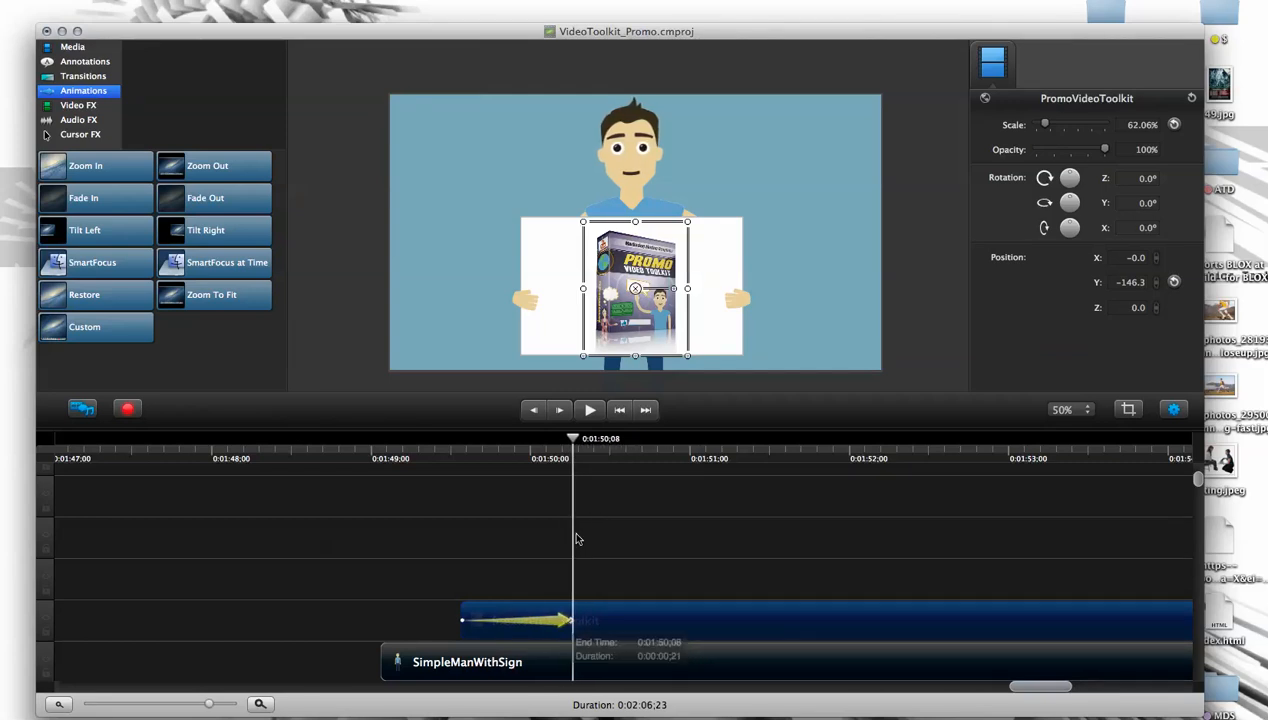
drag(564, 446, 462, 445)
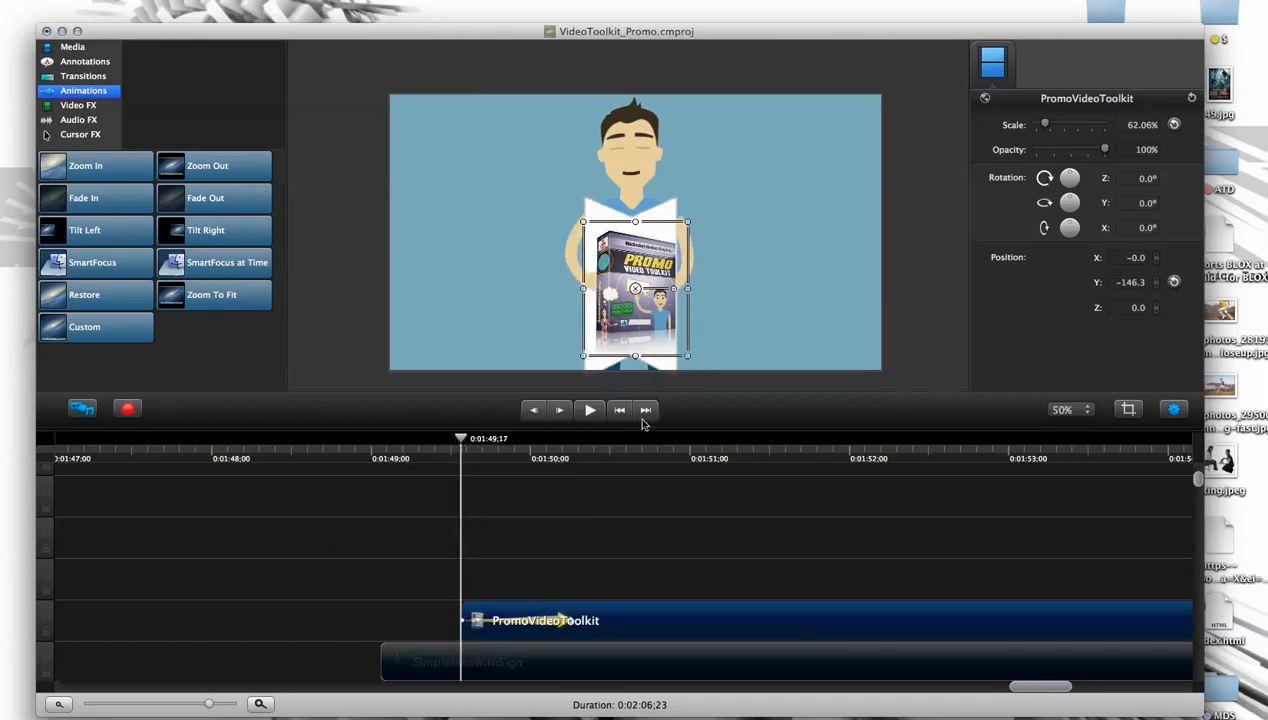
- Set the PromoVideoToolkit box's starting state to about 4% scale, 0% opacity and -161.8° Y rotation, and play back the animation
drag(1046, 128, 1040, 130)
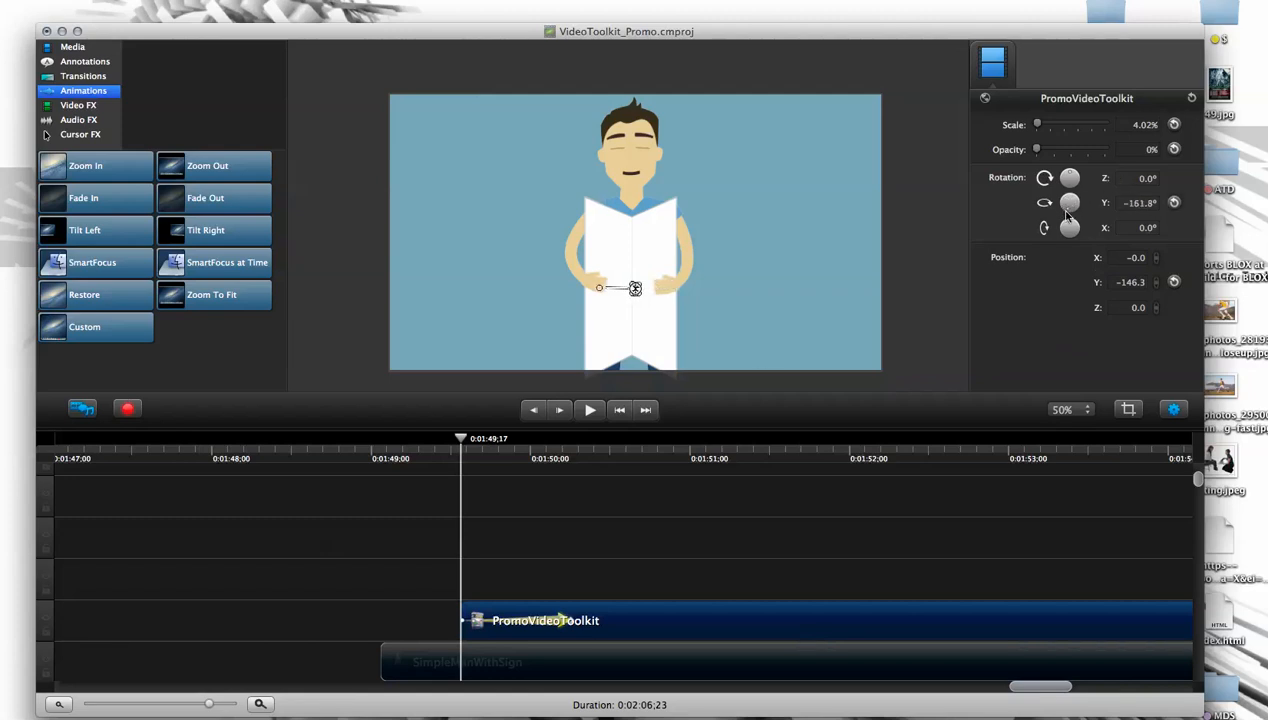
click(470, 447)
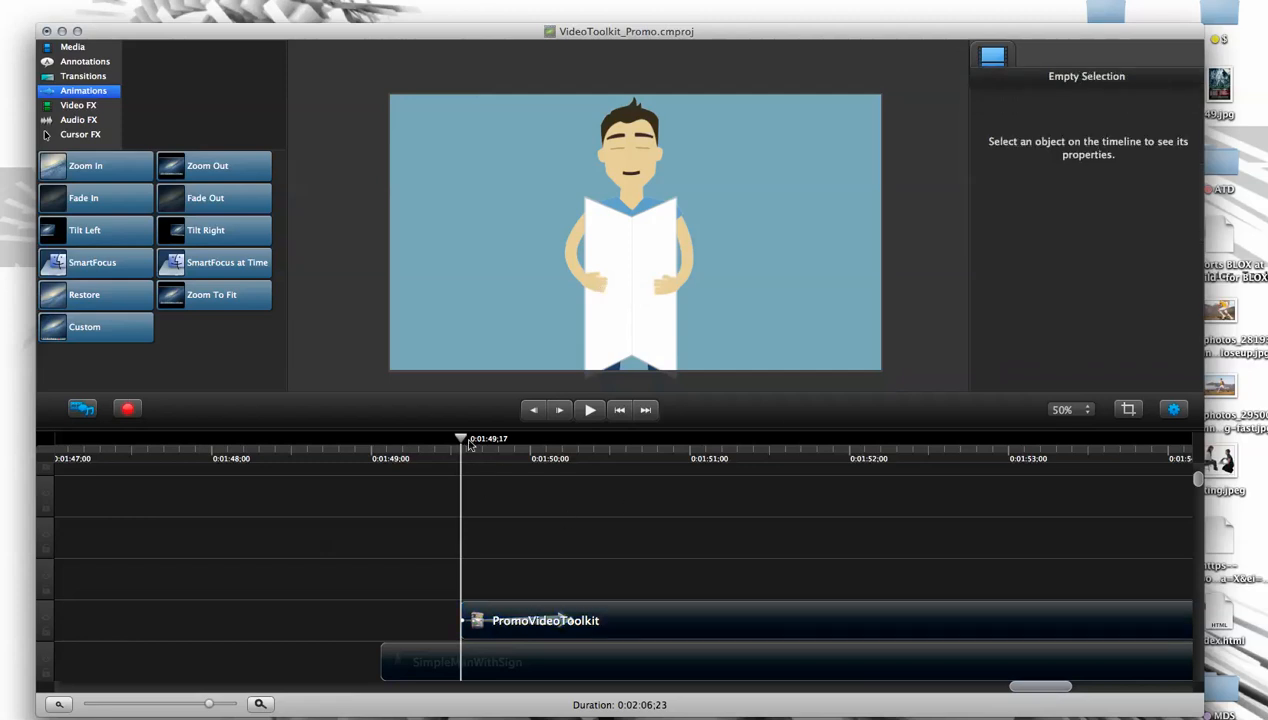
drag(470, 447, 447, 465)
key(space)
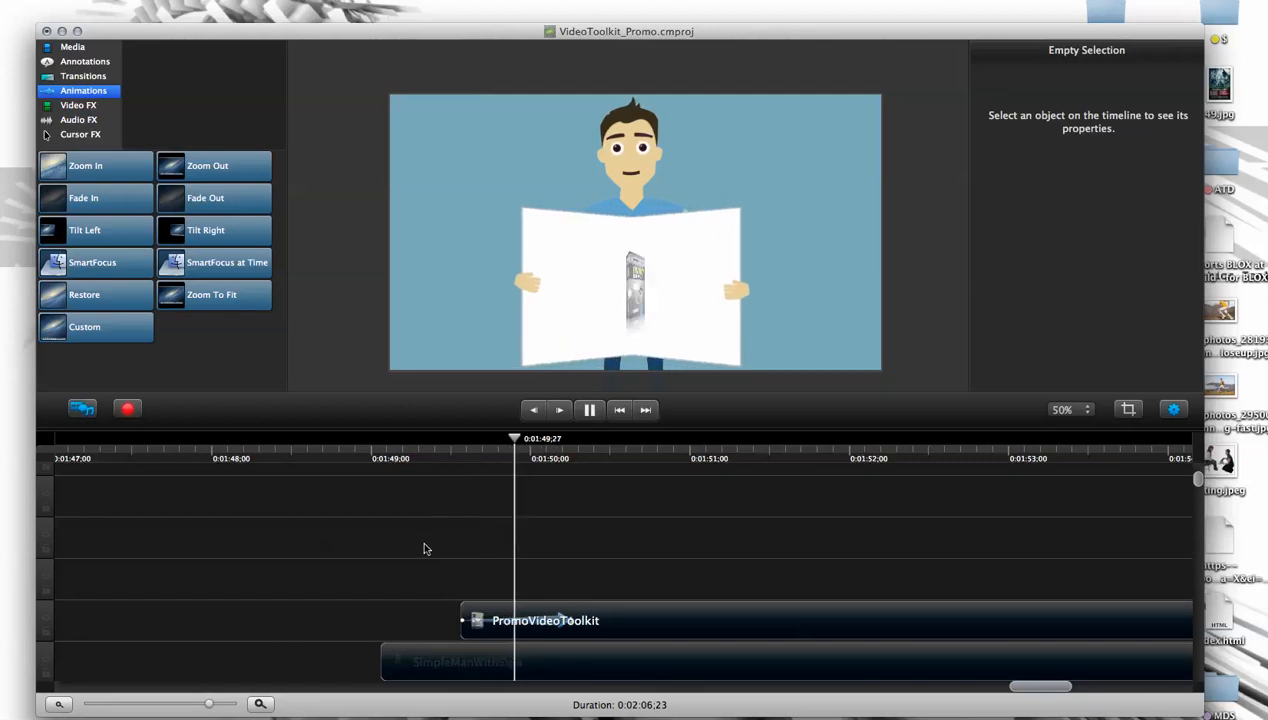
key(space)
- Try ending the box animation earlier, at about 0:01:50;03, and play back the sign unfolding
drag(575, 624, 543, 622)
click(435, 461)
key(space)
- Try starting the PromoVideoToolkit clip slightly earlier, at about 0:01:49;13, and play back the sign unfolding
key(space)
click(494, 622)
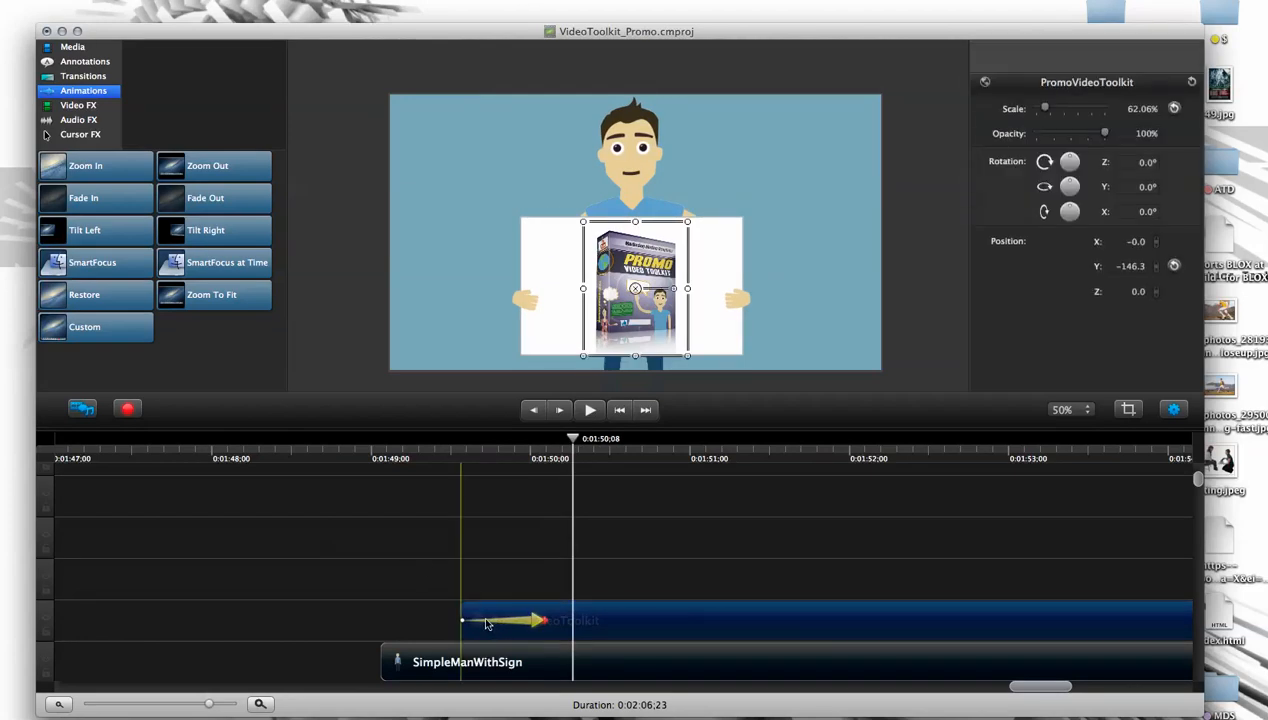
drag(448, 461, 402, 461)
click(371, 628)
key(space)
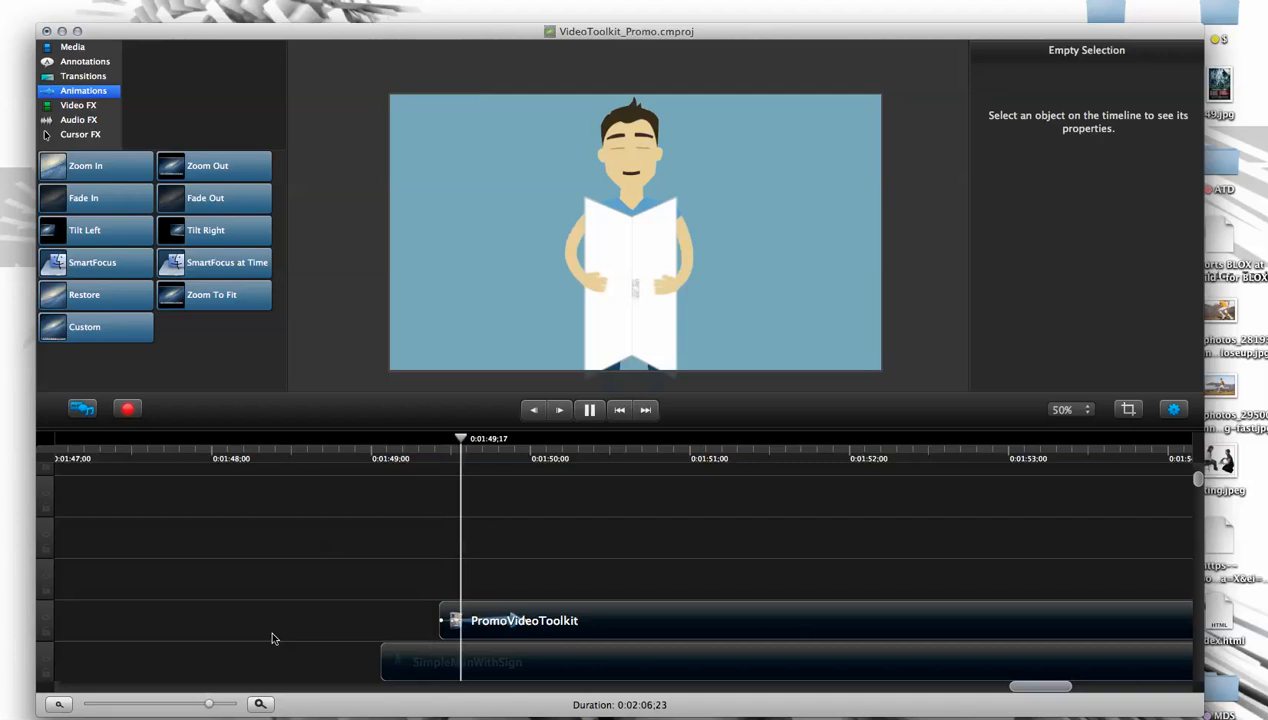
key(space)
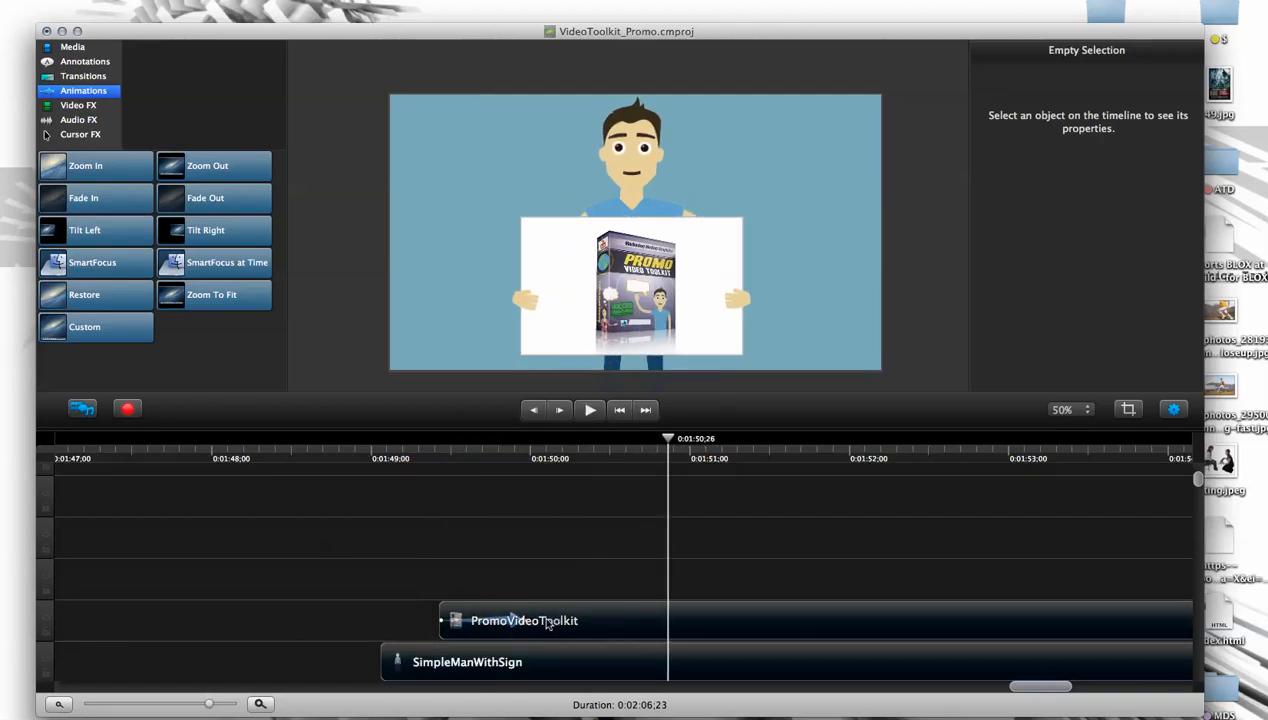
- Return the PromoVideoToolkit clip's start to 0:01:49;17, end its animation at about 0:01:50;05, and play back the result
drag(527, 621, 610, 619)
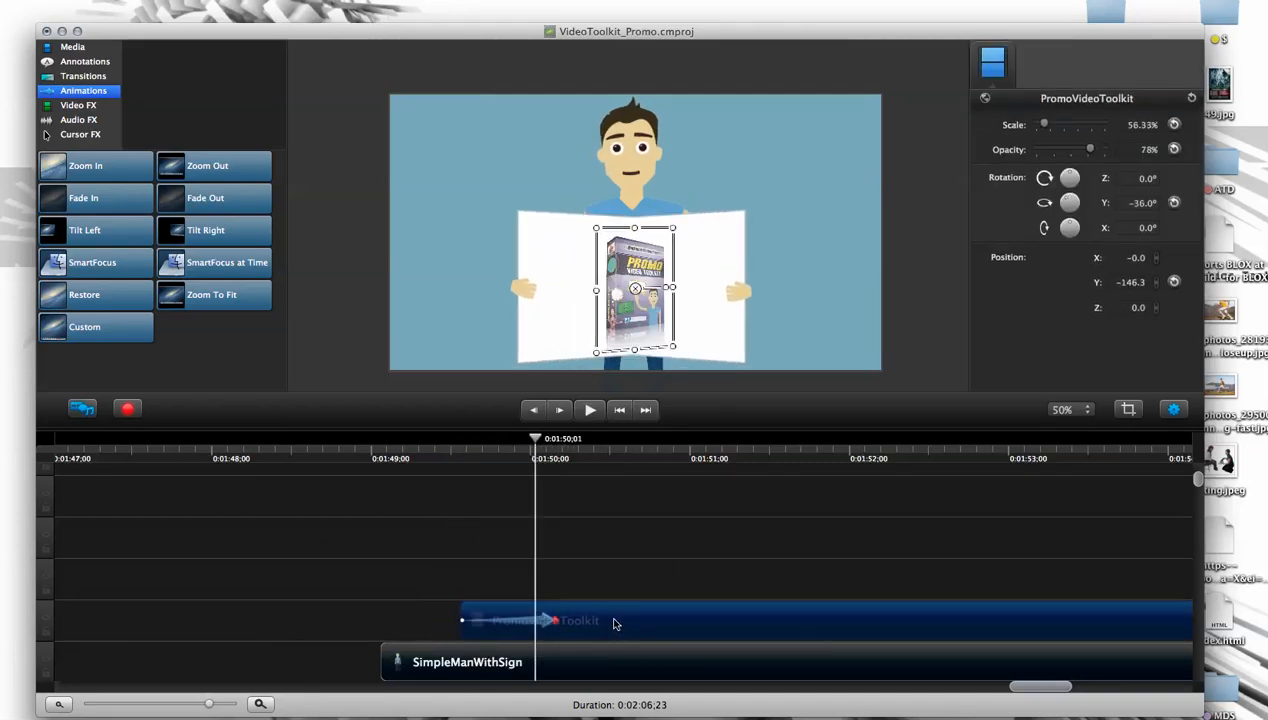
click(437, 452)
key(space)
mouse_move(437, 452)
mouse_down()
mouse_move(403, 456)
mouse_move(419, 456)
mouse_up()
key(space)
key(space)
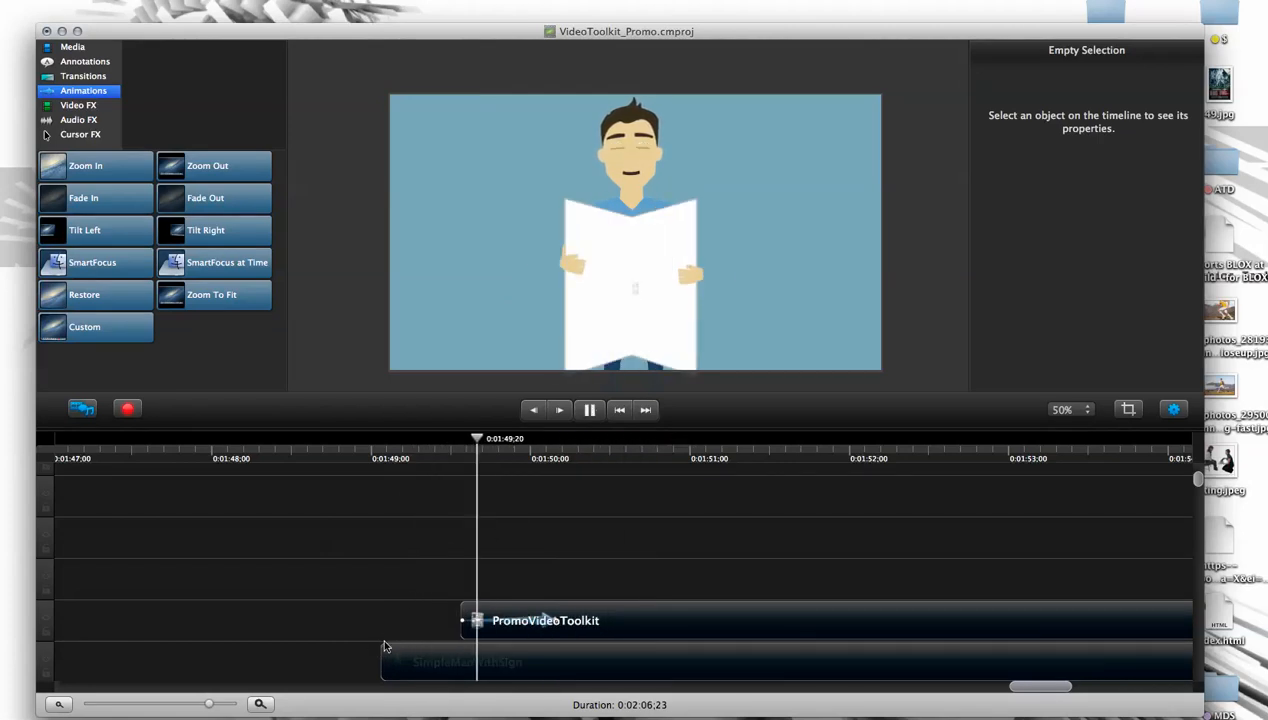
key(space)
- Park the playhead at 0:01:51;14 and import SimpleManHoldingPhone.mov from the Characters > Man > Simple Man folder
drag(840, 440, 766, 463)
click(655, 626)
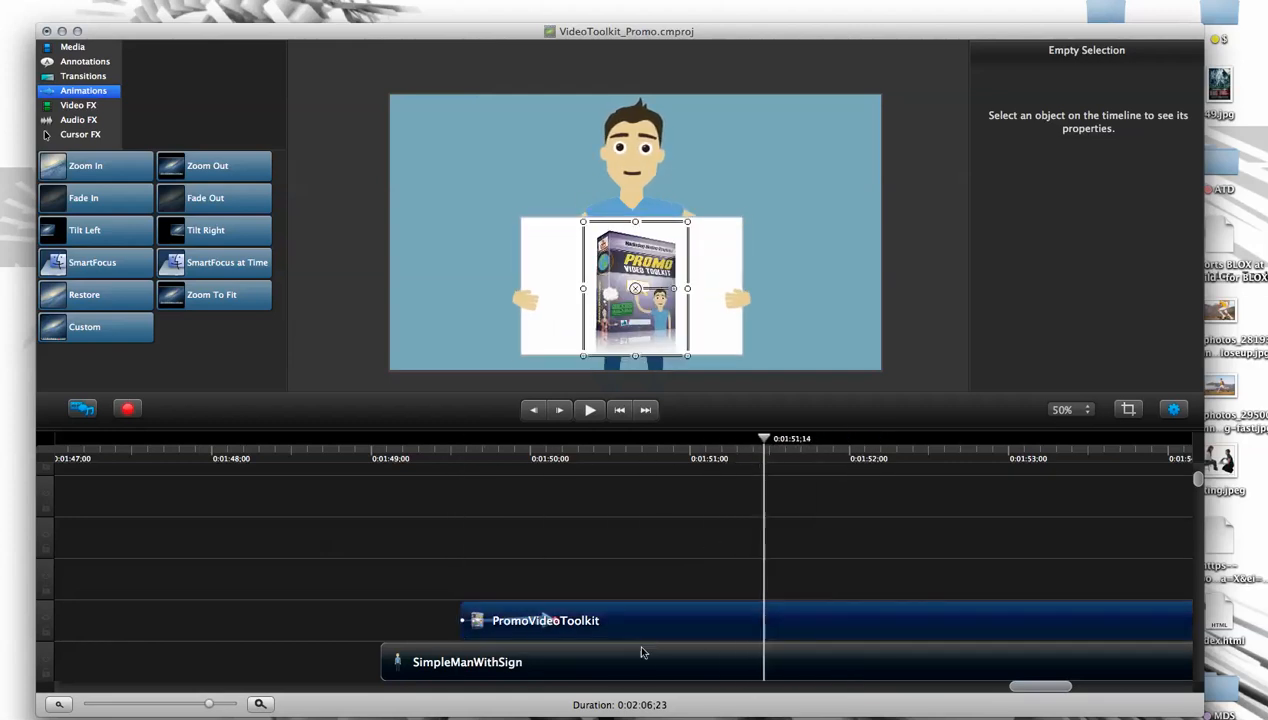
click(72, 47)
scroll(282, 357, up, 3)
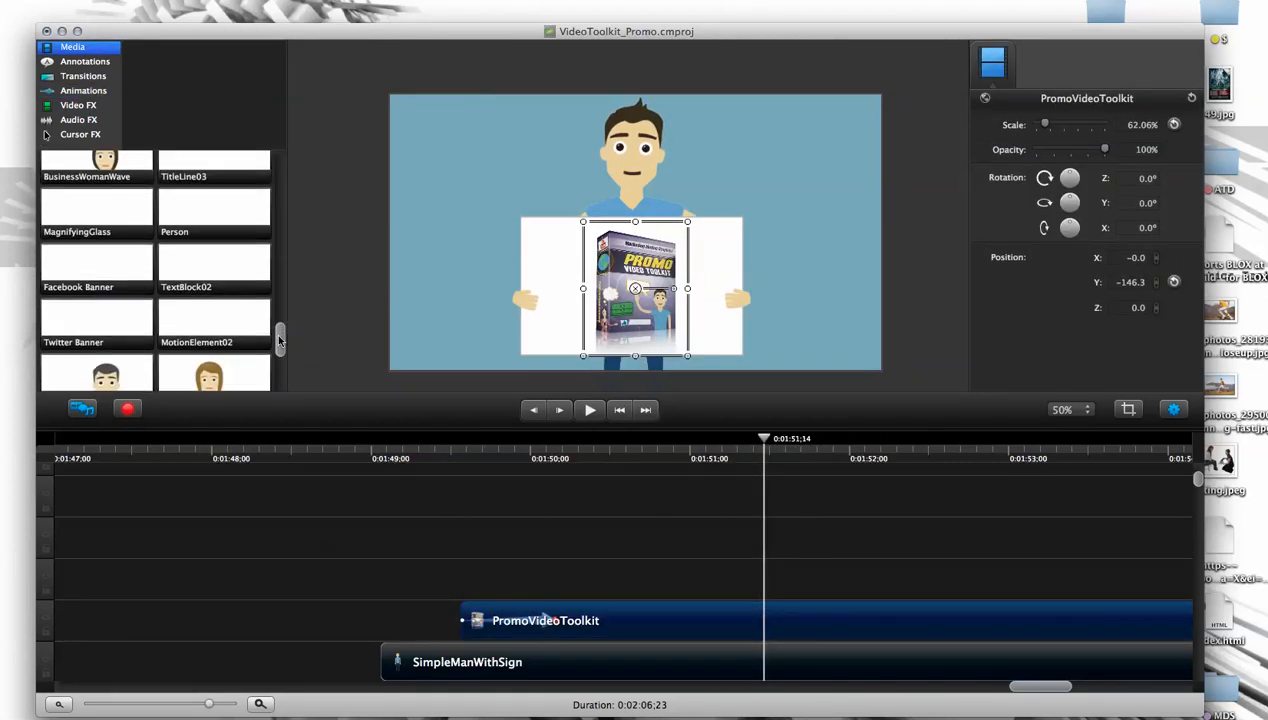
drag(281, 347, 289, 279)
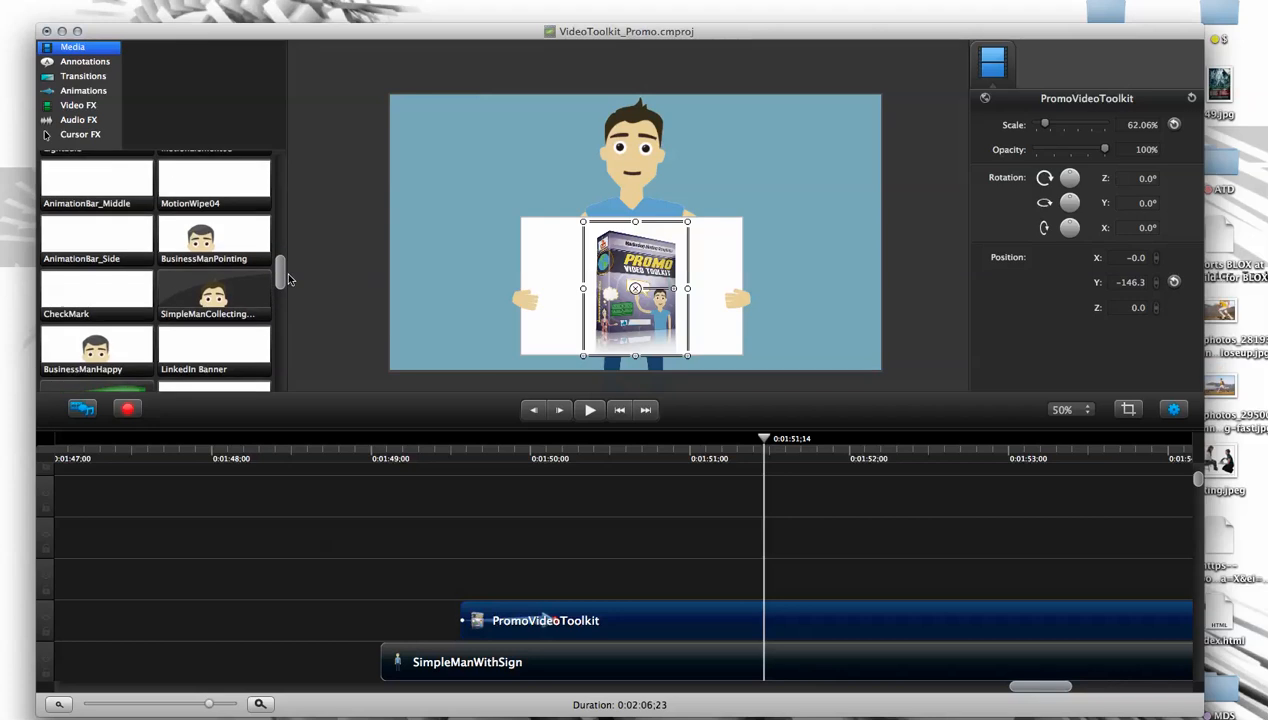
drag(279, 280, 280, 383)
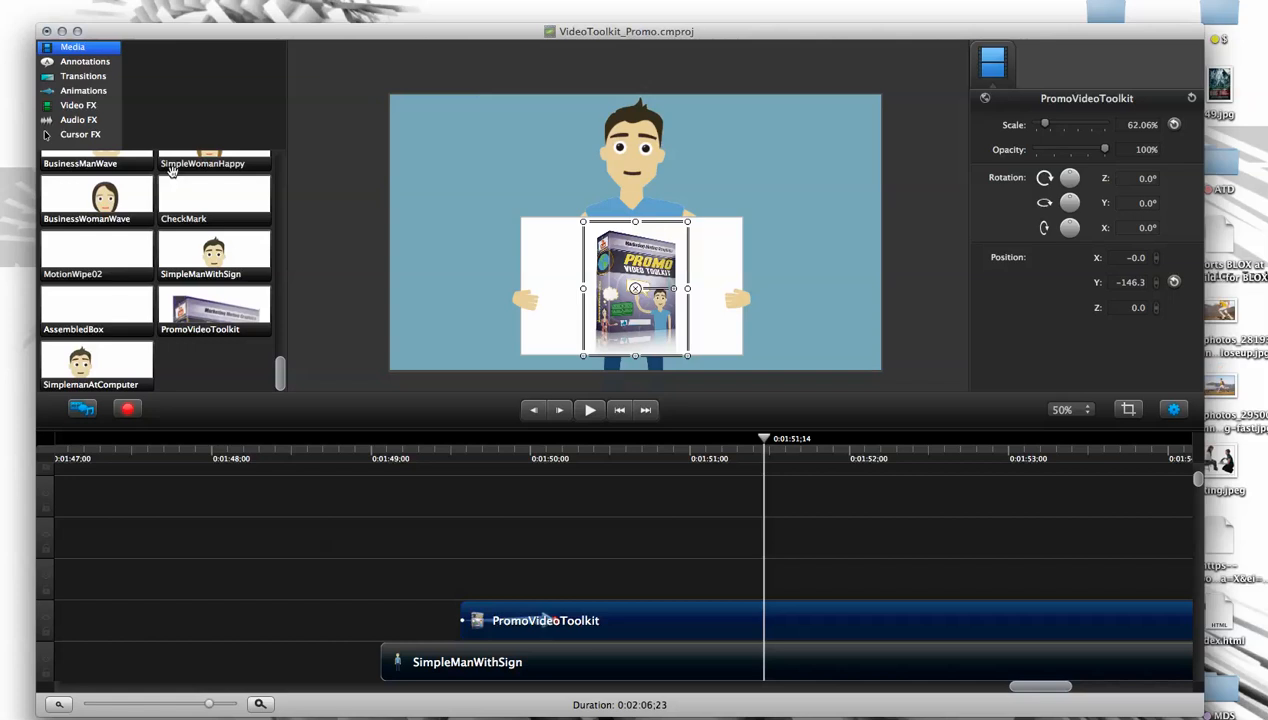
key(super+i)
drag(531, 38, 474, 61)
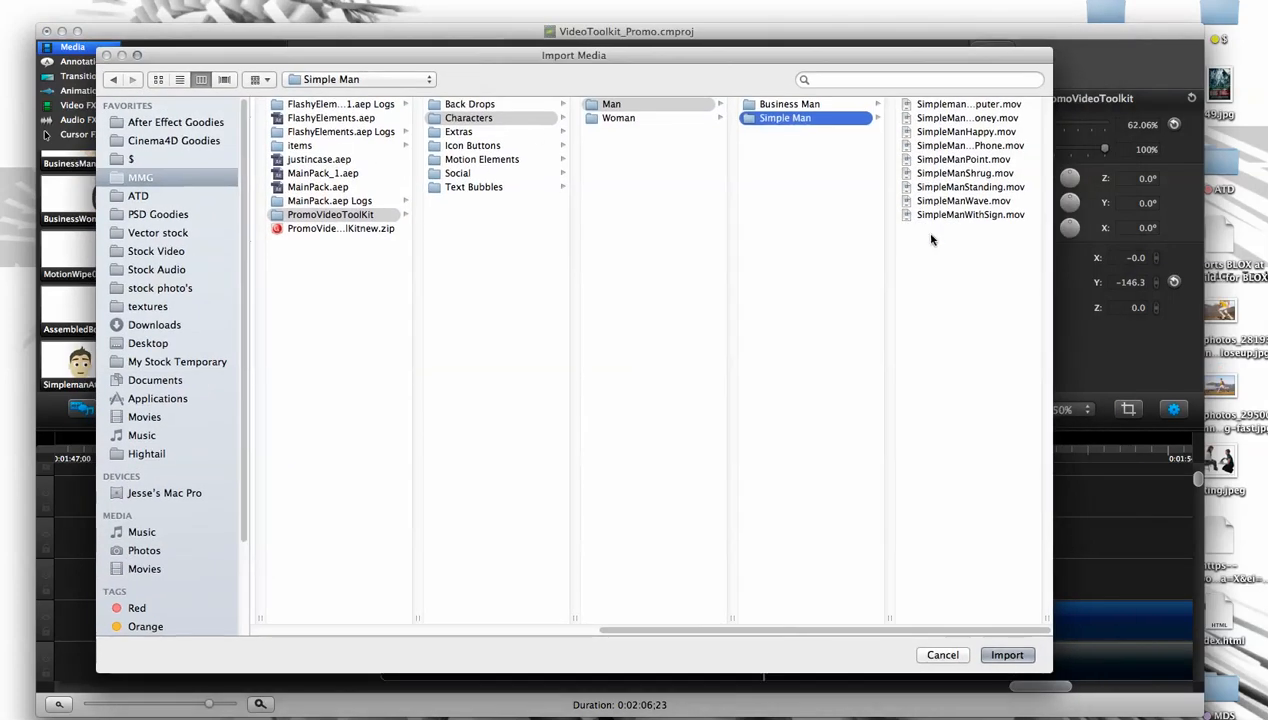
click(967, 118)
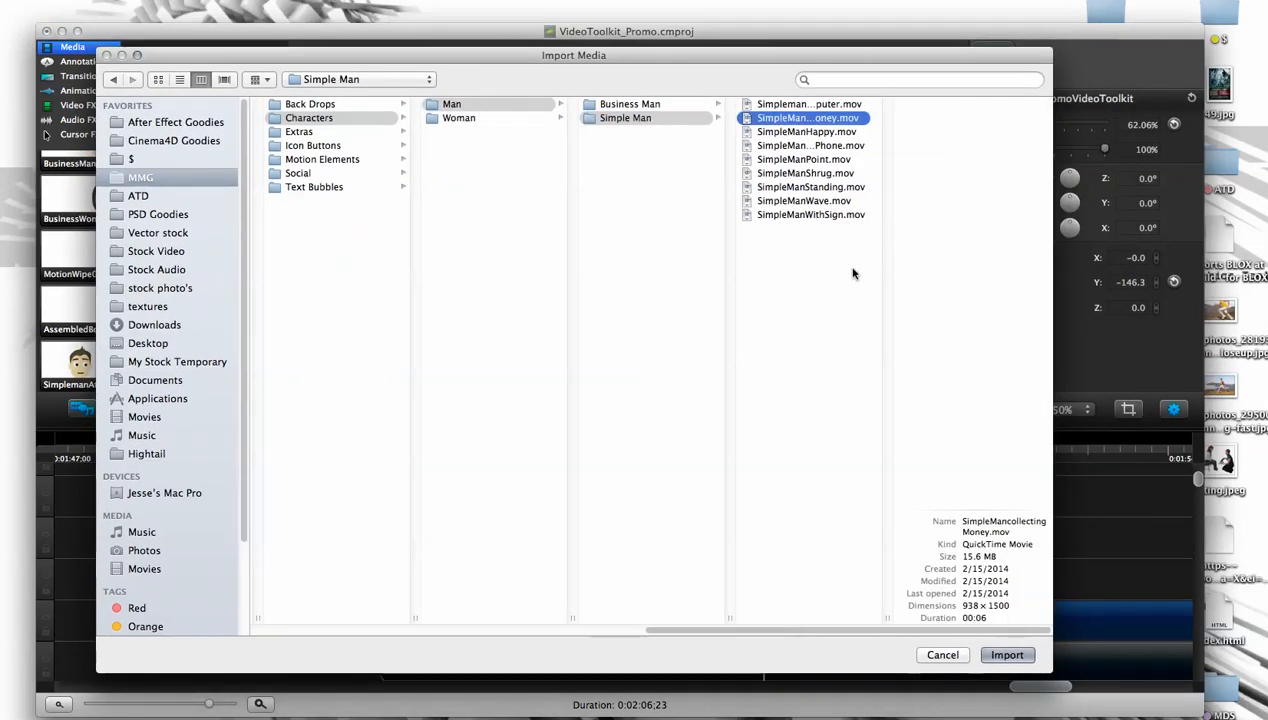
click(829, 146)
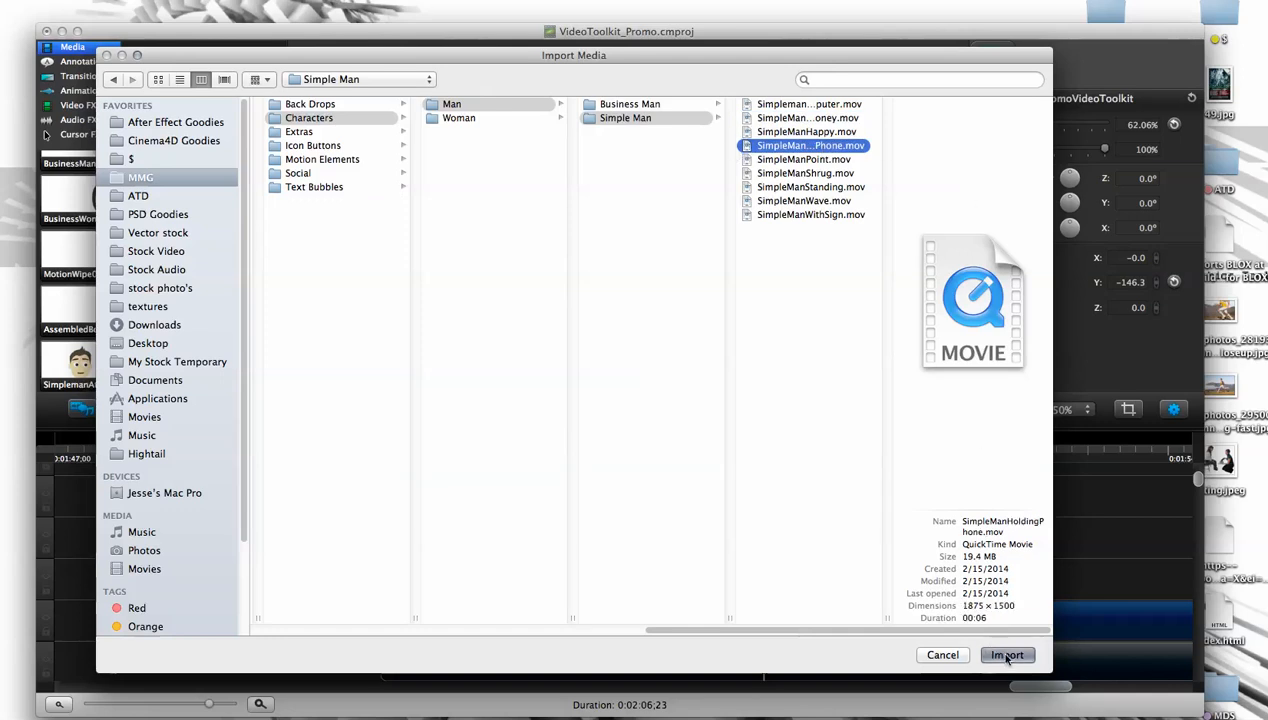
click(1006, 656)
- Delete the SimpleManWithSign clip, add SimpleManHoldingPhone at 0:01:51;14, and play to 0:01:52;20
click(558, 340)
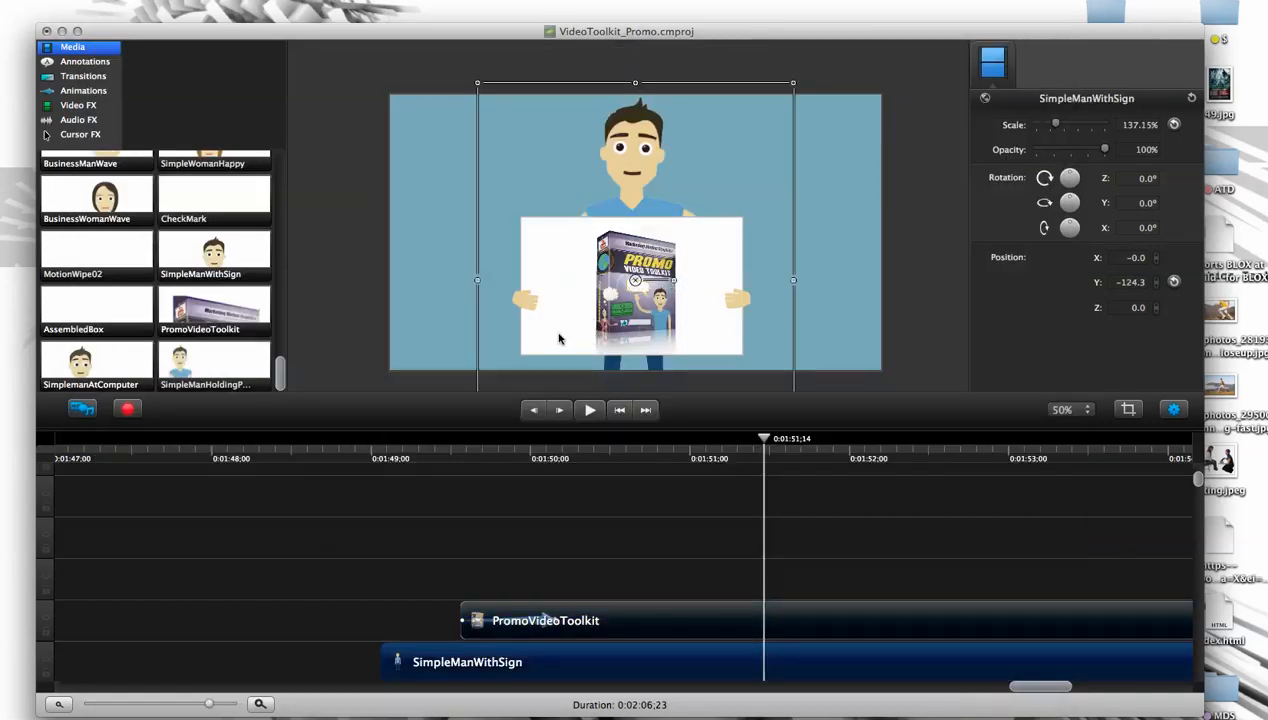
key(Delete)
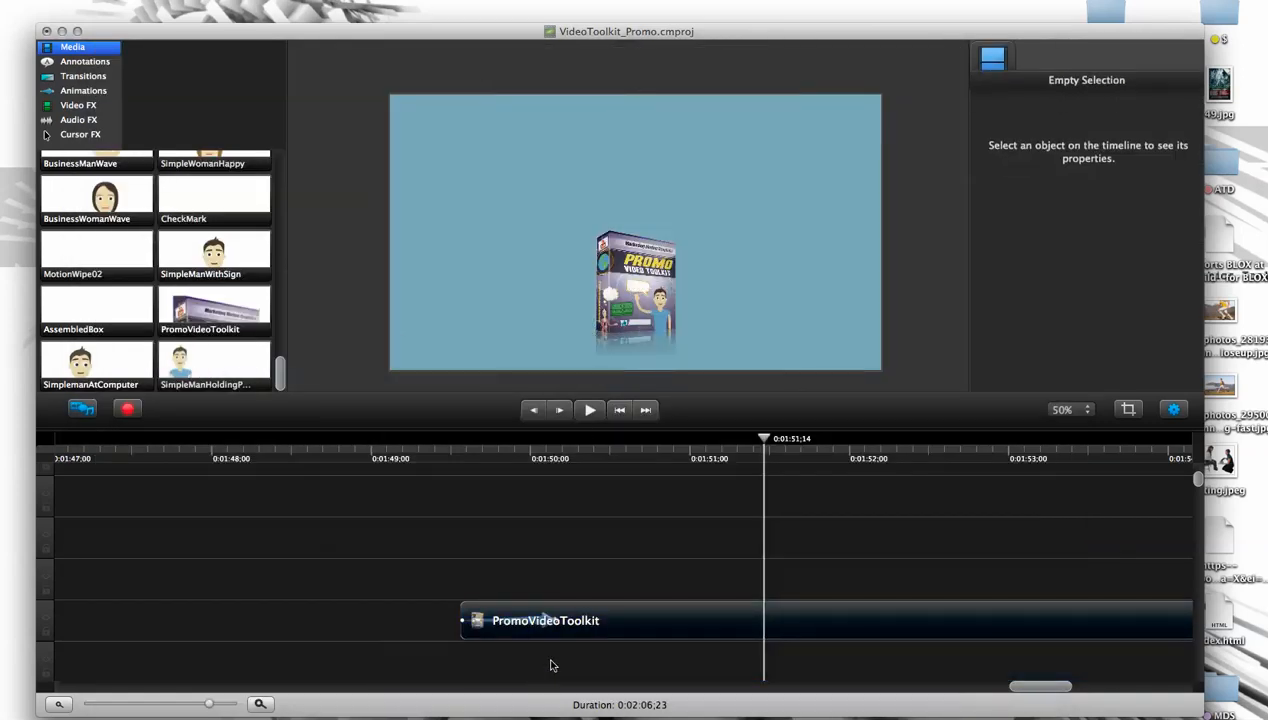
drag(199, 370, 577, 260)
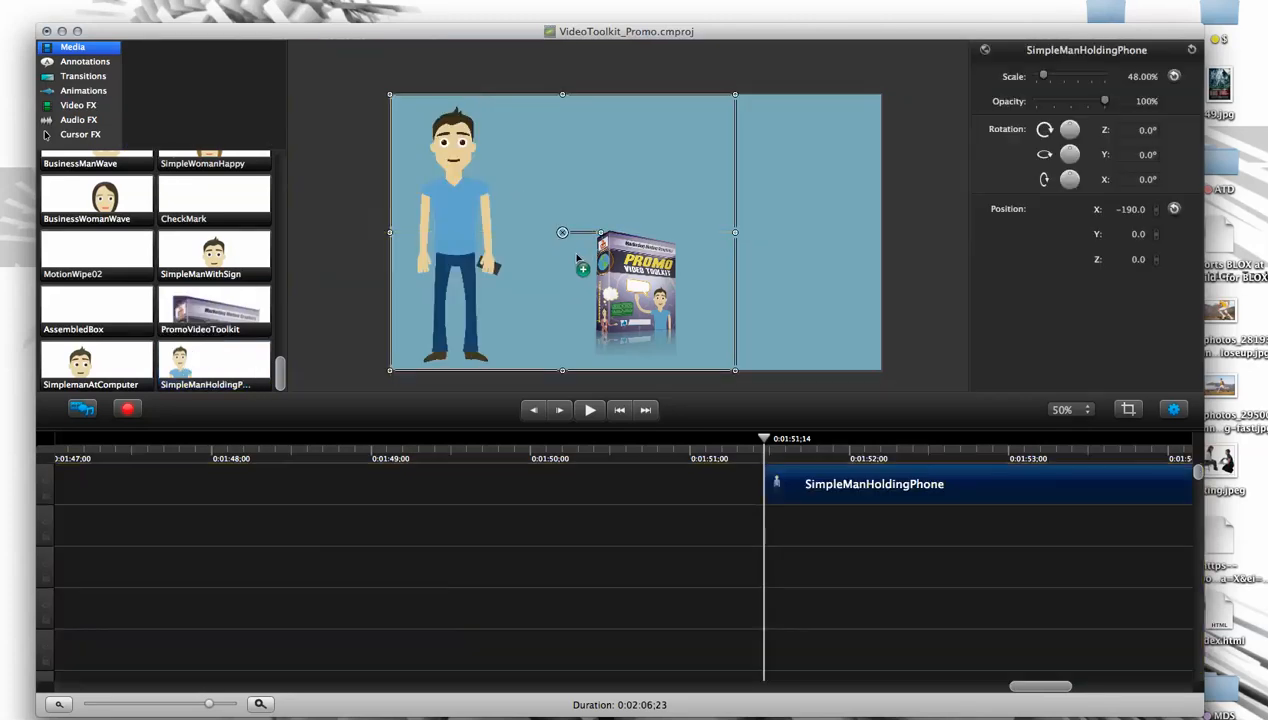
key(space)
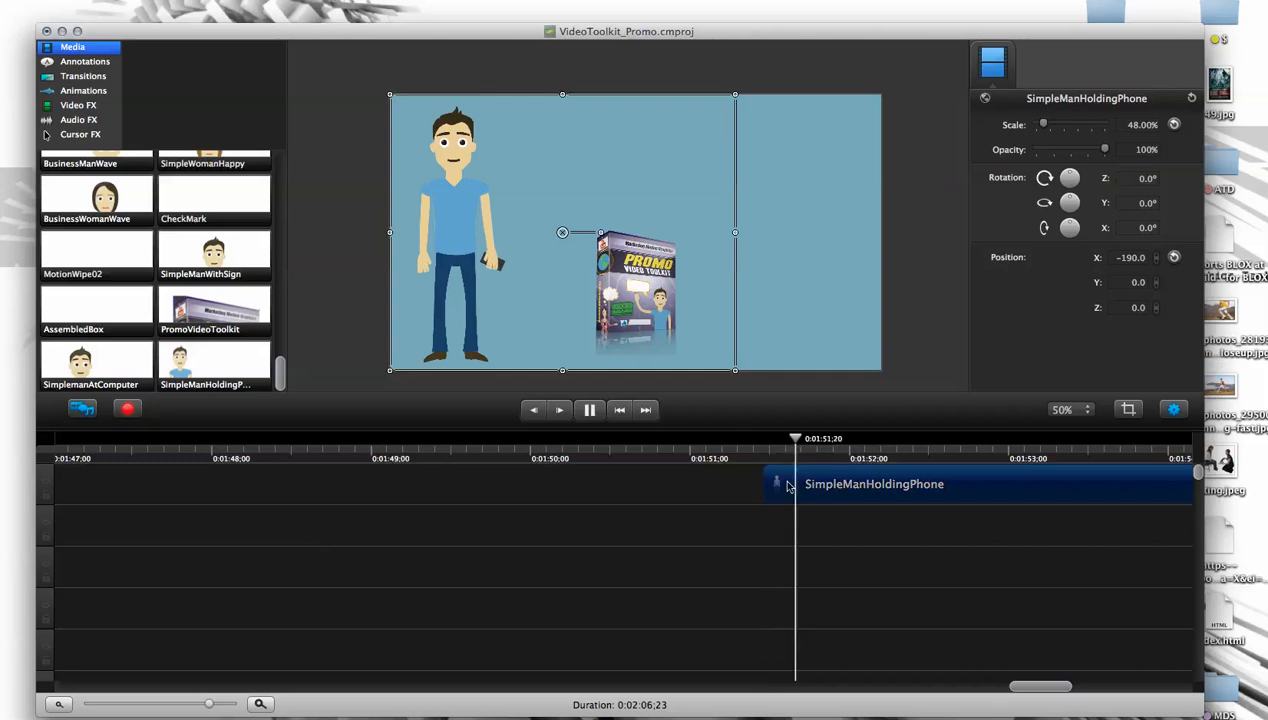
key(space)
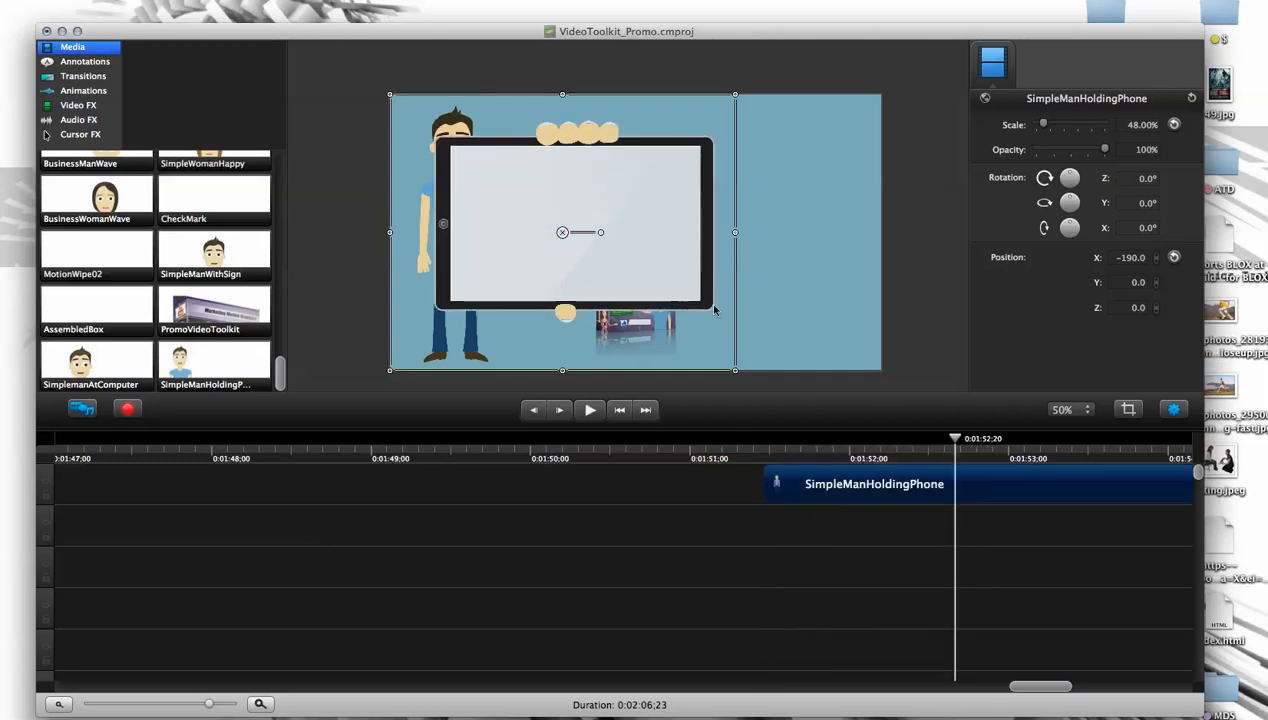
- Scale the SimpleManHoldingPhone clip up to about 56% and place it at about X -22, Y -64
drag(736, 373, 796, 372)
drag(739, 328, 778, 318)
click(918, 271)
click(902, 297)
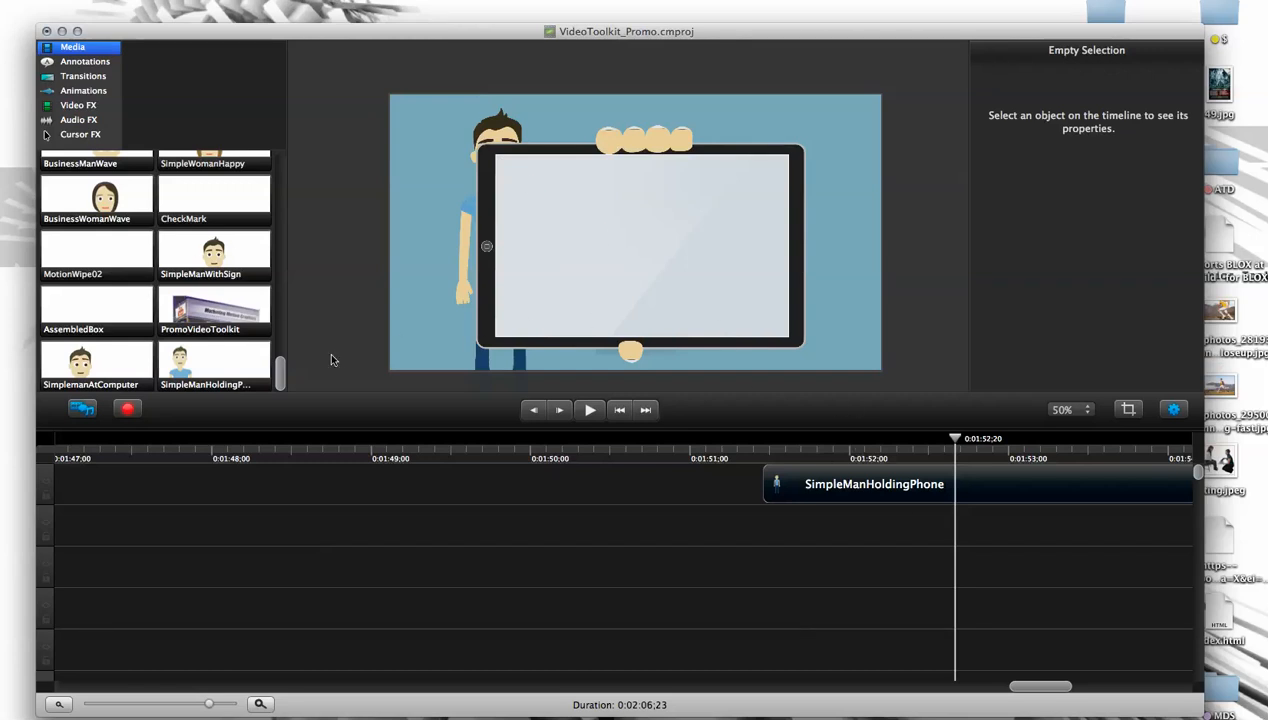
- Delete the PromoVideoToolkit clip and move SimpleManHoldingPhone to a lower track, starting at about 0:01:49;24
scroll(1160, 495, down, 3)
click(571, 651)
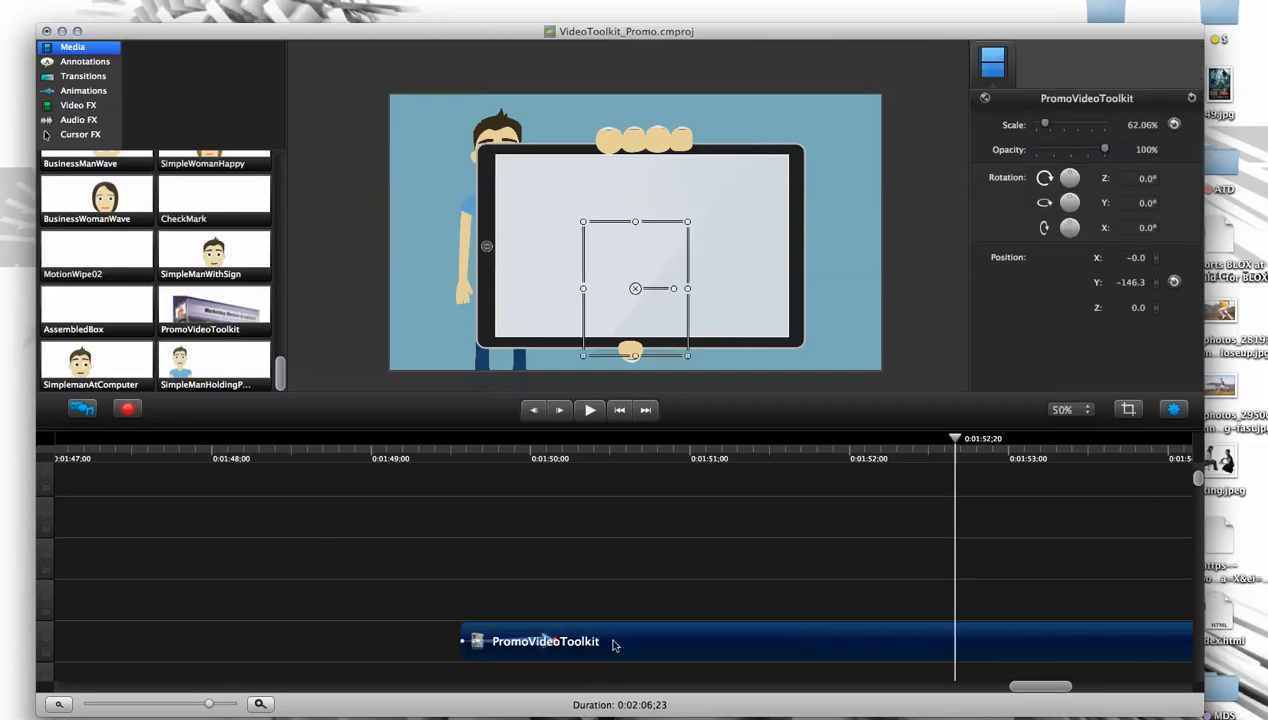
key(Delete)
scroll(1170, 480, up, 3)
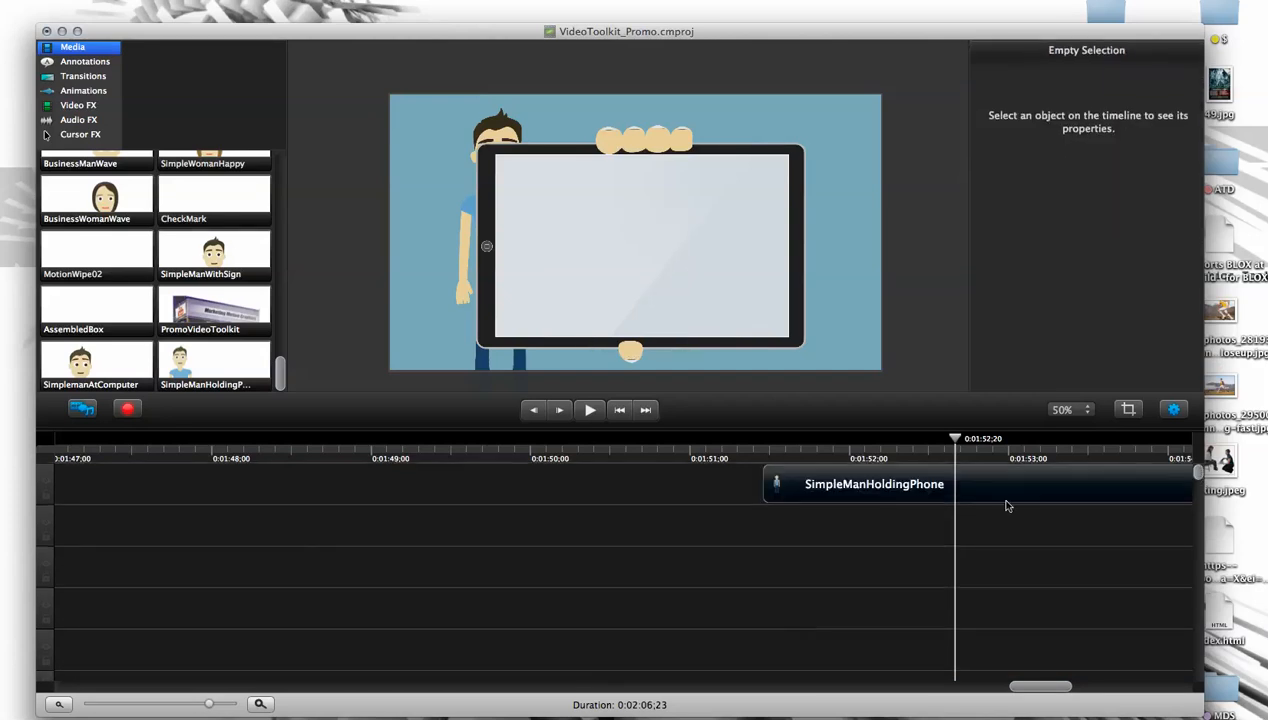
drag(815, 490, 633, 650)
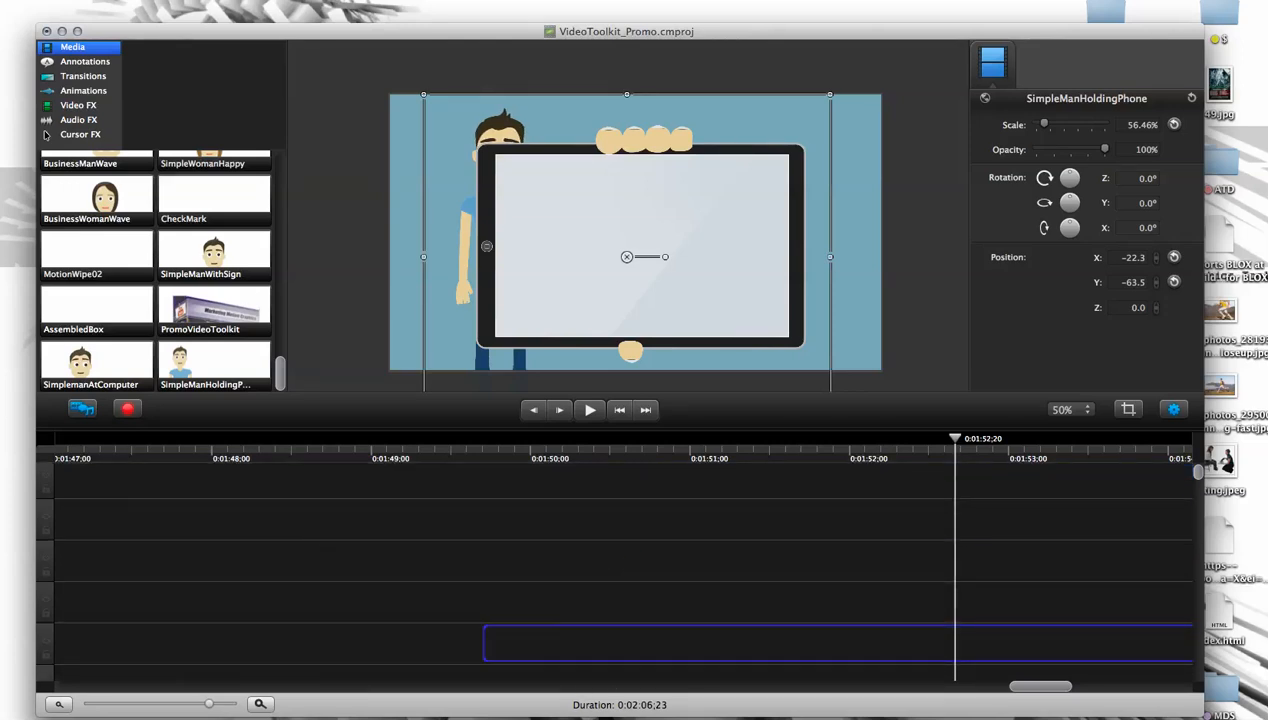
click(620, 546)
- Scrub through the character's tablet reveal and set the playhead to 0:01:50;00
click(484, 457)
drag(484, 457, 642, 456)
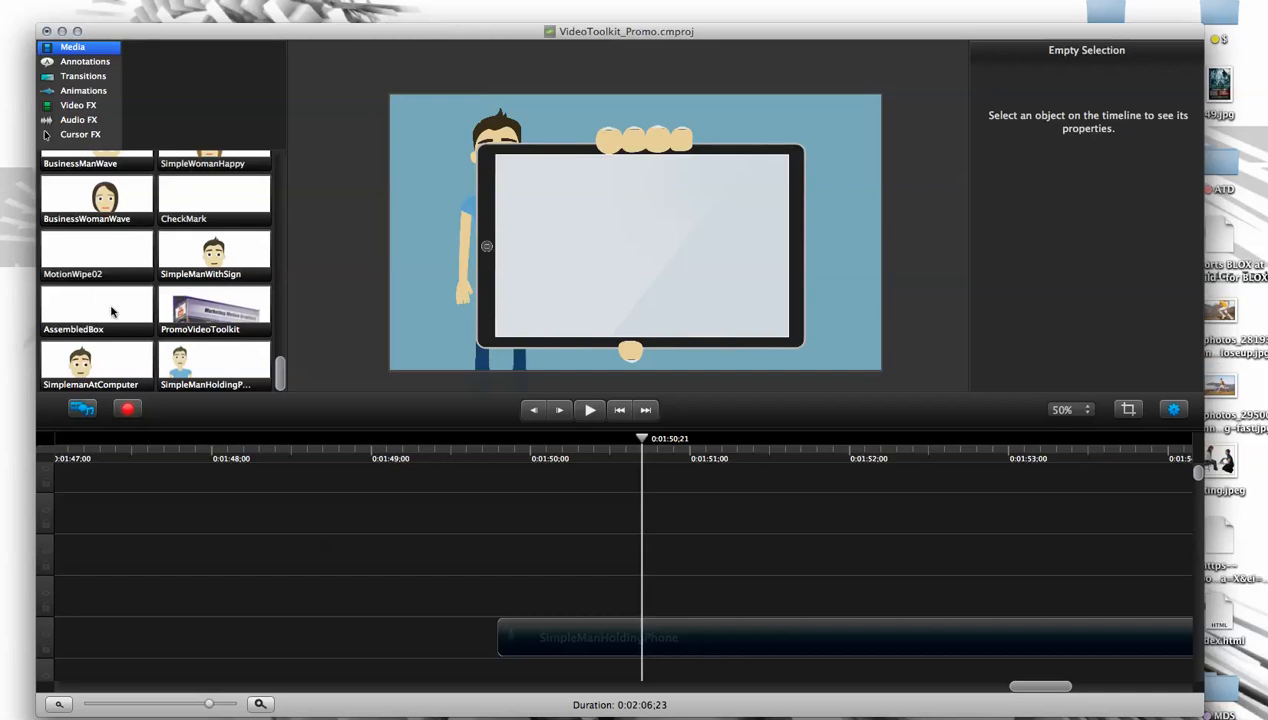
drag(647, 453, 530, 456)
click(589, 624)
click(568, 601)
- Add the PromoVideoToolkit image at 0:01:50;00 and move its clip to the track directly above SimpleManHoldingPhone
drag(218, 325, 569, 607)
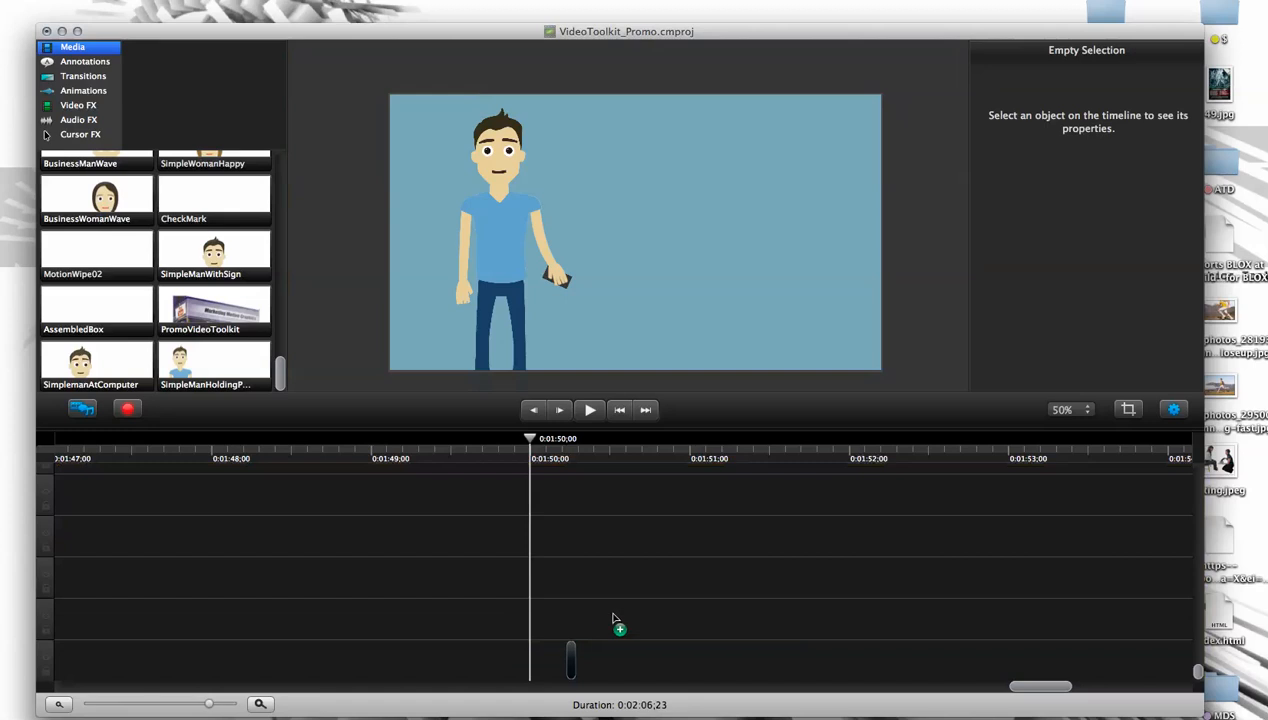
drag(1199, 675, 1195, 466)
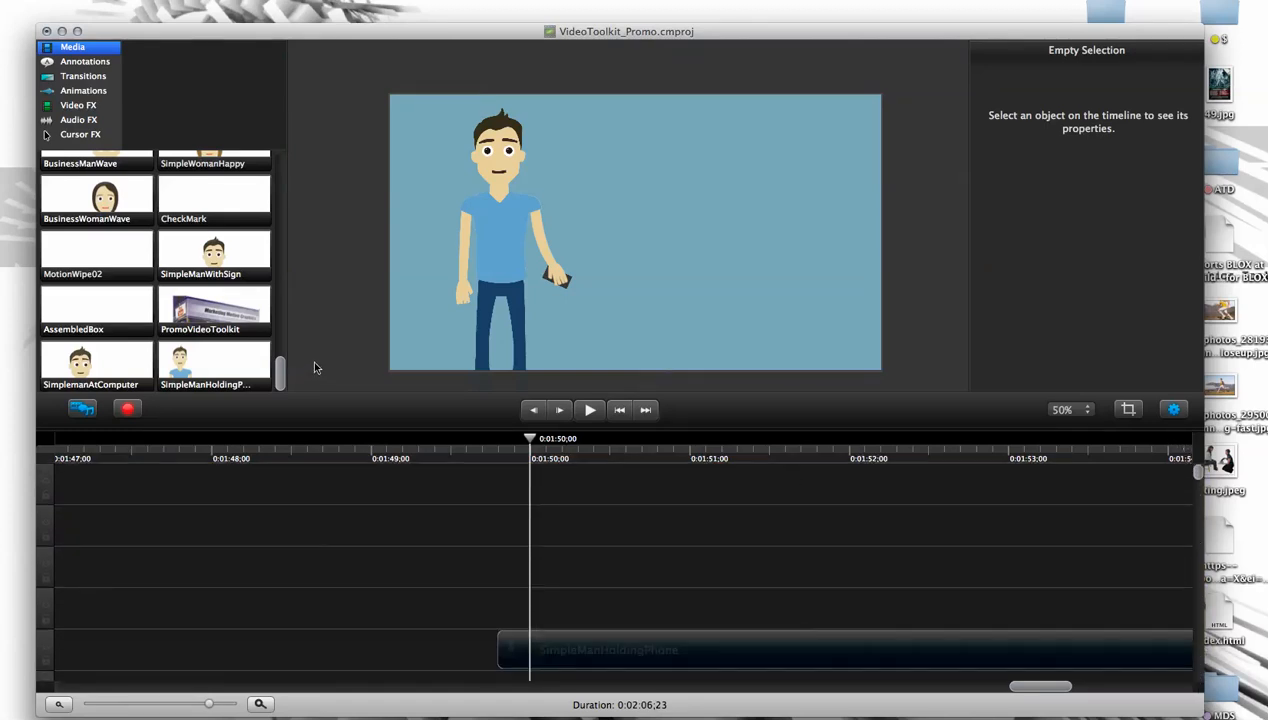
click(572, 648)
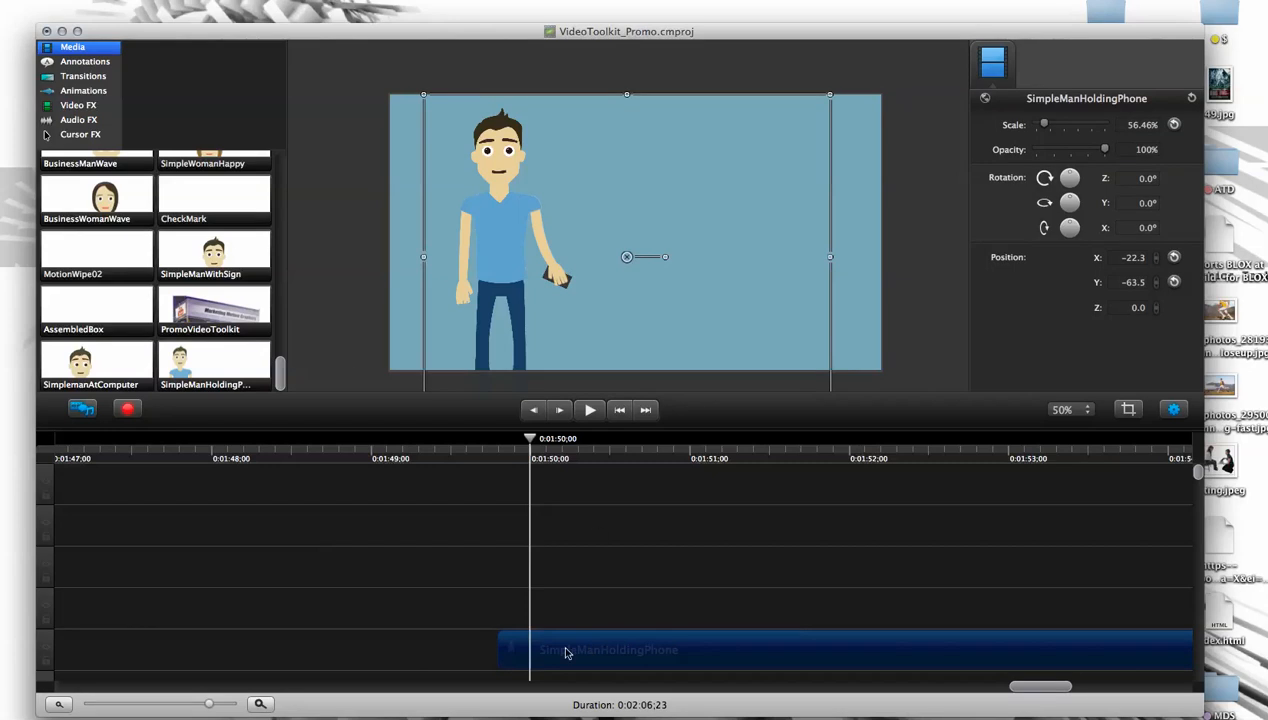
drag(214, 307, 633, 243)
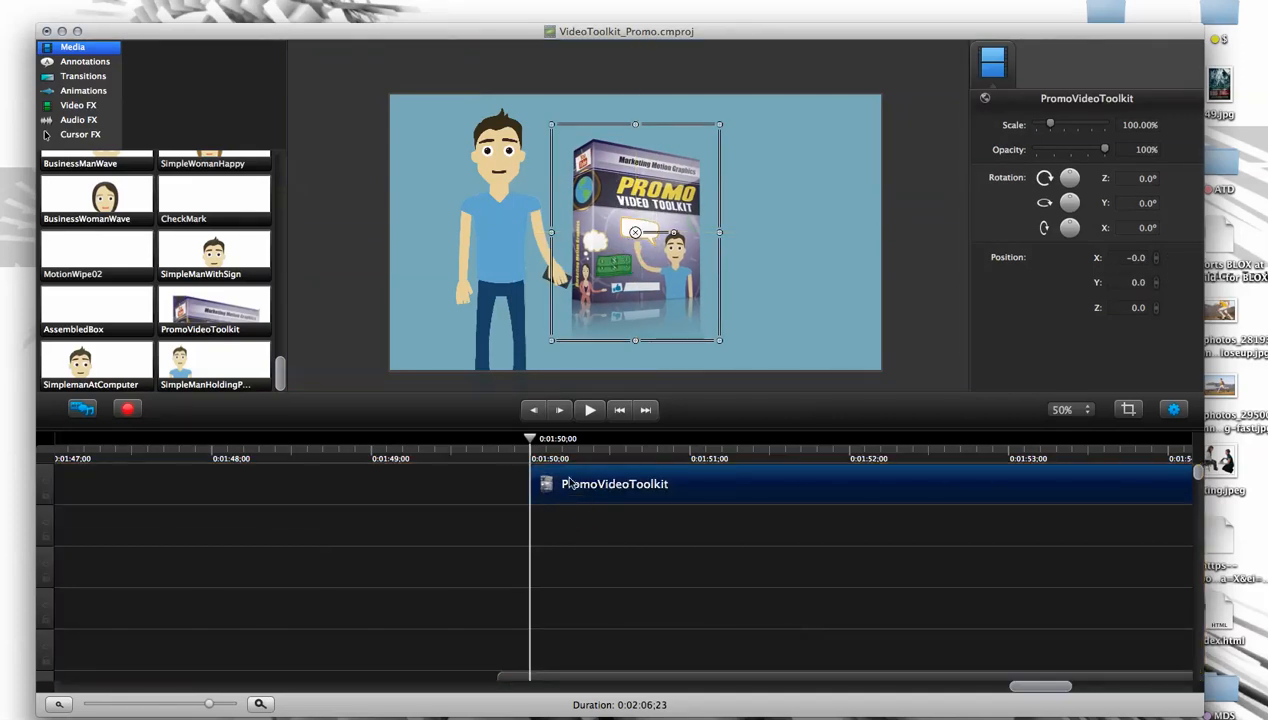
drag(558, 485, 565, 648)
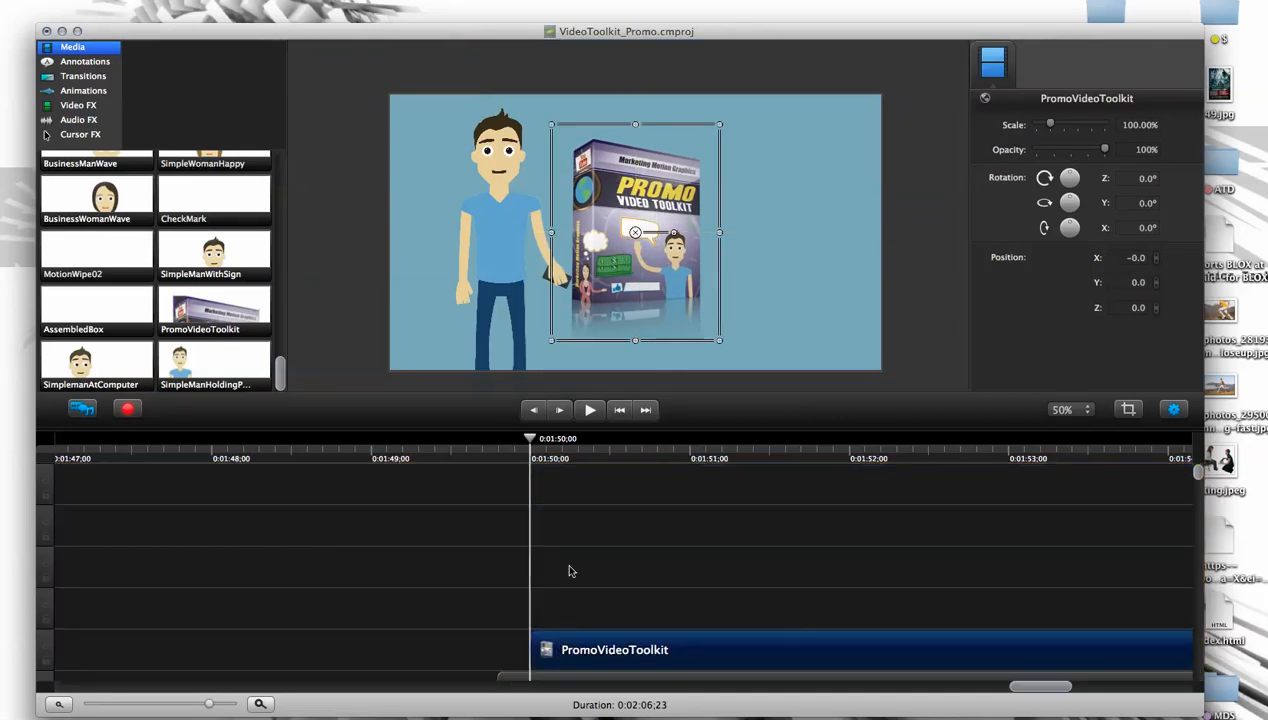
click(560, 490)
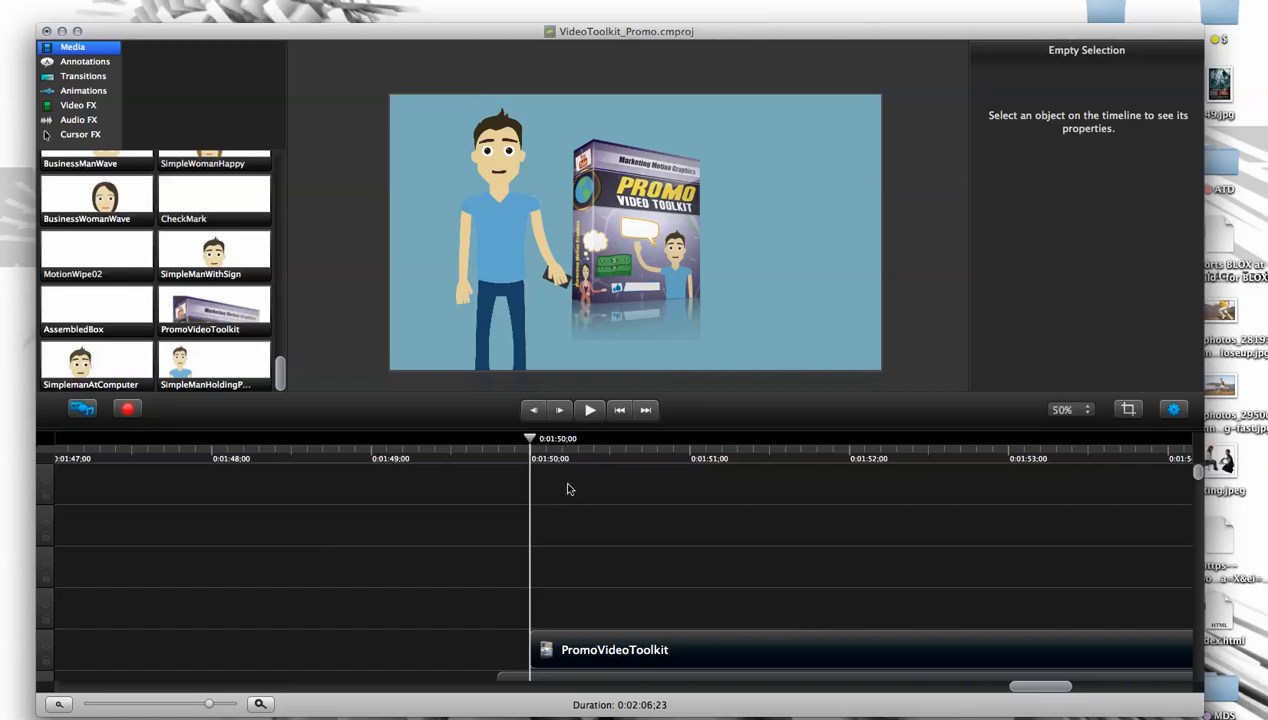
- Delete the unneeded tracks above the PromoVideoToolkit clip together with the media they contain
right_click(566, 487)
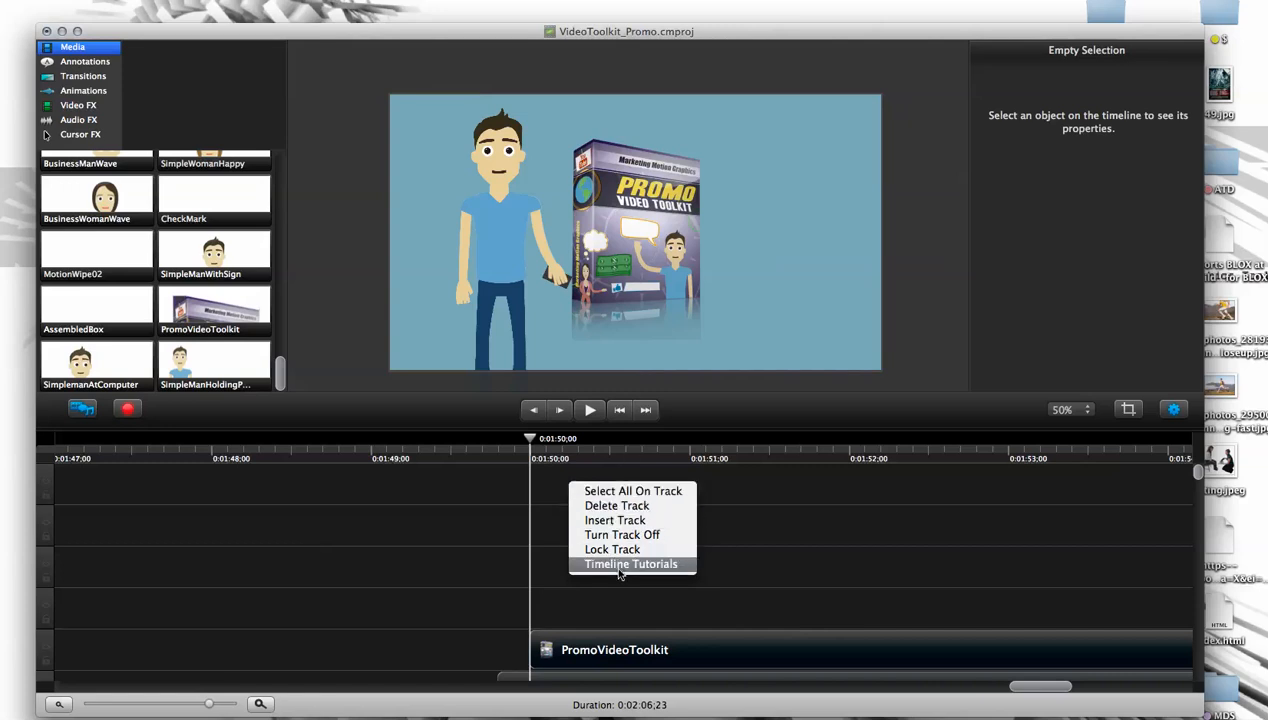
click(615, 505)
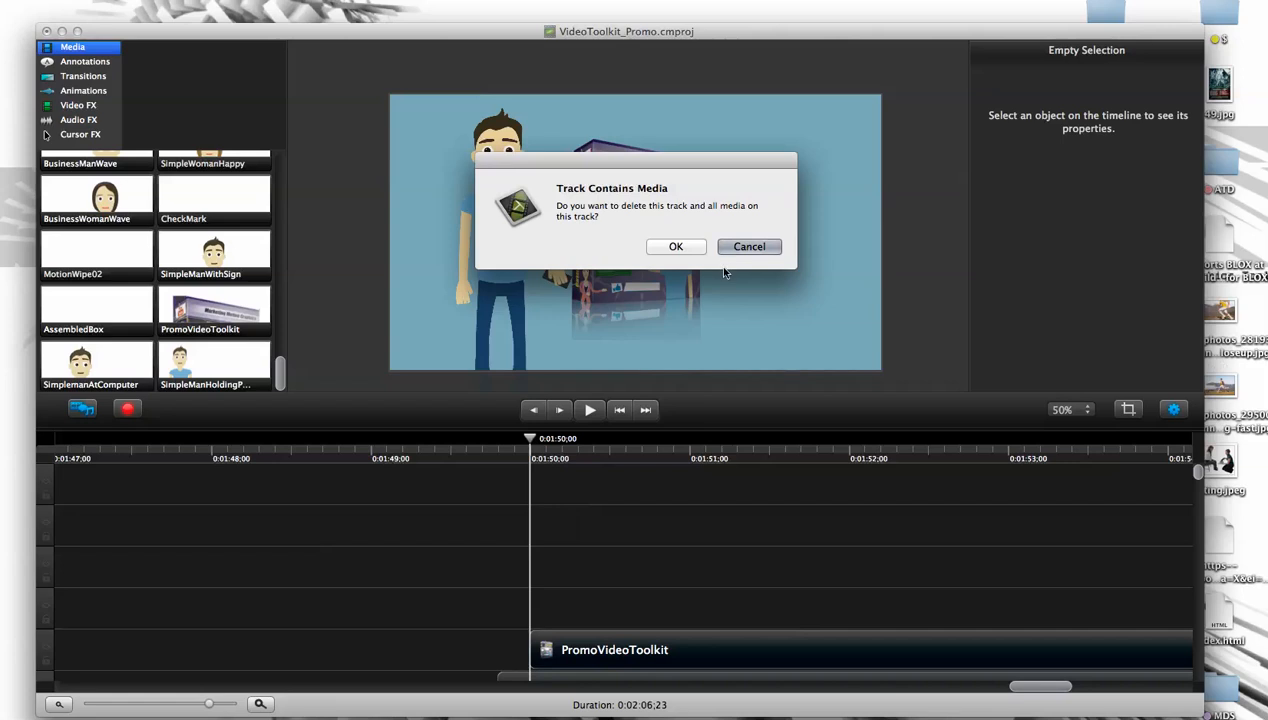
click(675, 248)
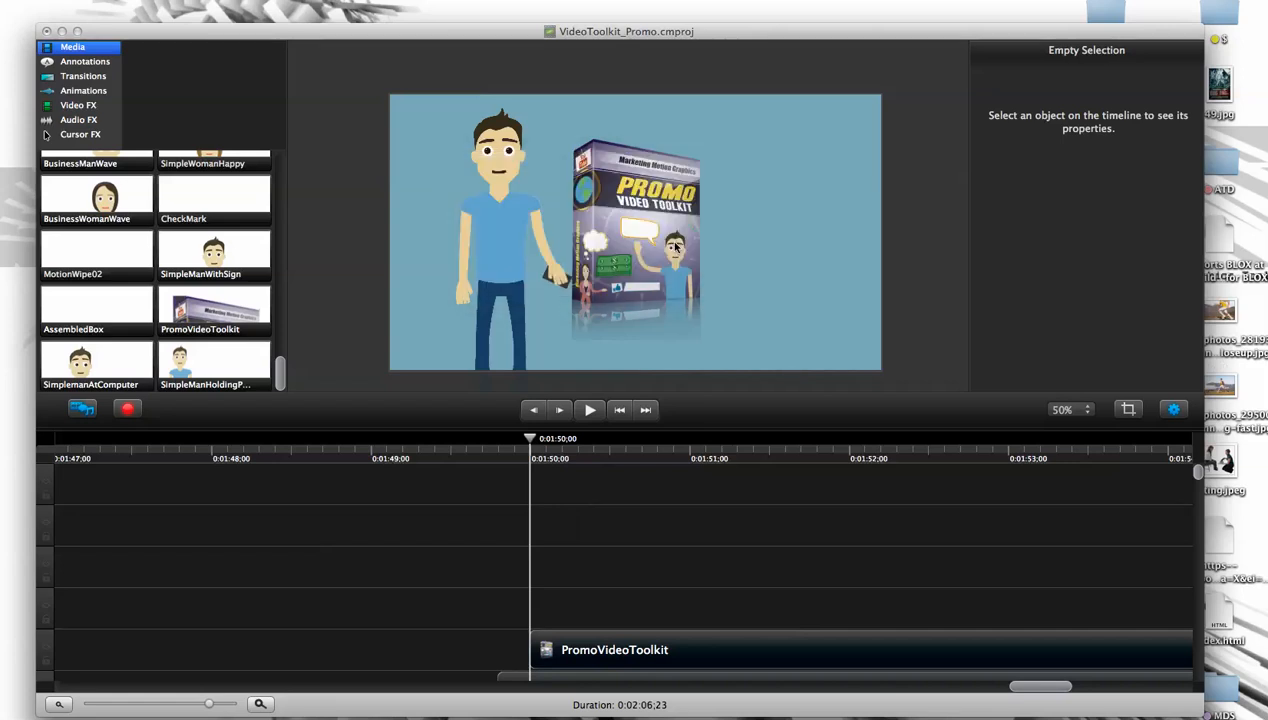
right_click(570, 490)
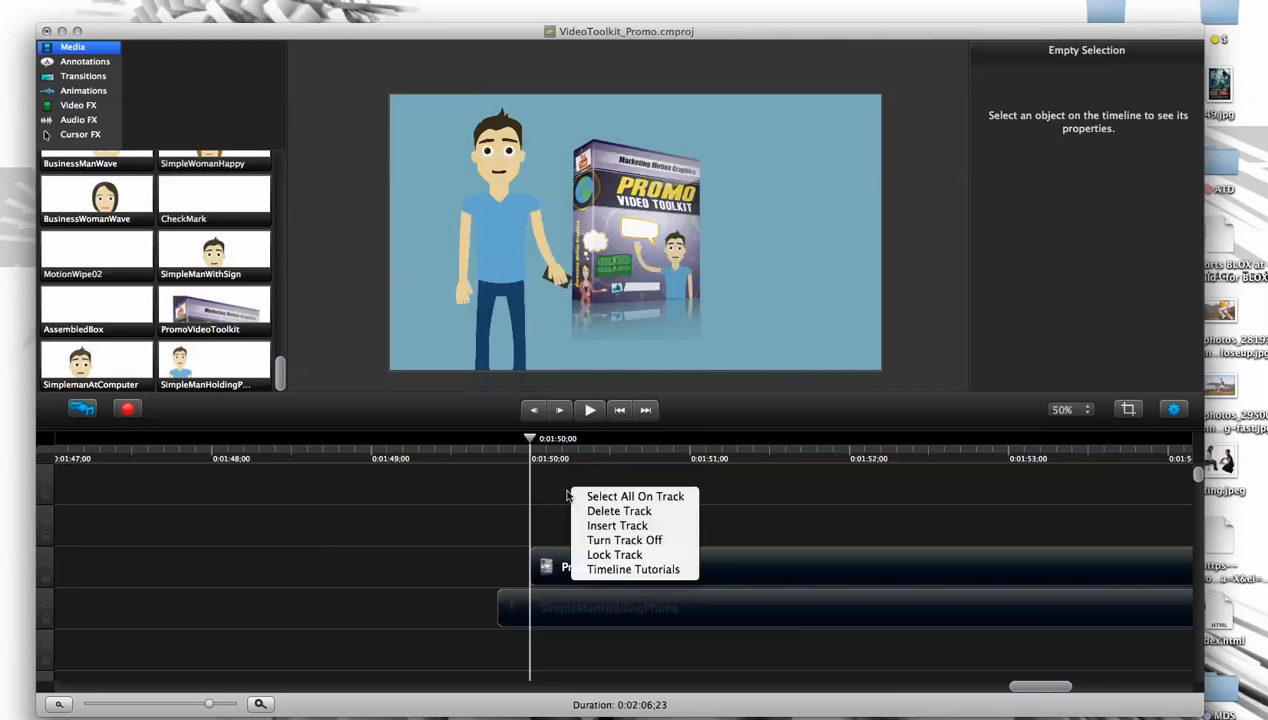
click(590, 507)
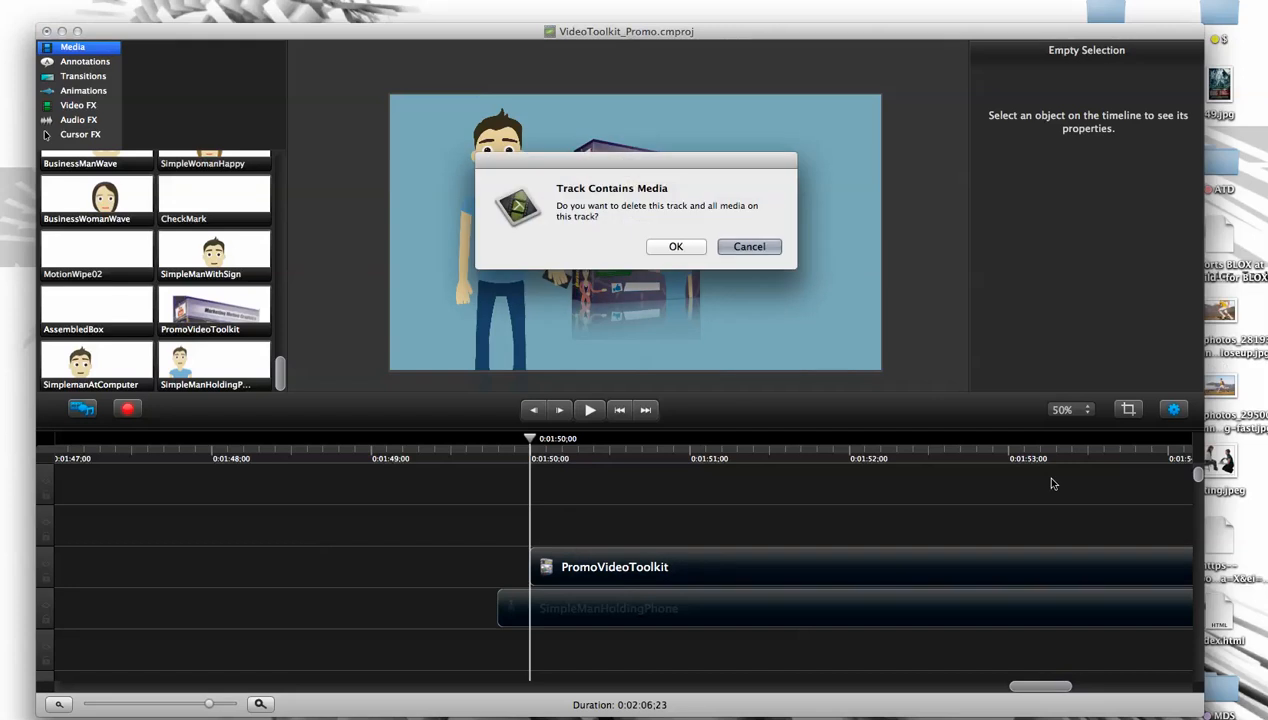
click(681, 247)
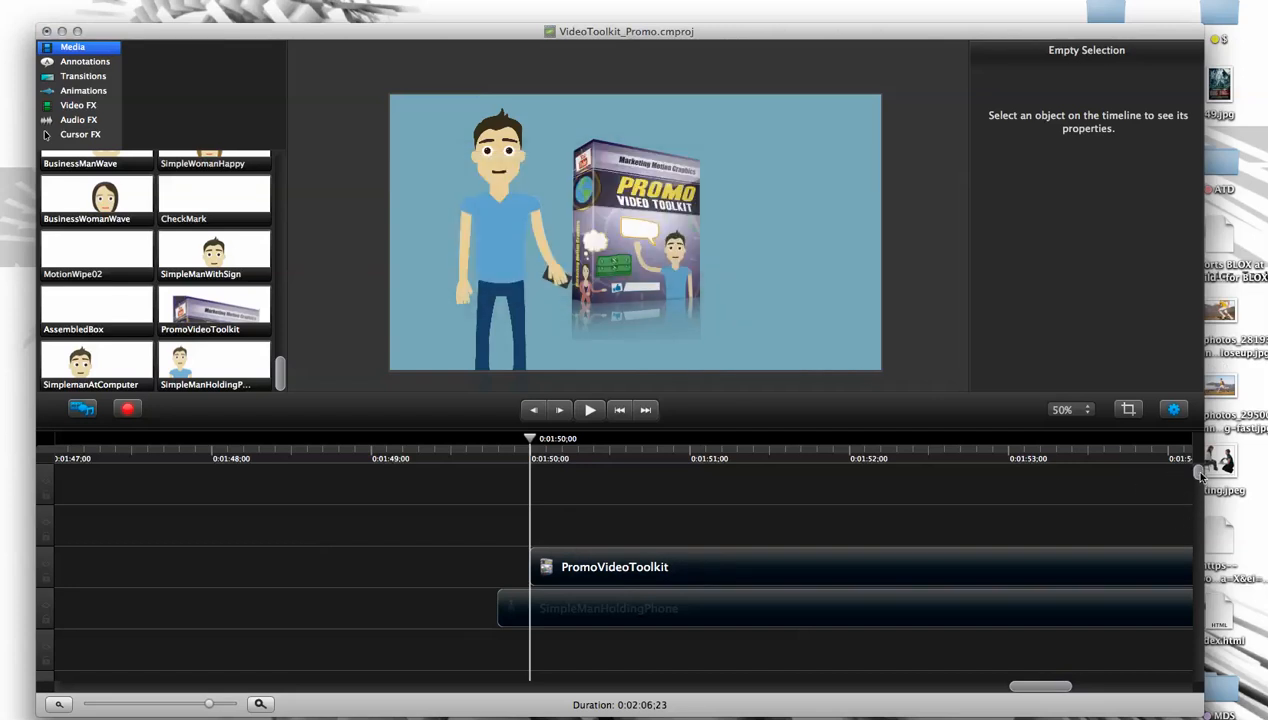
right_click(612, 475)
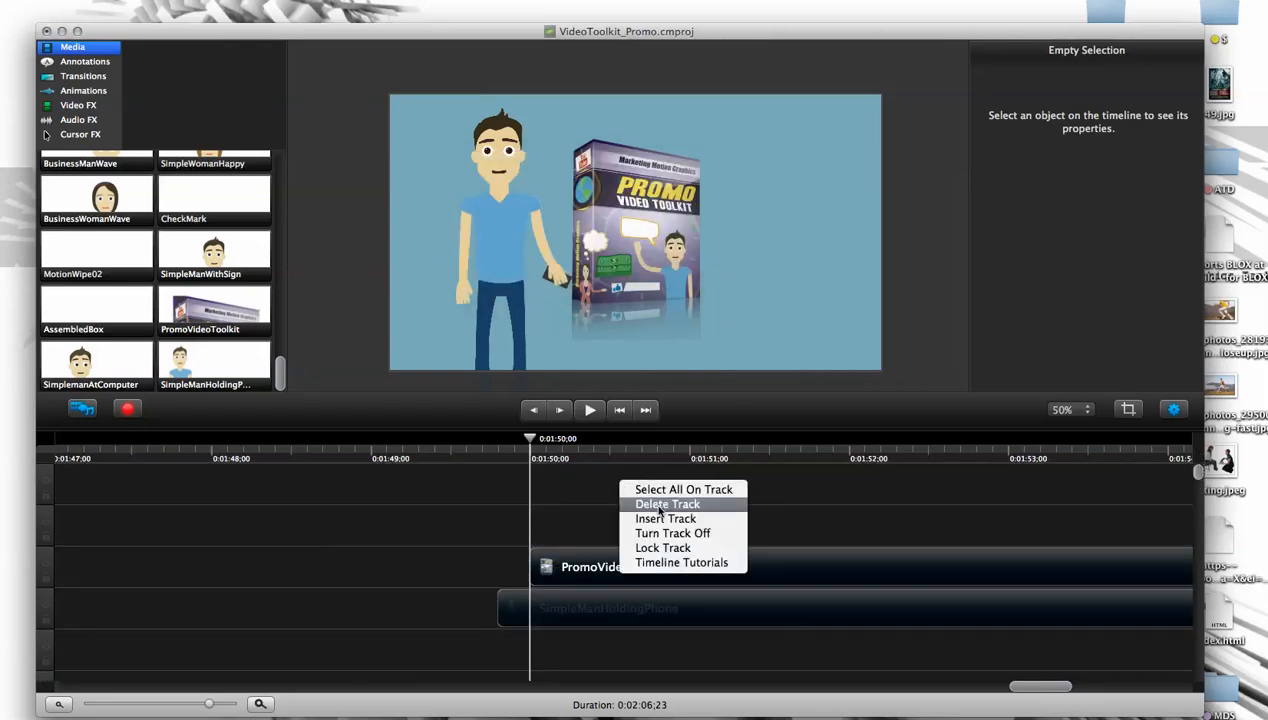
click(650, 501)
click(748, 247)
right_click(595, 480)
click(636, 505)
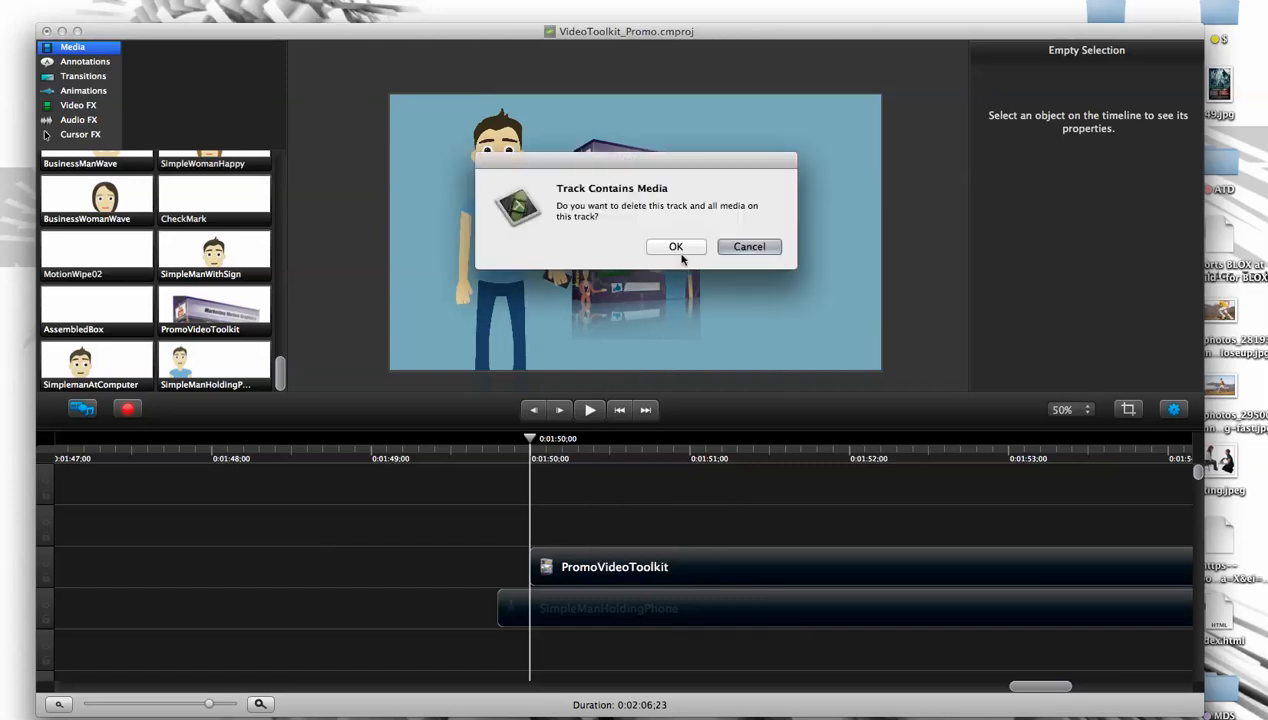
click(680, 327)
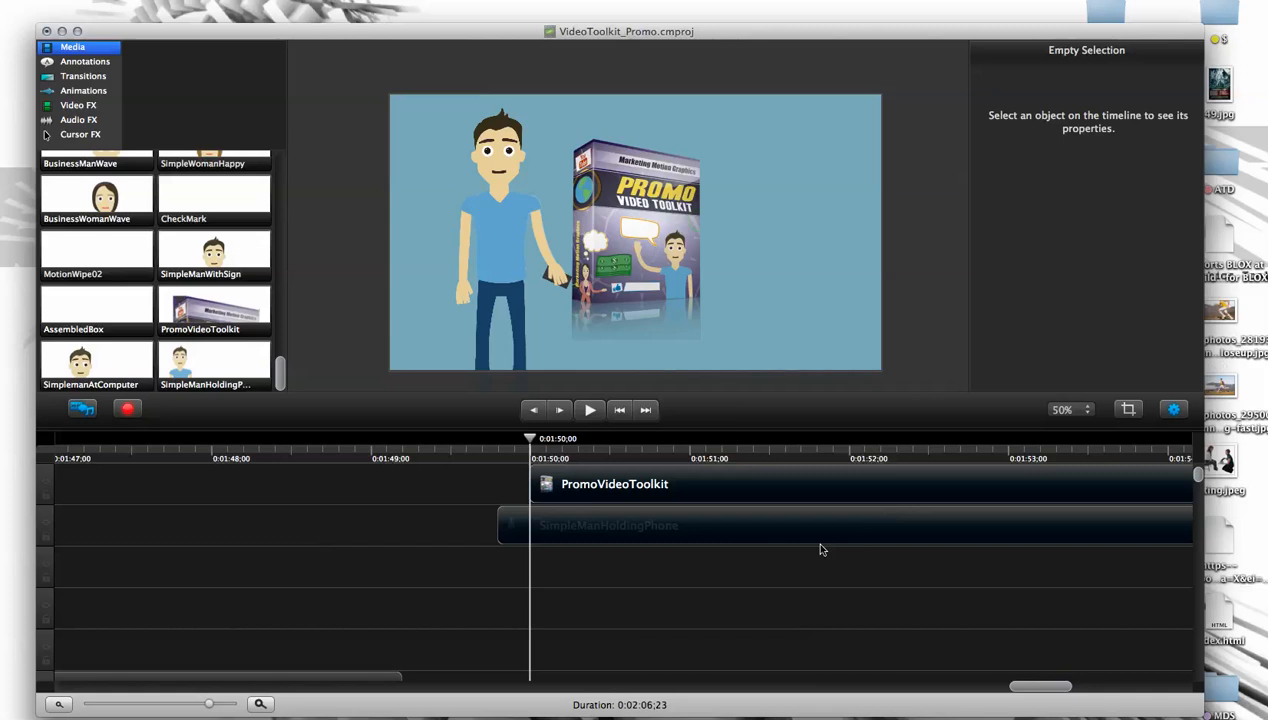
- Remove the last track above the PromoVideoToolkit clip and select that clip
drag(1200, 479, 1197, 469)
right_click(607, 484)
click(634, 508)
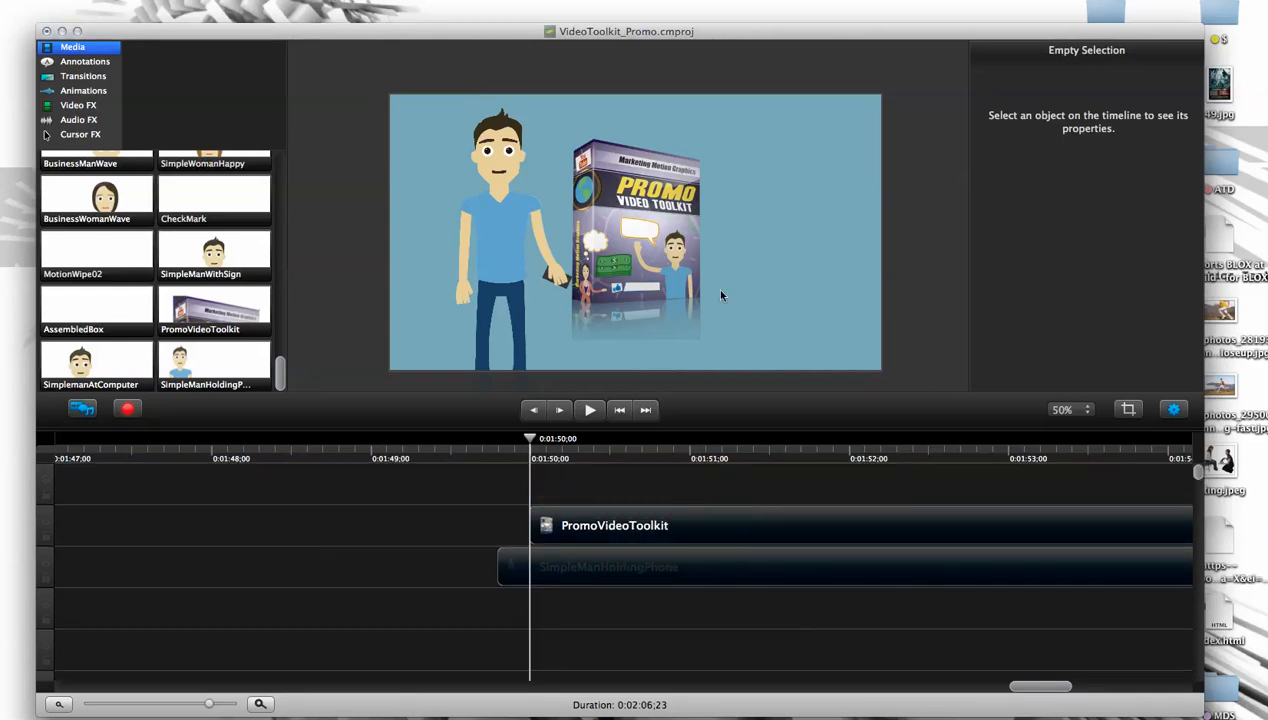
click(673, 245)
key(super+z)
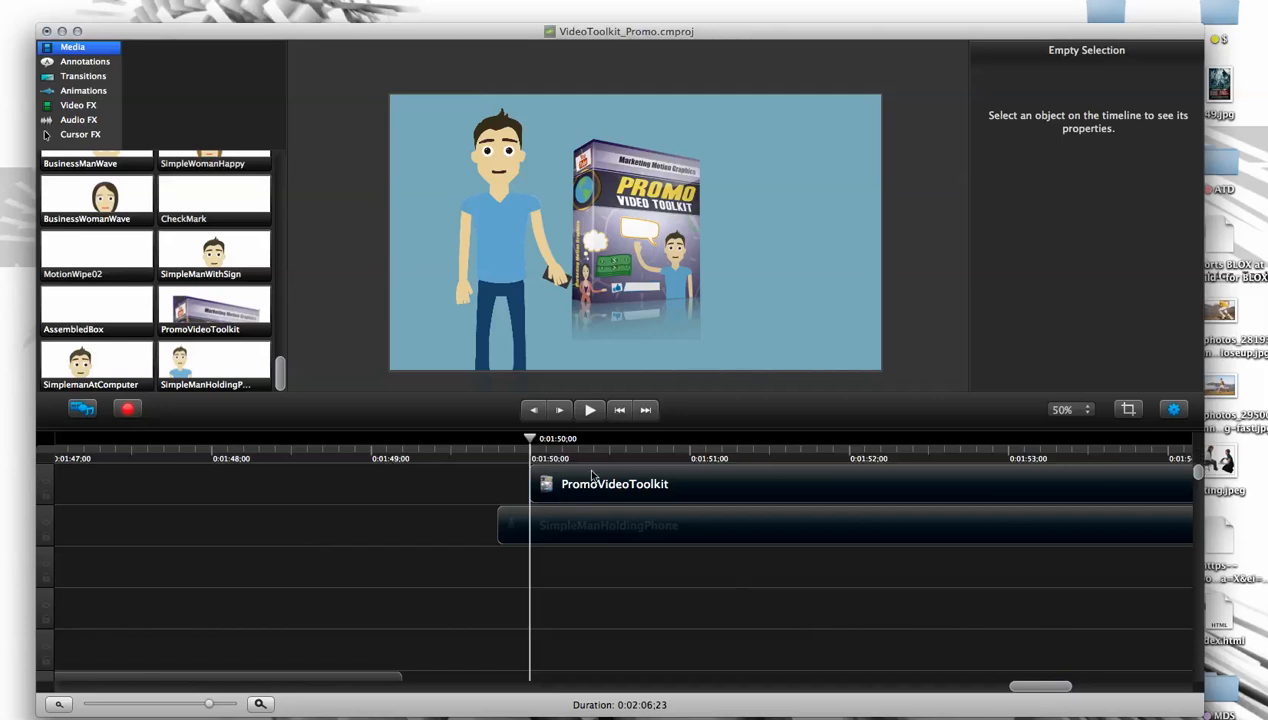
click(607, 330)
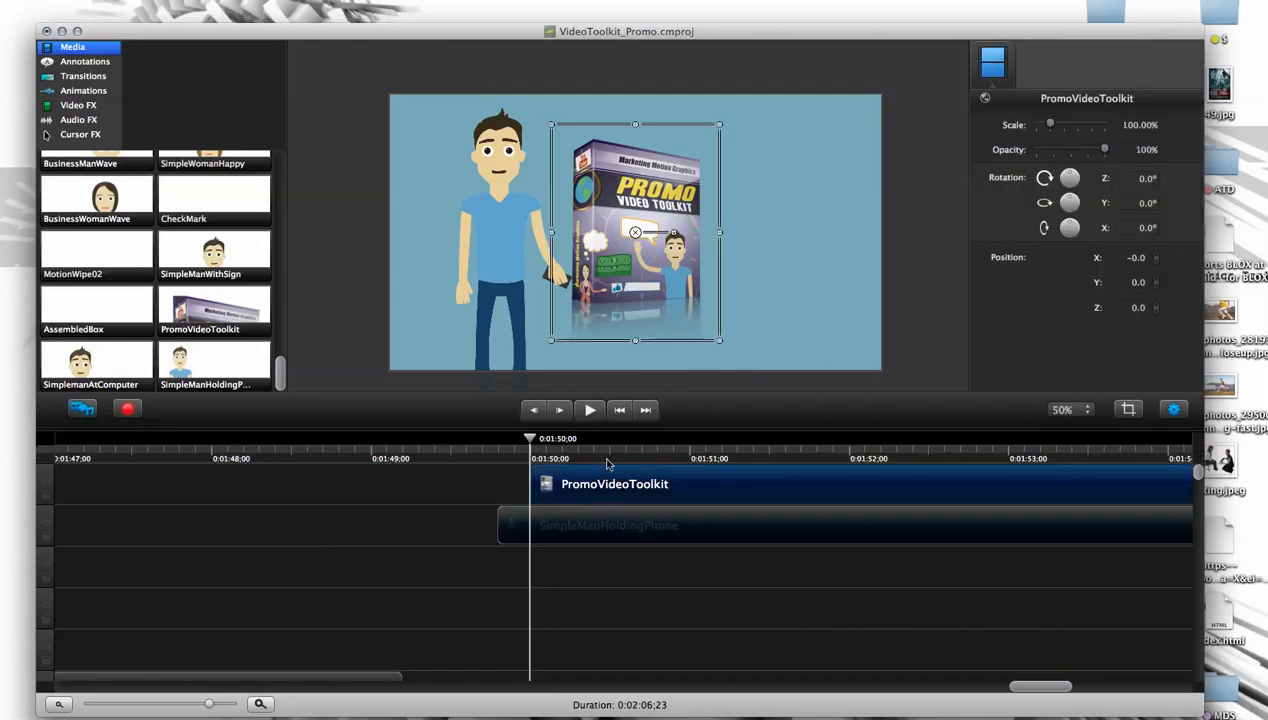
drag(211, 257, 654, 248)
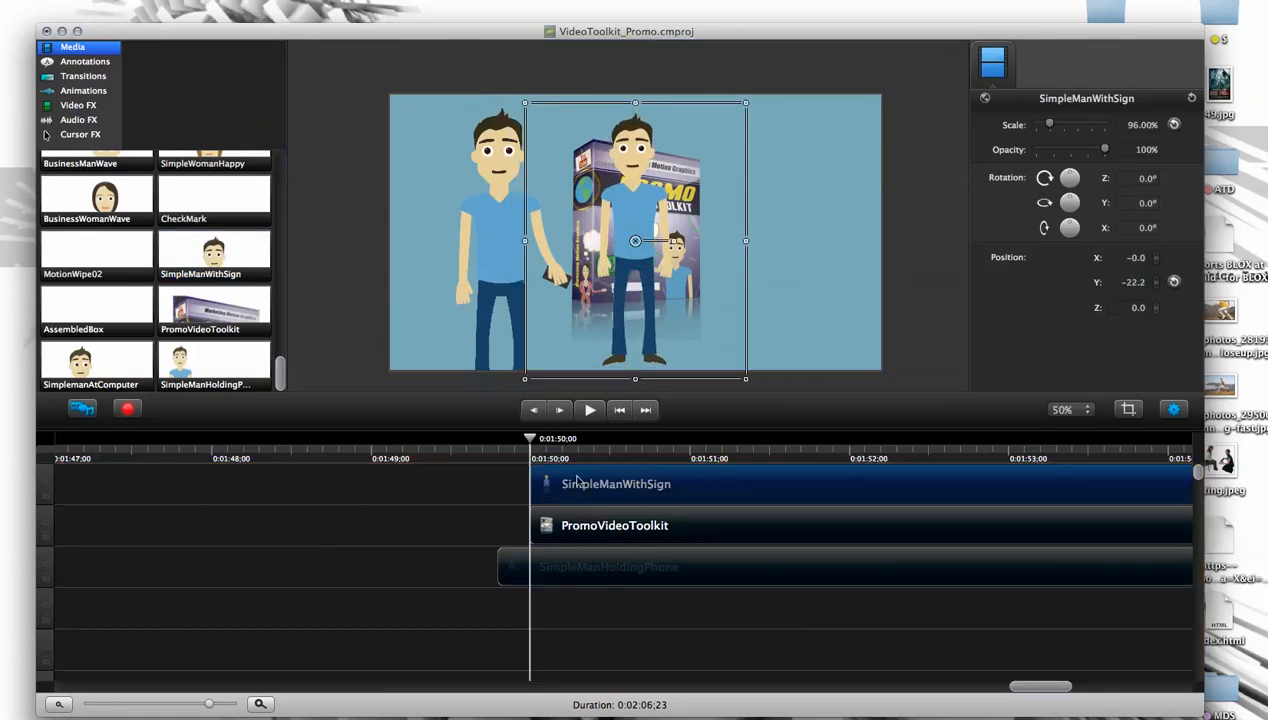
key(Delete)
key(super+z)
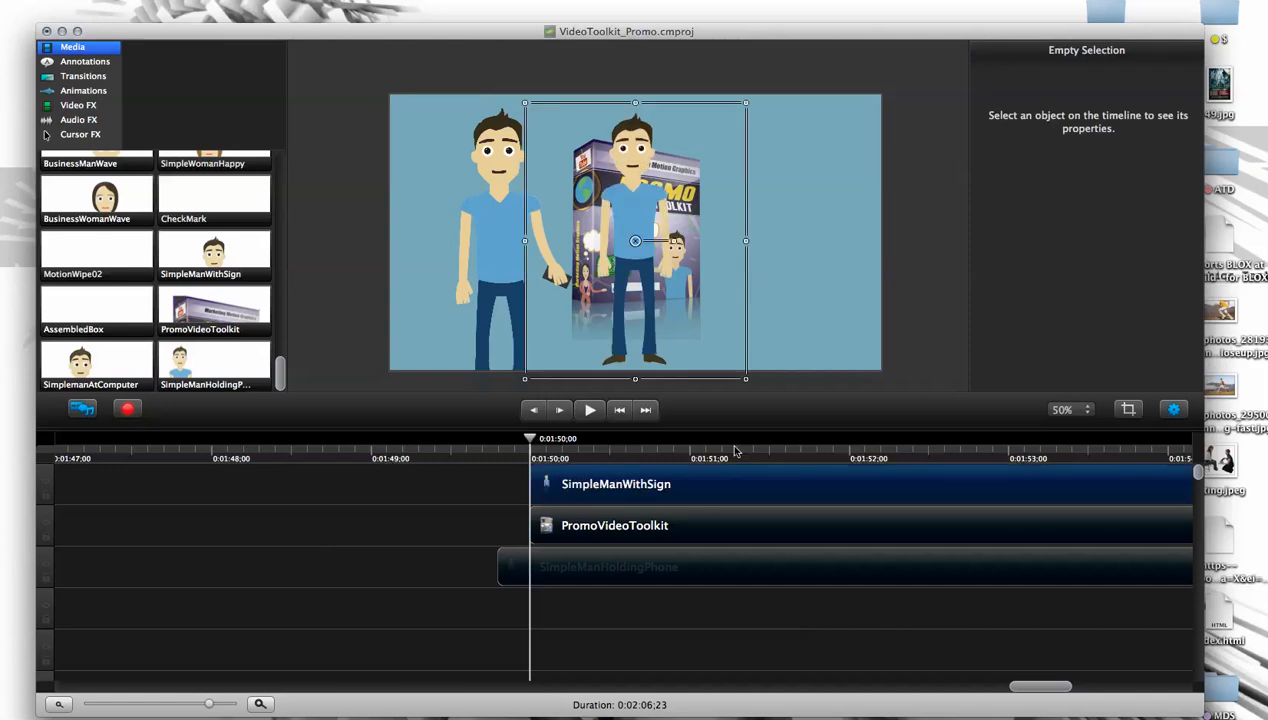
drag(1199, 474, 1201, 461)
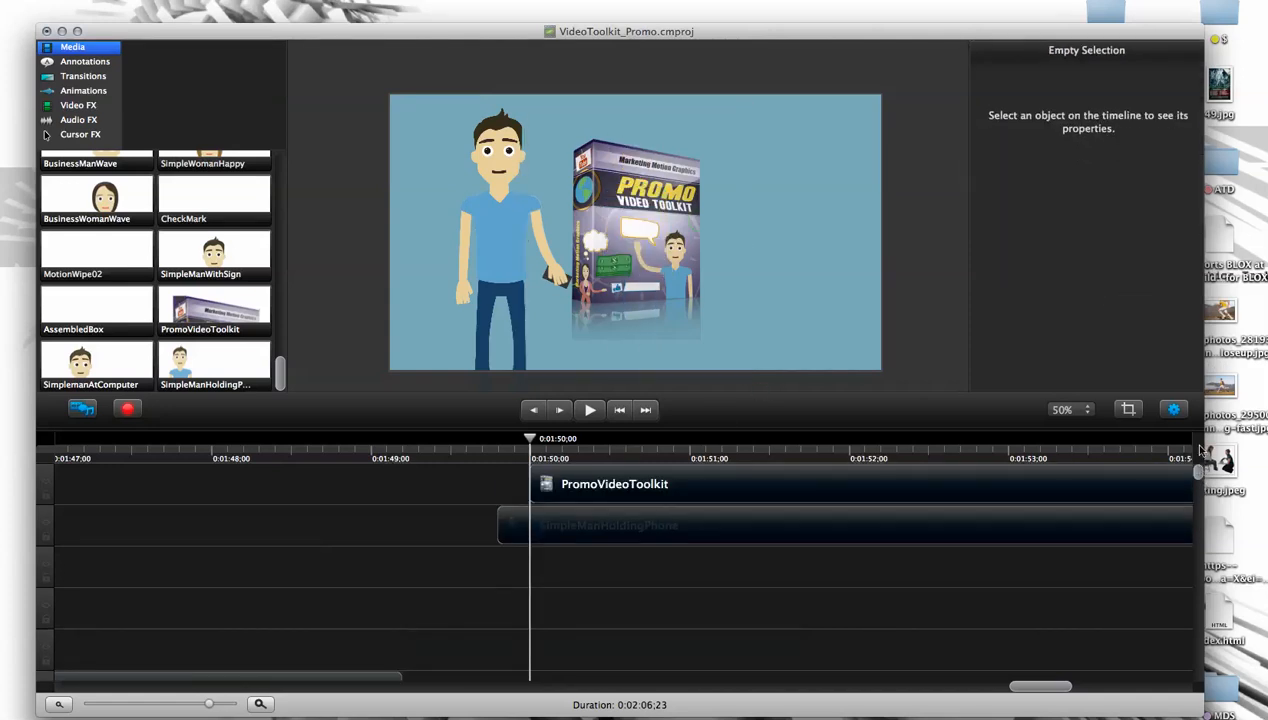
- Move the SimpleManHoldingPhone clip to the track directly below PromoVideoToolkit, starting at about 0:01:49;27
click(588, 520)
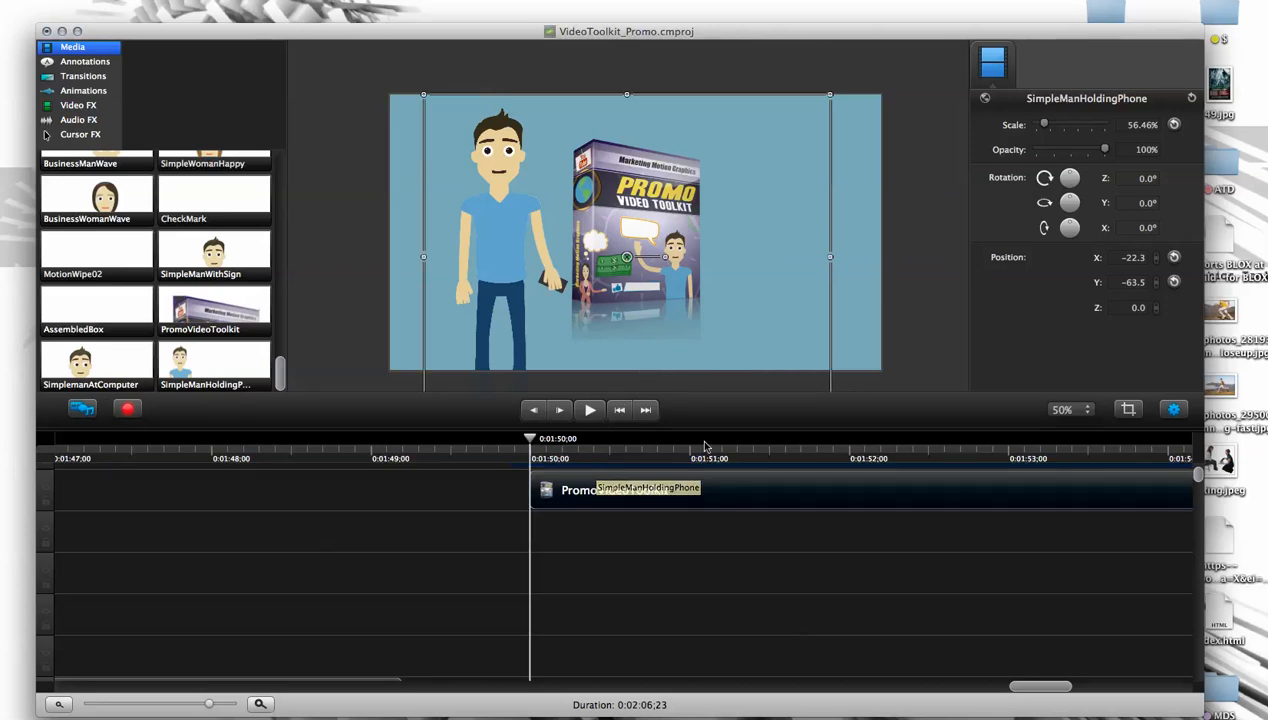
drag(1199, 475, 1198, 470)
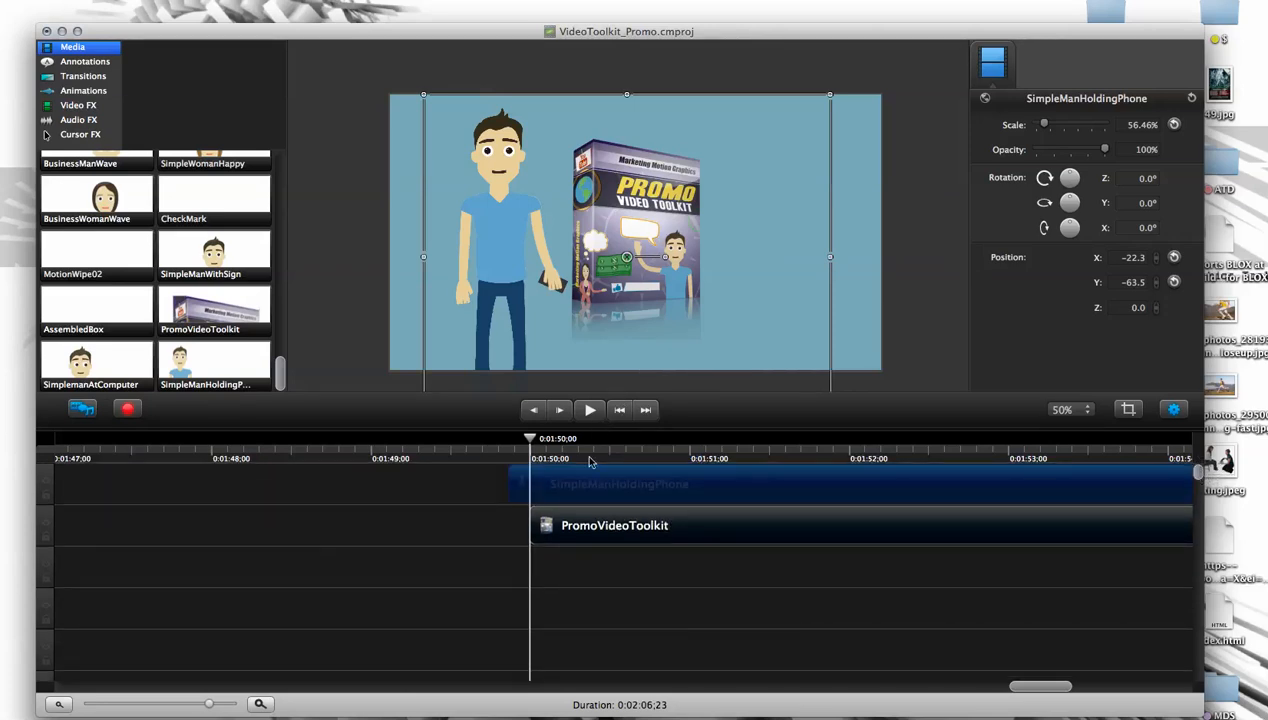
drag(567, 487, 571, 574)
- Start the PromoVideoToolkit clip at 0:01:50;21 and lower its image onto the tablet screen at about Y -43.1
drag(638, 529, 819, 528)
drag(531, 439, 646, 445)
drag(755, 510, 689, 526)
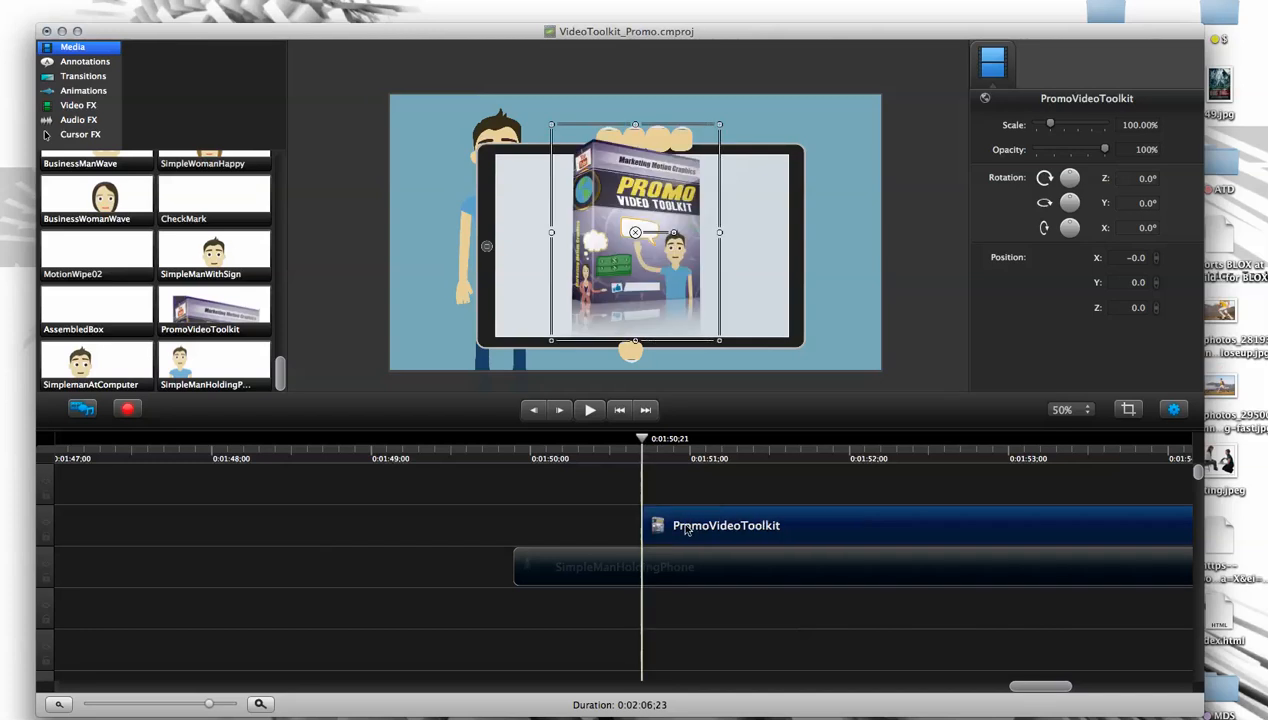
drag(664, 284, 664, 301)
click(910, 320)
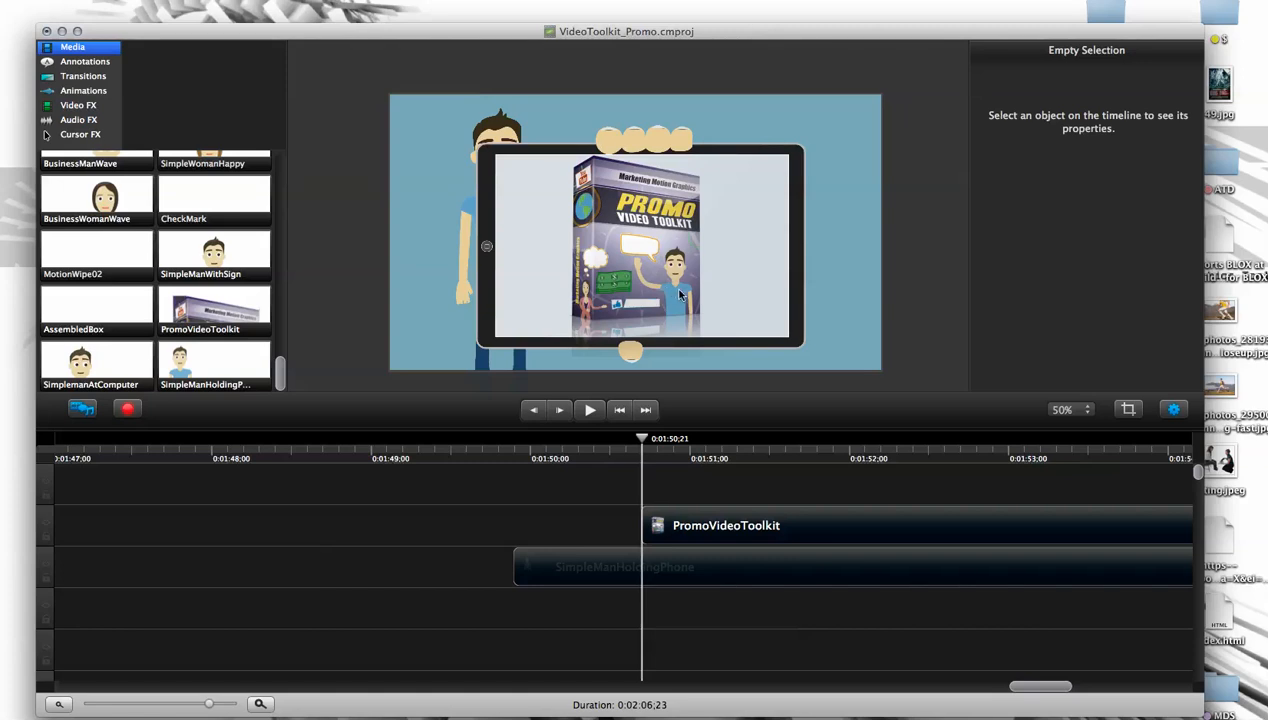
- Delete the PromoVideoToolkit clip and import city timelapse.mov from the city folder in Stock Video
click(710, 188)
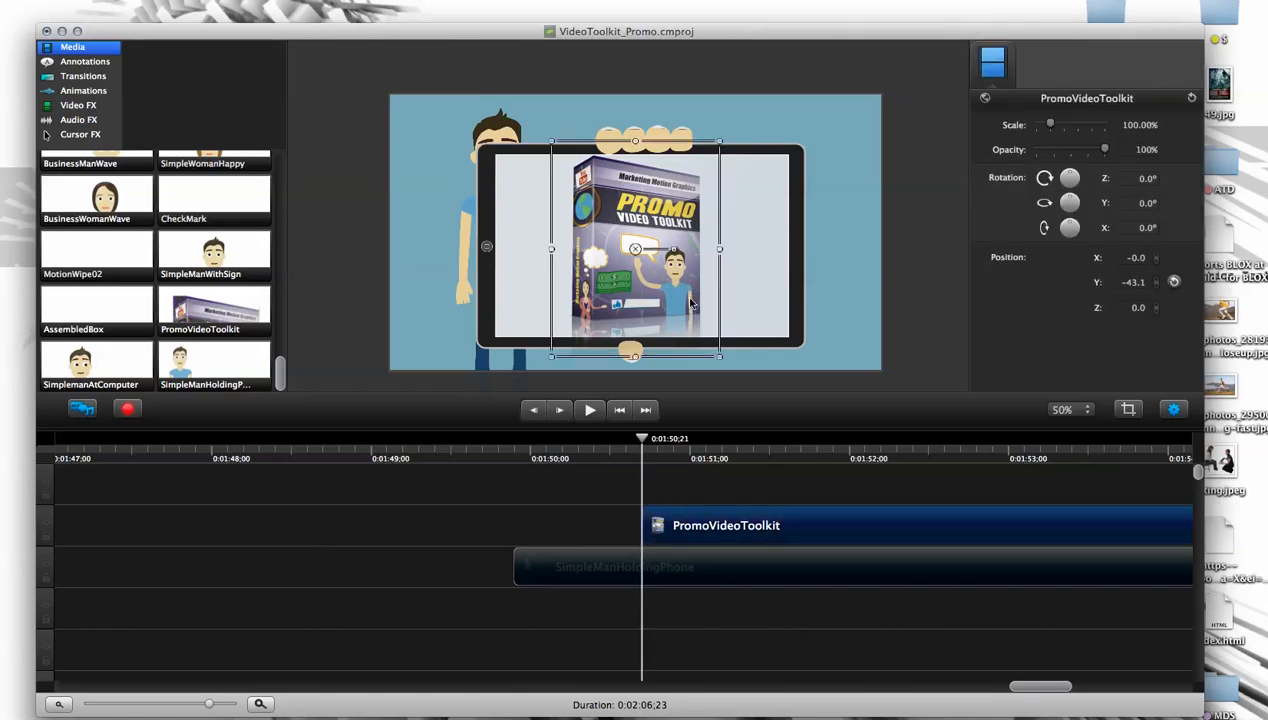
key(Delete)
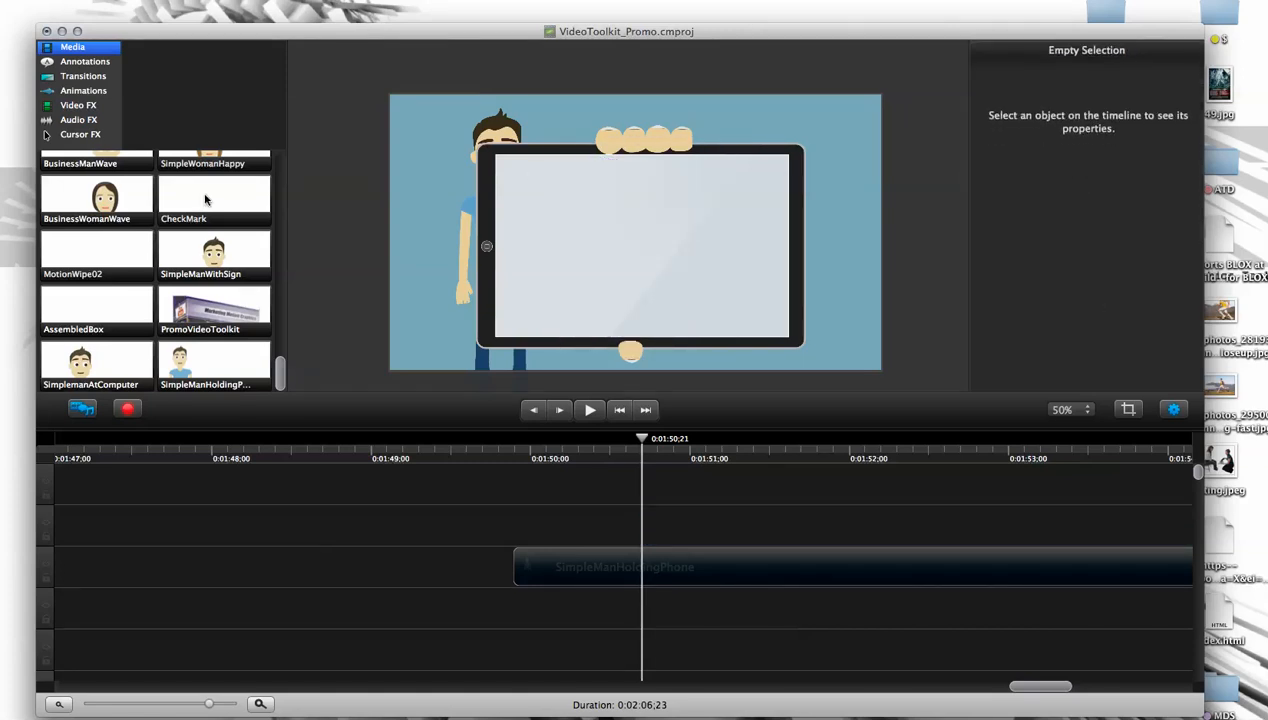
click(205, 200)
key(super+i)
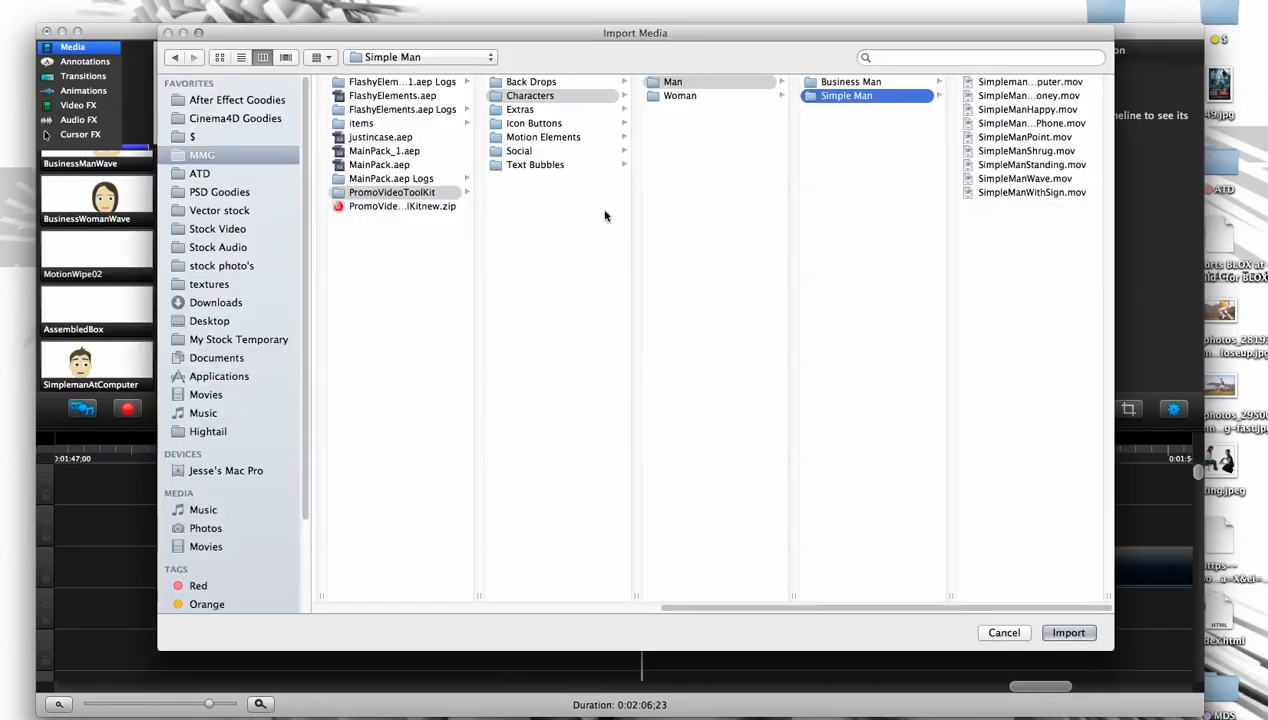
click(220, 229)
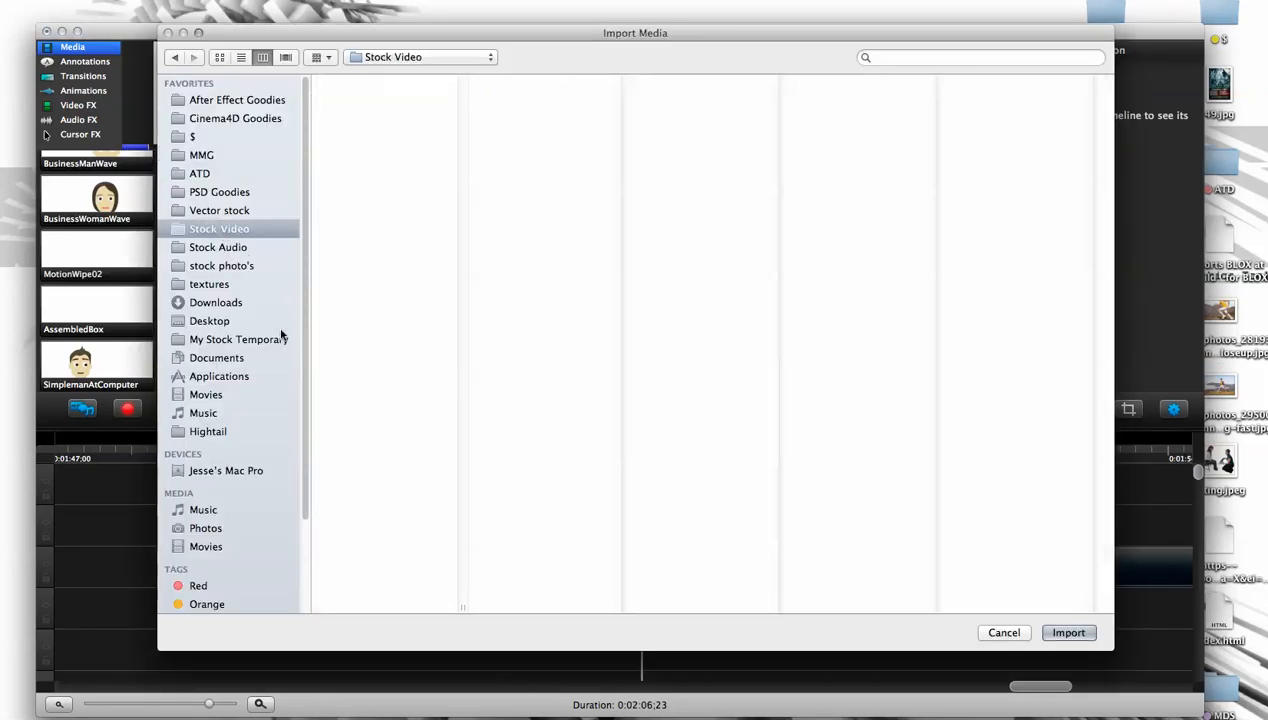
click(370, 178)
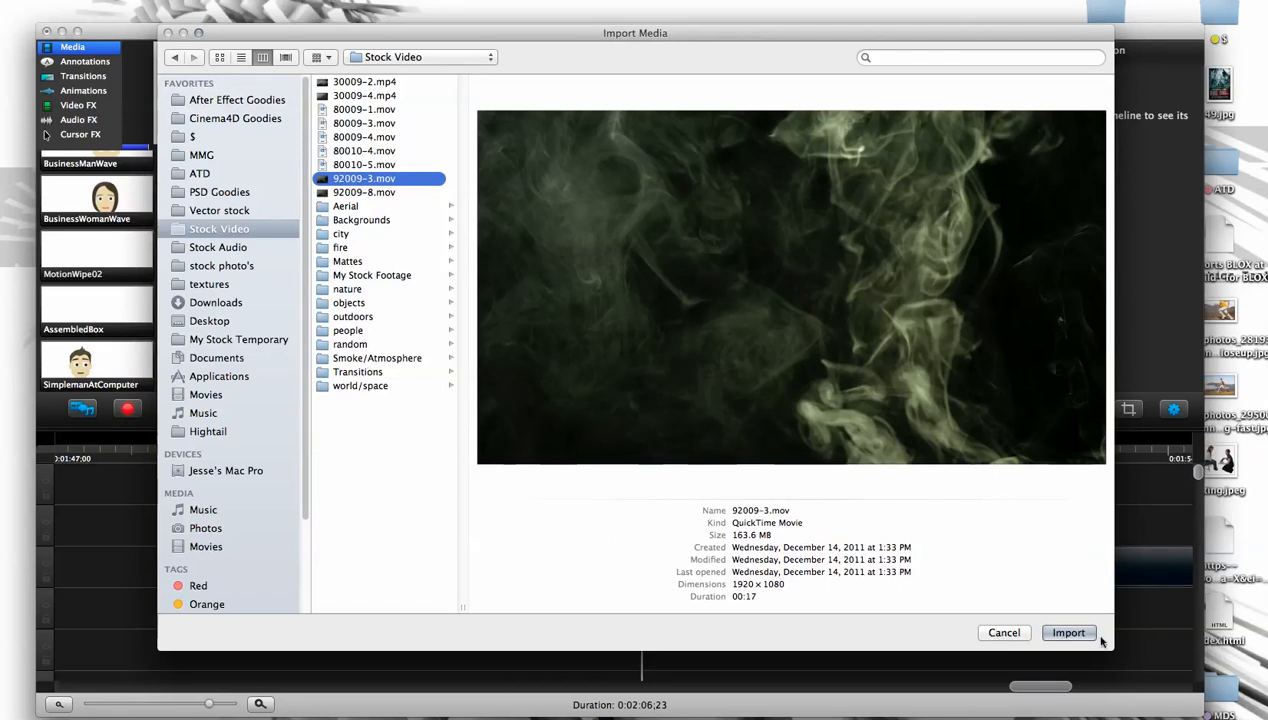
click(341, 233)
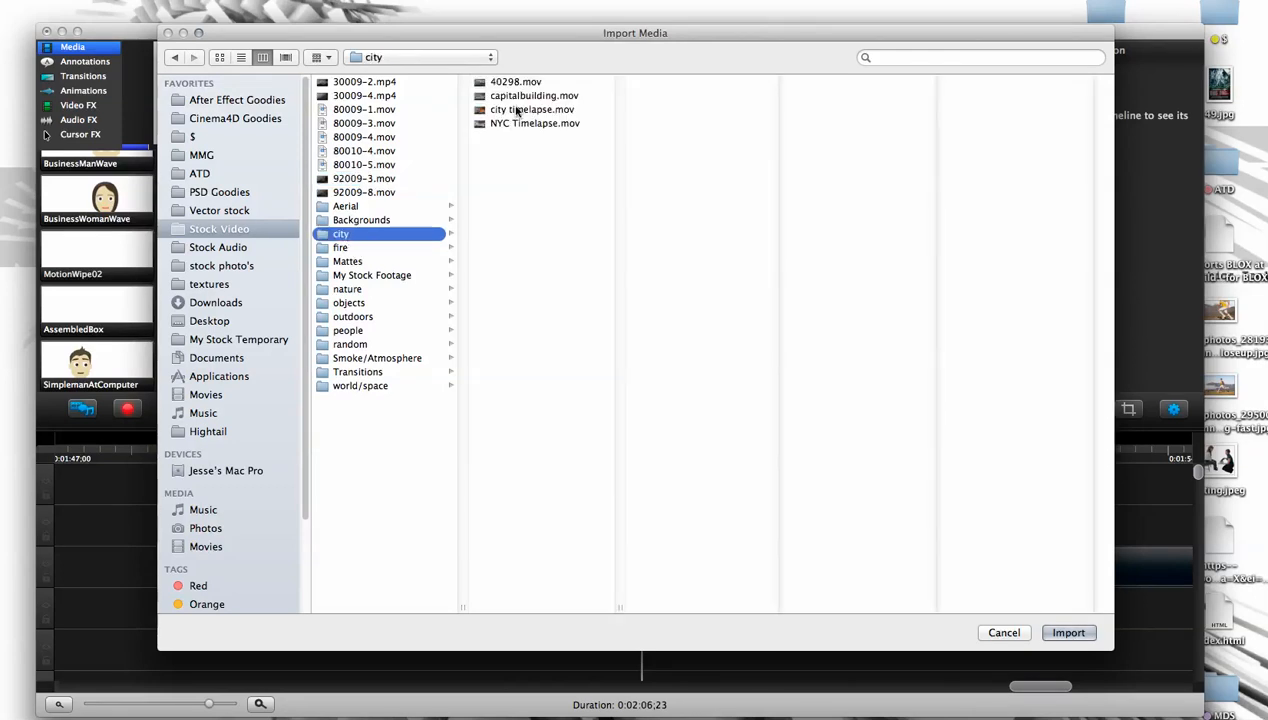
click(519, 111)
click(1066, 632)
- Add the city timelapse clip at 0:01:50;21 and scale it to about 43.8% at about X 51.6, Y -36.7 over the tablet screen
drag(110, 360, 636, 232)
drag(390, 95, 514, 180)
drag(670, 255, 663, 254)
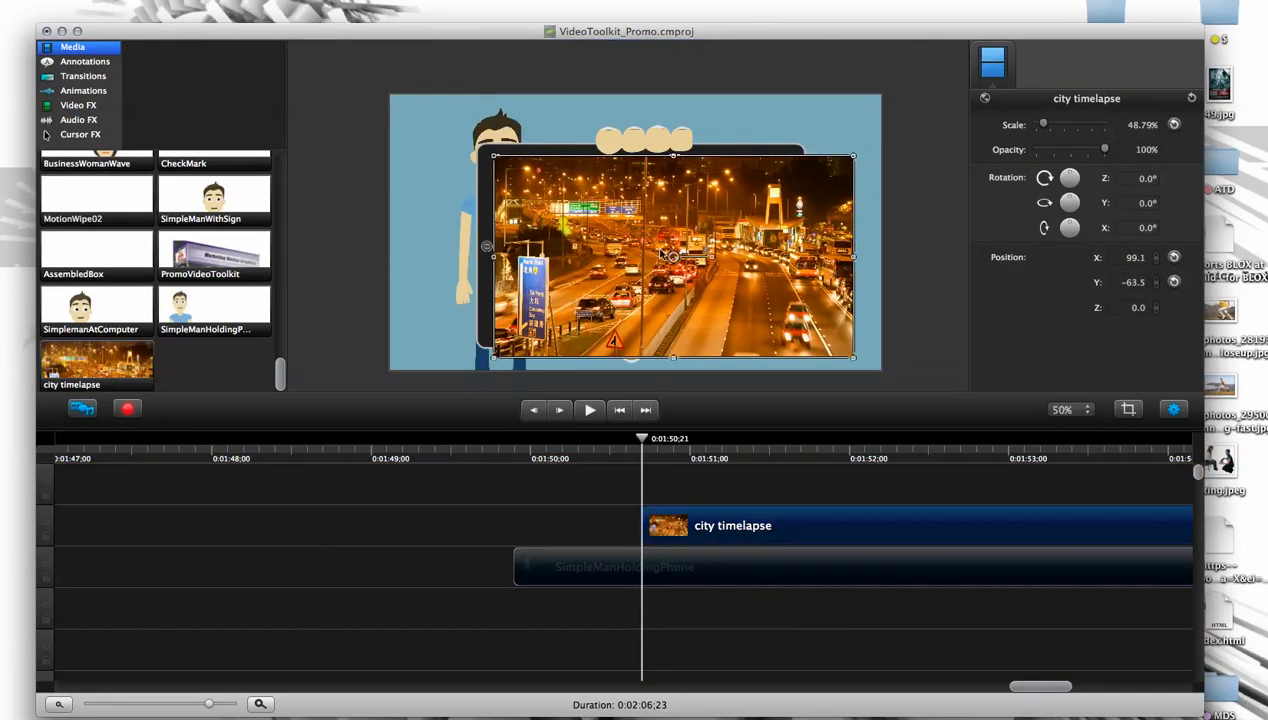
drag(853, 362, 790, 323)
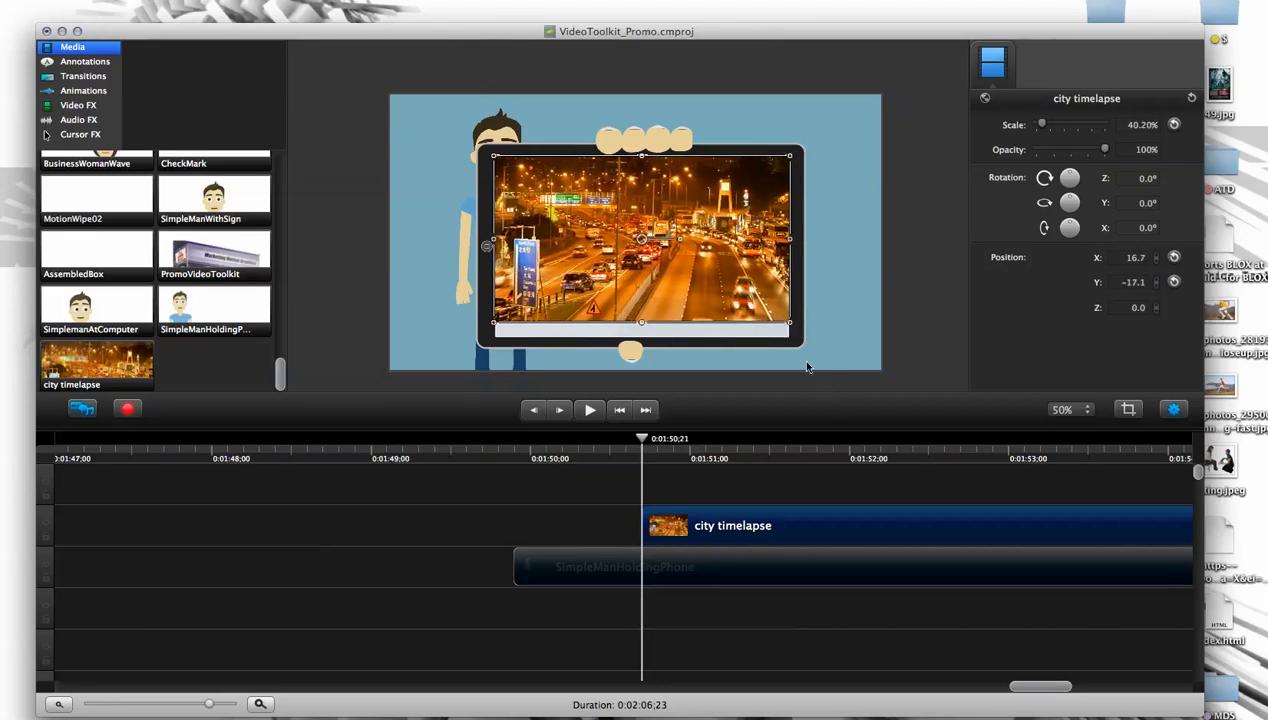
drag(790, 326, 796, 338)
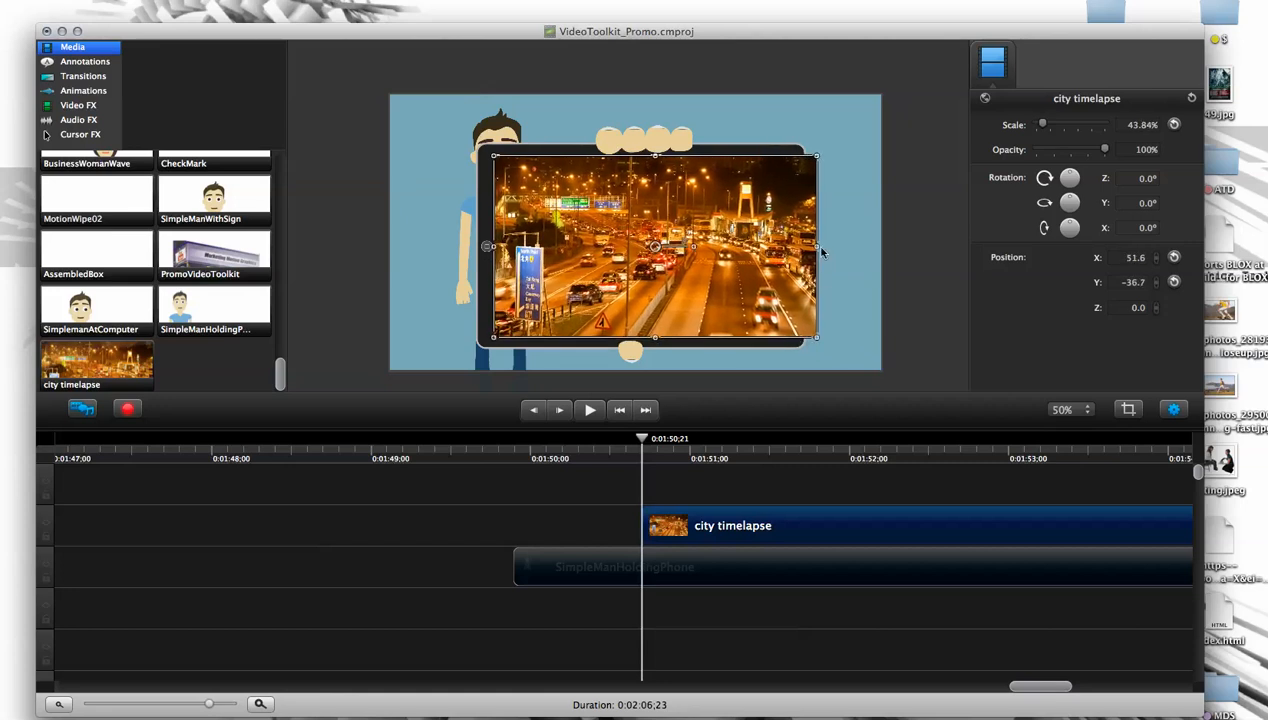
- Stretch the city timelapse video's edges to fit the tablet screen, at about 44.6% scale, X 17.5, Y -34.4
drag(816, 250, 791, 247)
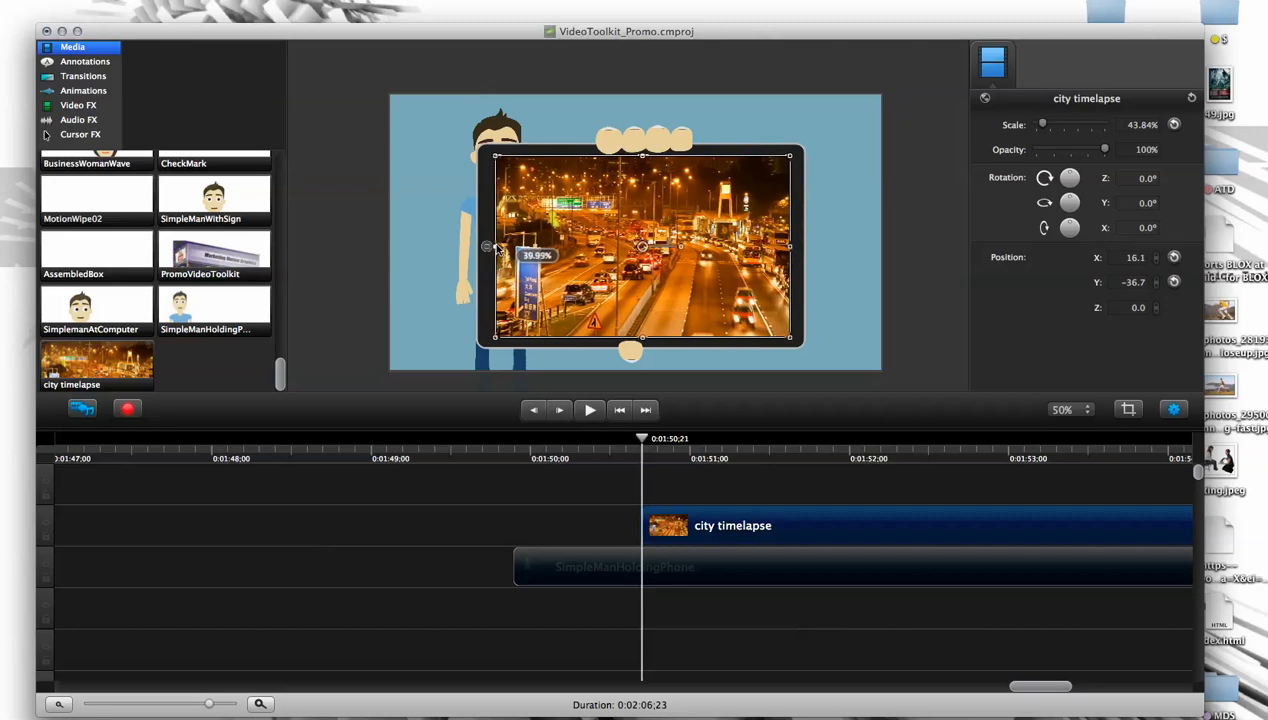
drag(486, 247, 497, 248)
drag(648, 160, 648, 153)
drag(646, 349, 646, 352)
- Set the playhead to 0:01:50;19 and make the city timelapse clip start there
click(688, 470)
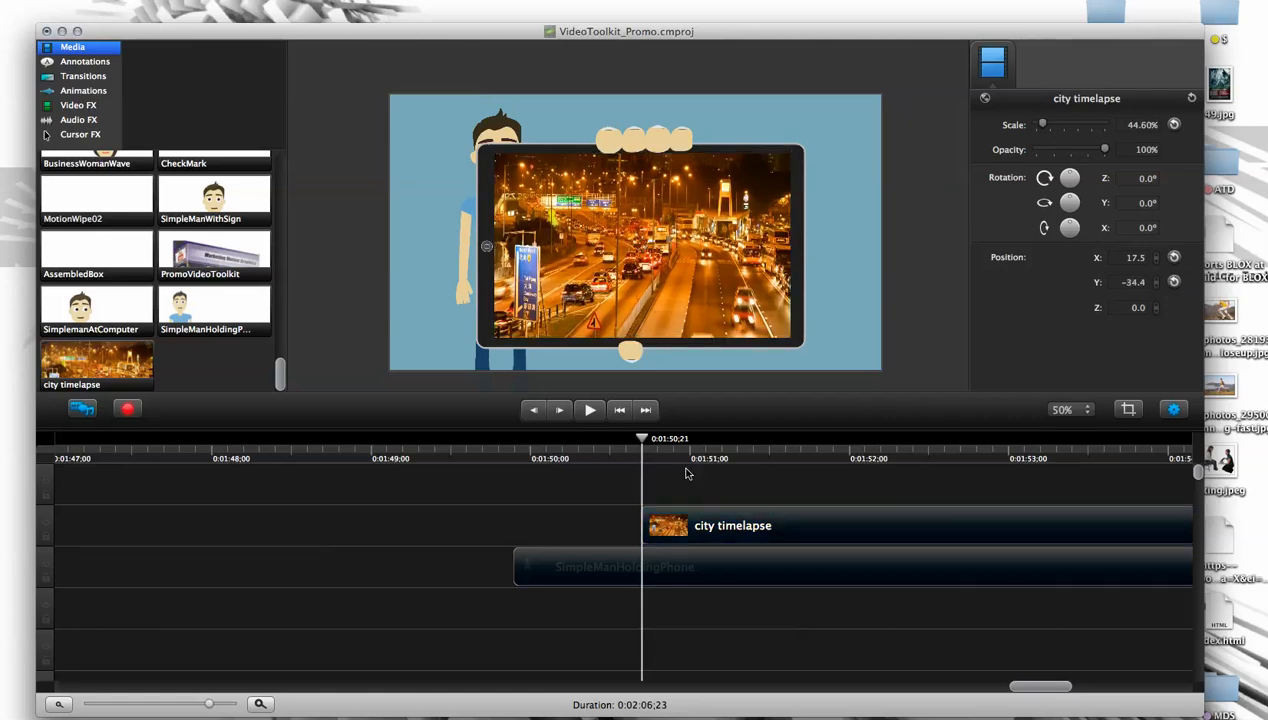
mouse_move(642, 440)
mouse_down()
mouse_move(563, 457)
mouse_move(618, 446)
mouse_move(634, 456)
mouse_up()
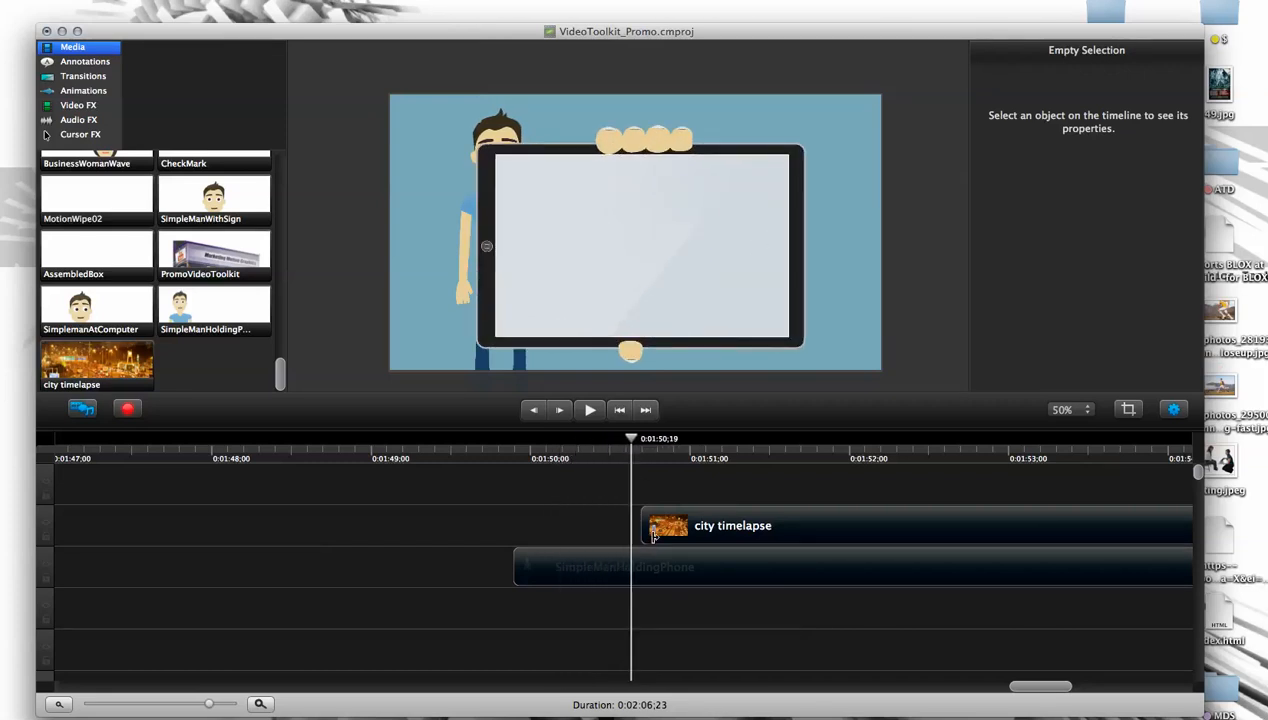
click(710, 532)
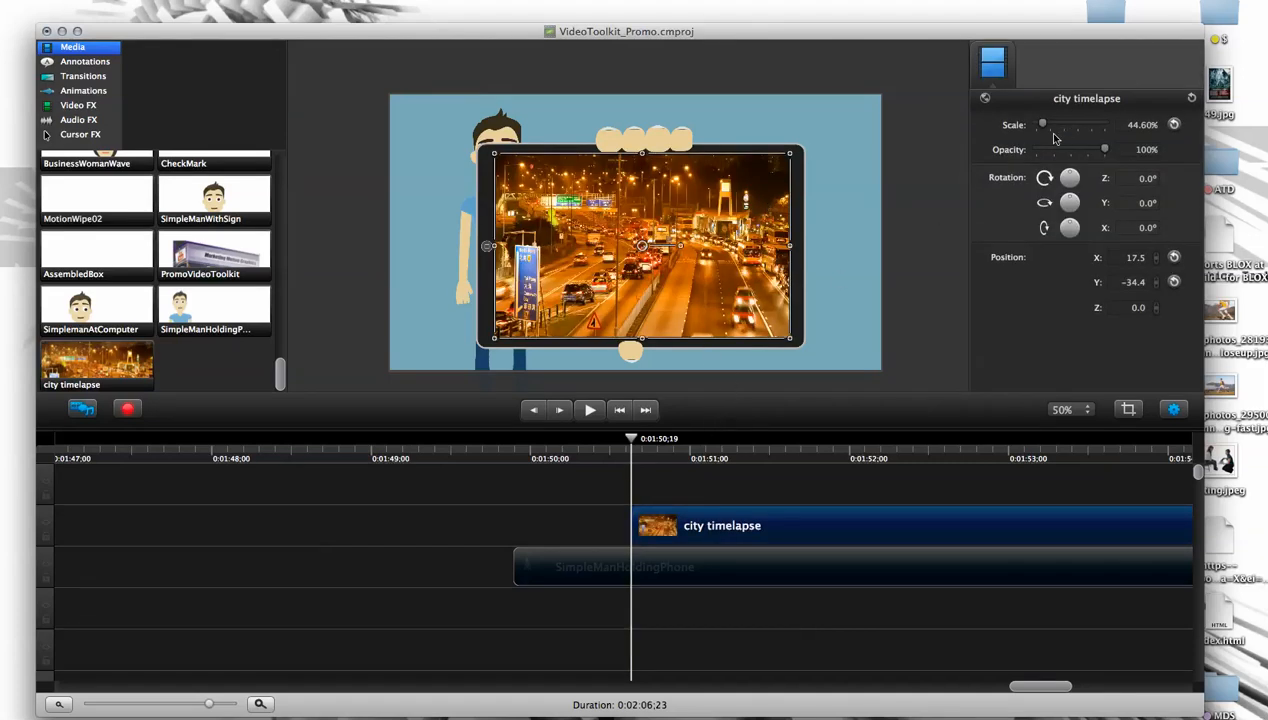
- Add a Custom animation at the start of the city timelapse clip and return the playhead to 0:01:50;19
click(74, 78)
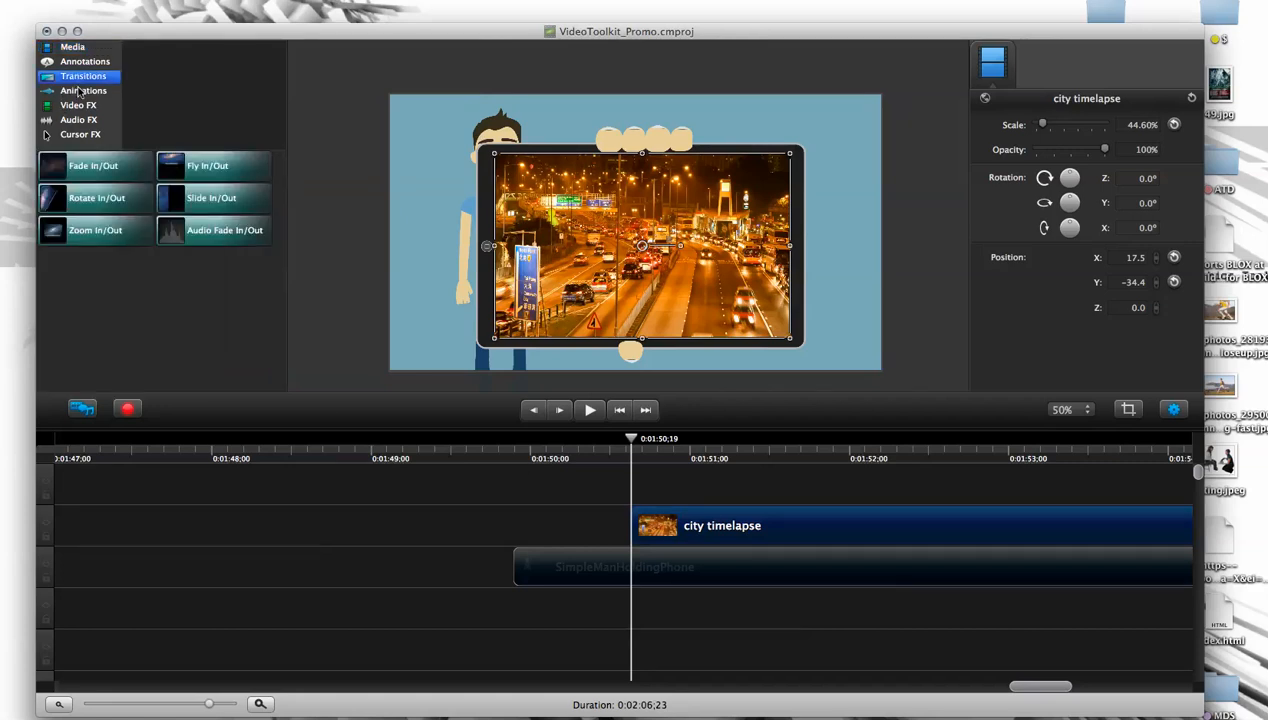
click(83, 90)
drag(100, 327, 672, 525)
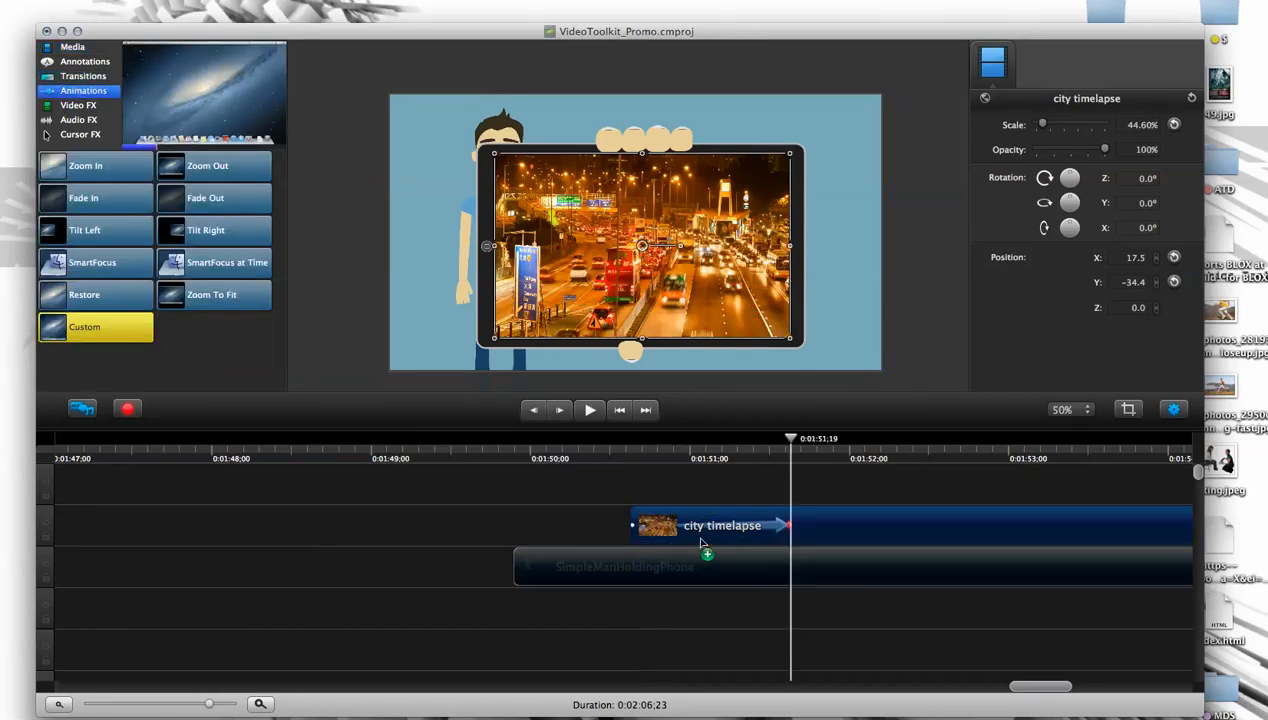
click(662, 458)
drag(656, 459, 633, 461)
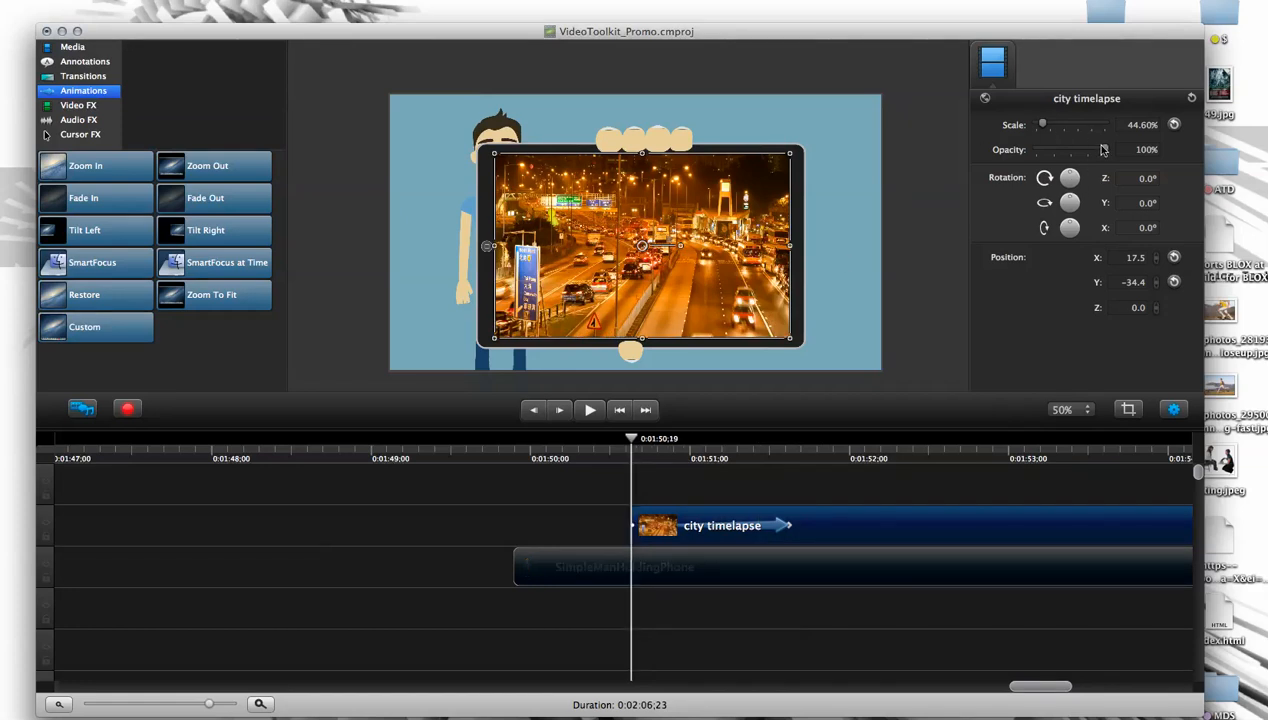
- Set the city timelapse clip's starting scale to 1% and shorten its animation to end at 0:01:51;03
drag(1049, 126, 1039, 124)
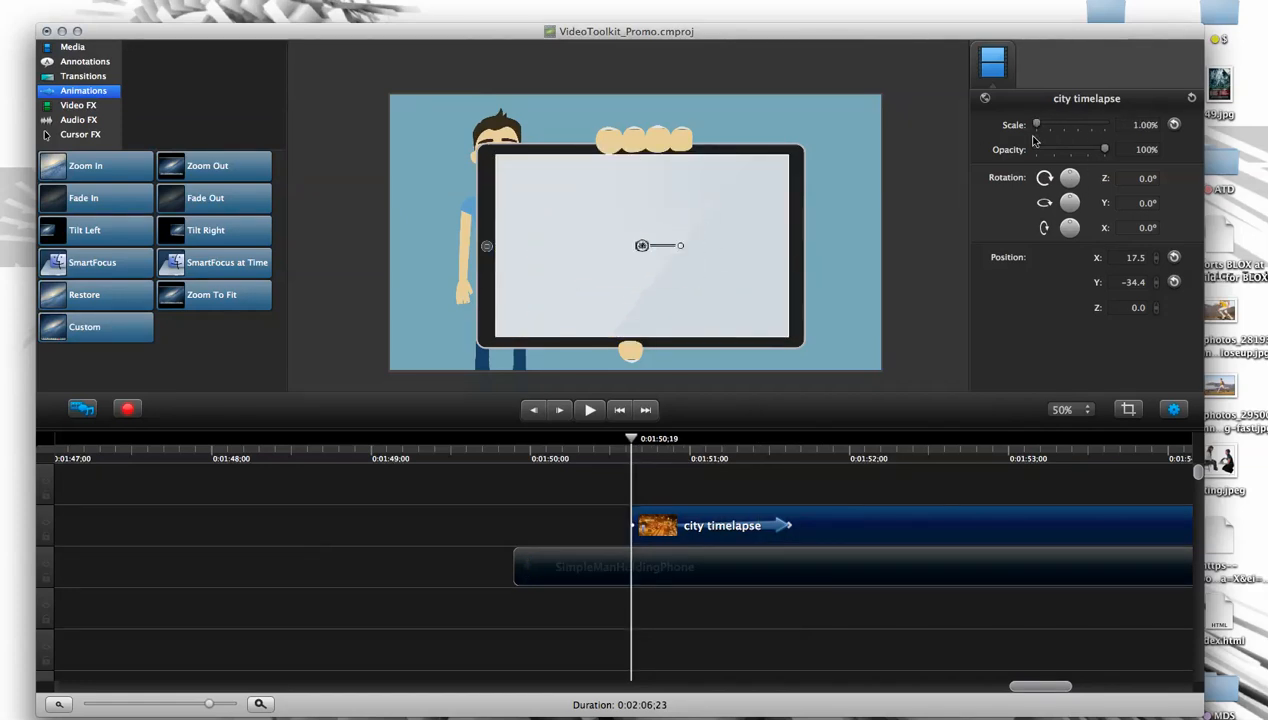
drag(783, 525, 670, 477)
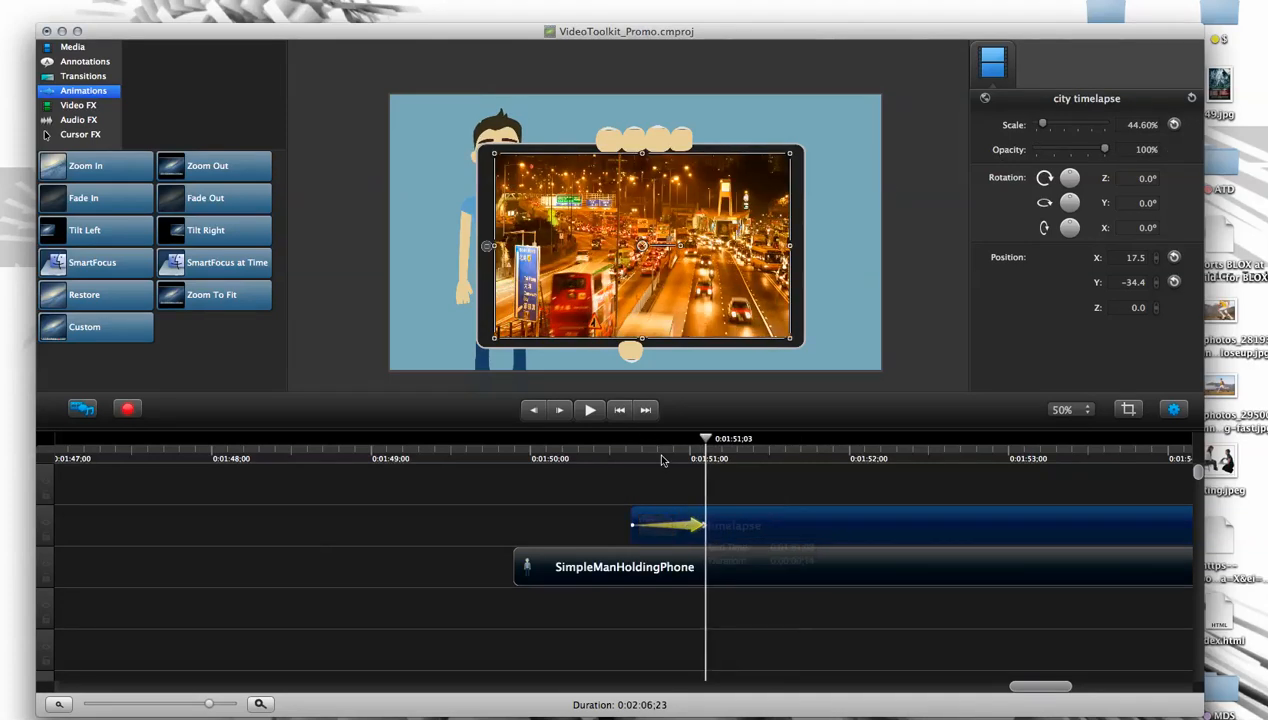
- Play back the start of the city timelapse clip to check how it grows onto the tablet screen
click(636, 460)
click(601, 611)
key(space)
key(space)
drag(614, 459, 599, 465)
key(space)
key(space)
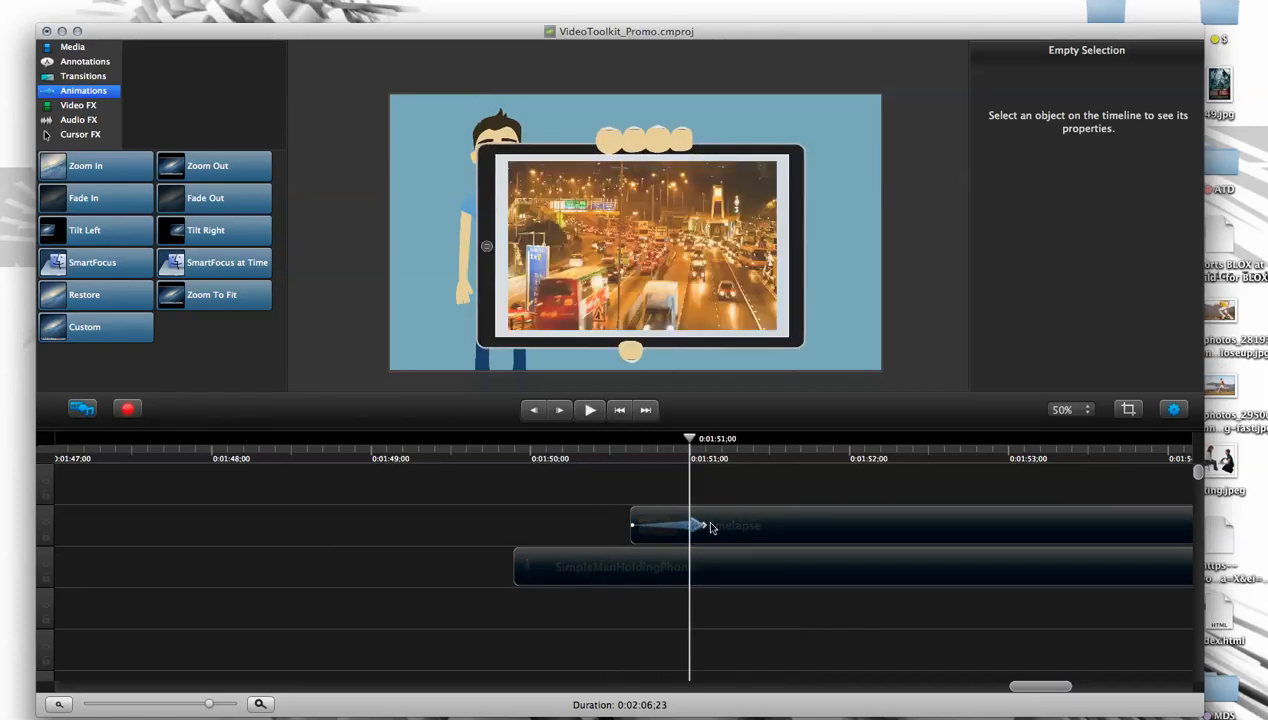
- Move the city timelapse clip earlier to start at 0:01:50;16 and preview it from 0:01:50;14
drag(683, 440, 606, 443)
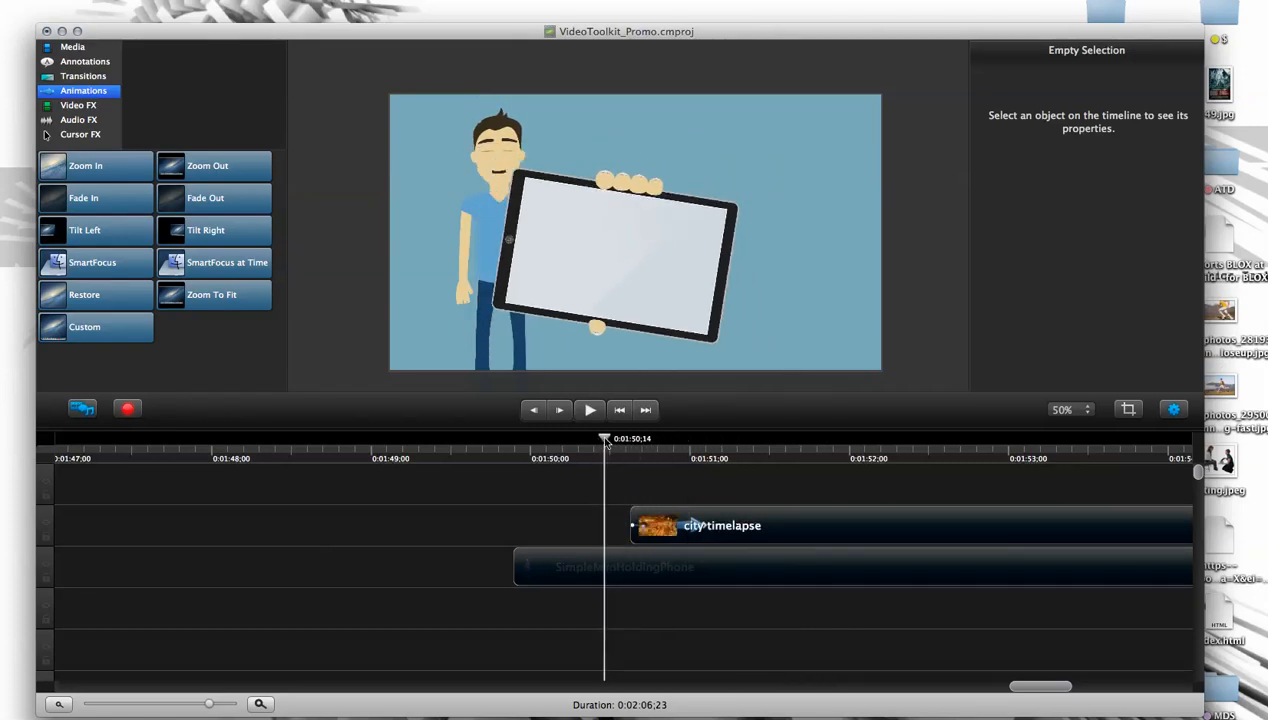
drag(757, 526, 651, 545)
click(560, 500)
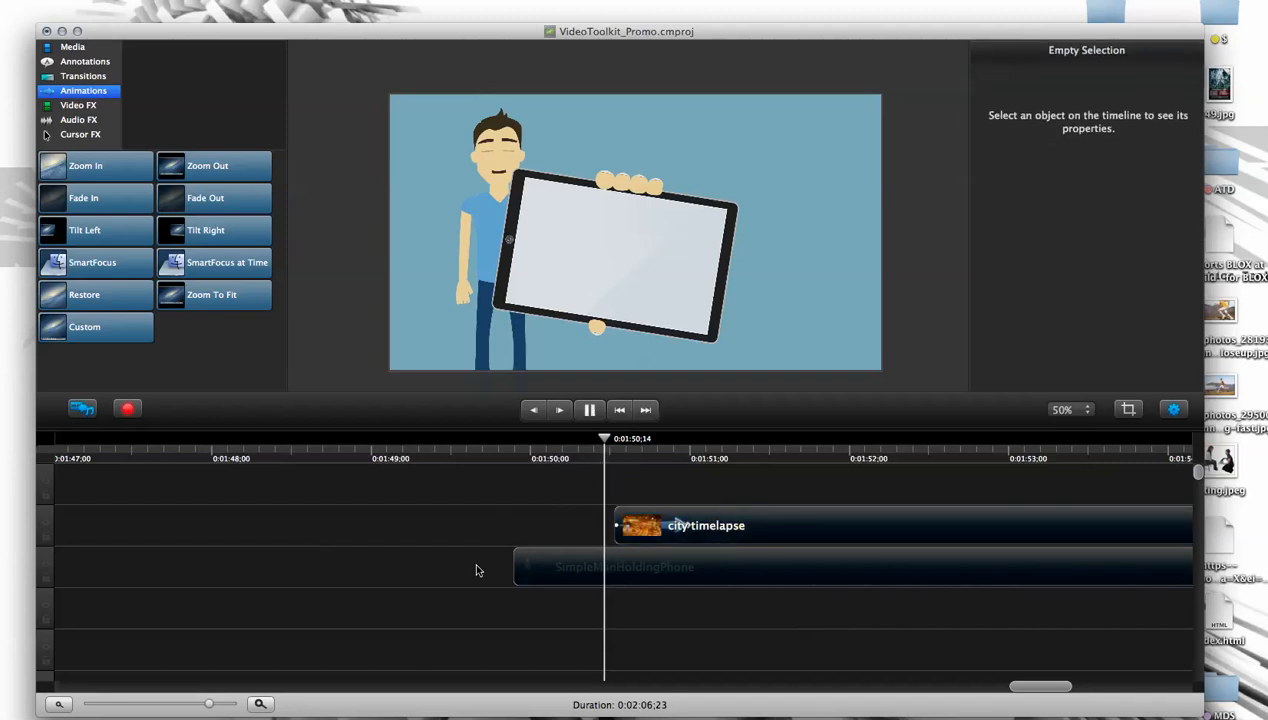
key(space)
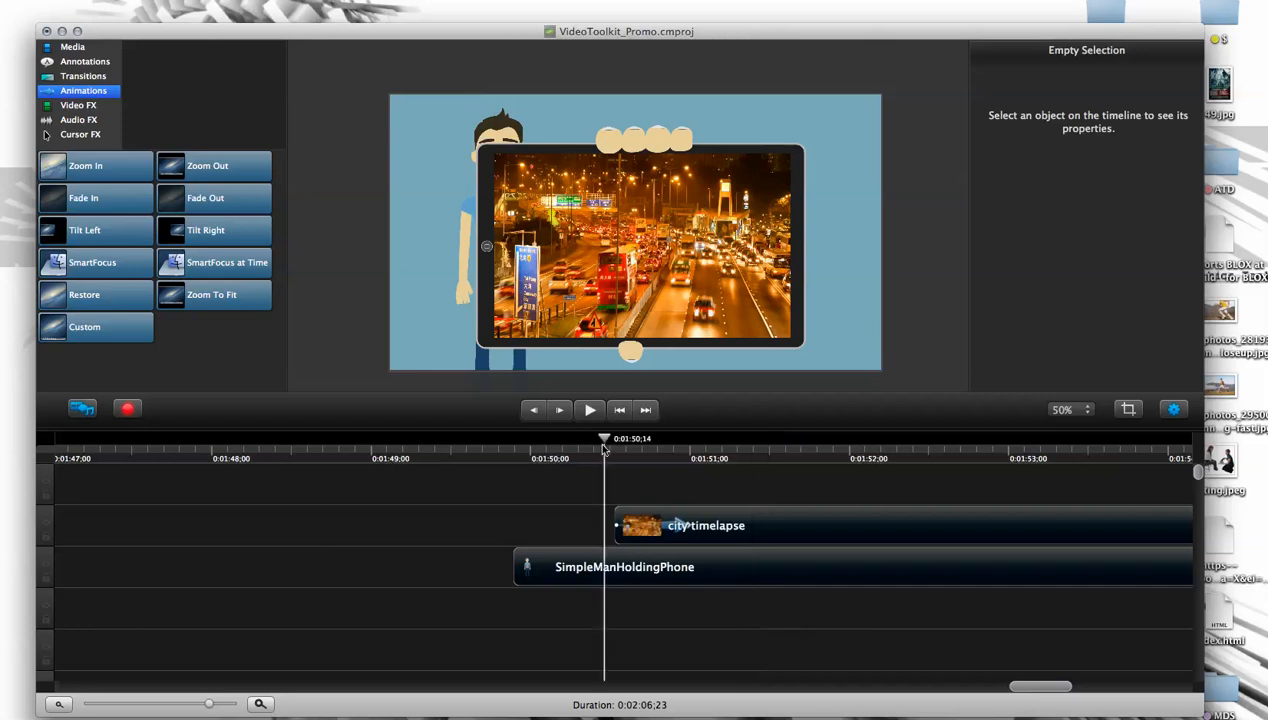
click(605, 452)
key(space)
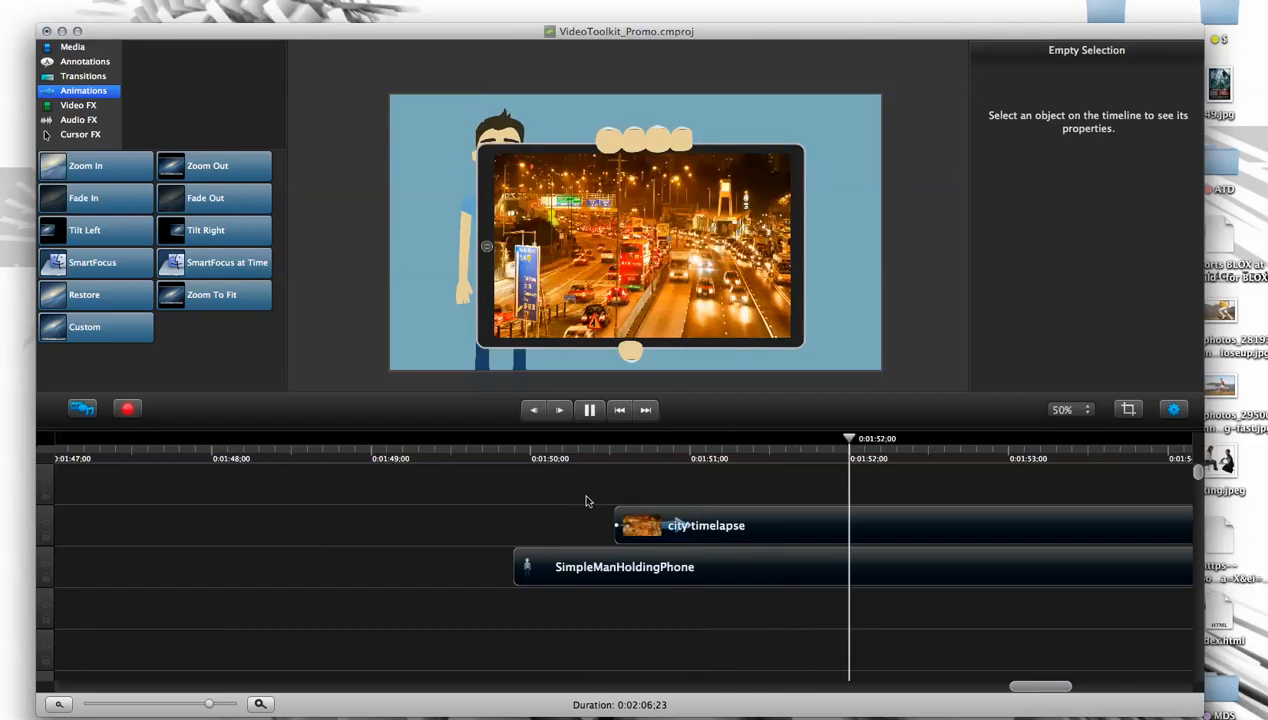
key(space)
- Shorten the city timelapse clip's scale animation to 9 frames, ending at 0:01:50;25
mouse_move(660, 452)
mouse_down()
mouse_move(624, 446)
mouse_move(674, 444)
mouse_up()
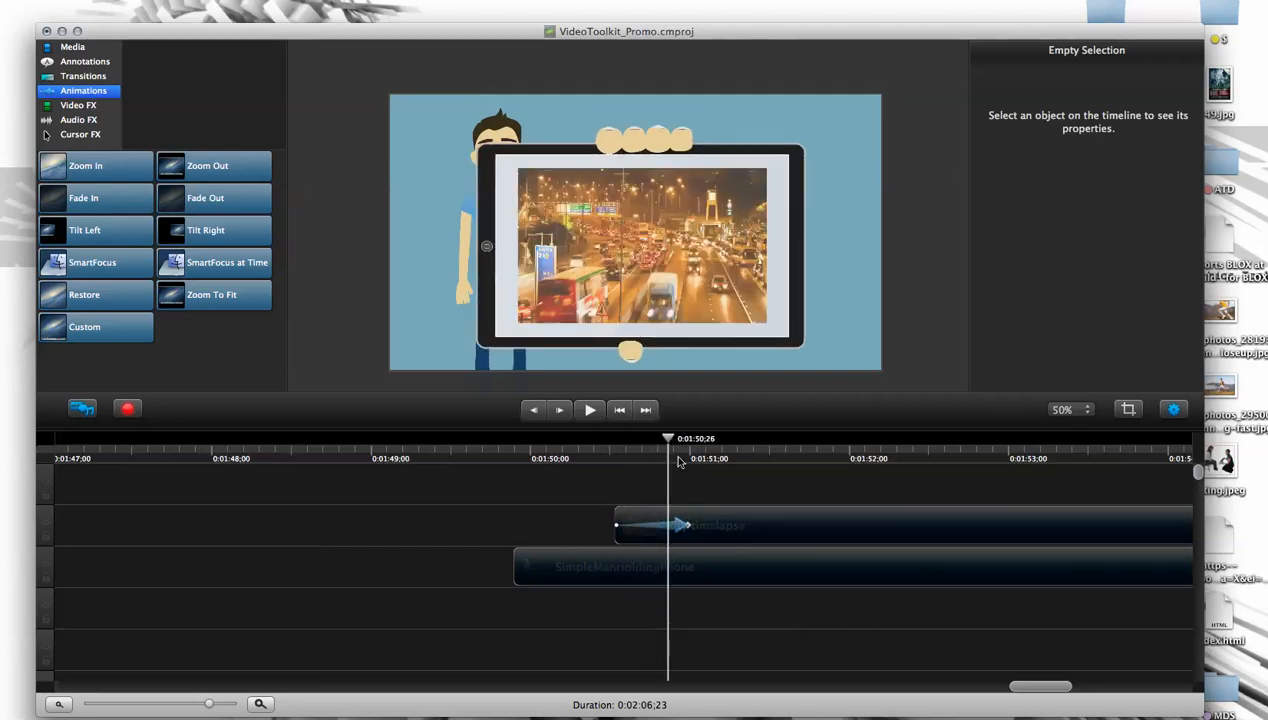
drag(690, 530, 660, 531)
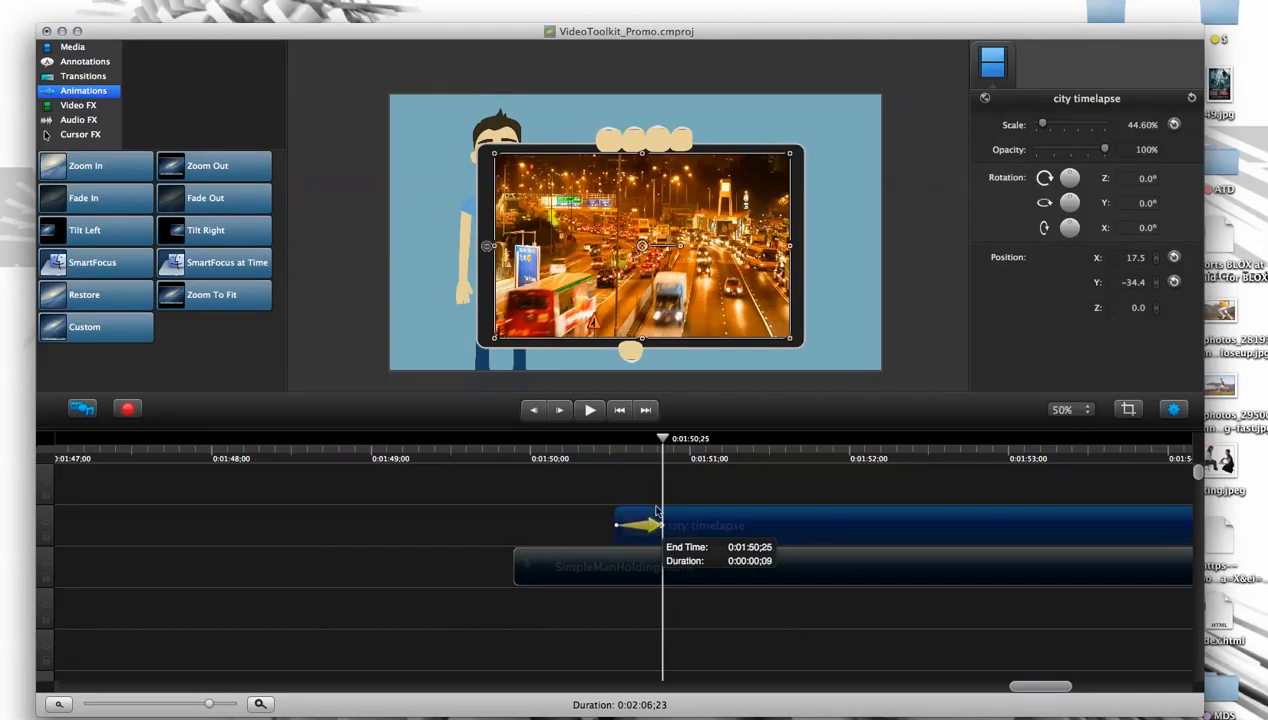
mouse_move(660, 444)
mouse_down()
mouse_move(623, 446)
mouse_move(652, 446)
mouse_up()
click(661, 490)
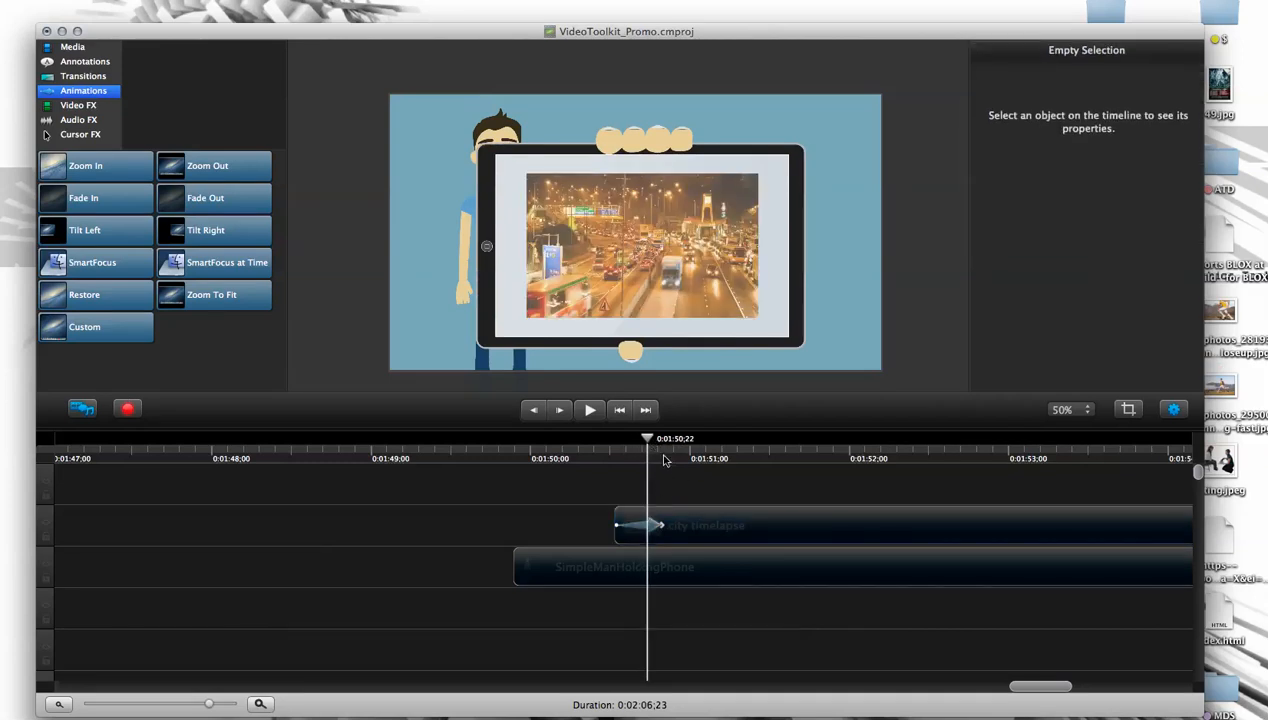
- Scrub between 0:01:50;16 and 0:01:52;00 to examine the video's timing against the tablet, returning the playhead to 0:01:50;16
drag(650, 444, 620, 445)
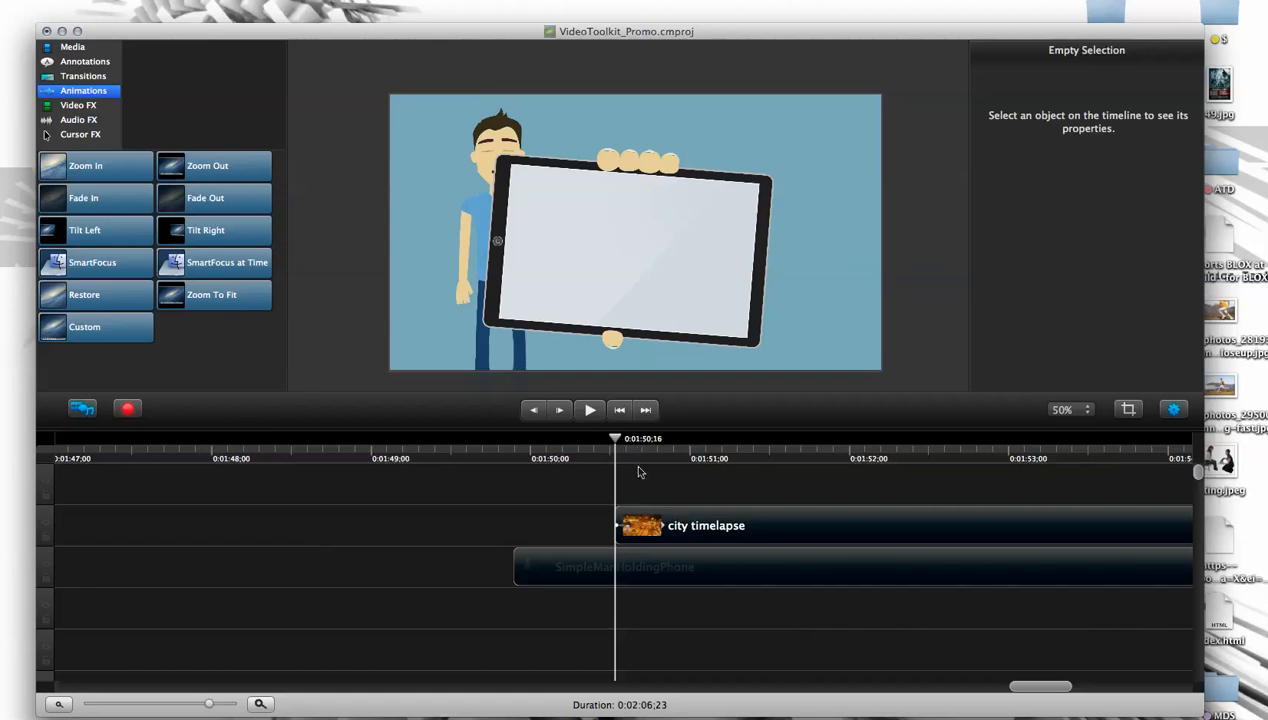
drag(621, 444, 709, 446)
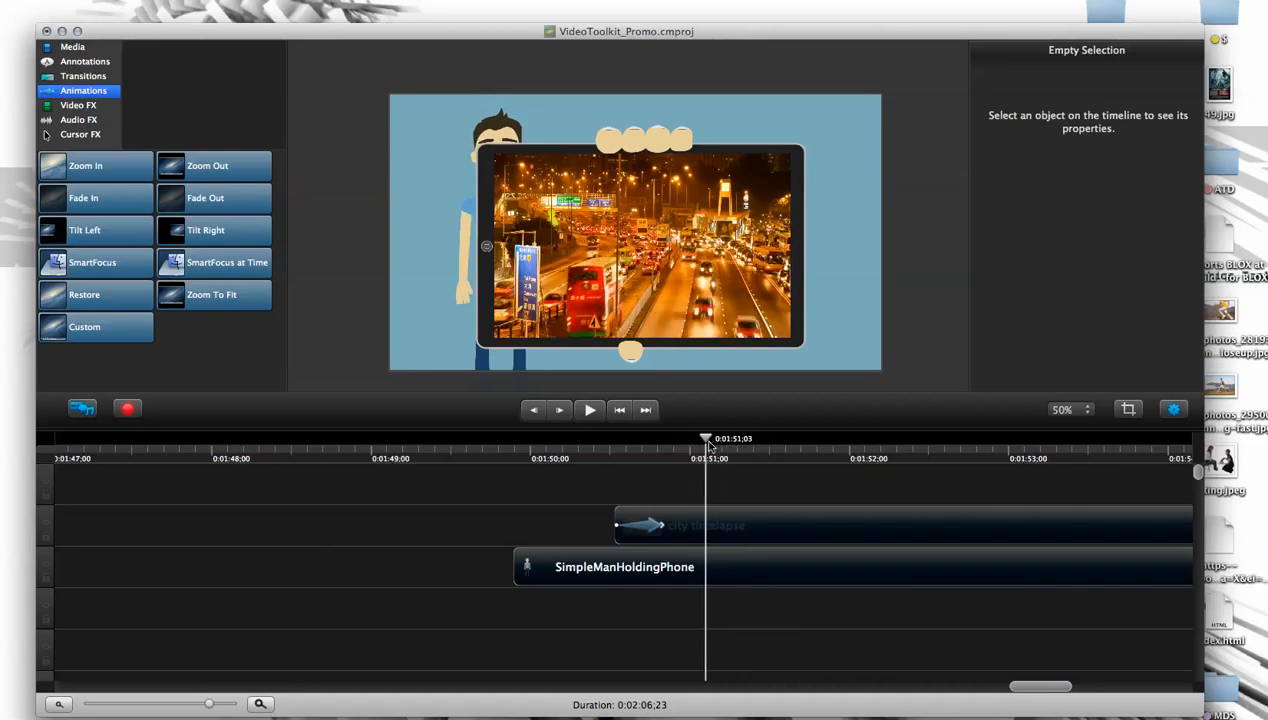
drag(711, 443, 693, 444)
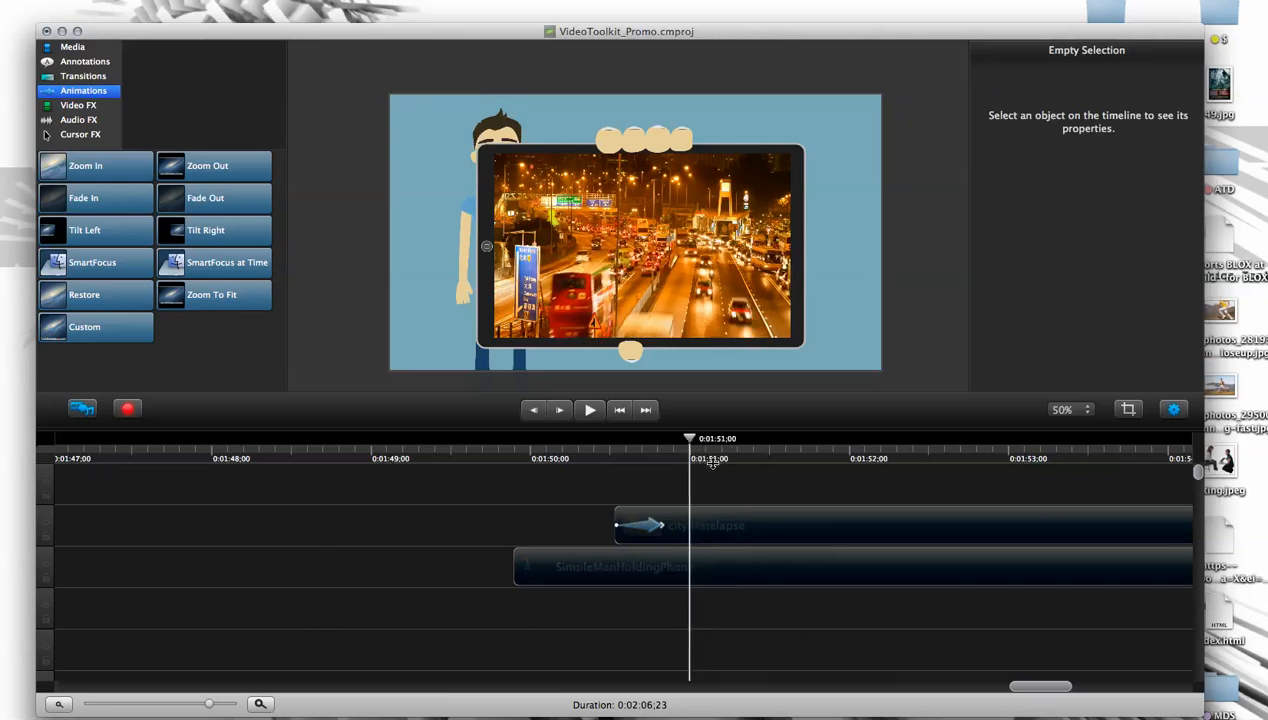
drag(692, 440, 852, 455)
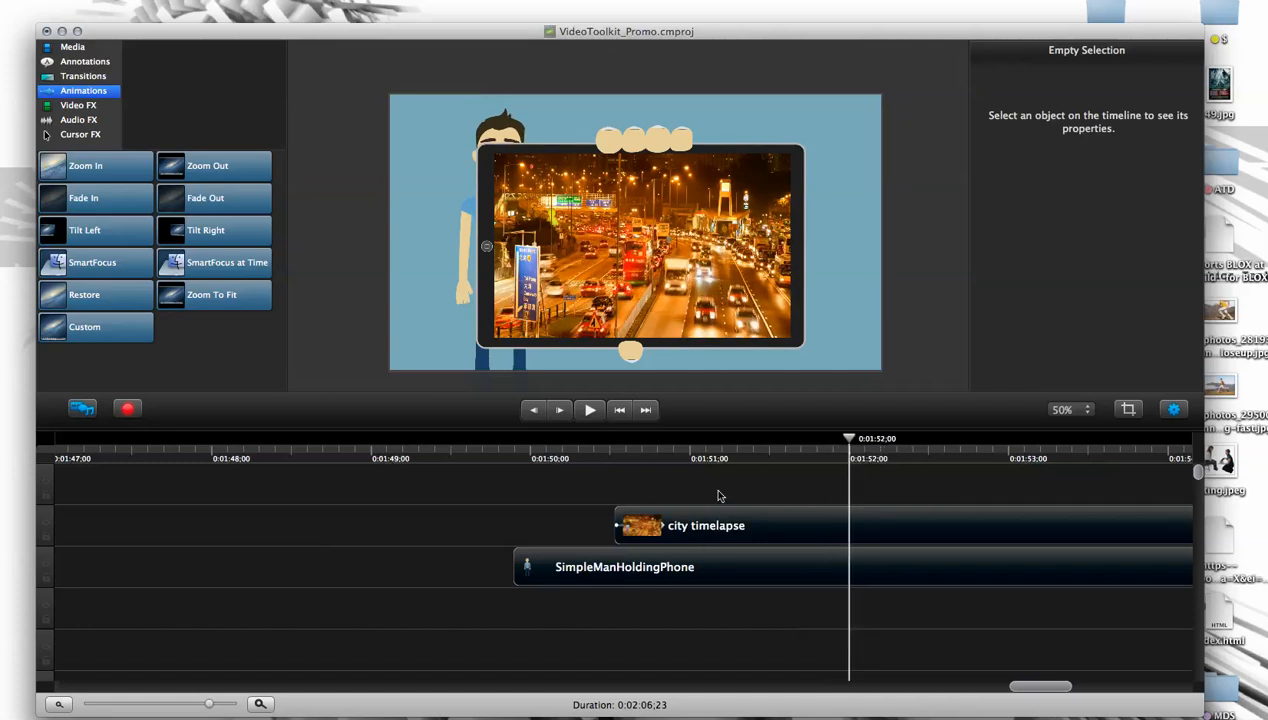
click(689, 443)
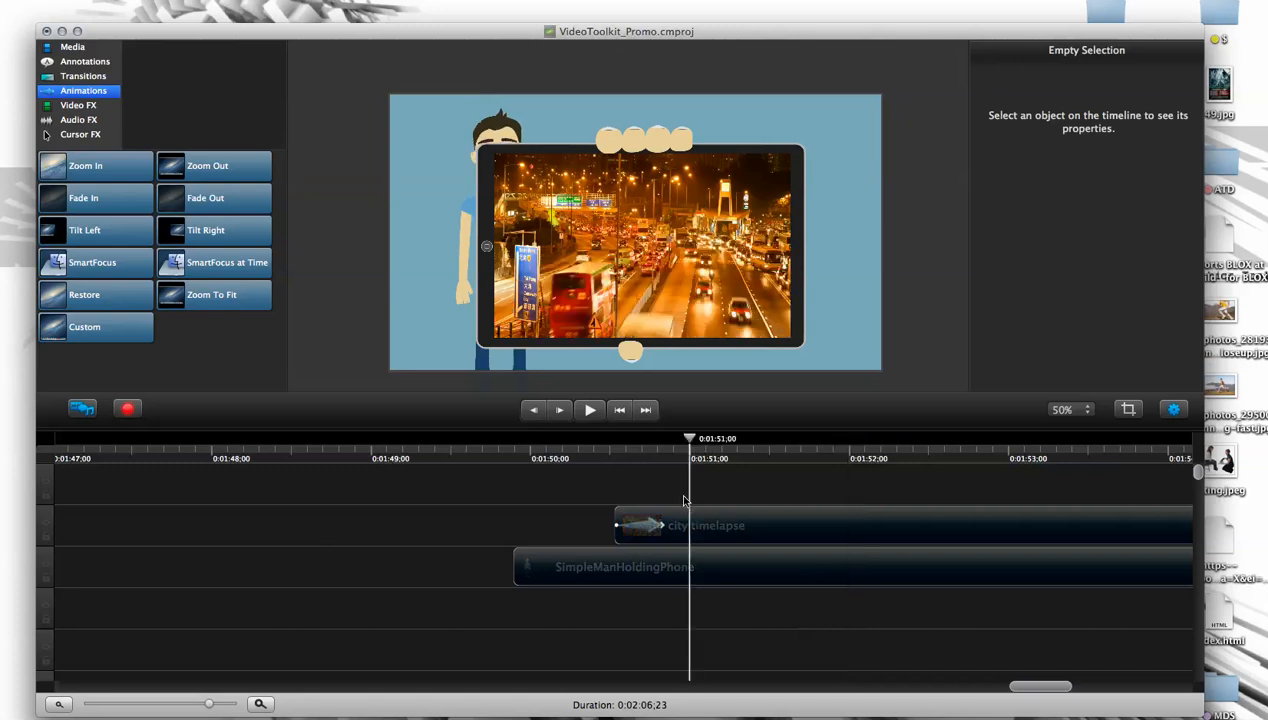
click(684, 441)
drag(682, 442, 618, 445)
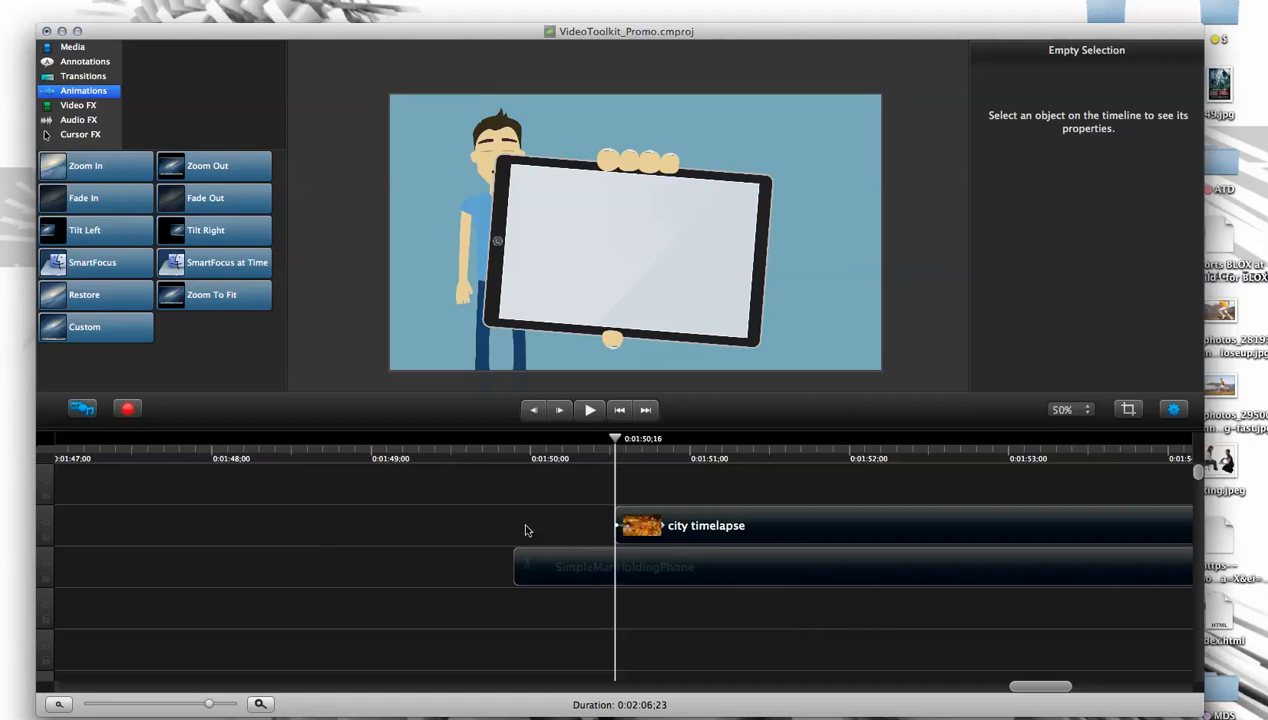
- Play the city timelapse clip on the tablet from 0:01:50;16 to 0:01:52;28
key(space)
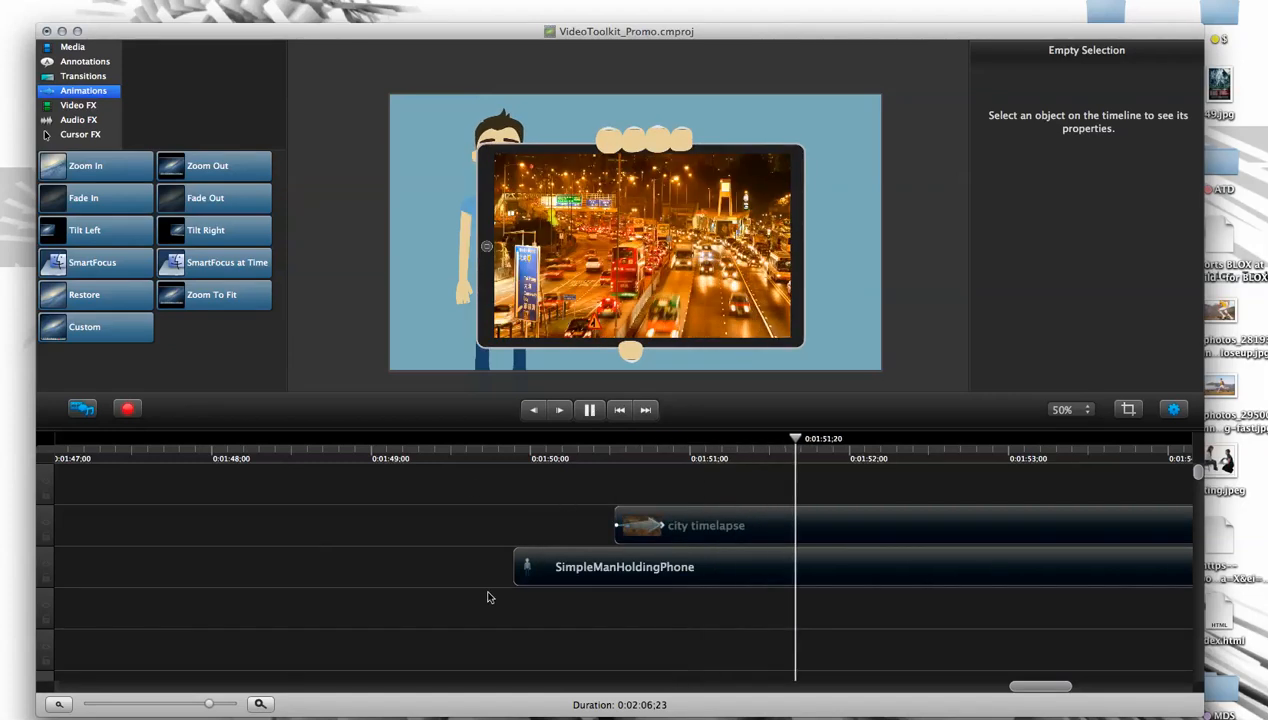
key(space)
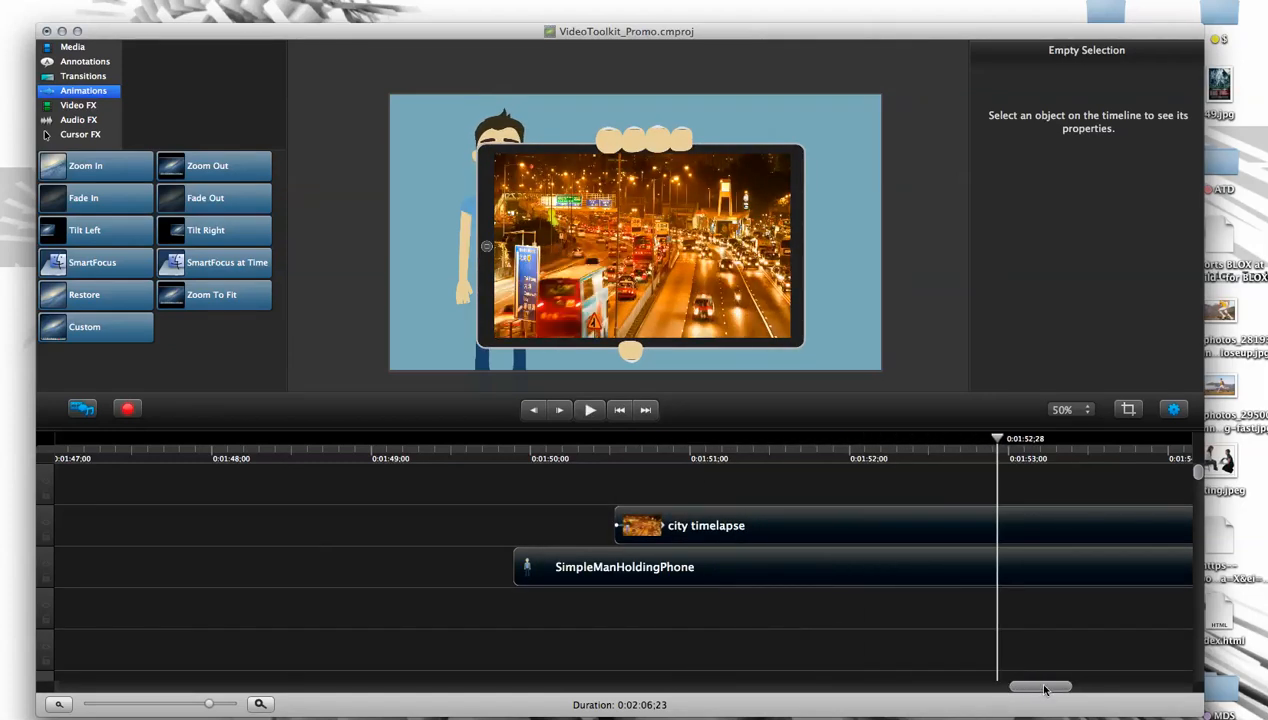
scroll(1042, 690, right, 10)
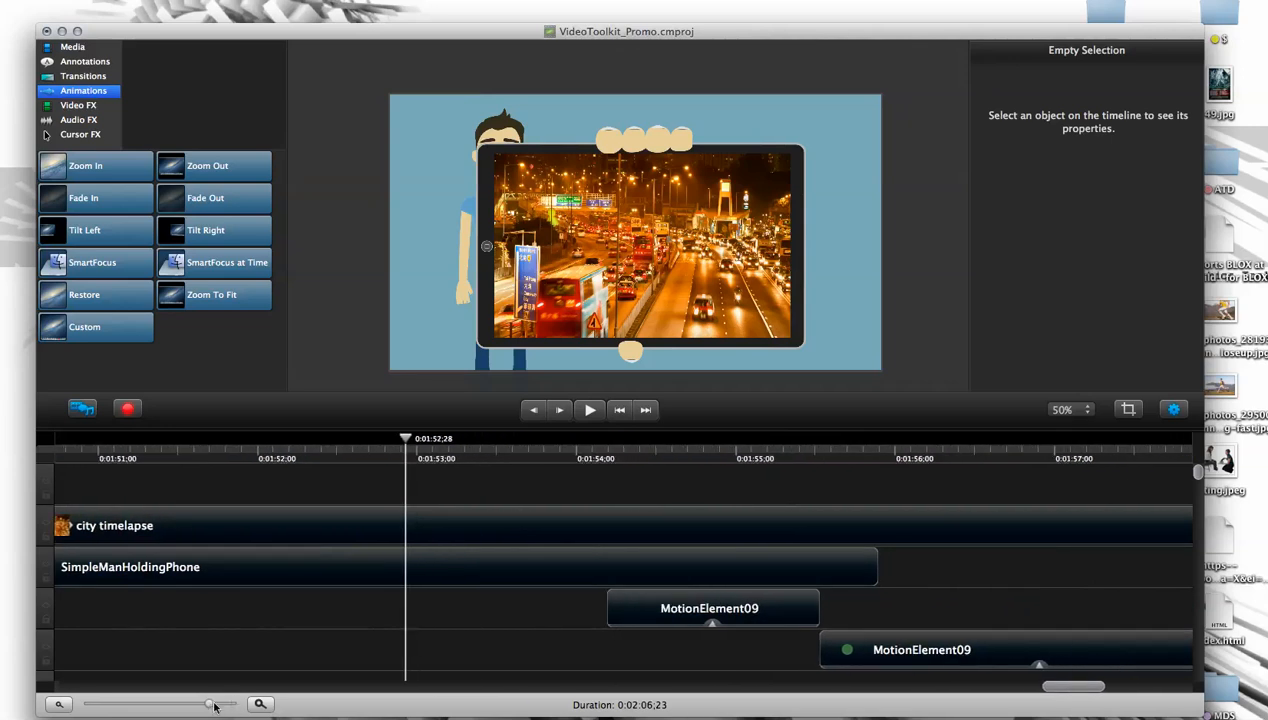
drag(205, 705, 195, 705)
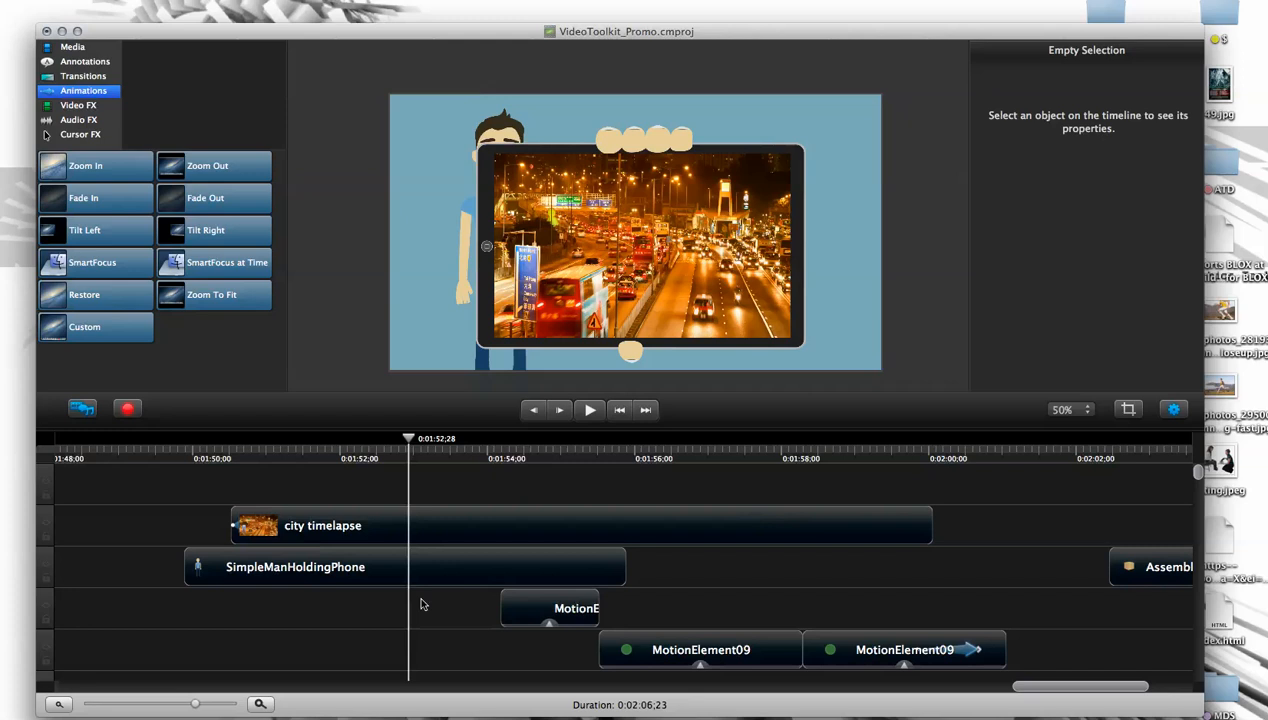
- Split the SimpleManHoldingPhone clip at 0:01:51;02
drag(416, 442, 276, 485)
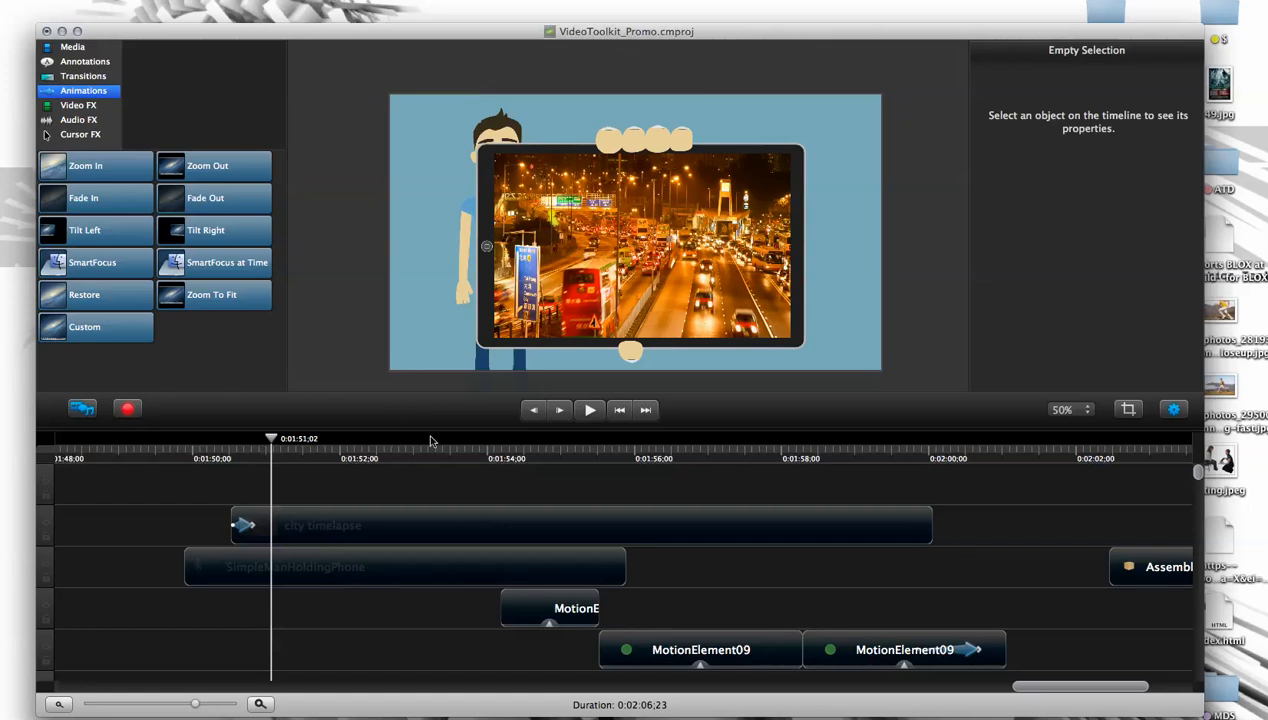
click(280, 578)
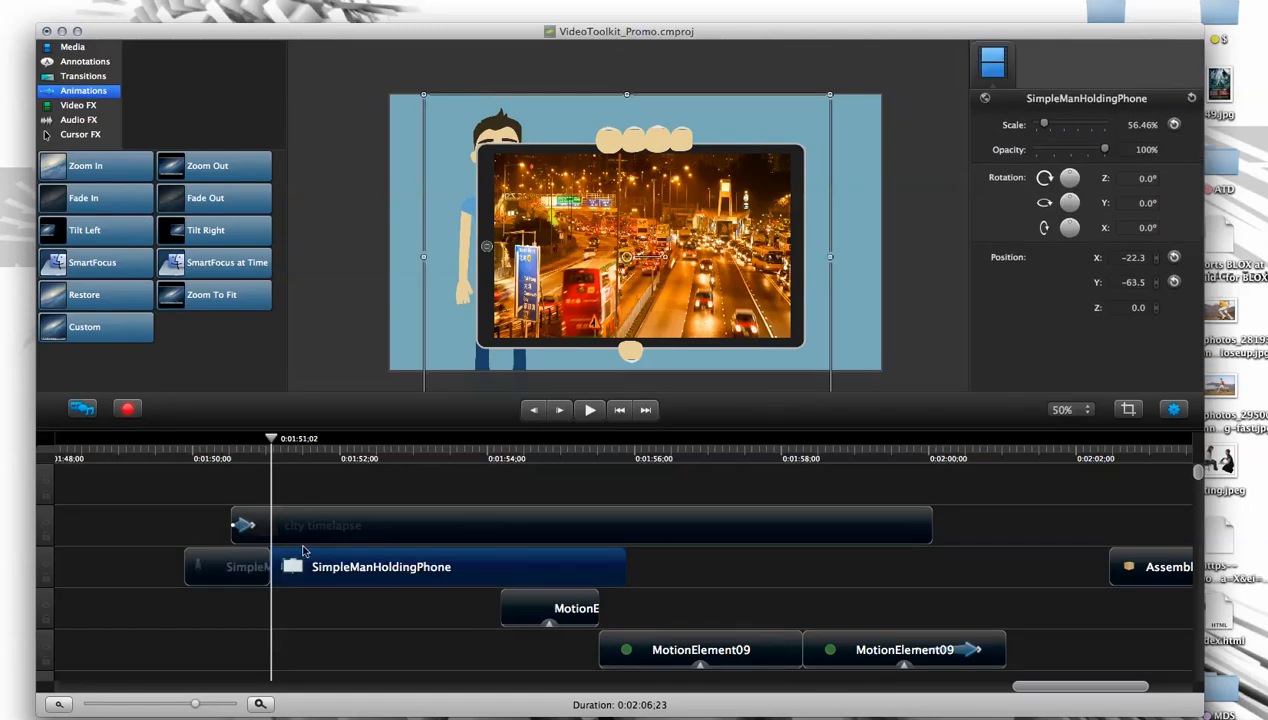
click(147, 0)
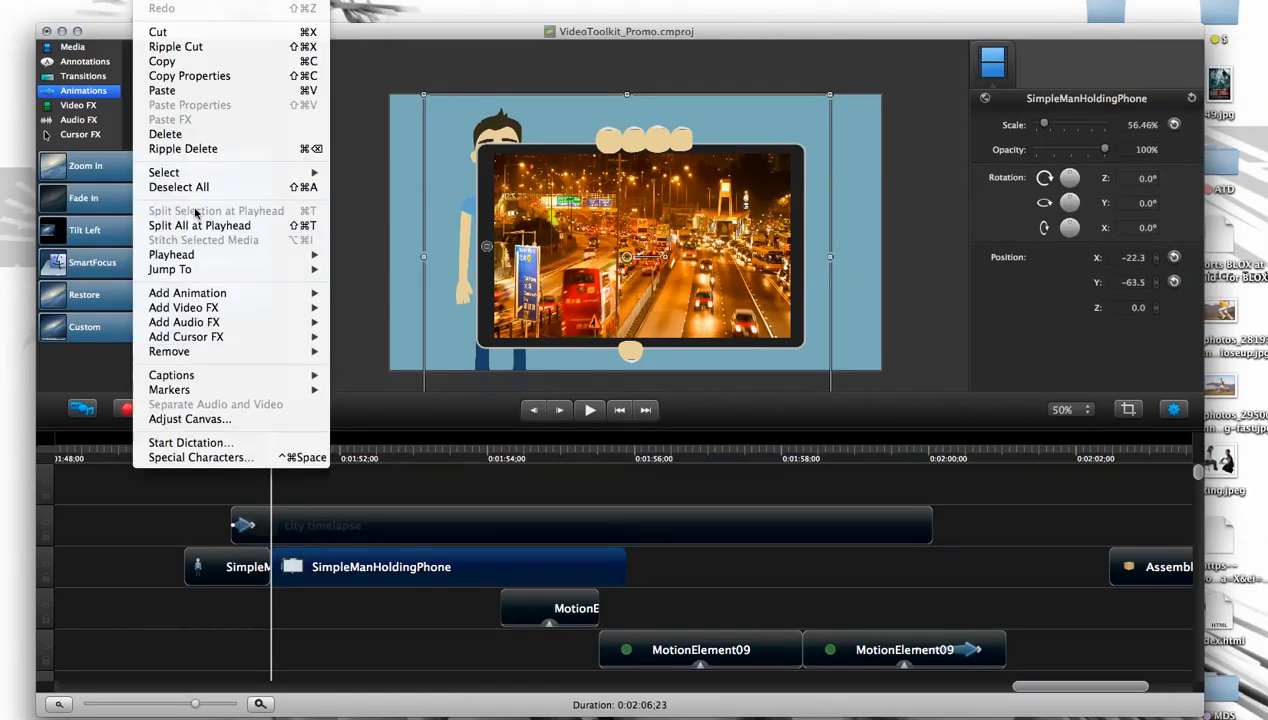
click(269, 211)
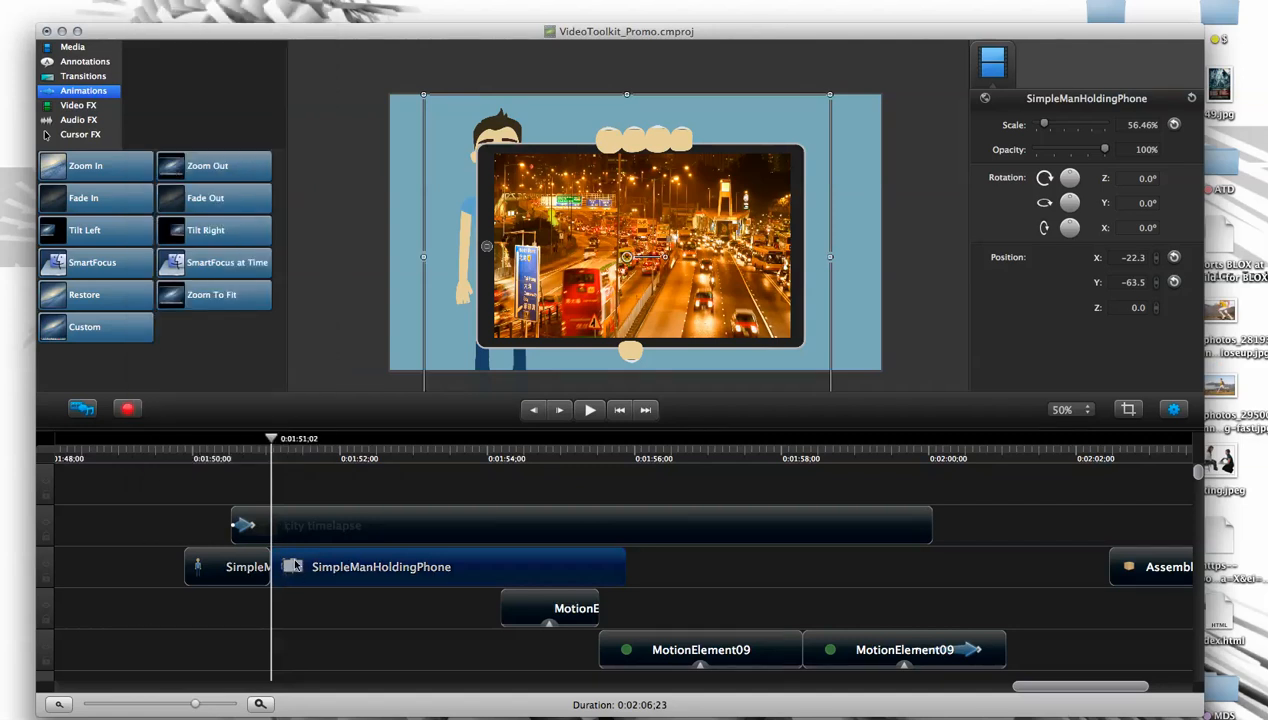
- Paste a copy of the second SimpleManHoldingPhone part at 0:01:55;27 and scrub through it with the city timelapse
drag(272, 440, 399, 466)
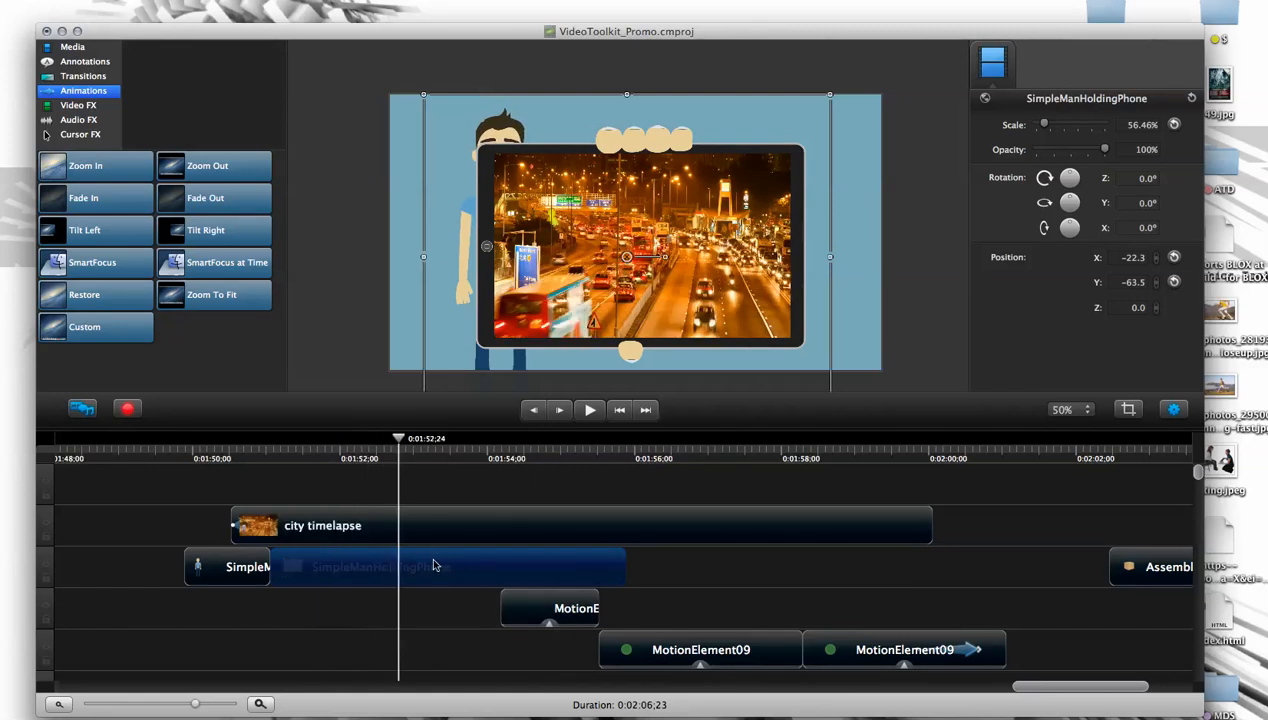
drag(619, 451, 628, 452)
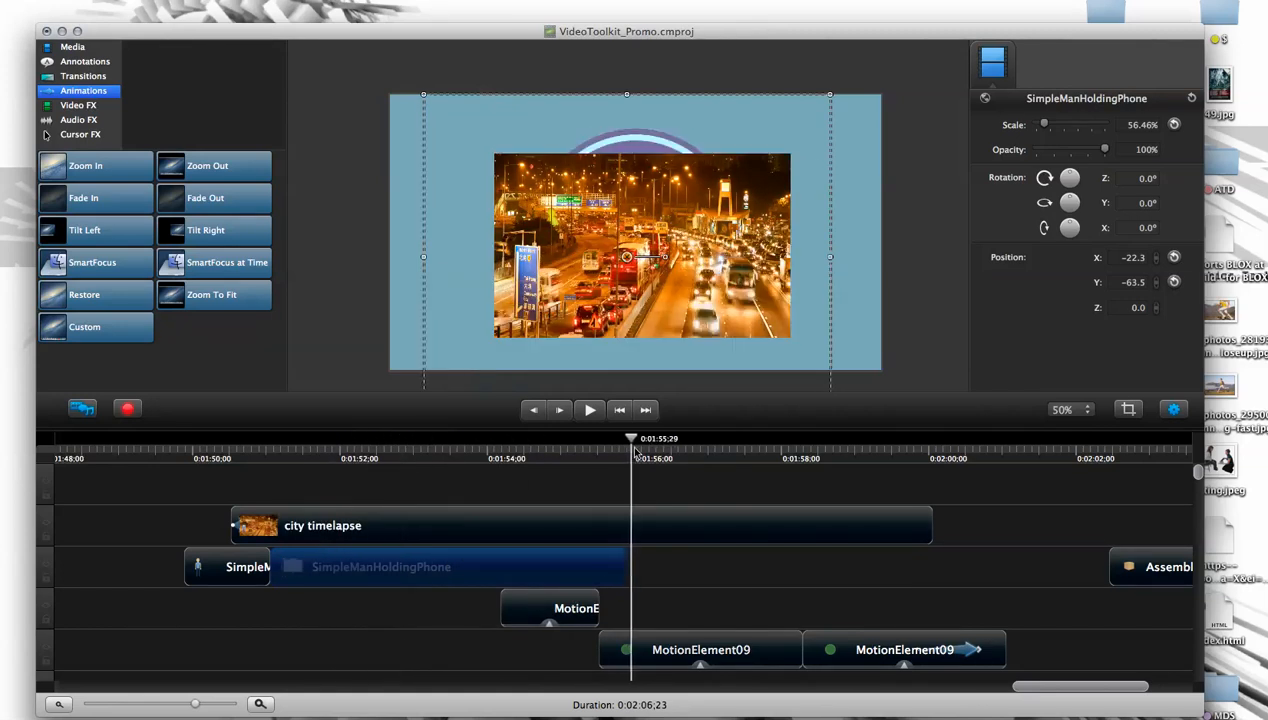
click(645, 573)
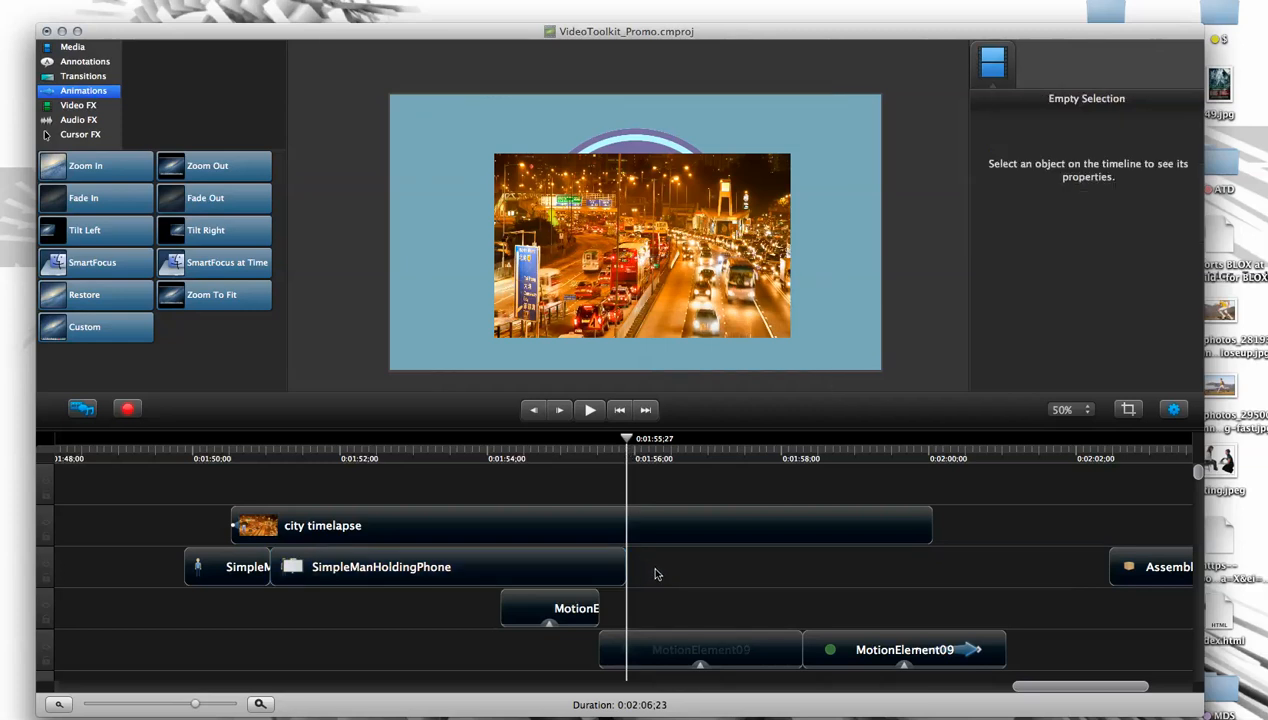
key(super+v)
drag(627, 440, 891, 495)
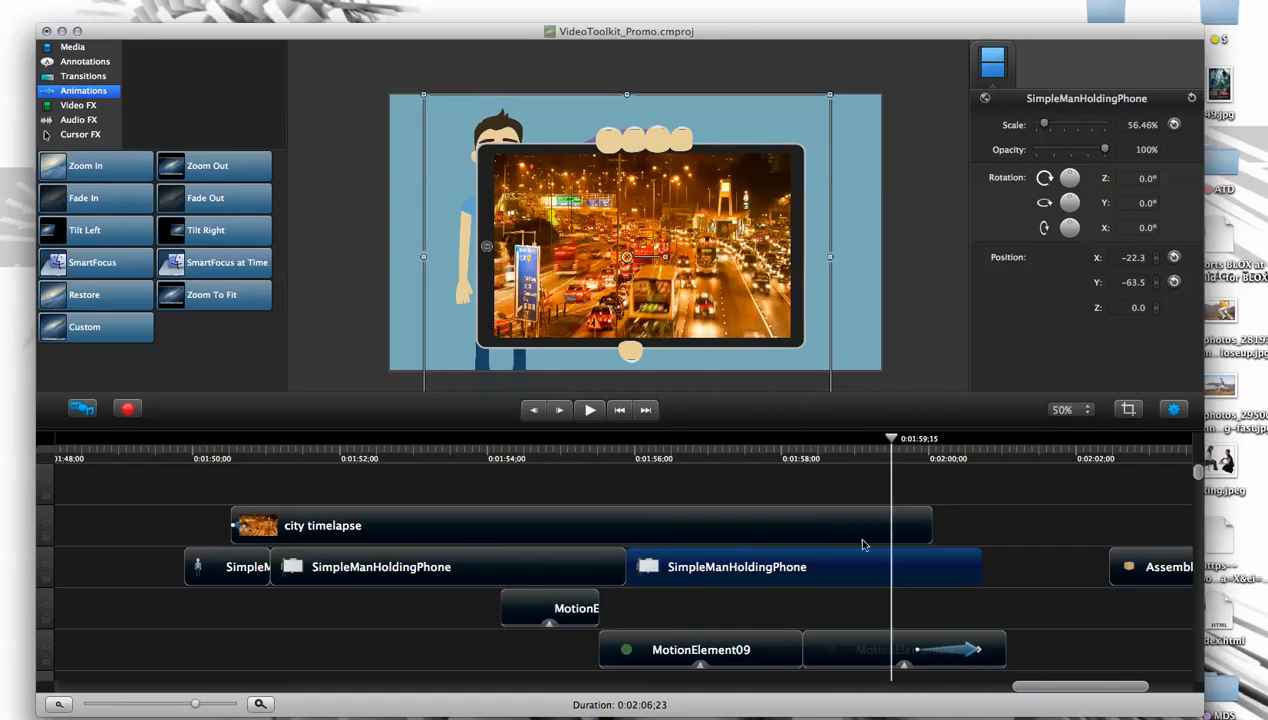
drag(903, 446, 1017, 450)
drag(932, 452, 546, 455)
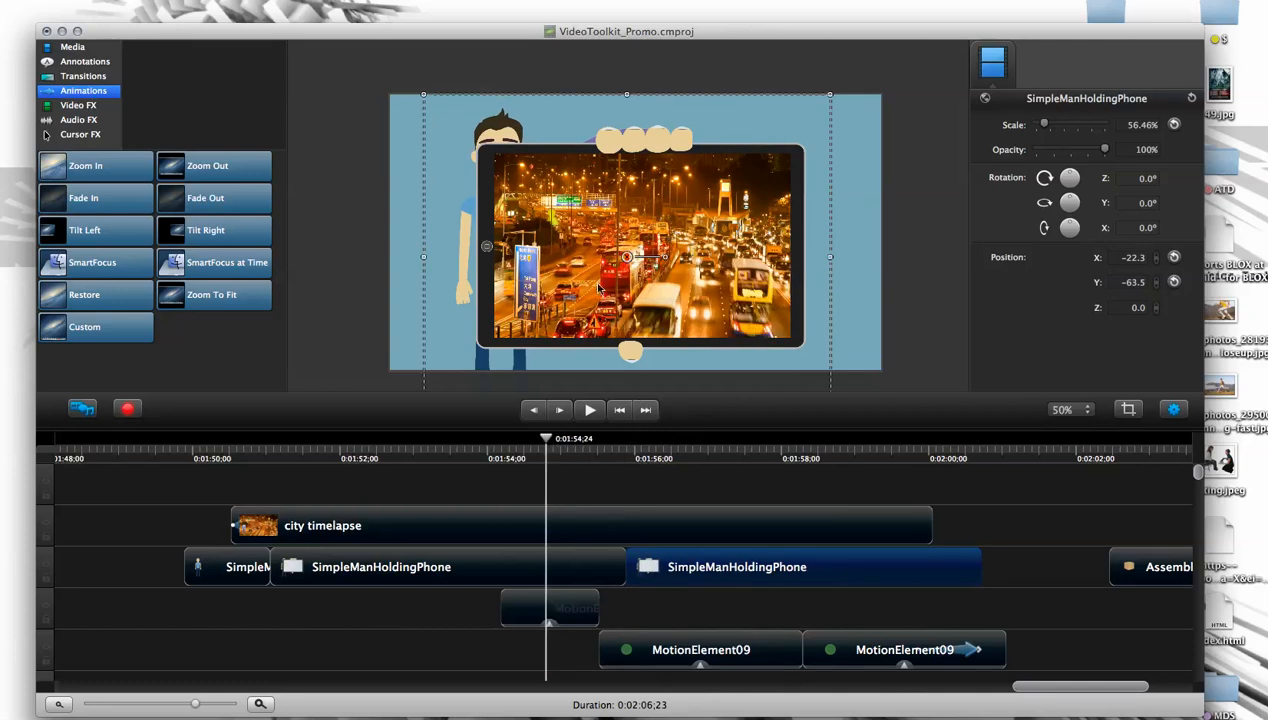
- Delete the pasted copy and the second part of SimpleManHoldingPhone, and extend the first part to about 0:01:55;27
click(642, 194)
click(663, 198)
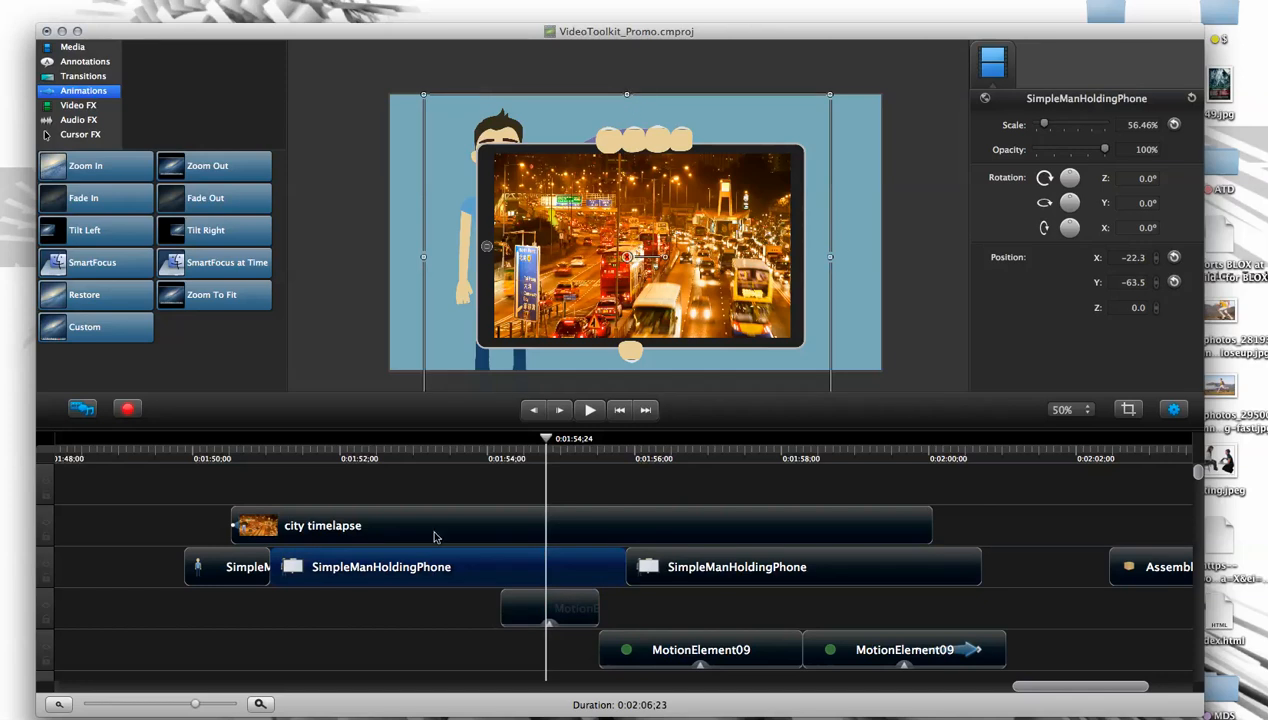
click(655, 566)
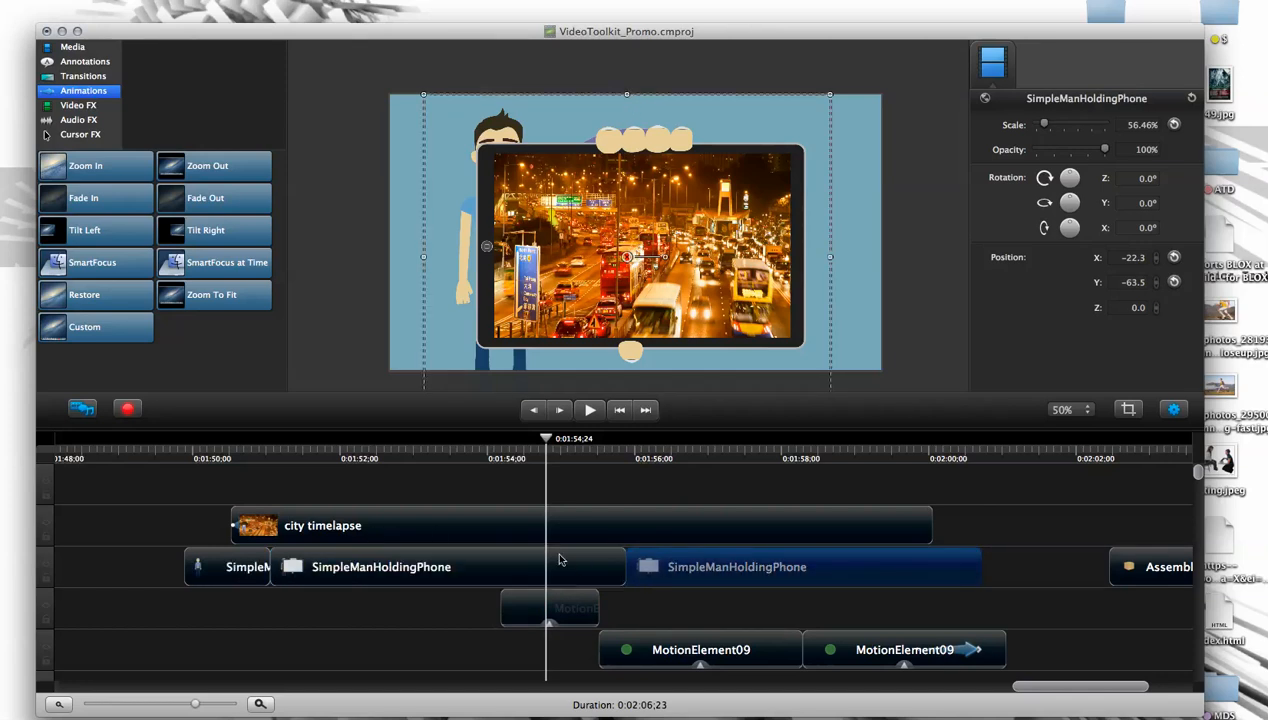
key(Delete)
click(521, 582)
key(Delete)
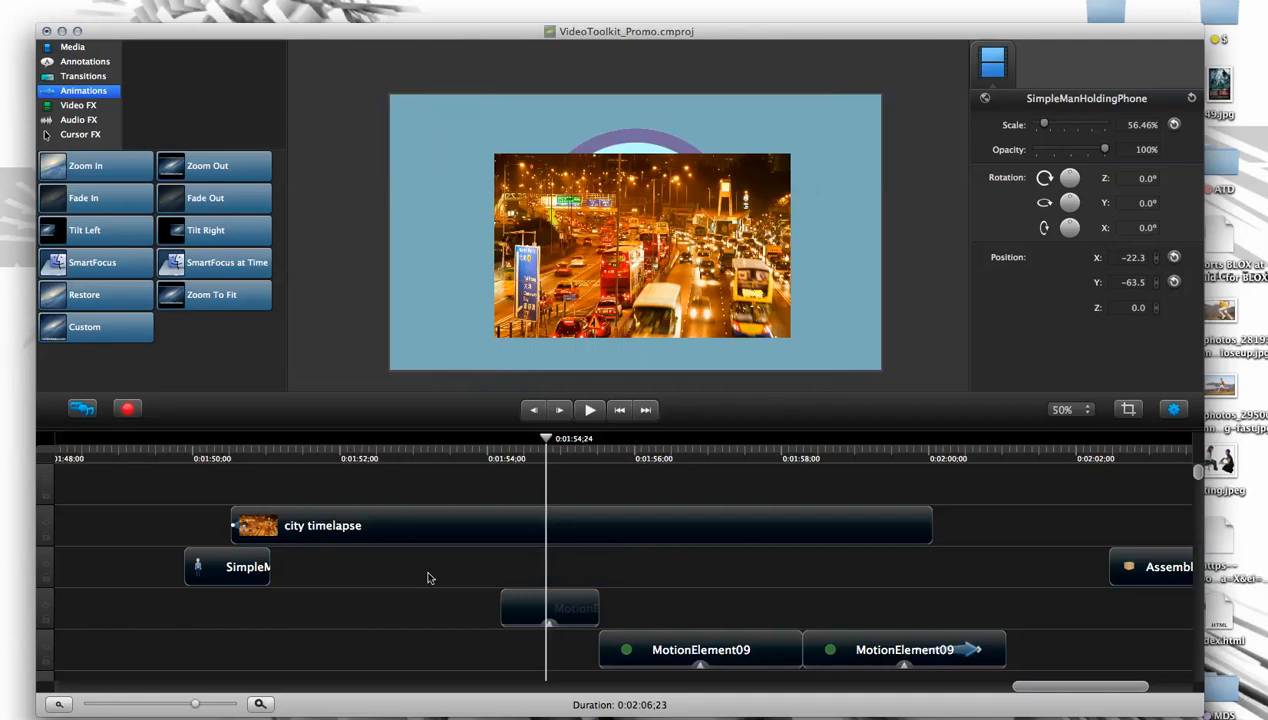
click(269, 562)
drag(269, 562, 532, 537)
- Squash the SimpleManHoldingPhone clip downward from its upper edge and refit the city timelapse to the tablet screen at 41.35% scale
drag(545, 441, 322, 450)
click(291, 529)
click(294, 570)
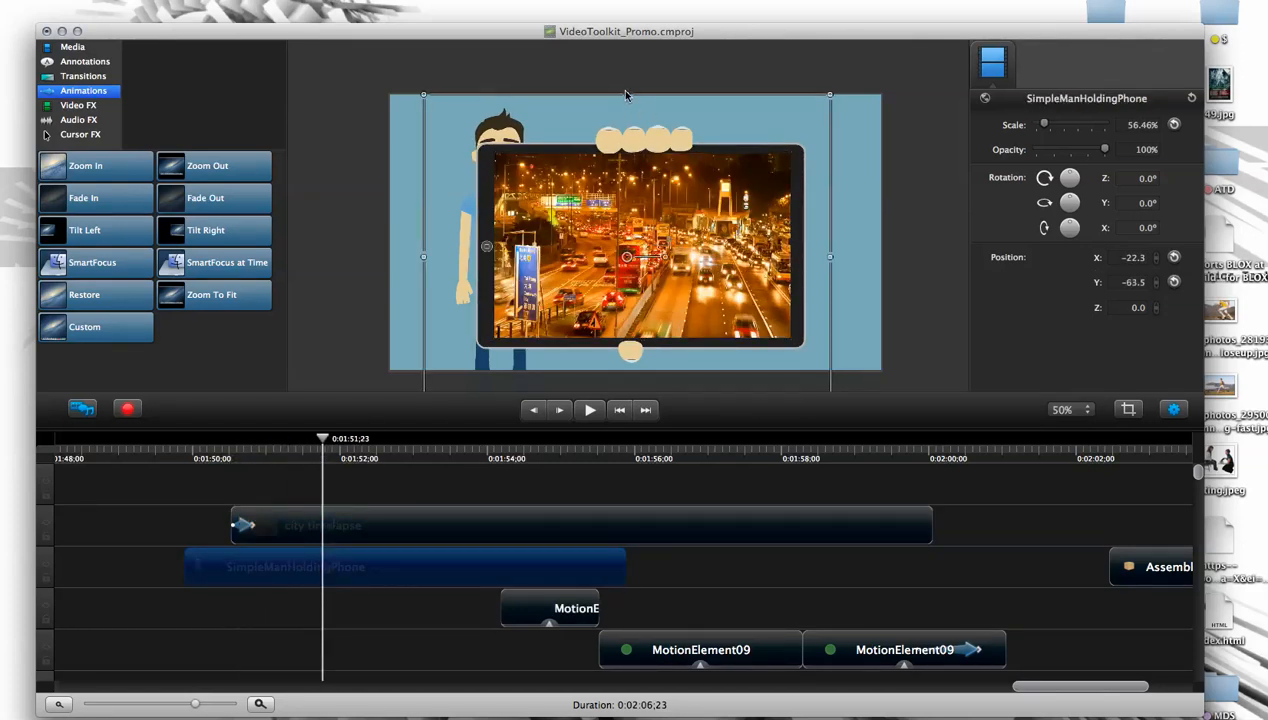
drag(627, 100, 622, 207)
click(640, 197)
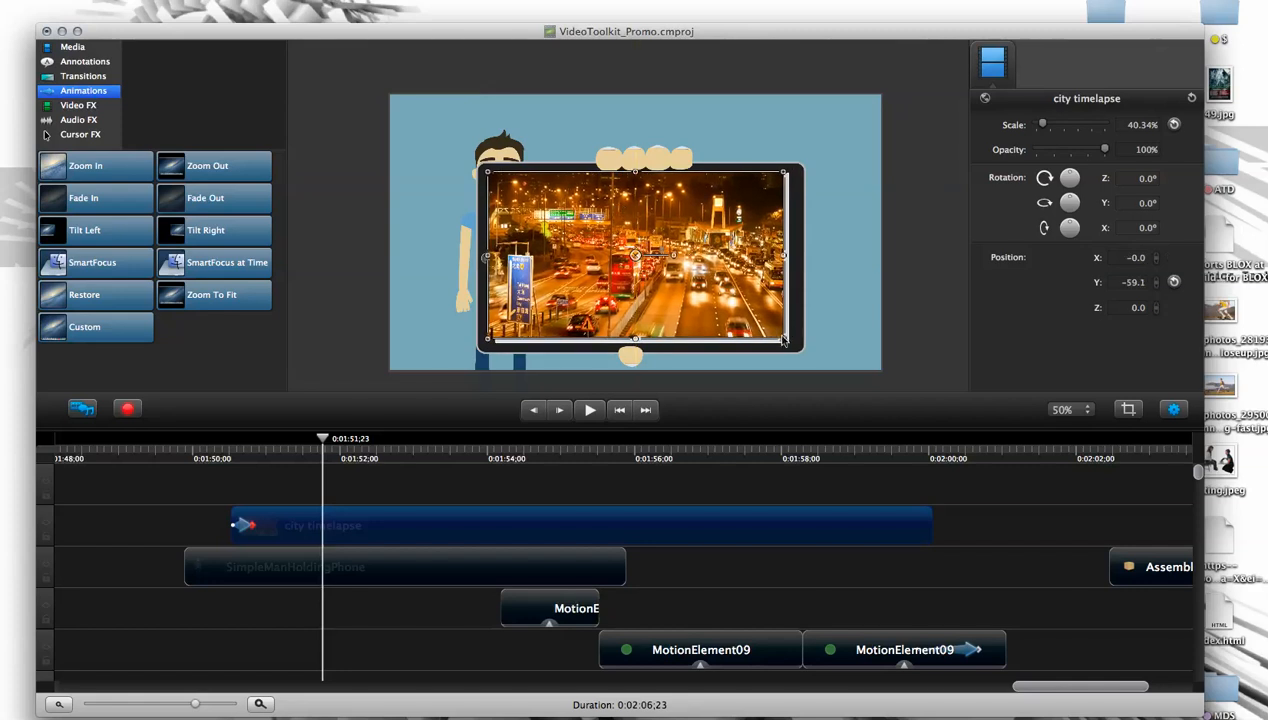
drag(785, 343, 791, 347)
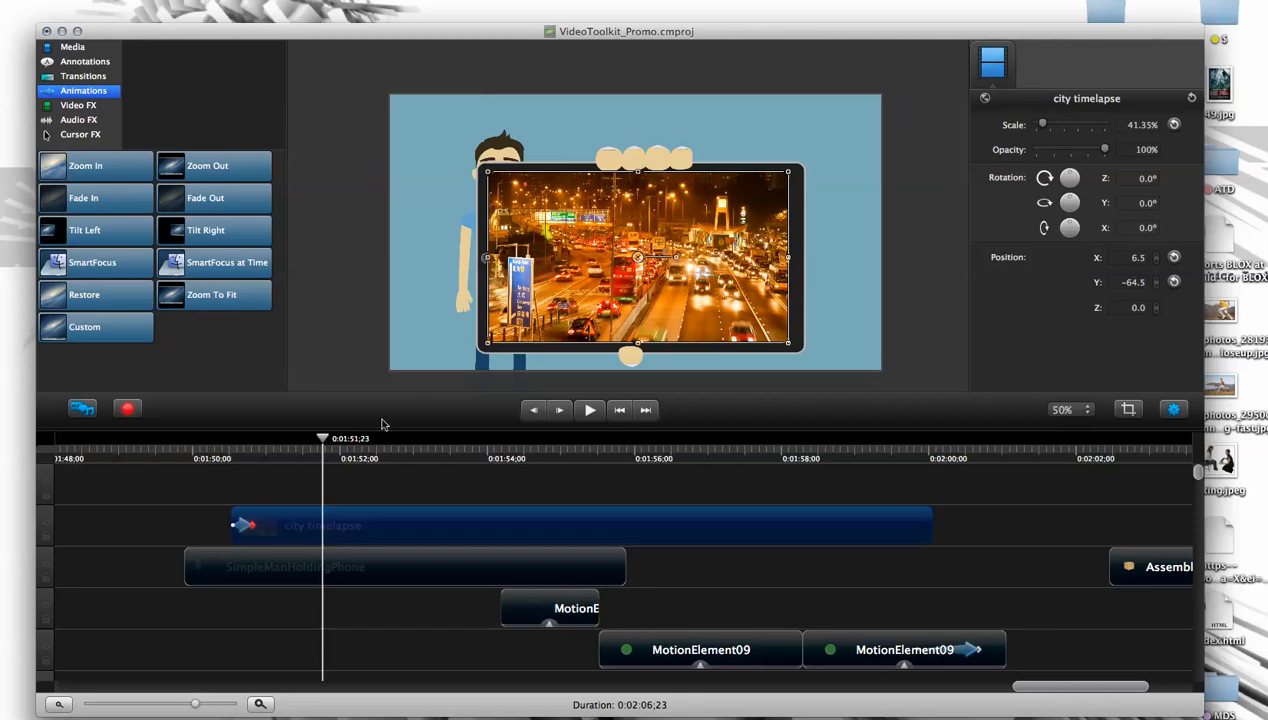
- Delete the city timelapse clip from the timeline
drag(327, 446, 715, 456)
click(558, 322)
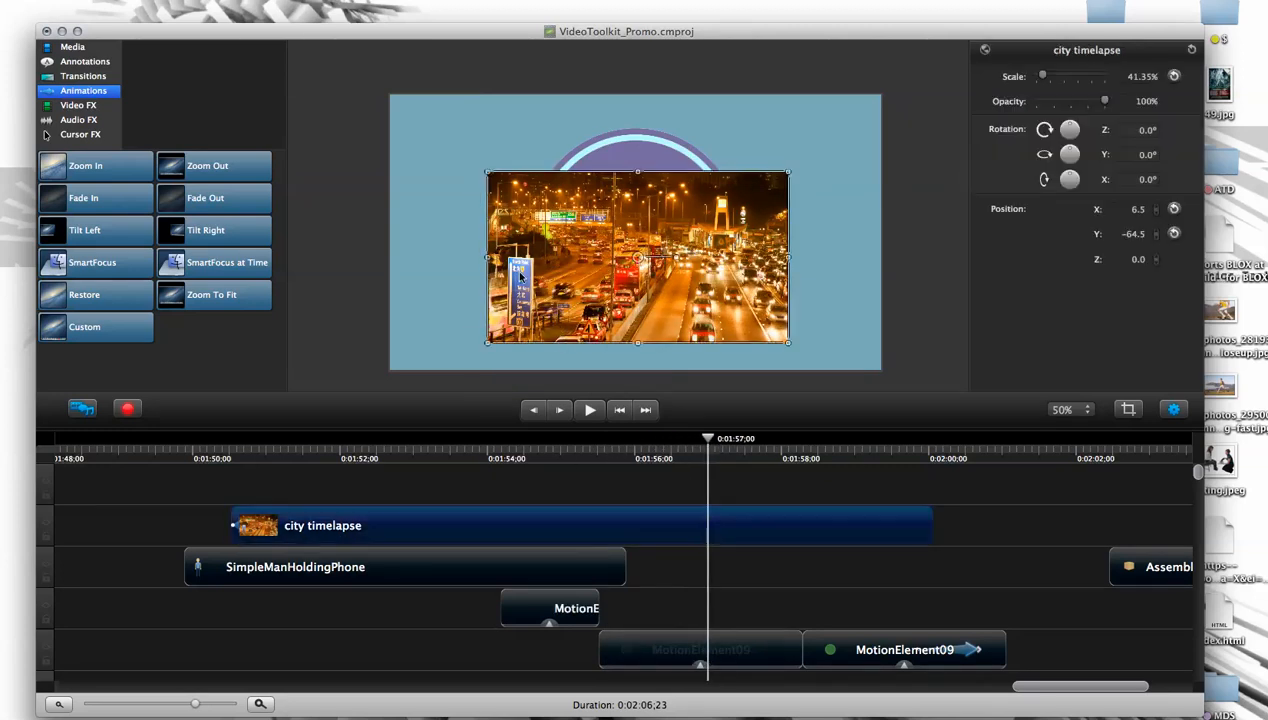
key(Delete)
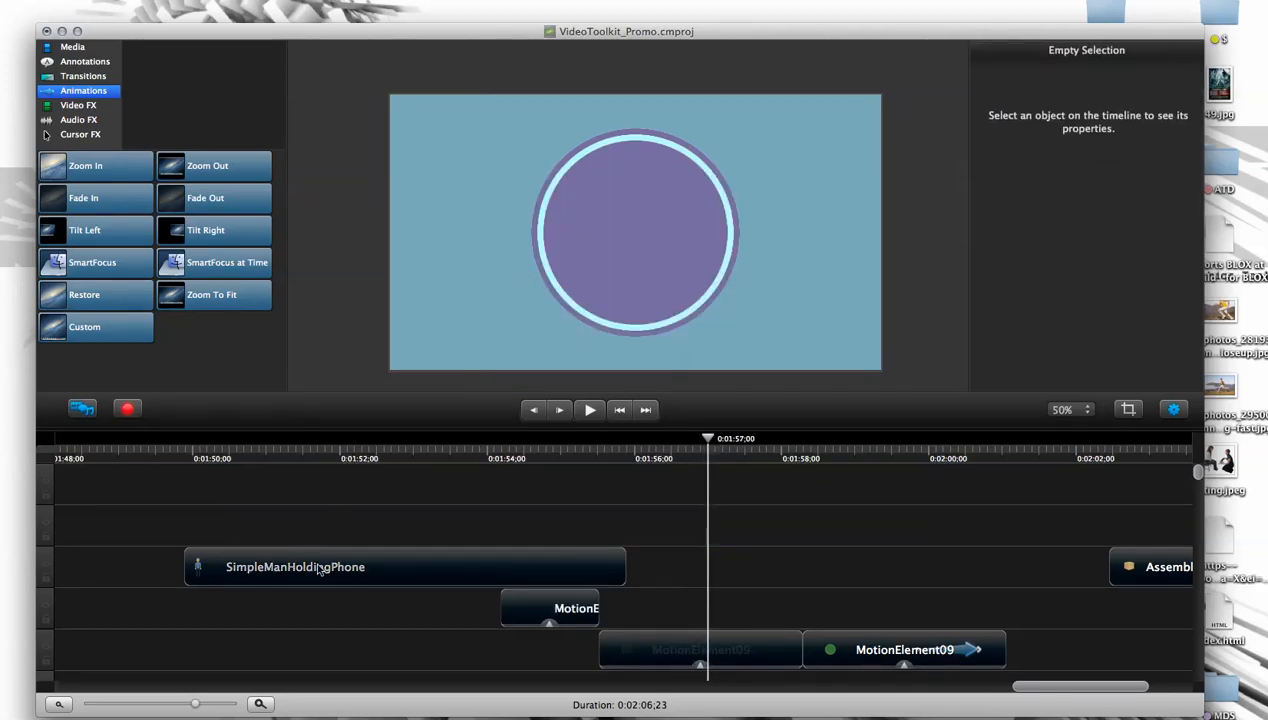
- Preview the MagnifyingGlass, Circle01 and MotionElement14 media, and add MotionElement14 at 0:01:49;29 above the SimpleManHoldingPhone clip
drag(403, 456, 190, 456)
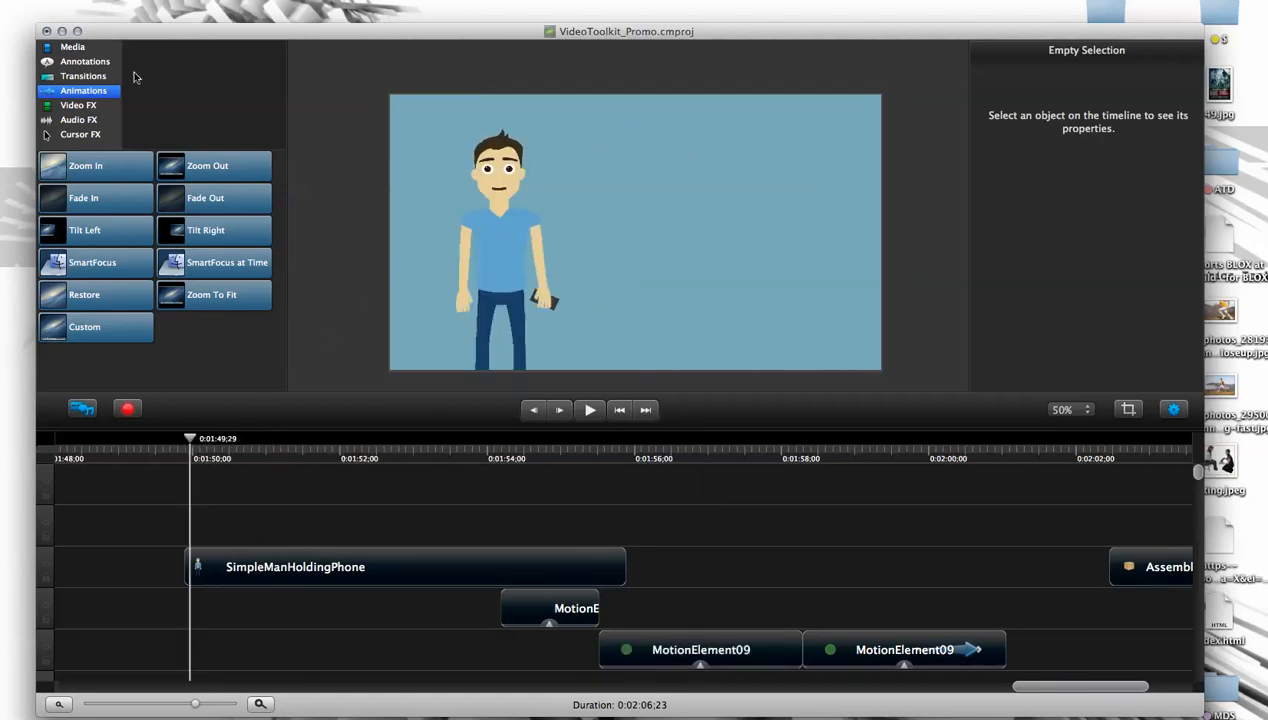
click(73, 49)
drag(281, 372, 289, 318)
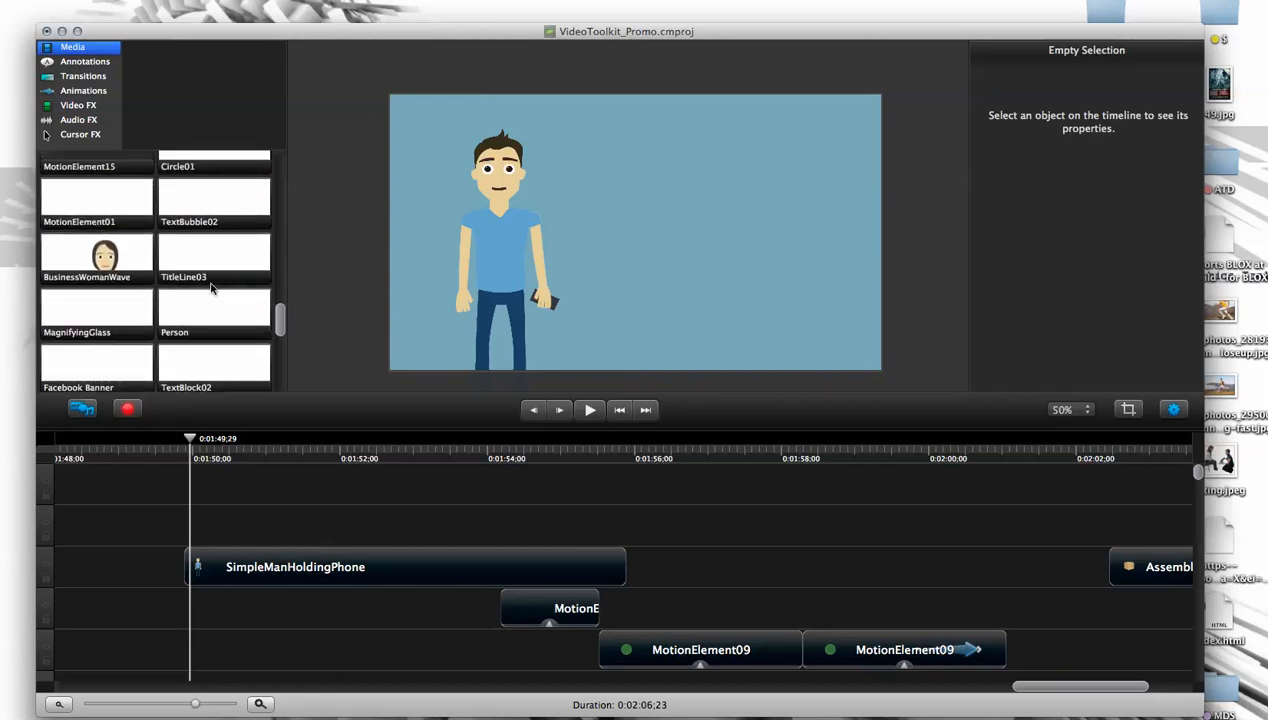
click(143, 310)
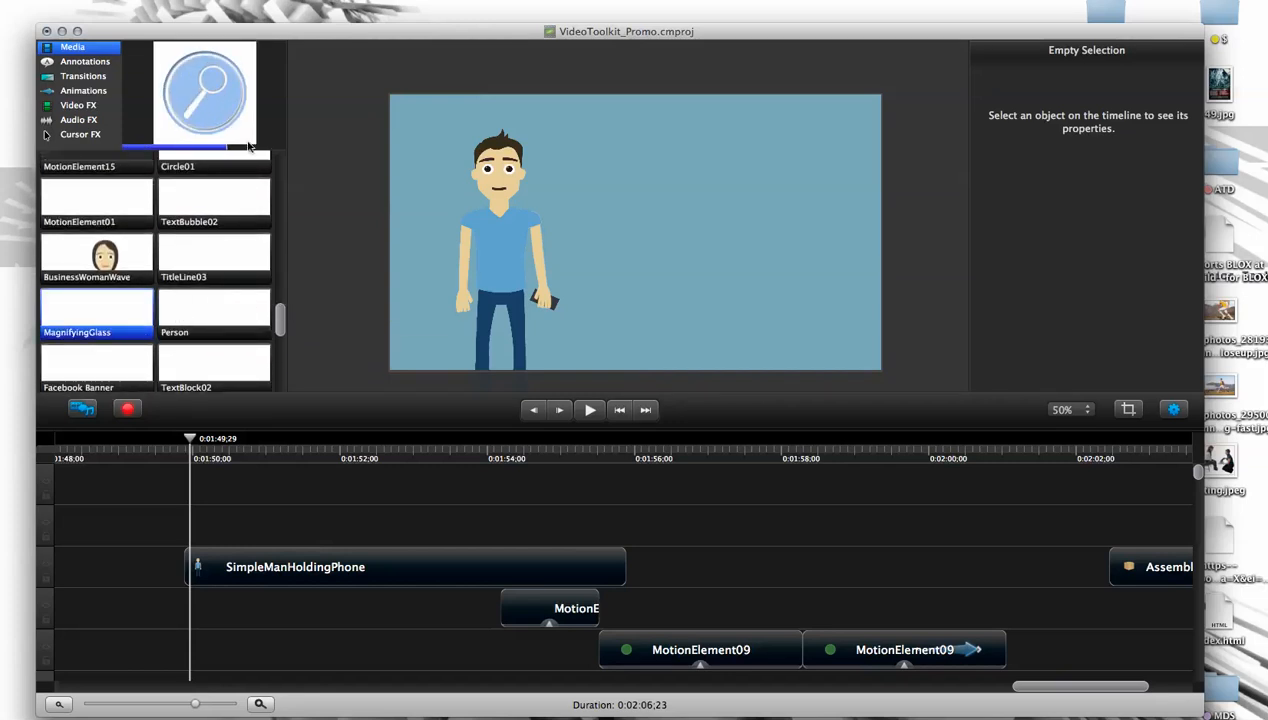
scroll(272, 320, up, 2)
click(224, 228)
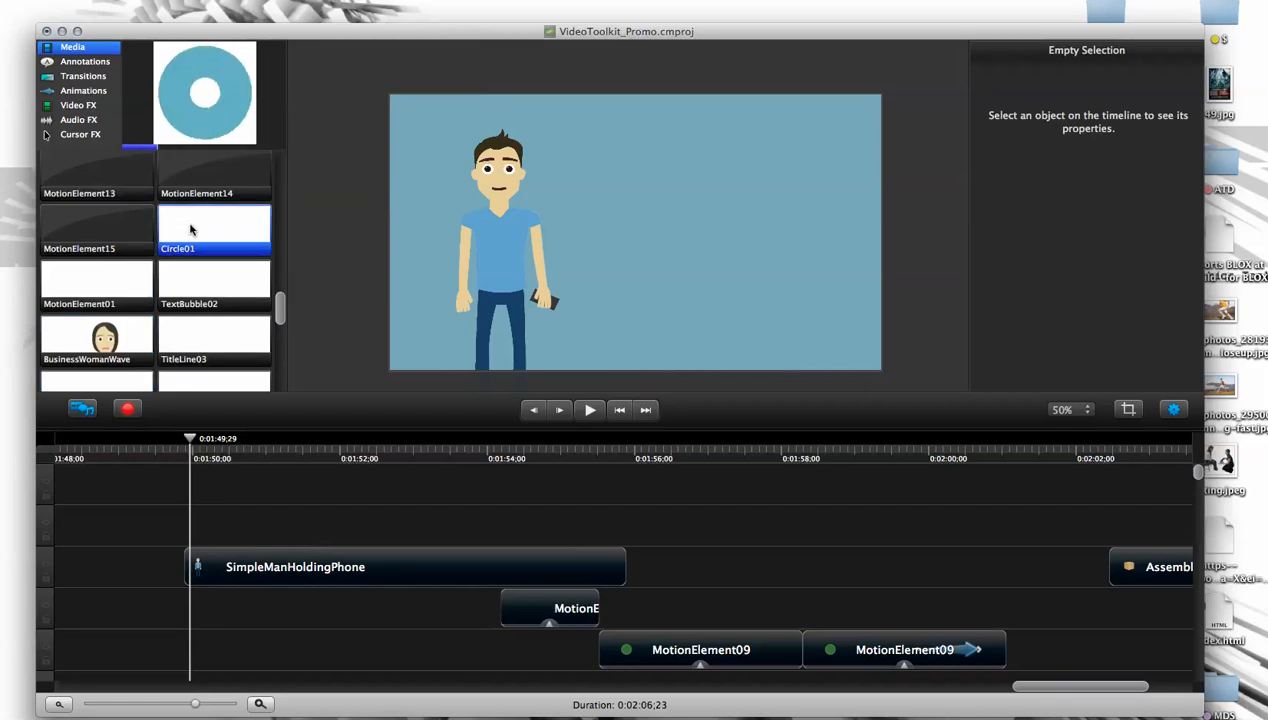
click(198, 175)
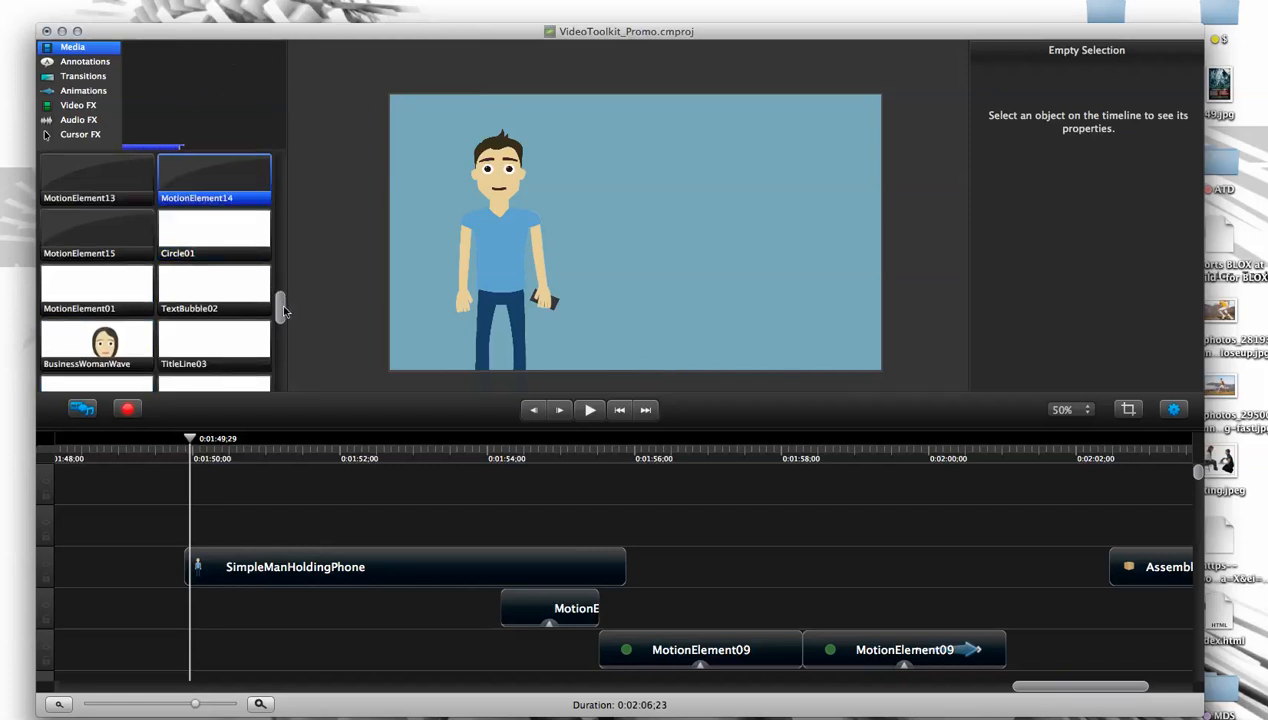
scroll(282, 306, up, 3)
drag(190, 333, 650, 233)
- Delete the SimpleManHoldingPhone clip and scrub to 0:01:50;08
click(570, 233)
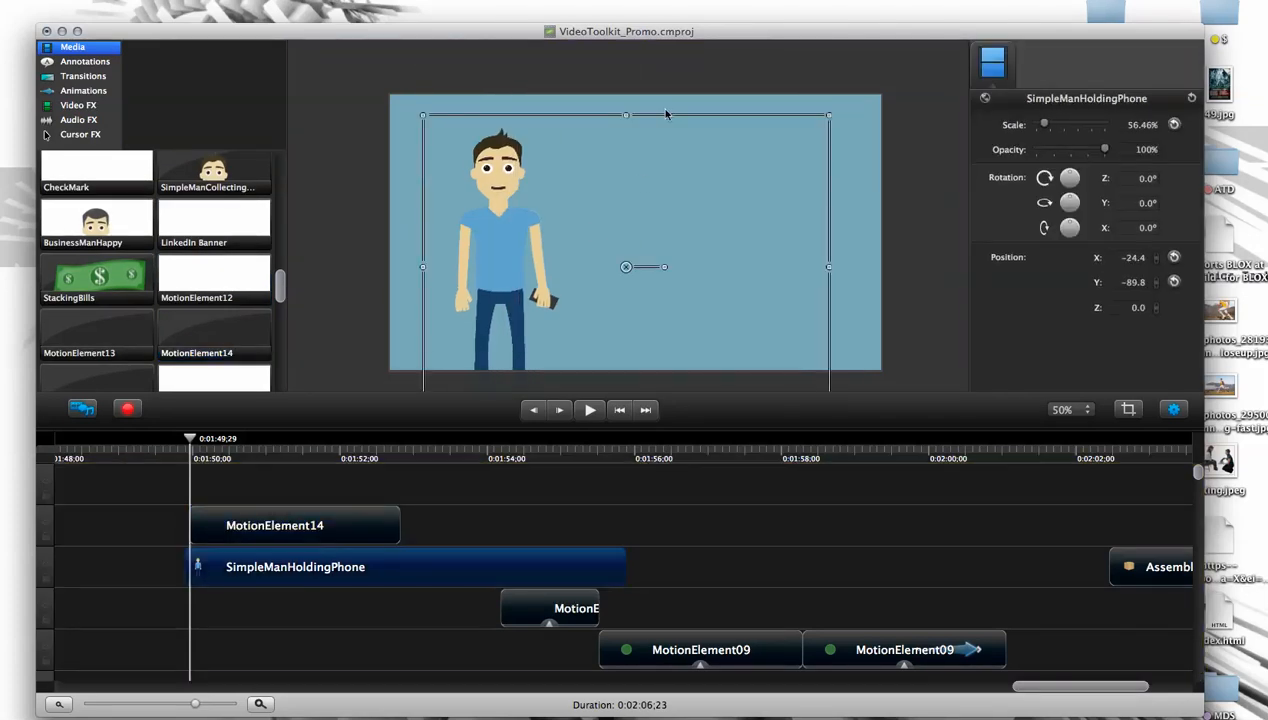
key(Delete)
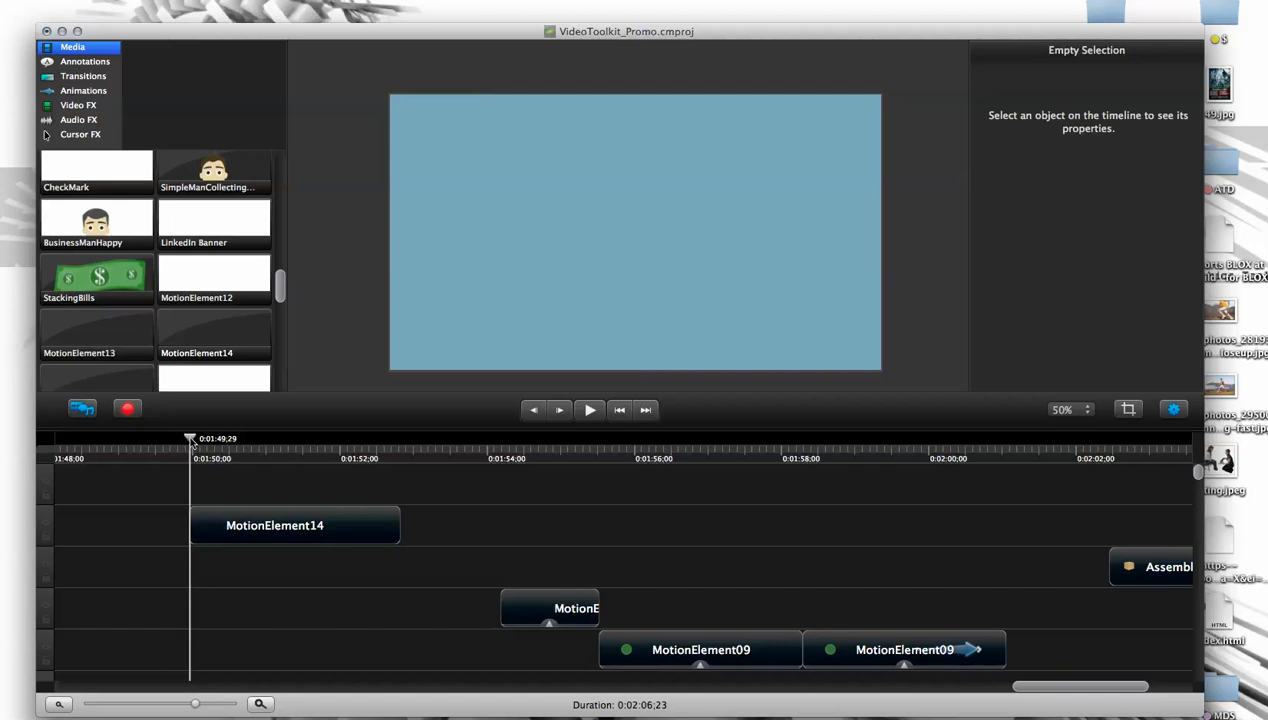
mouse_move(240, 447)
mouse_down()
mouse_move(292, 453)
mouse_move(198, 447)
mouse_move(229, 447)
mouse_move(216, 447)
mouse_up()
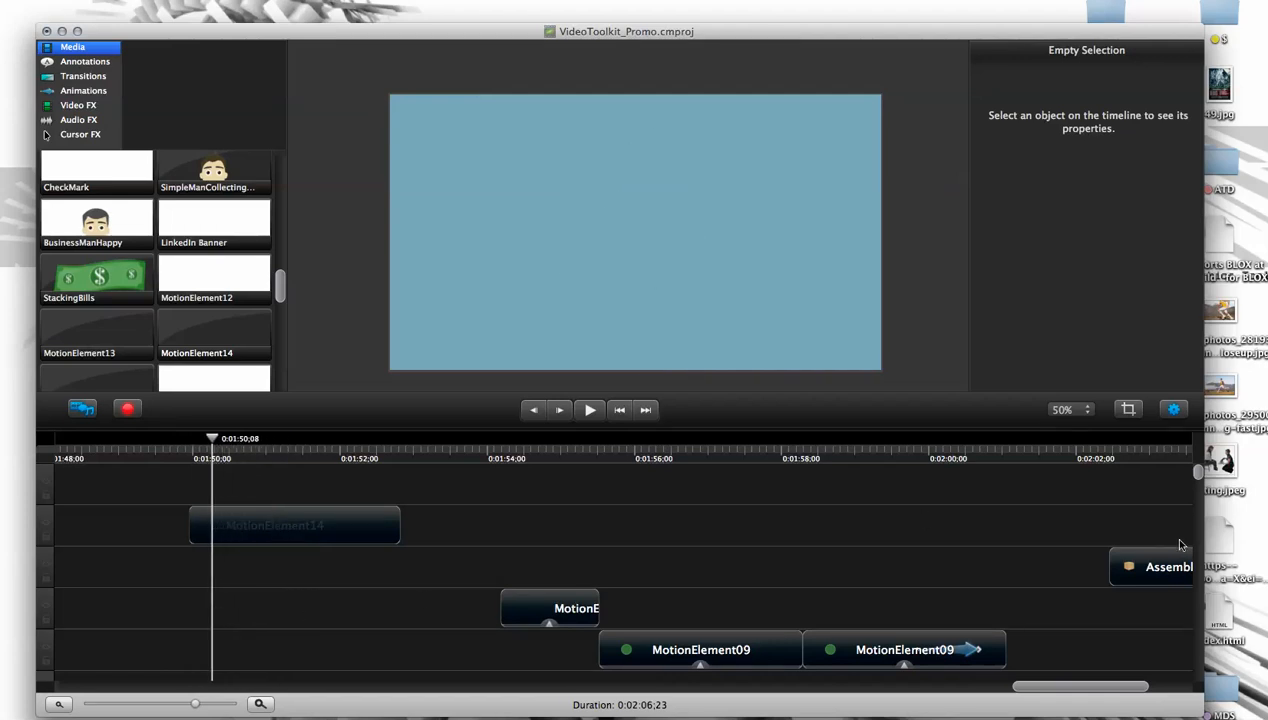
- Move the short MotionElement09 clip and the MotionElement14 clip earlier so both start at about 0:01:49;23
click(550, 620)
drag(503, 617, 249, 610)
drag(213, 443, 266, 447)
drag(243, 524, 228, 513)
drag(184, 449, 229, 456)
- Shift MotionElement14 to start at about 0:01:50;01 and centre its burst on the purple circle at X 0, Y -21.1
click(212, 528)
drag(622, 293, 603, 323)
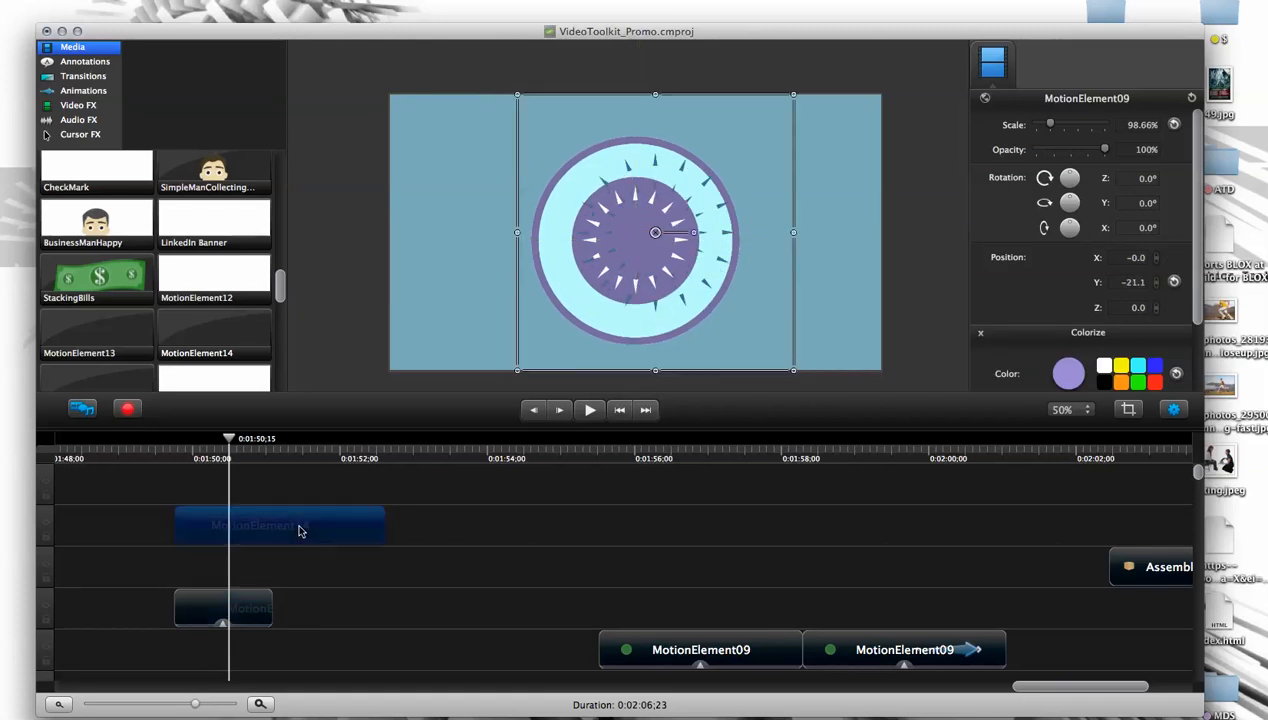
mouse_move(686, 277)
mouse_down()
mouse_move(668, 279)
mouse_move(674, 258)
mouse_up()
key(super+z)
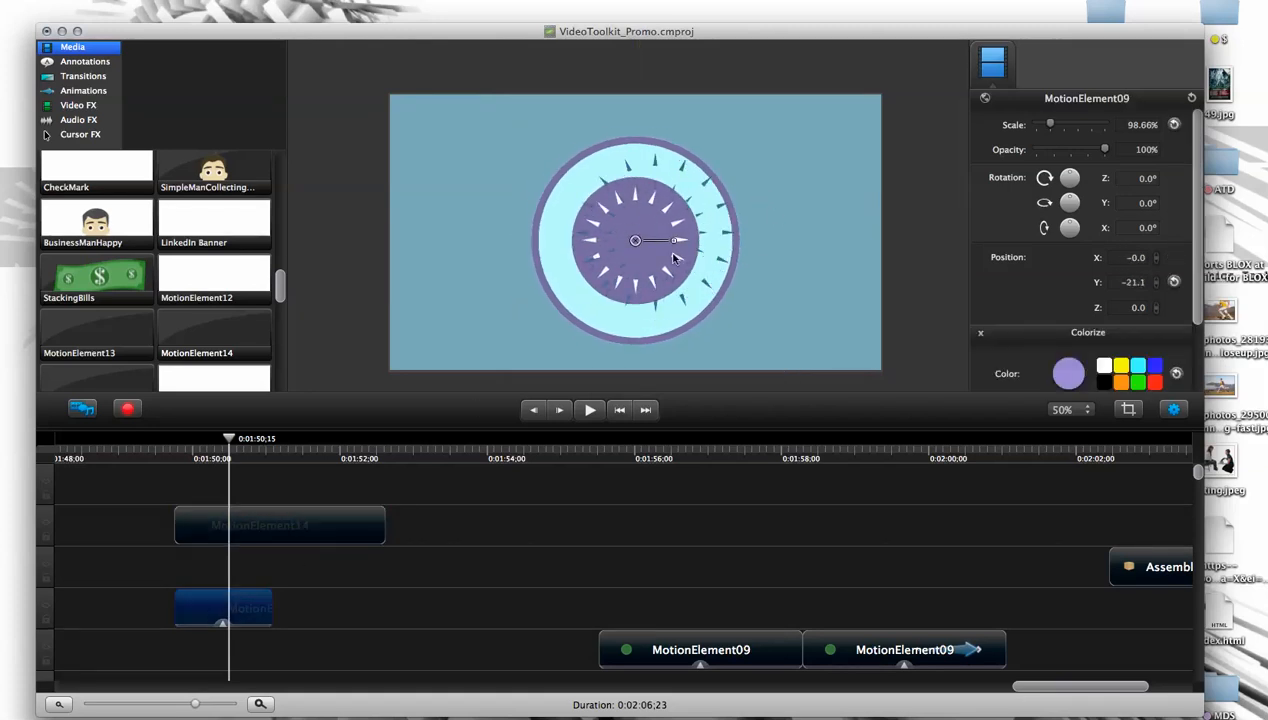
drag(351, 517, 370, 517)
drag(656, 235, 641, 238)
drag(230, 440, 265, 440)
drag(641, 226, 637, 242)
drag(268, 446, 214, 458)
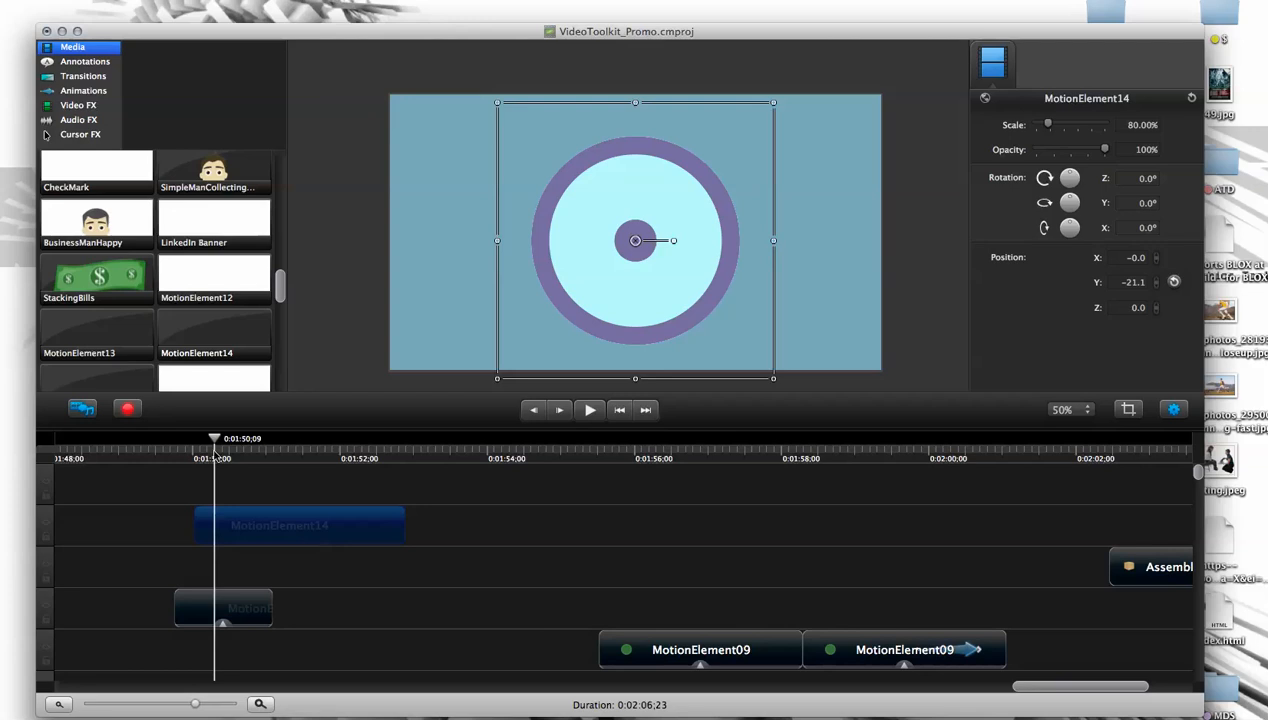
- Delete the leftover clip fragment near 0:01:50;09 on the timeline's lowest track
drag(1199, 478, 1198, 680)
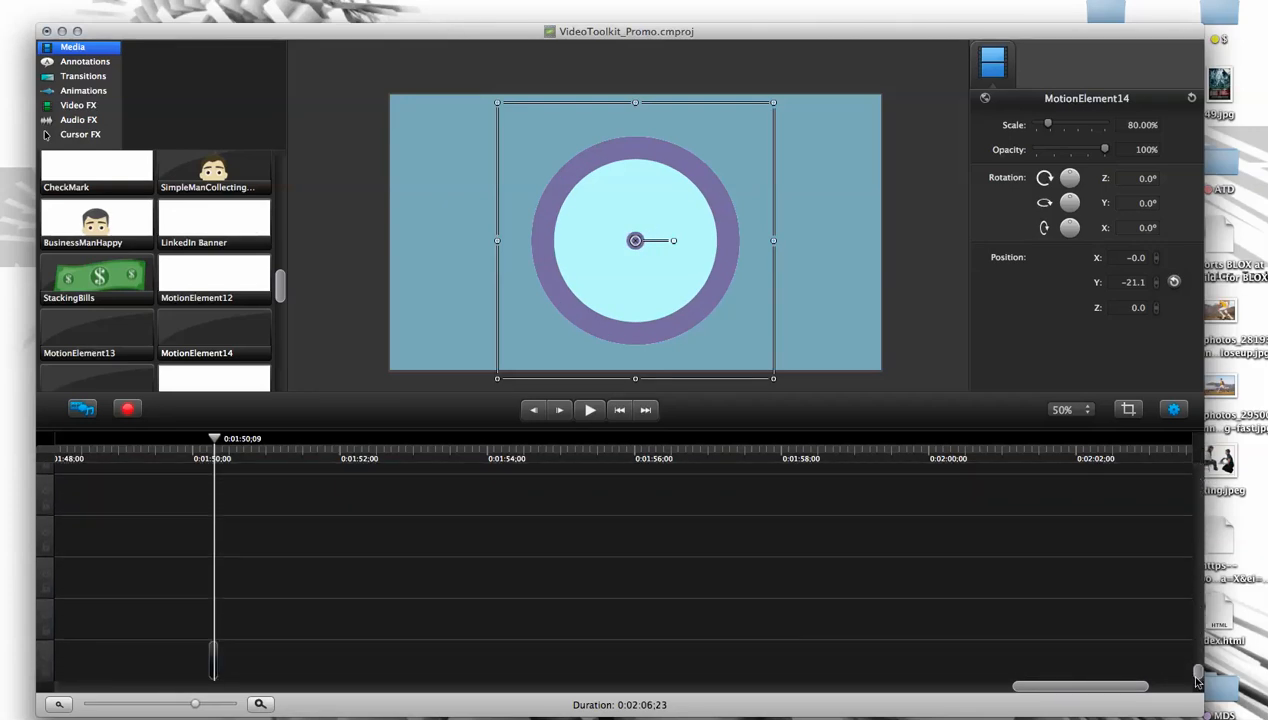
click(217, 661)
click(294, 484)
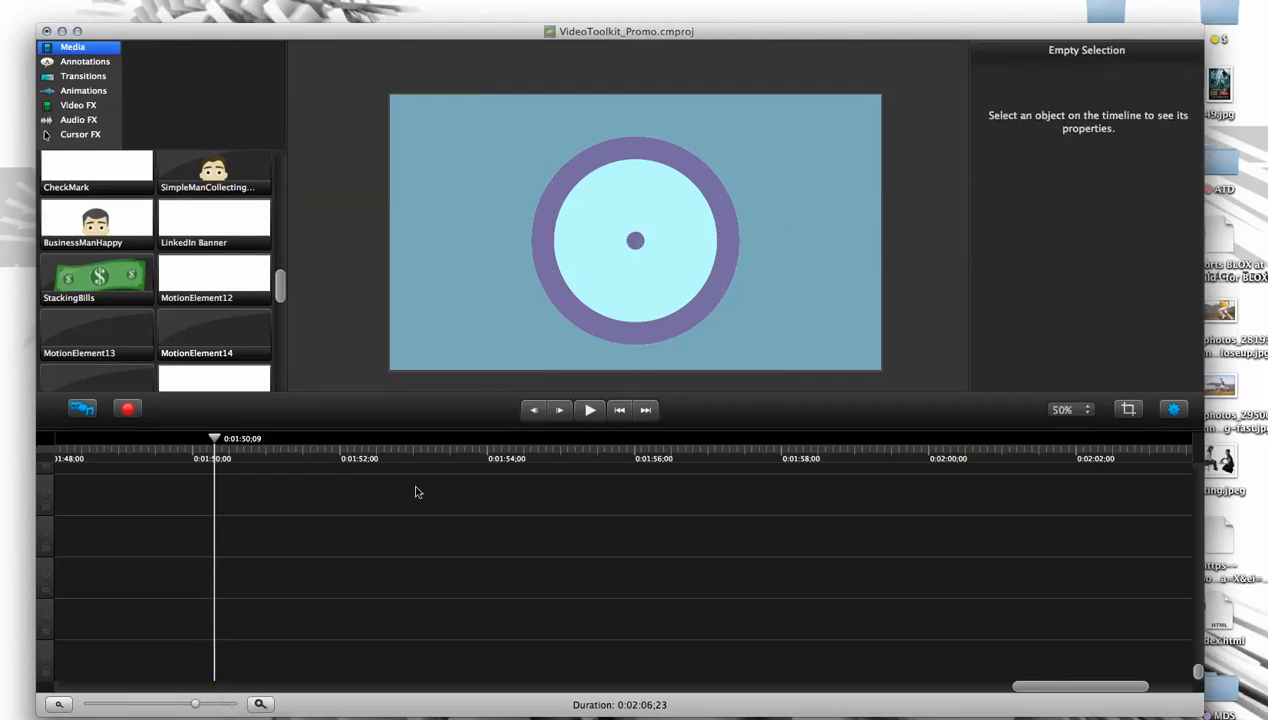
drag(1200, 675, 1198, 470)
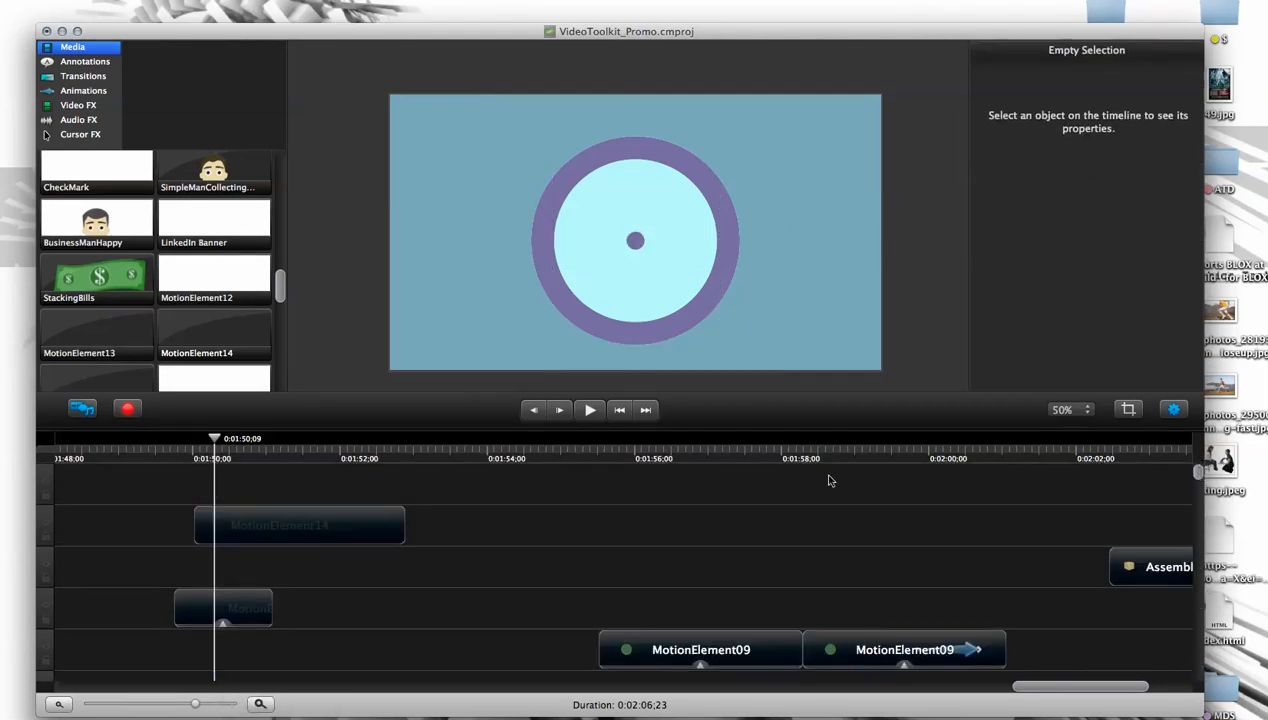
- Place the StackingBills clip over the circle at 63.68% scale, X 0, Y -46.3, starting at 0:01:50;08
drag(215, 438, 253, 438)
mouse_move(279, 302)
mouse_down()
mouse_move(280, 376)
mouse_move(280, 288)
mouse_move(278, 300)
mouse_up()
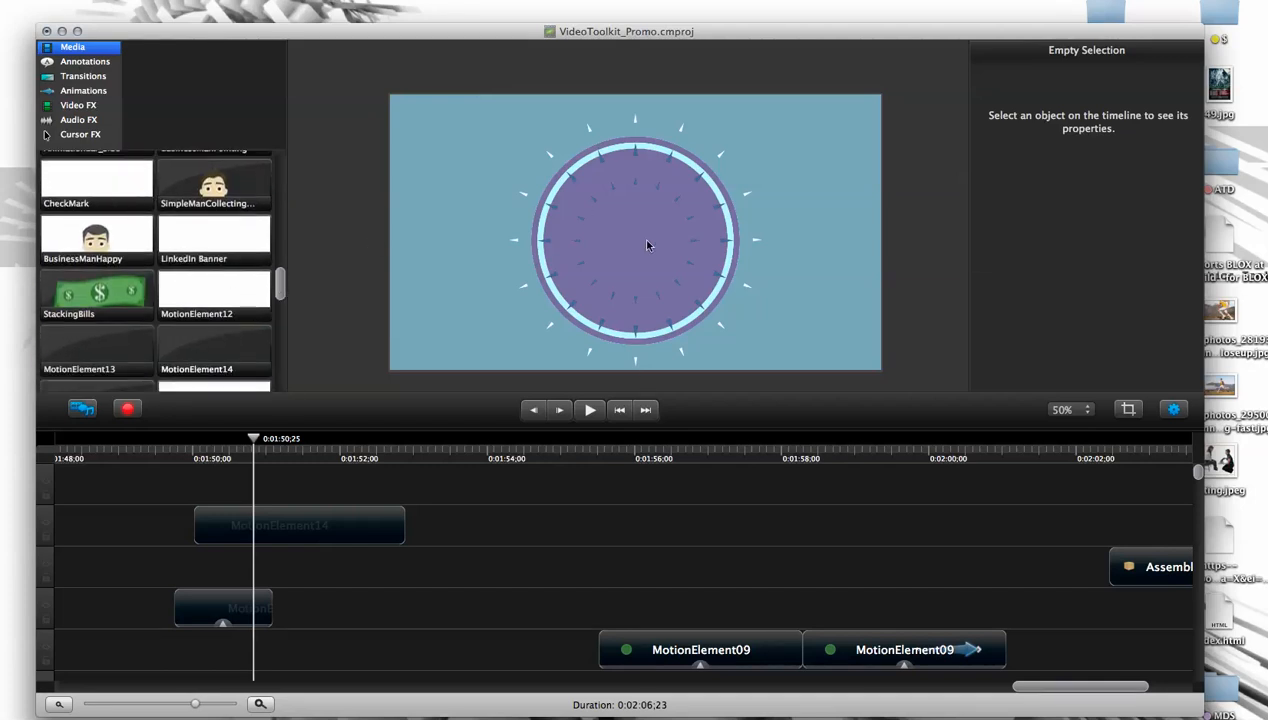
drag(105, 293, 658, 274)
drag(771, 145, 688, 241)
drag(650, 306, 665, 206)
drag(249, 441, 213, 446)
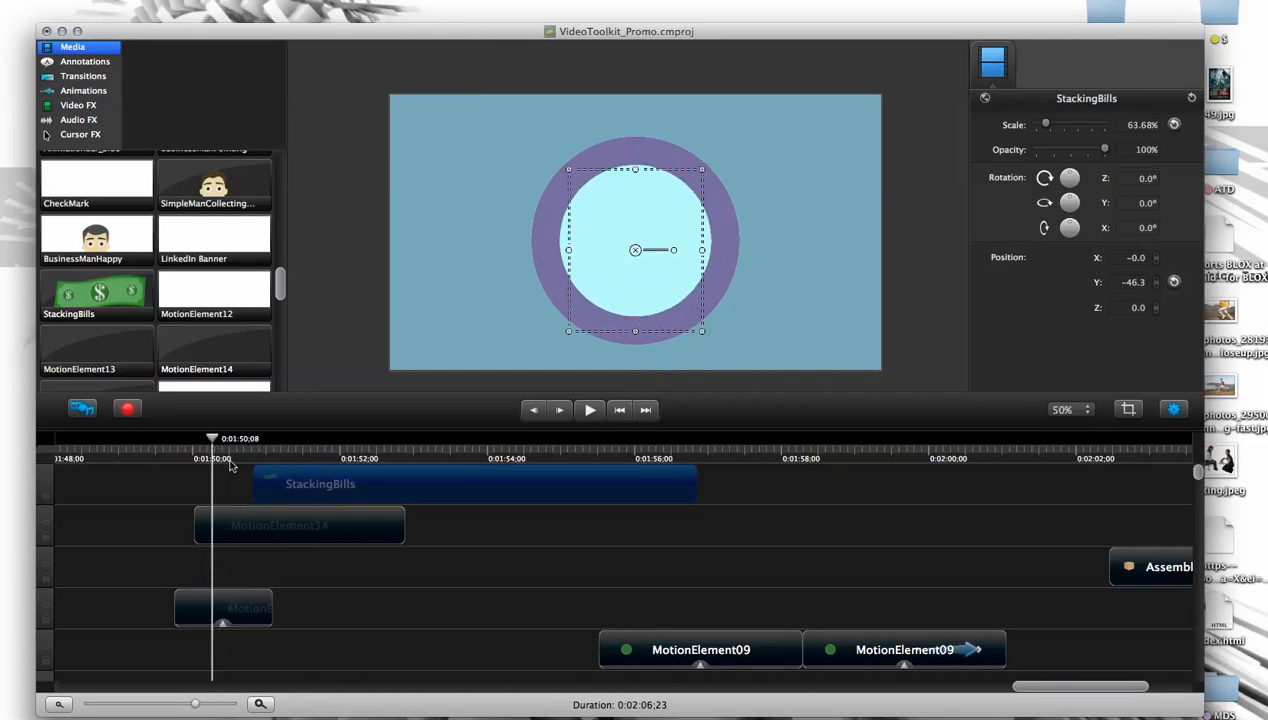
drag(263, 490, 248, 489)
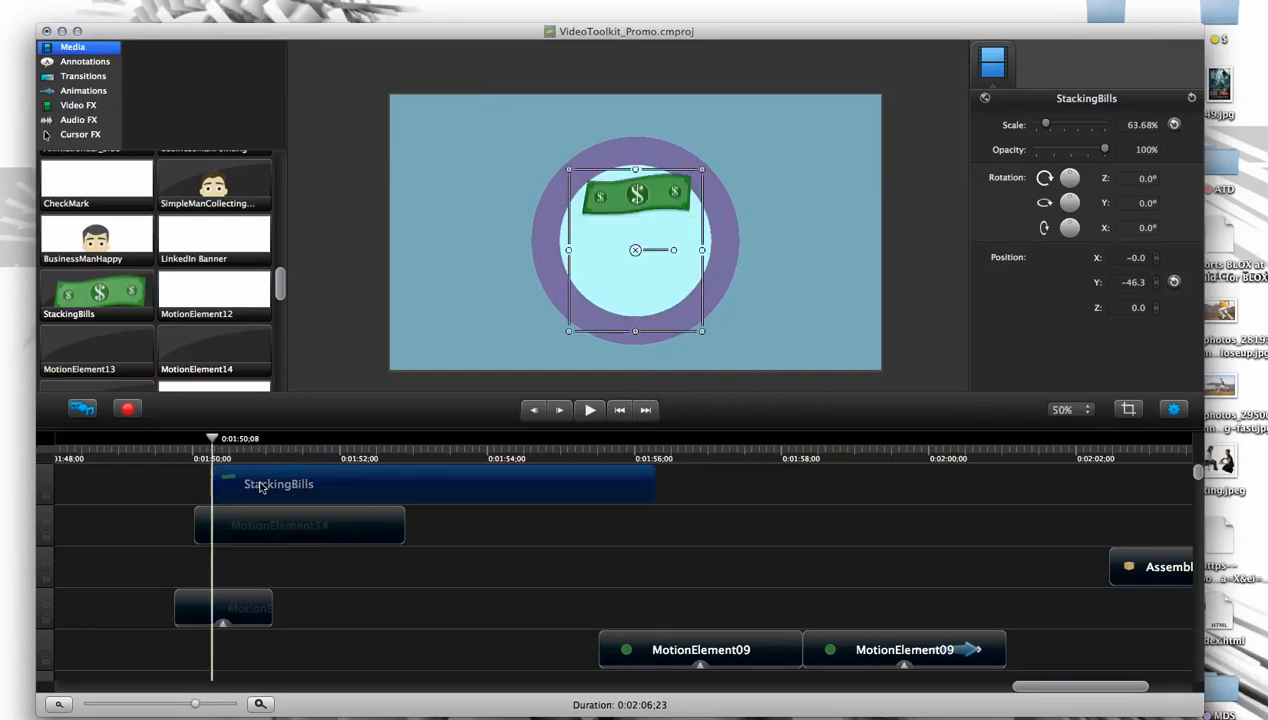
- Extend the short MotionElement09 clip near 0:01:50 so that it ends at 0:01:53;26
drag(223, 441, 251, 483)
click(258, 610)
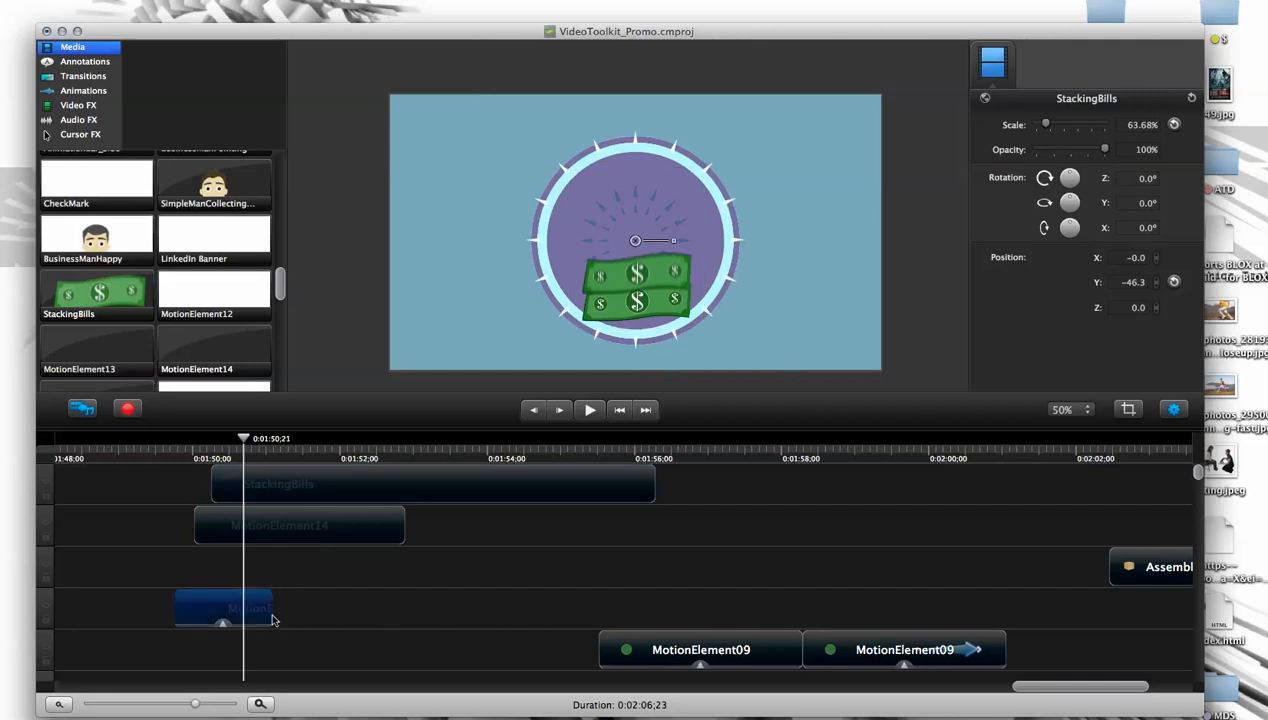
drag(271, 605, 590, 606)
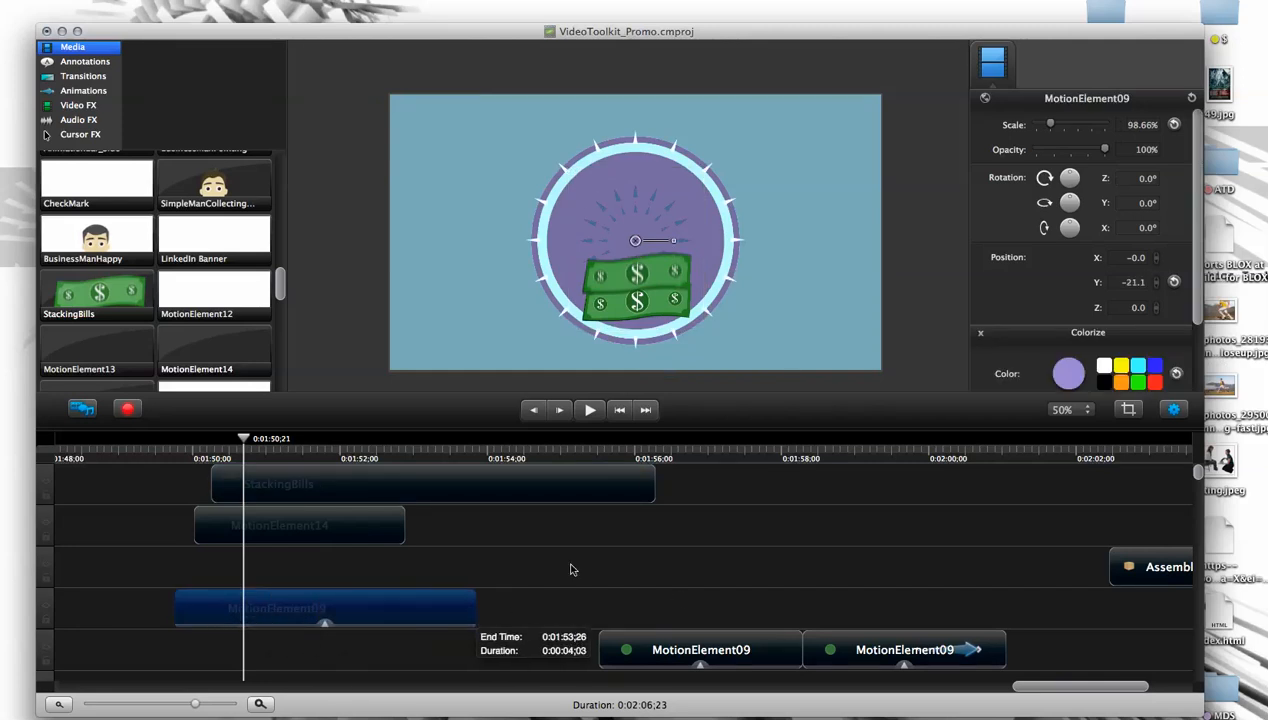
- Set the Colorize amount of the extended MotionElement09 clip to 43% and split the clip at 0:01:51;19
drag(249, 451, 330, 457)
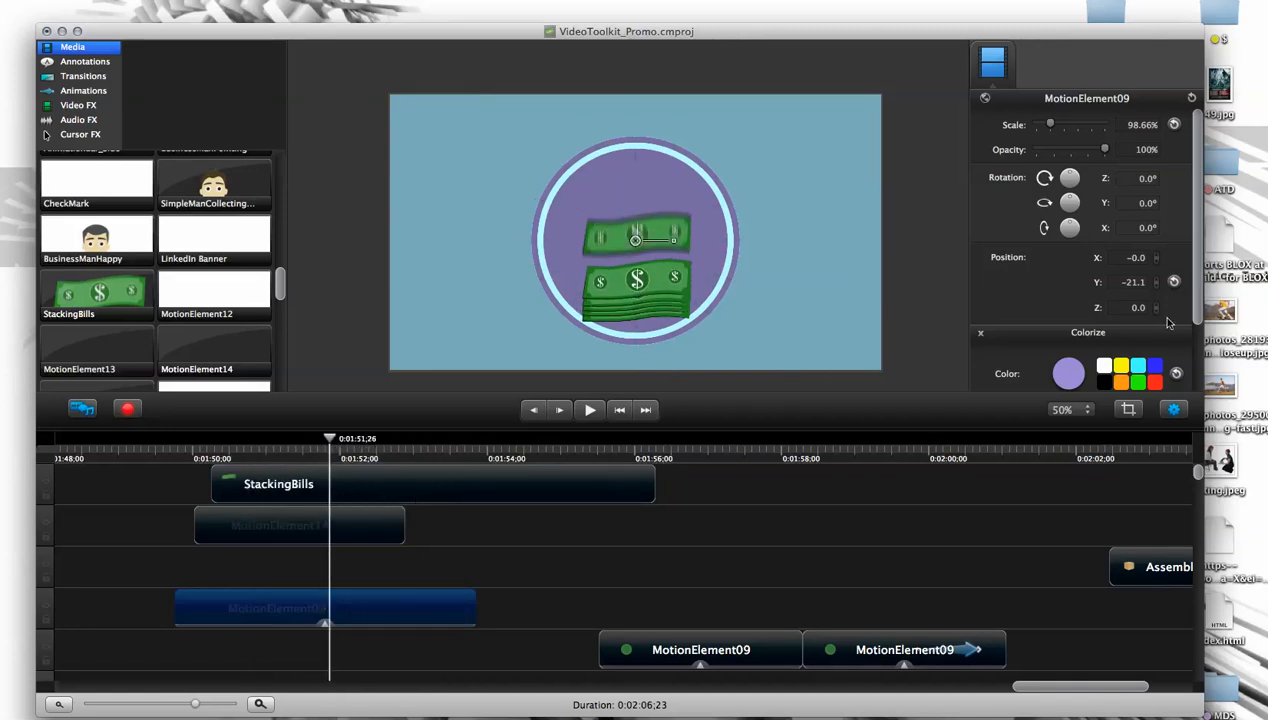
scroll(1196, 302, down, 2)
drag(1101, 357, 1068, 361)
mouse_move(328, 441)
mouse_down()
mouse_move(218, 442)
mouse_move(313, 452)
mouse_up()
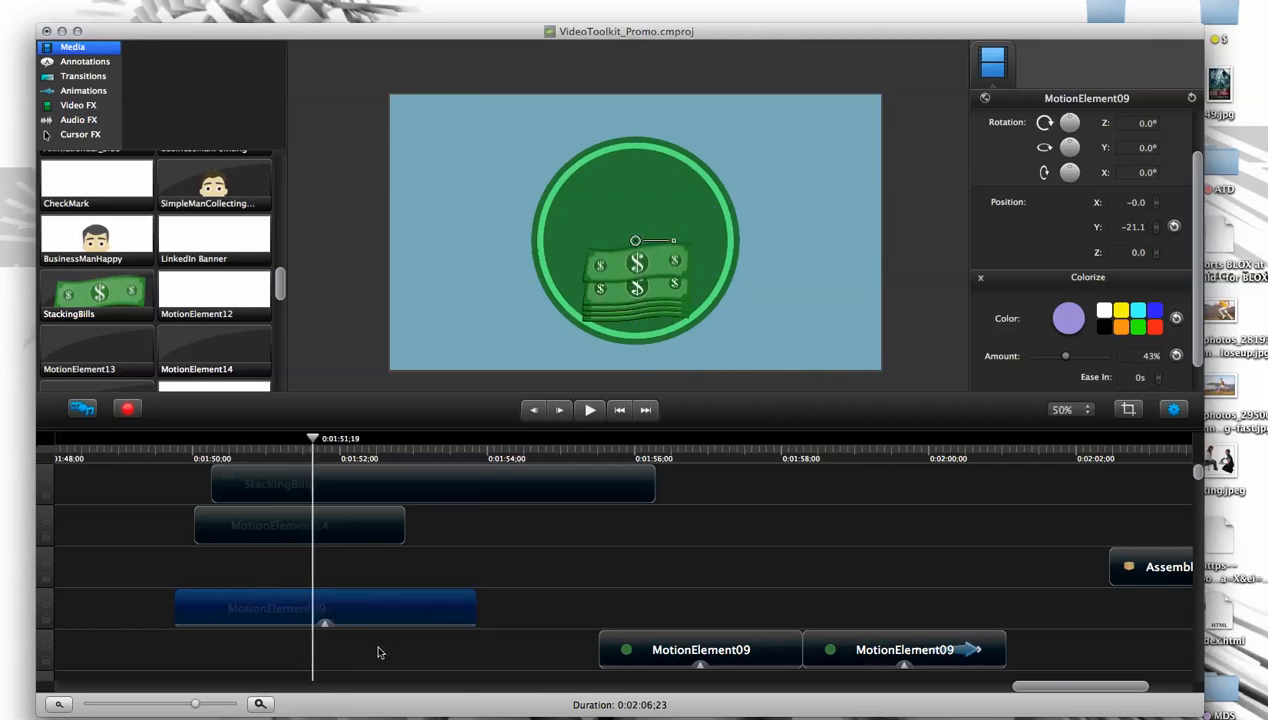
key(super+t)
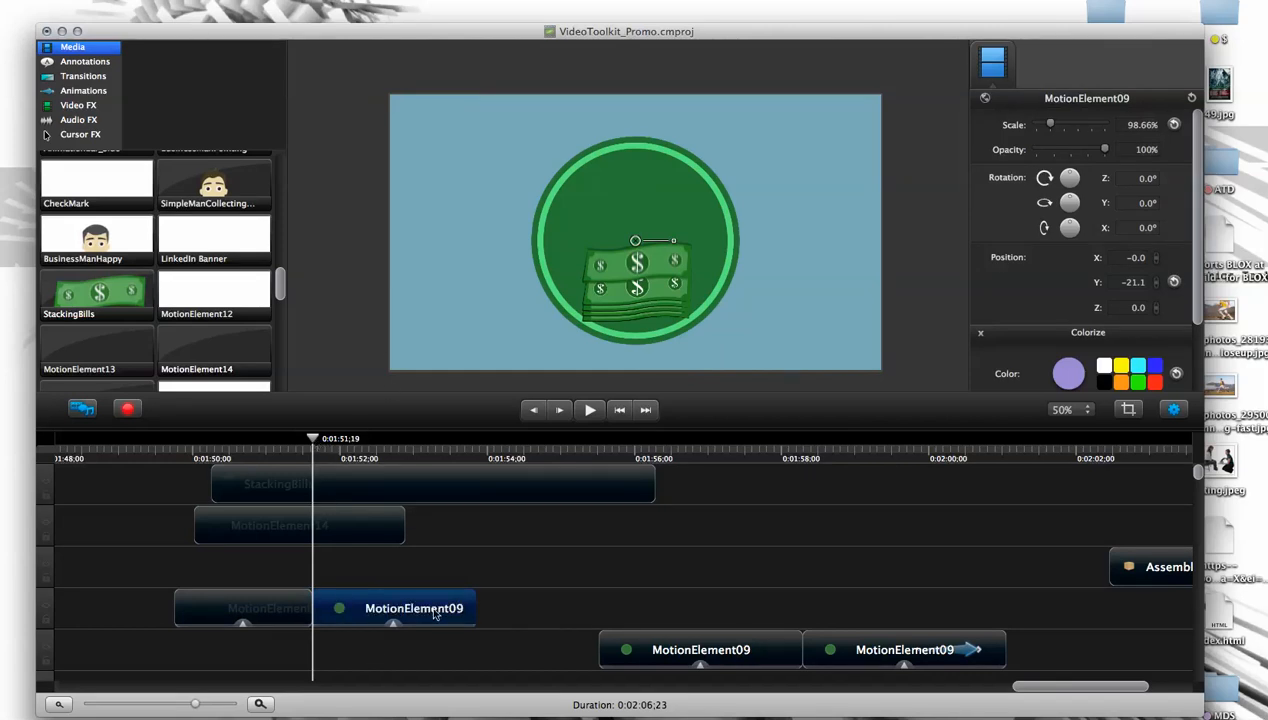
- Paste a copy of the second MotionElement09 segment directly after it on the same track
click(489, 602)
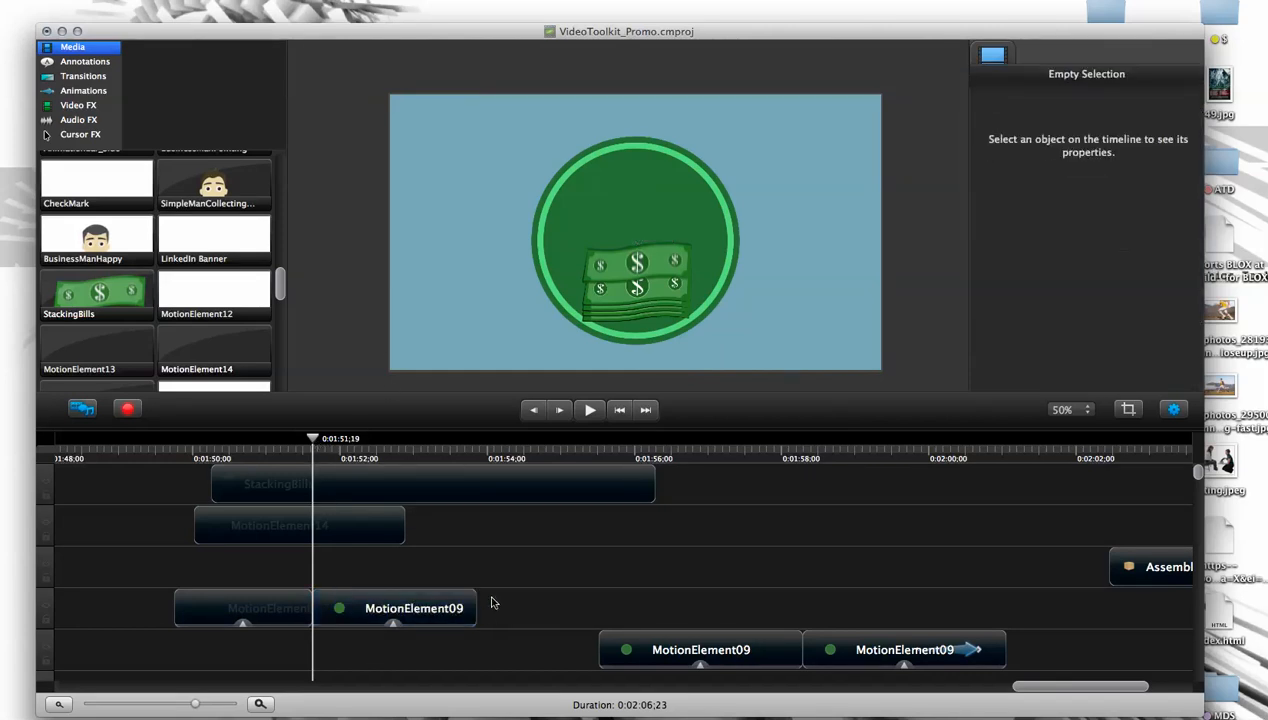
click(480, 455)
key(super+v)
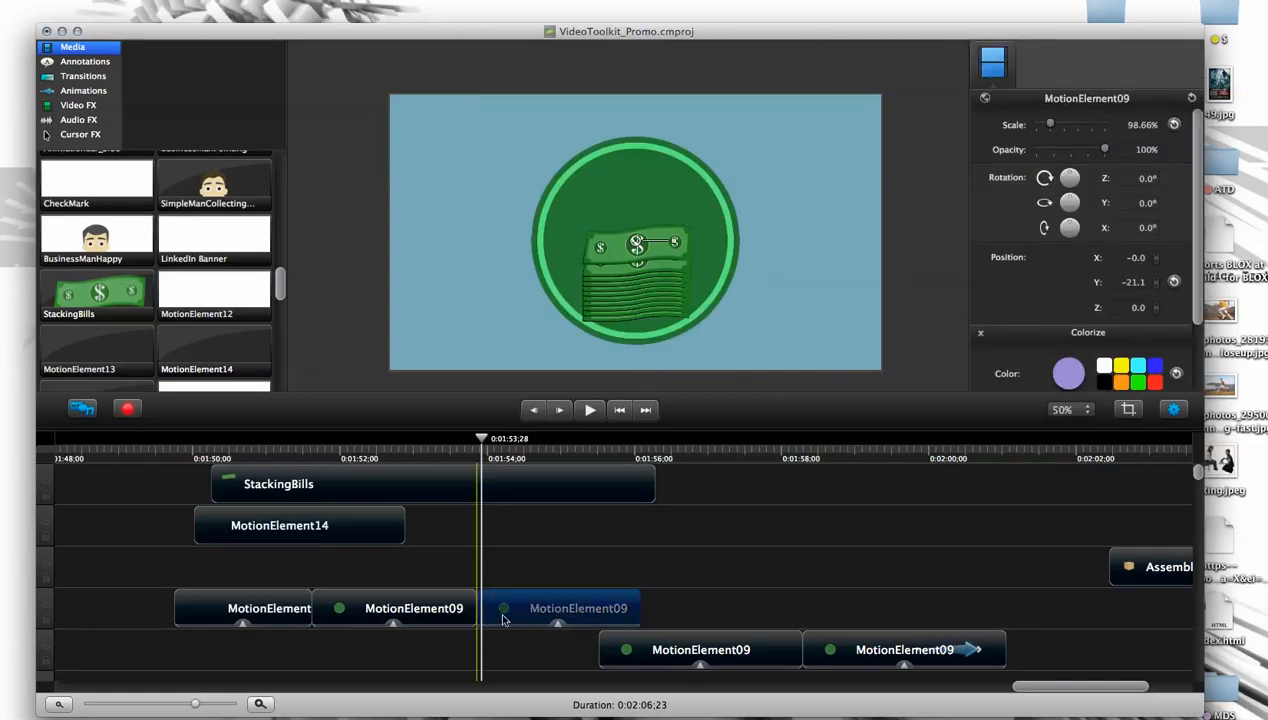
- Move AssembledBox onto the MotionElement14 track to start at about 0:01:57;19 and trim its end to about 0:01:59;25
drag(484, 441, 629, 484)
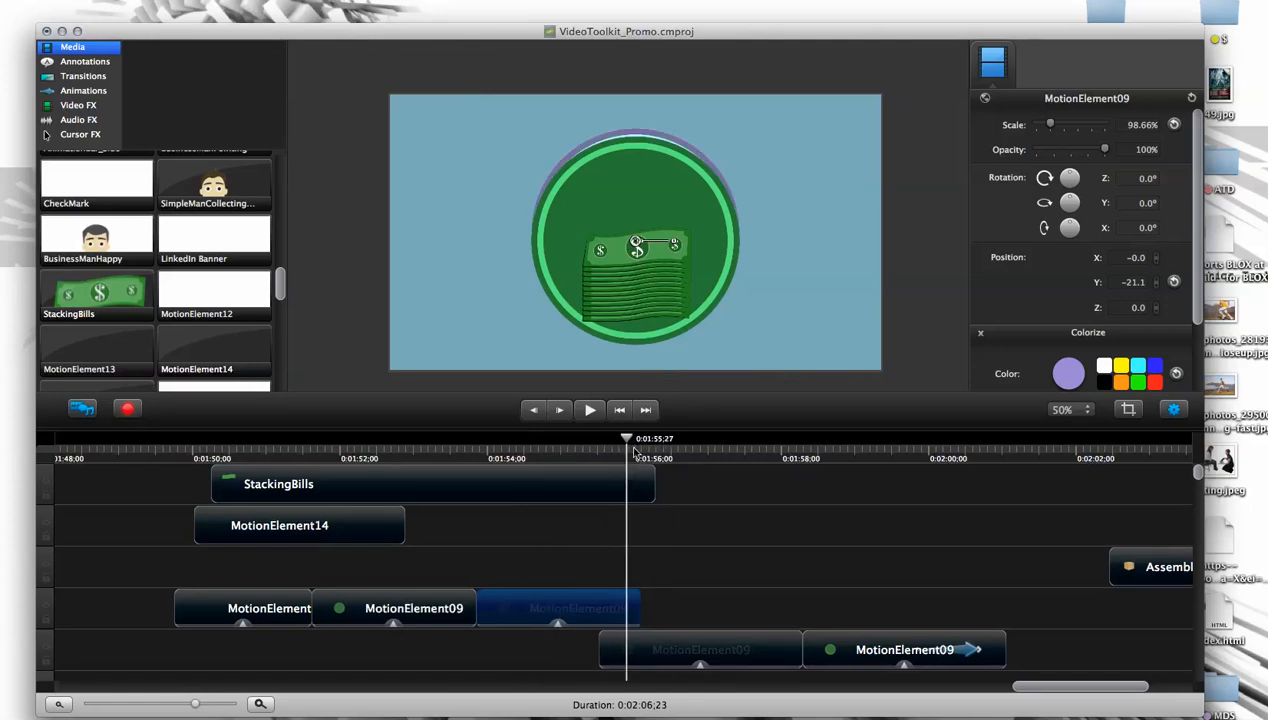
drag(1150, 561, 791, 526)
mouse_move(781, 441)
mouse_down()
mouse_move(744, 444)
mouse_move(866, 461)
mouse_move(863, 448)
mouse_move(766, 447)
mouse_up()
click(908, 523)
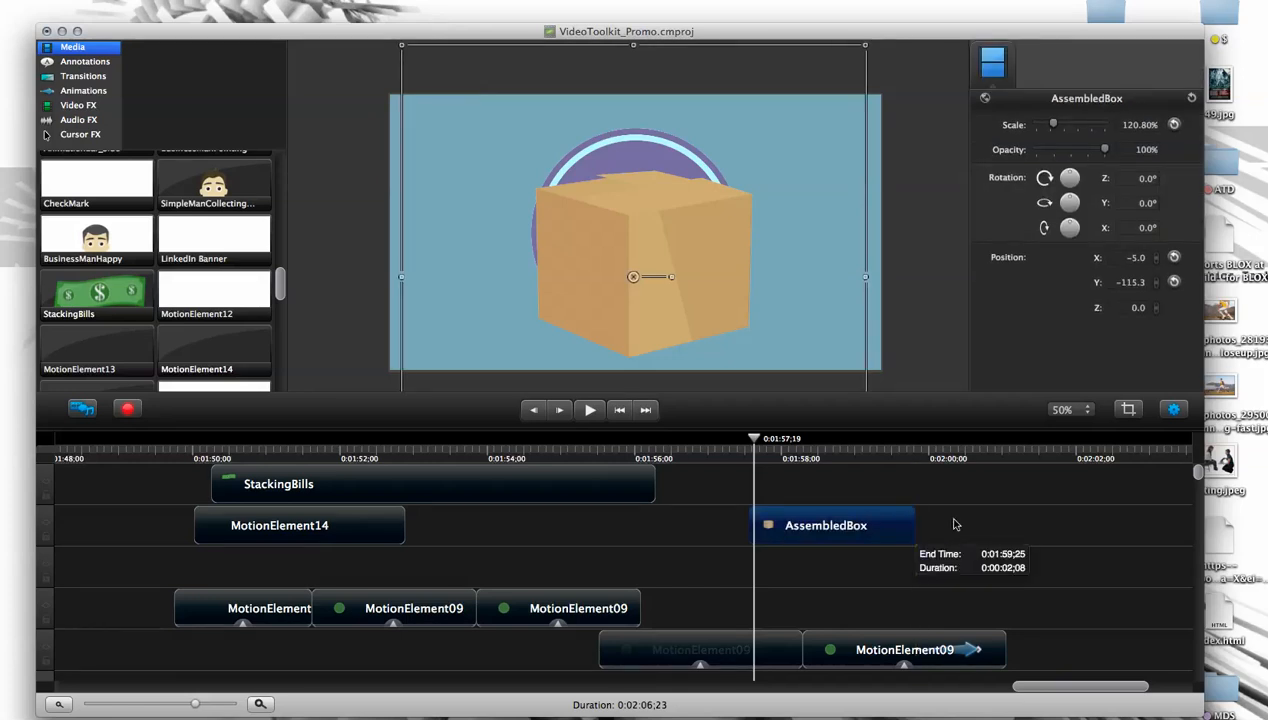
- Shift the trimmed AssembledBox clip to 0:01:59;01 and extend its beginning back to just after 0:01:56;00
drag(750, 530, 362, 548)
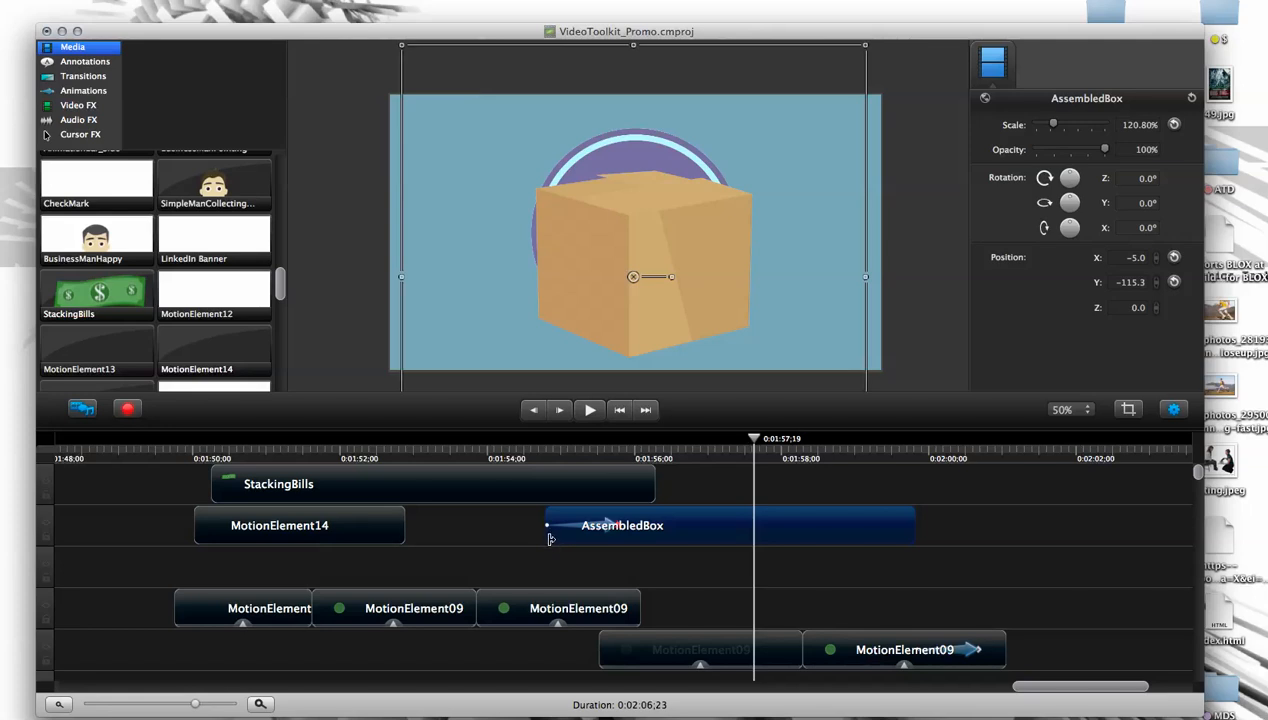
drag(550, 537, 754, 538)
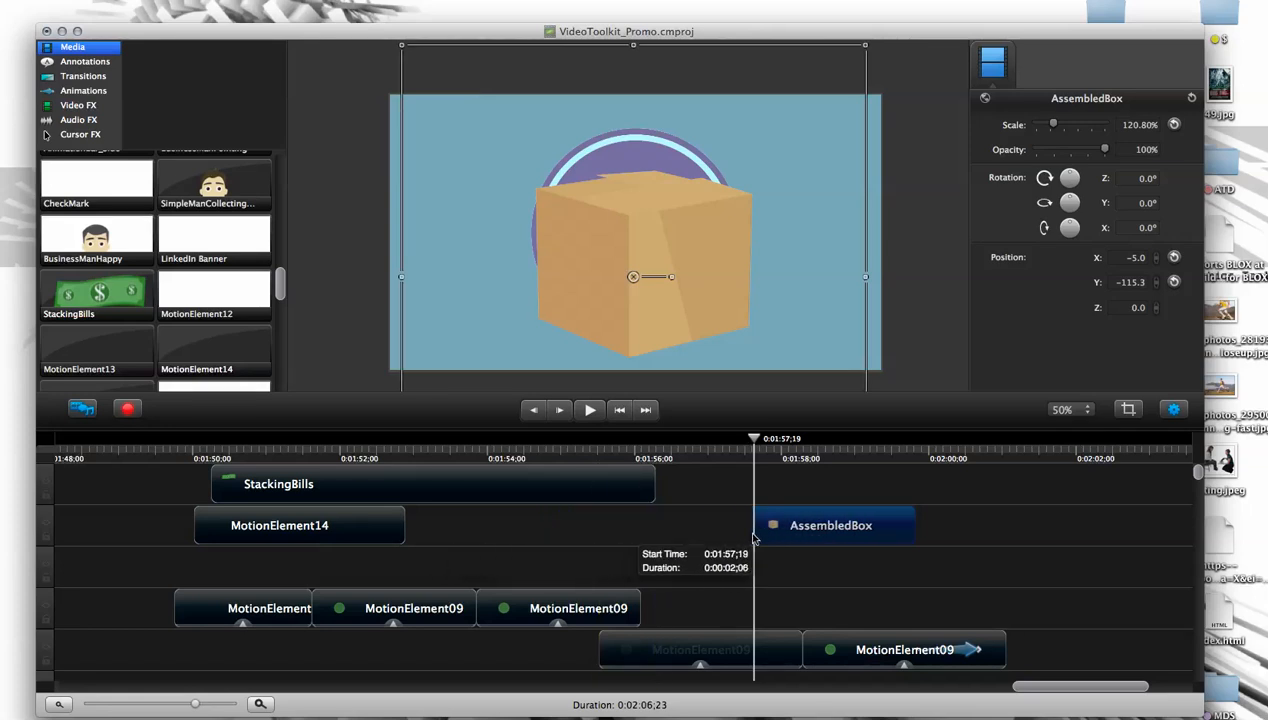
drag(803, 440, 838, 445)
drag(808, 520, 907, 529)
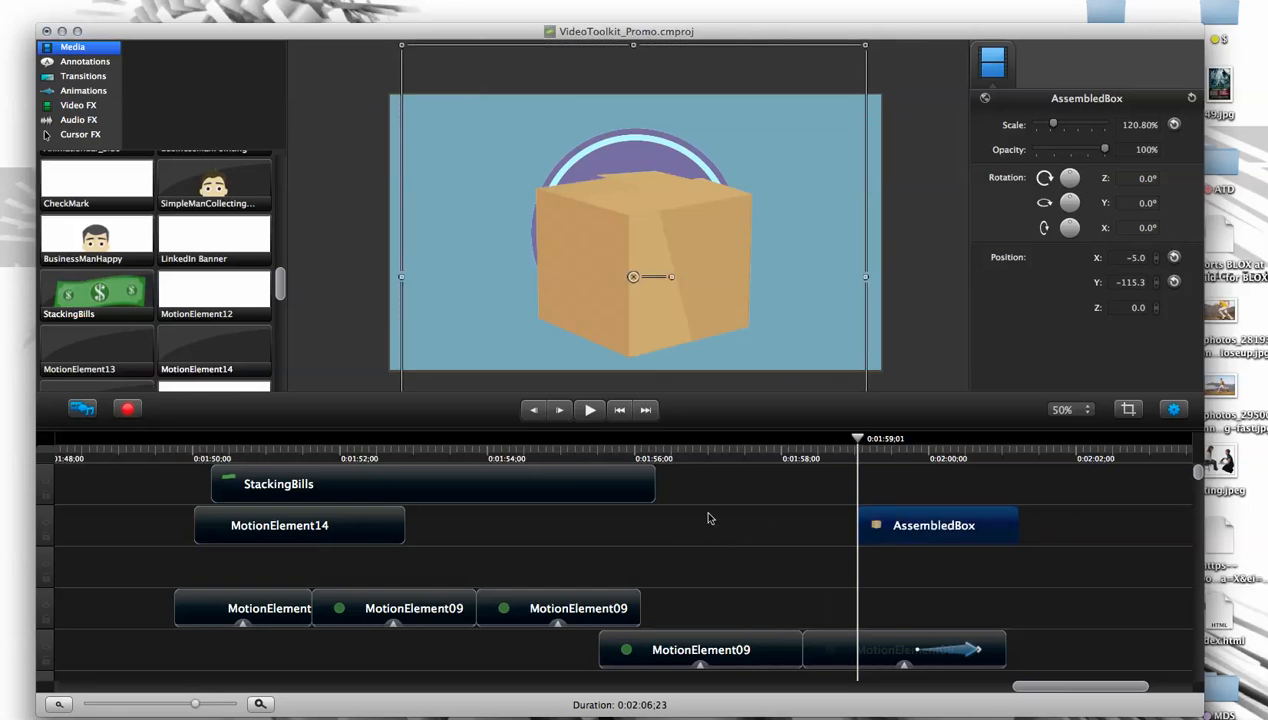
drag(859, 525, 640, 528)
- At 0:01:59;27, scale AssembledBox to 90.75% and position it at X 39.7, Y -93.7
drag(681, 455, 932, 462)
shift+click(779, 316)
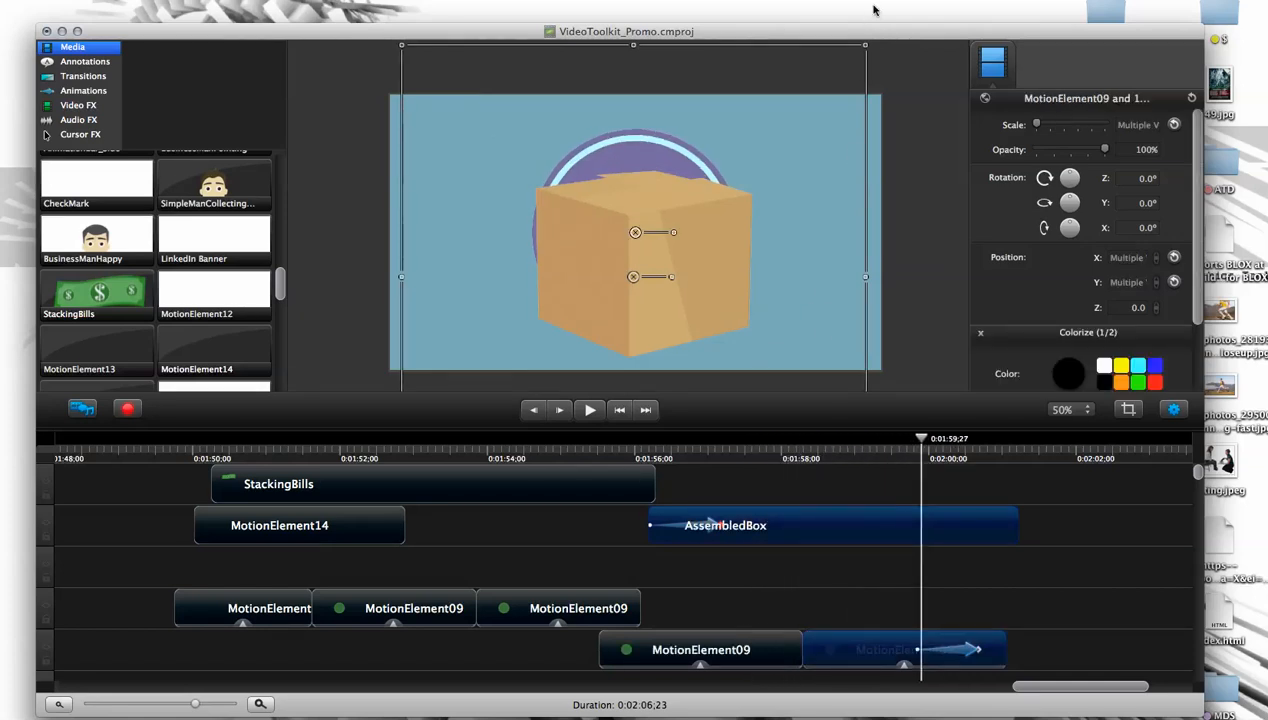
drag(868, 52, 720, 270)
click(891, 292)
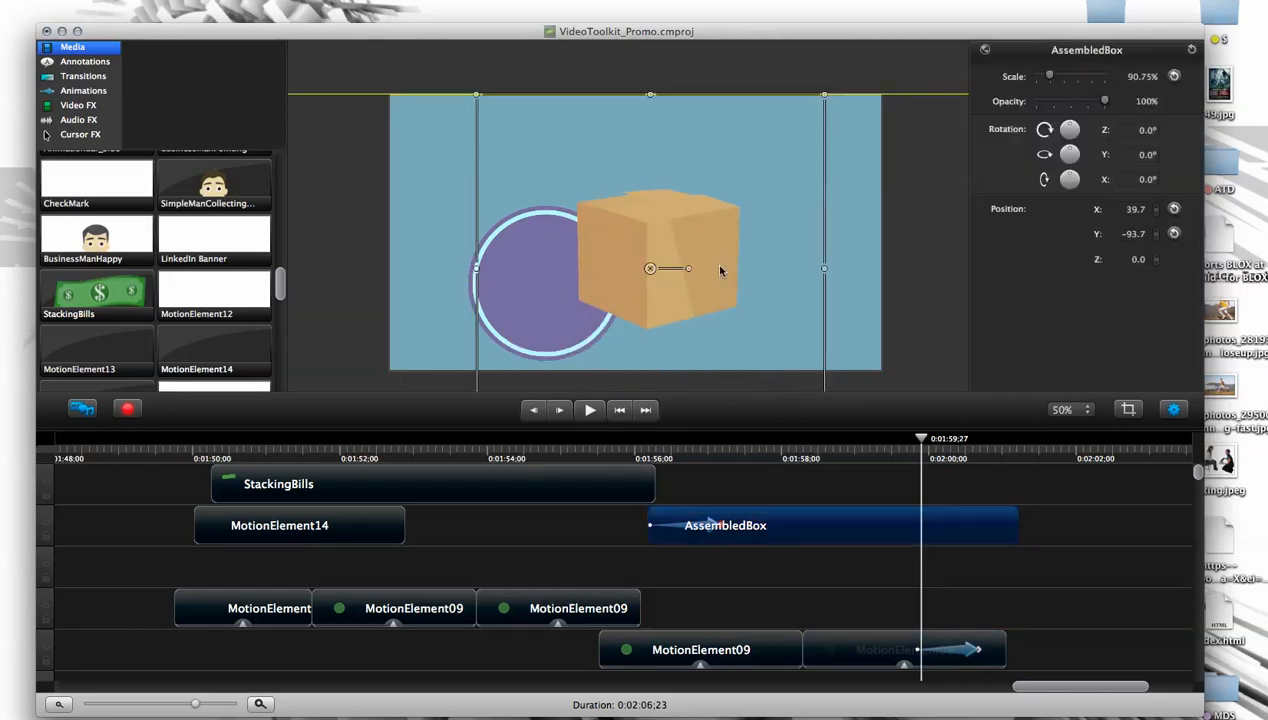
- Delete the StackingBills clip and scrub to 0:01:57;01
drag(920, 443, 717, 444)
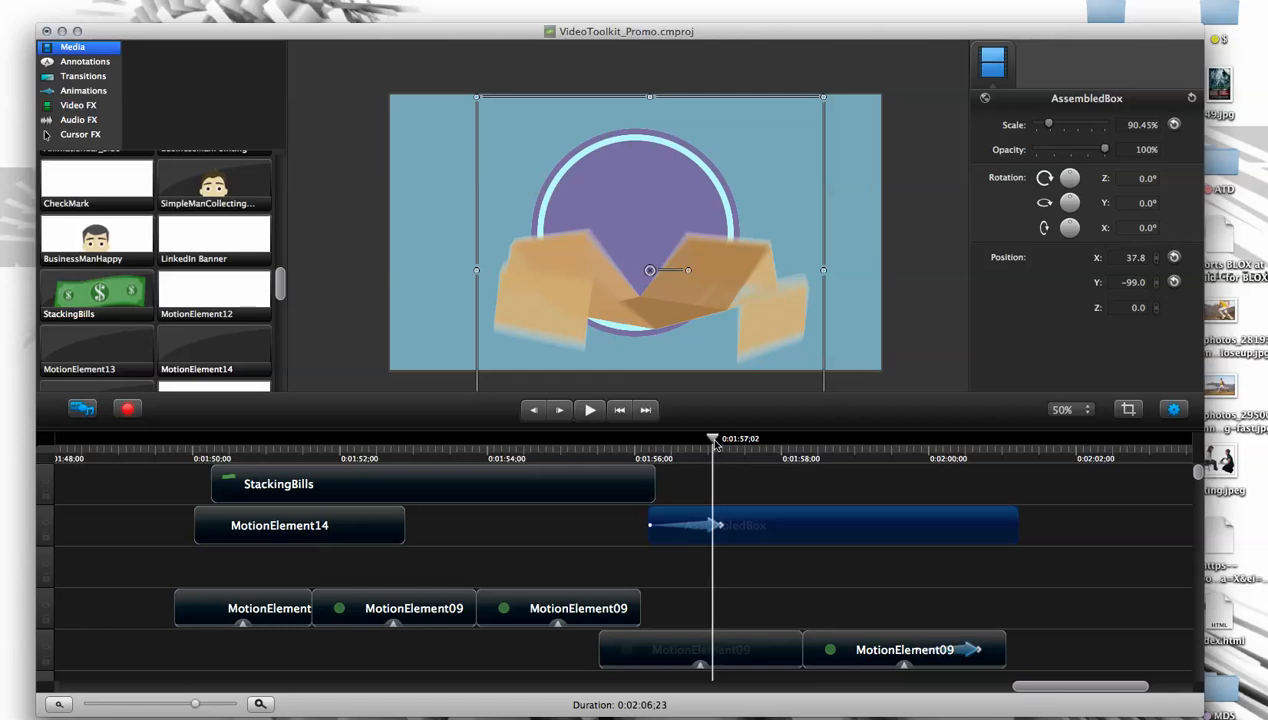
click(645, 480)
key(Delete)
mouse_move(712, 442)
mouse_down()
mouse_move(648, 444)
mouse_move(714, 452)
mouse_up()
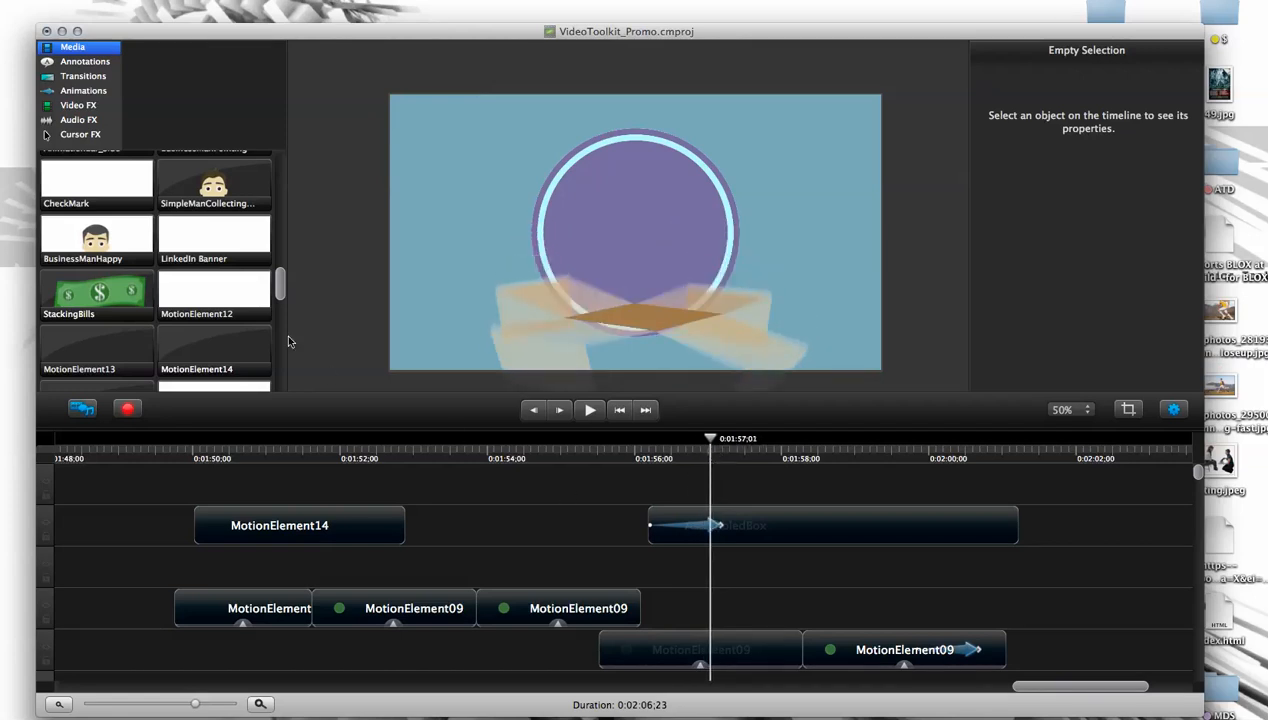
- Add PromoVideoToolkit above the box track at 50% scale, X 0, Y -140.8, starting at about 0:01:55
drag(283, 298, 282, 375)
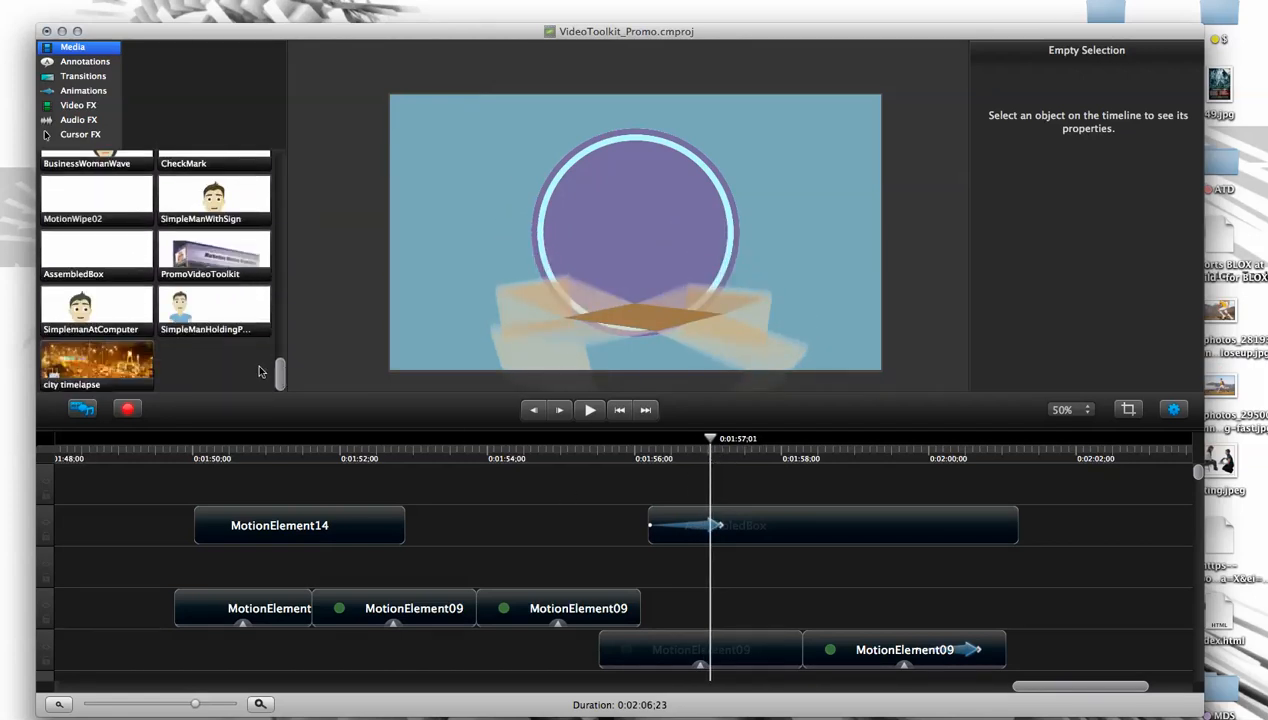
drag(206, 260, 635, 246)
drag(718, 139, 621, 243)
drag(608, 274, 657, 259)
drag(710, 438, 698, 439)
drag(781, 485, 651, 487)
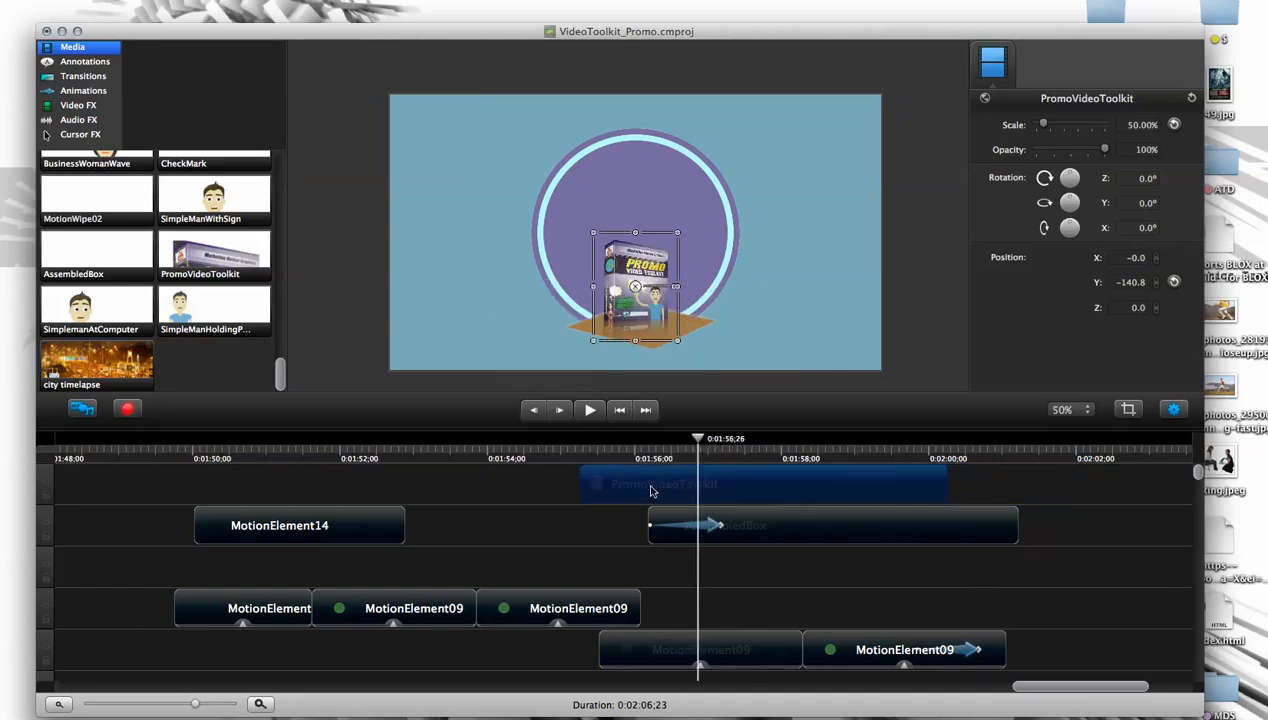
- Delete the last three MotionElement09 clips, keeping only the two adjoining segments before 0:01:54
drag(697, 442, 550, 440)
click(566, 608)
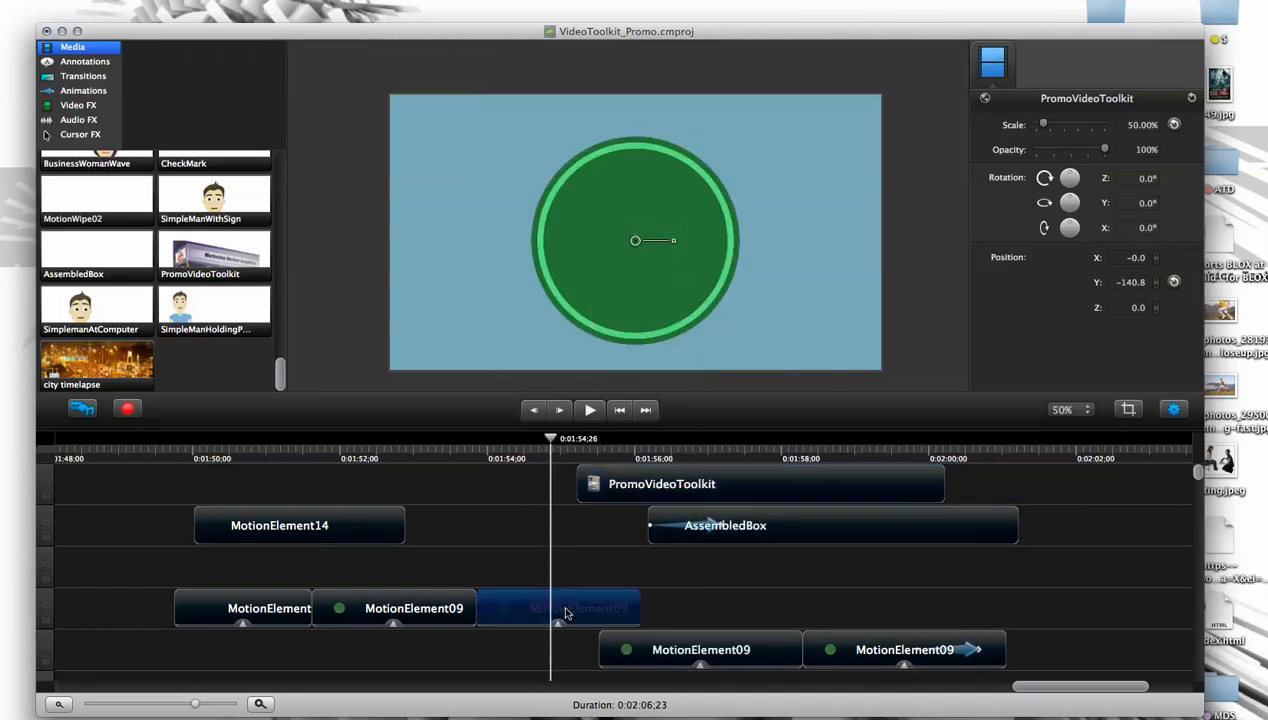
key(Delete)
click(724, 656)
key(Delete)
click(849, 645)
key(Delete)
- Move AssembledBox about one second later on the timeline and nudge the box slightly downward around the toolkit product
drag(555, 439, 641, 441)
drag(808, 524, 882, 524)
drag(639, 440, 789, 473)
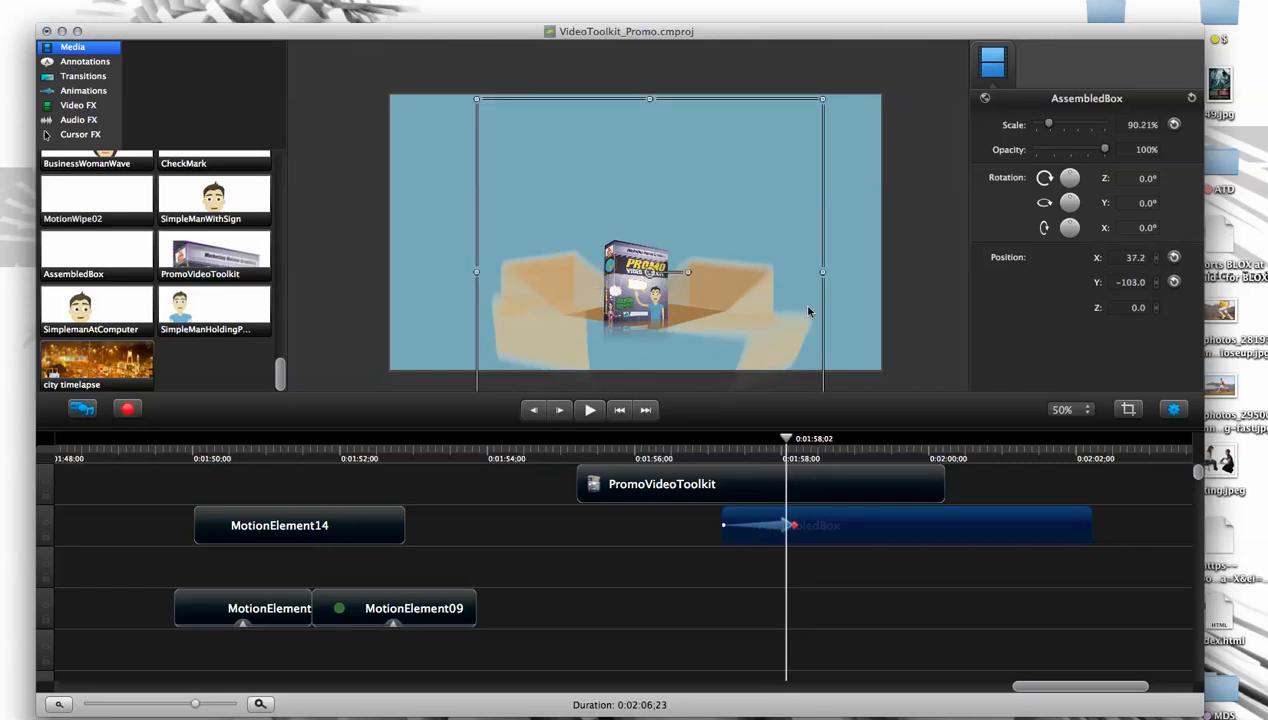
drag(788, 324, 785, 334)
drag(787, 439, 771, 460)
- Move AssembledBox to a track above PromoVideoToolkit, starting at about 0:01:57;13
drag(850, 540, 843, 413)
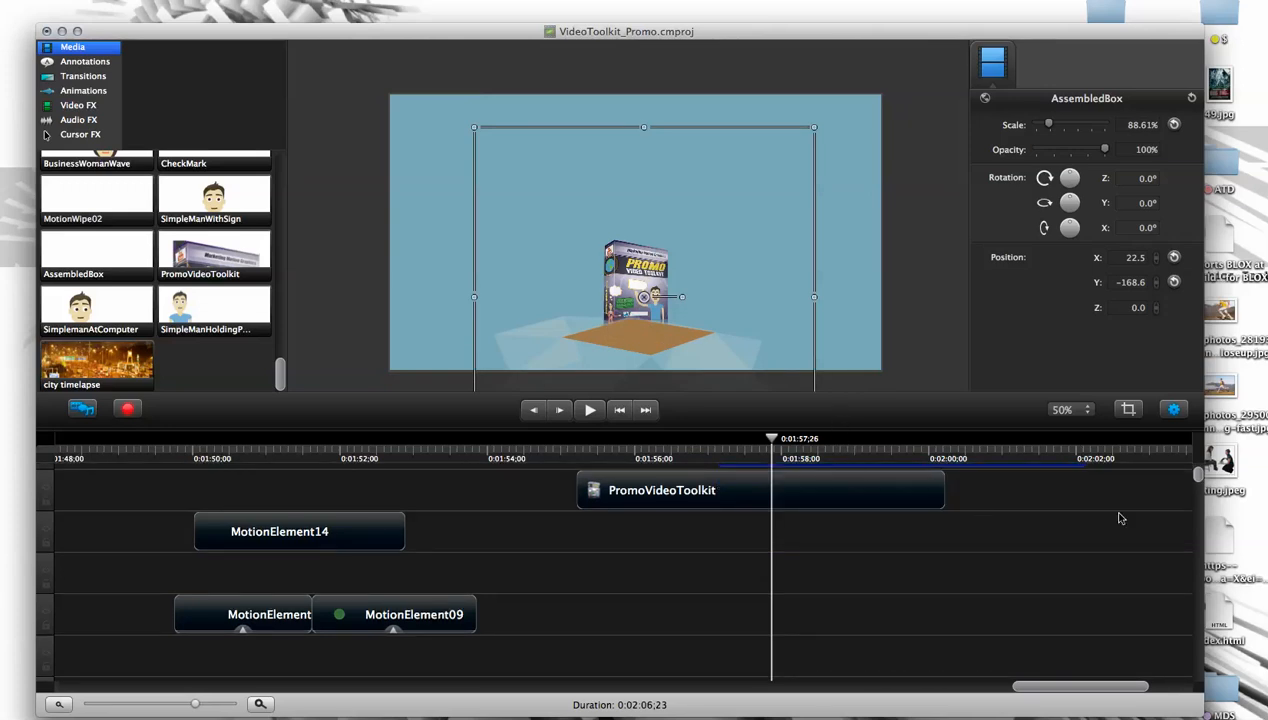
drag(1199, 477, 1197, 475)
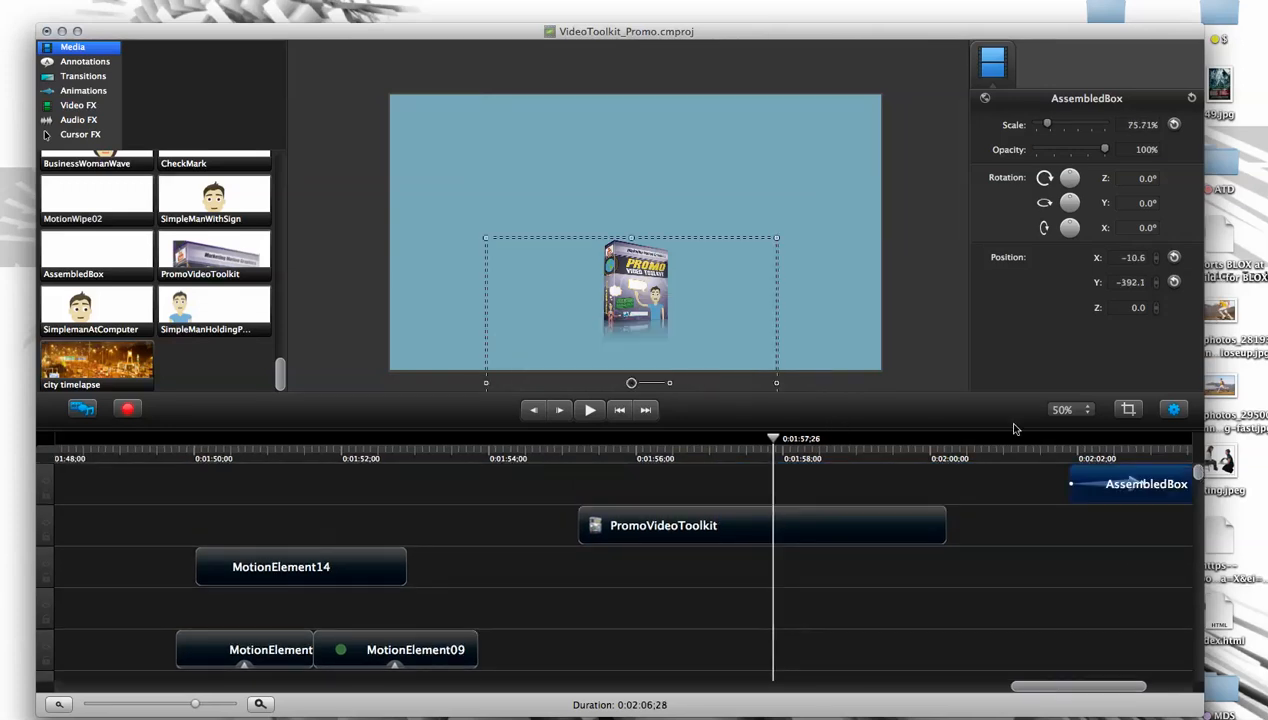
drag(1022, 477, 733, 478)
- Check the overlap around 0:01:58;11 and move AssembledBox to the track below PromoVideoToolkit, keeping its start time
drag(773, 440, 810, 446)
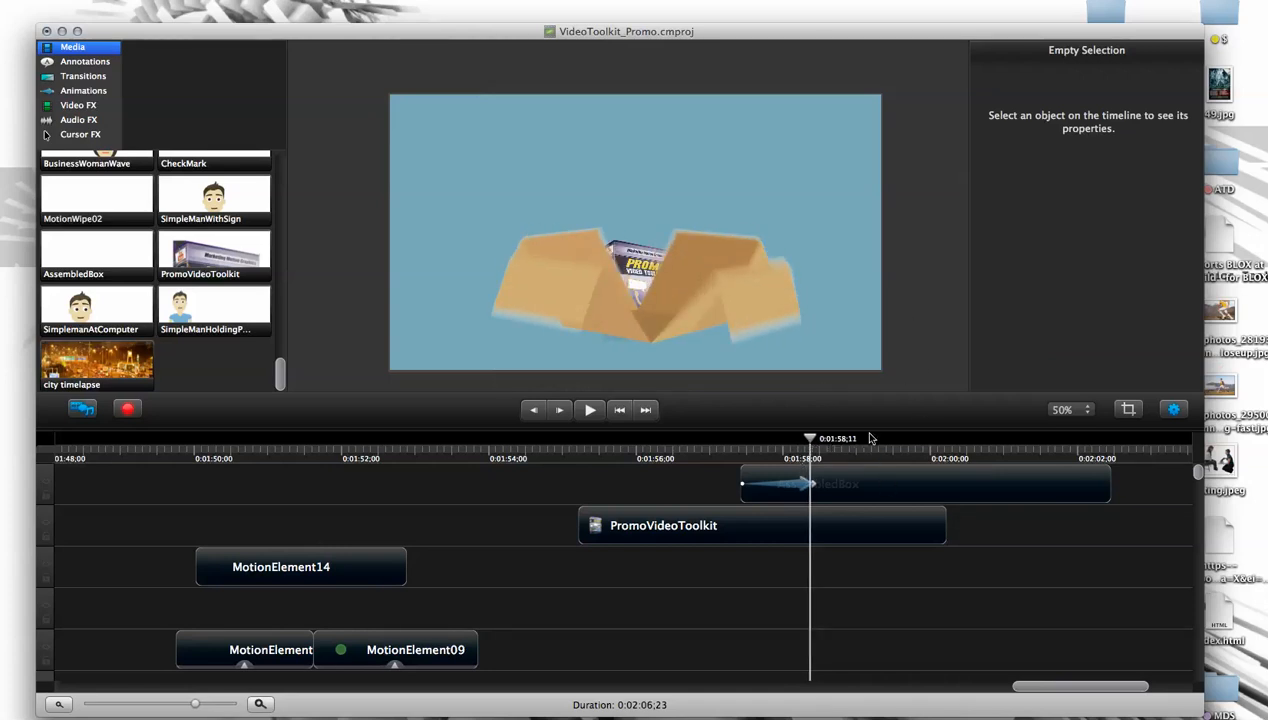
drag(882, 483, 868, 571)
mouse_move(810, 443)
mouse_down()
mouse_move(770, 443)
mouse_move(804, 443)
mouse_up()
- Add a Custom animation to PromoVideoToolkit, ending at about 0:01:59;06
click(790, 517)
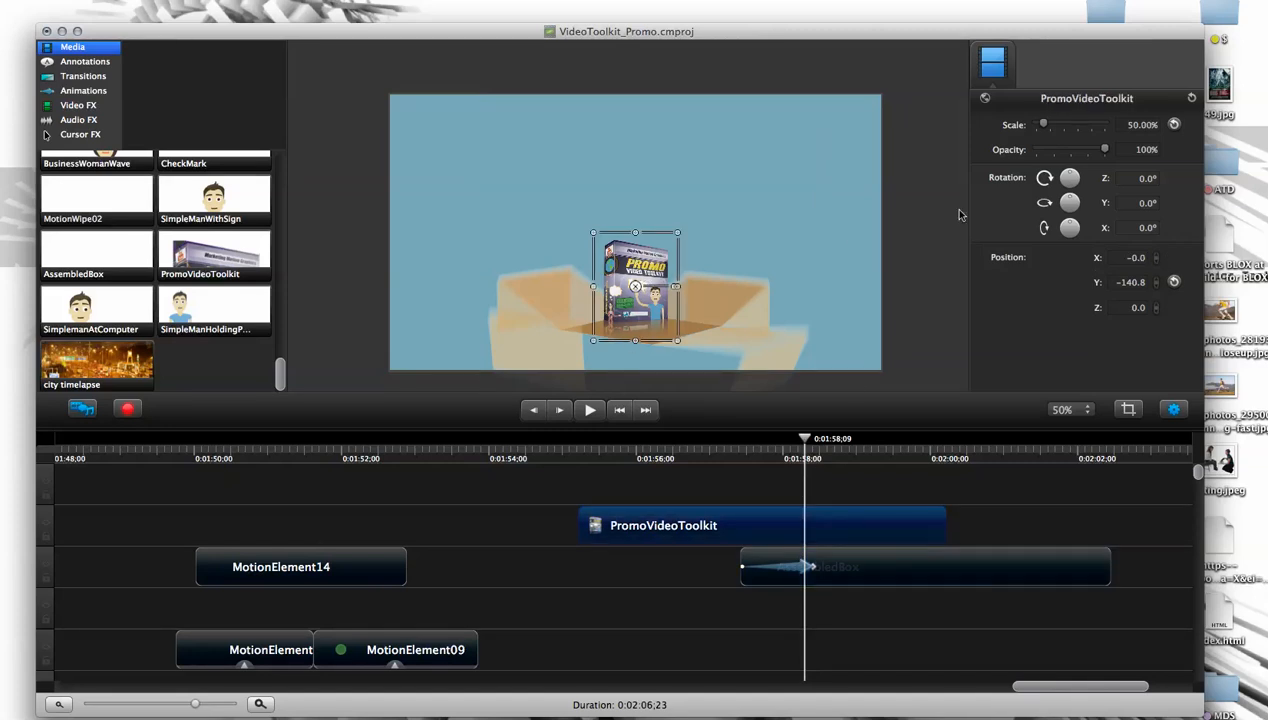
click(83, 91)
drag(100, 332, 772, 527)
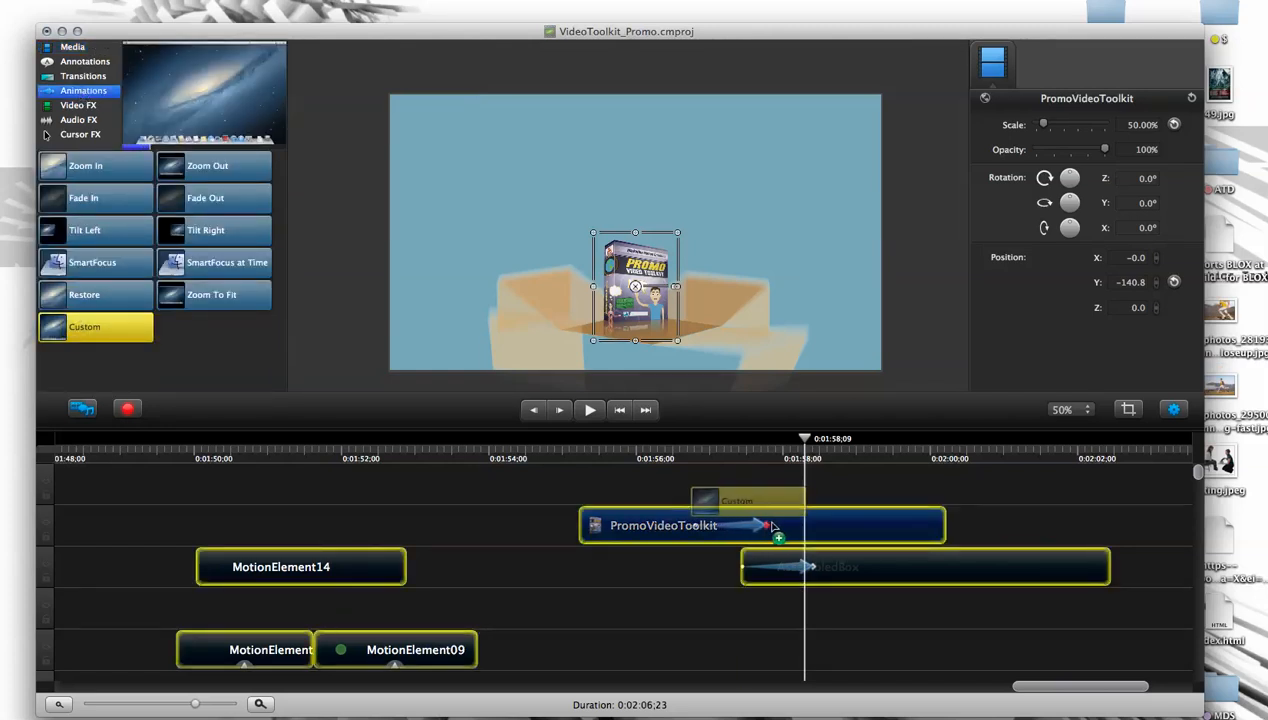
drag(868, 527, 870, 527)
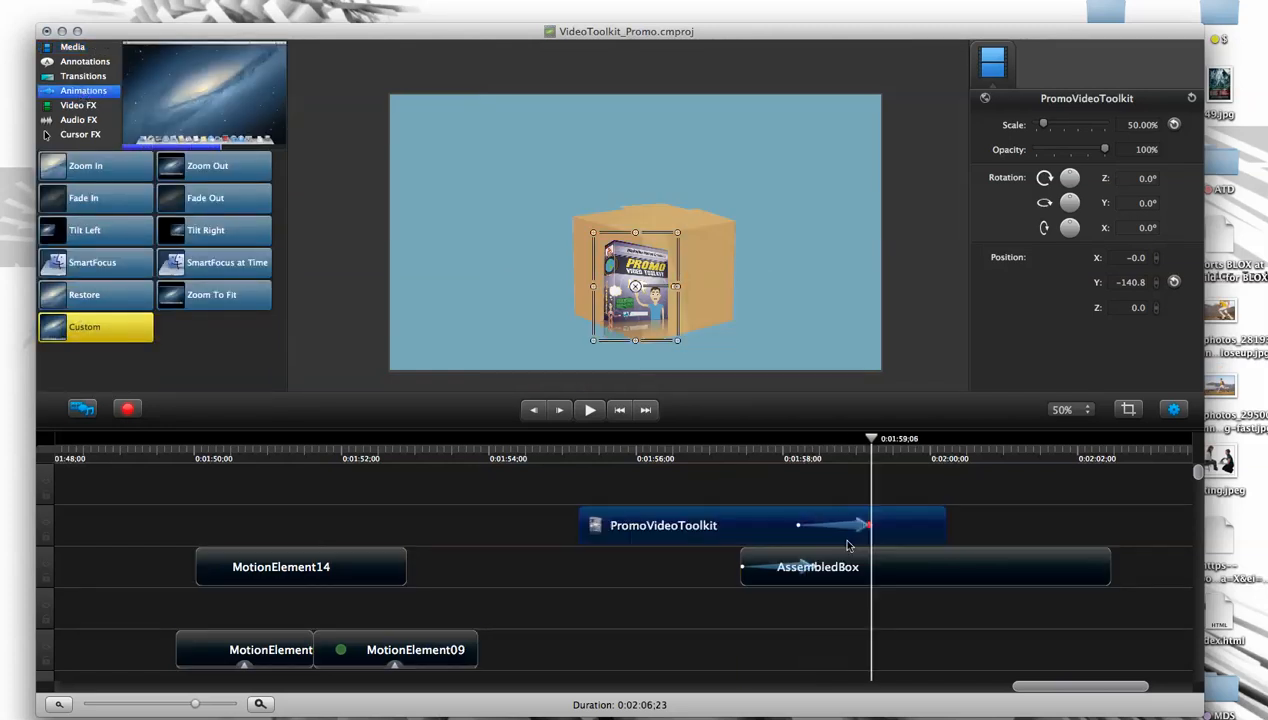
- Shorten the PromoVideoToolkit animation to seven frames, ending at 0:01:58;13
drag(871, 442, 796, 444)
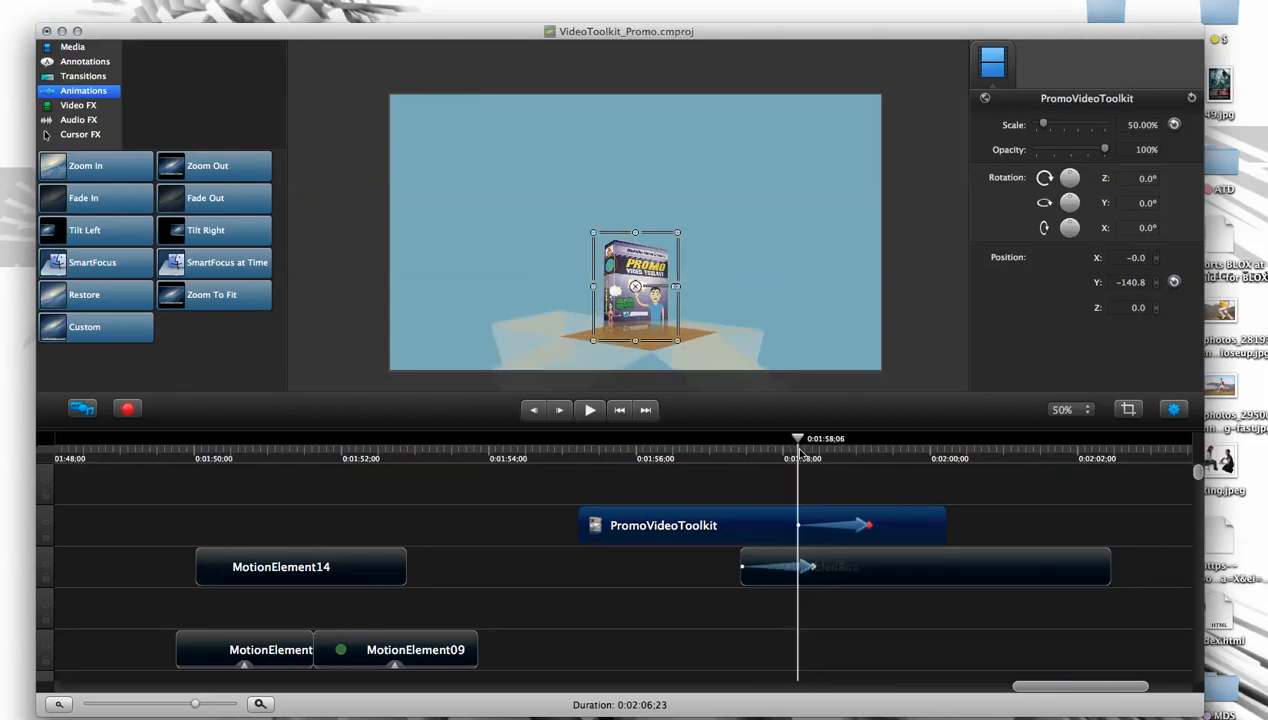
drag(797, 438, 821, 441)
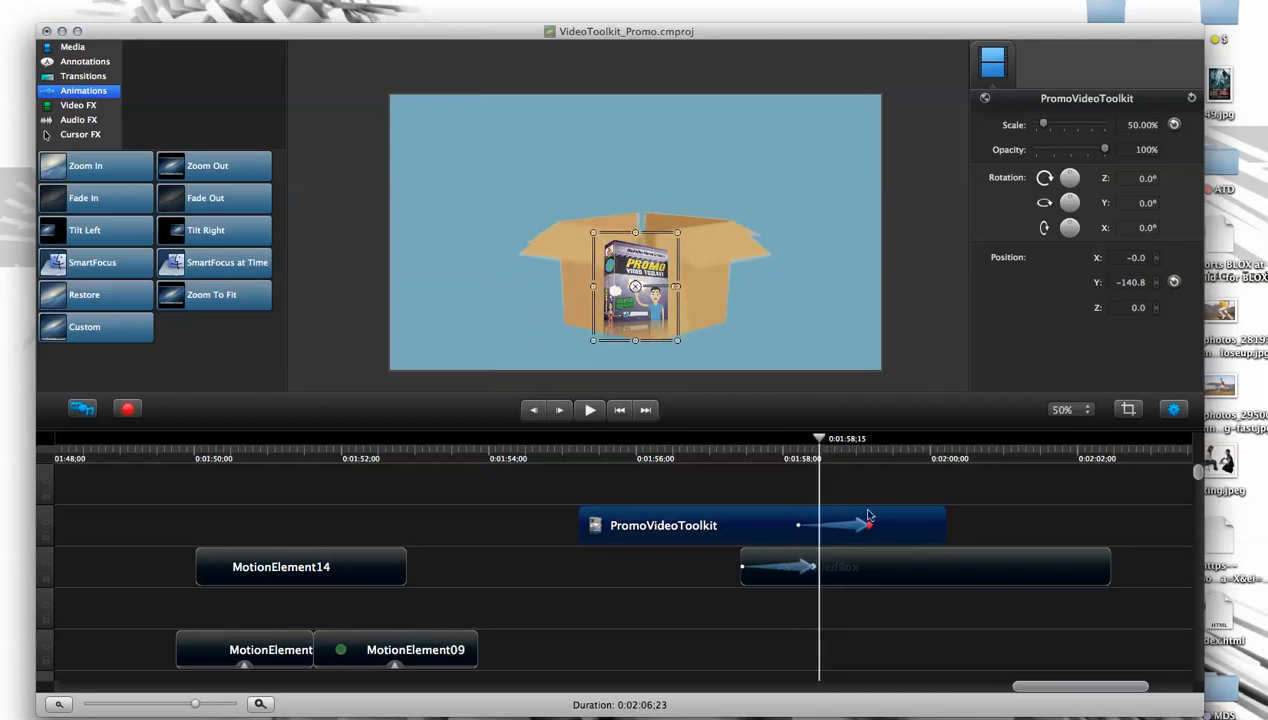
drag(870, 529, 818, 533)
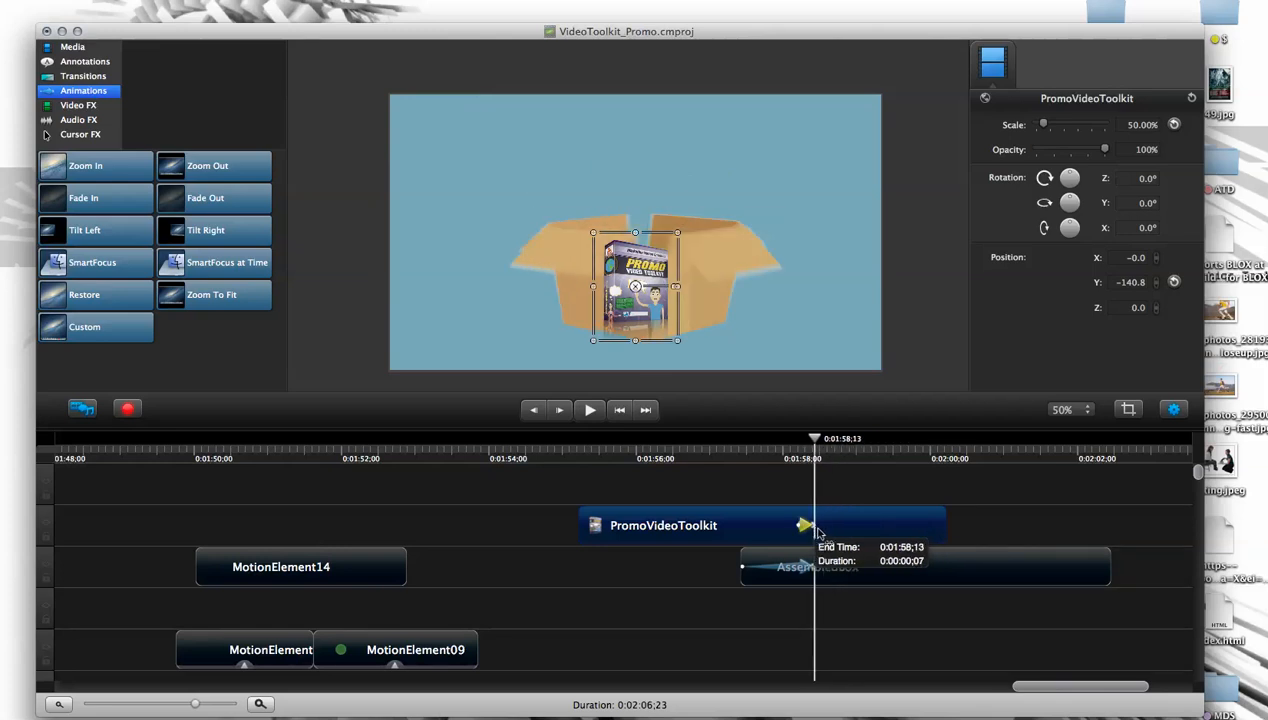
- Set PromoVideoToolkit's opacity to 0% at 0:01:58;12 and clear the selection
mouse_move(817, 446)
mouse_down()
mouse_move(795, 443)
mouse_move(838, 441)
mouse_move(798, 444)
mouse_move(814, 447)
mouse_up()
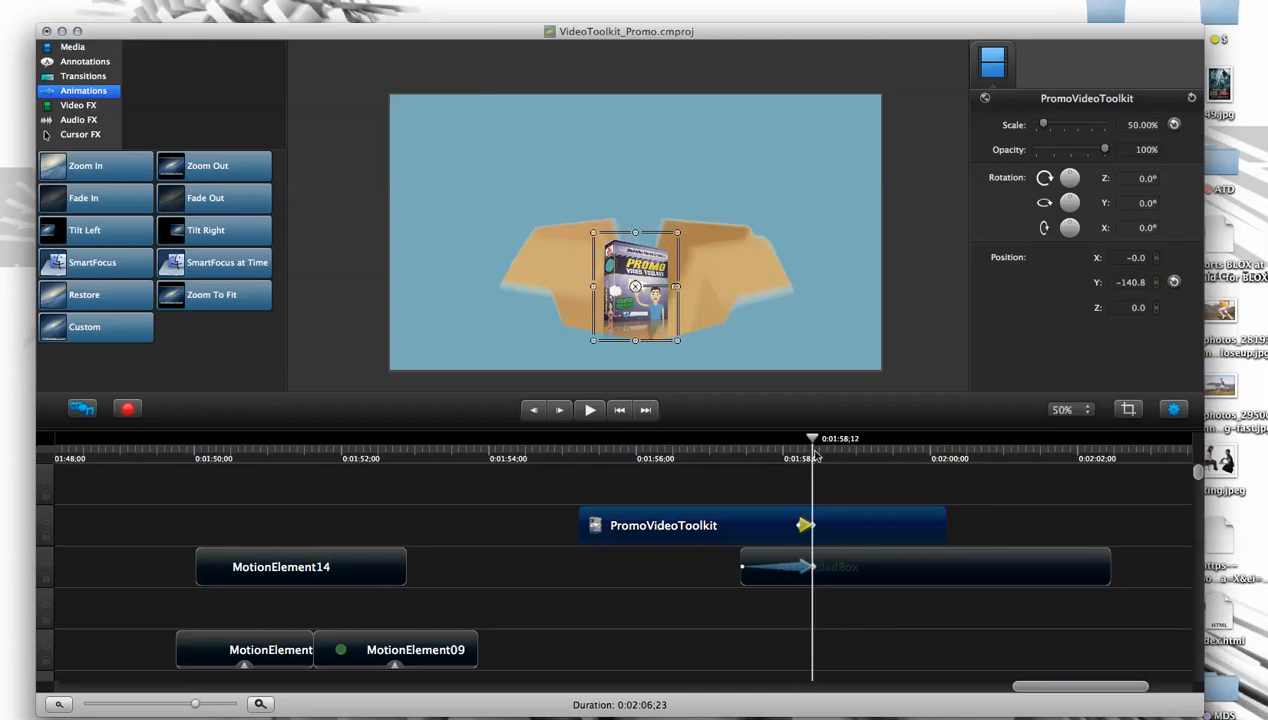
drag(1105, 147, 951, 157)
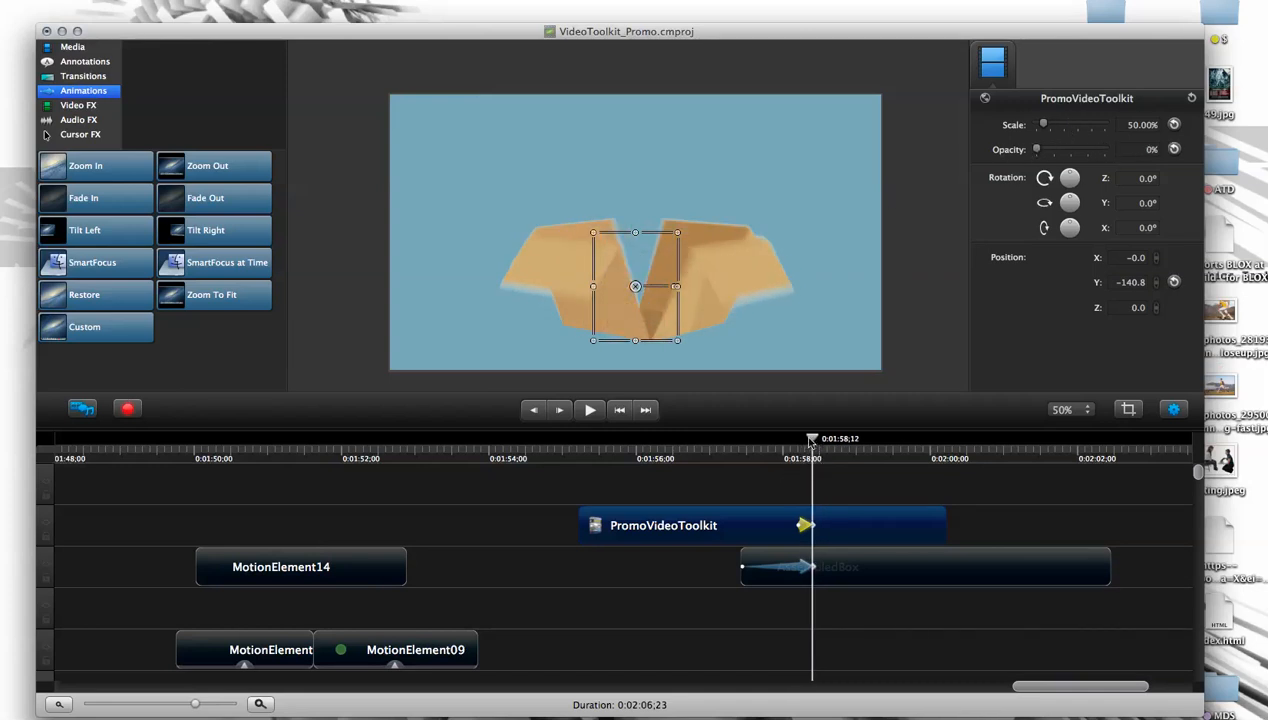
click(782, 483)
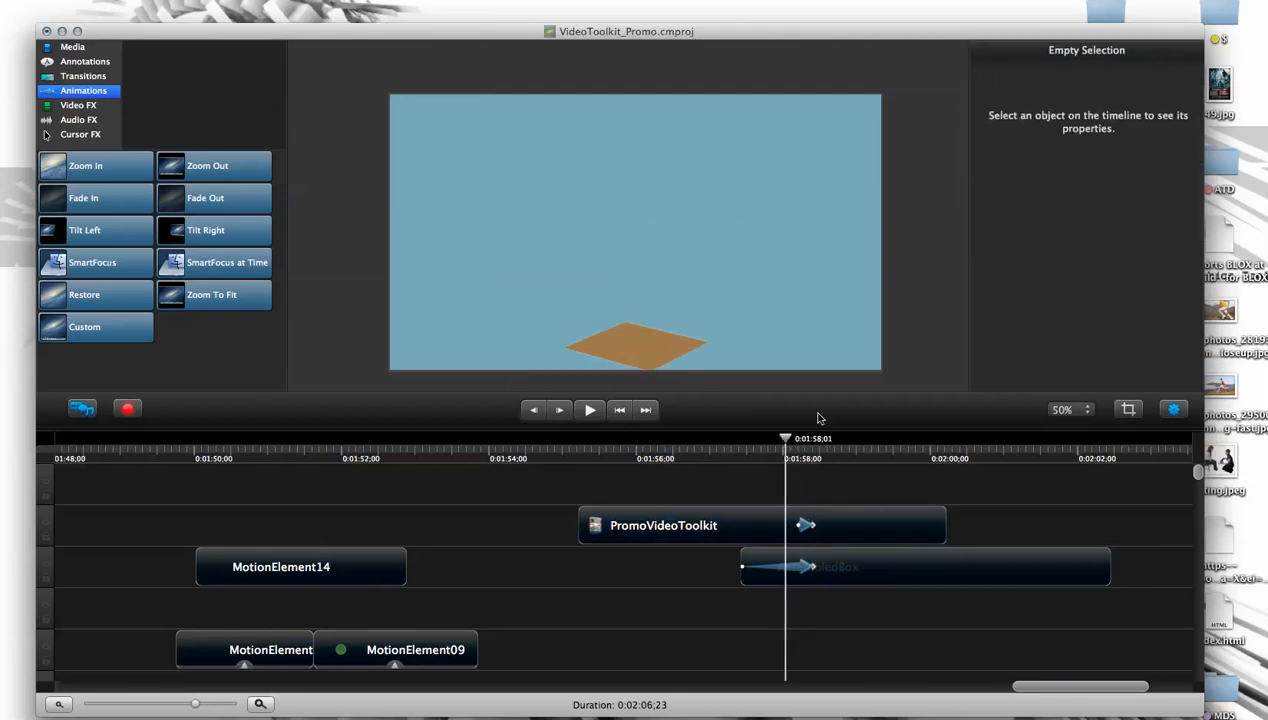
- Preview the box assembling and restore PromoVideoToolkit to full opacity at 0:01:58;06, where its fade-out animation starts
key(space)
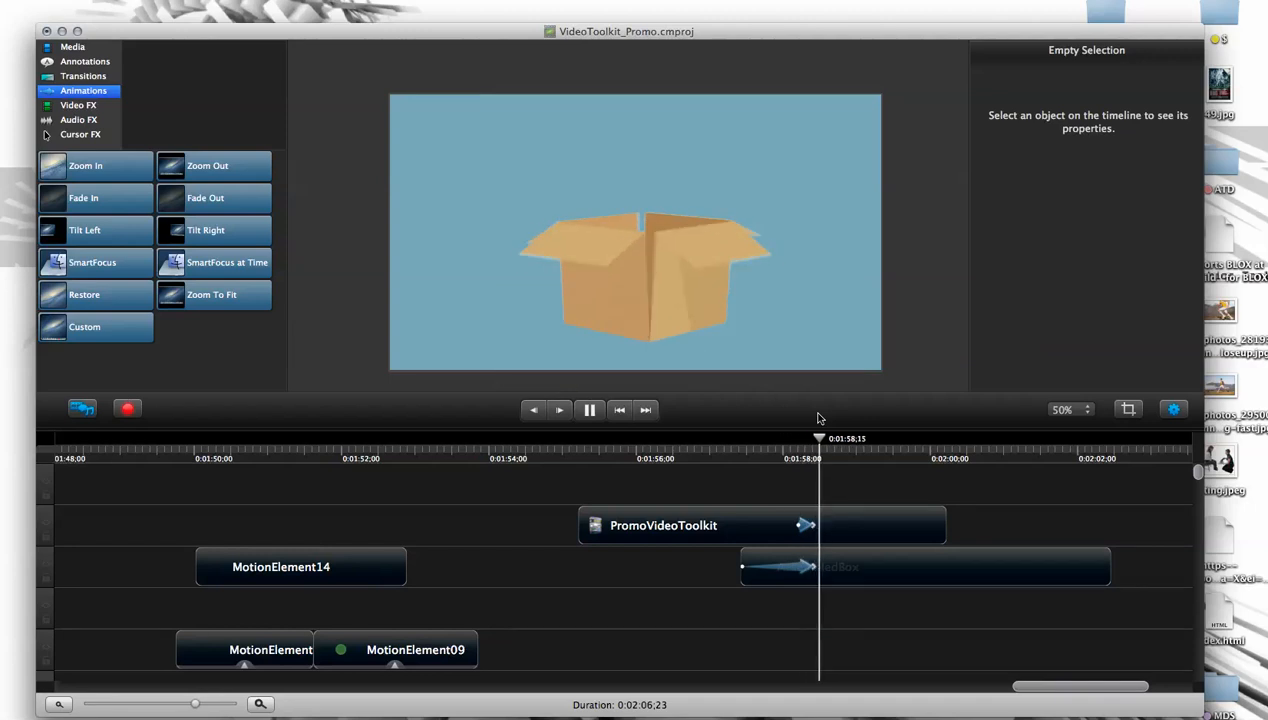
key(space)
drag(838, 440, 796, 442)
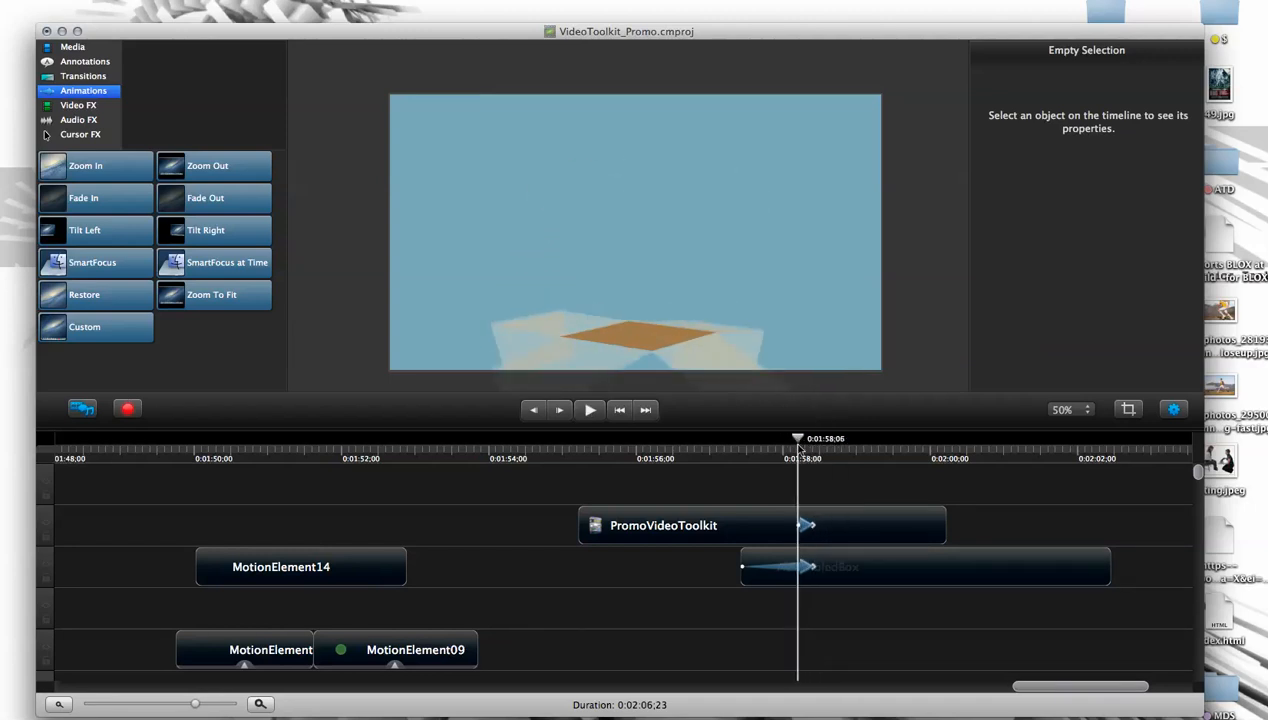
click(800, 525)
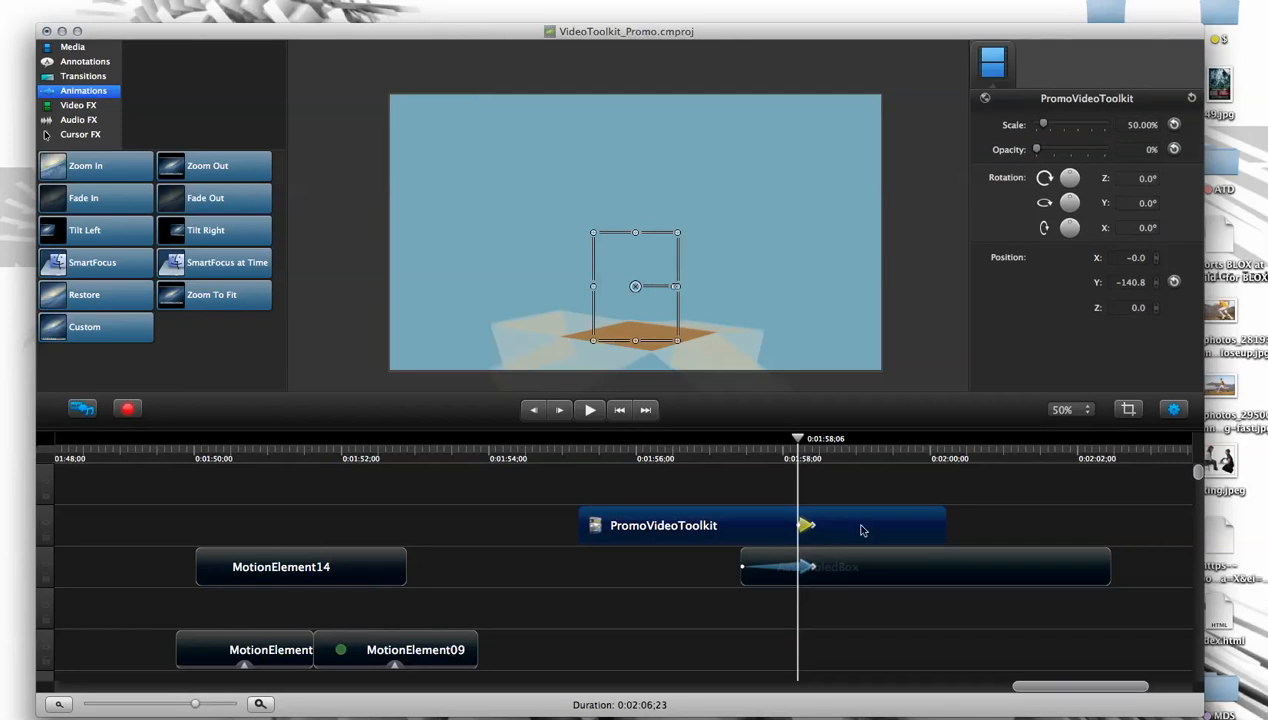
drag(200, 706, 213, 706)
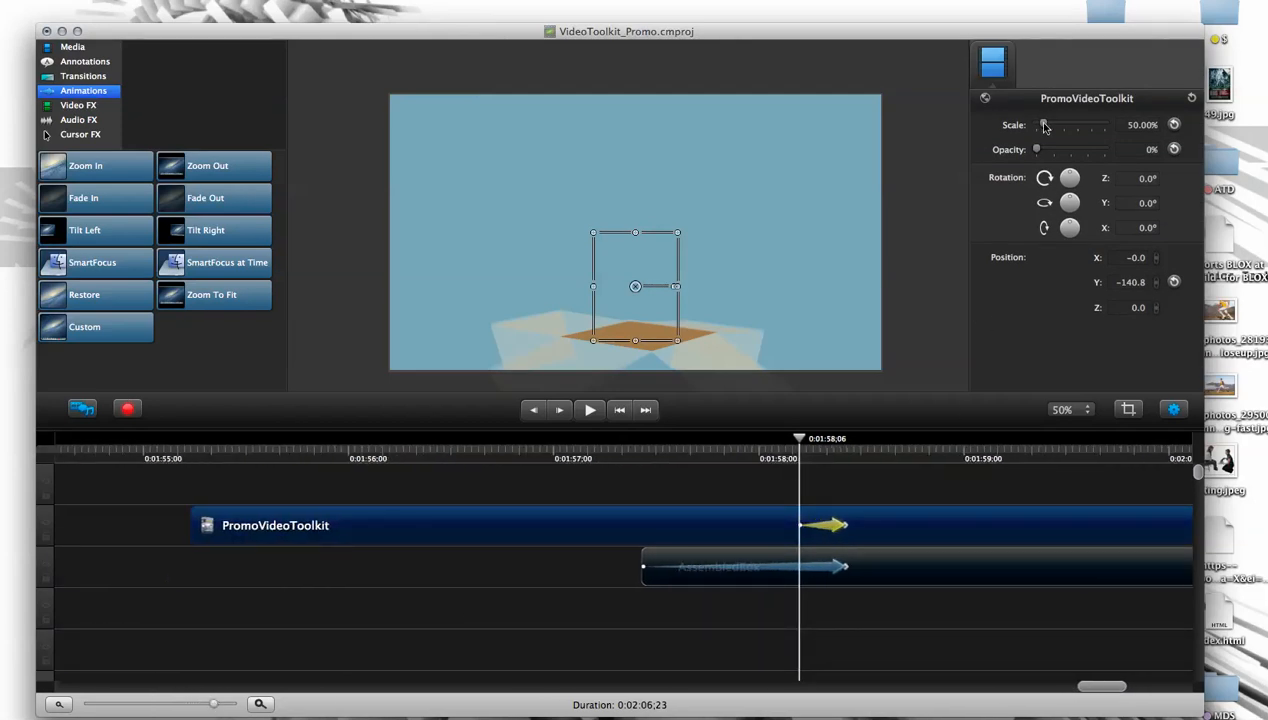
drag(1036, 149, 1104, 149)
- Play back the fade-out and lengthen the PromoVideoToolkit animation to eleven frames, ending at 0:01:58;17
mouse_move(799, 438)
mouse_down()
mouse_move(848, 441)
mouse_move(778, 440)
mouse_up()
key(space)
click(768, 488)
key(space)
drag(846, 525, 874, 530)
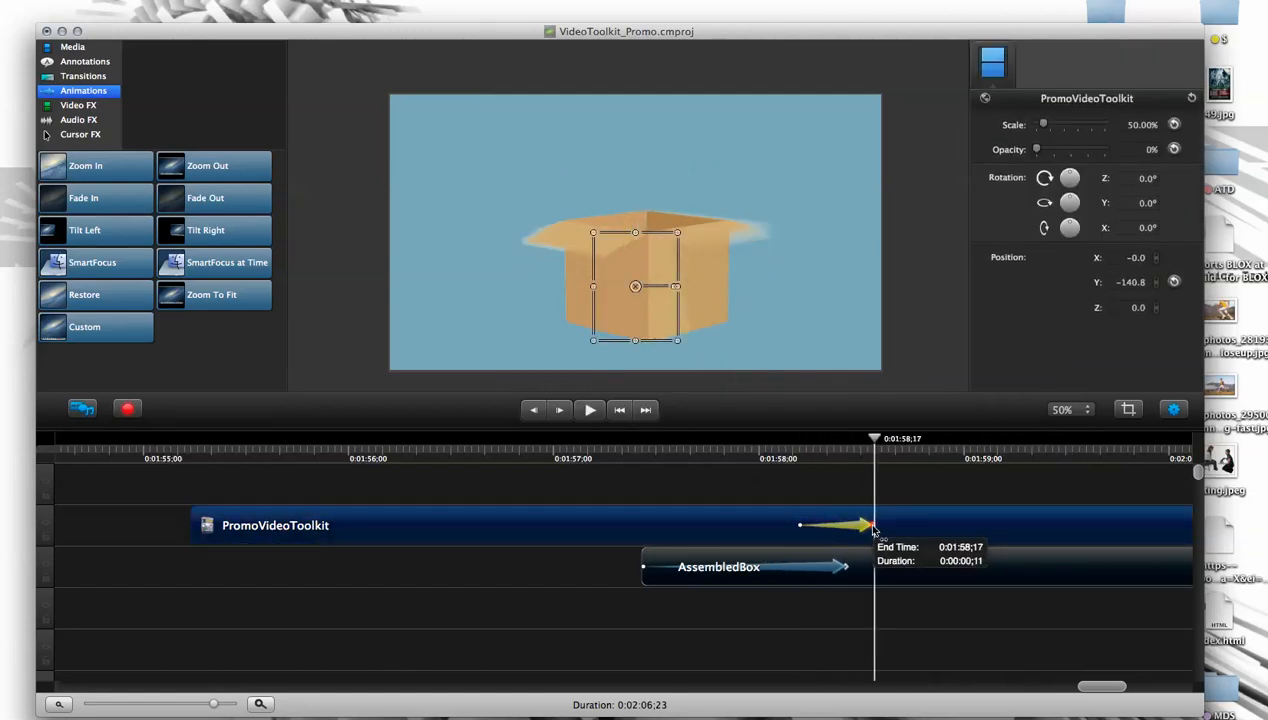
- Replay the fade-out from about 0:01:58;00 and shorten the PromoVideoToolkit animation to end at about 0:01:58;15
drag(868, 432, 793, 453)
click(776, 490)
key(space)
key(space)
click(772, 453)
key(space)
key(space)
drag(875, 525, 860, 525)
- Try removing the PromoVideoToolkit fade-out animation at 0:01:58;13 and undo the removal
mouse_move(858, 447)
mouse_down()
mouse_move(801, 452)
mouse_move(852, 458)
mouse_up()
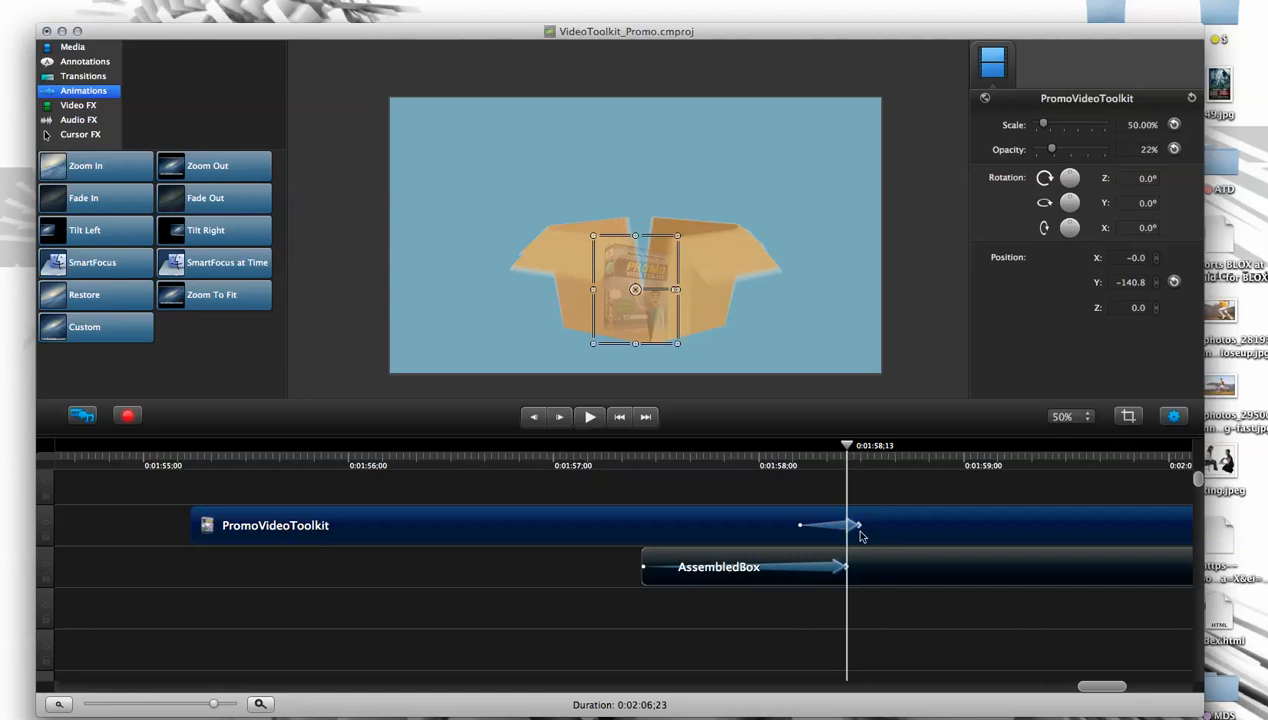
key(Delete)
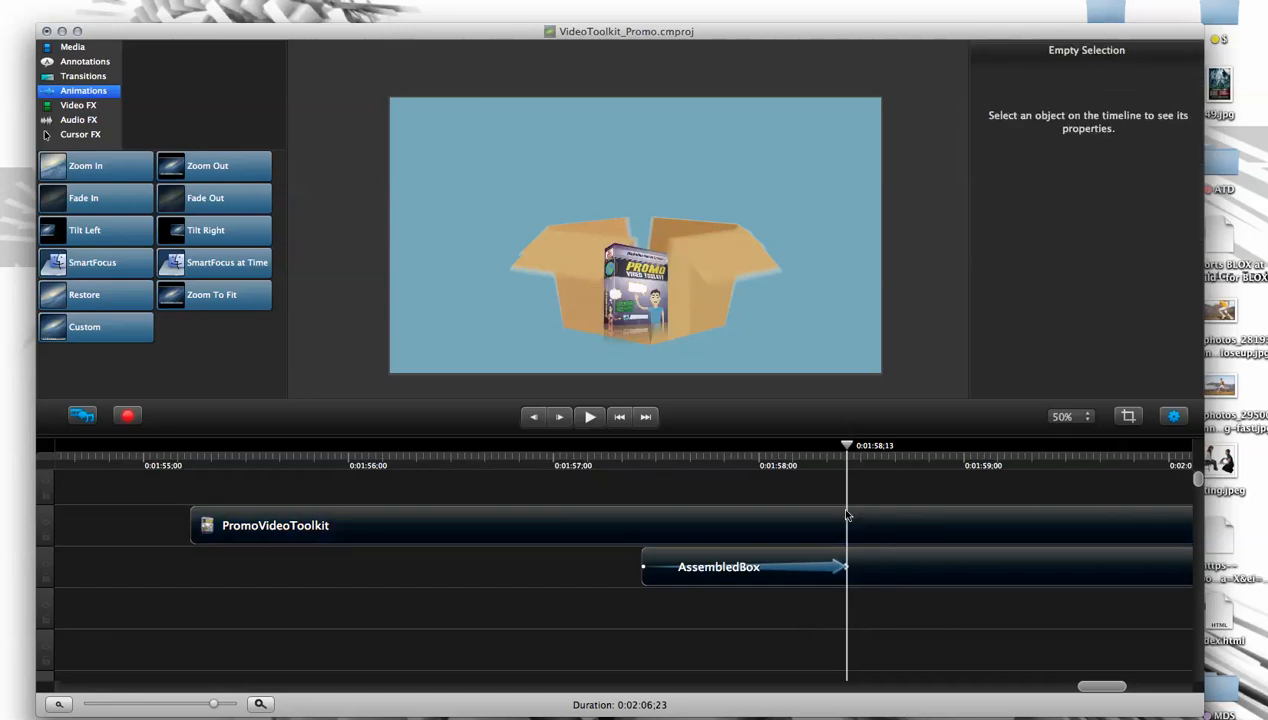
key(super+z)
- Clear the selection and replay from 0:01:58;00 to check the product's fade-out against the assembling and closing box
mouse_move(845, 440)
mouse_down()
mouse_move(816, 450)
mouse_move(828, 449)
mouse_up()
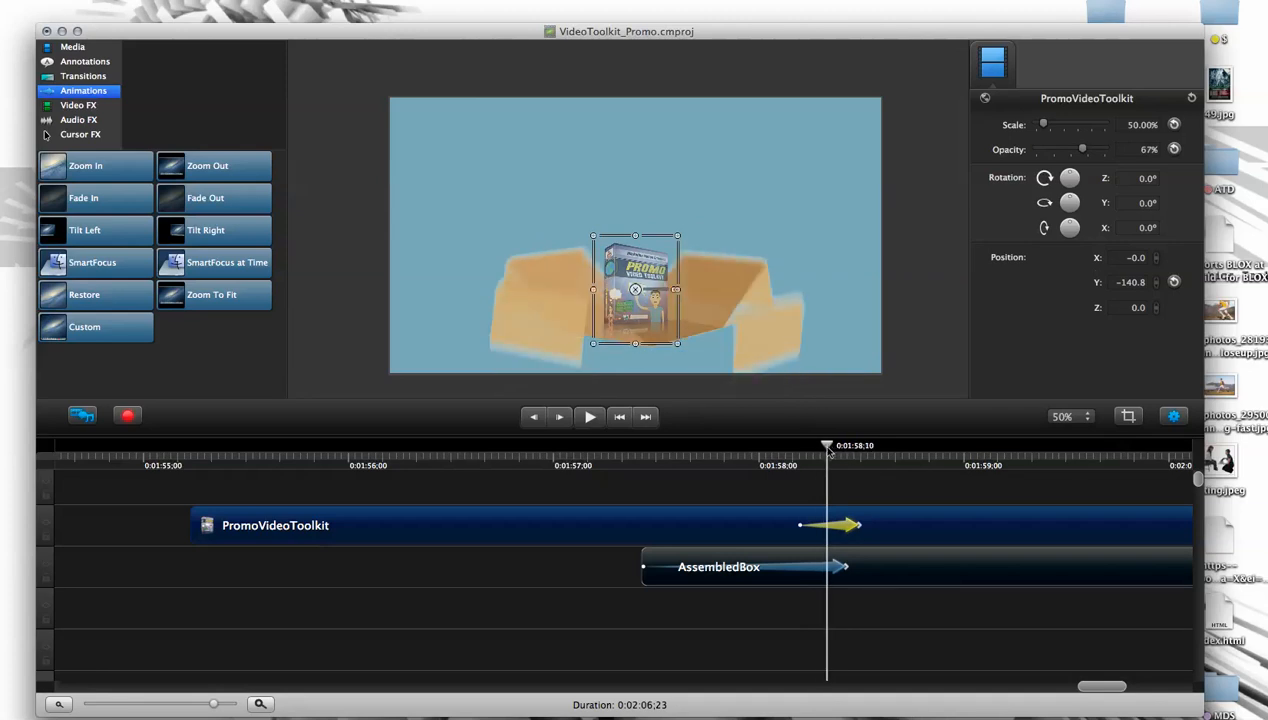
click(817, 478)
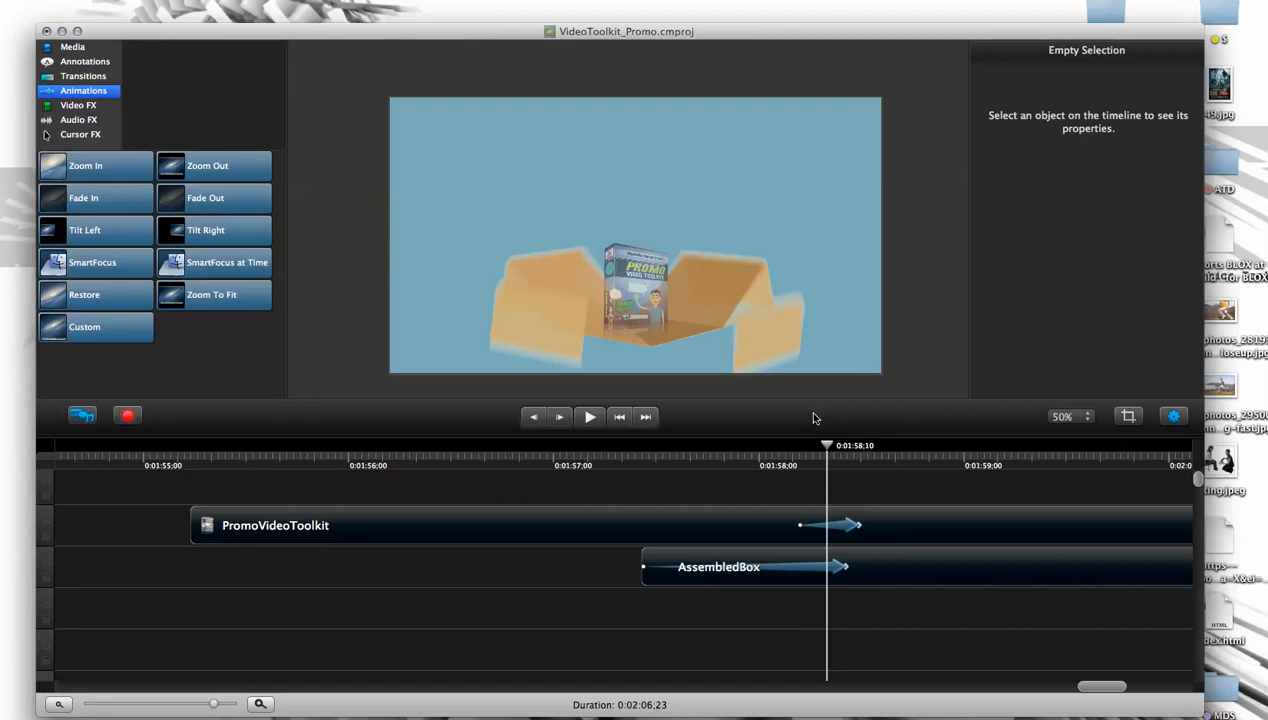
drag(824, 444, 758, 495)
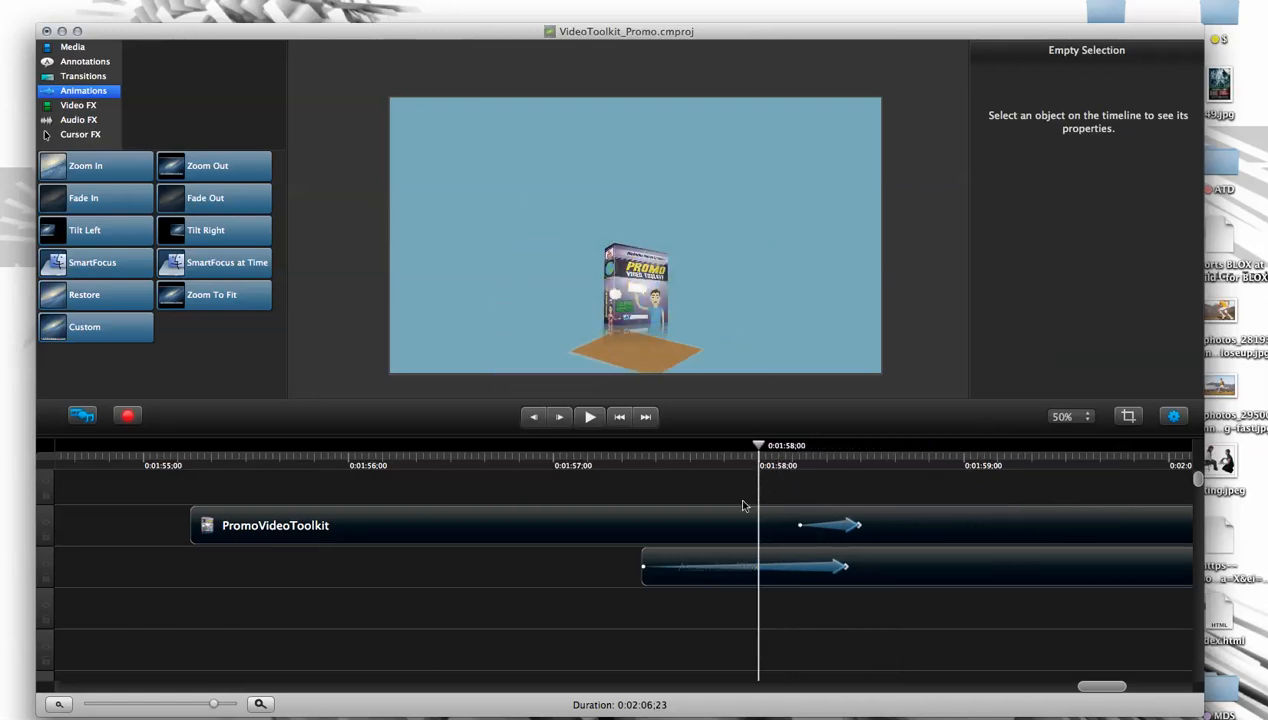
key(space)
key(space)
drag(829, 456, 706, 622)
key(space)
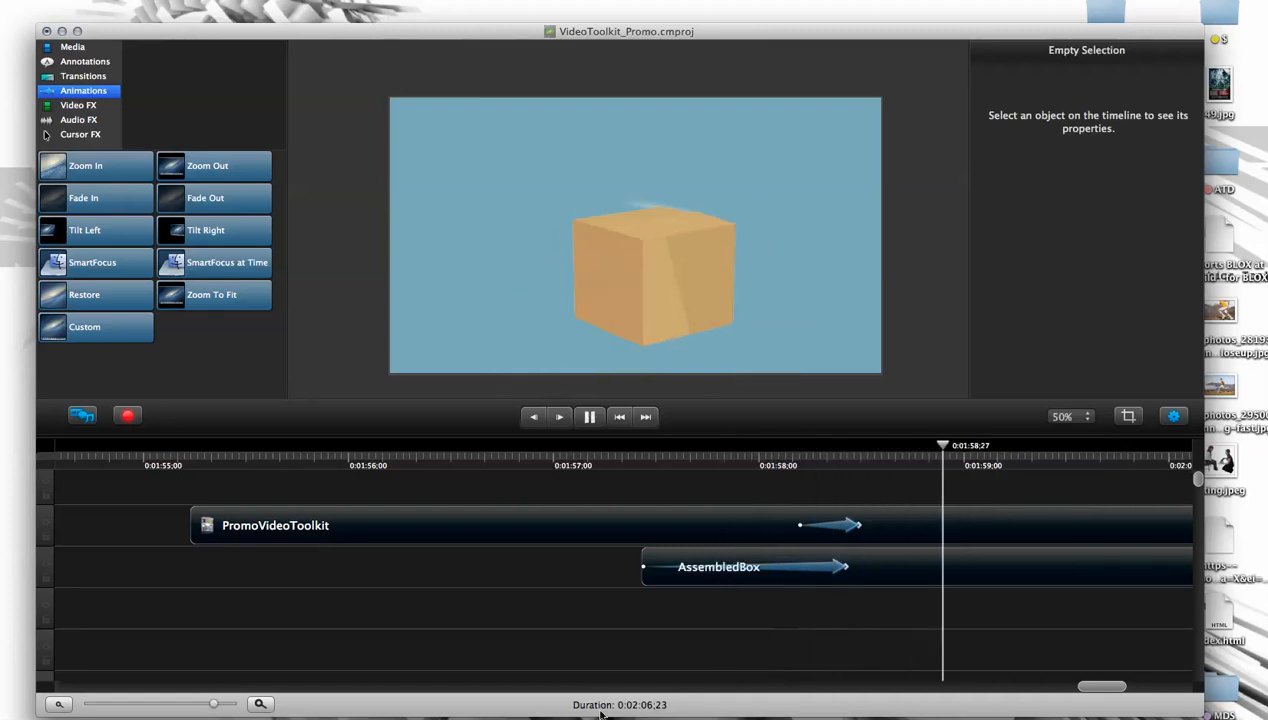
key(space)
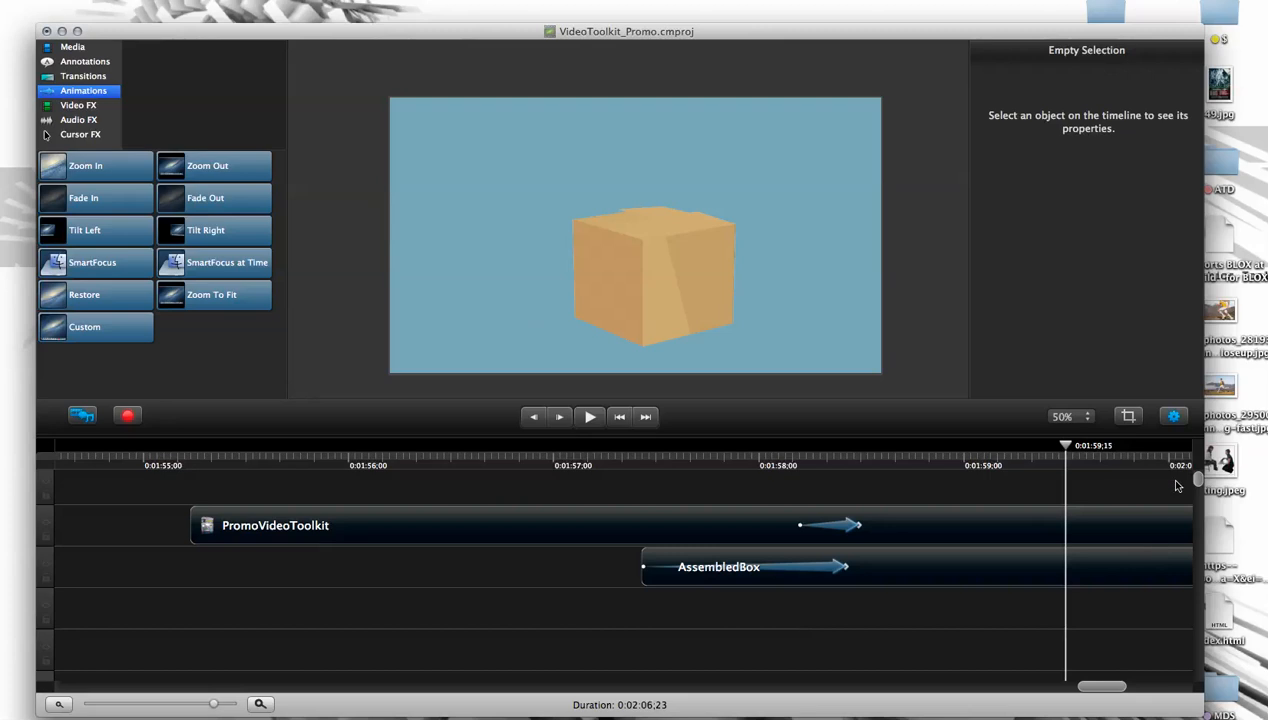
- Delete the PromoVideoToolkit clip from the timeline and select the AssembledBox clip
scroll(1192, 494, up, 1)
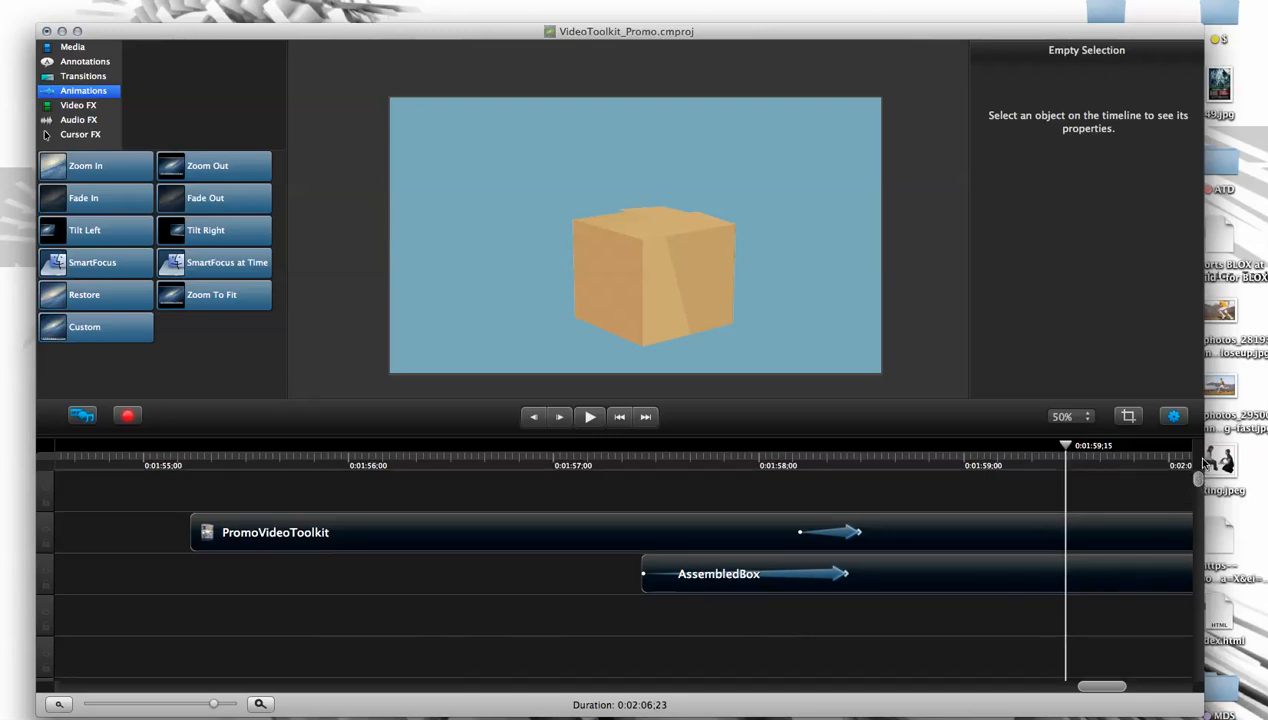
drag(992, 441, 896, 441)
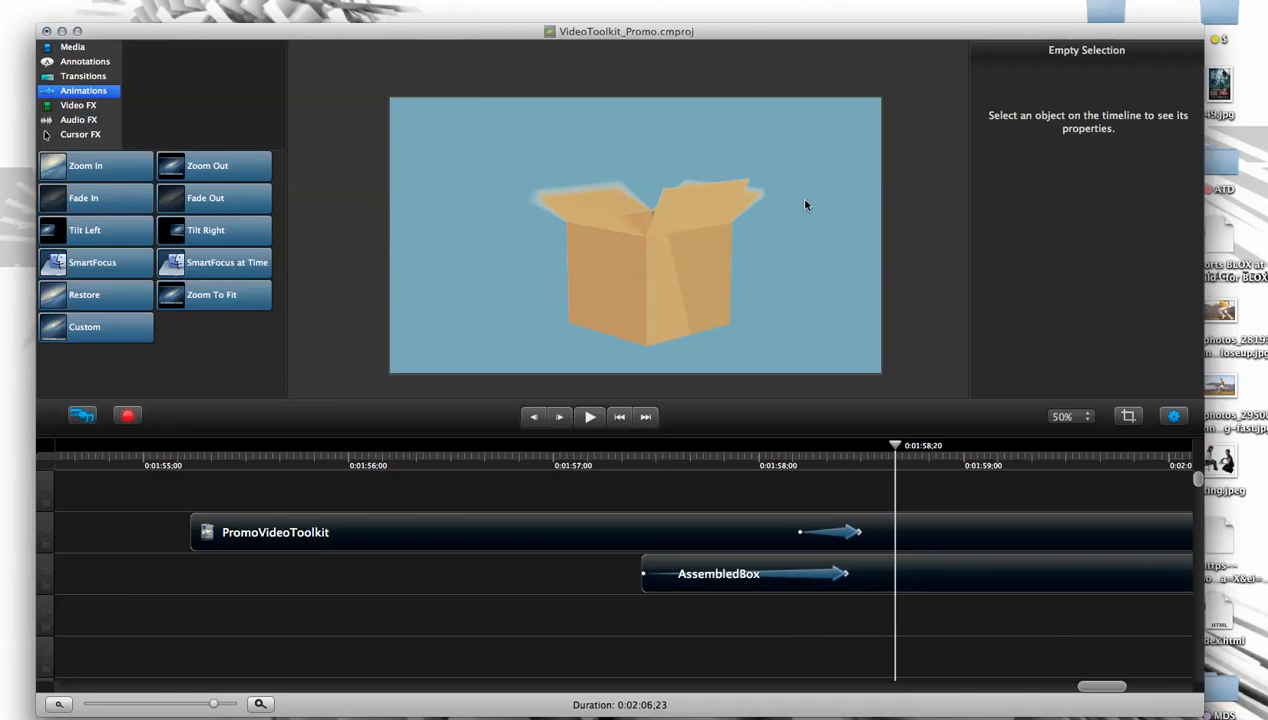
click(761, 525)
key(Delete)
click(733, 576)
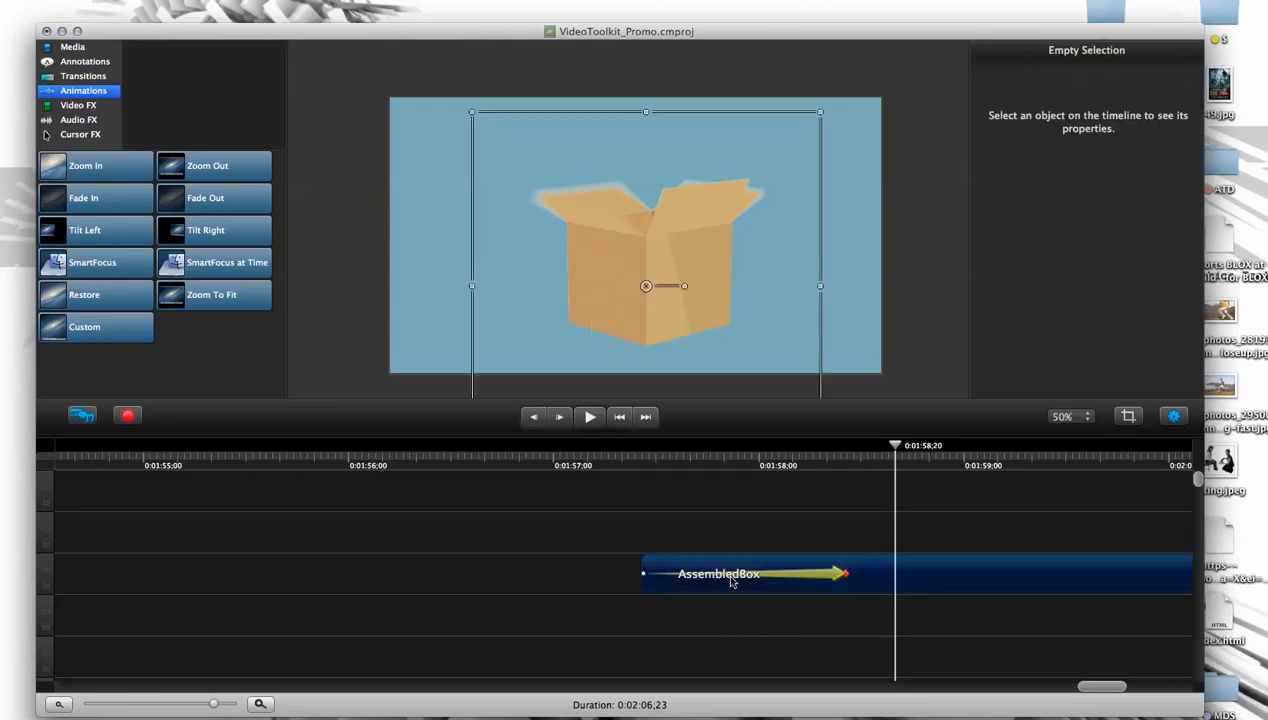